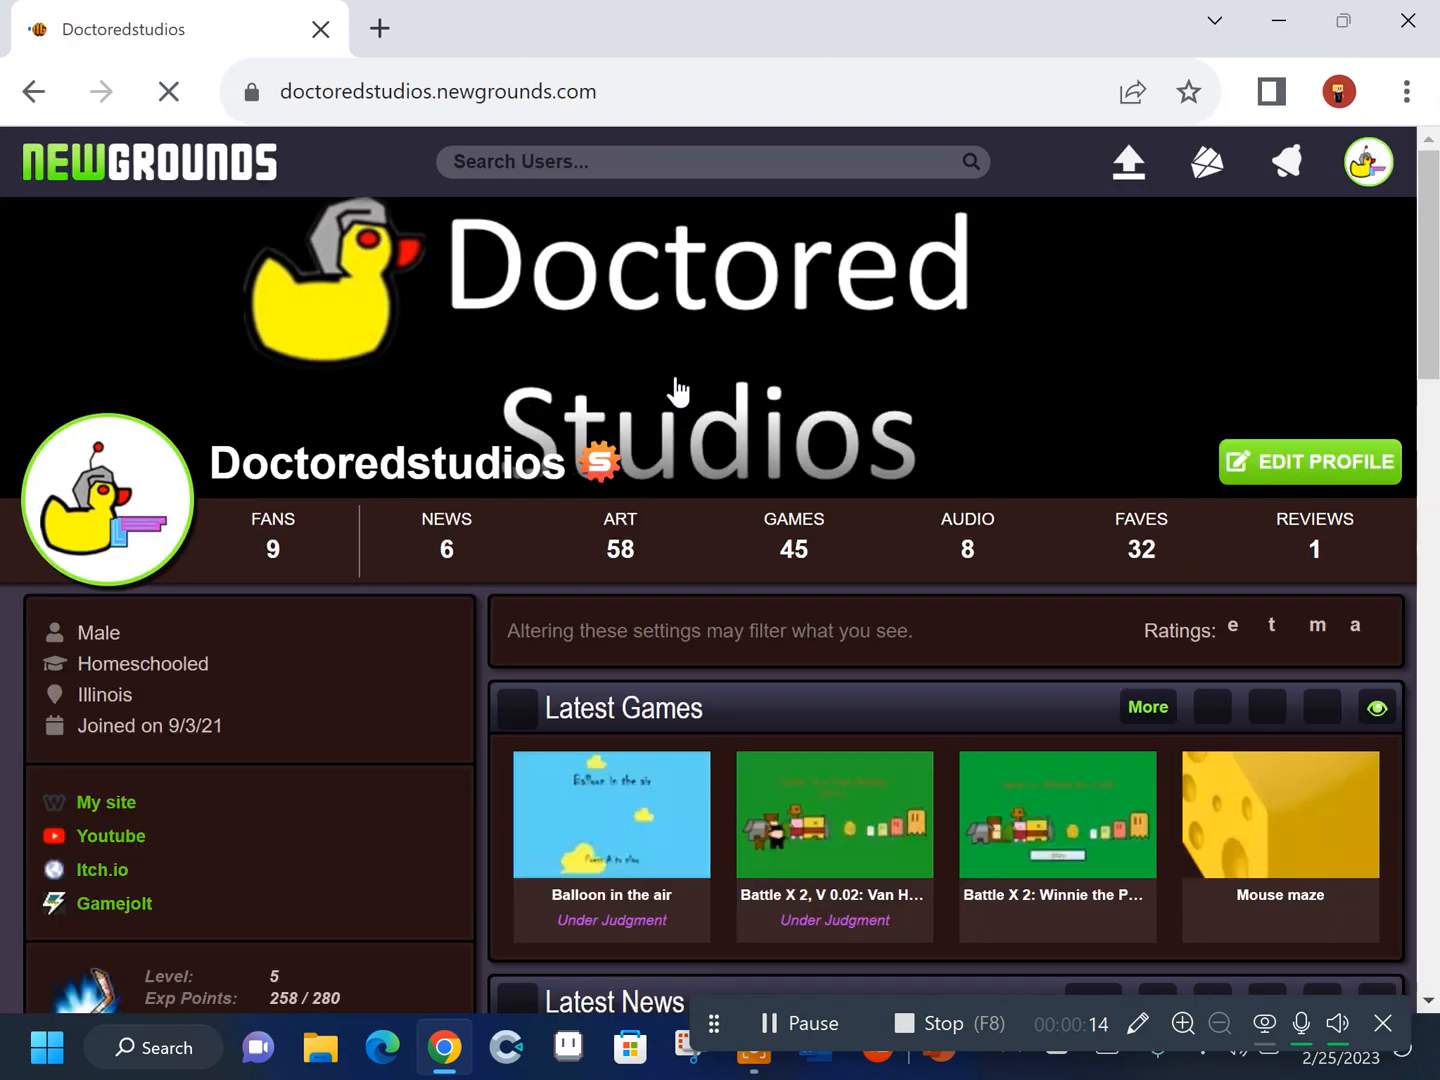
Open the game Balloon in the air from the profile's latest games and start it on its page
scroll(814, 562, "down", 3)
scroll(813, 562, "down", 1)
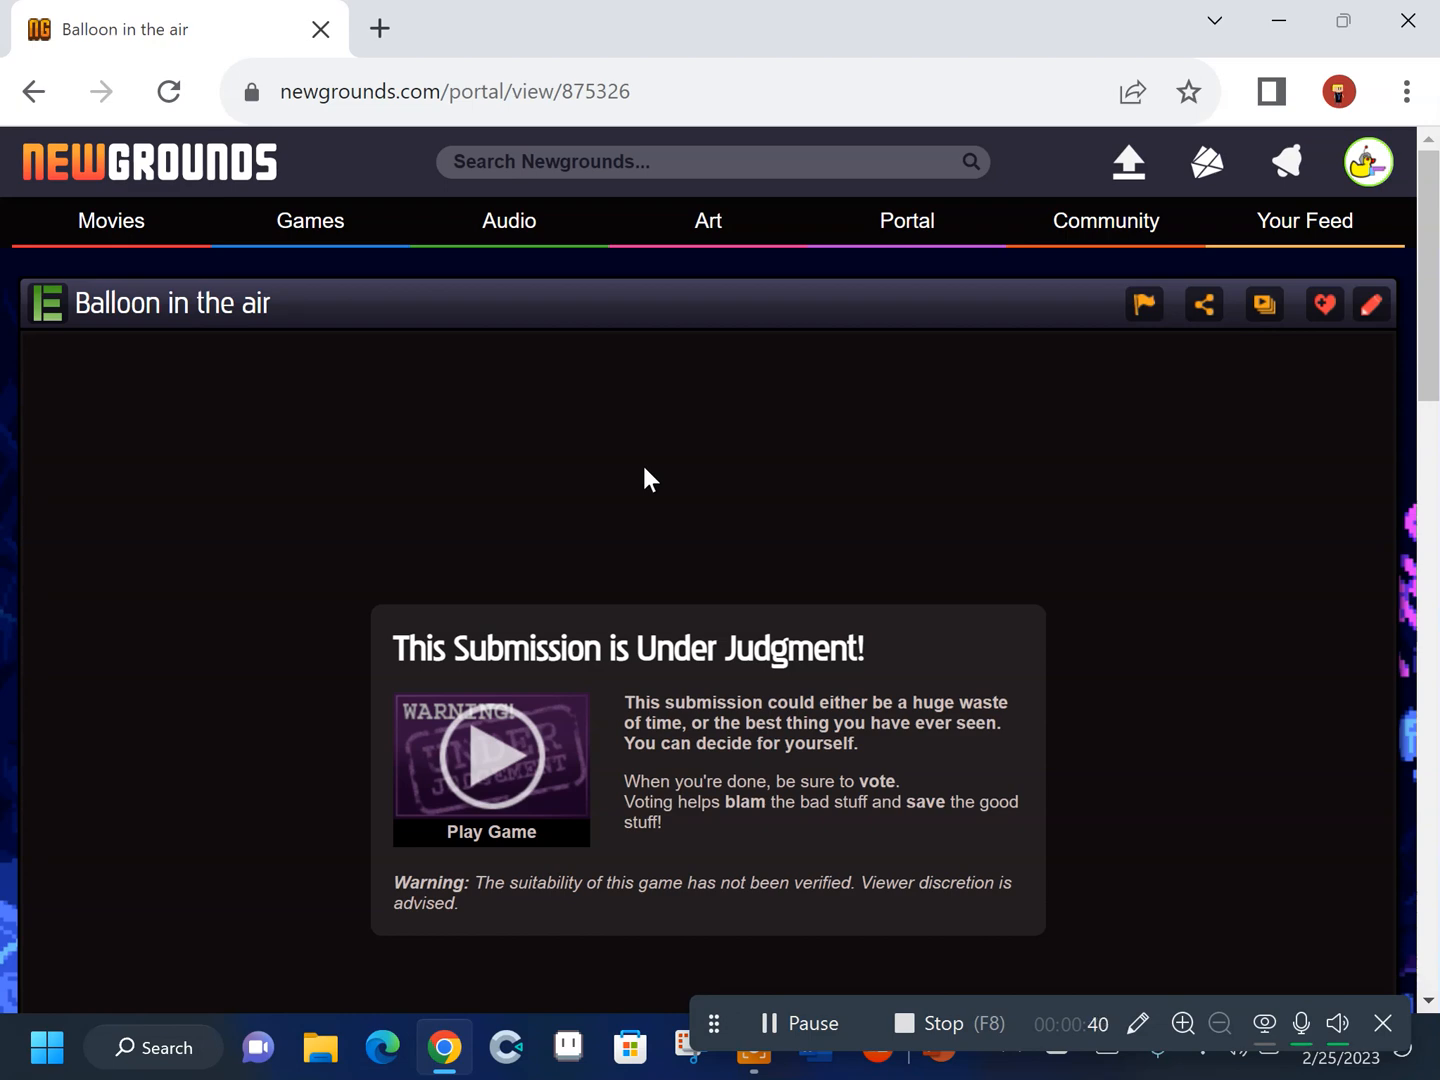
scroll(650, 514, "down", 4)
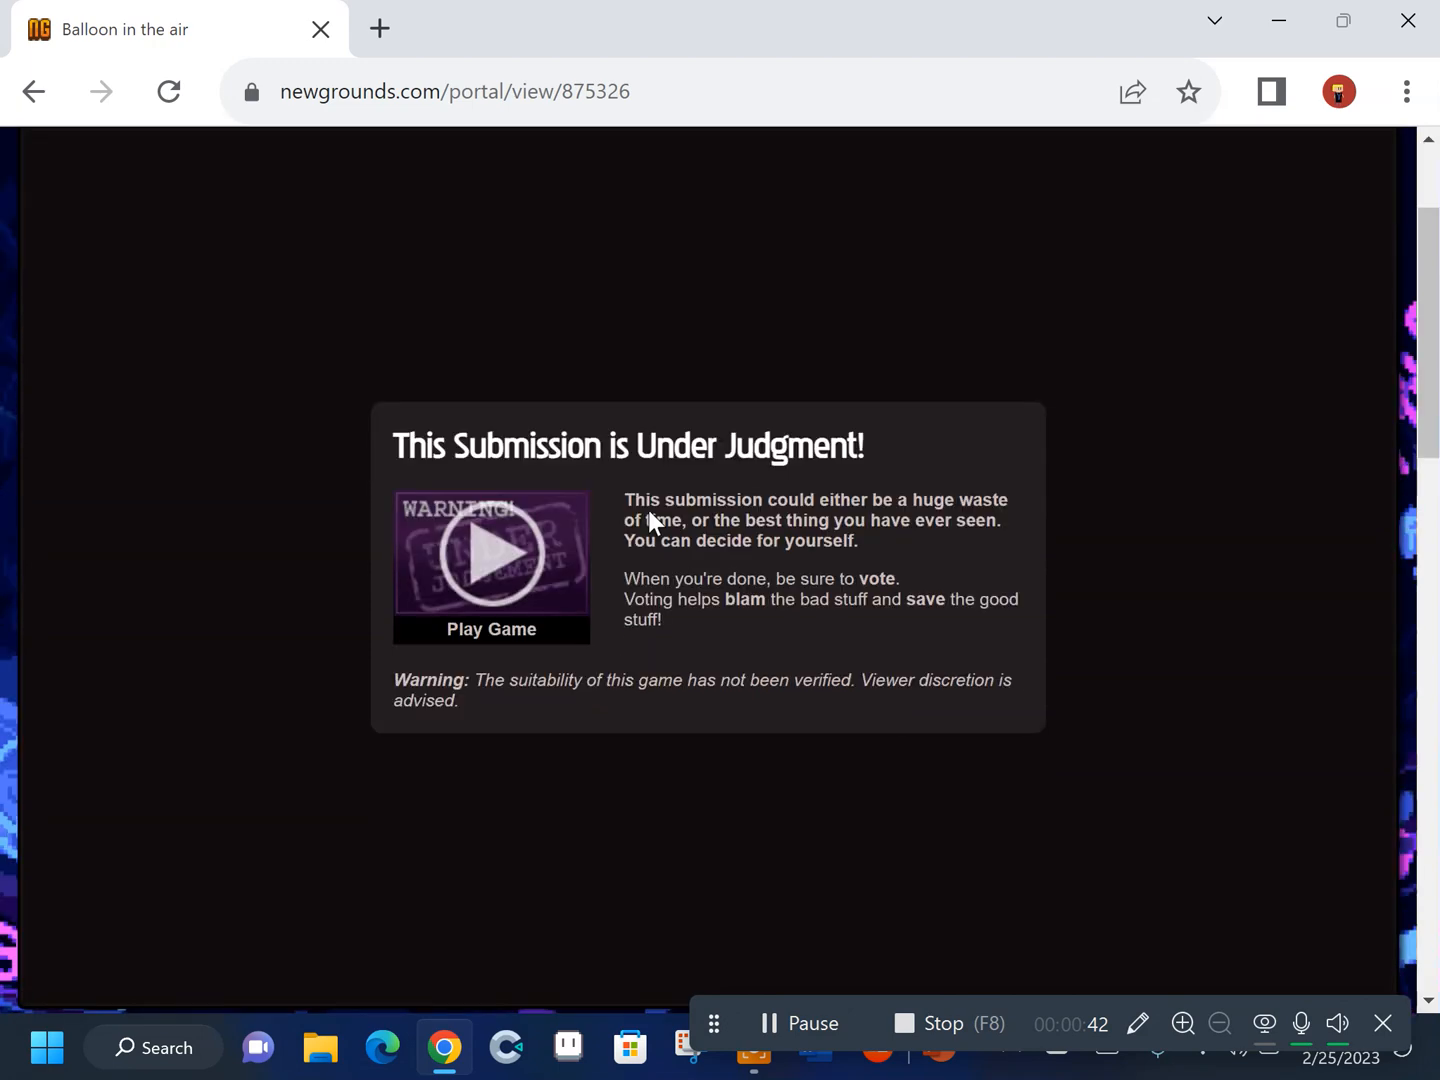
left_click(505, 356)
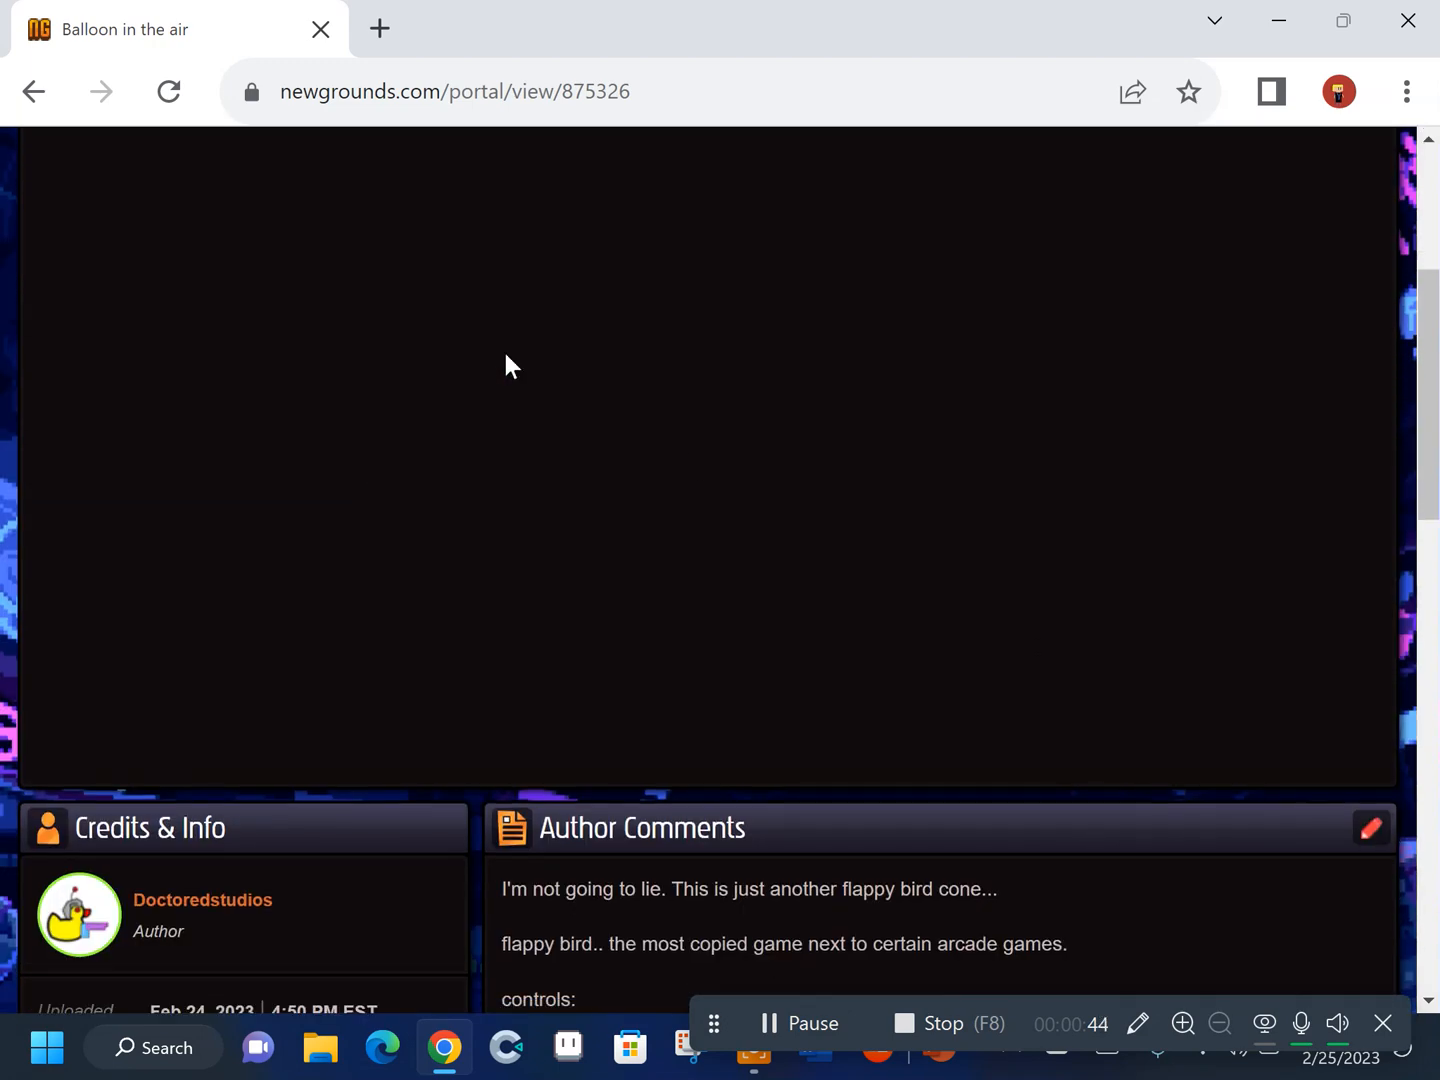
scroll(701, 457, "up", 1)
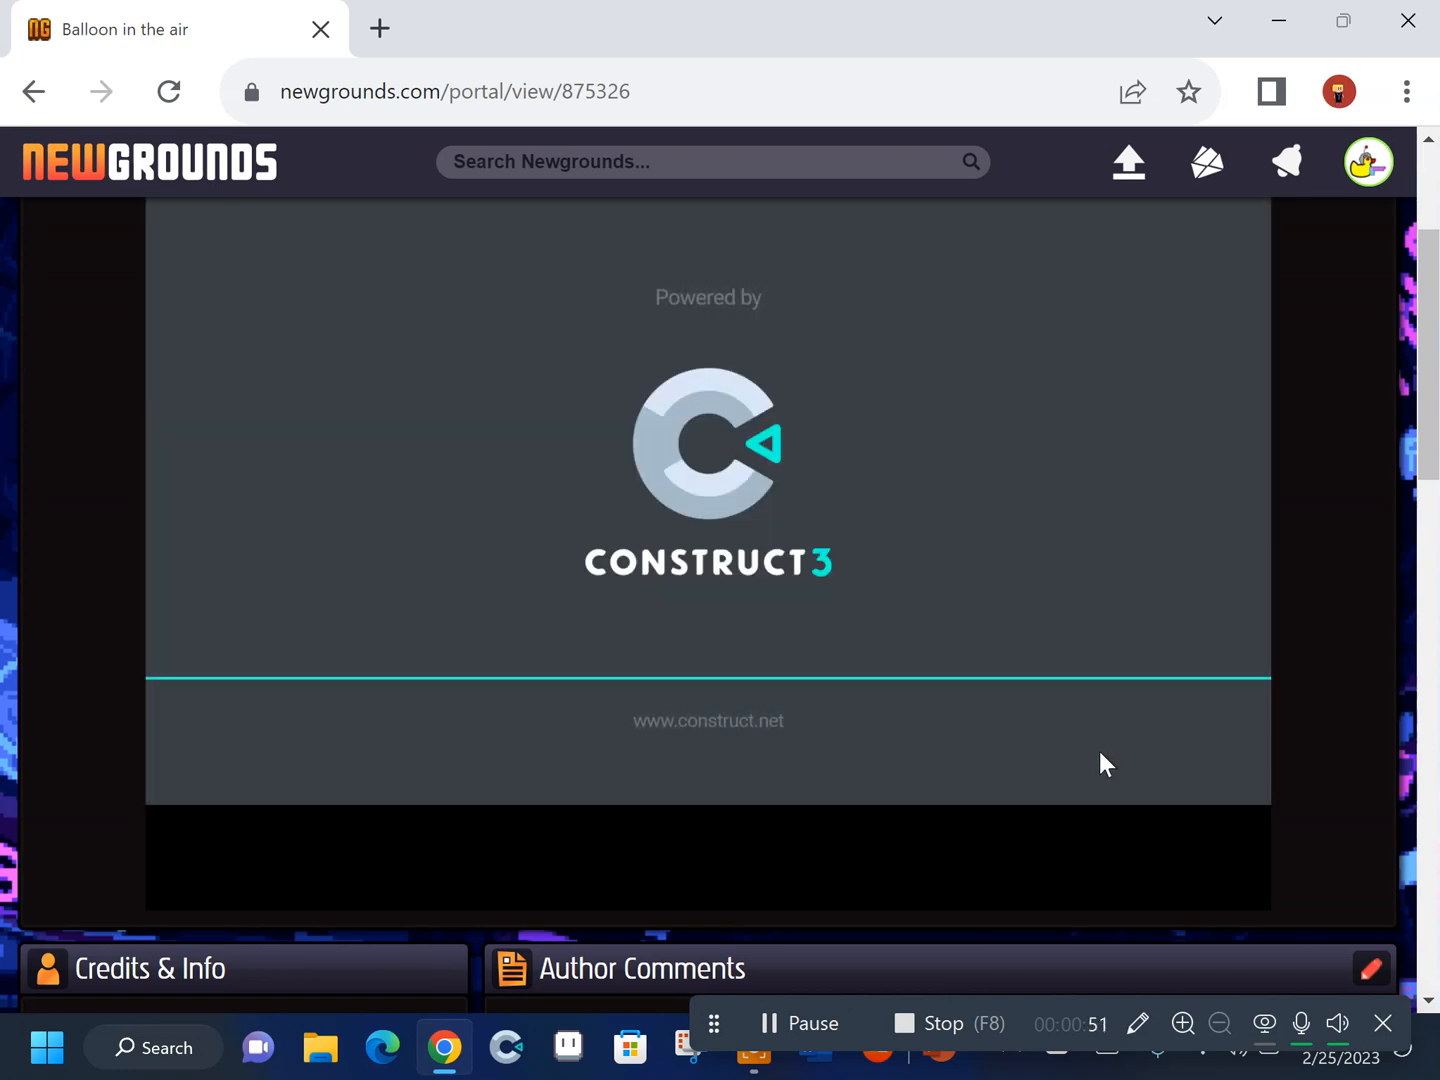
scroll(1103, 765, "up", 1)
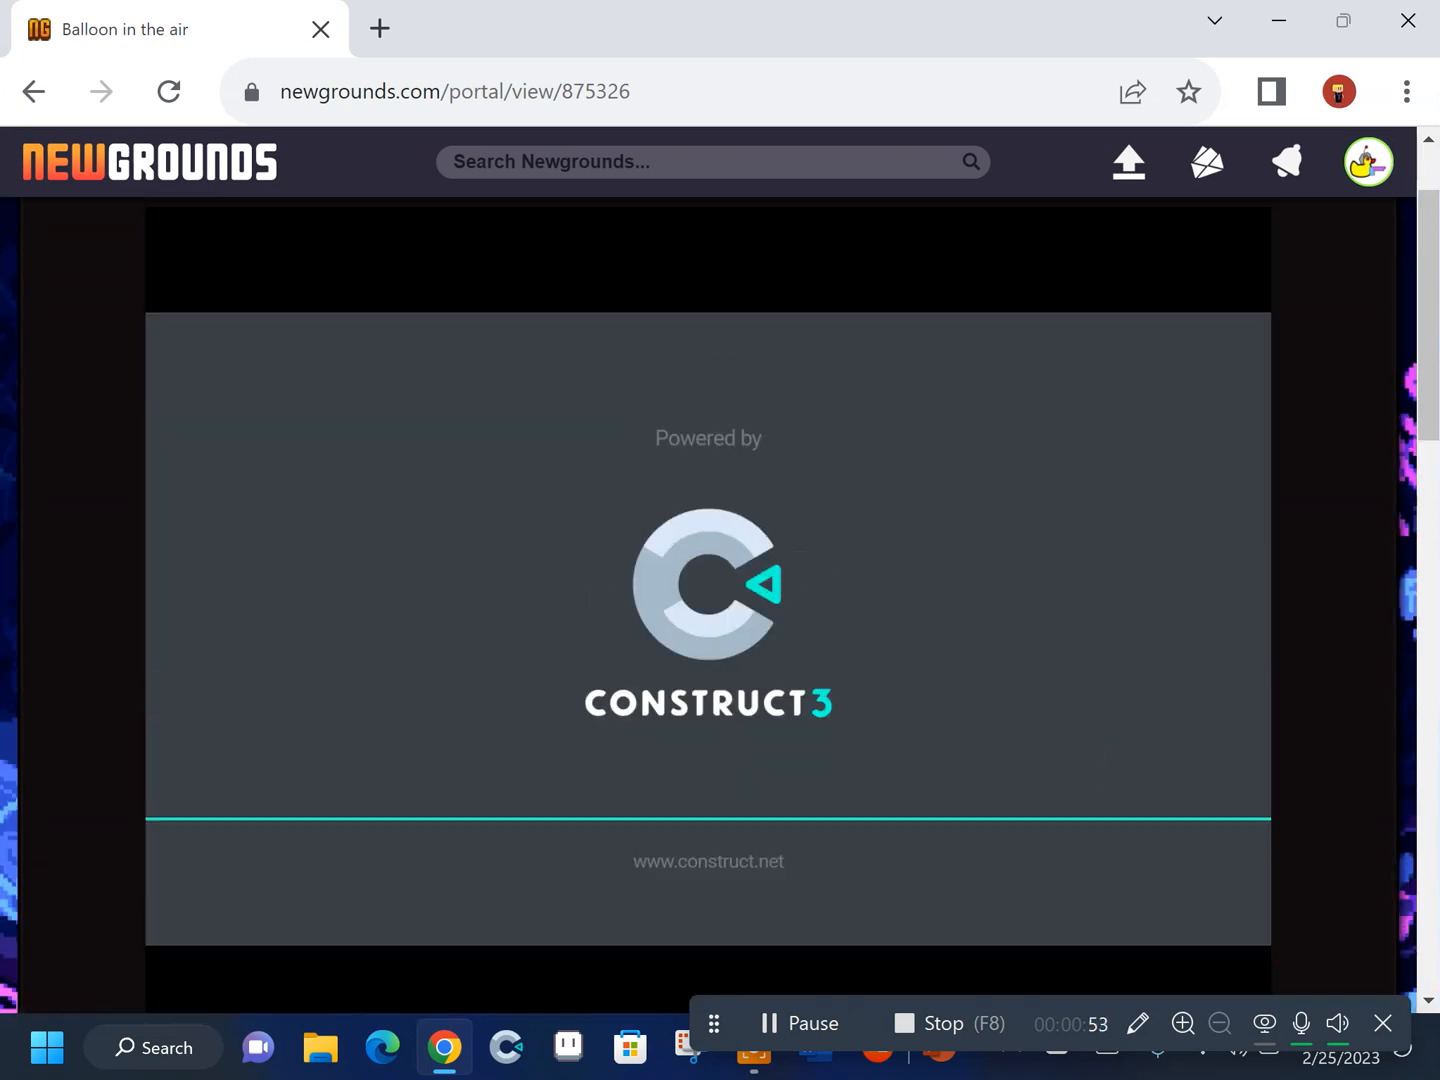
scroll(720, 560, "down", 1)
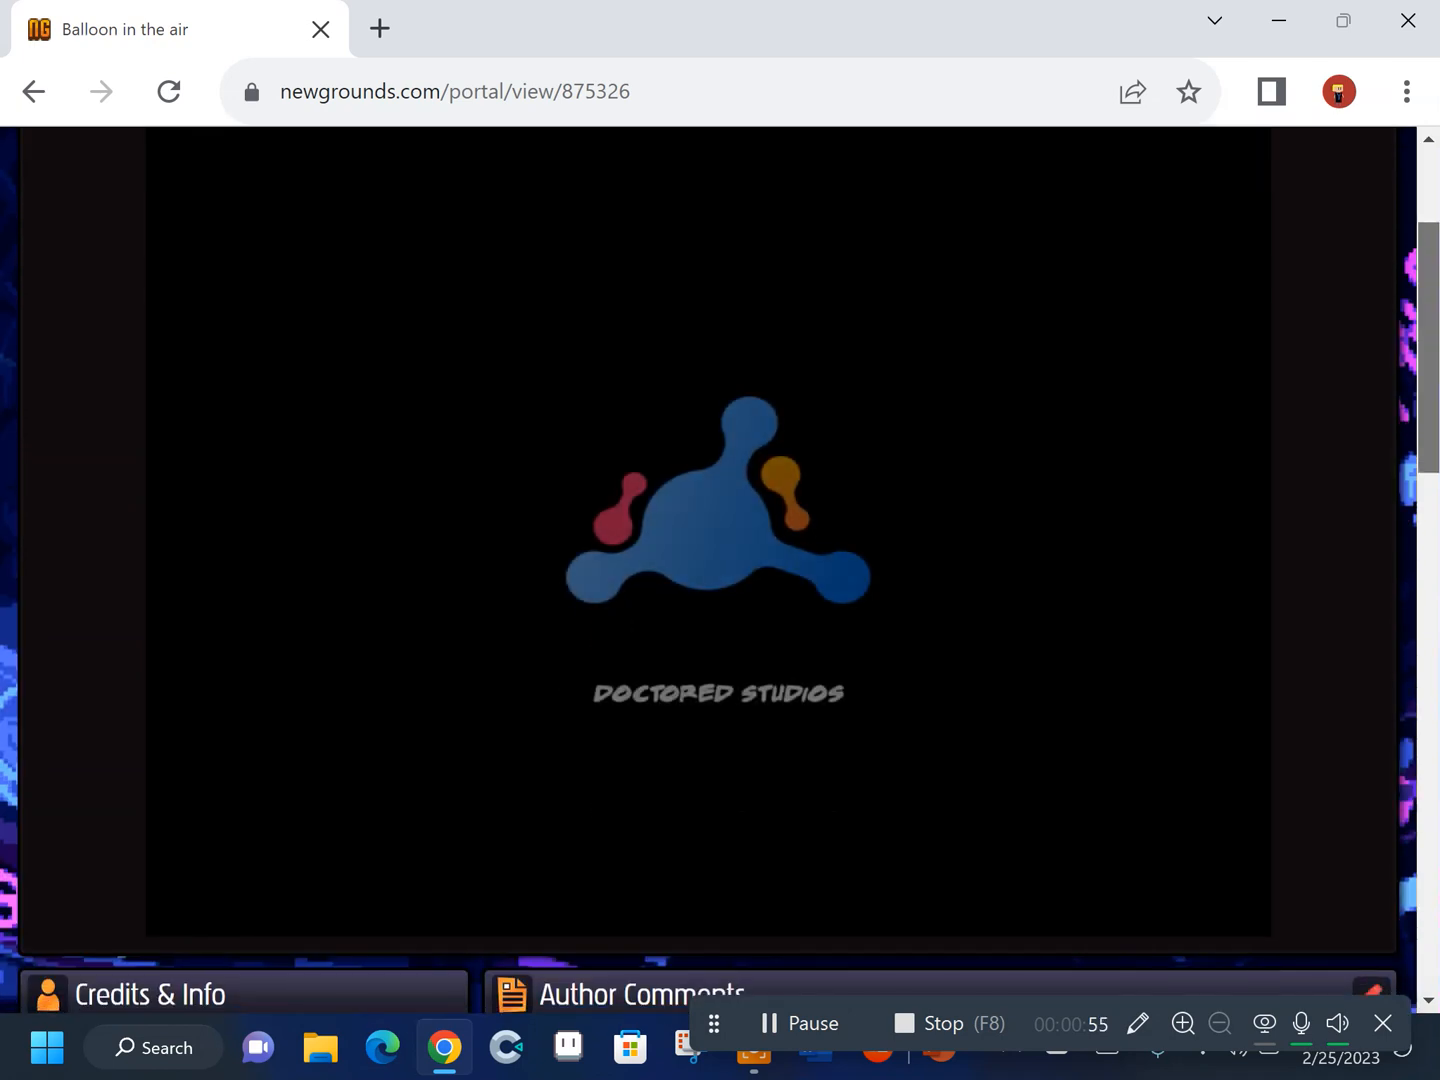
left_click_drag(1431, 317, 1432, 304)
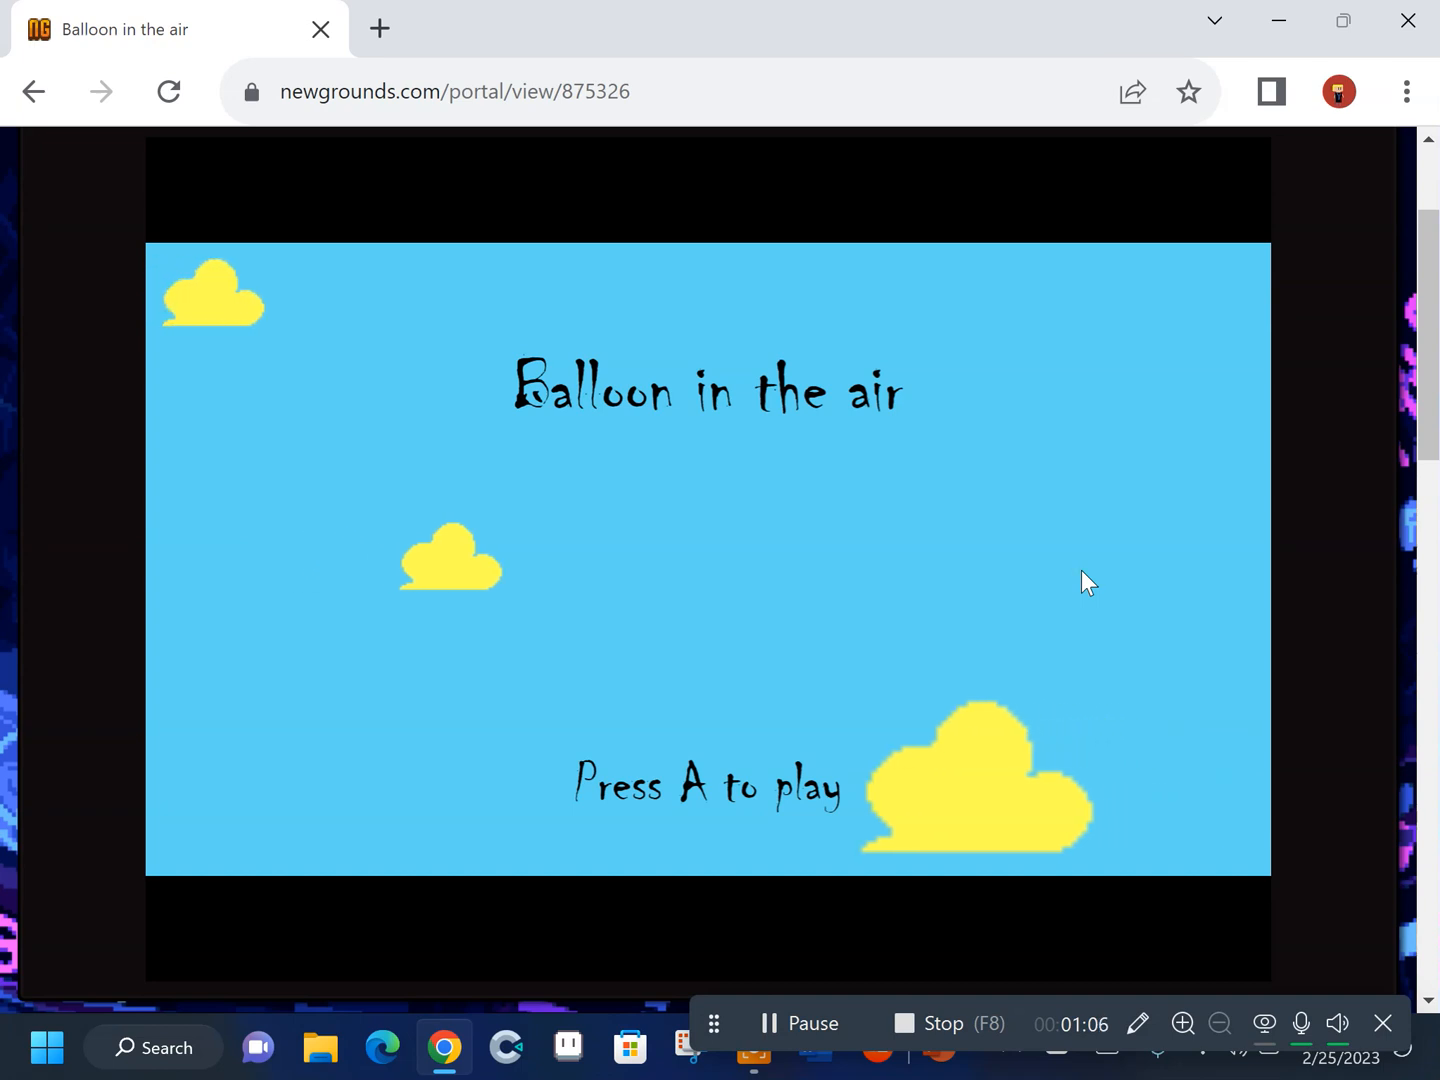
Play a round of Balloon in the air, keeping the balloon afloat and steering it between the pipes
key("a")
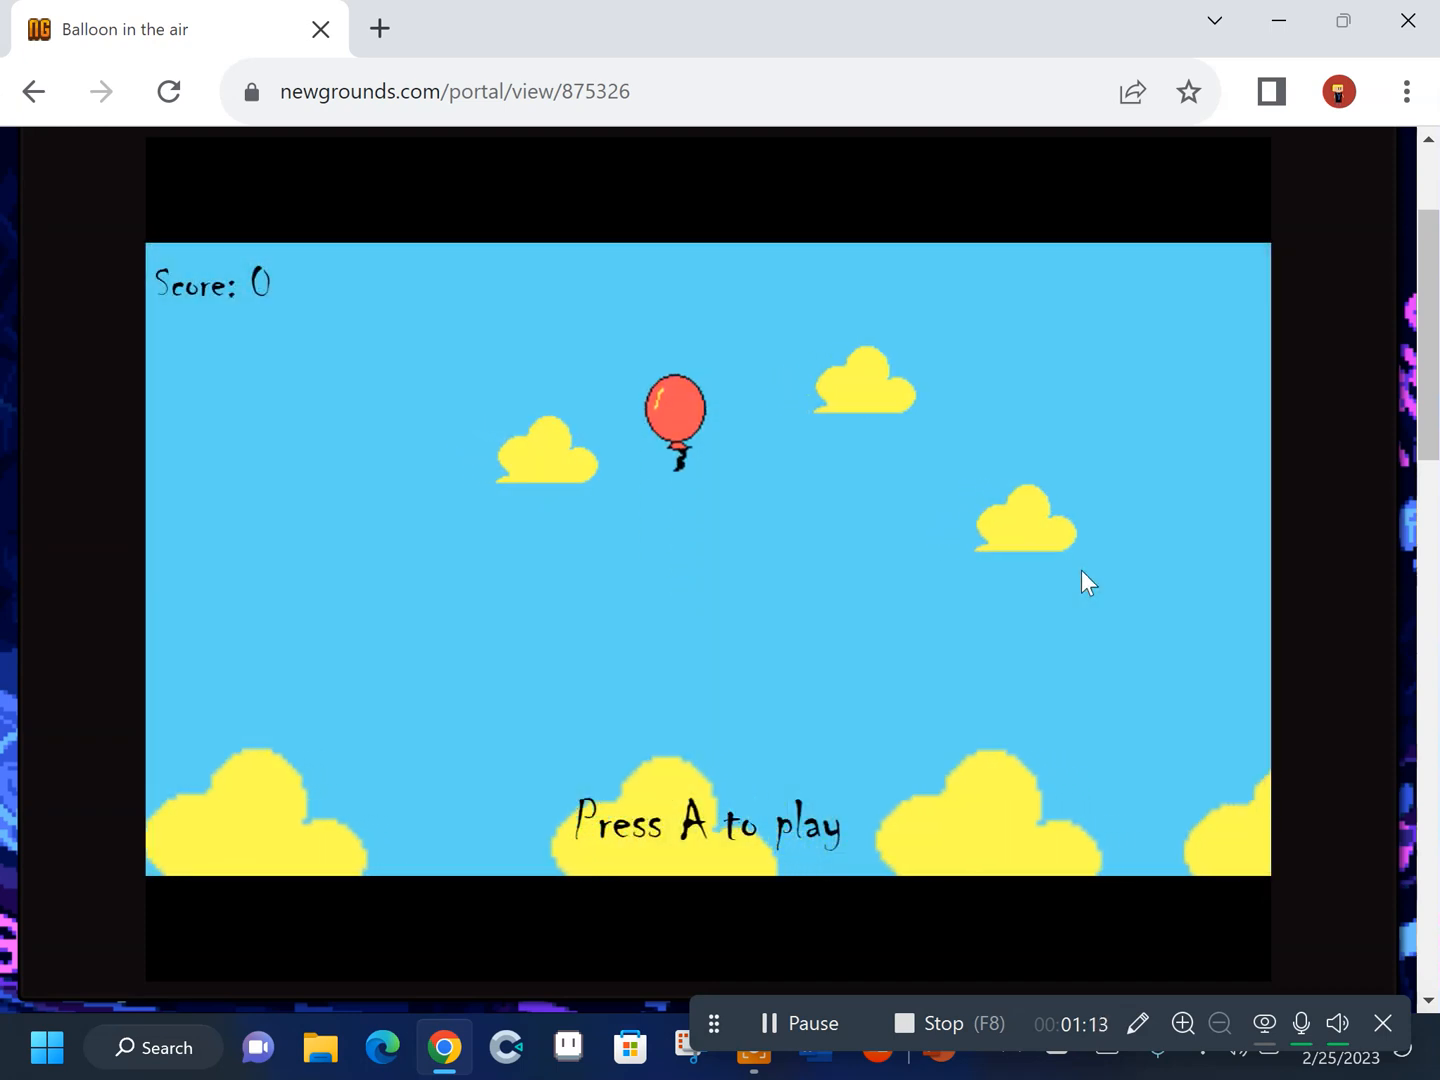
key("a")
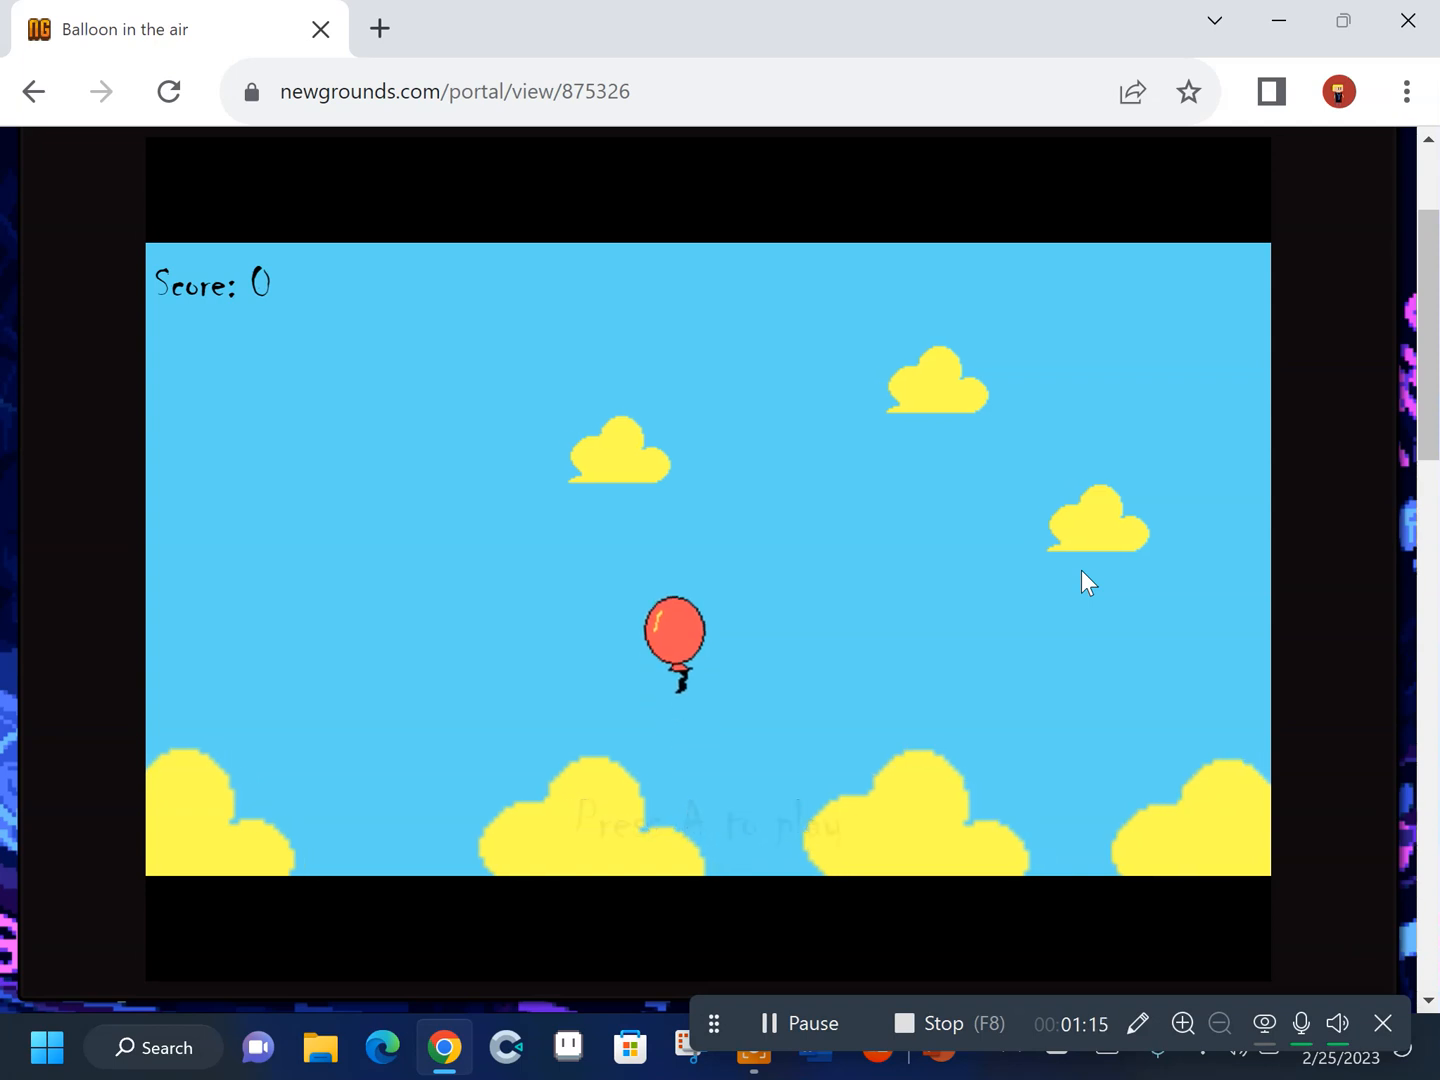
key("a")
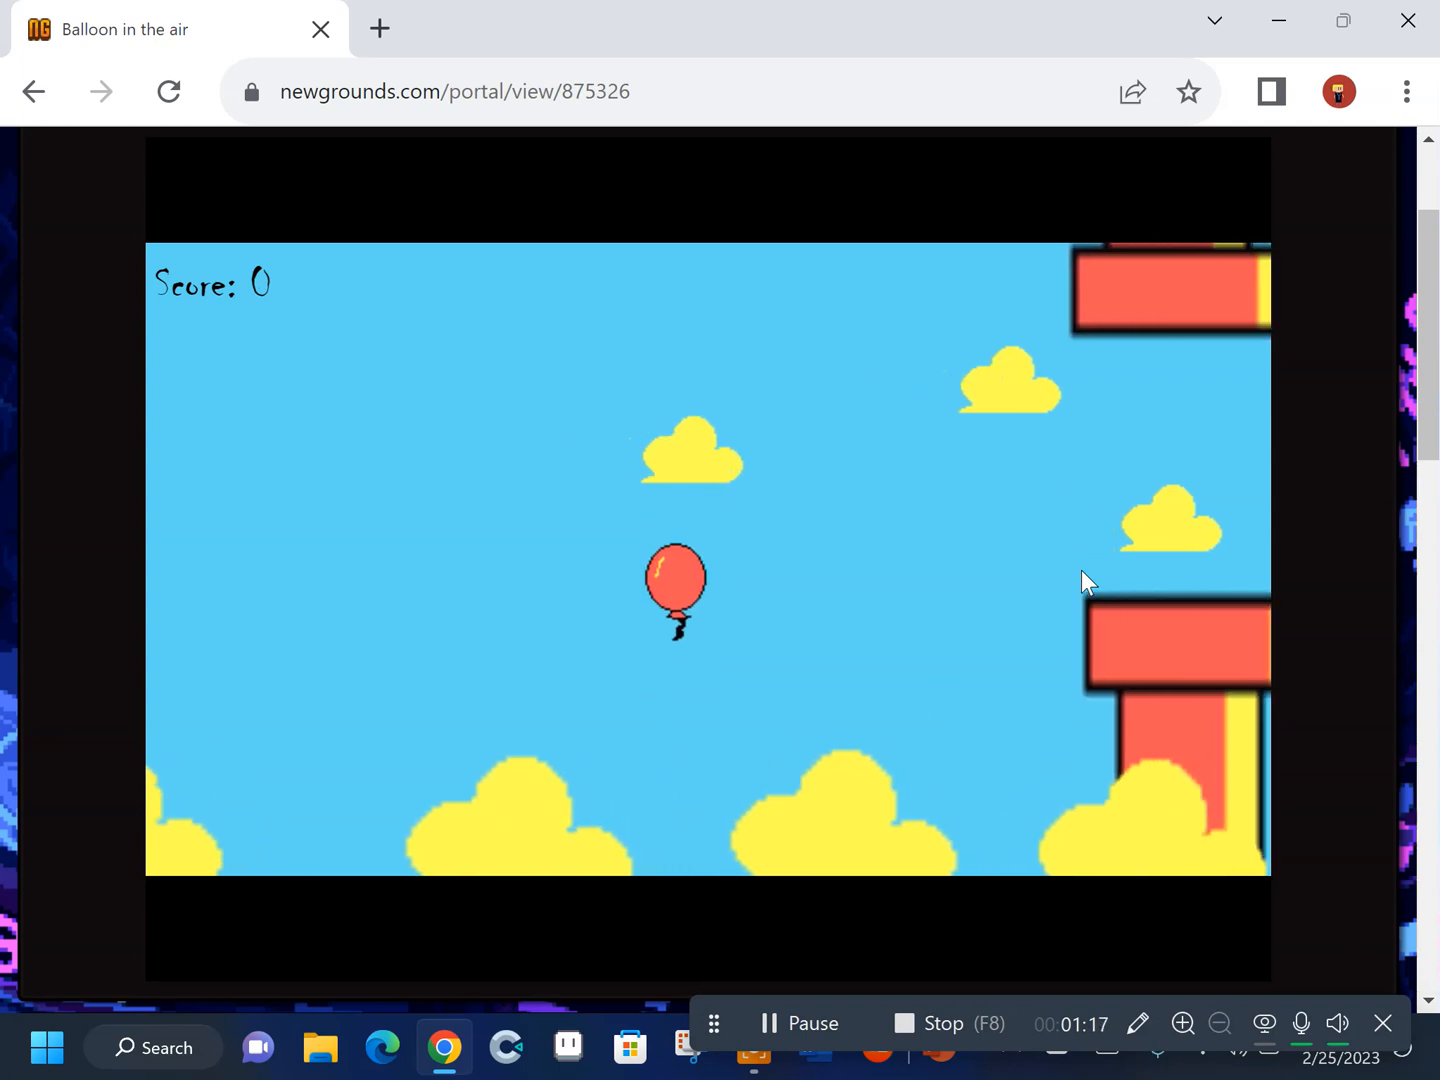
key("a")
key("a")
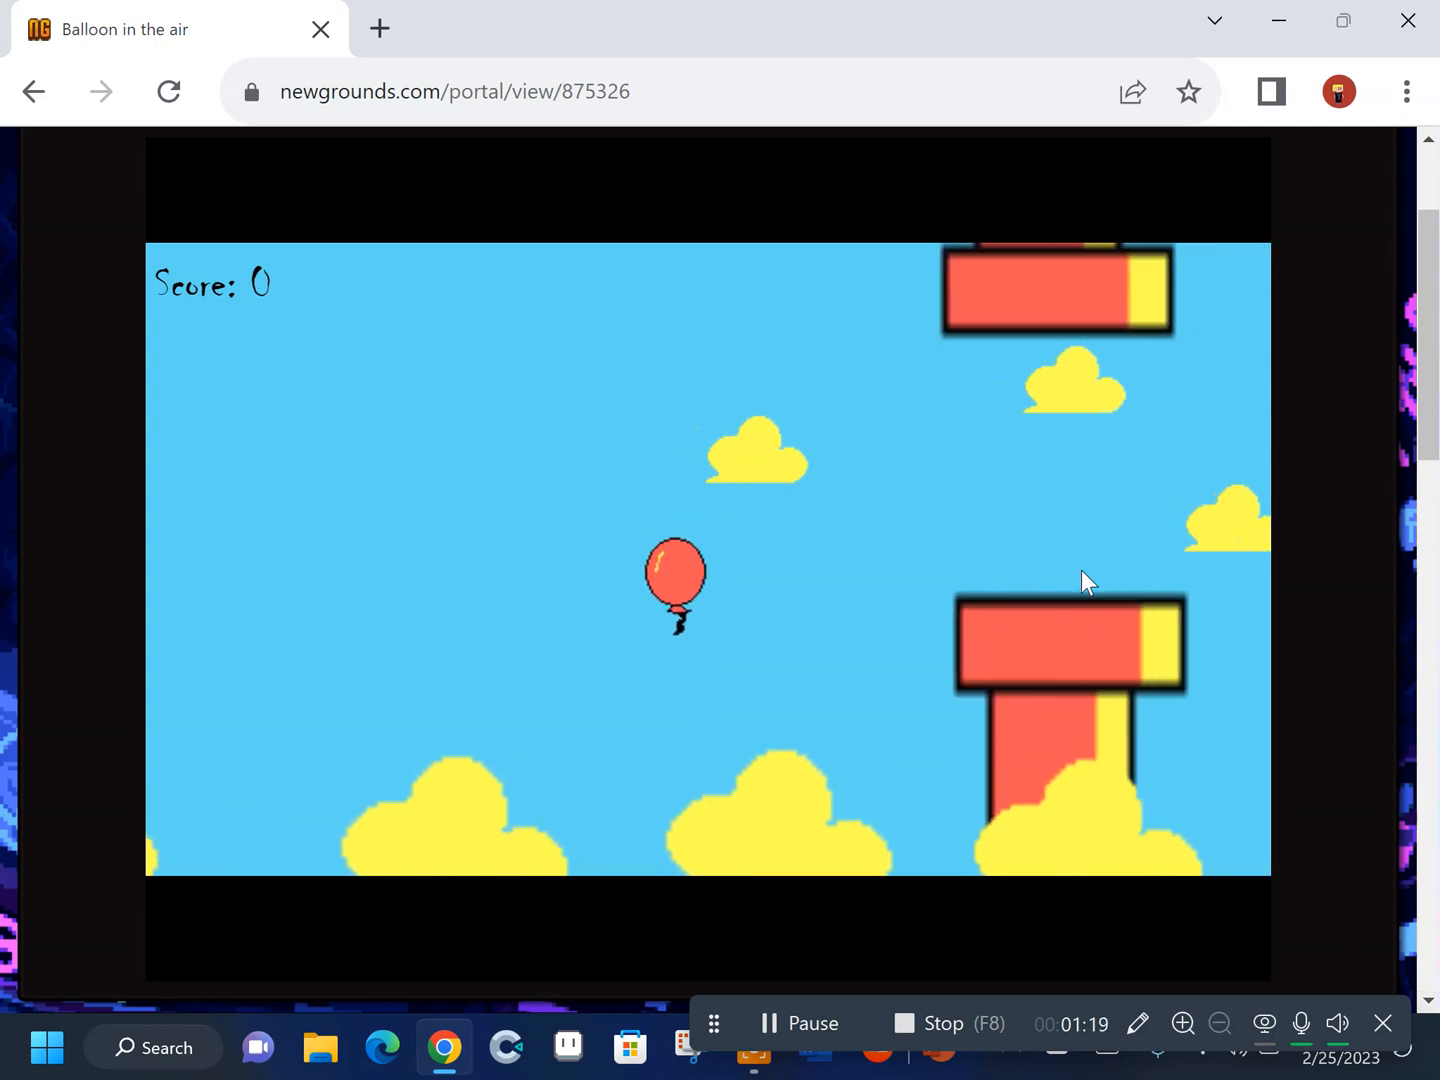
key("a")
key("a")
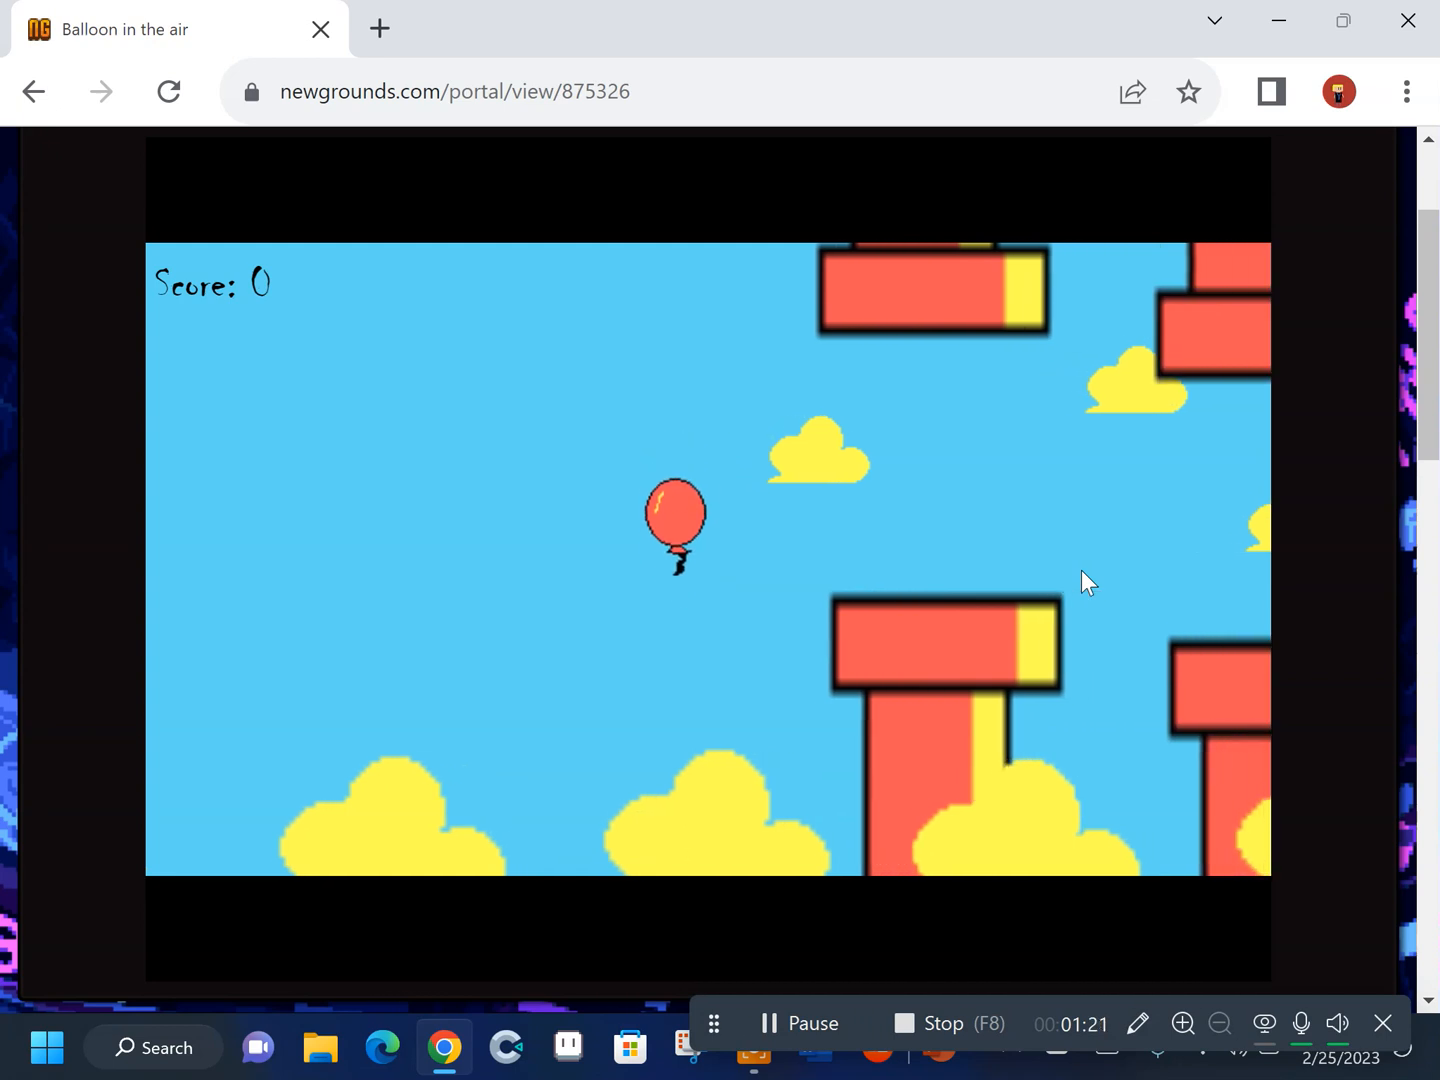
key("a")
left_click(1081, 583)
left_click(1081, 583)
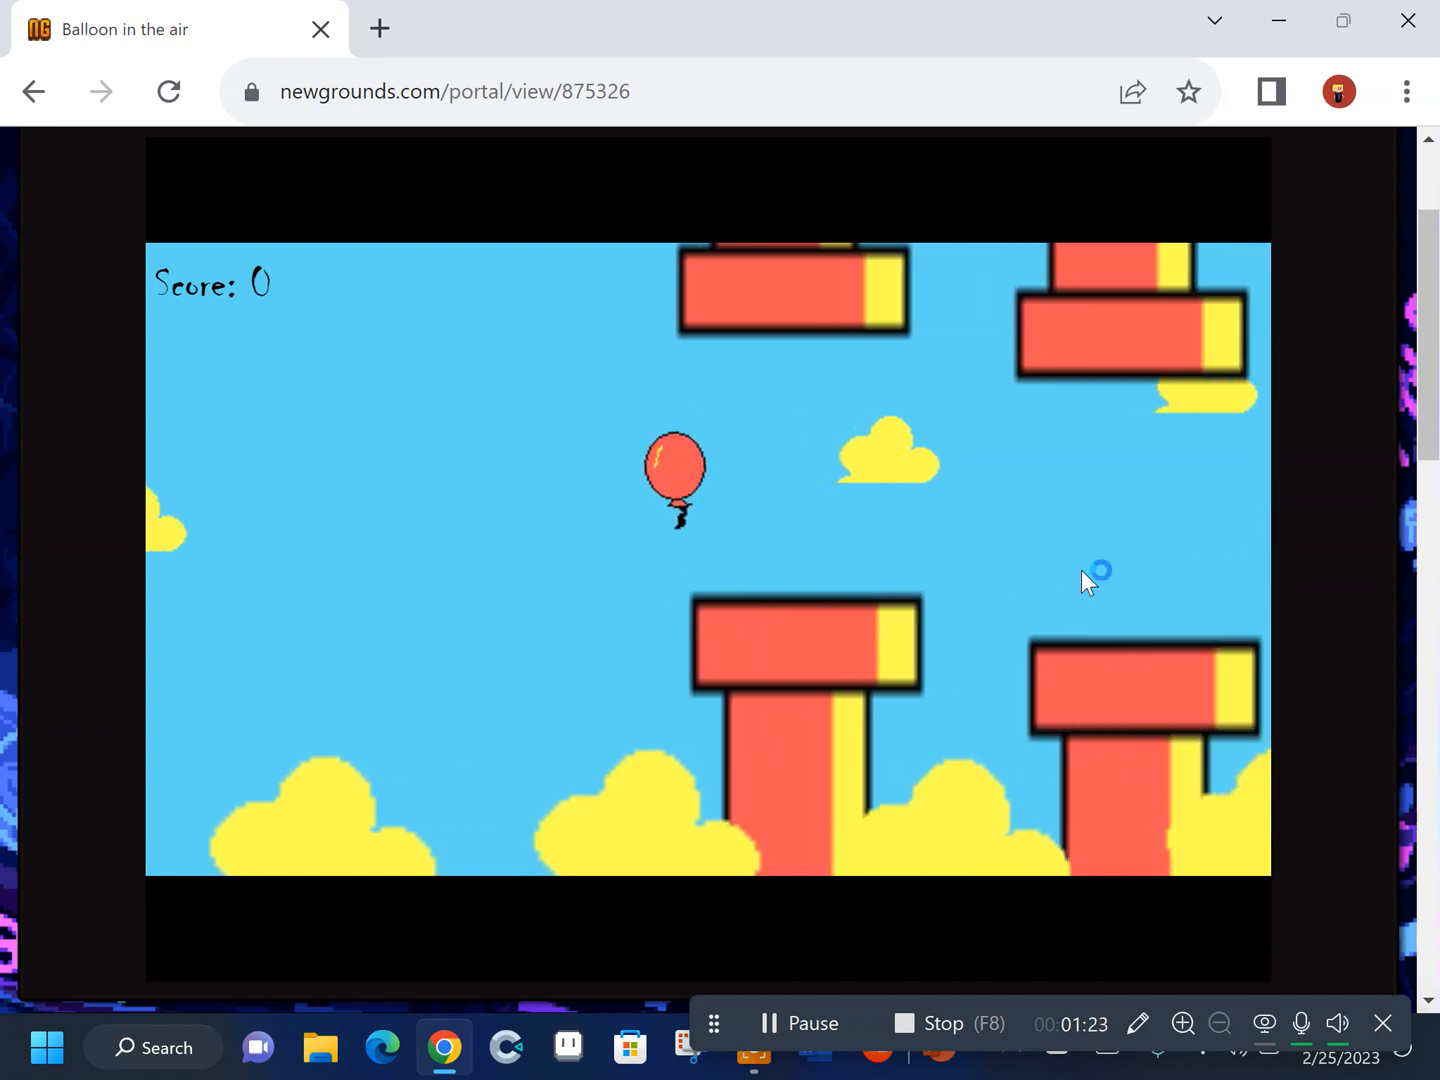
left_click(1081, 583)
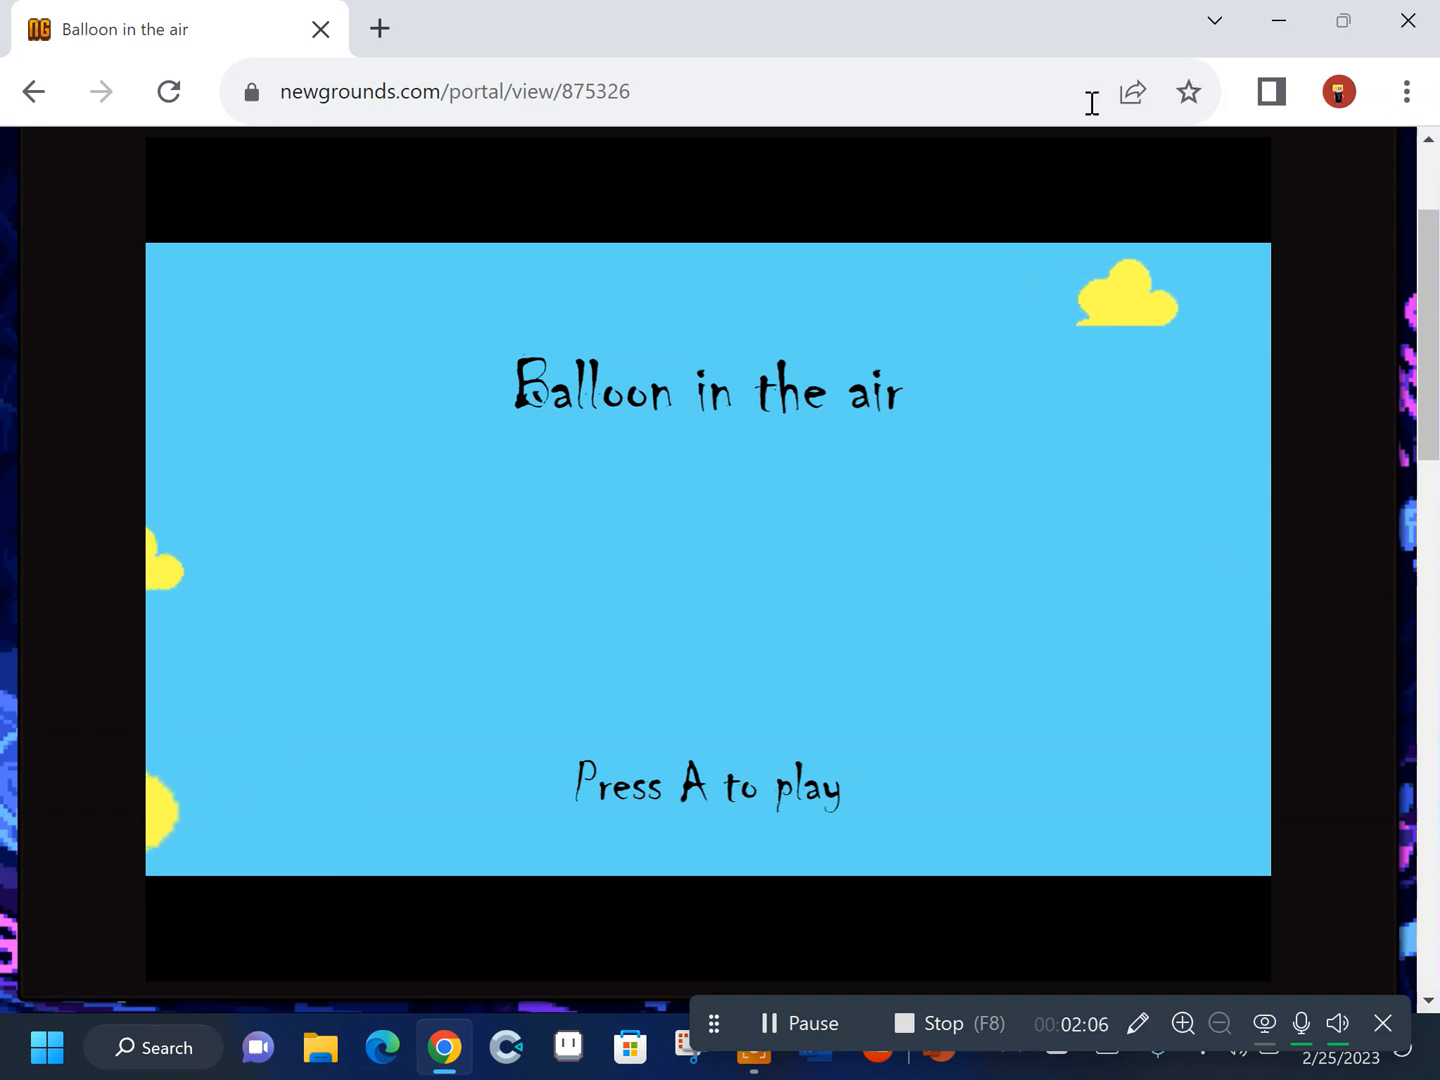
Minimize the browser to show the desktop and hide the screen recorder's floating toolbar
left_click(1010, 89)
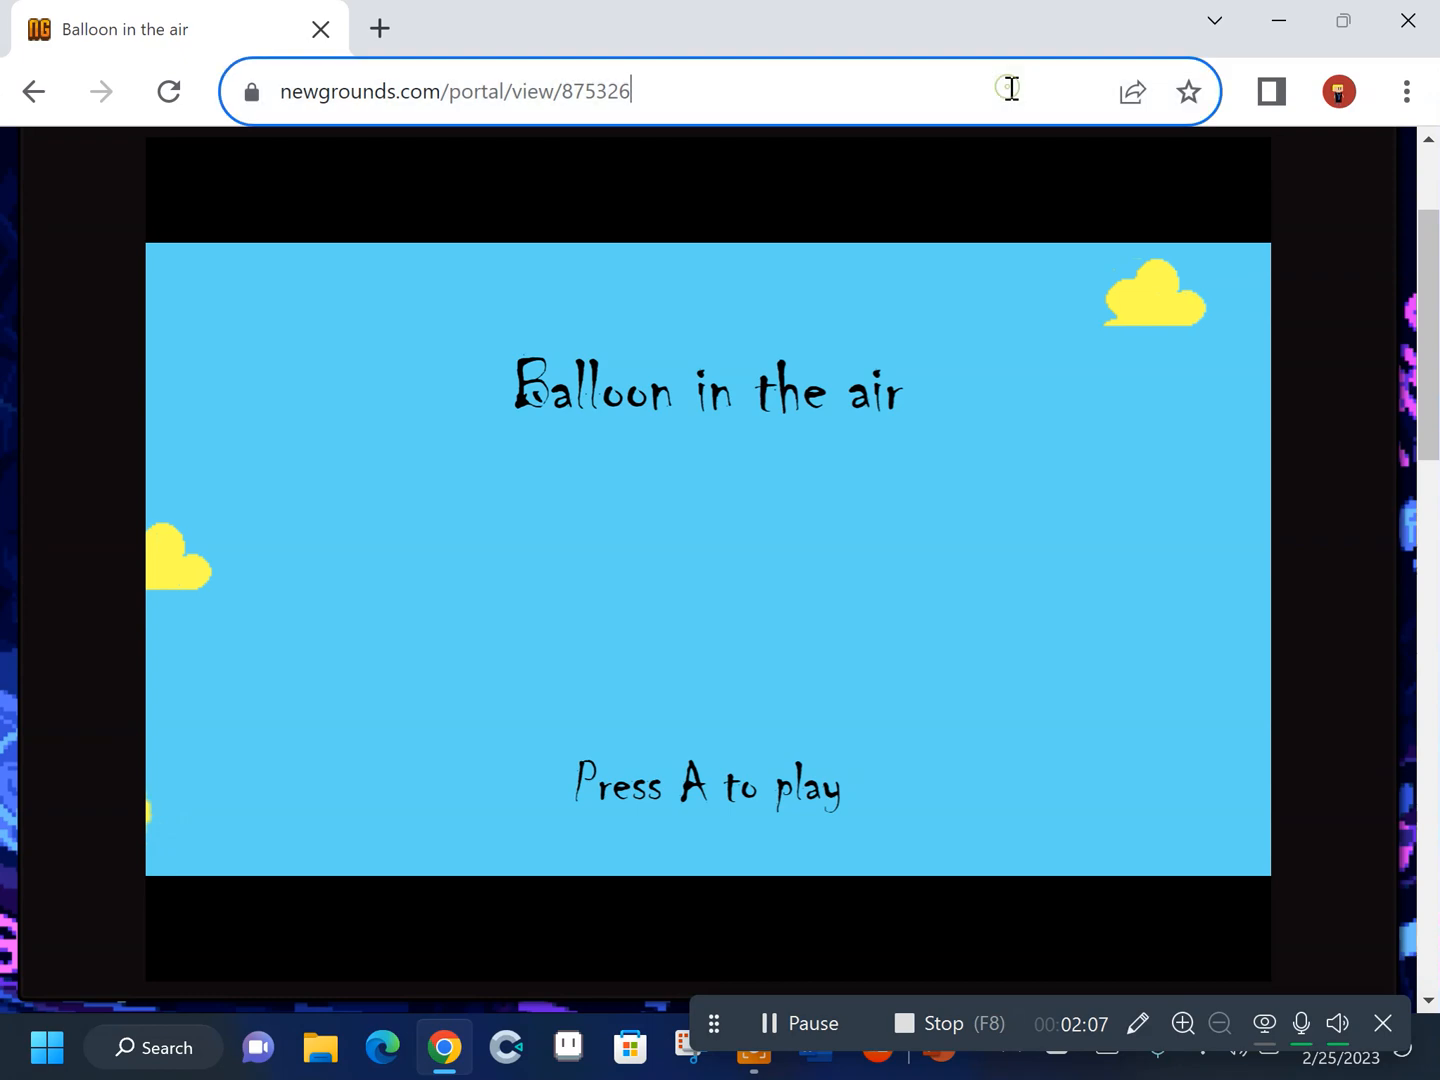
left_click(1278, 23)
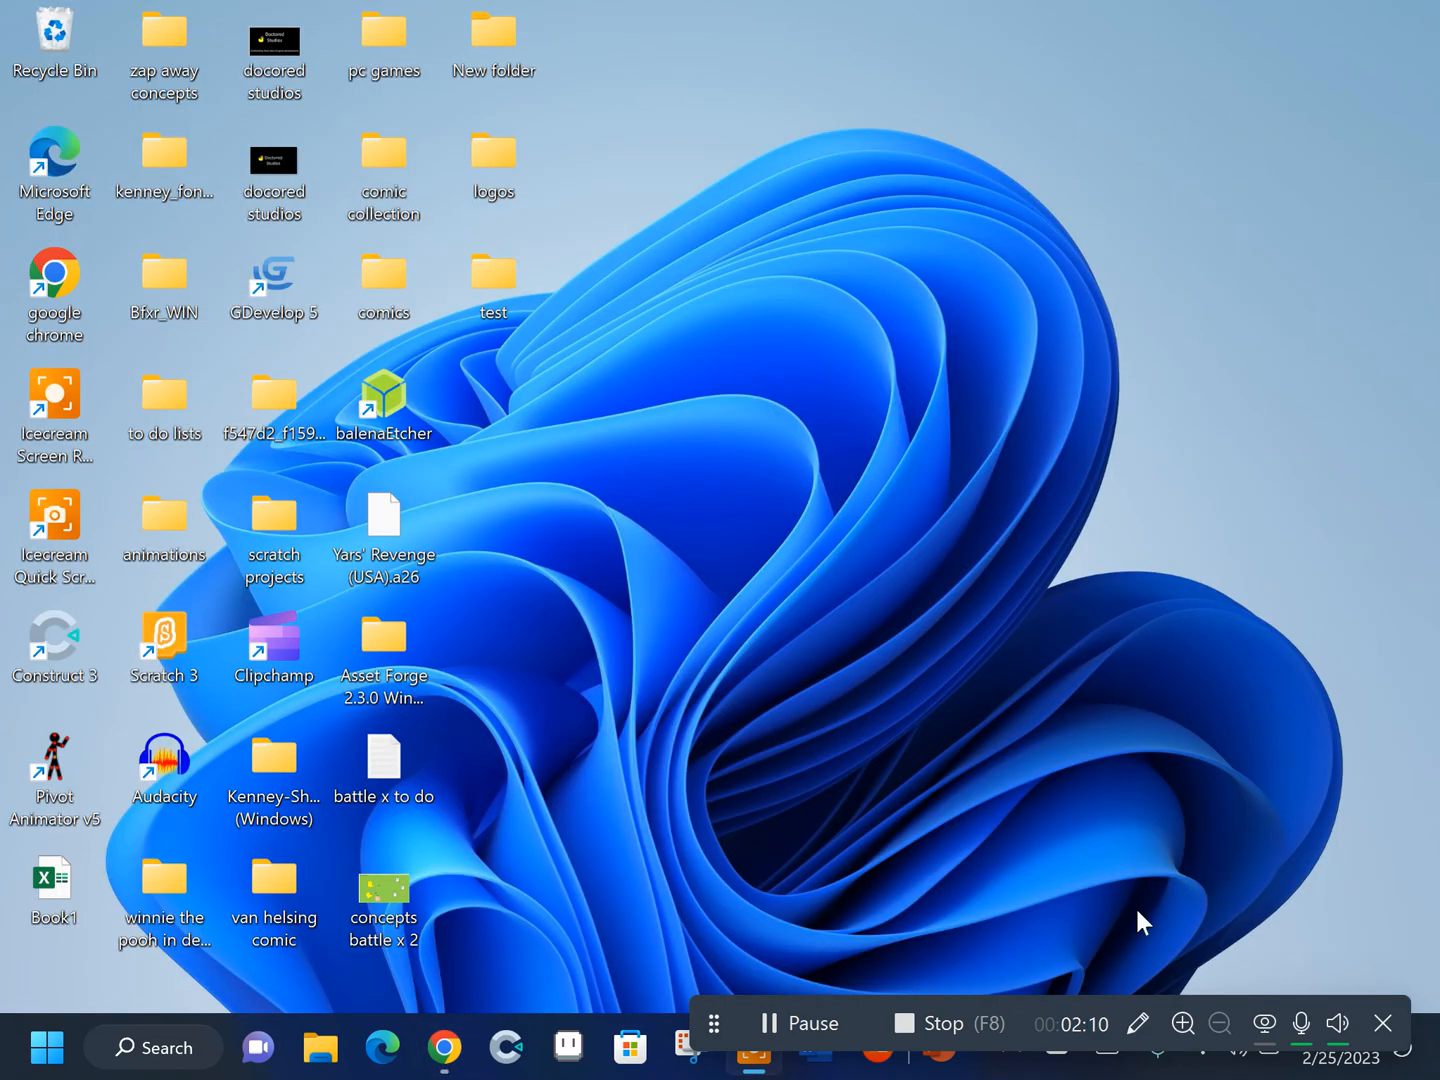
left_click(1393, 1036)
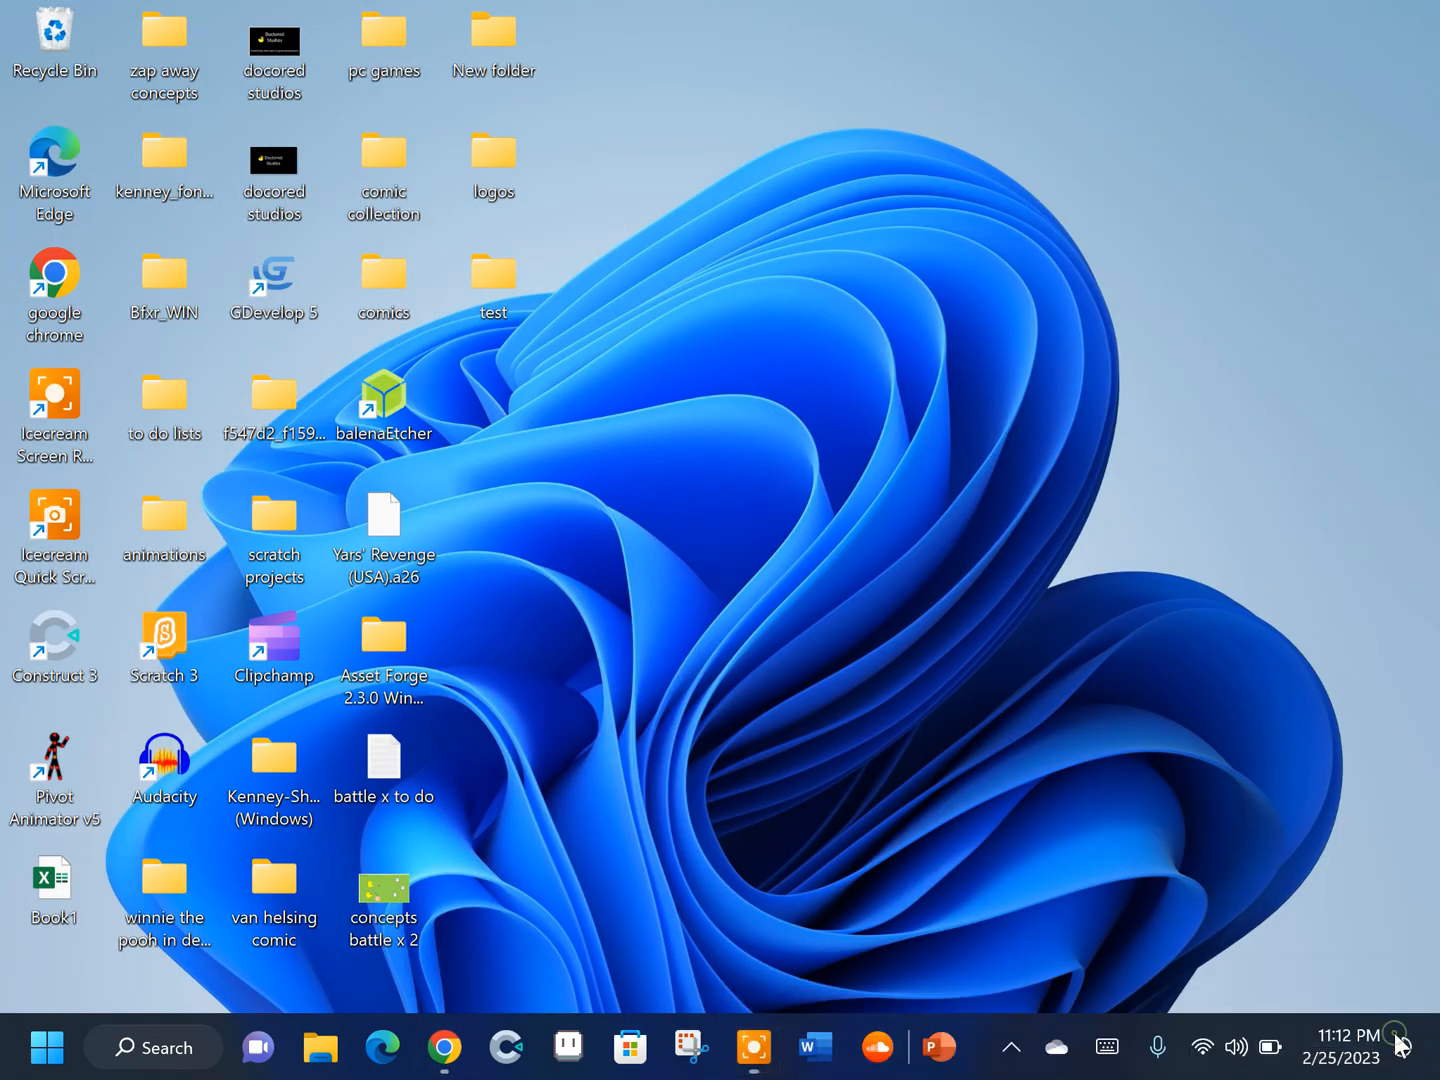
Switch to Aseprite, create a blank 64 × 64 px RGBA sprite with a transparent background, and close the program
left_click(568, 1048)
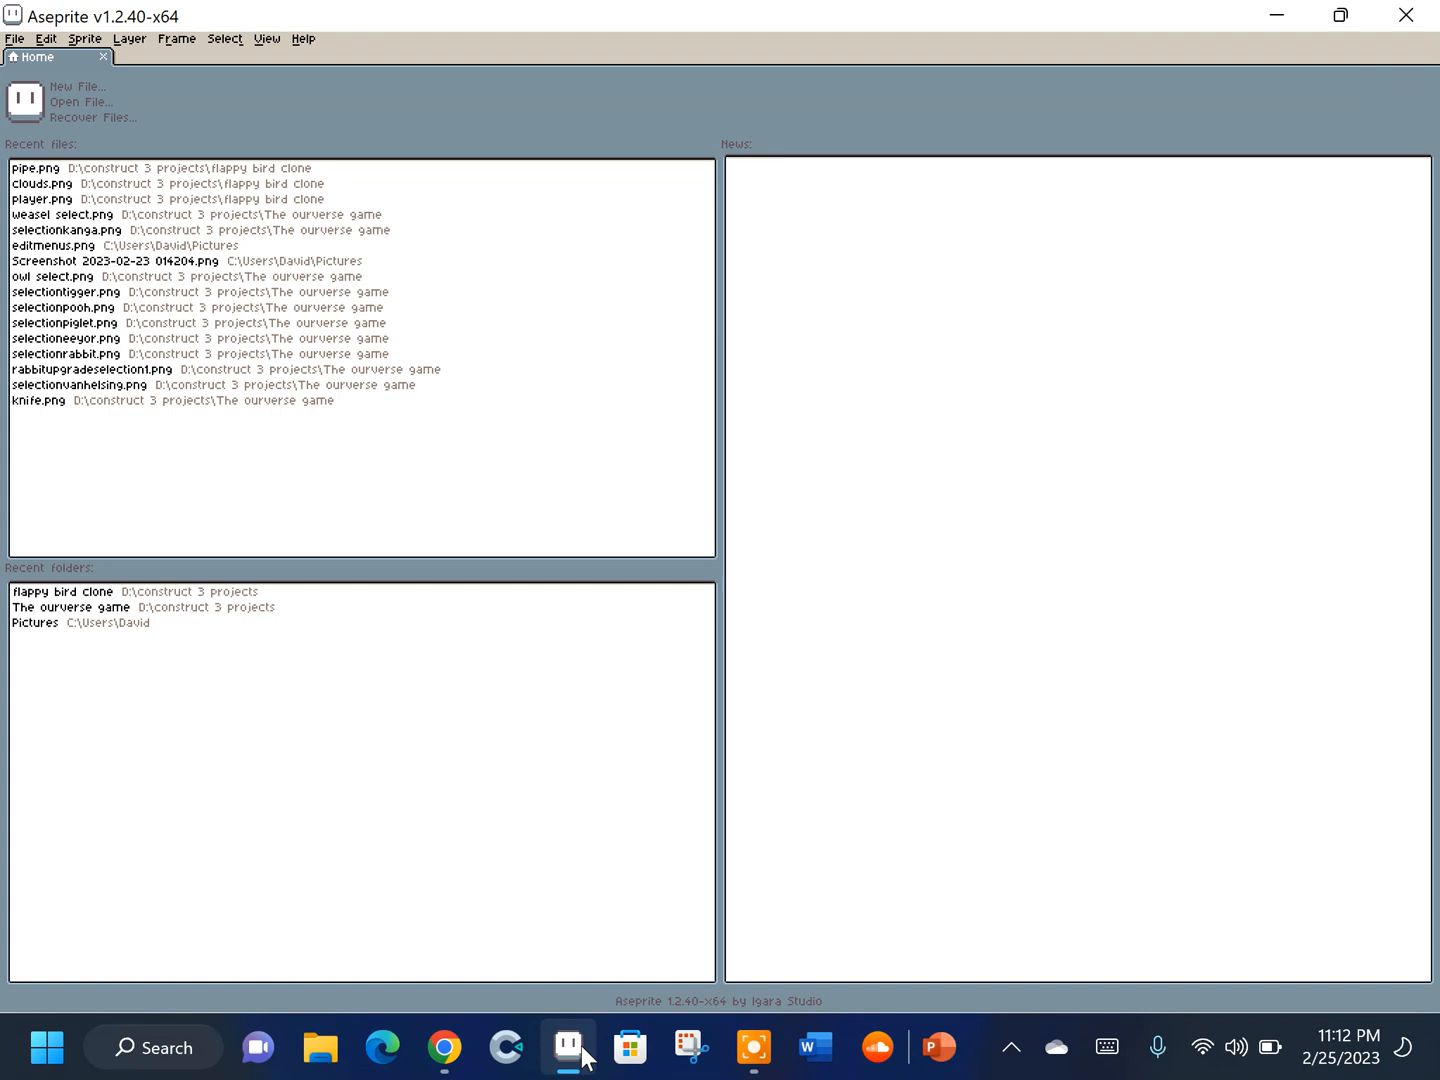
left_click(65, 91)
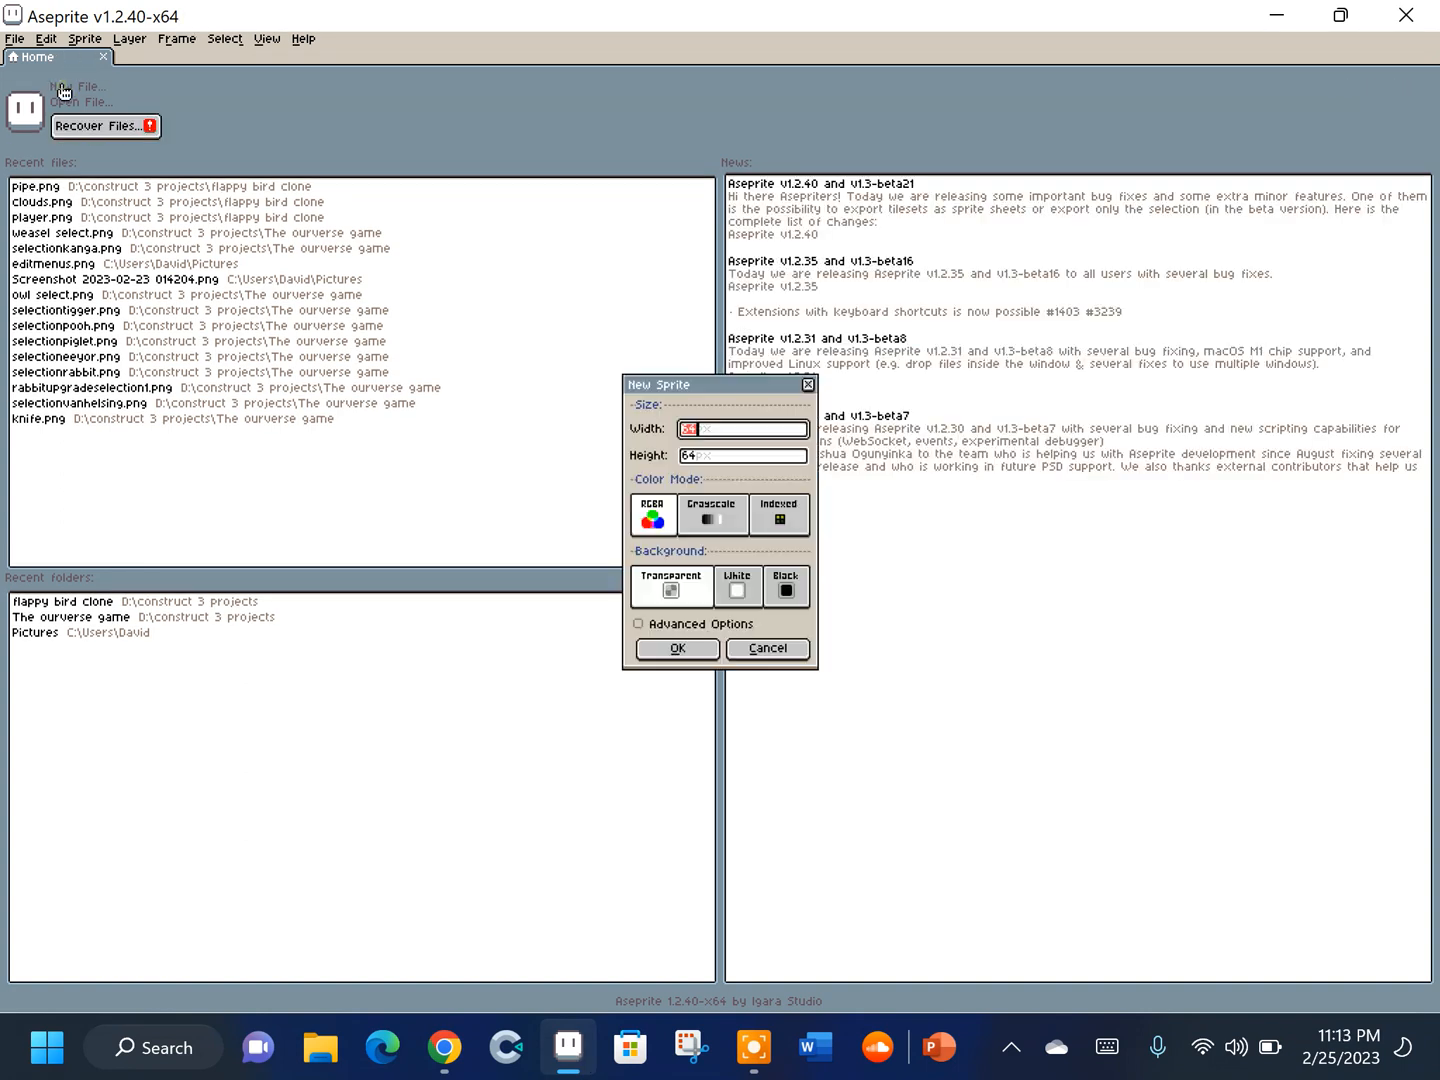
left_click(677, 648)
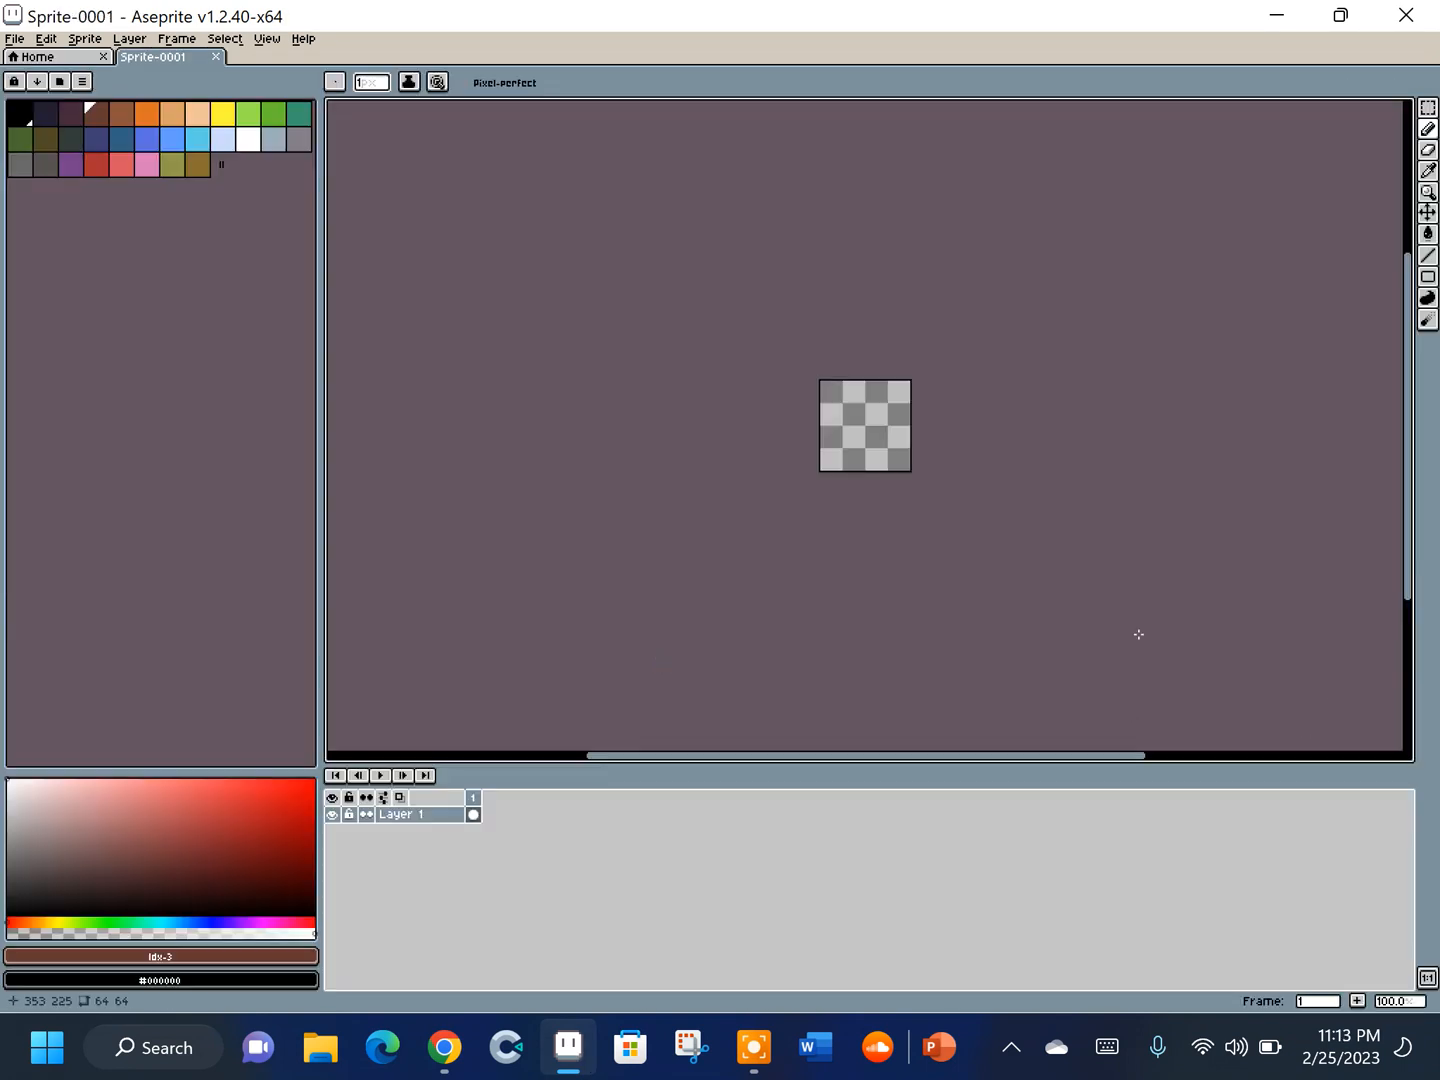
scroll(1165, 311, "up", 4)
scroll(1165, 311, "down", 2)
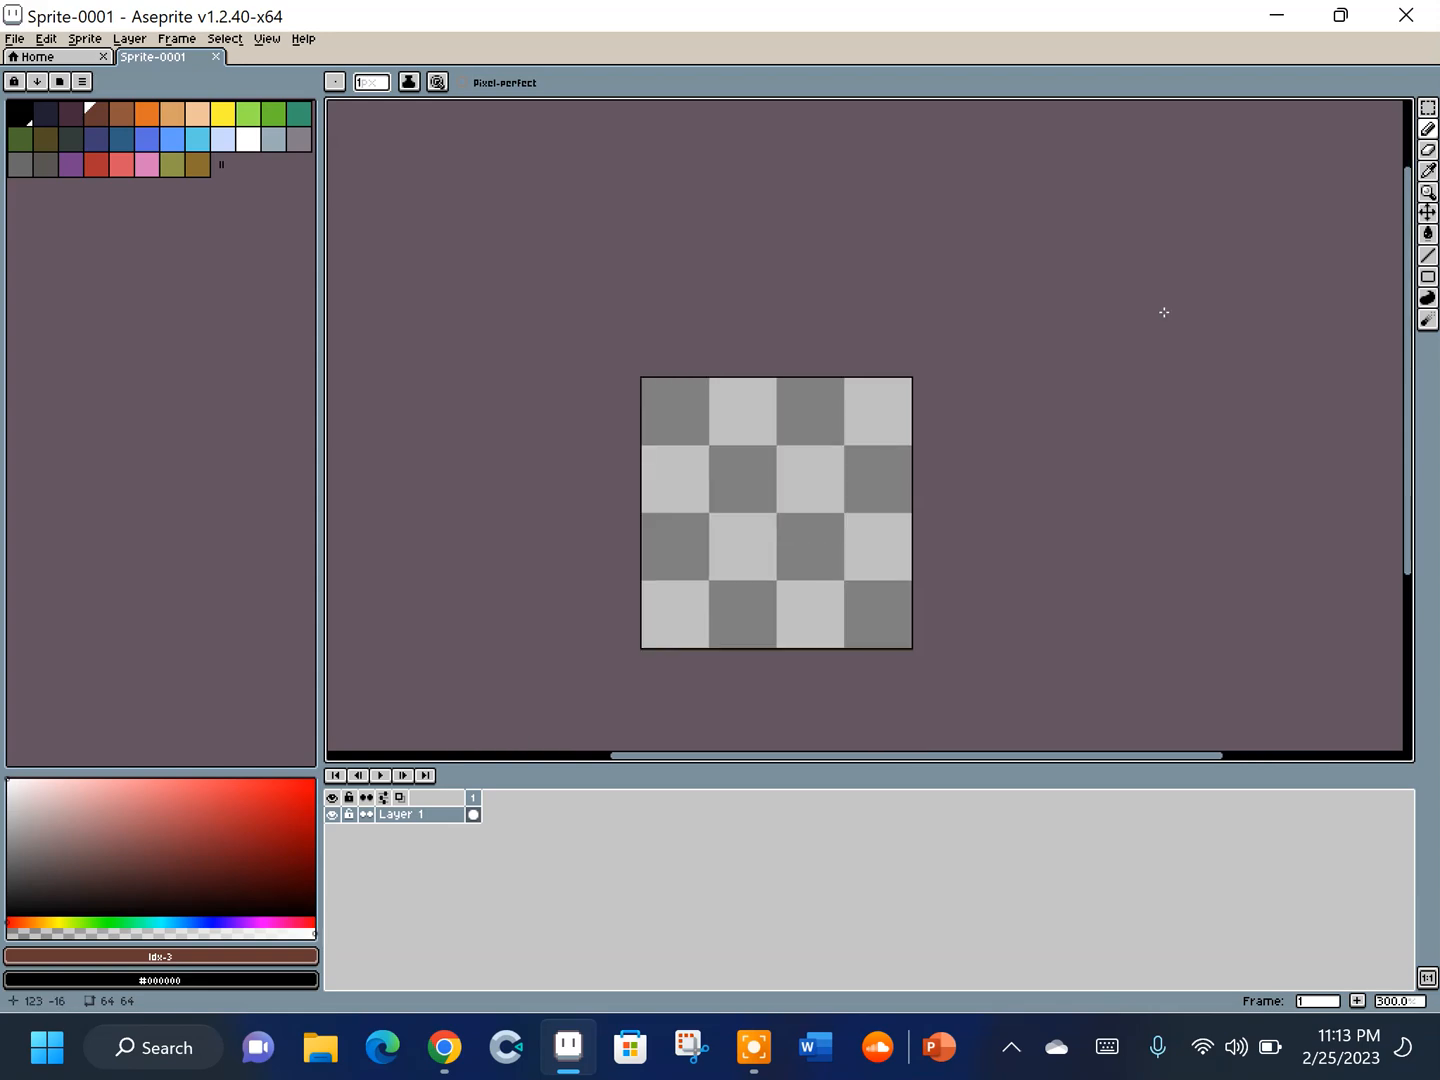
left_click(1424, 17)
Switch to Construct 3 and view the account details with the licence type, then minimize the program
left_click(512, 1052)
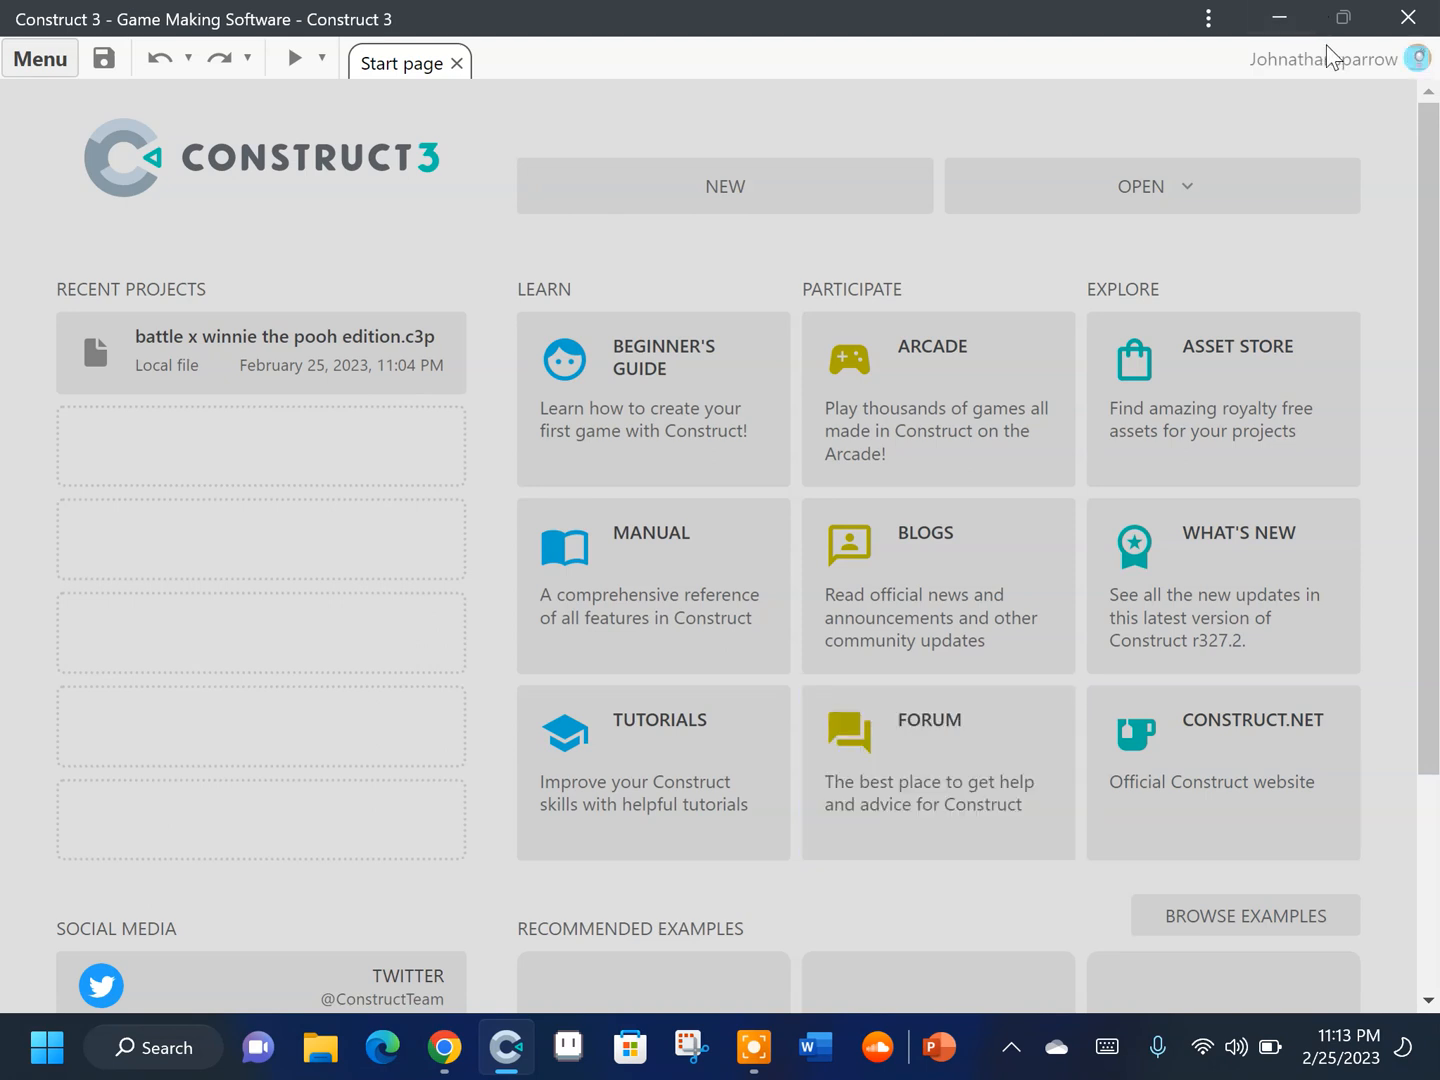
left_click(1331, 70)
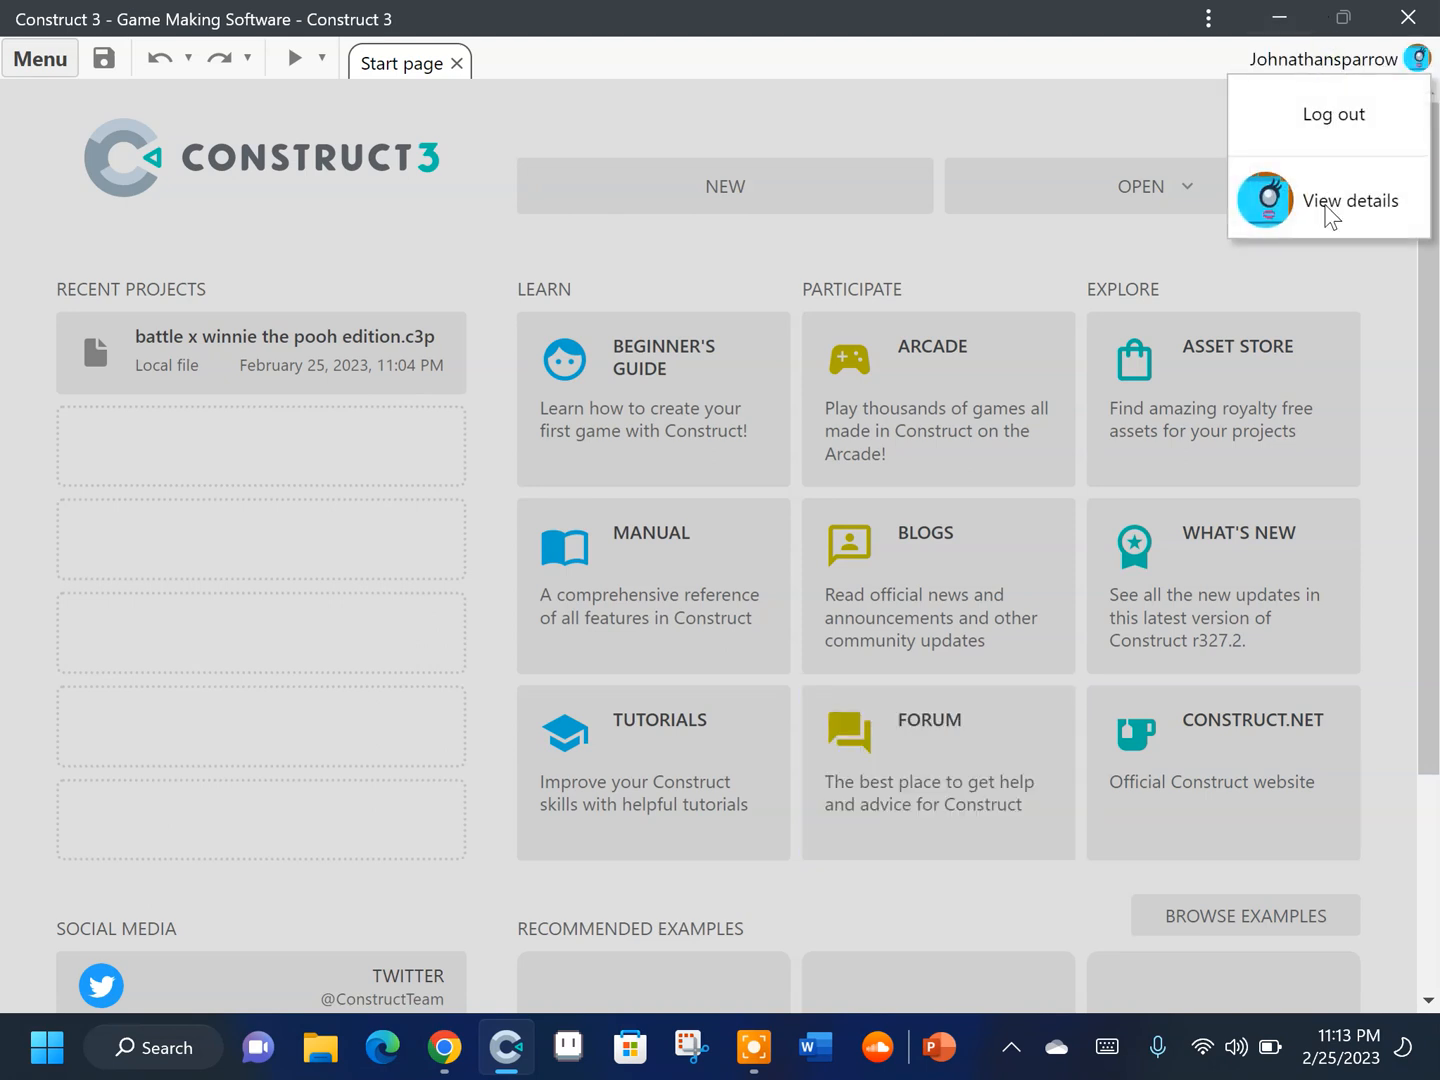
left_click(1329, 205)
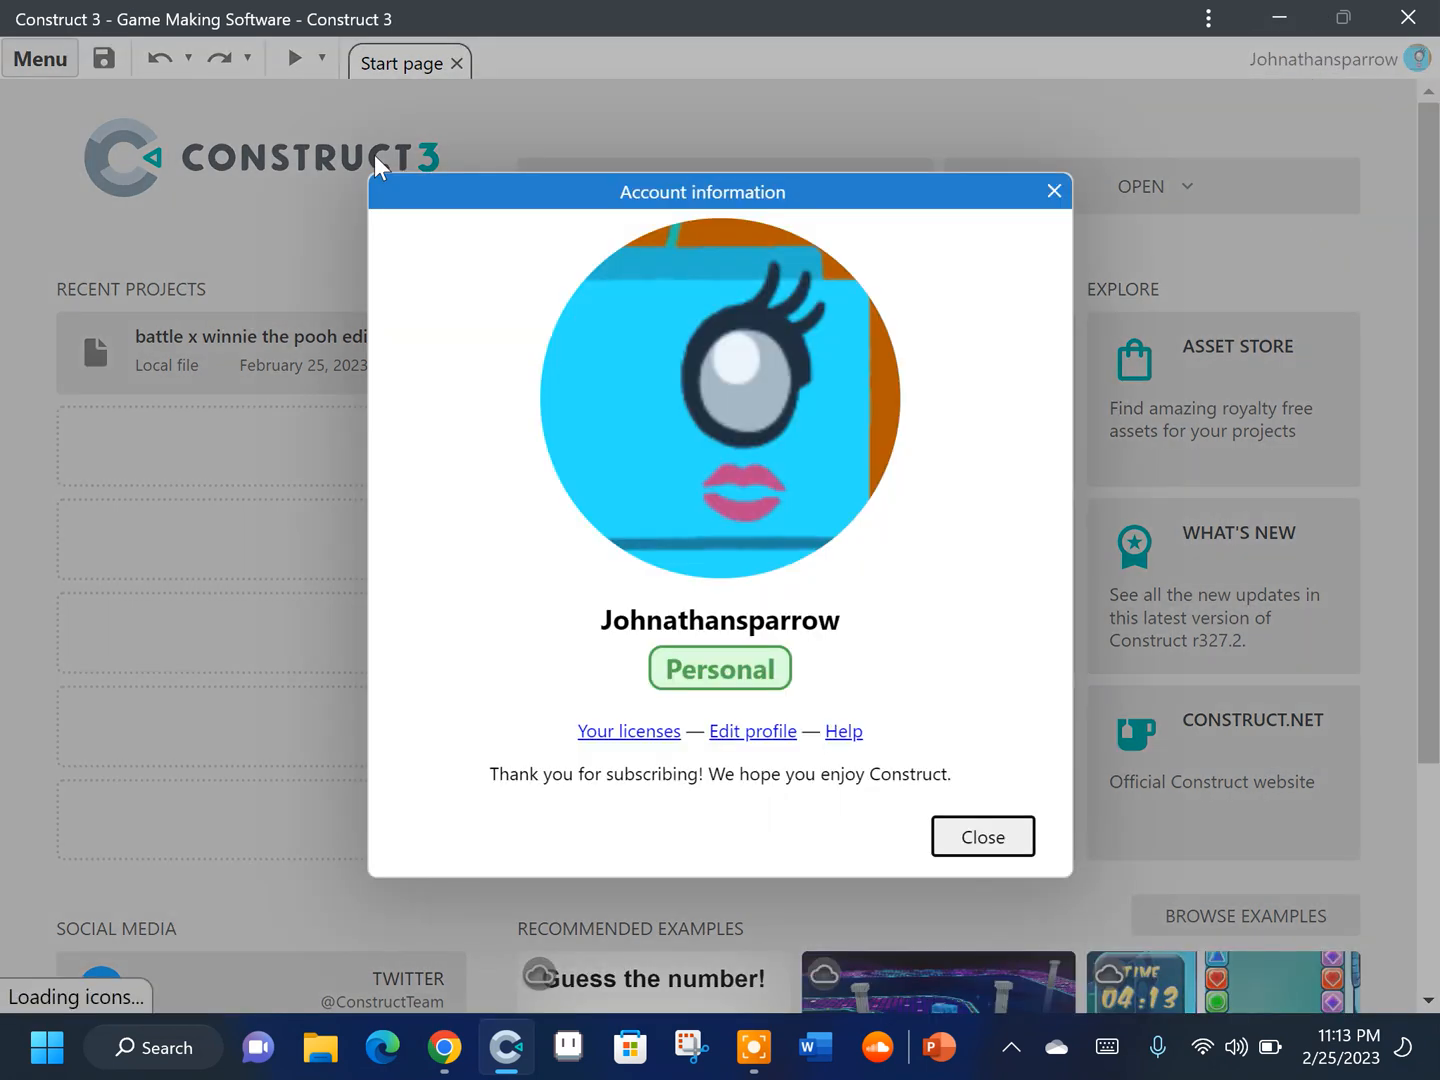
left_click(770, 668)
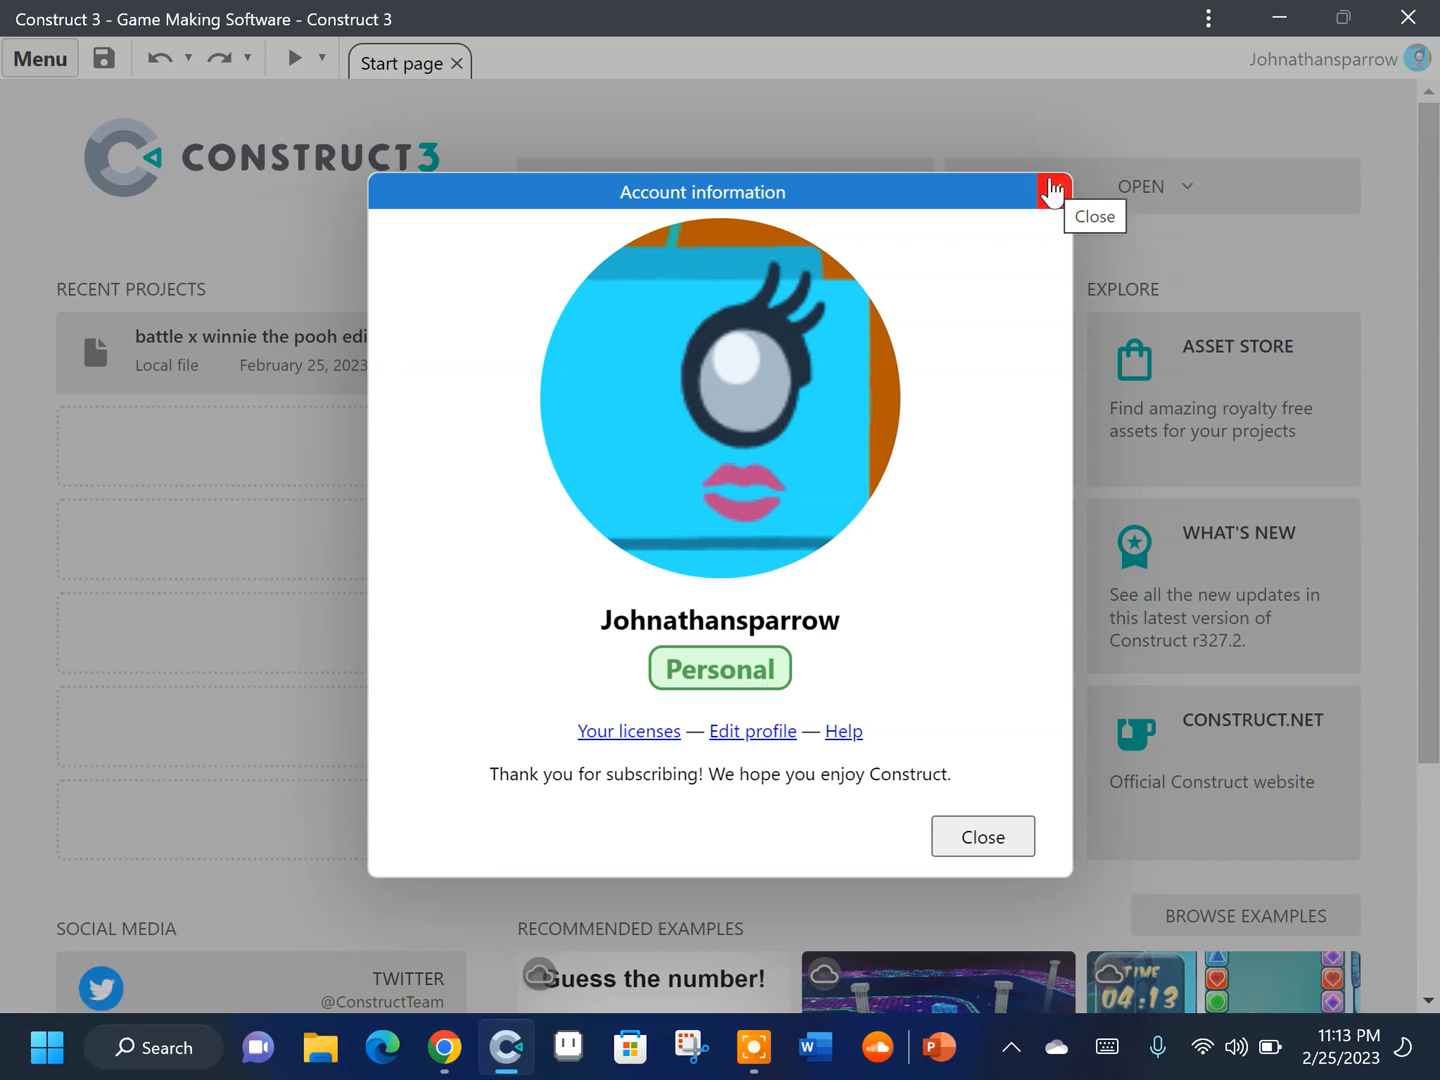
left_click(1052, 191)
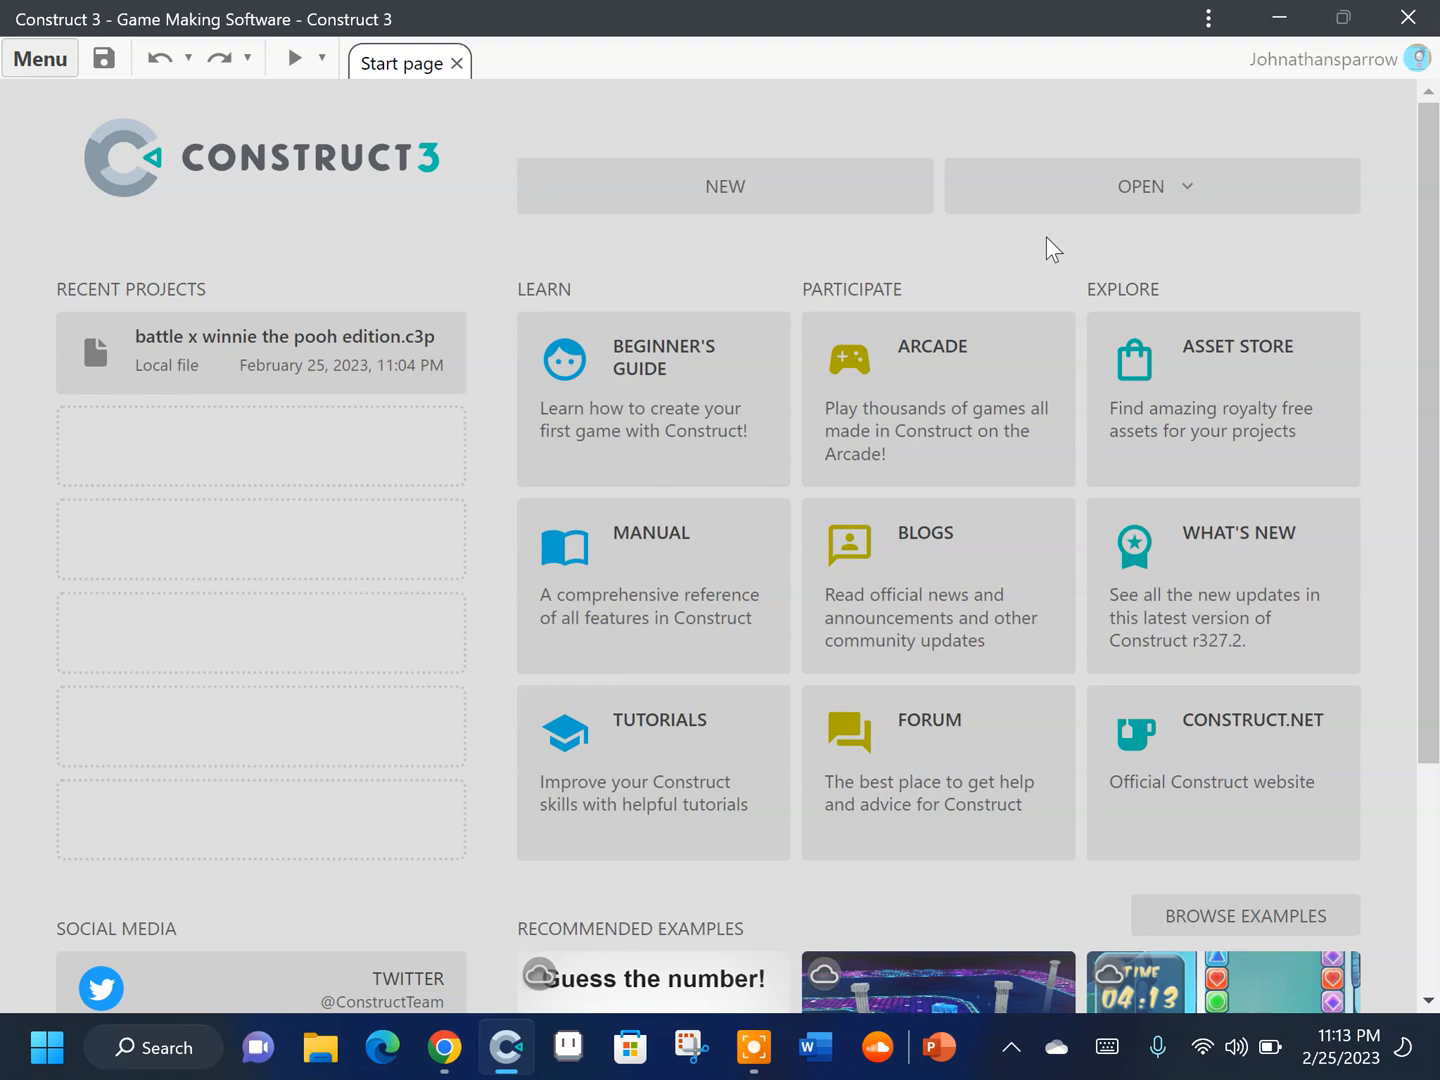
left_click(1273, 21)
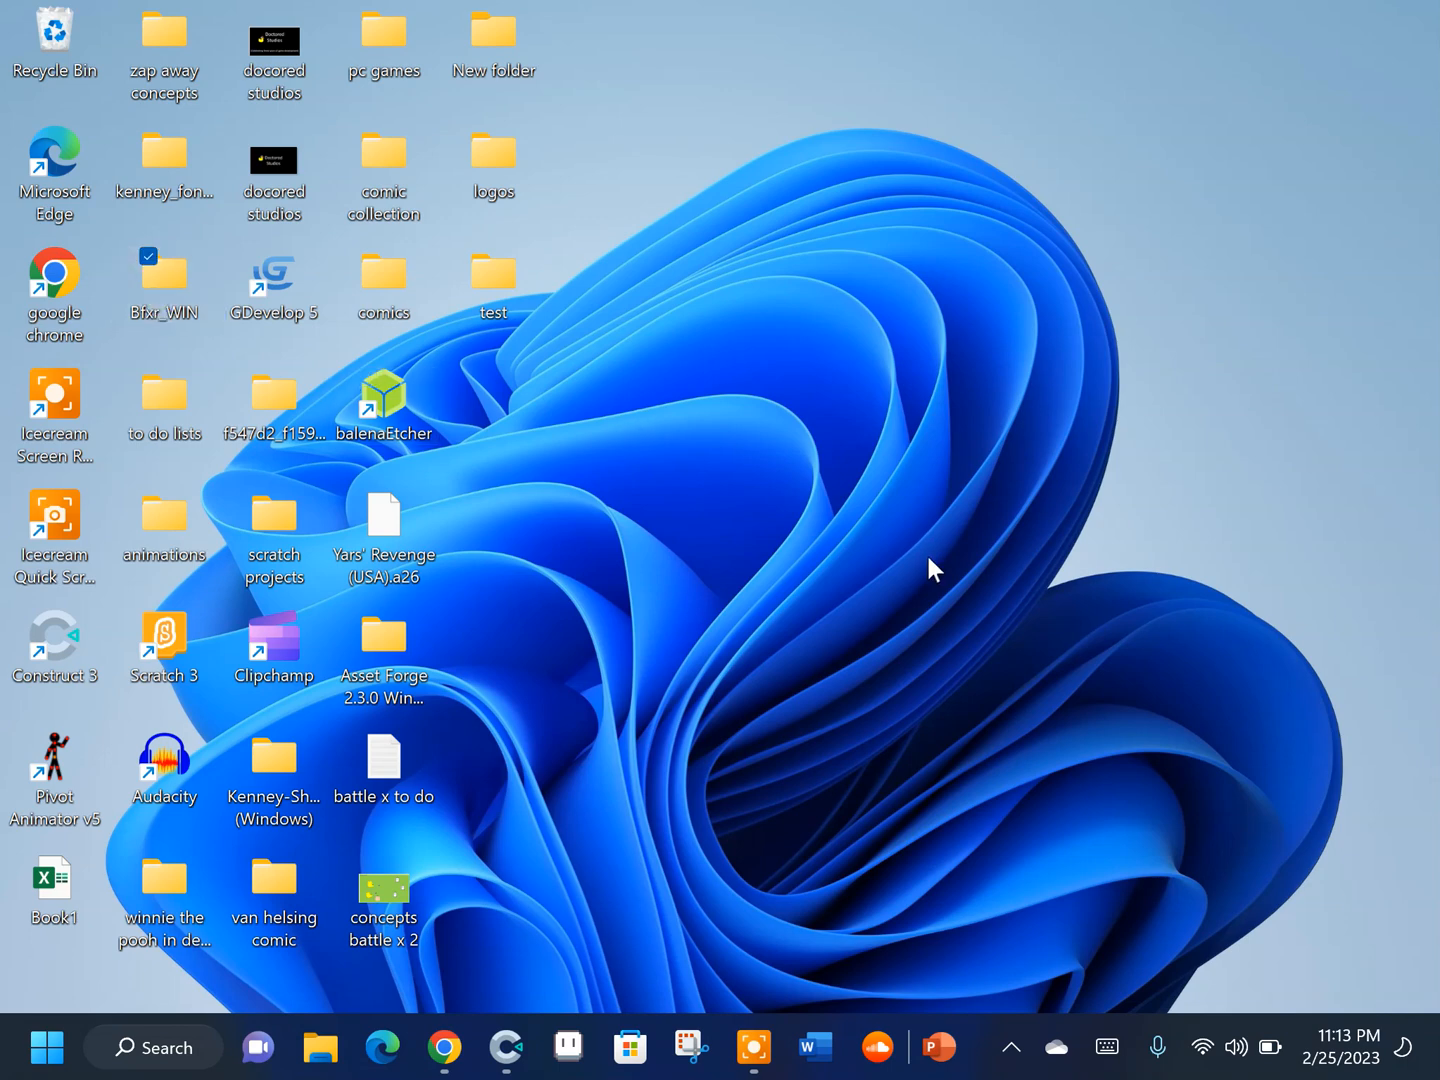
Launch the Bfxr application from the Bfxr subfolder of the desktop folder Bfxr_WIN and close the folder window
key("Return")
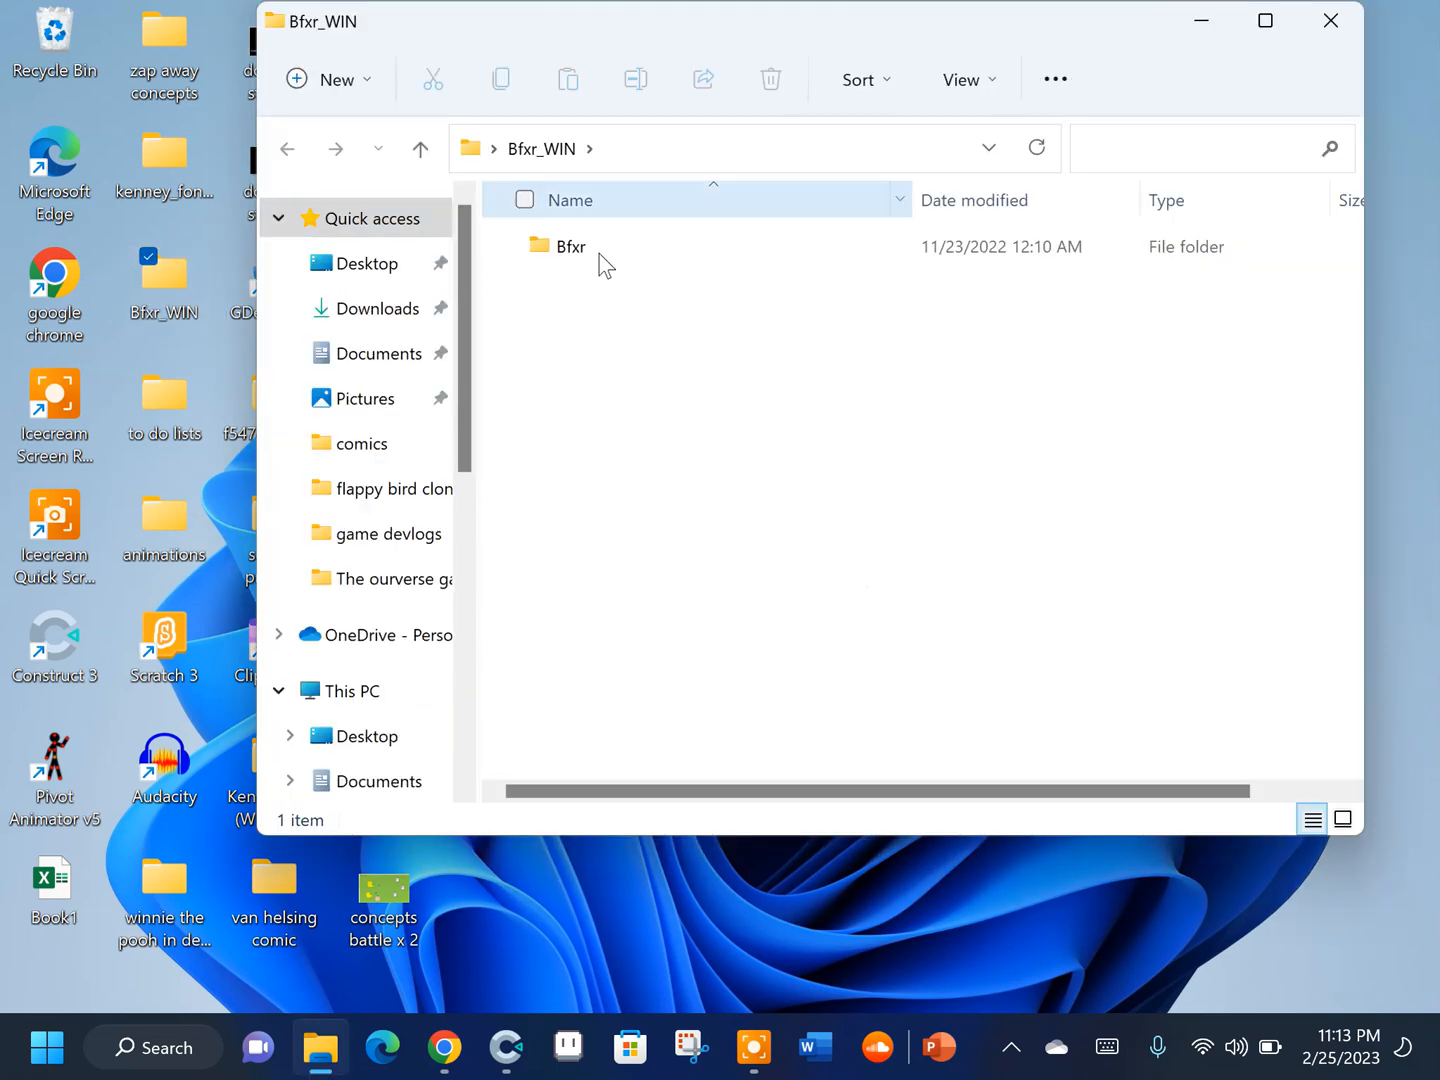
left_click(599, 256)
double_click(600, 257)
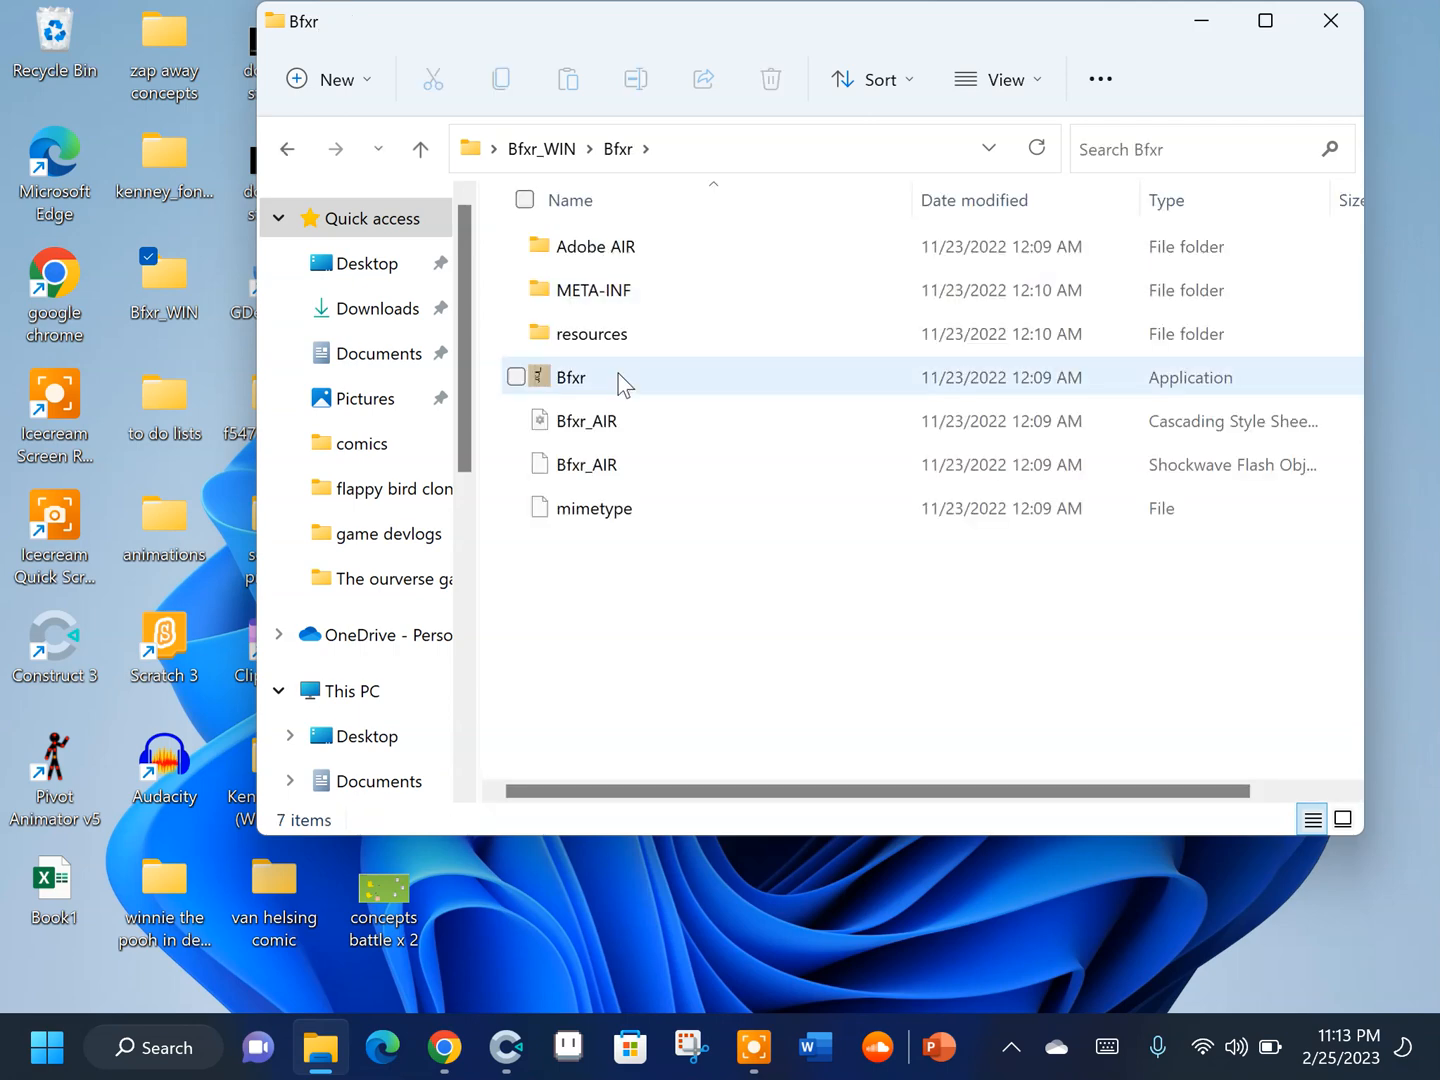
double_click(634, 378)
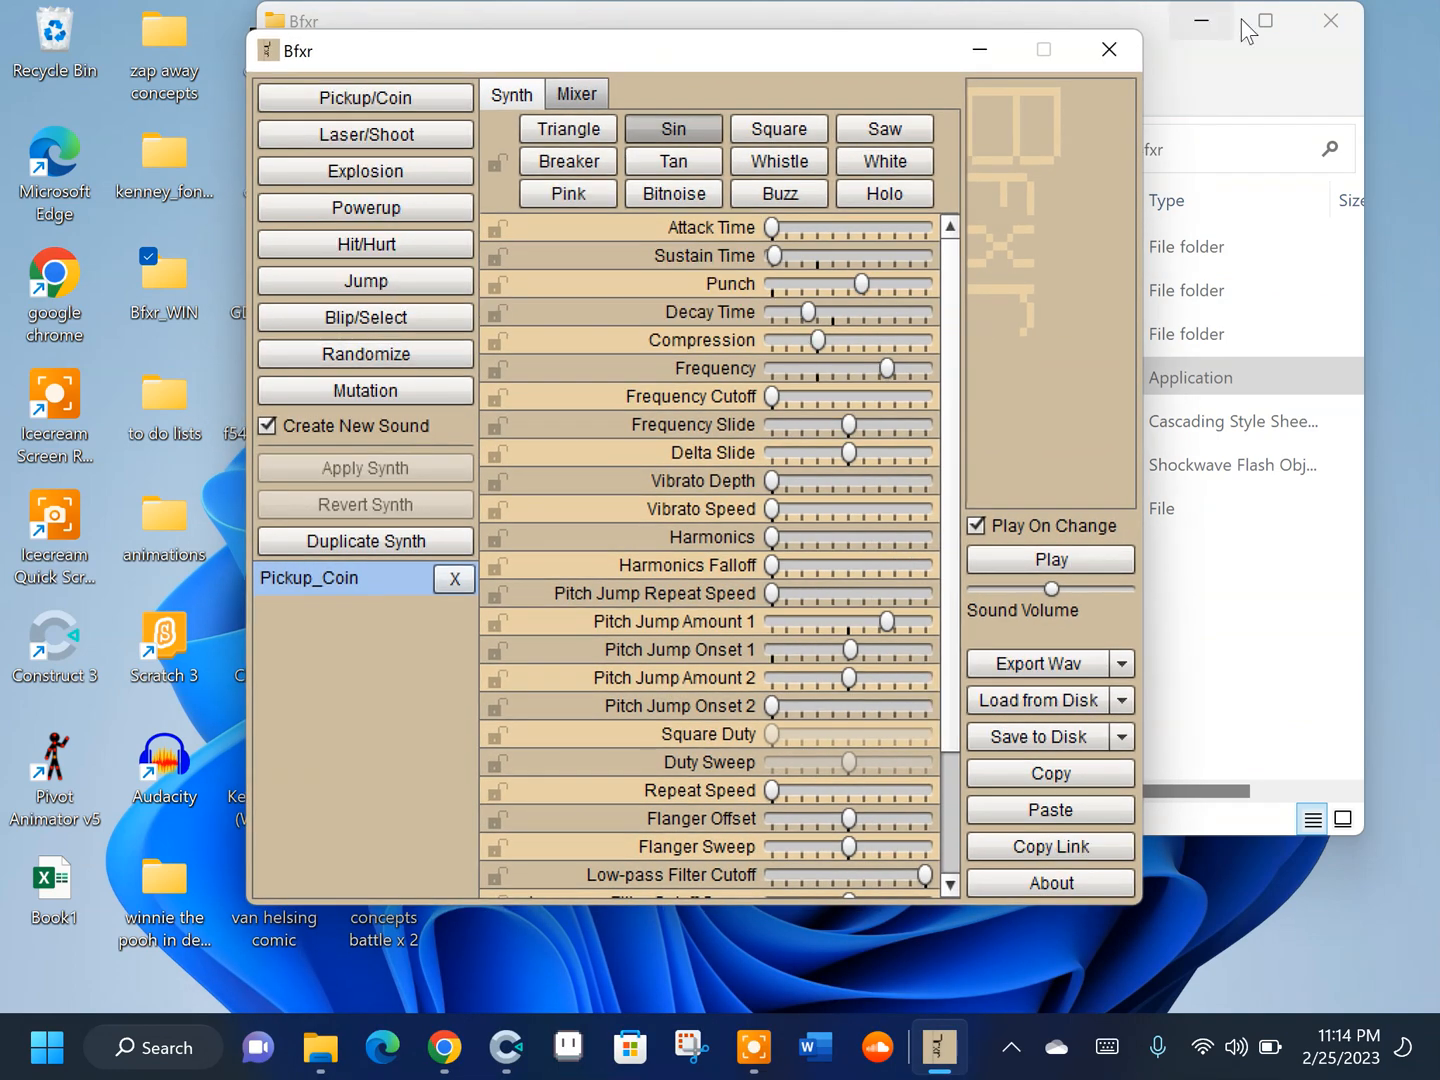
left_click(1322, 31)
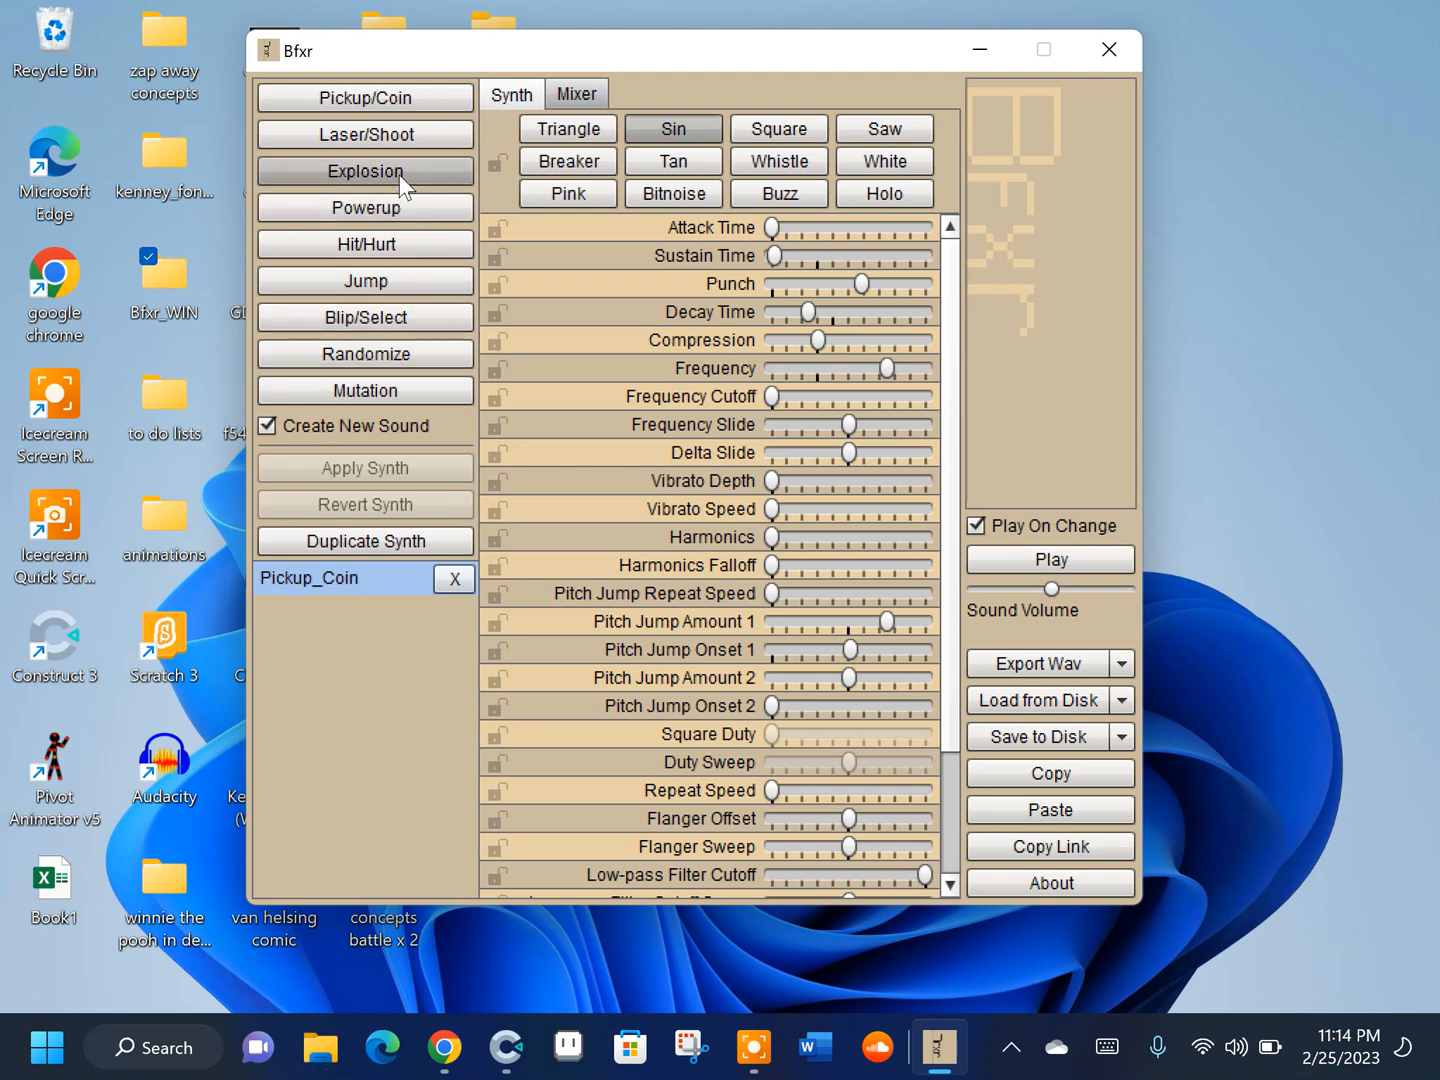
Generate nine new Powerup sounds
left_click(398, 207)
left_click(399, 207)
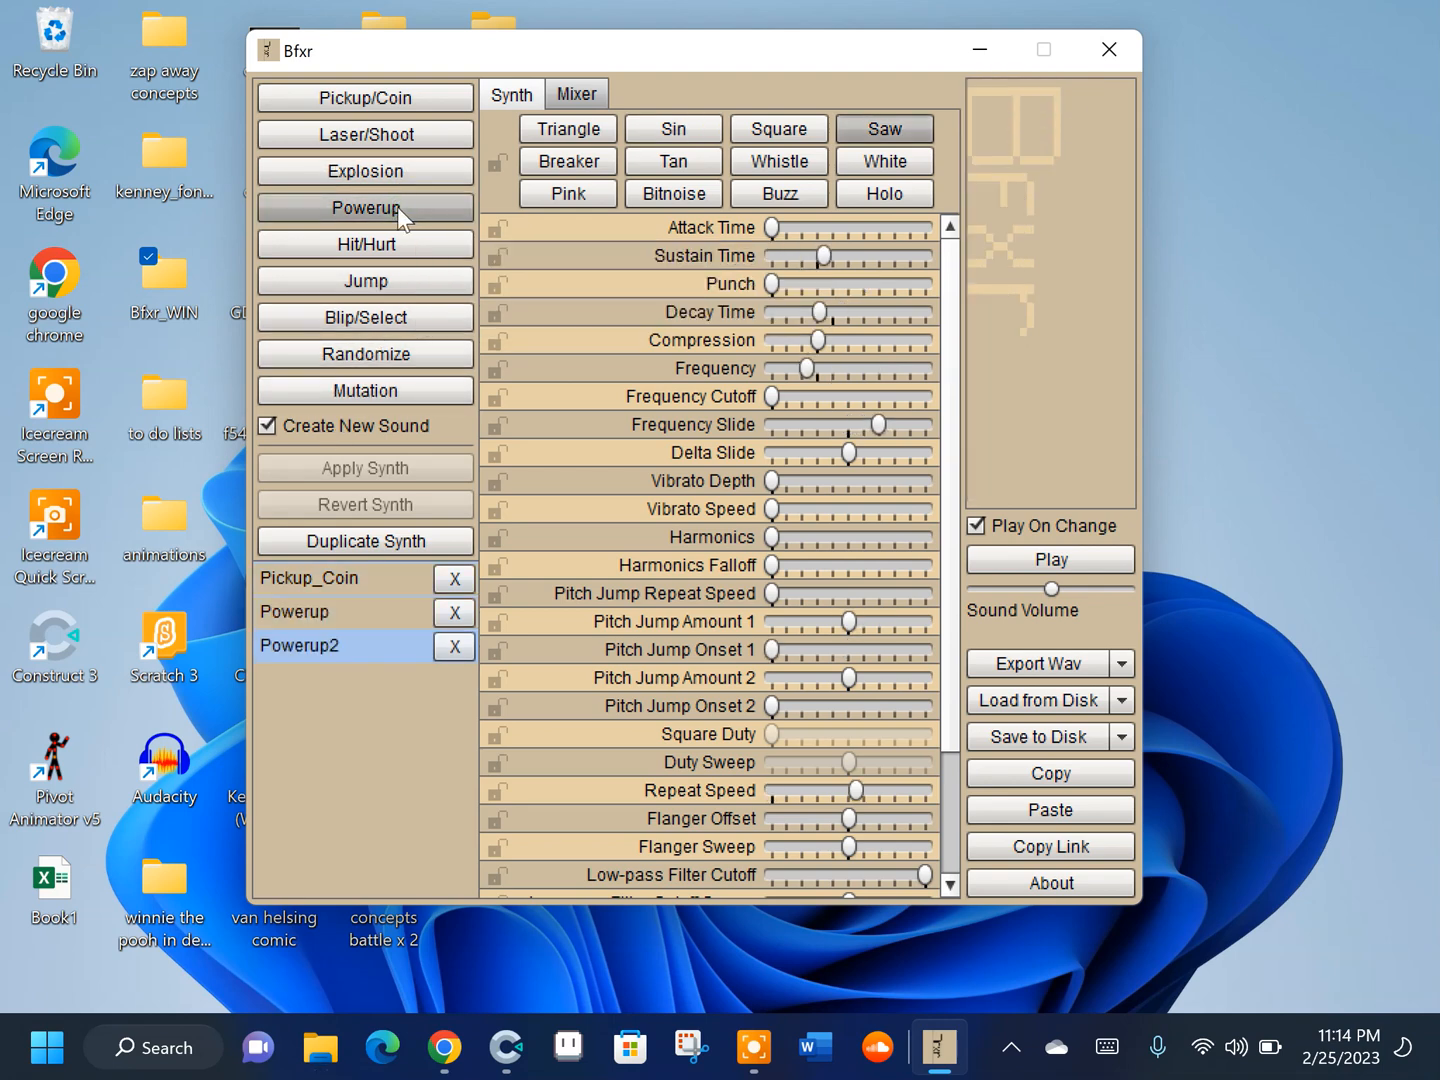
left_click(398, 206)
left_click(397, 206)
left_click(397, 206)
left_click(397, 206)
left_click(397, 206)
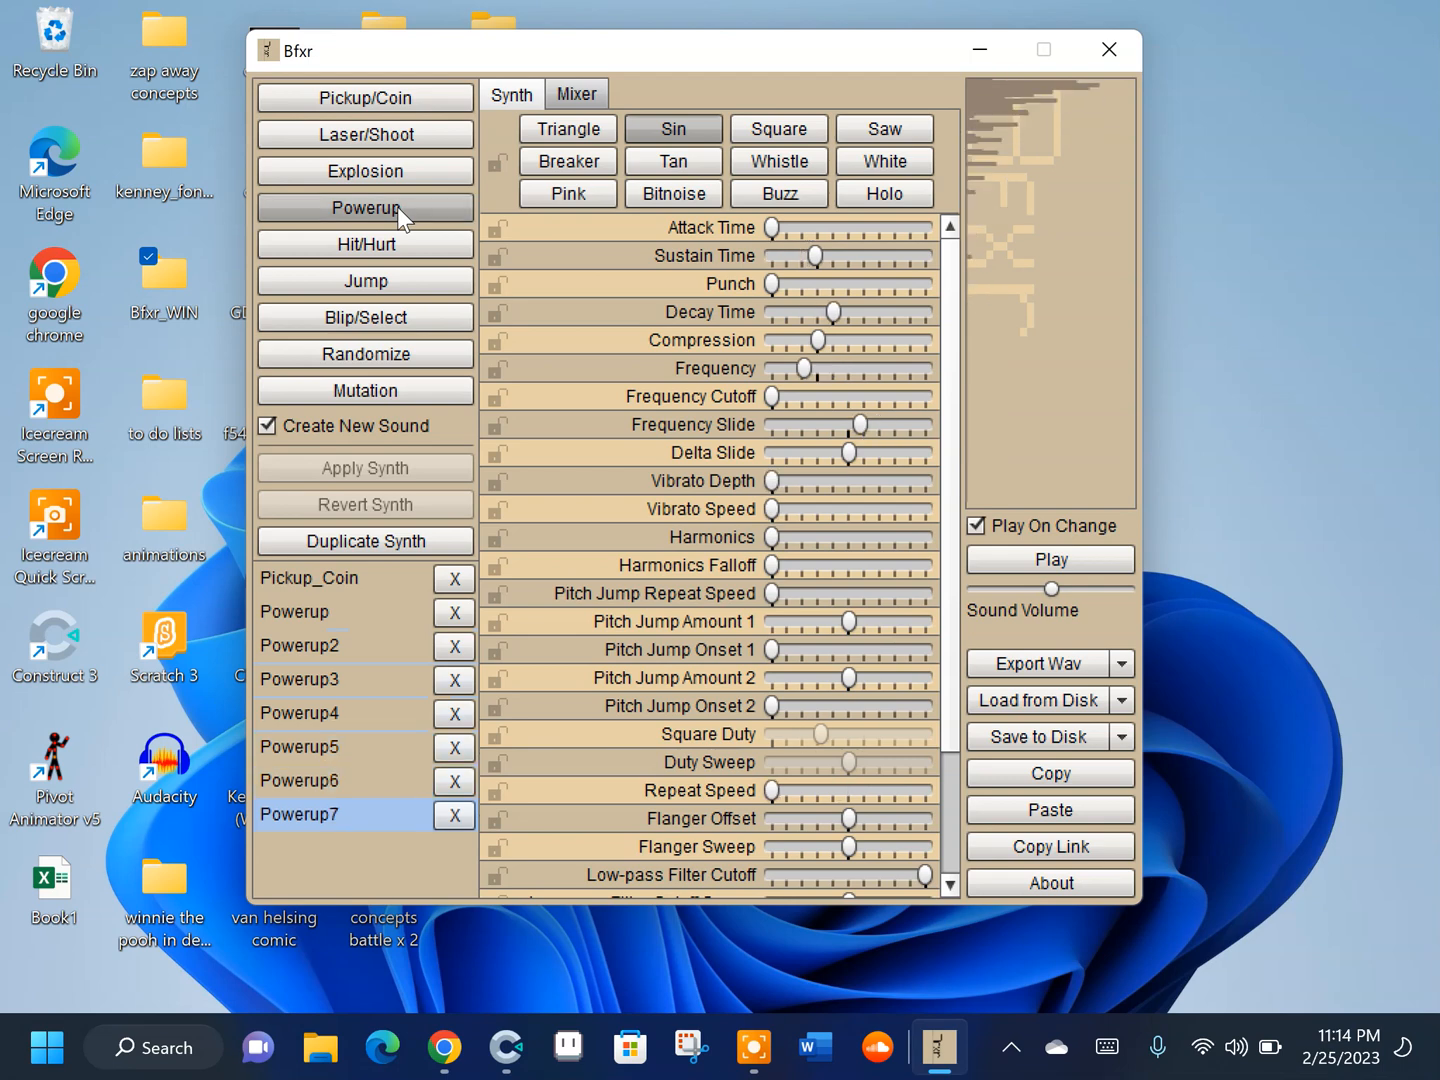
left_click(397, 206)
left_click(397, 206)
Delete the sounds Pickup_Coin and Powerup through Powerup8 from the sound list and close Bfxr
left_click(446, 578)
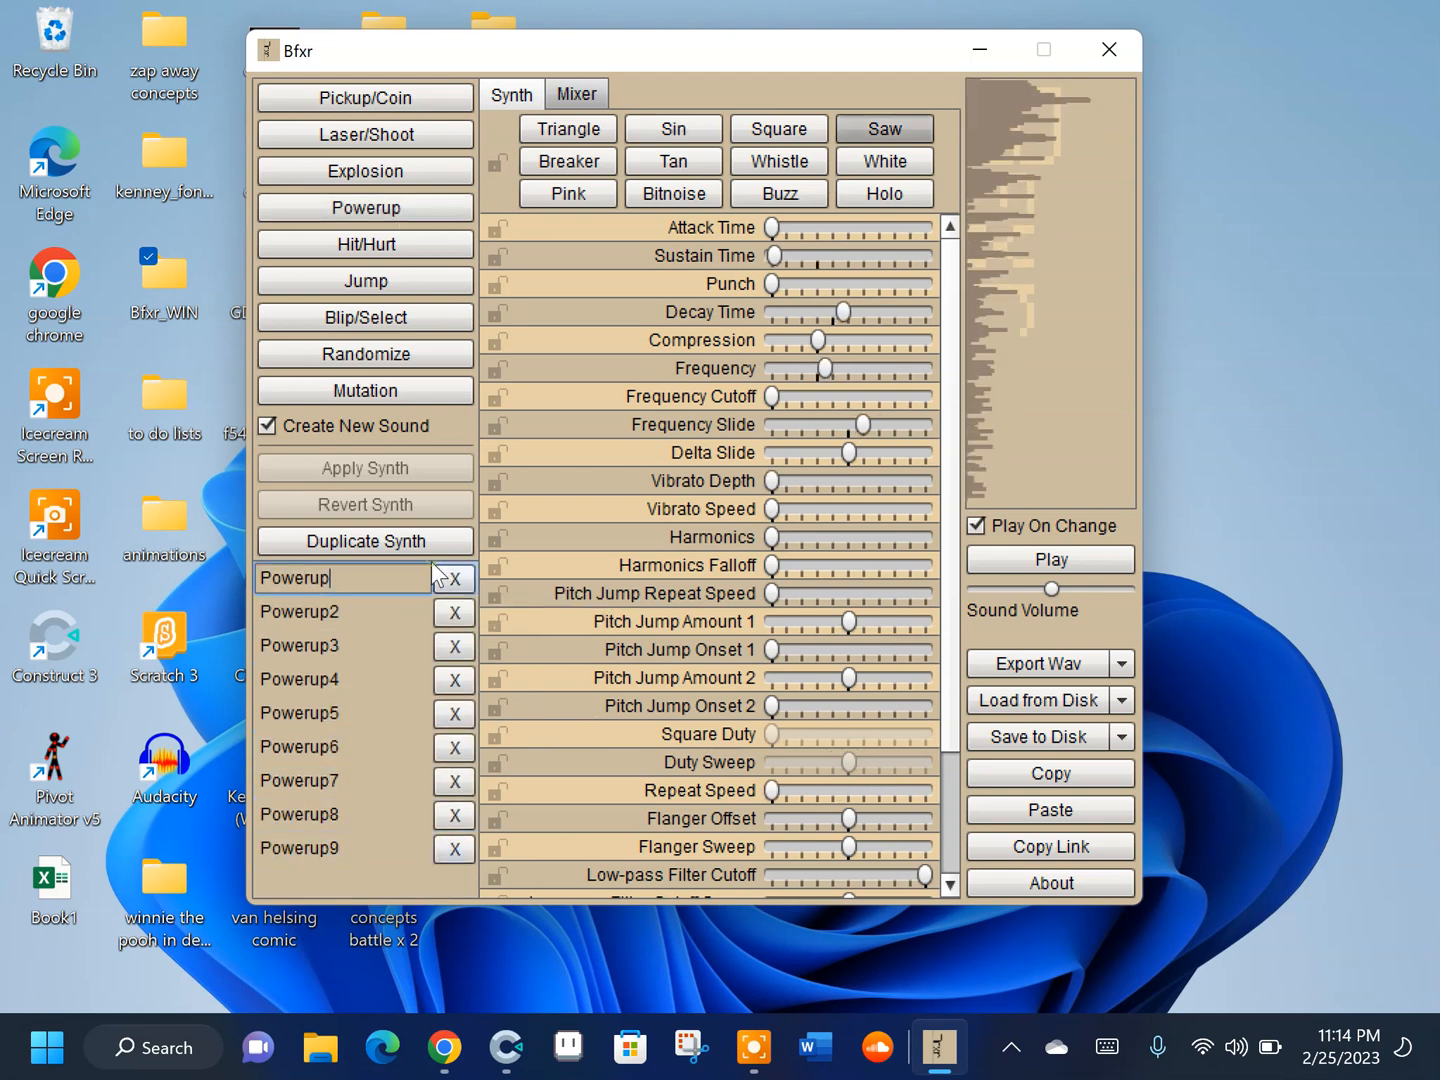
left_click(446, 579)
left_click(447, 579)
left_click(446, 580)
left_click(447, 579)
left_click(447, 579)
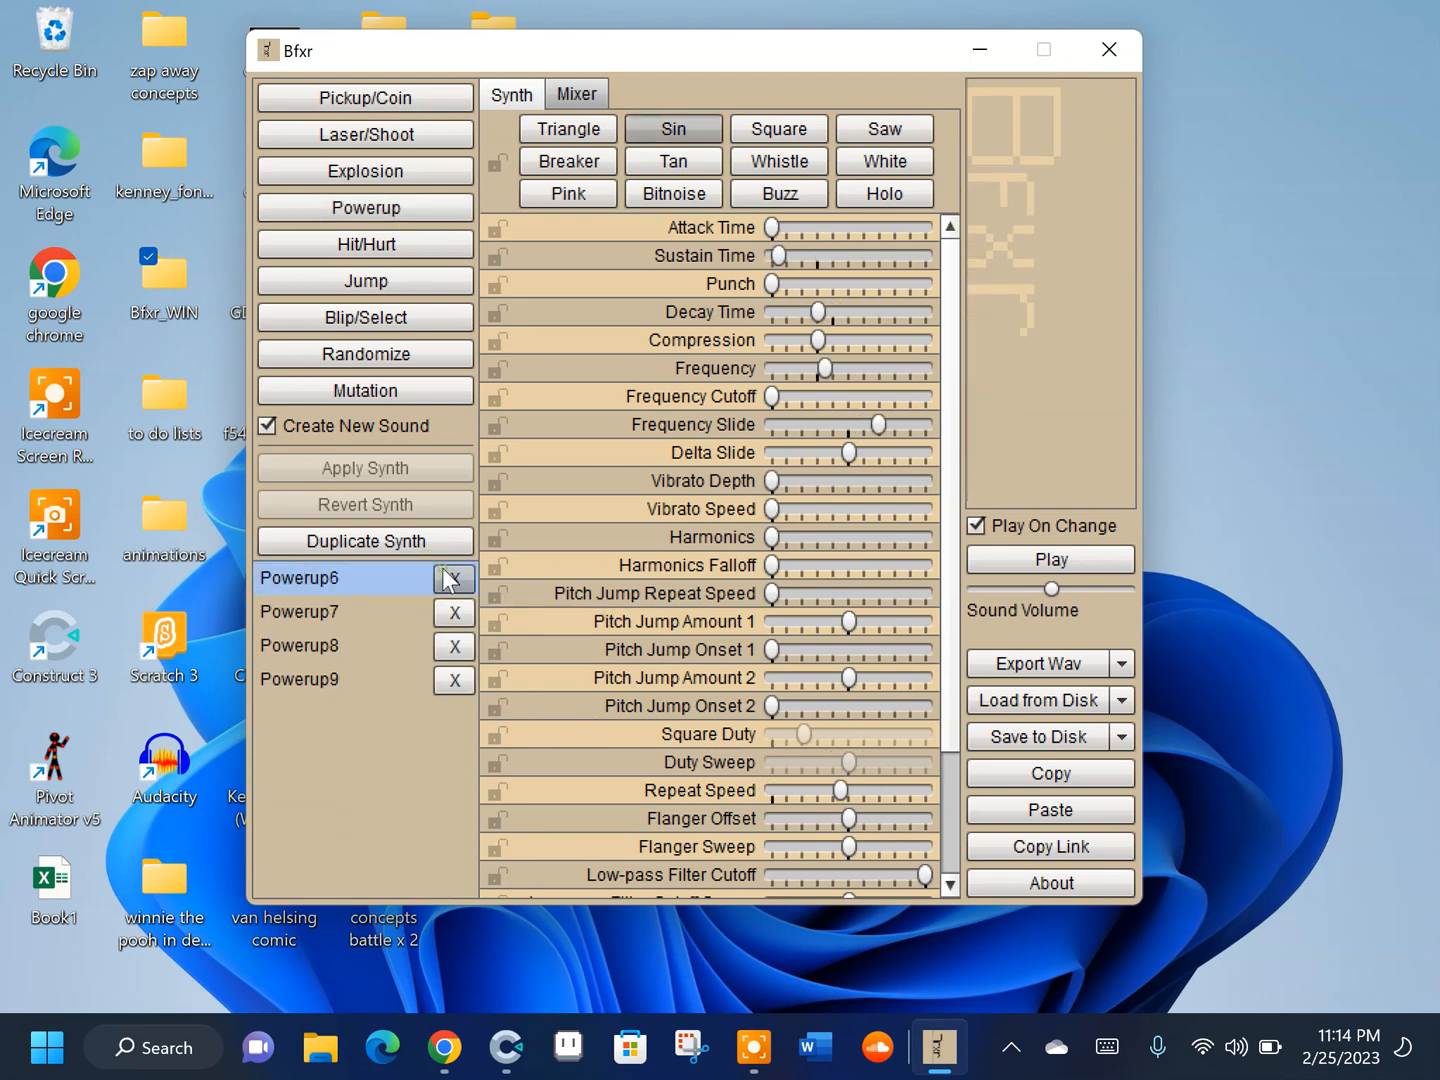
left_click(447, 579)
left_click(447, 579)
left_click(447, 580)
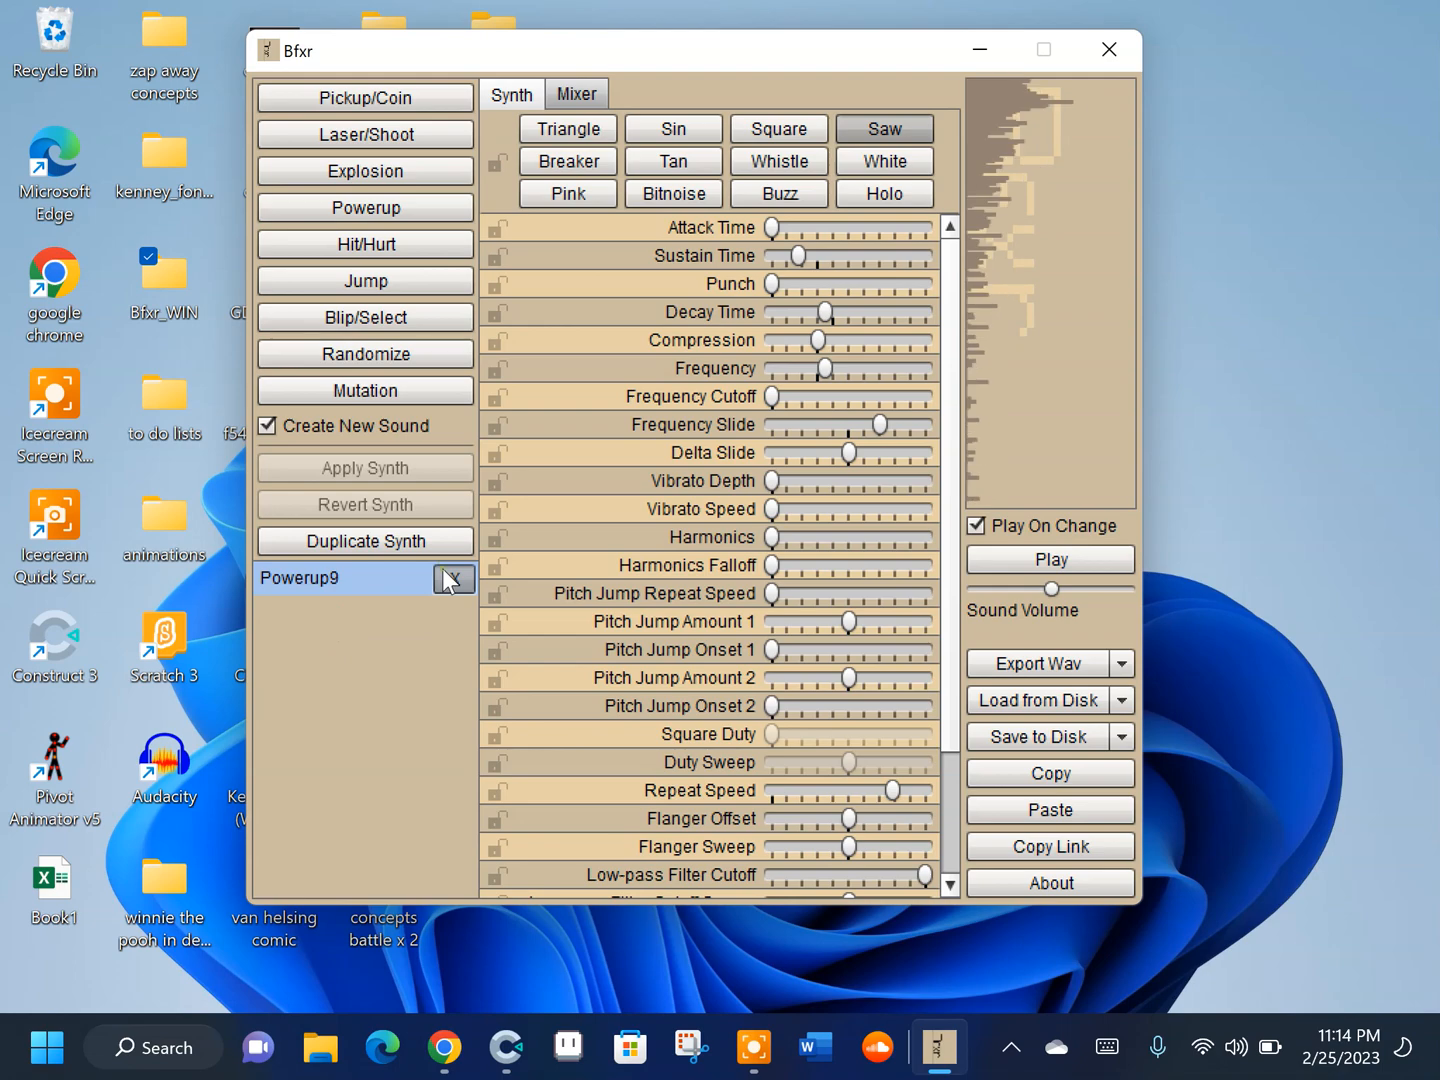
left_click(1122, 59)
Switch to Chrome and load the itch.io home page in place of the Balloon in the air page
left_click(446, 1047)
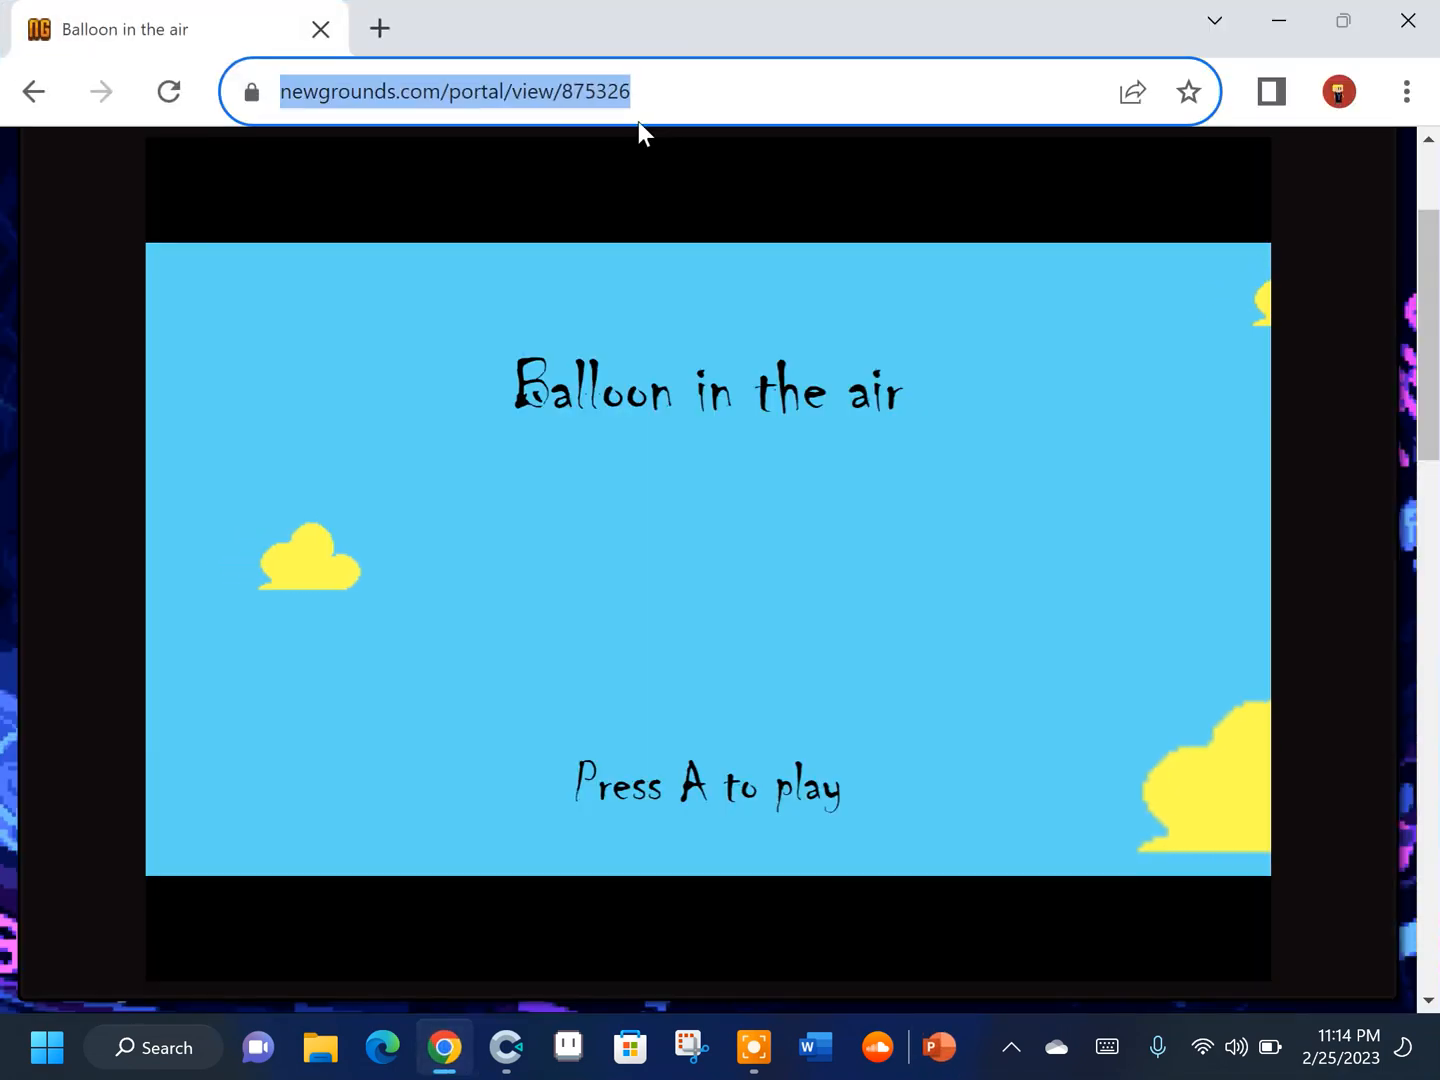
type("it")
key("Return")
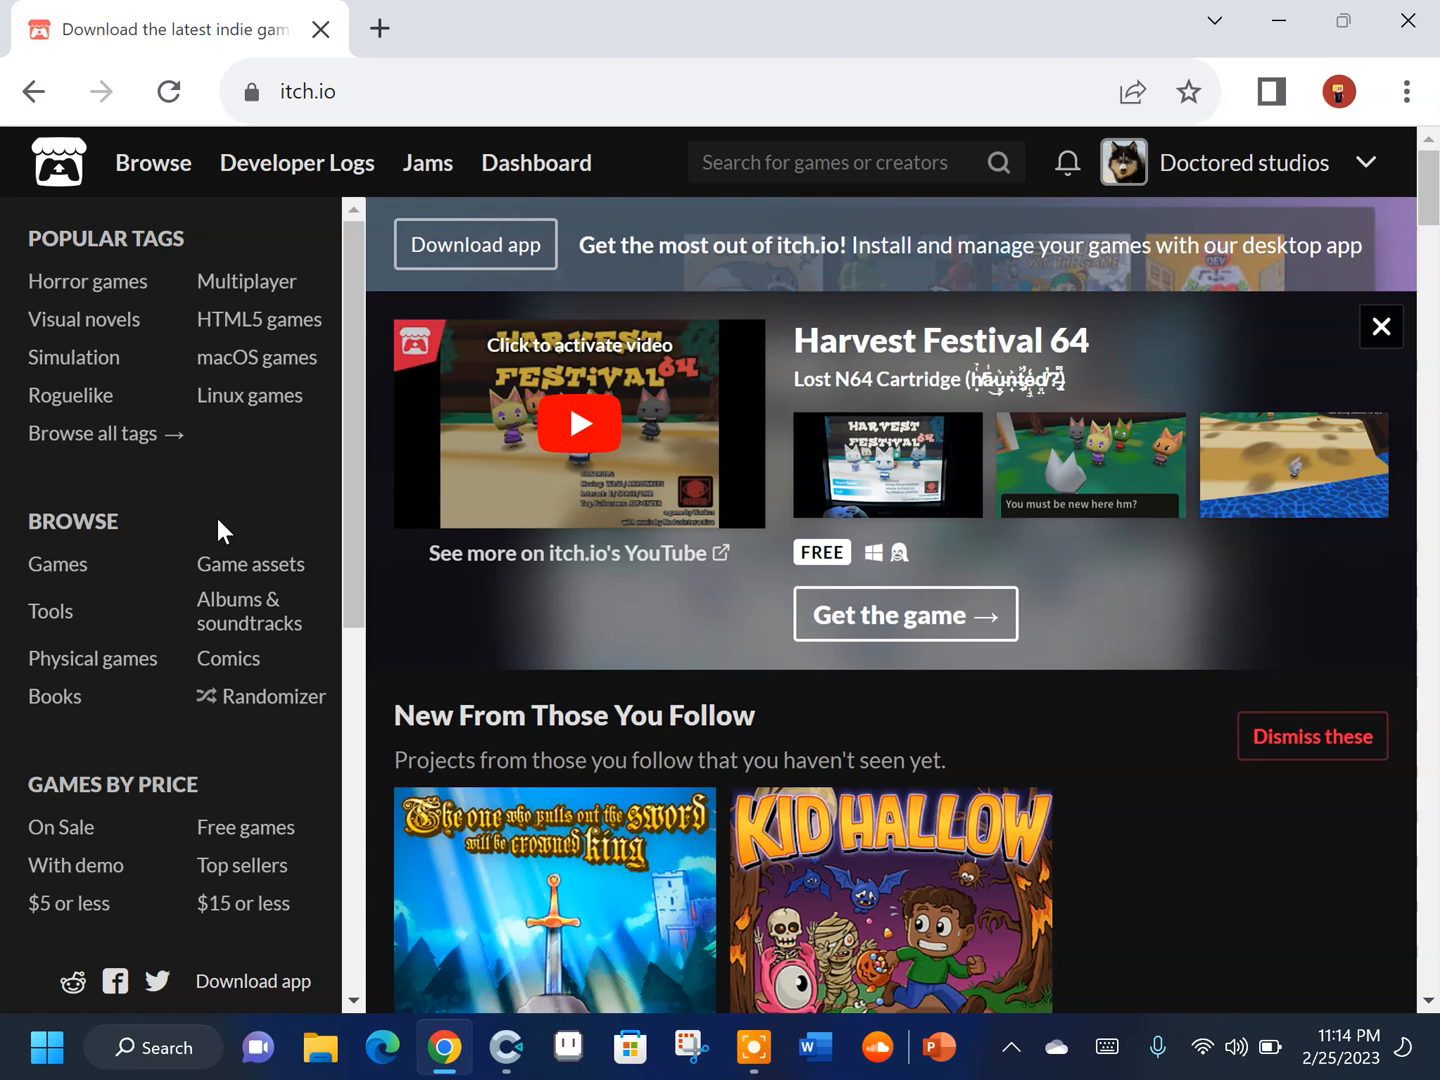
Browse the Tools category on itch.io and filter it by the Music tag
left_click(106, 612)
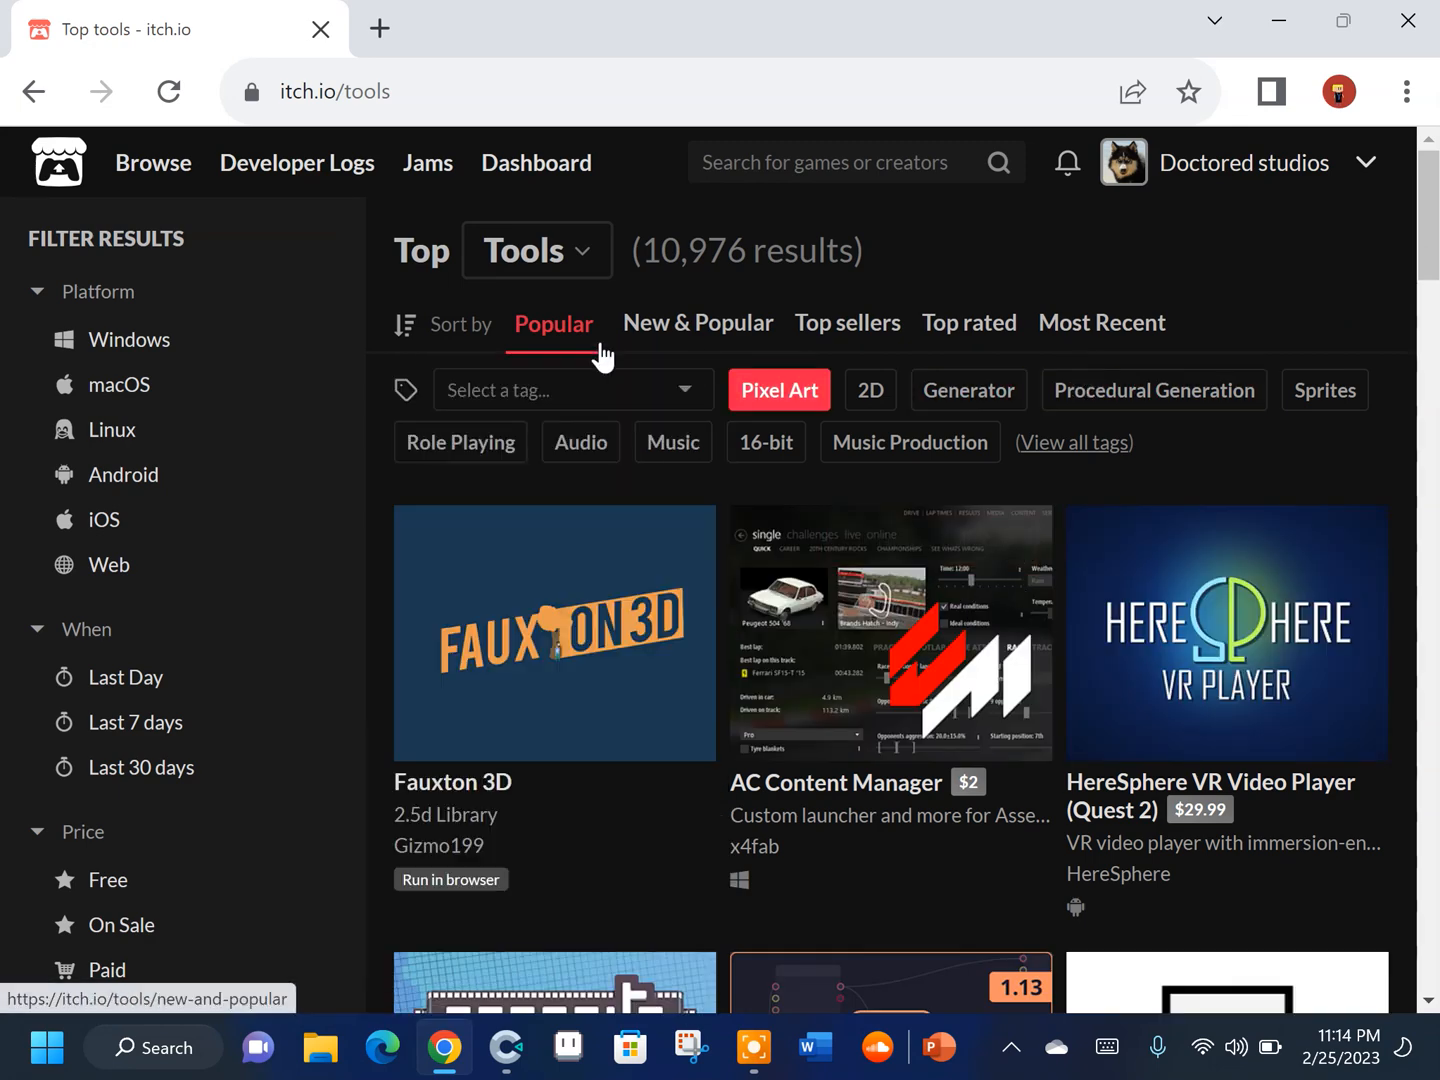
left_click(533, 392)
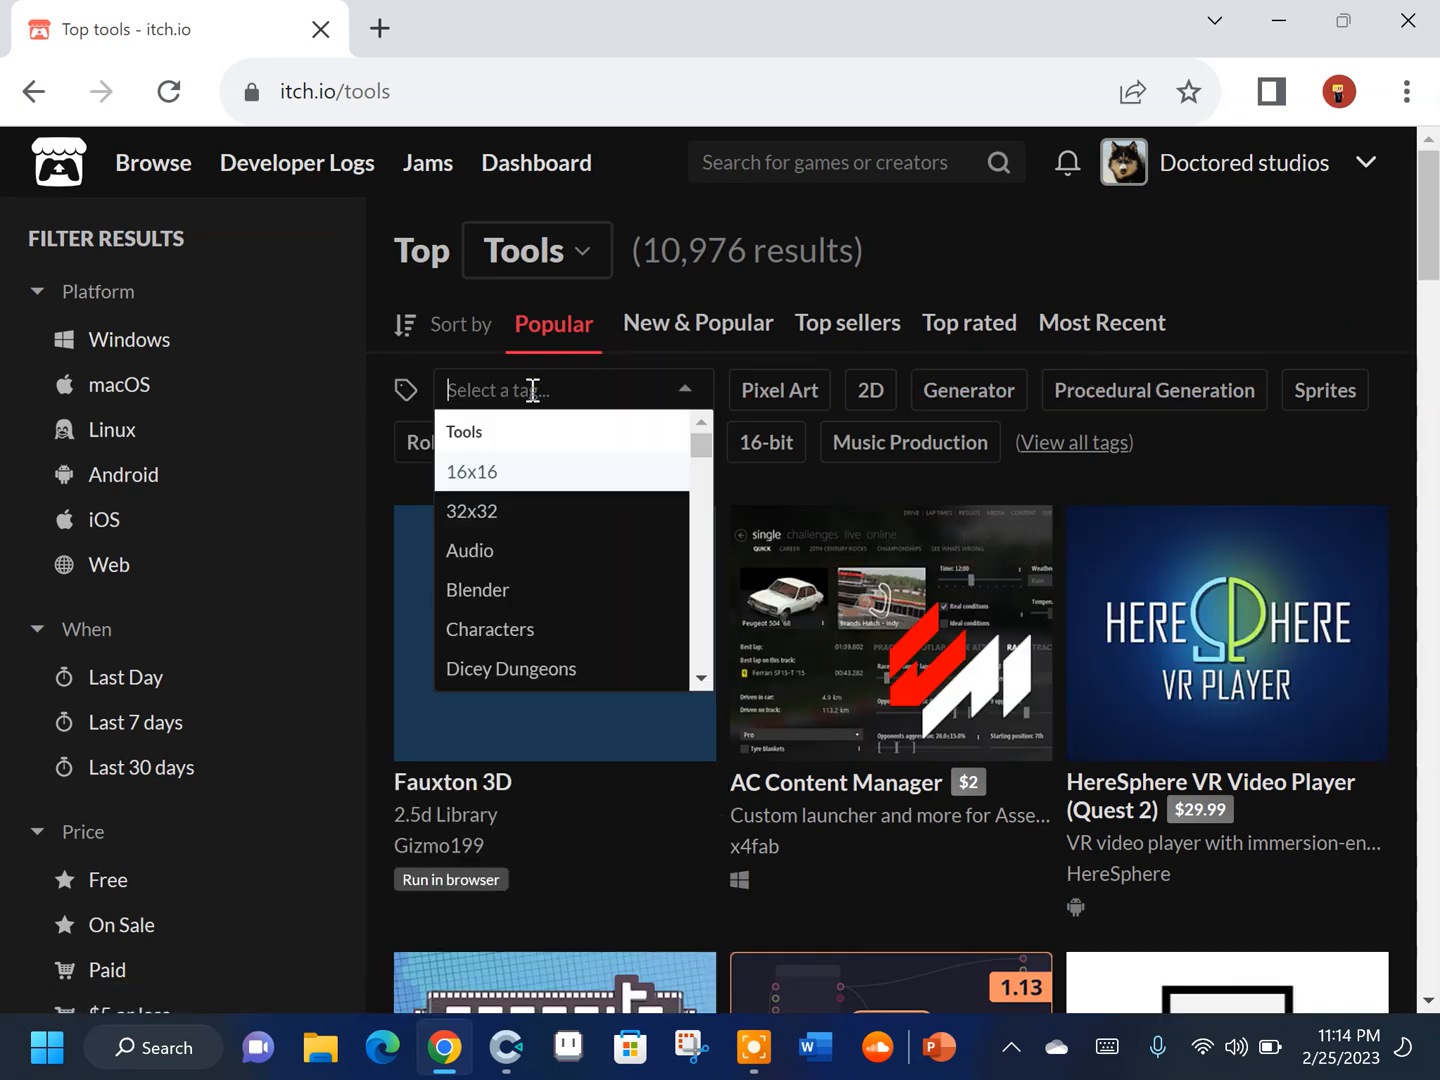
type("m")
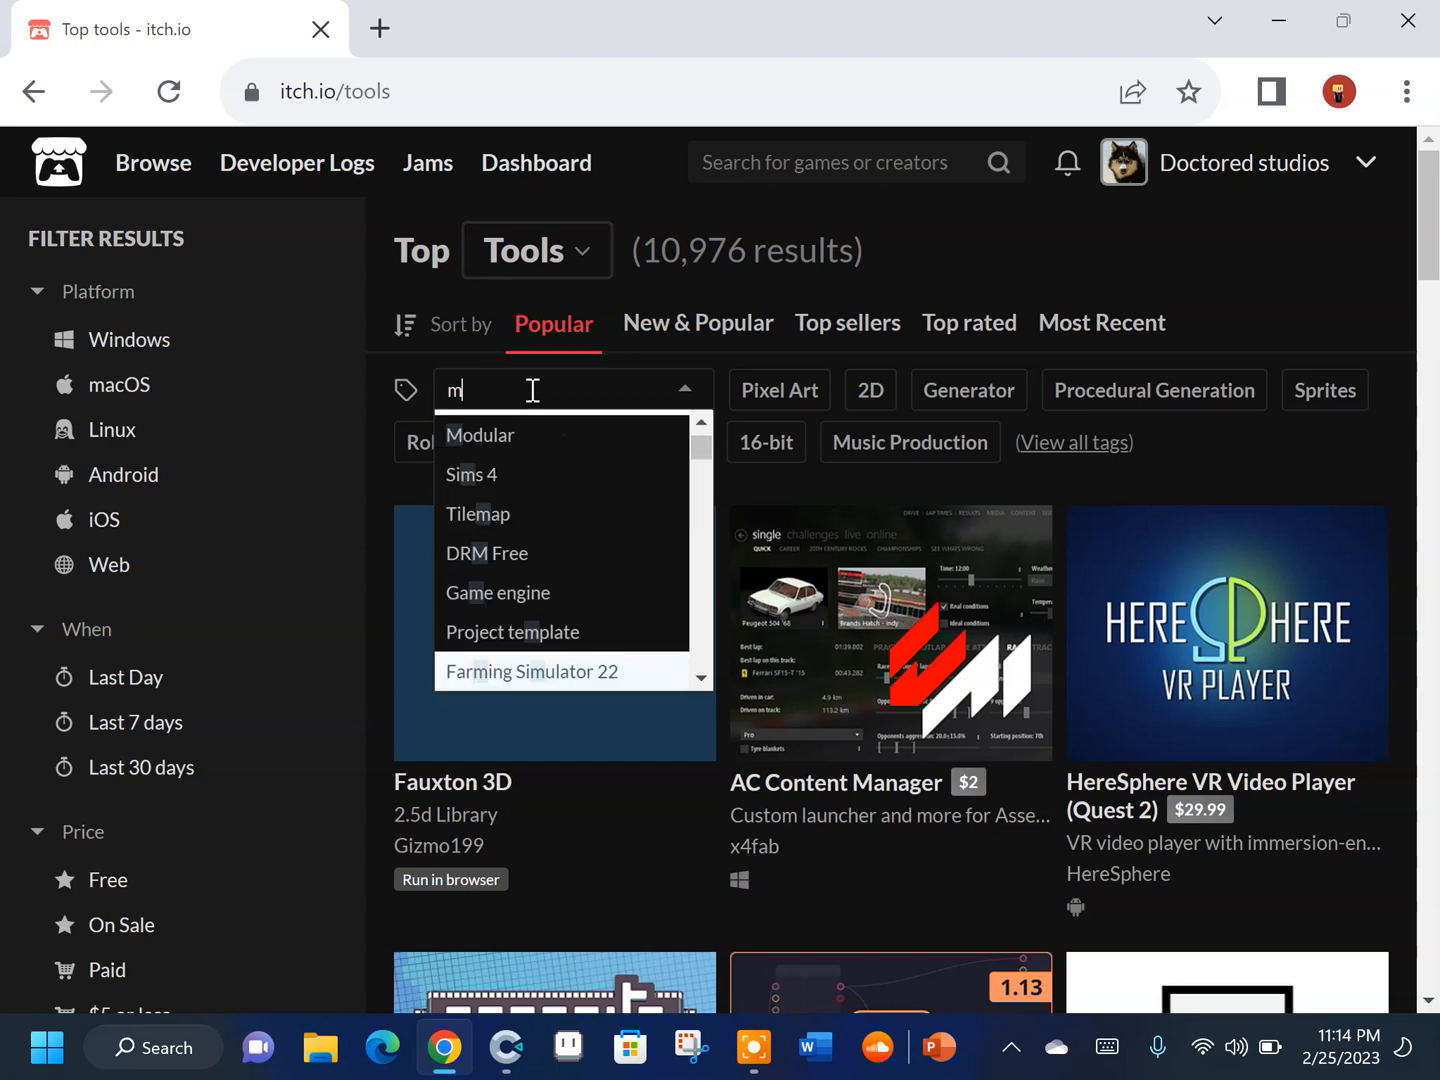
type("usi")
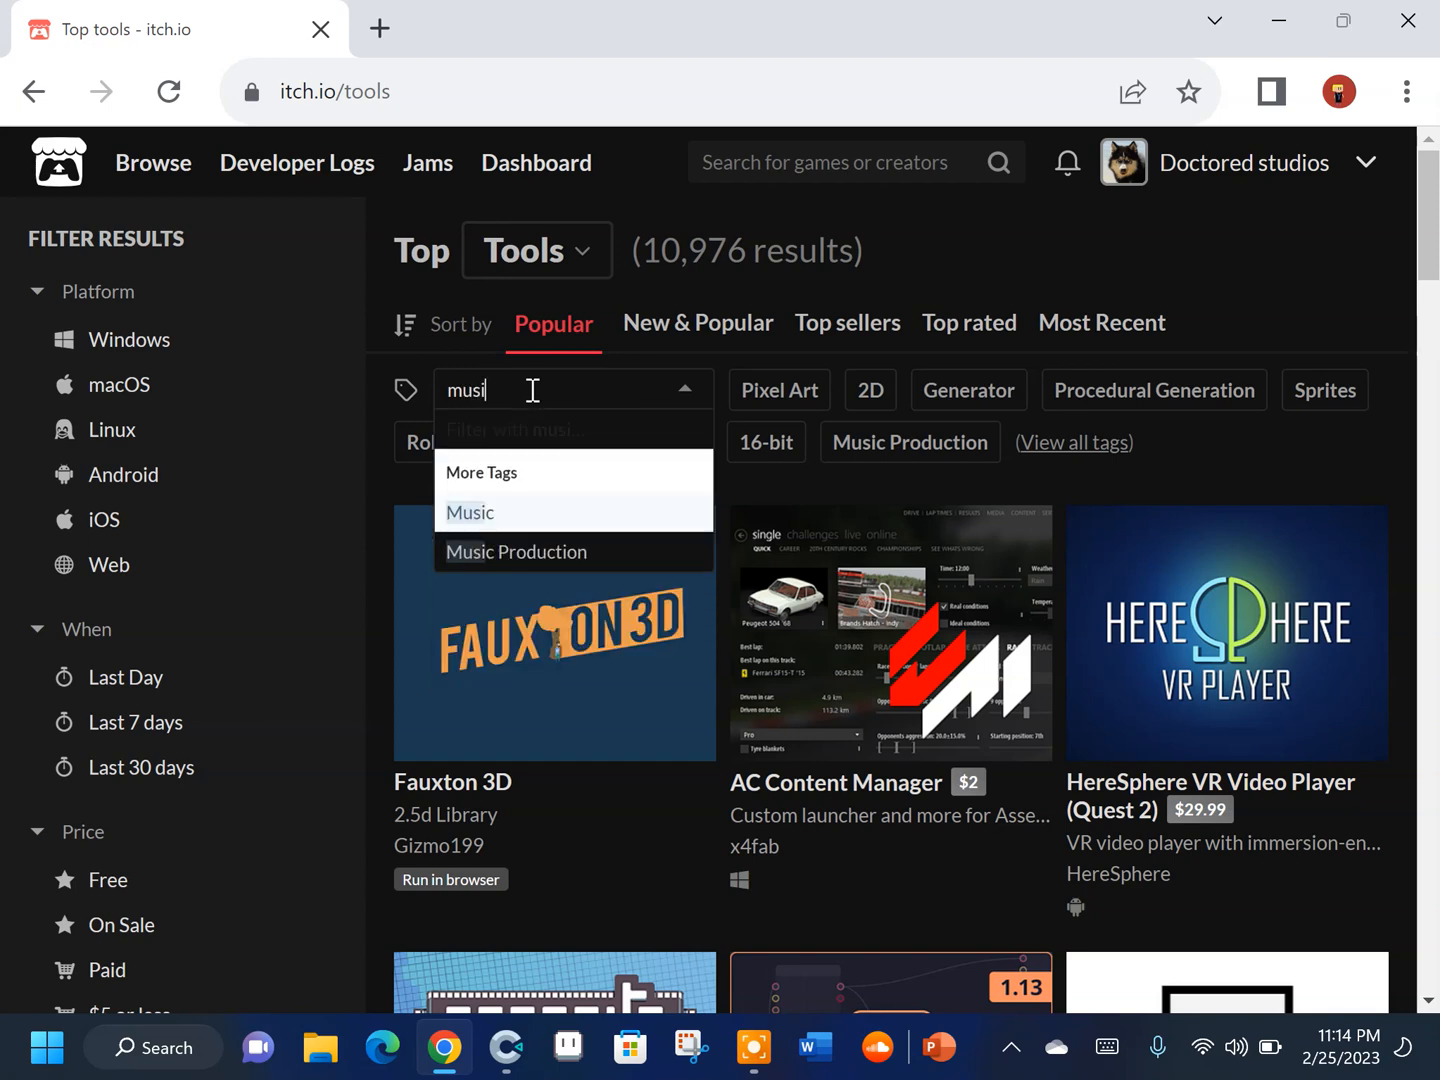
left_click(526, 510)
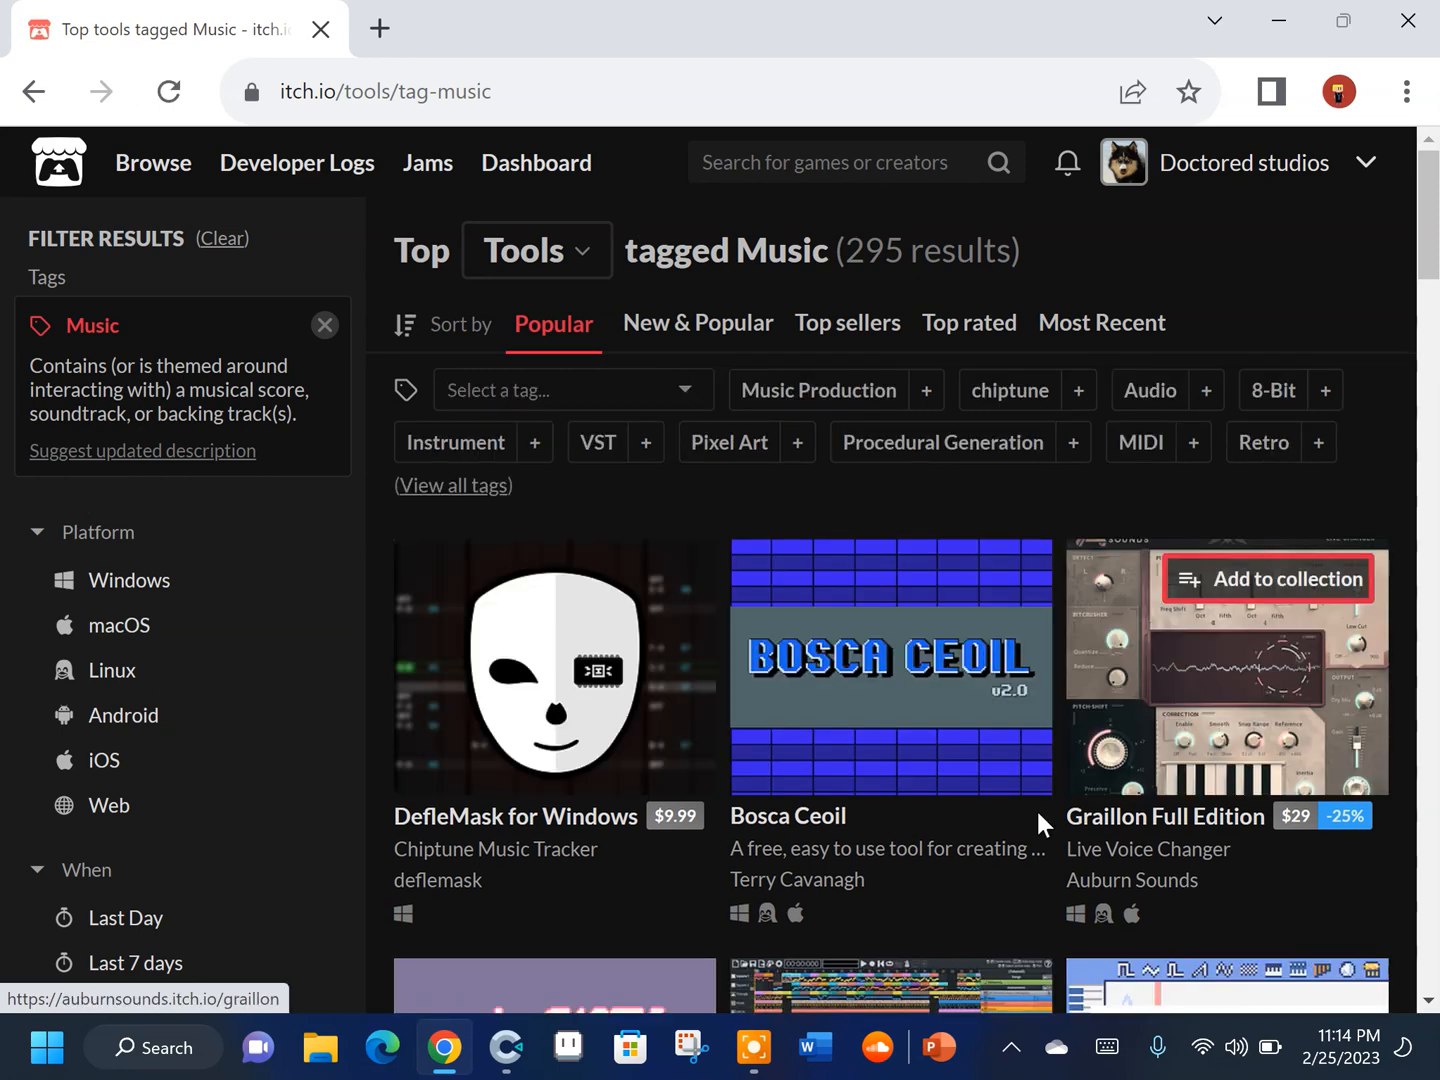
Look through the music tools, open the Petaporon page and run the tool in the browser
scroll(1021, 824, "down", 2)
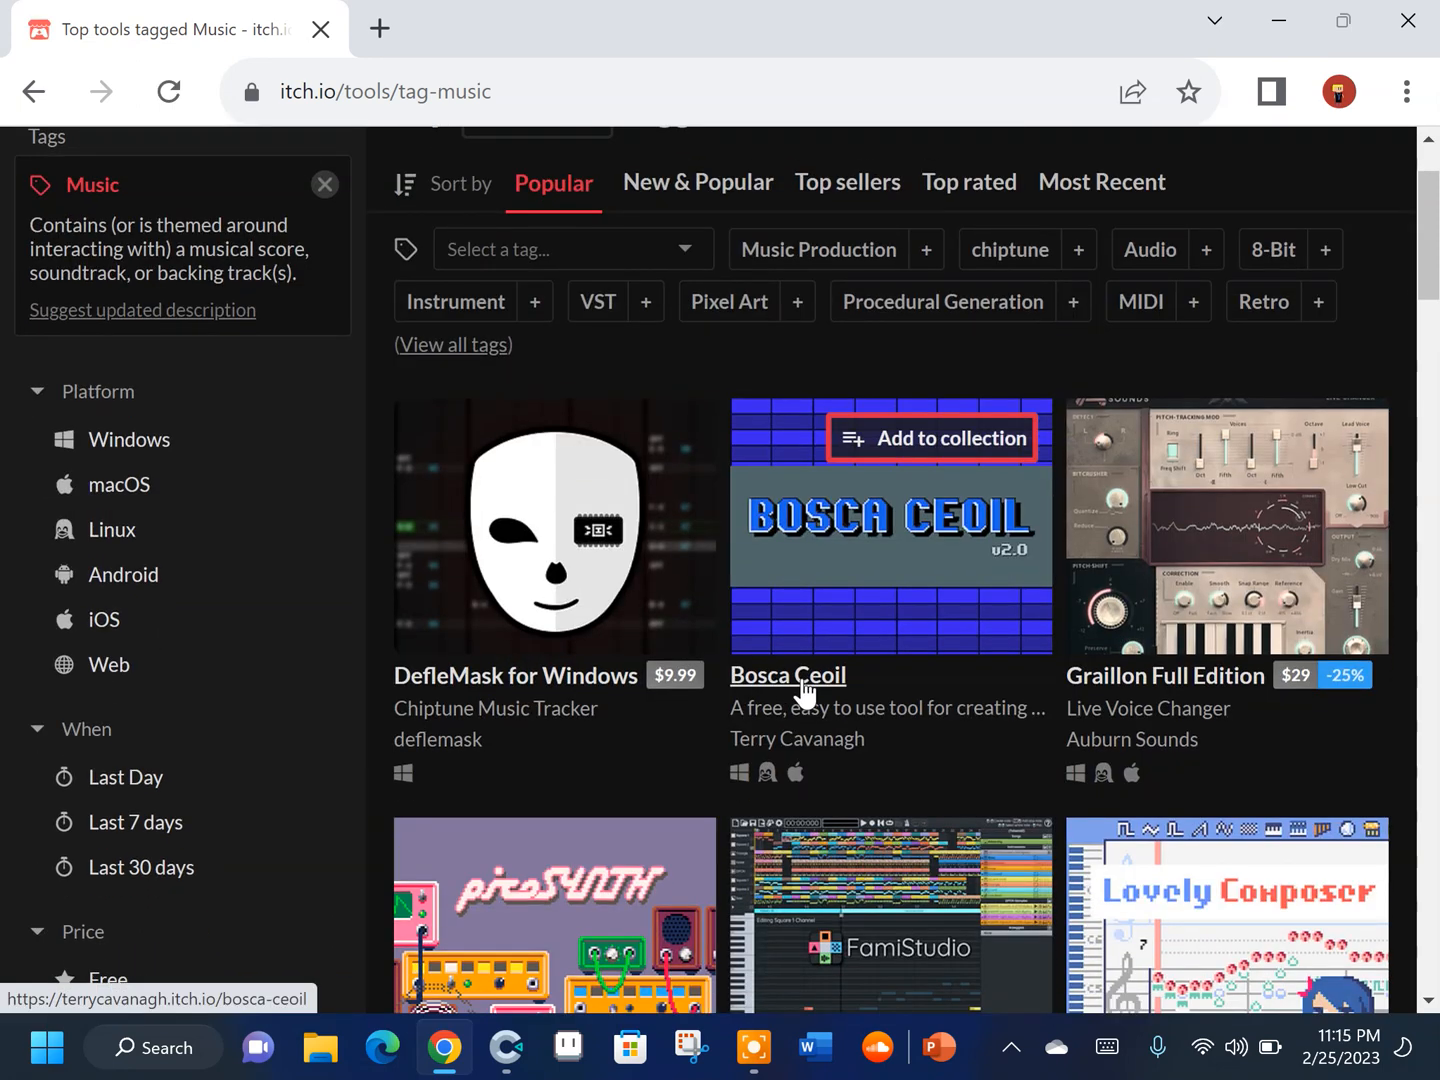
scroll(803, 690, "down", 5)
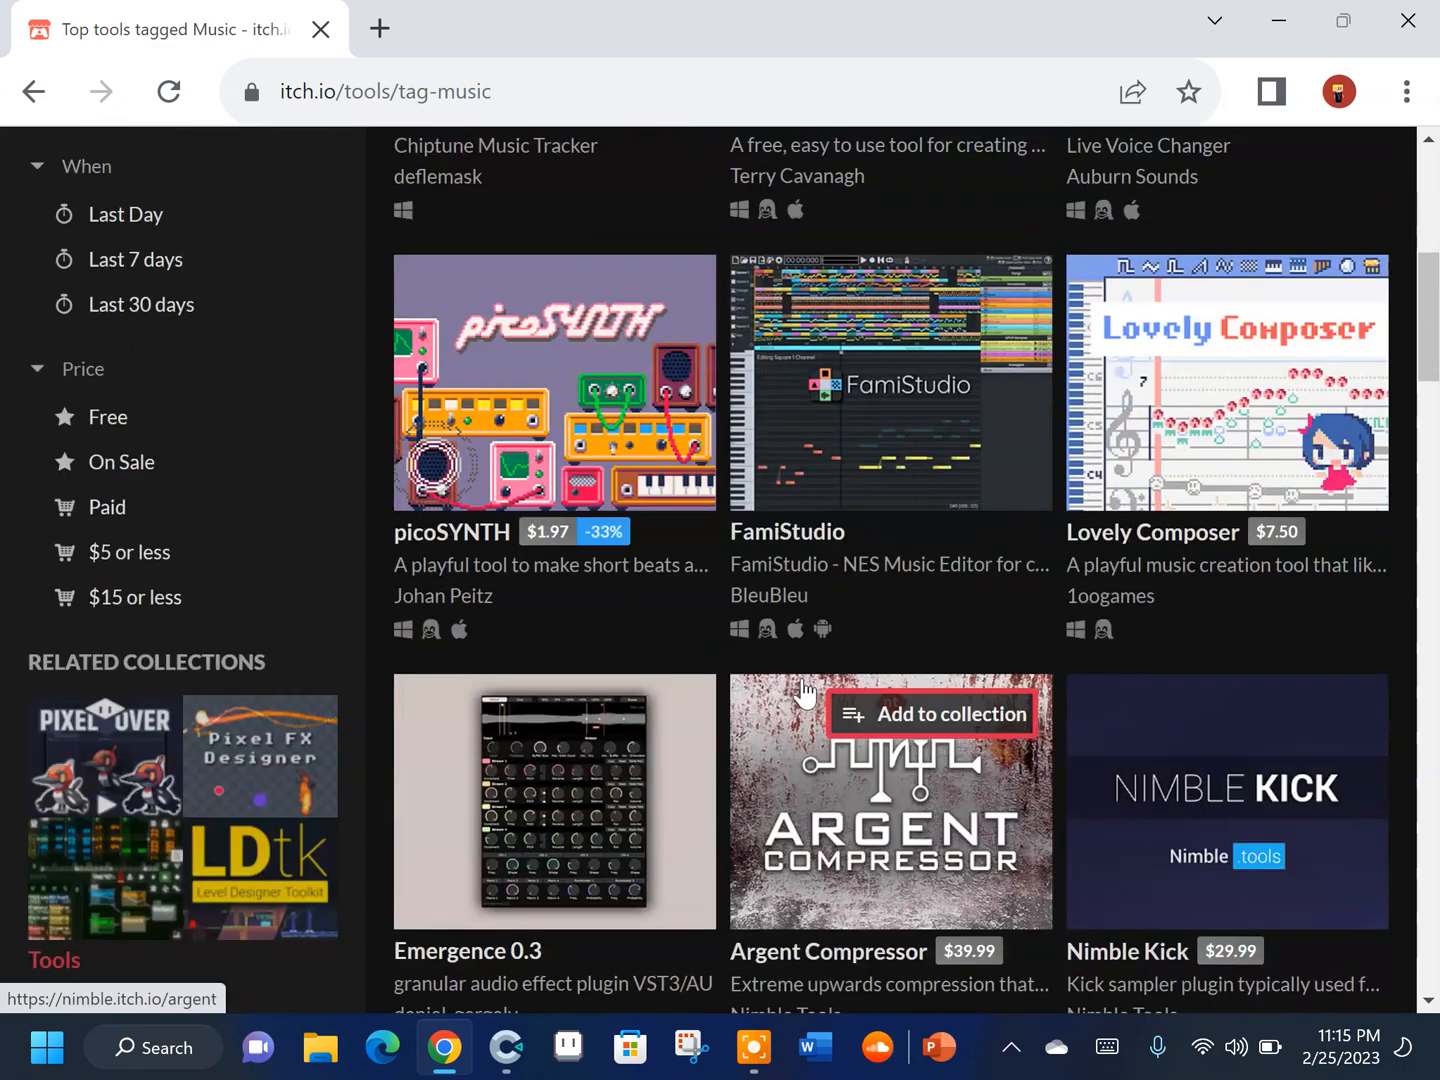
scroll(806, 692, "up", 1)
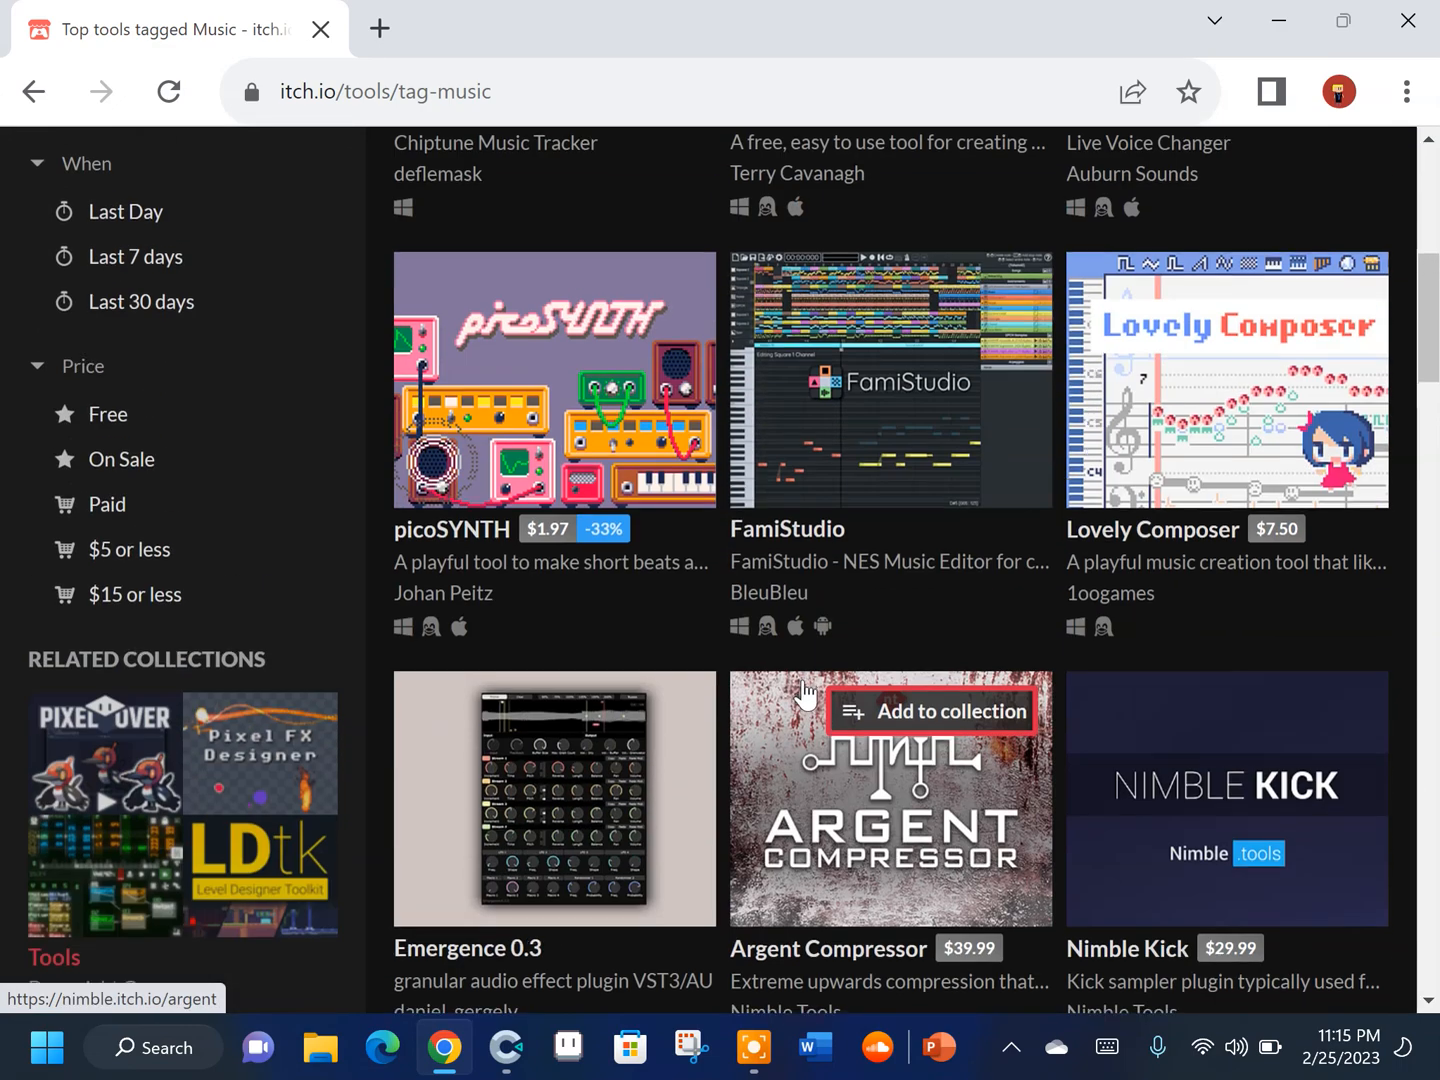
scroll(805, 695, "down", 3)
scroll(805, 694, "down", 3)
scroll(800, 694, "down", 2)
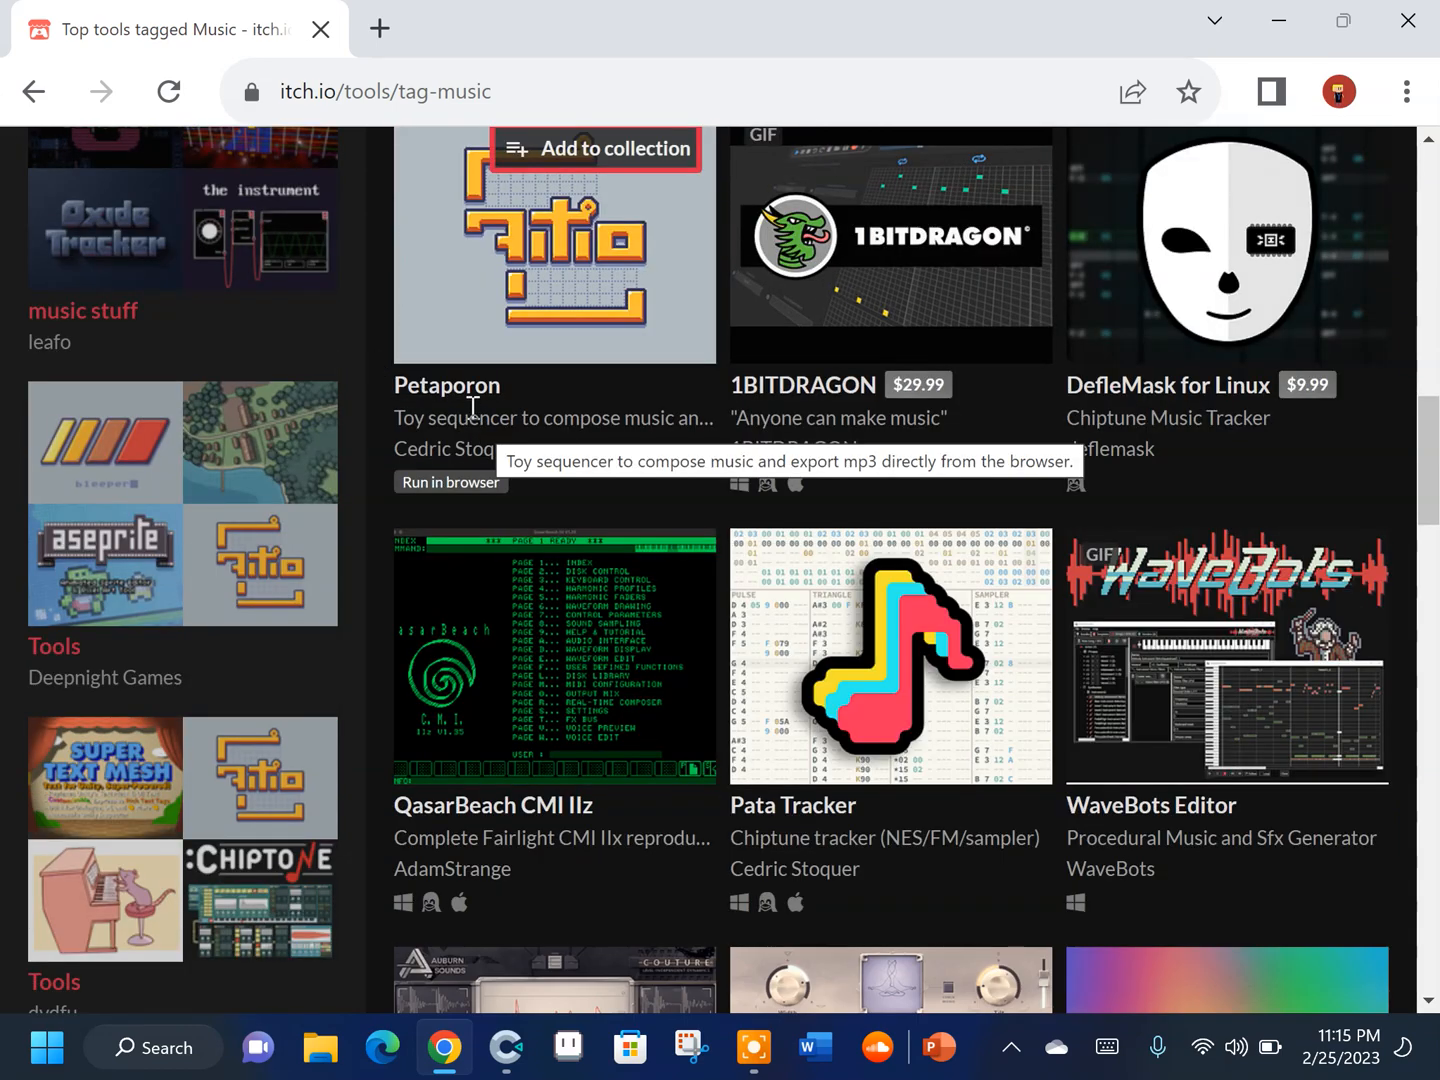
left_click(471, 399)
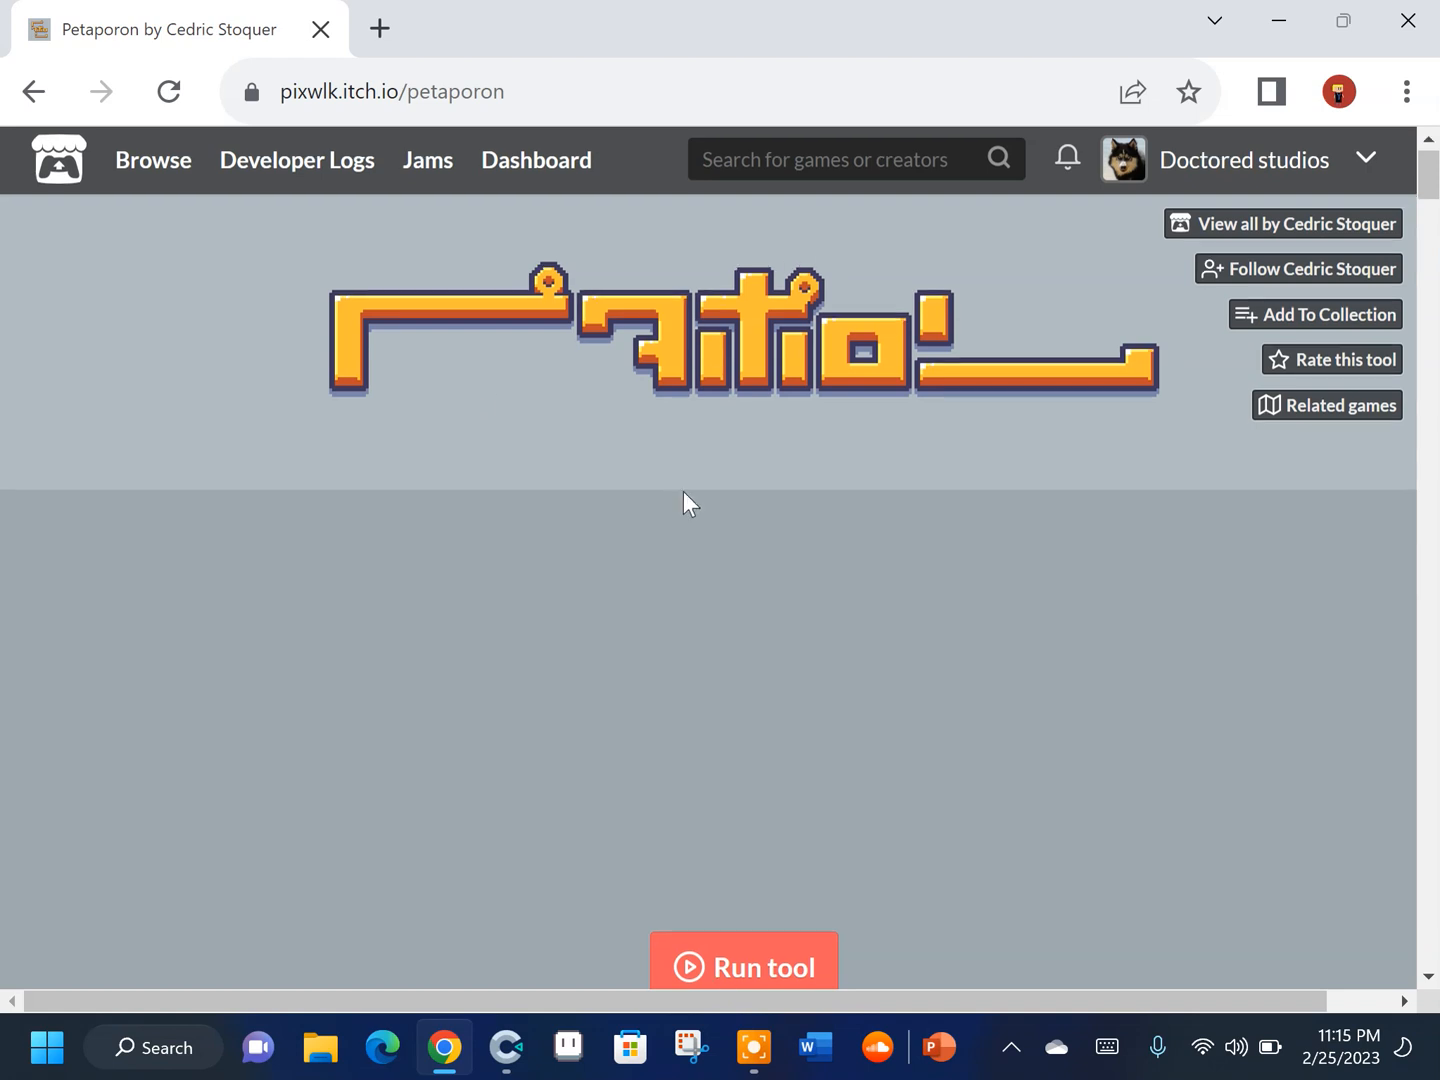
scroll(735, 613, "down", 4)
left_click(714, 550)
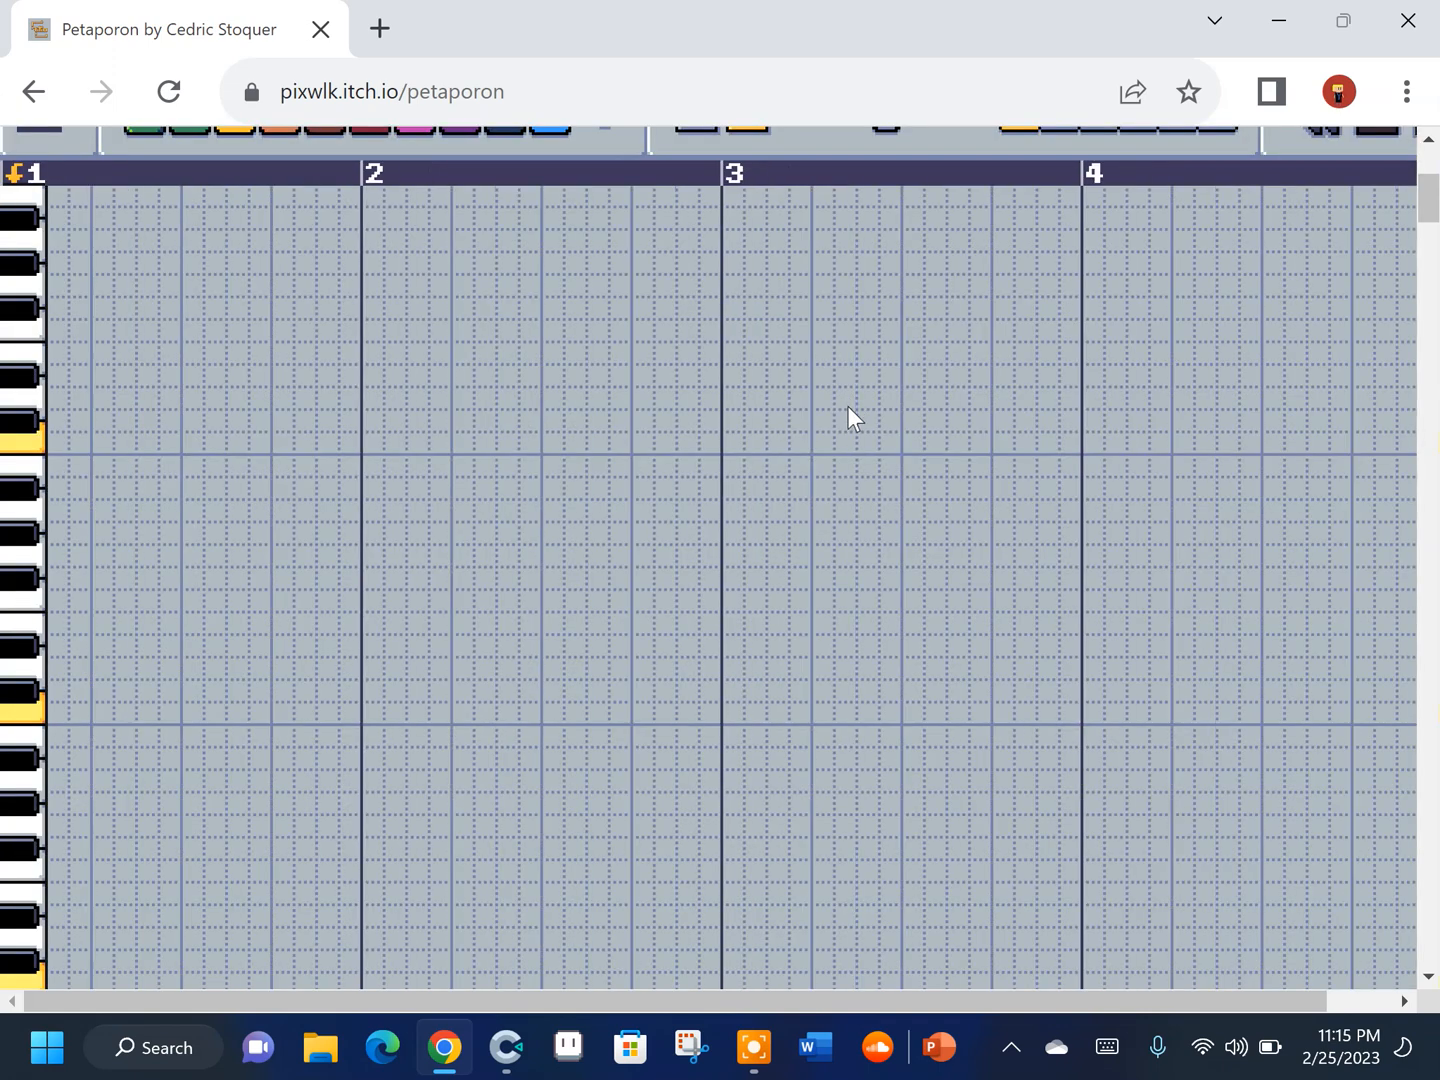
Draw a dark green melody of two long notes and six short ones across bars 1 to 3
left_click_drag(119, 534, 305, 532)
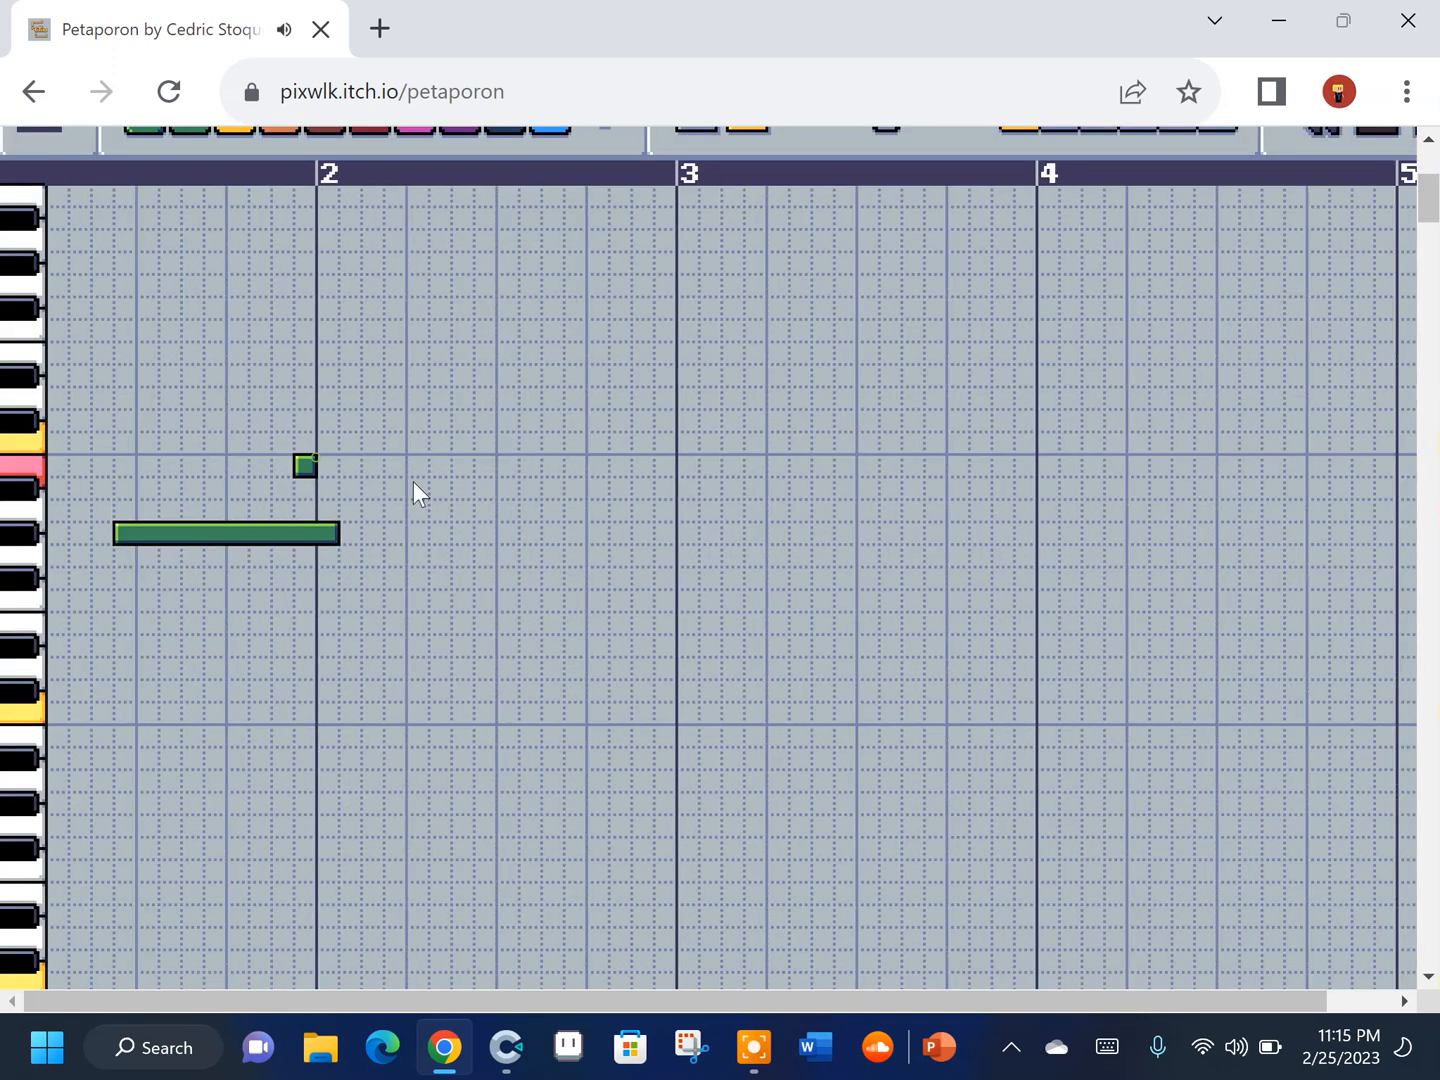
left_click_drag(413, 482, 458, 456)
left_click(665, 420)
left_click(755, 489)
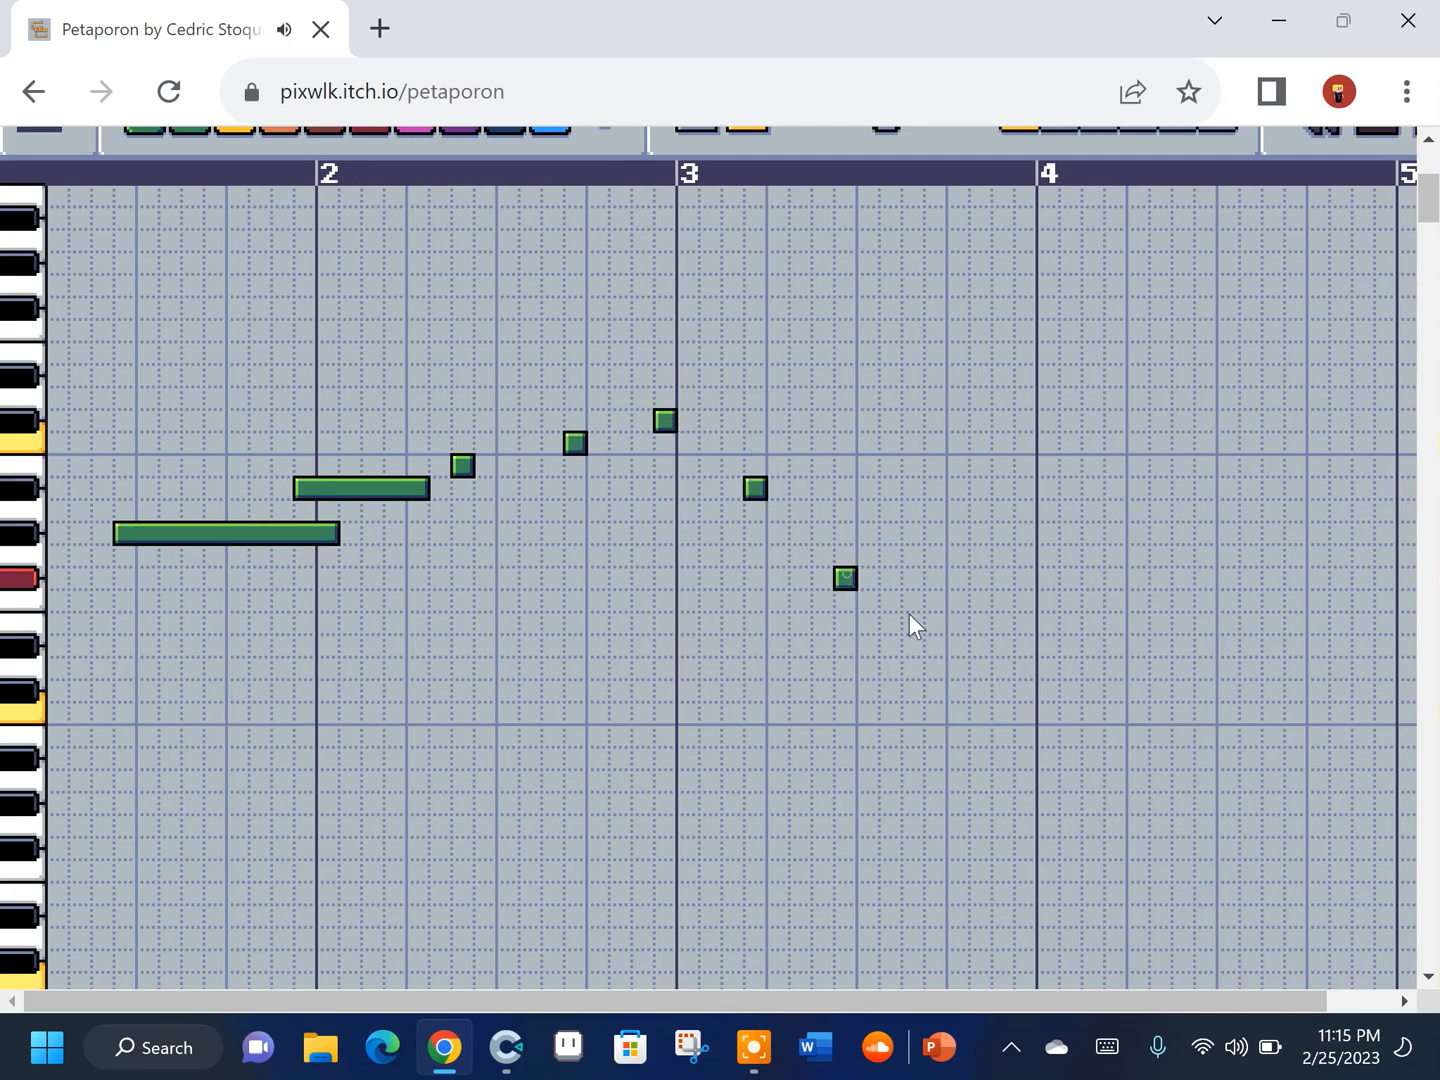
scroll(701, 567, "up", 1)
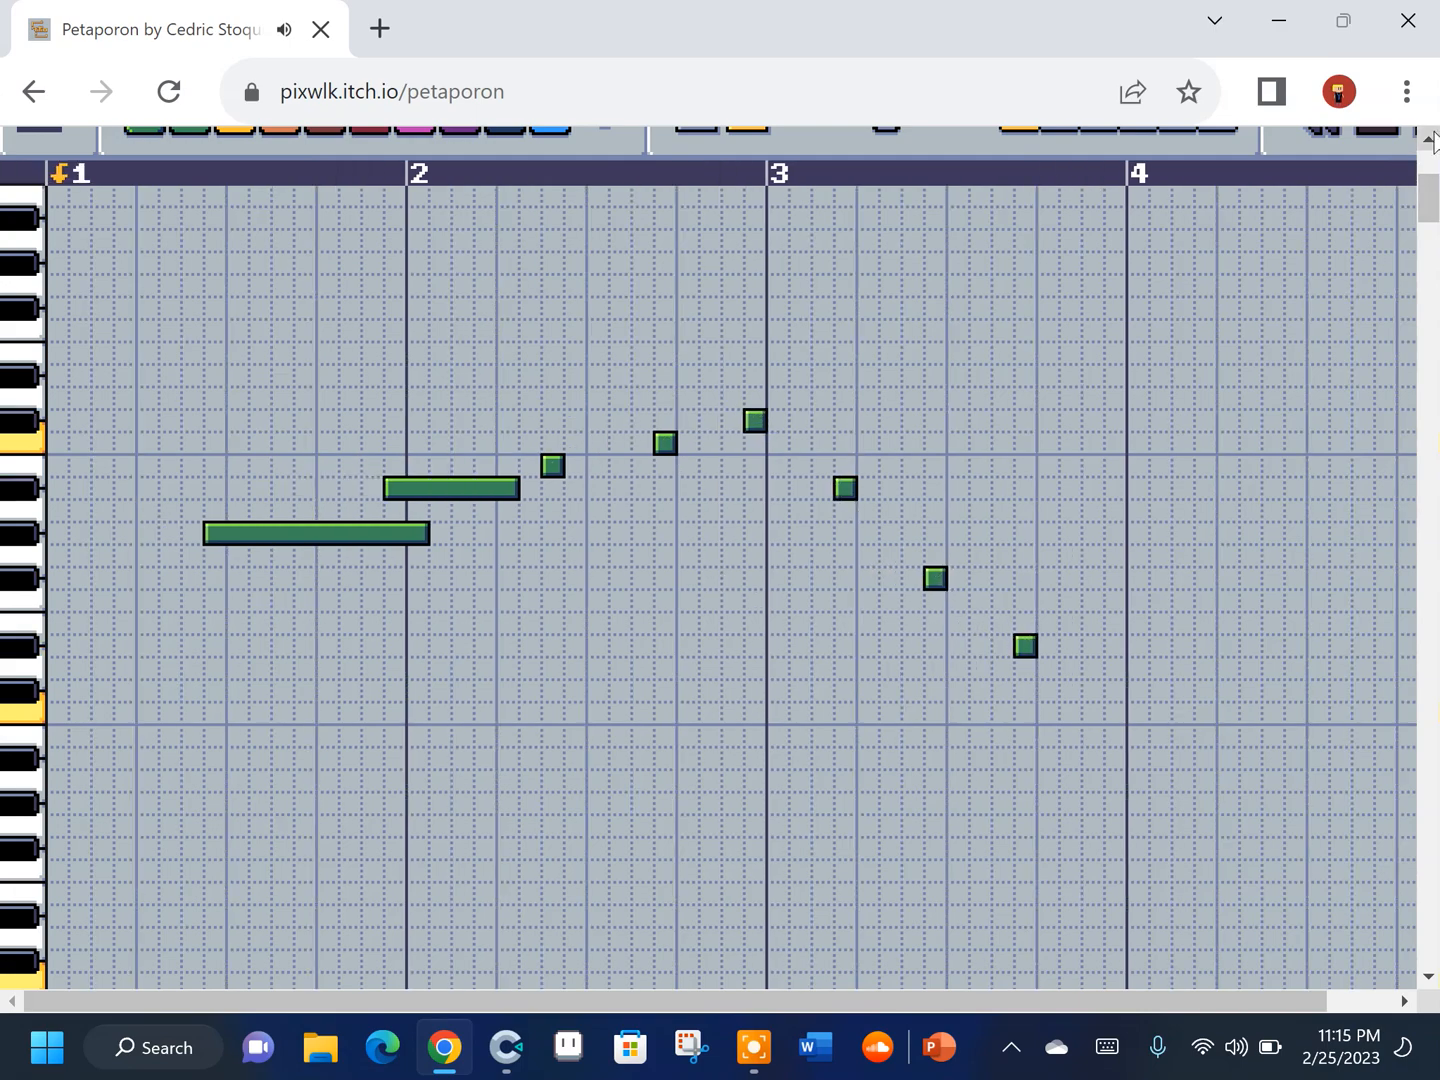
Play the dark green melody, trying the R groove setting and switching back to G during playback
left_click_drag(1433, 188, 1429, 171)
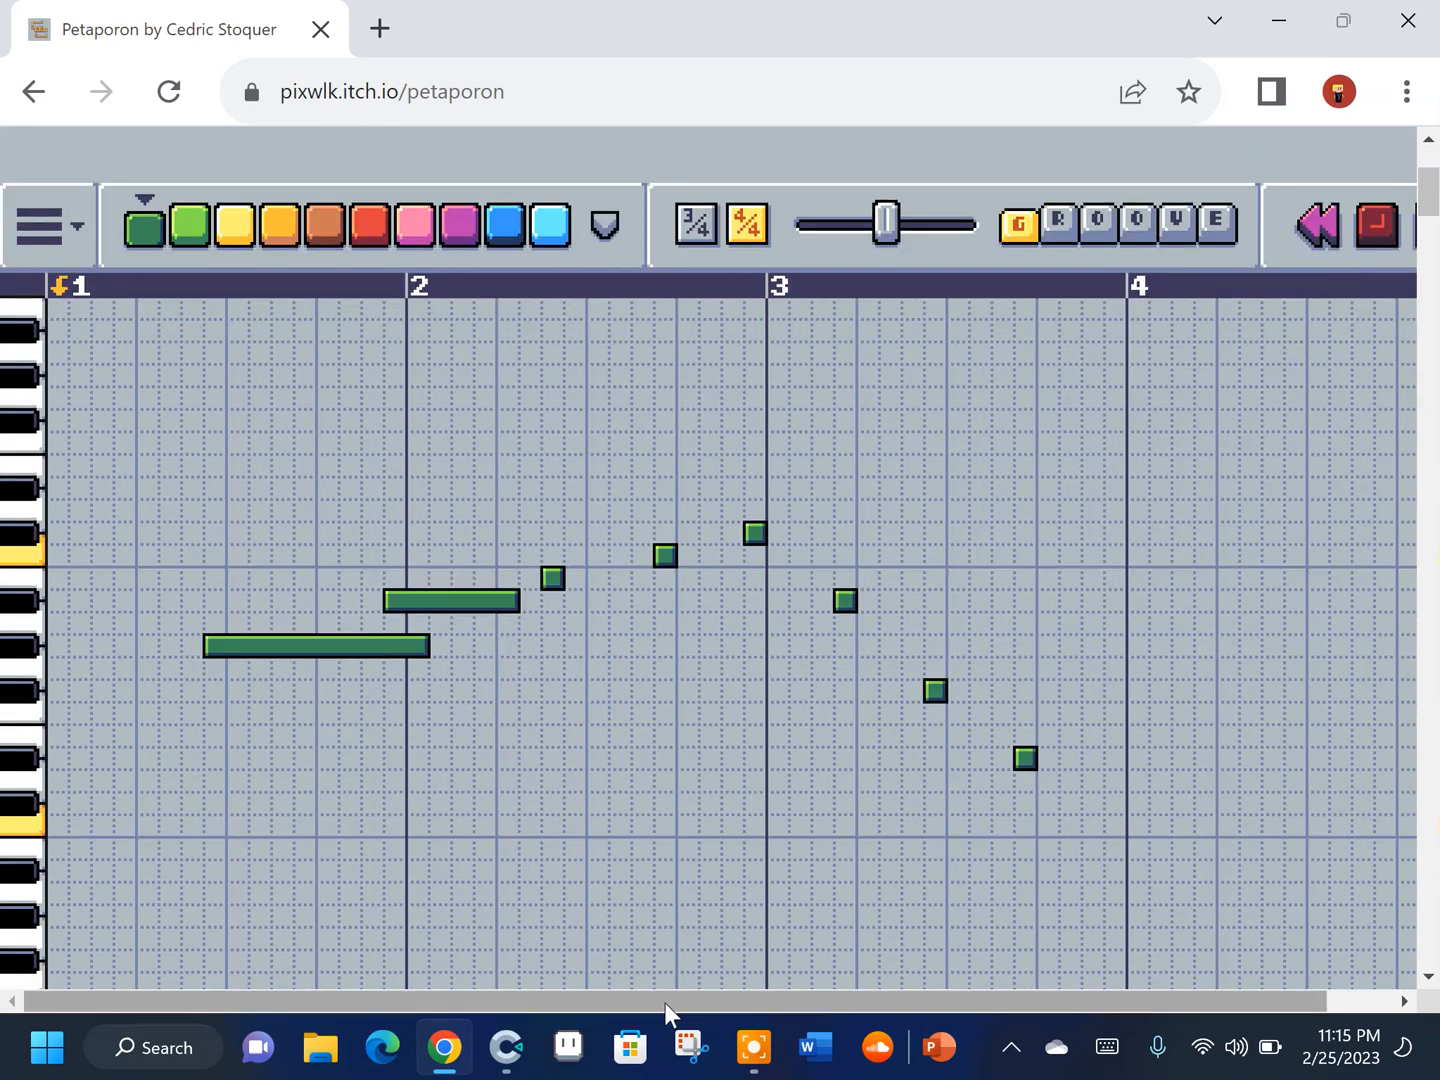
left_click_drag(664, 1002, 948, 1003)
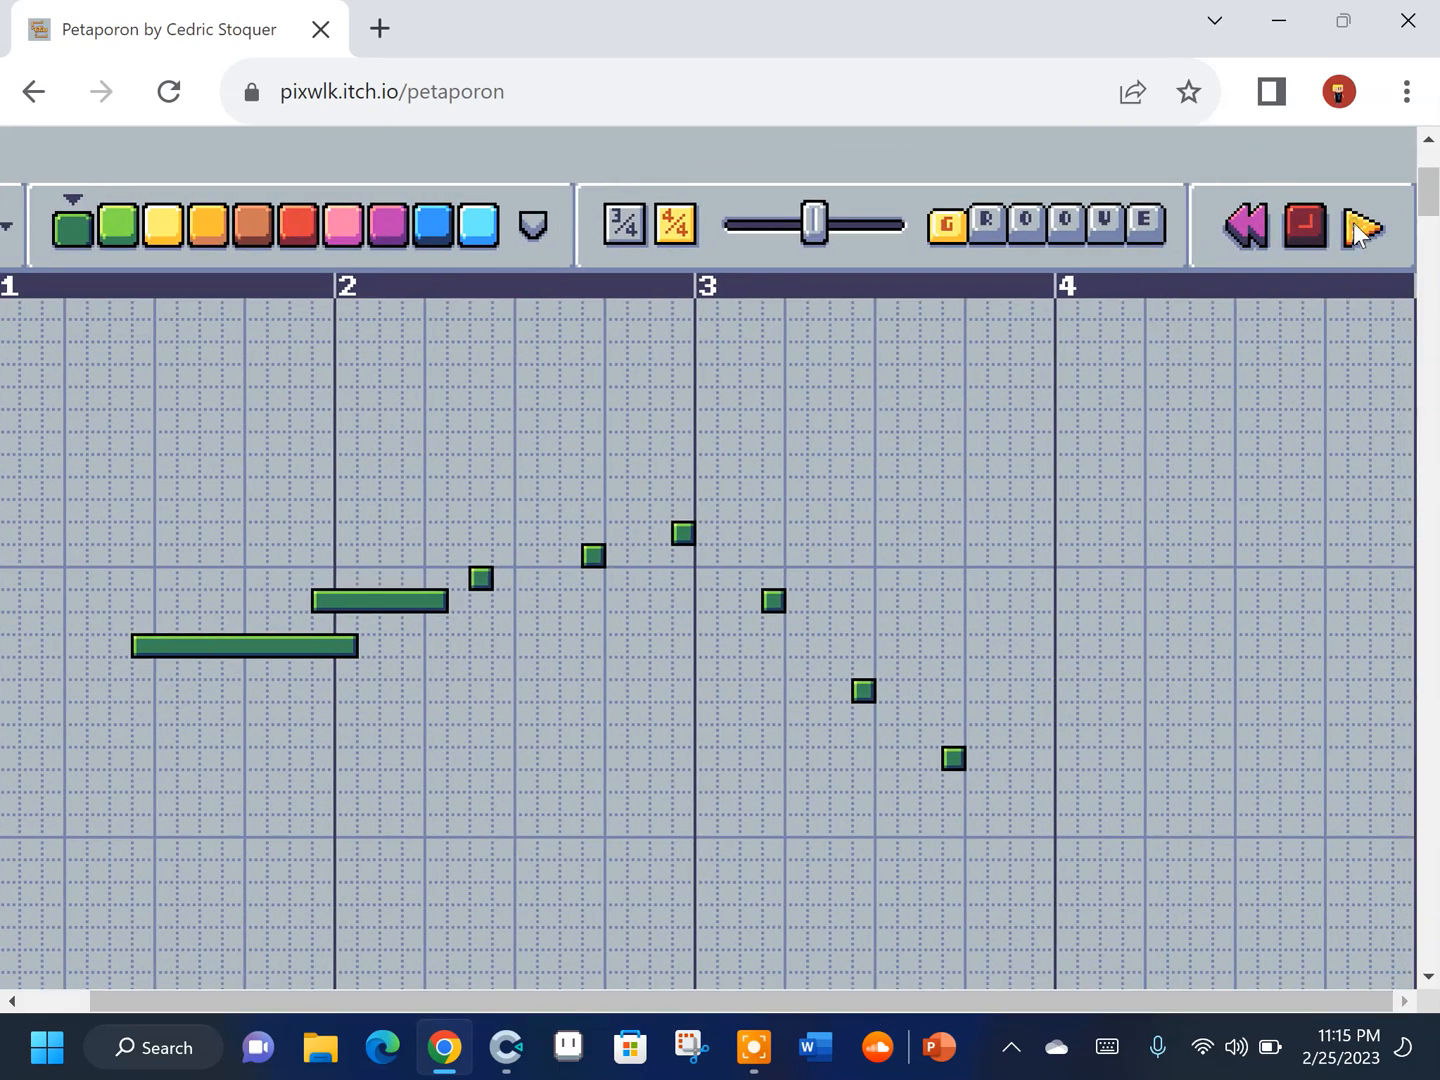
left_click(1358, 230)
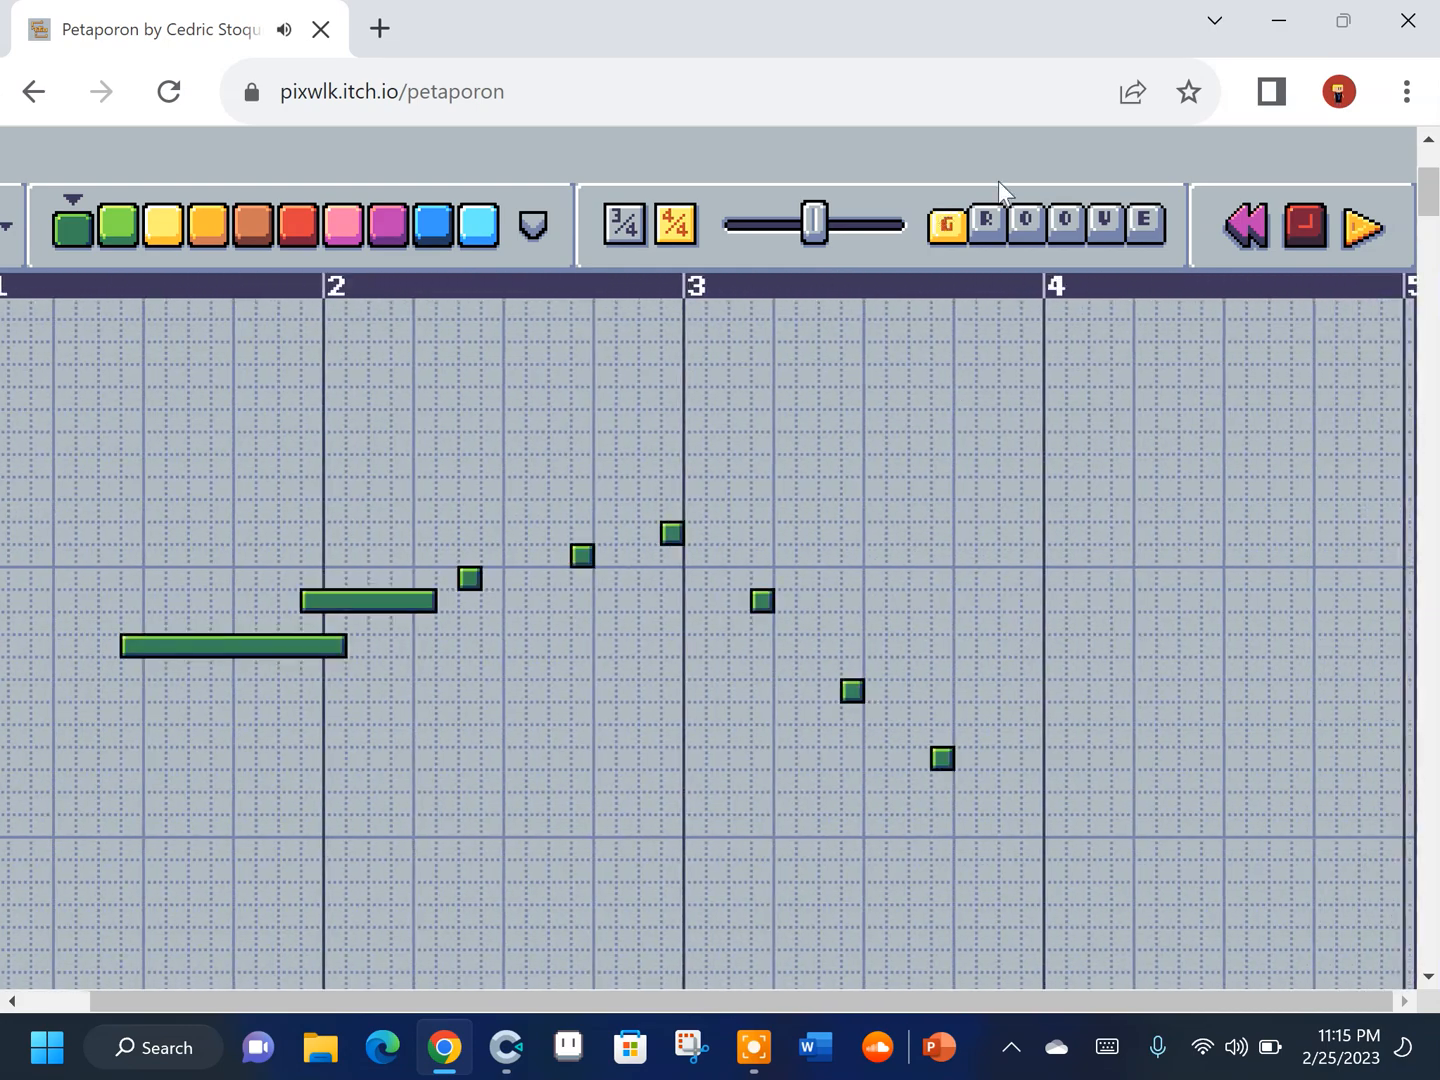
left_click(986, 228)
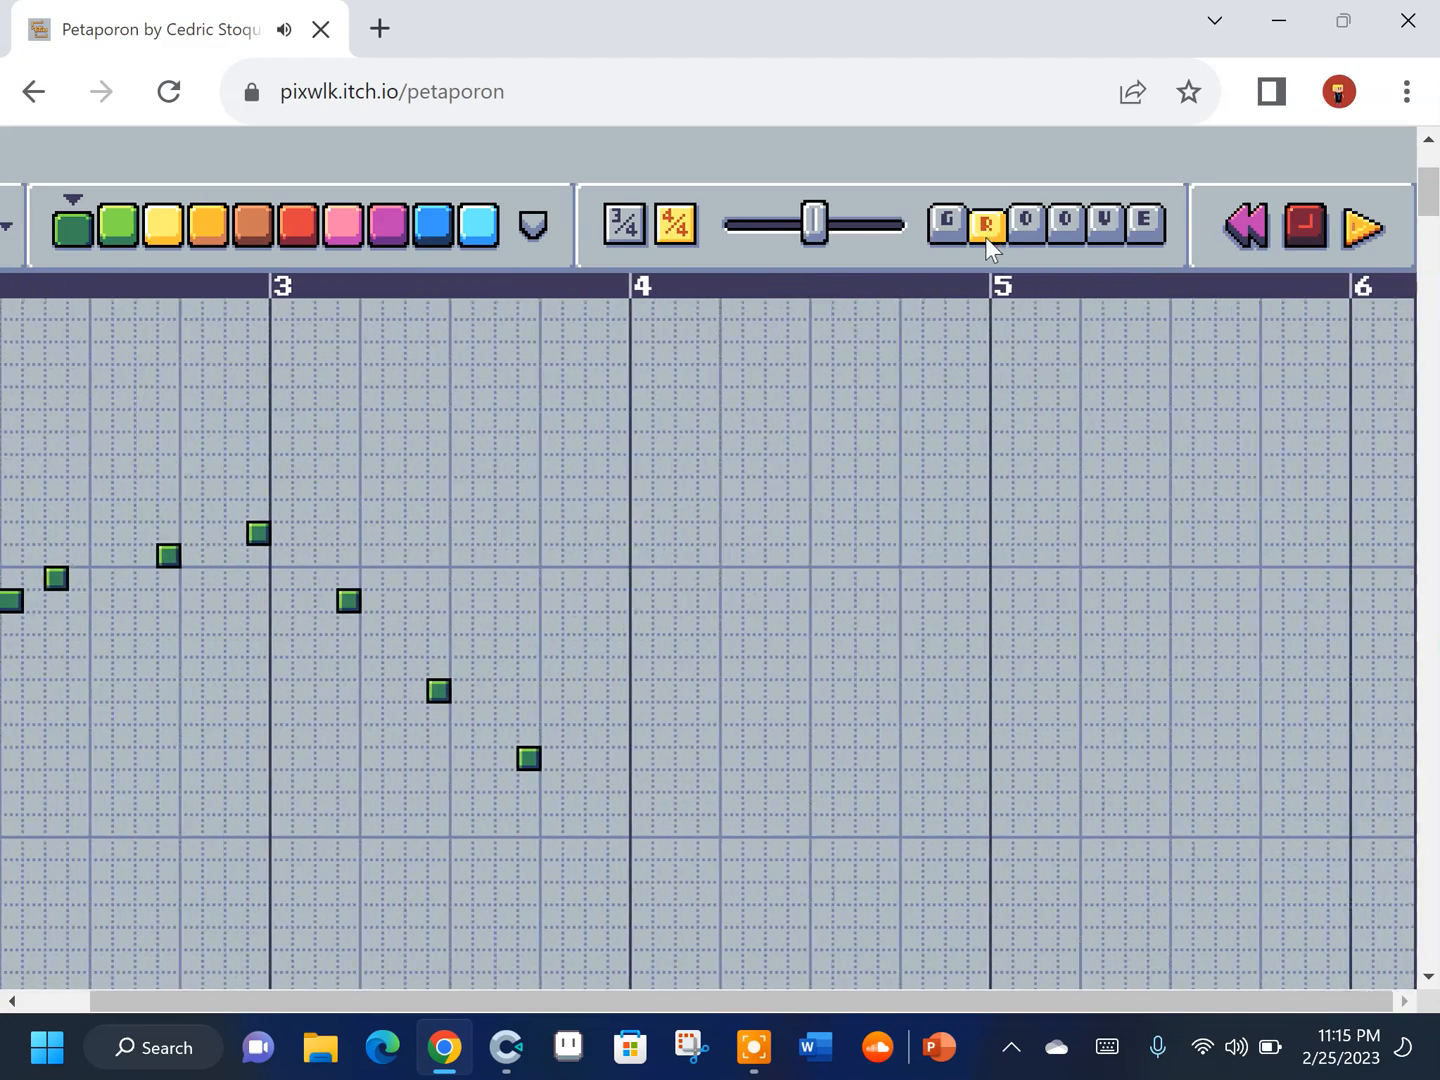
left_click(947, 226)
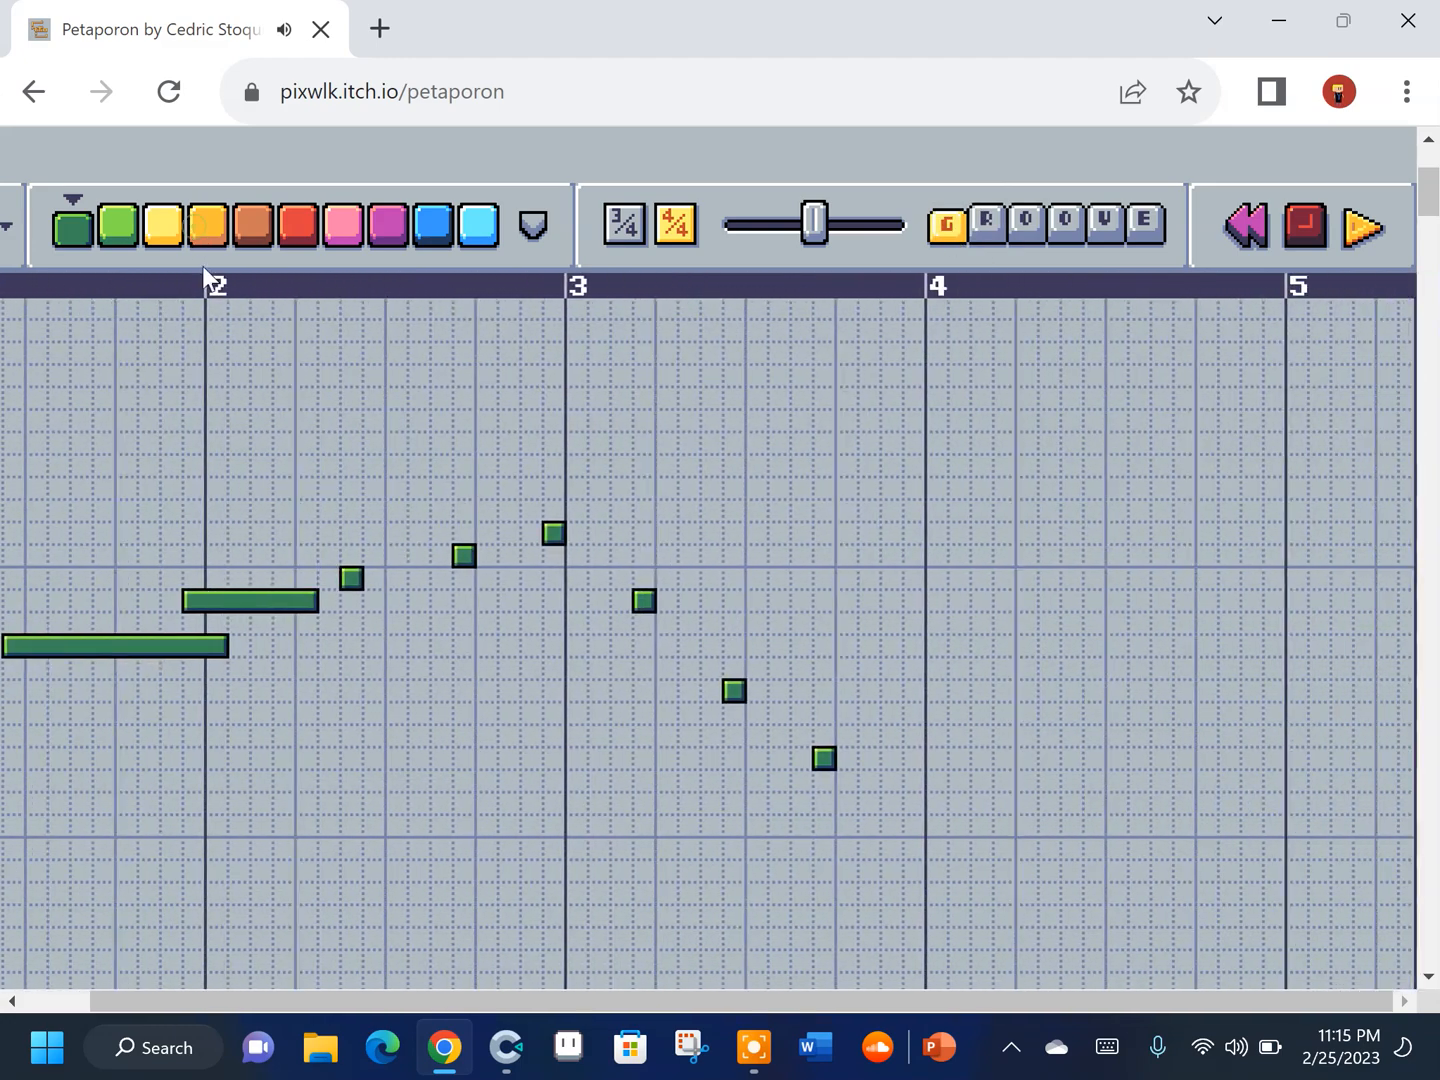
Choose the yellow instrument, stop the playback and add four yellow notes above the green melody in bars 2 and 3
left_click(207, 227)
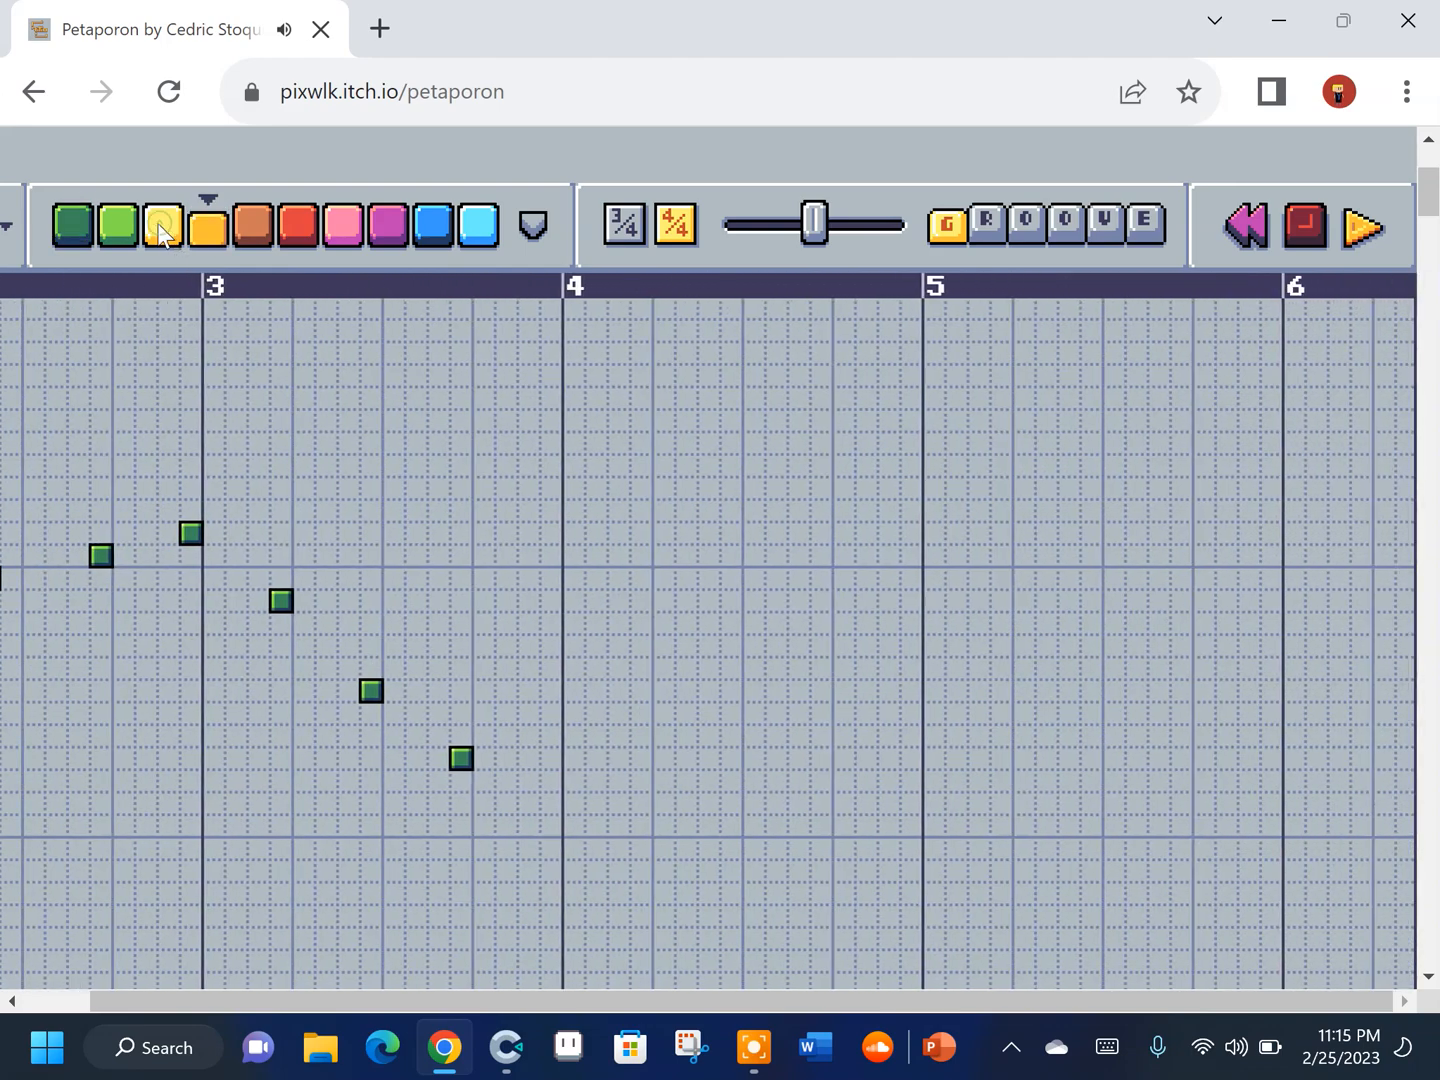
left_click(160, 230)
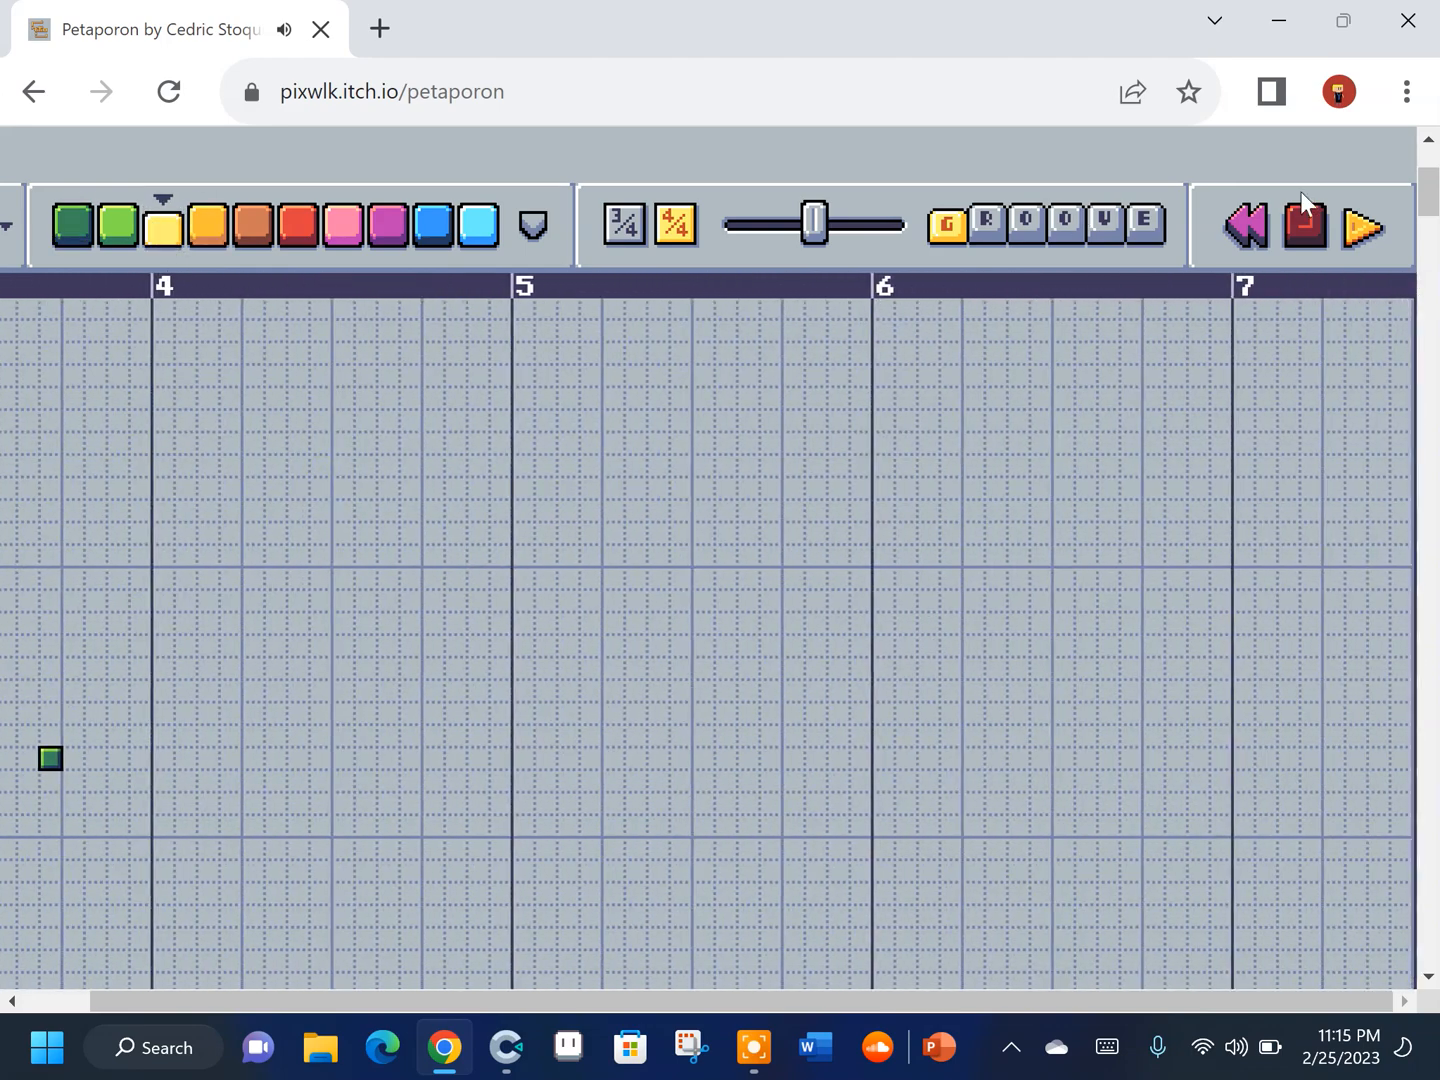
left_click(1296, 224)
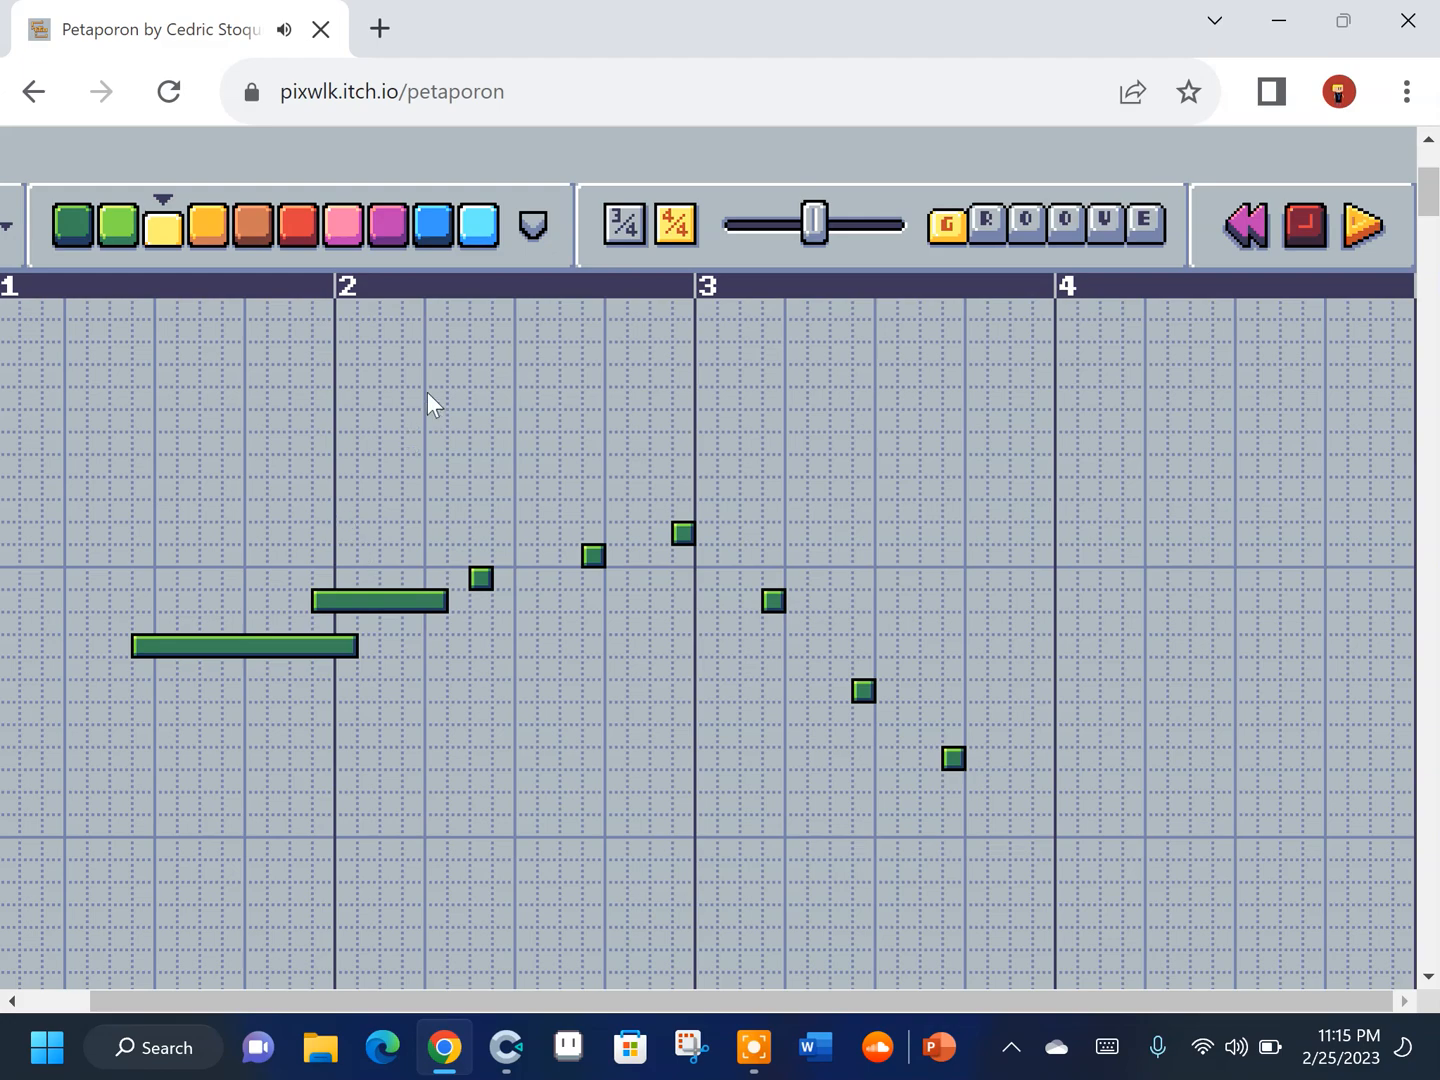
left_click_drag(408, 399, 512, 398)
left_click_drag(613, 398, 689, 398)
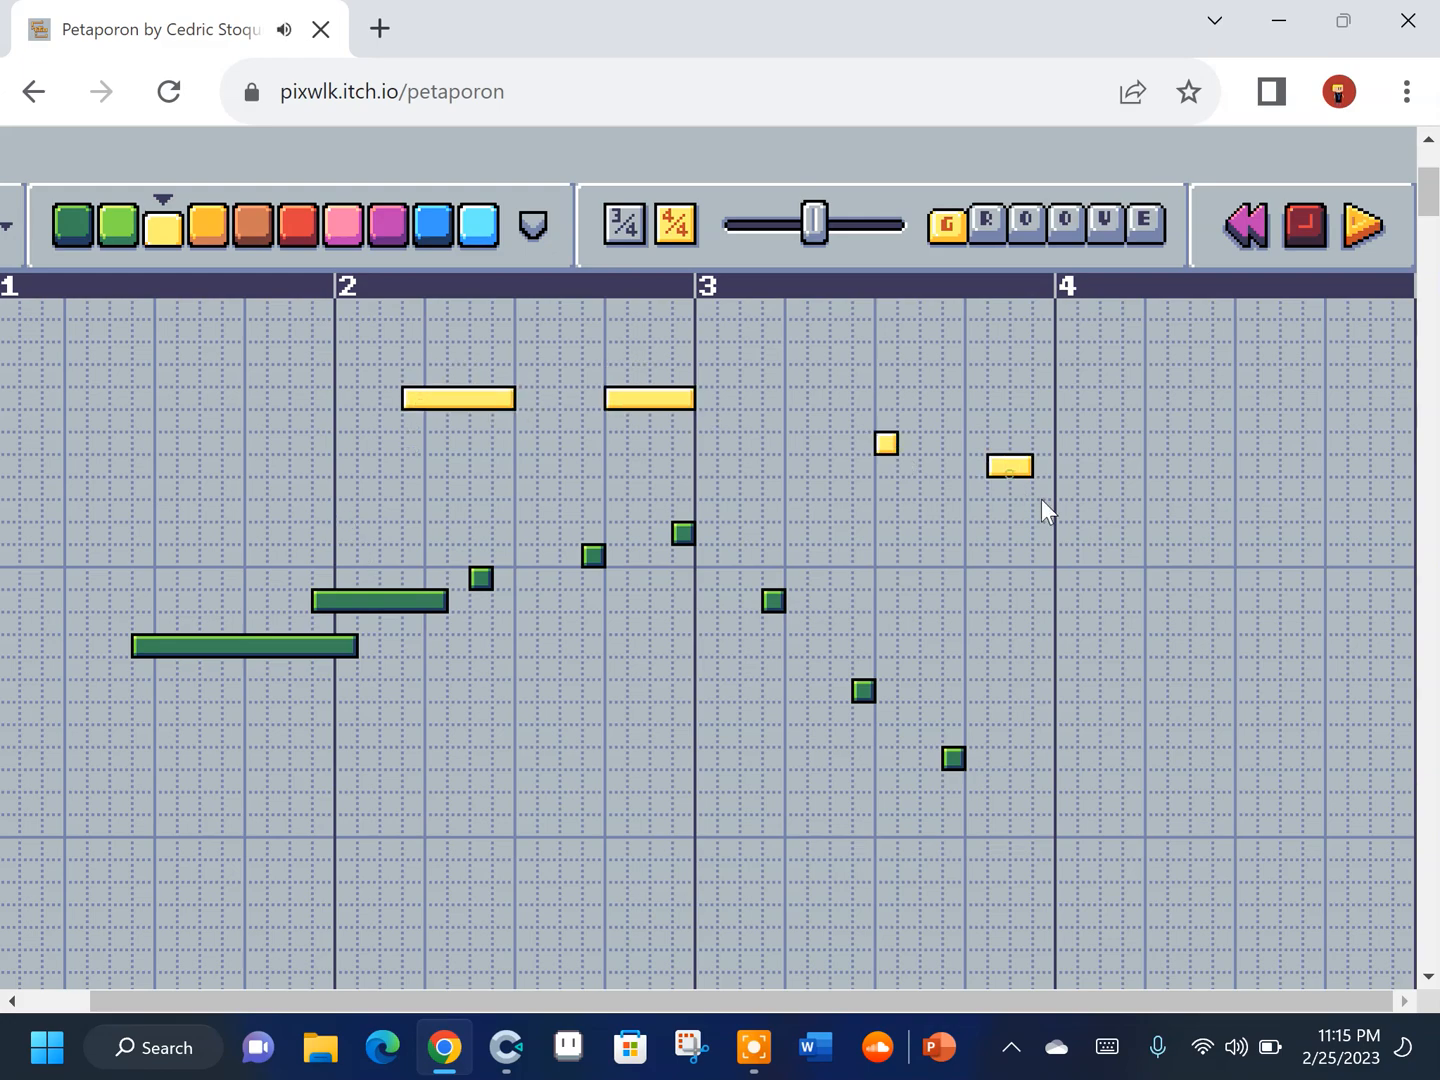
Play the melody with both instruments, stop it and view the Petaporon page's development log and comments
left_click(1360, 229)
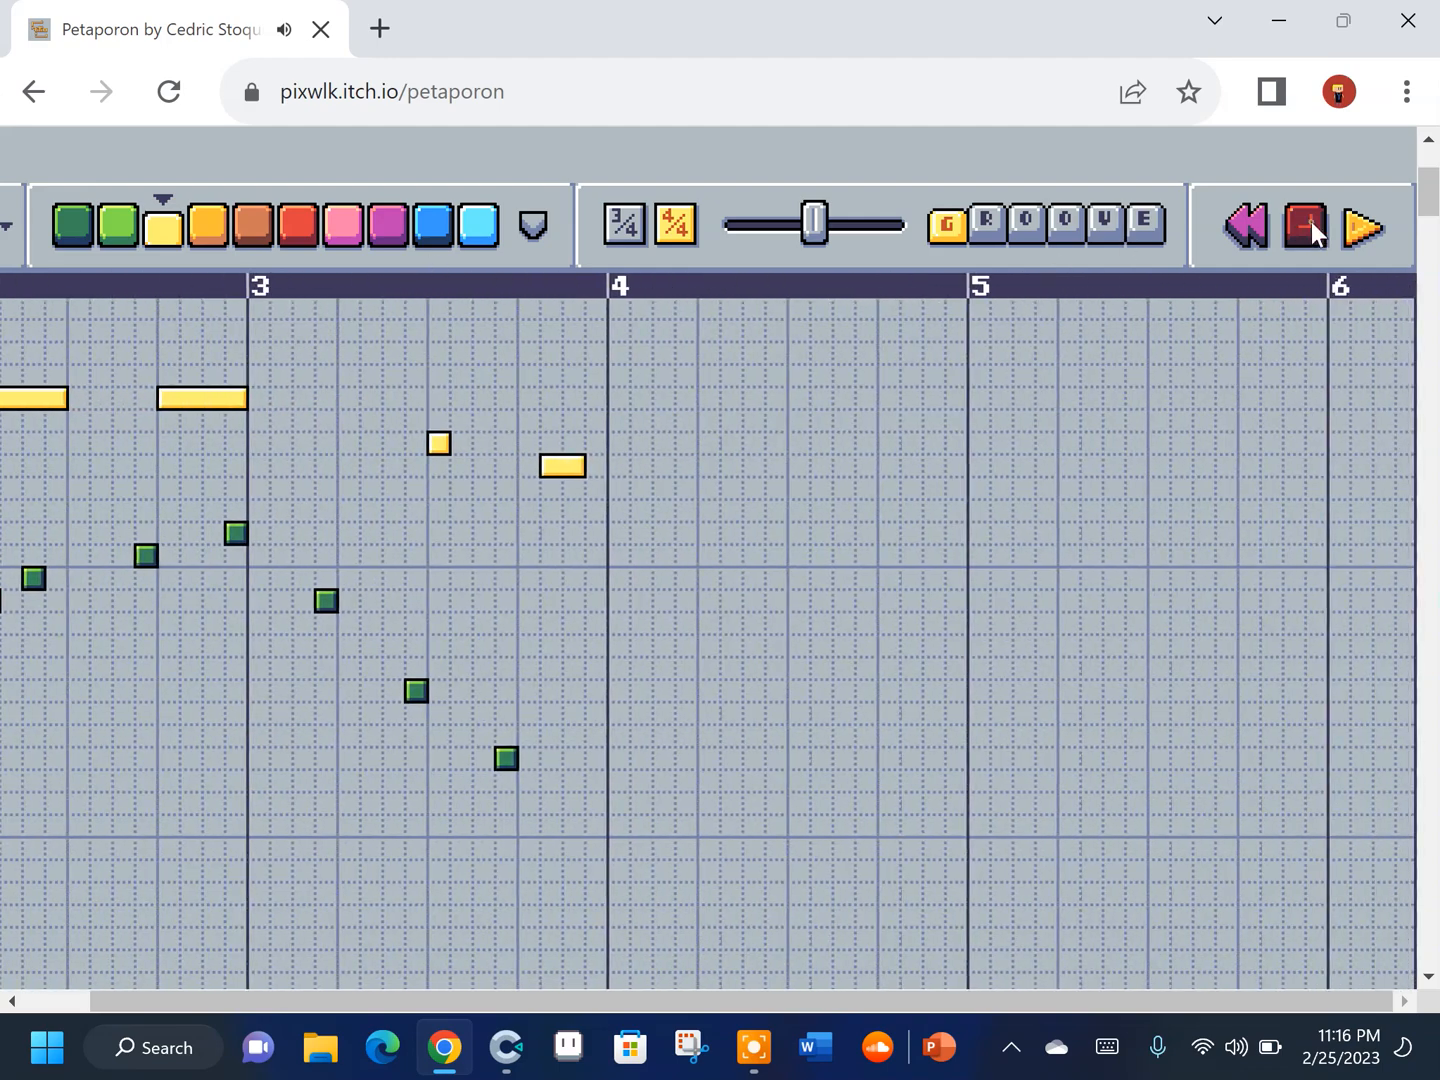
left_click(1309, 221)
scroll(994, 511, "right", 4)
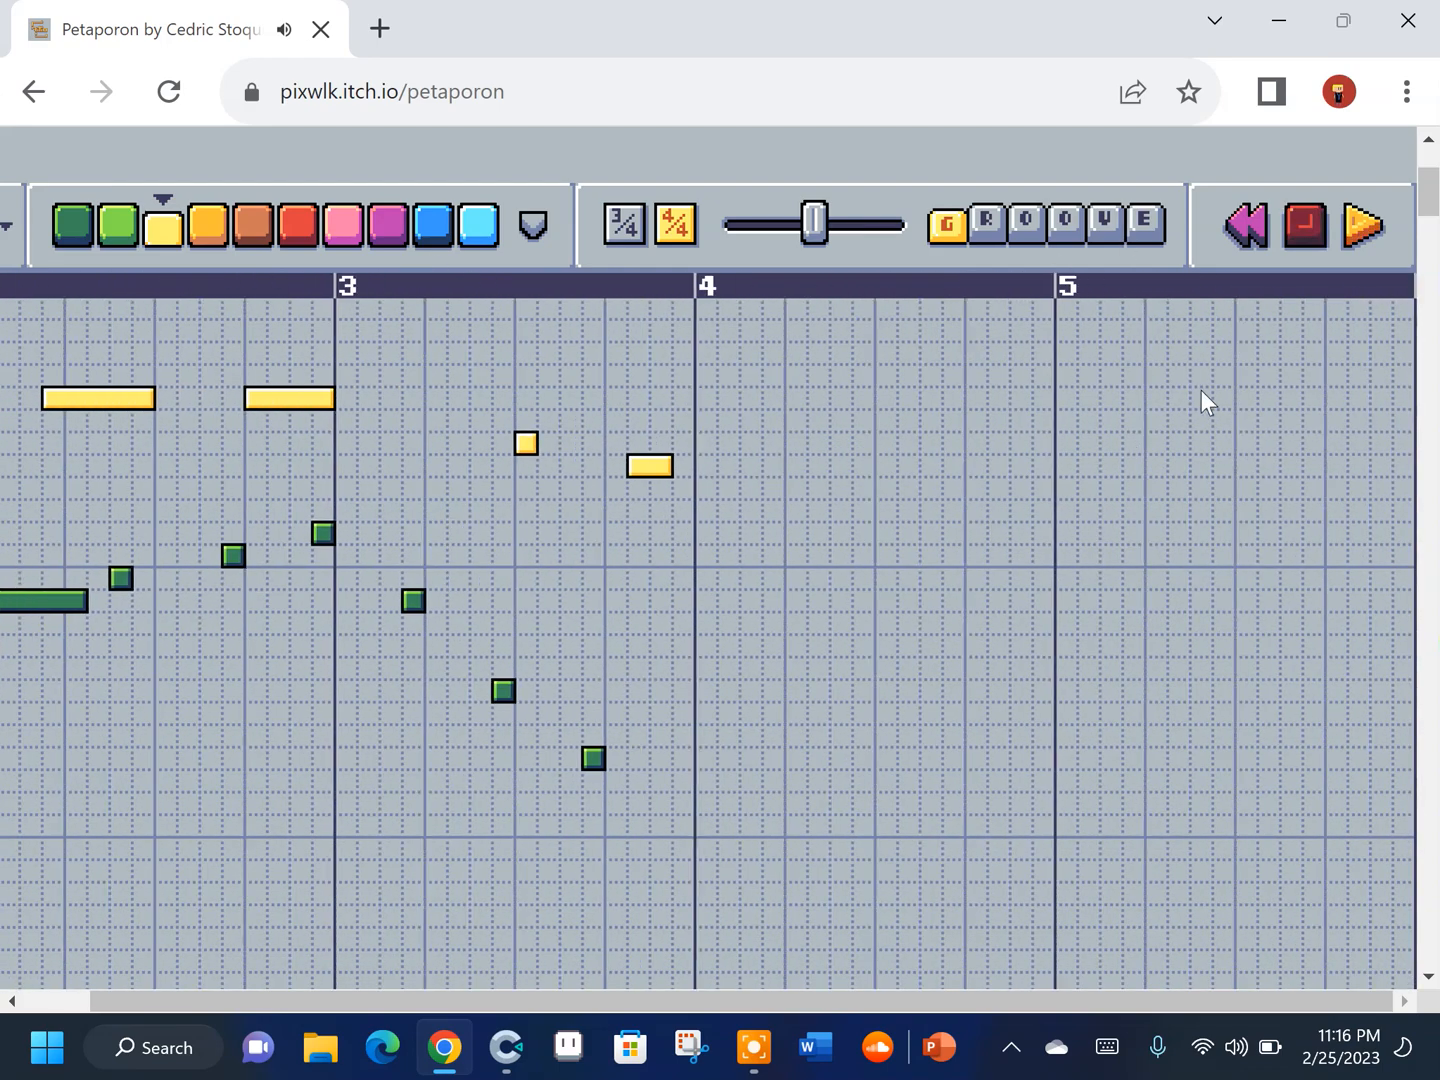
left_click_drag(1428, 202, 1358, 362)
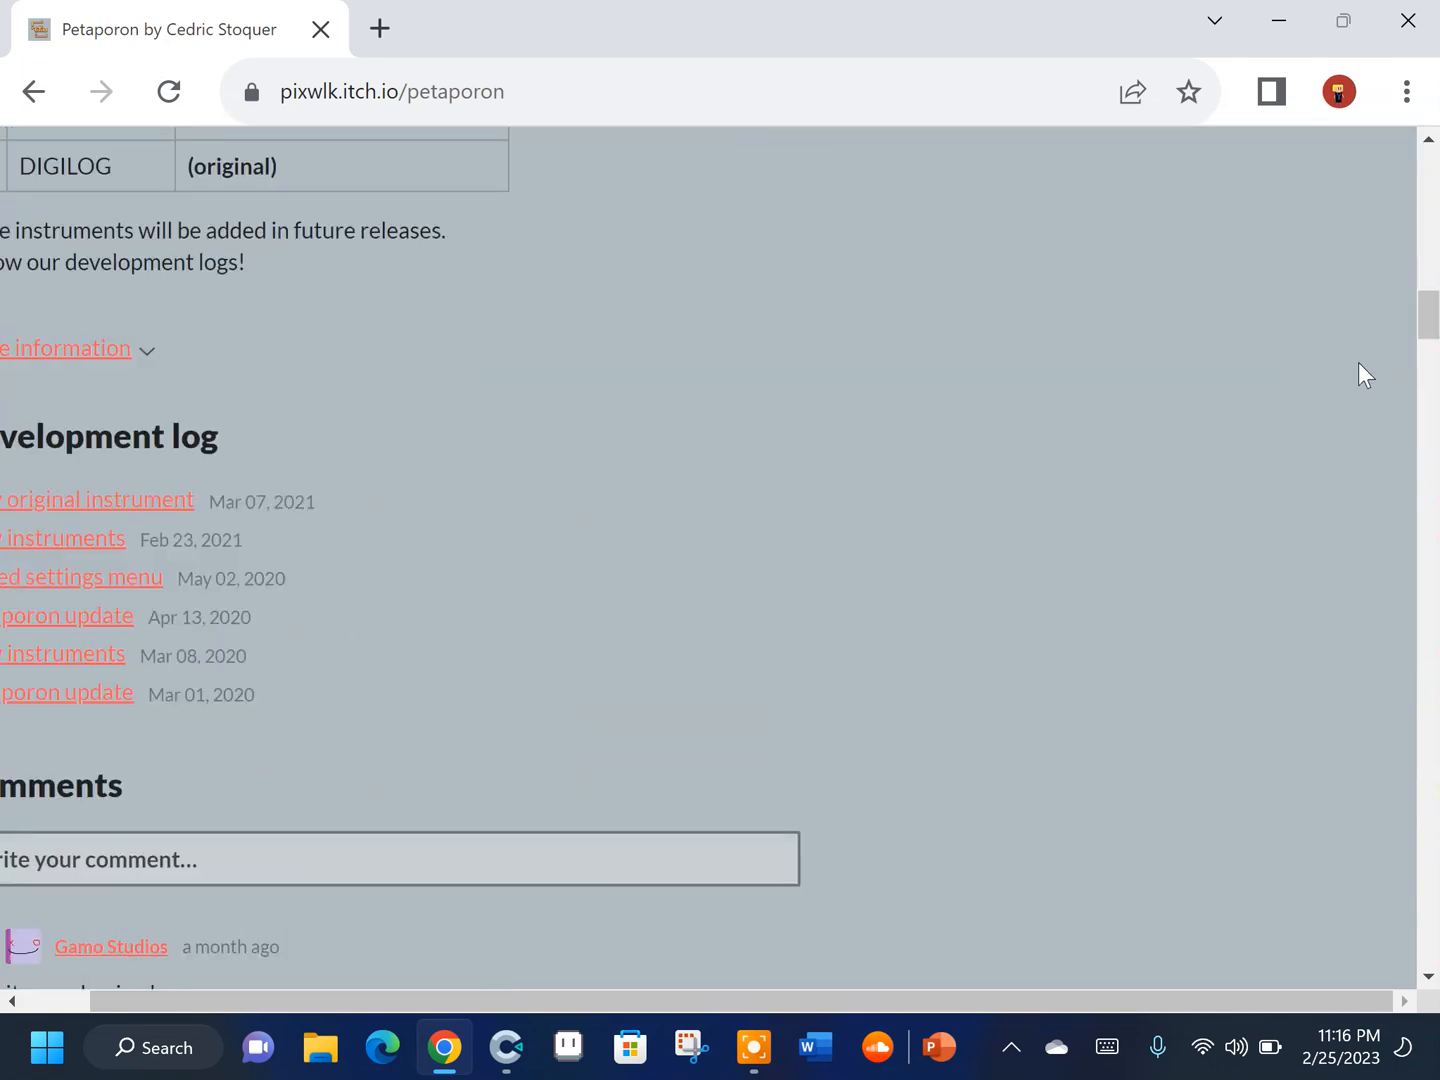
Return to the music tools list, open the Bosca Ceoil page and view its description and download section
left_click(48, 93)
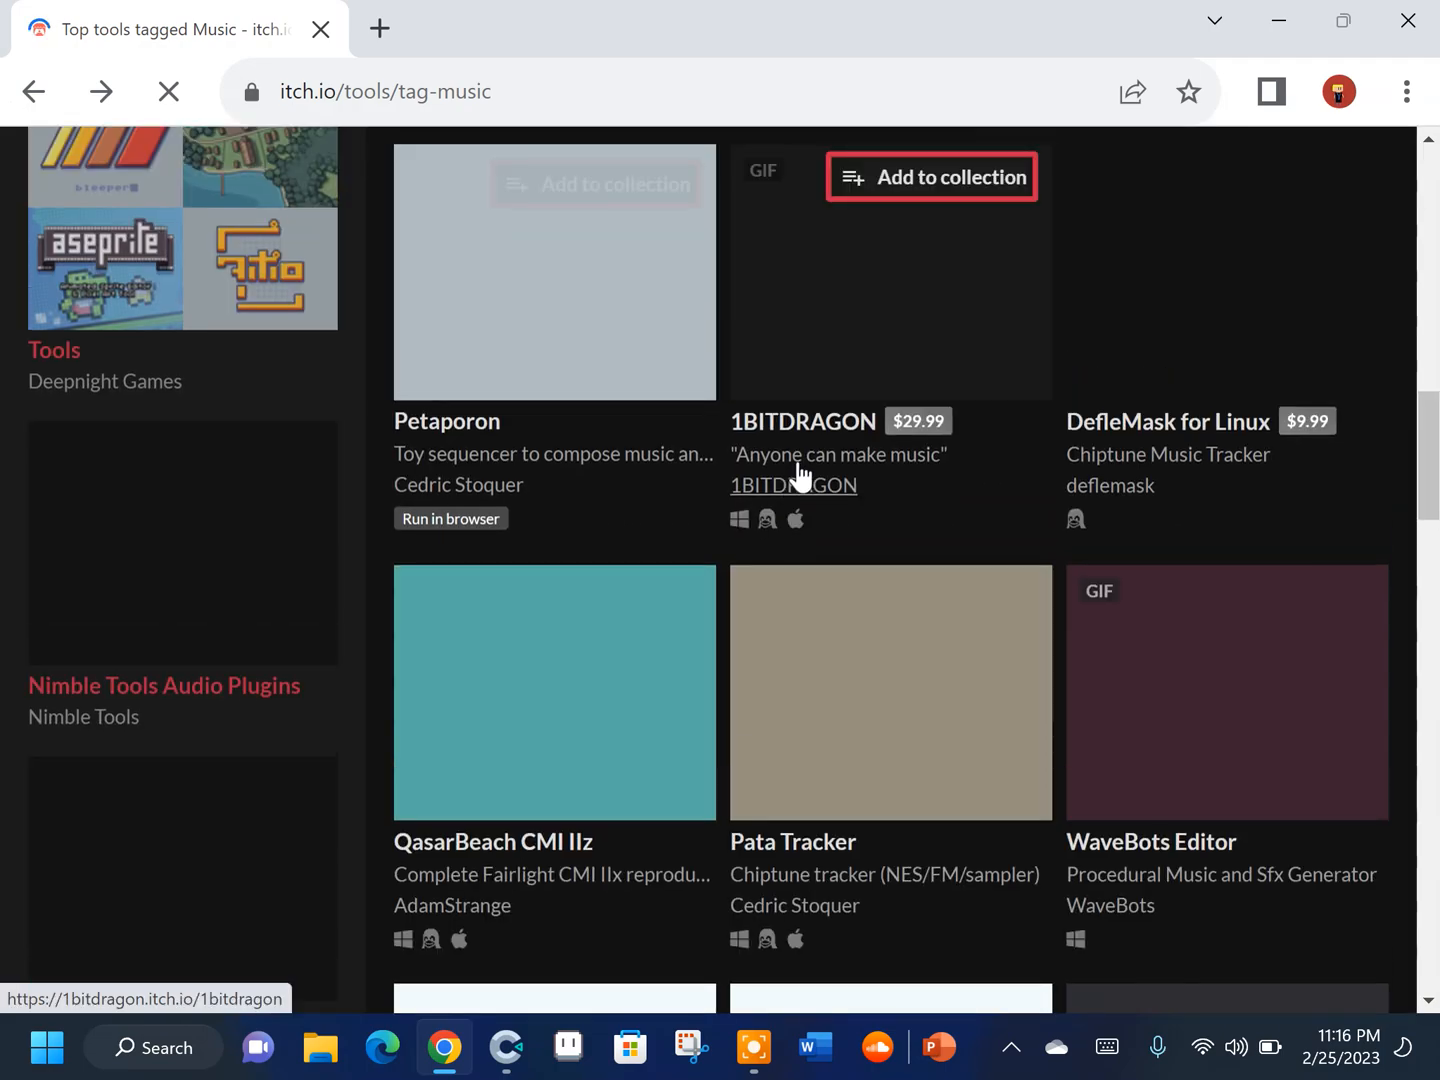
scroll(914, 469, "up", 10)
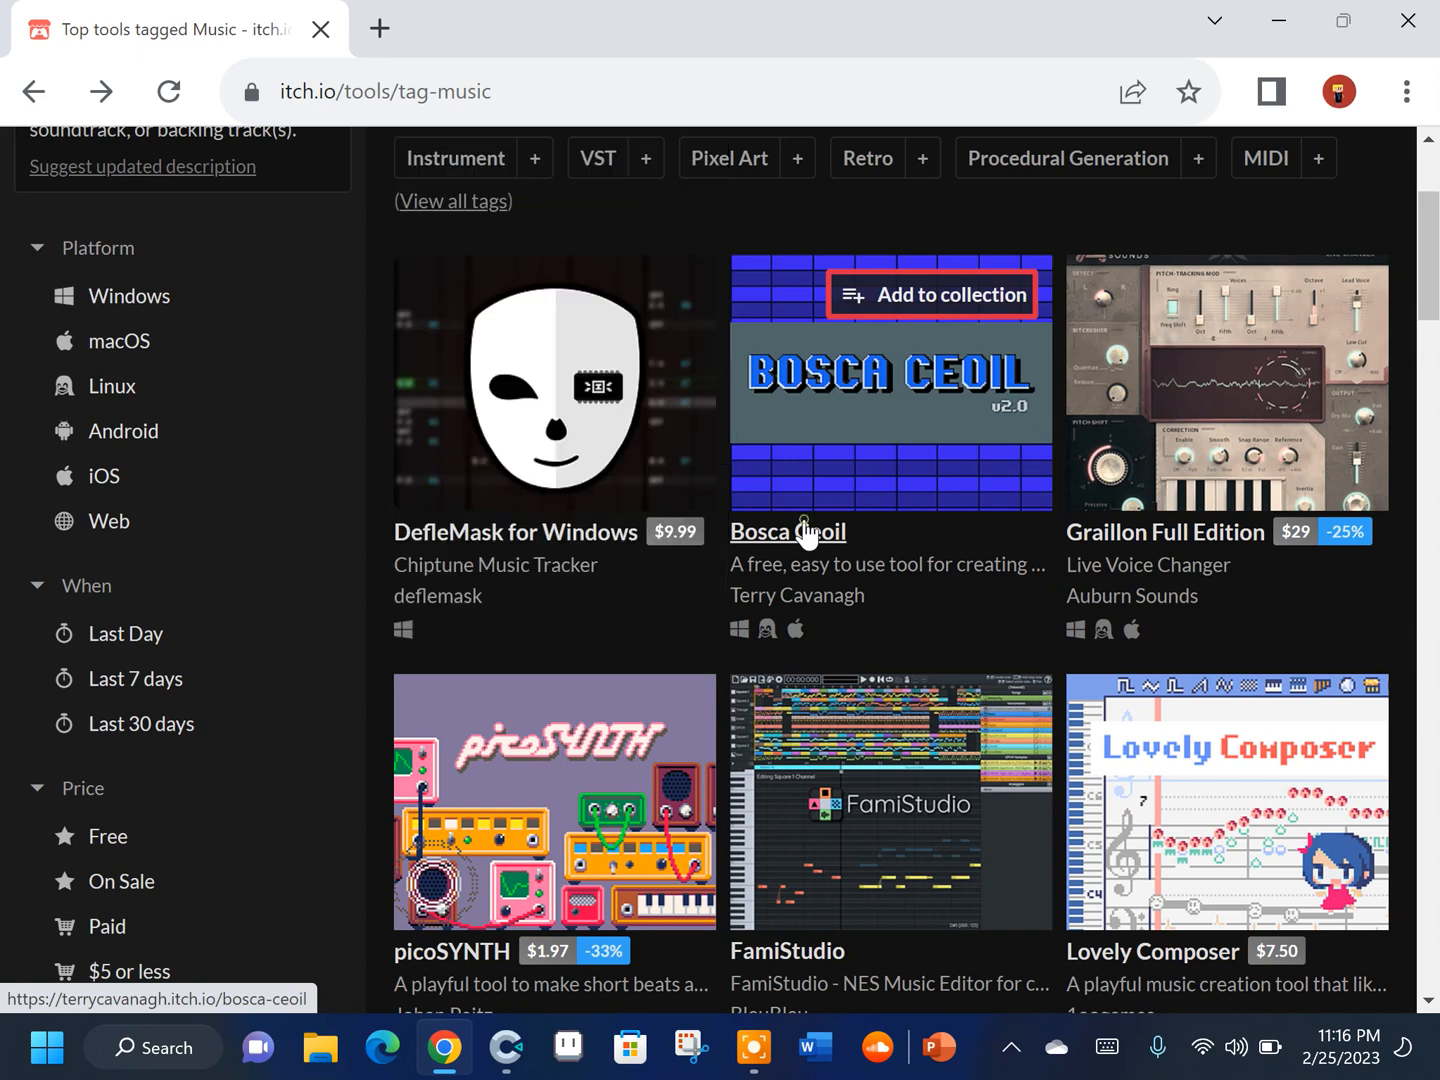
left_click(806, 533)
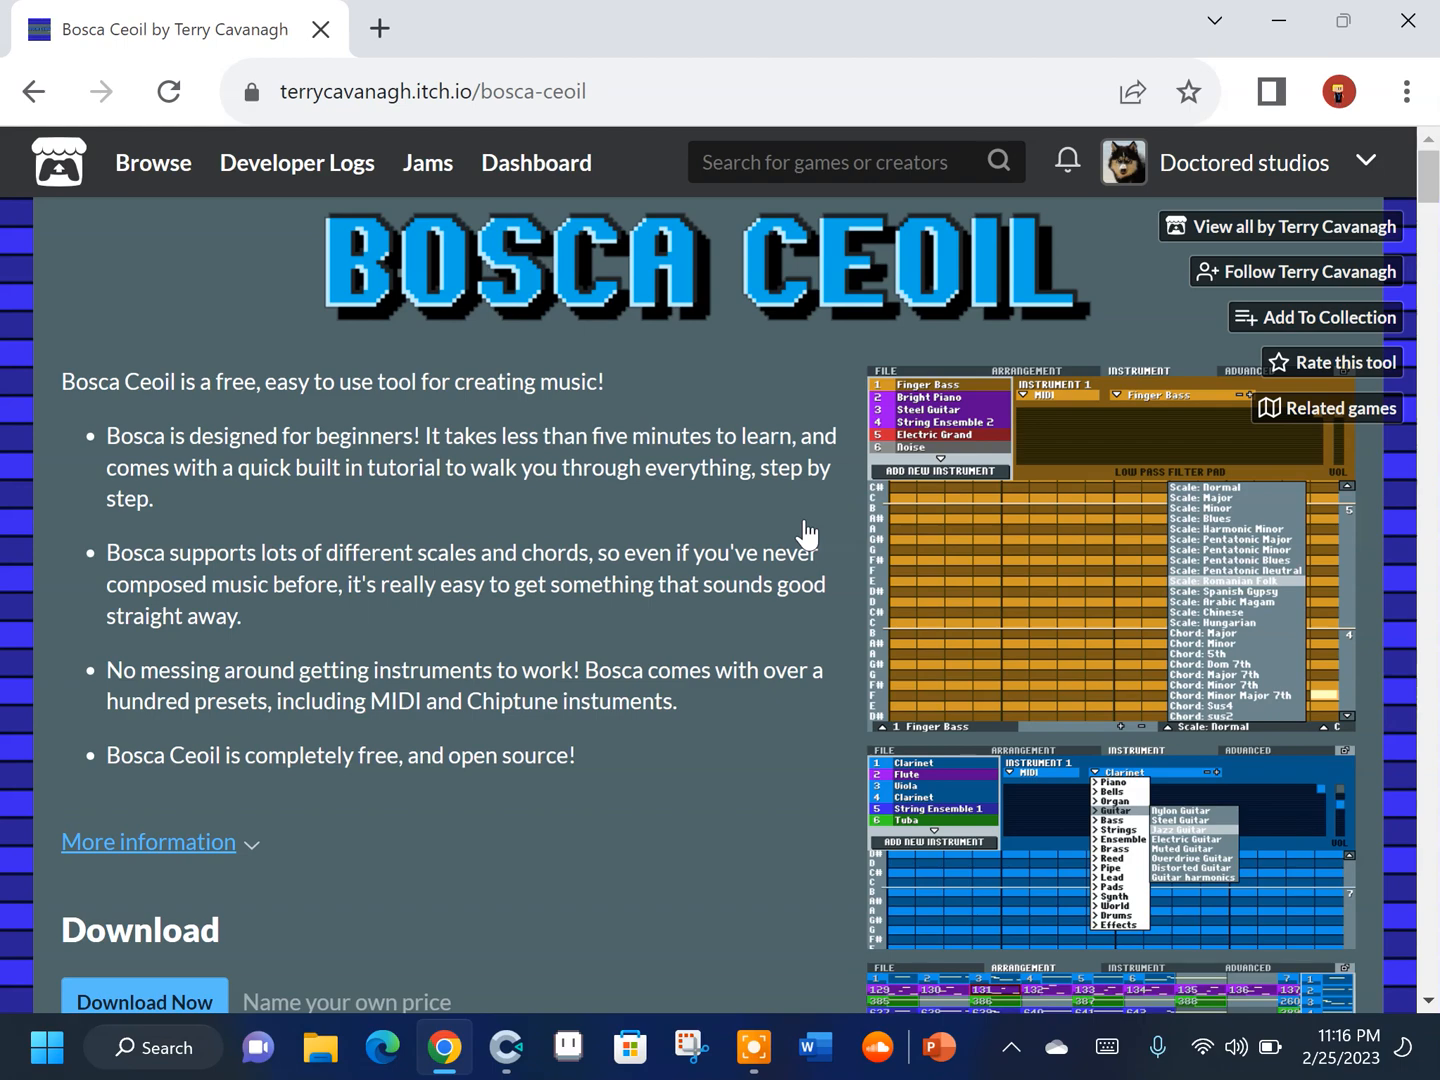
scroll(752, 625, "down", 4)
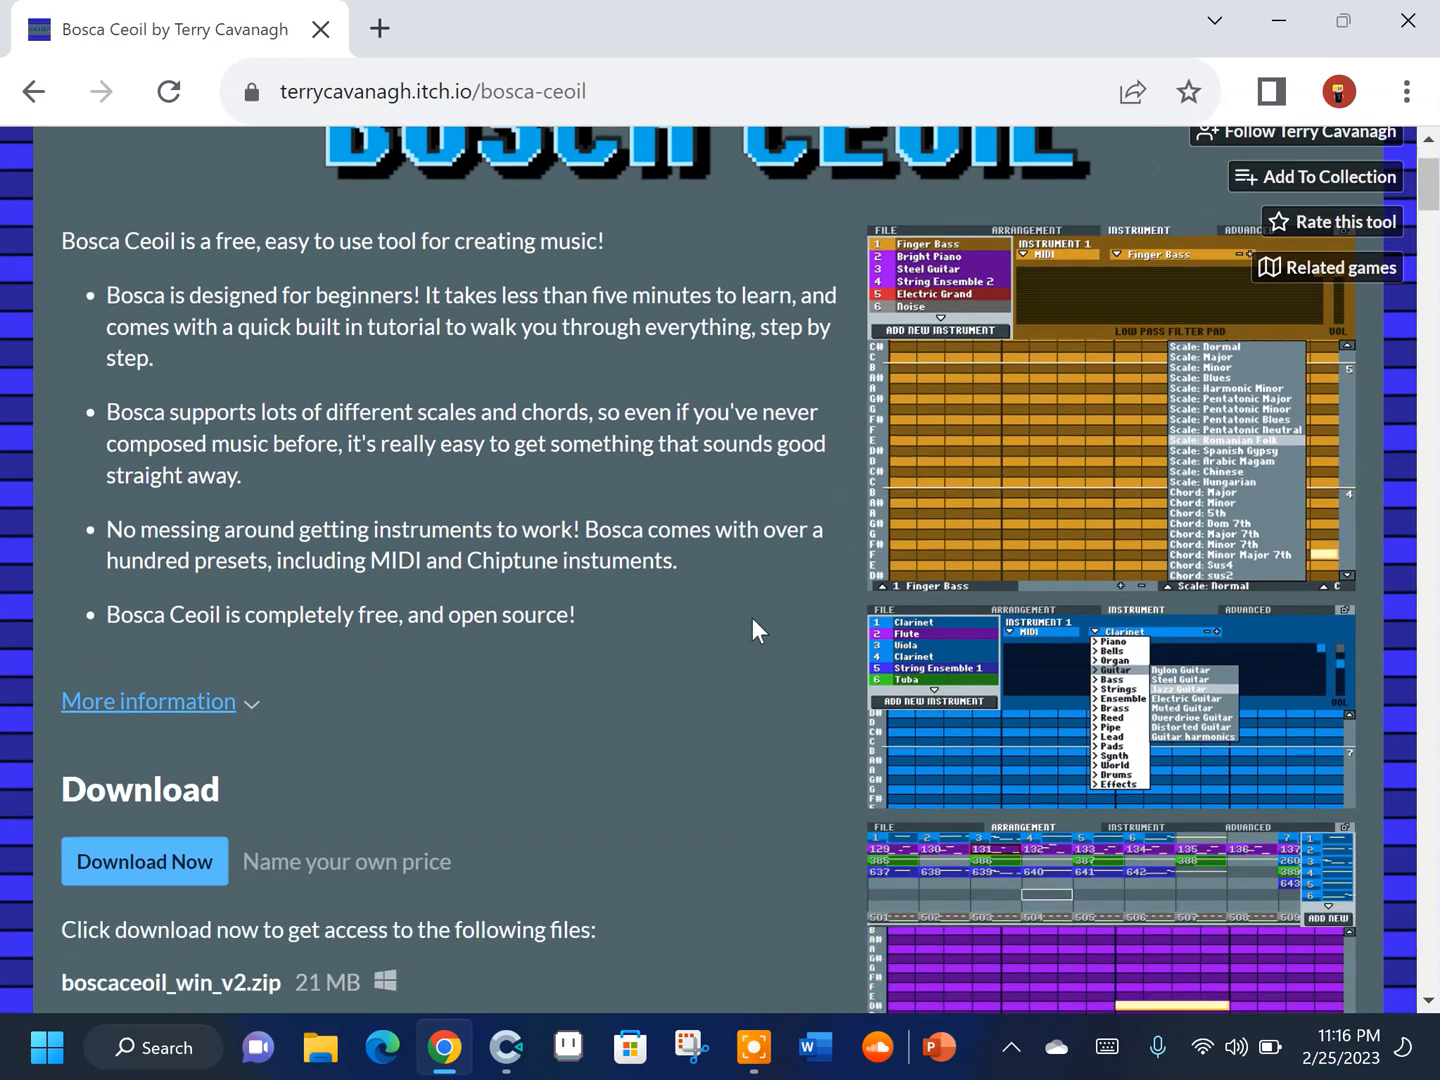
Download boscaceoil_win_v2.zip from the Bosca Ceoil page without making a payment
left_click(108, 592)
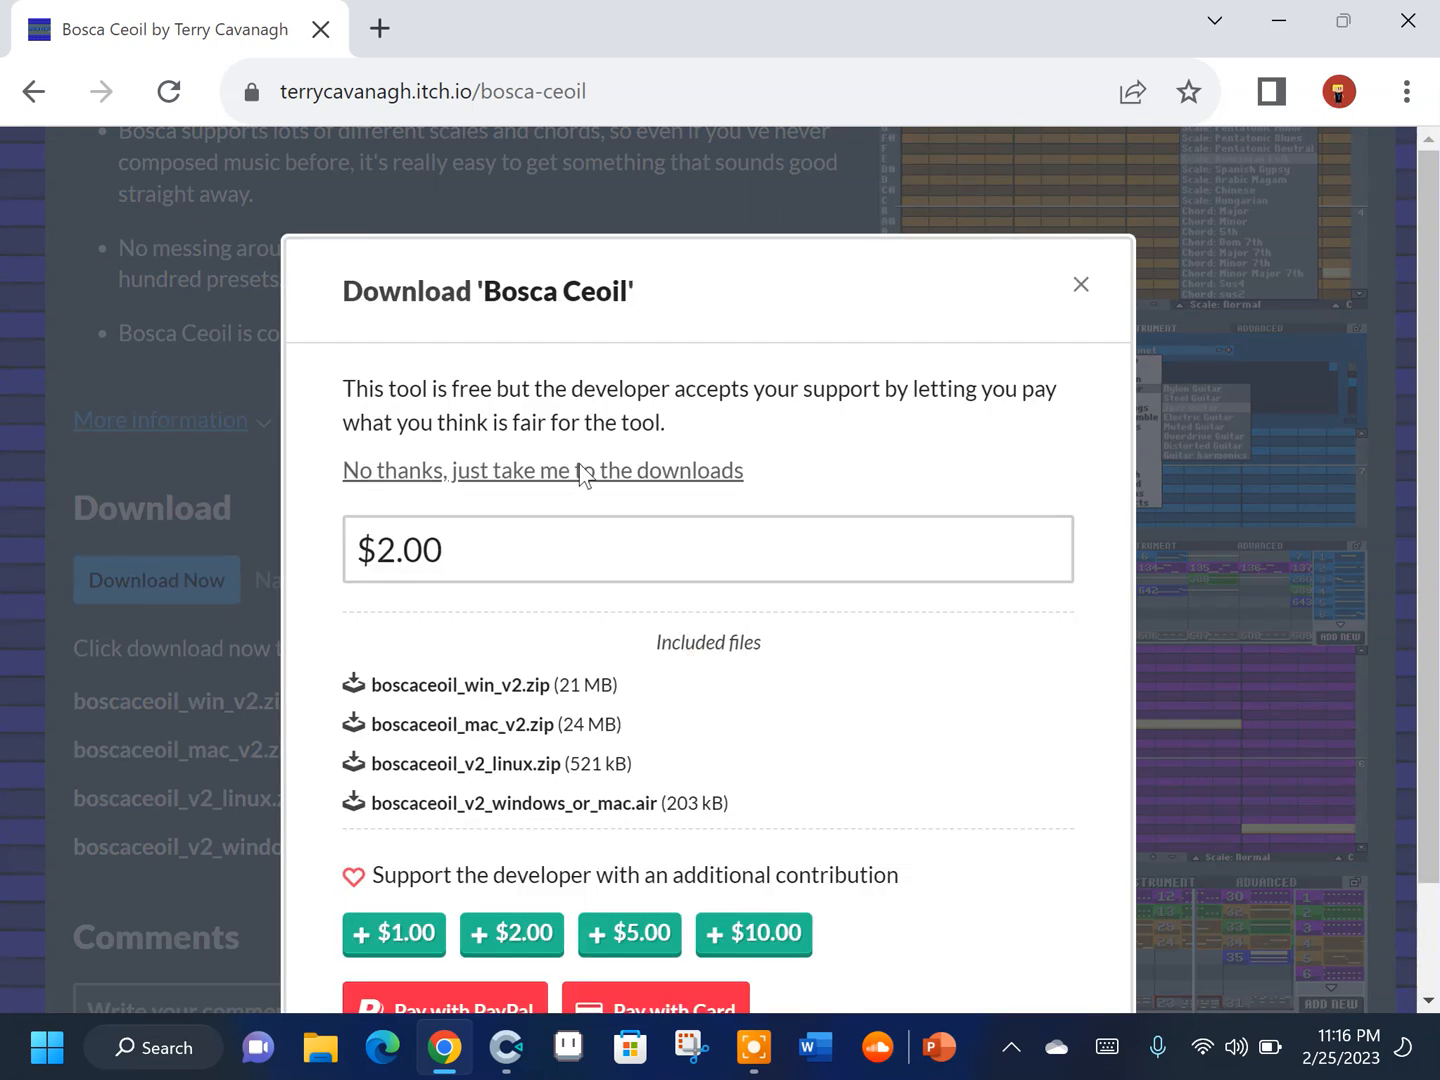
left_click(589, 488)
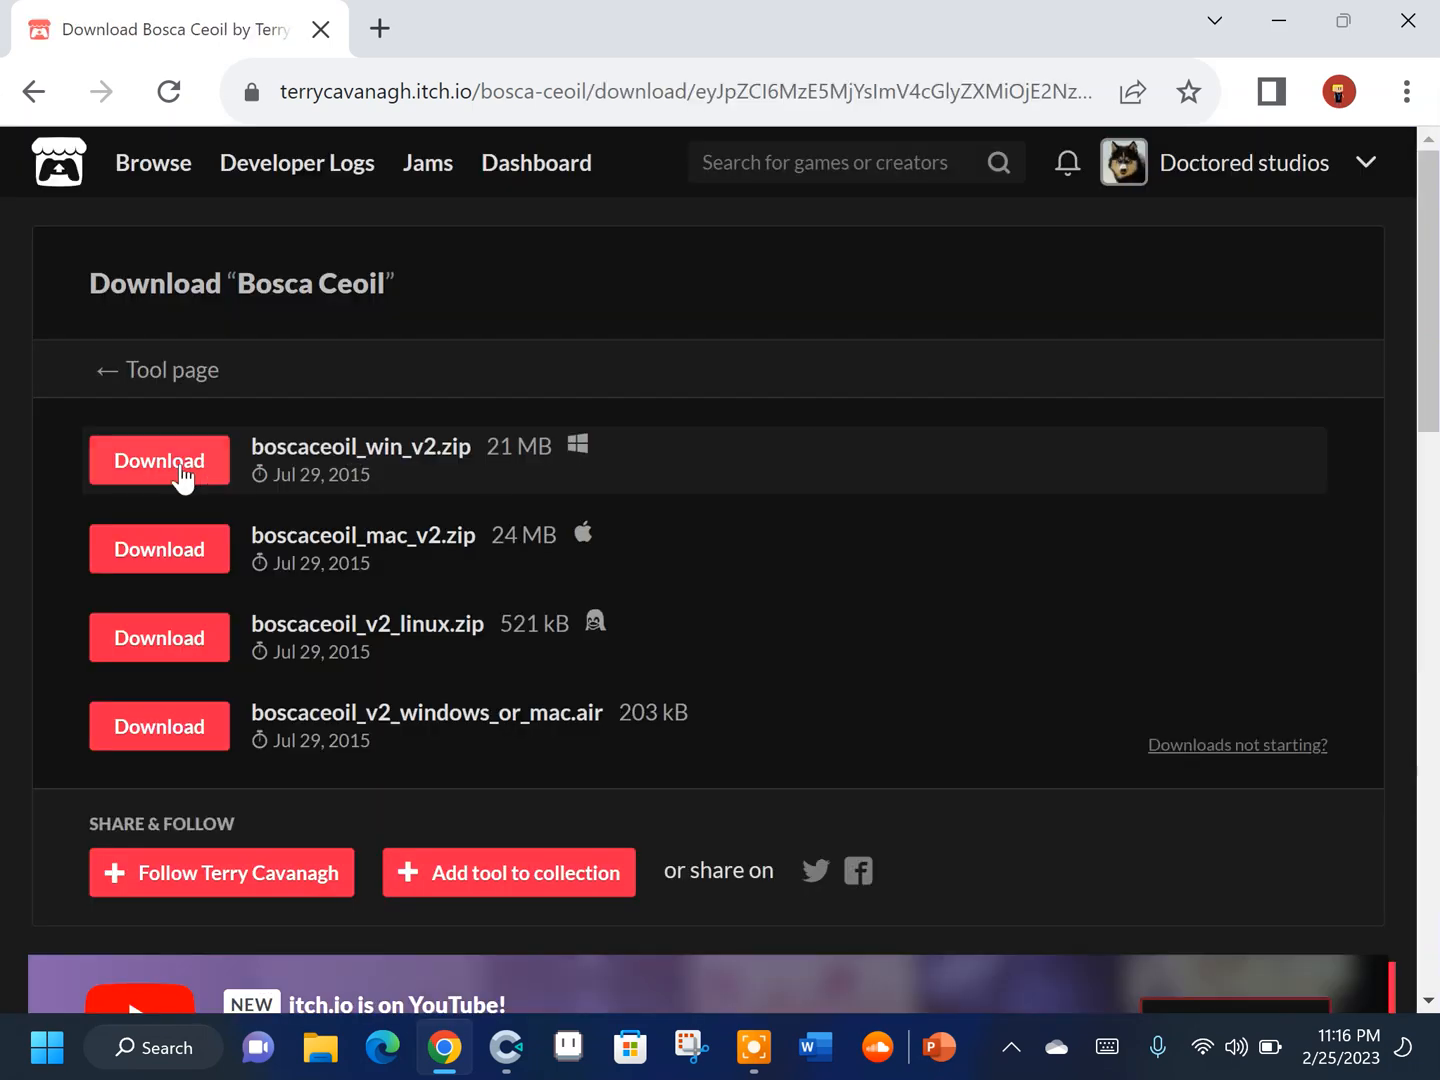
left_click(181, 471)
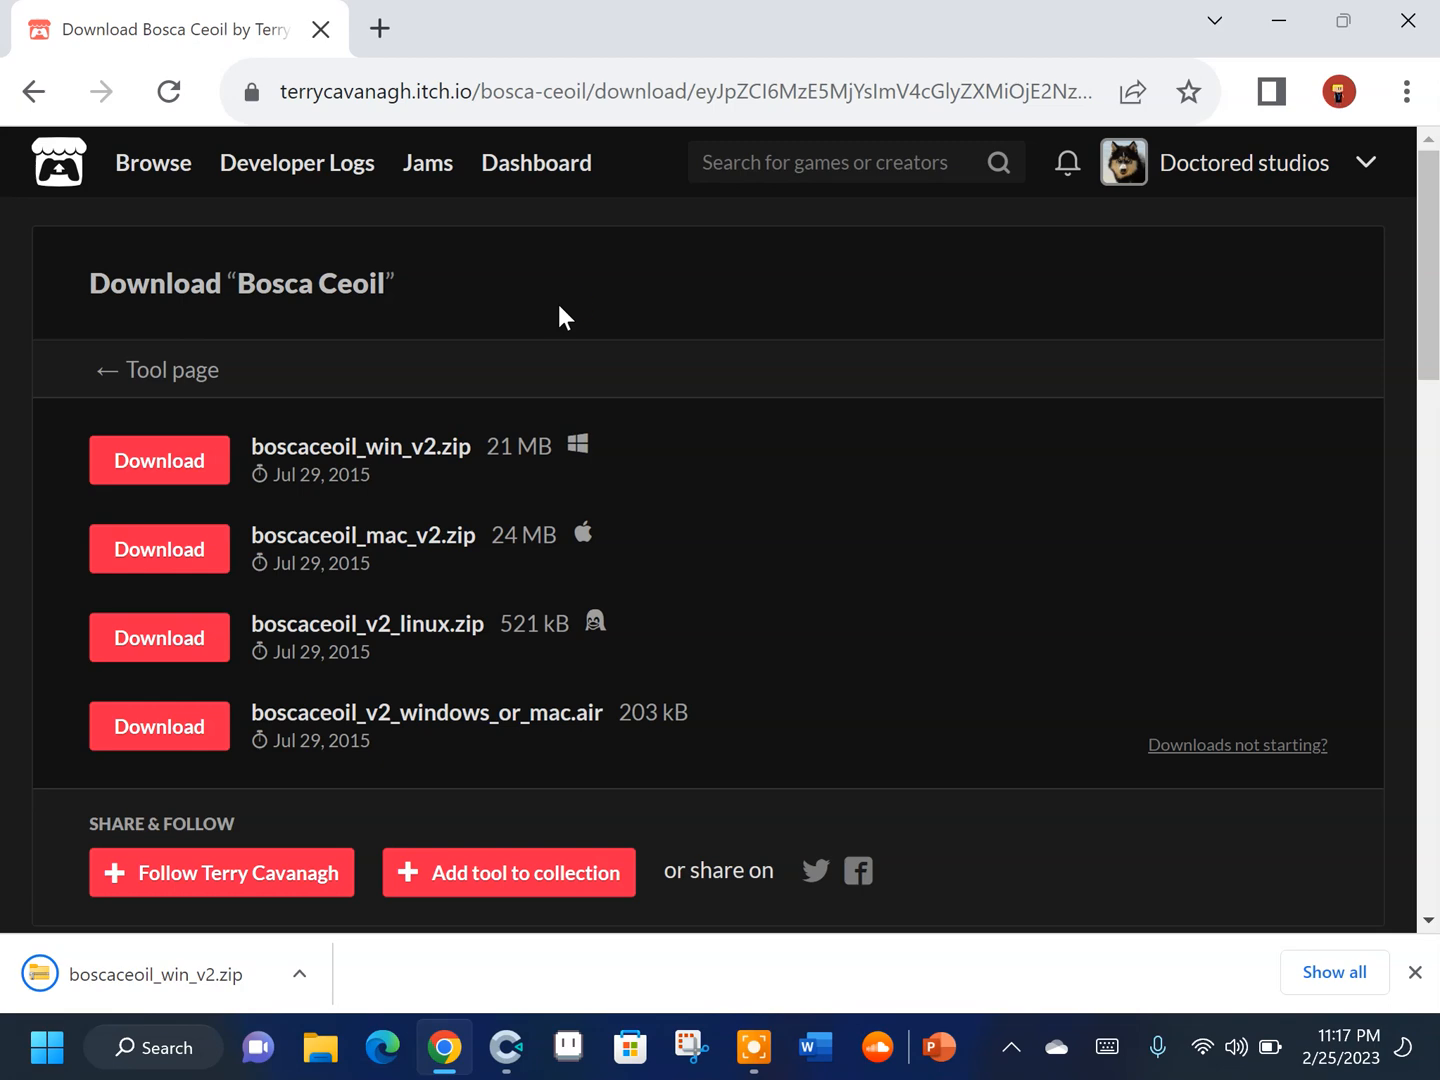
Switch to Construct 3 to view its New project settings, and return to the Bosca Ceoil download page
left_click(1278, 21)
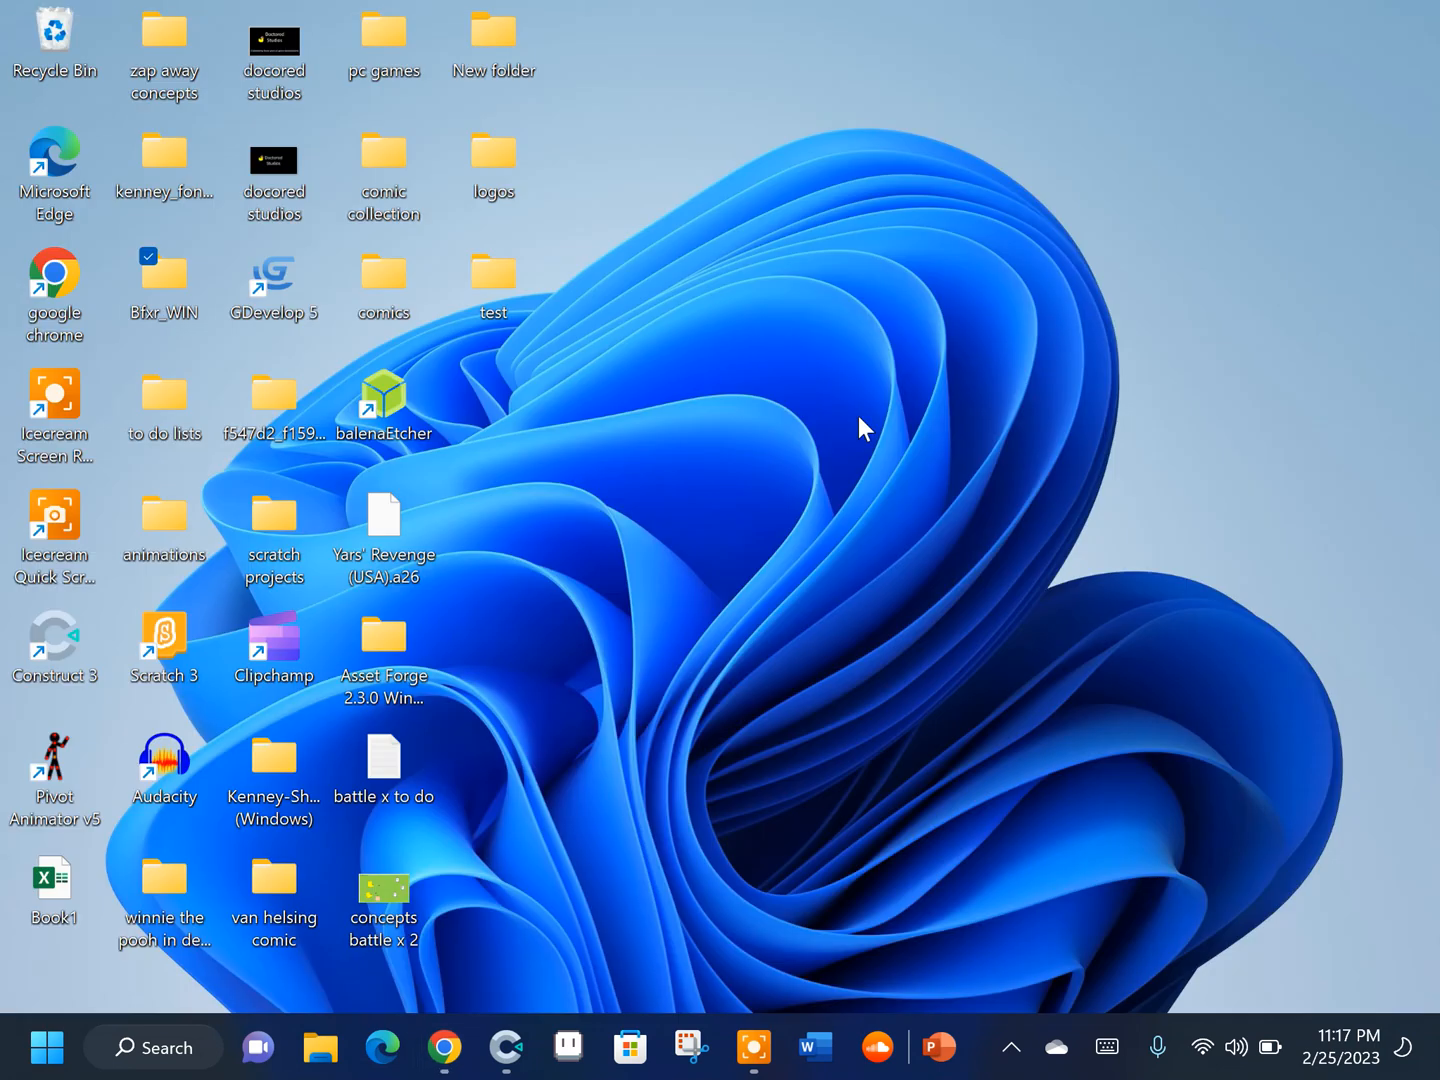
left_click(531, 1055)
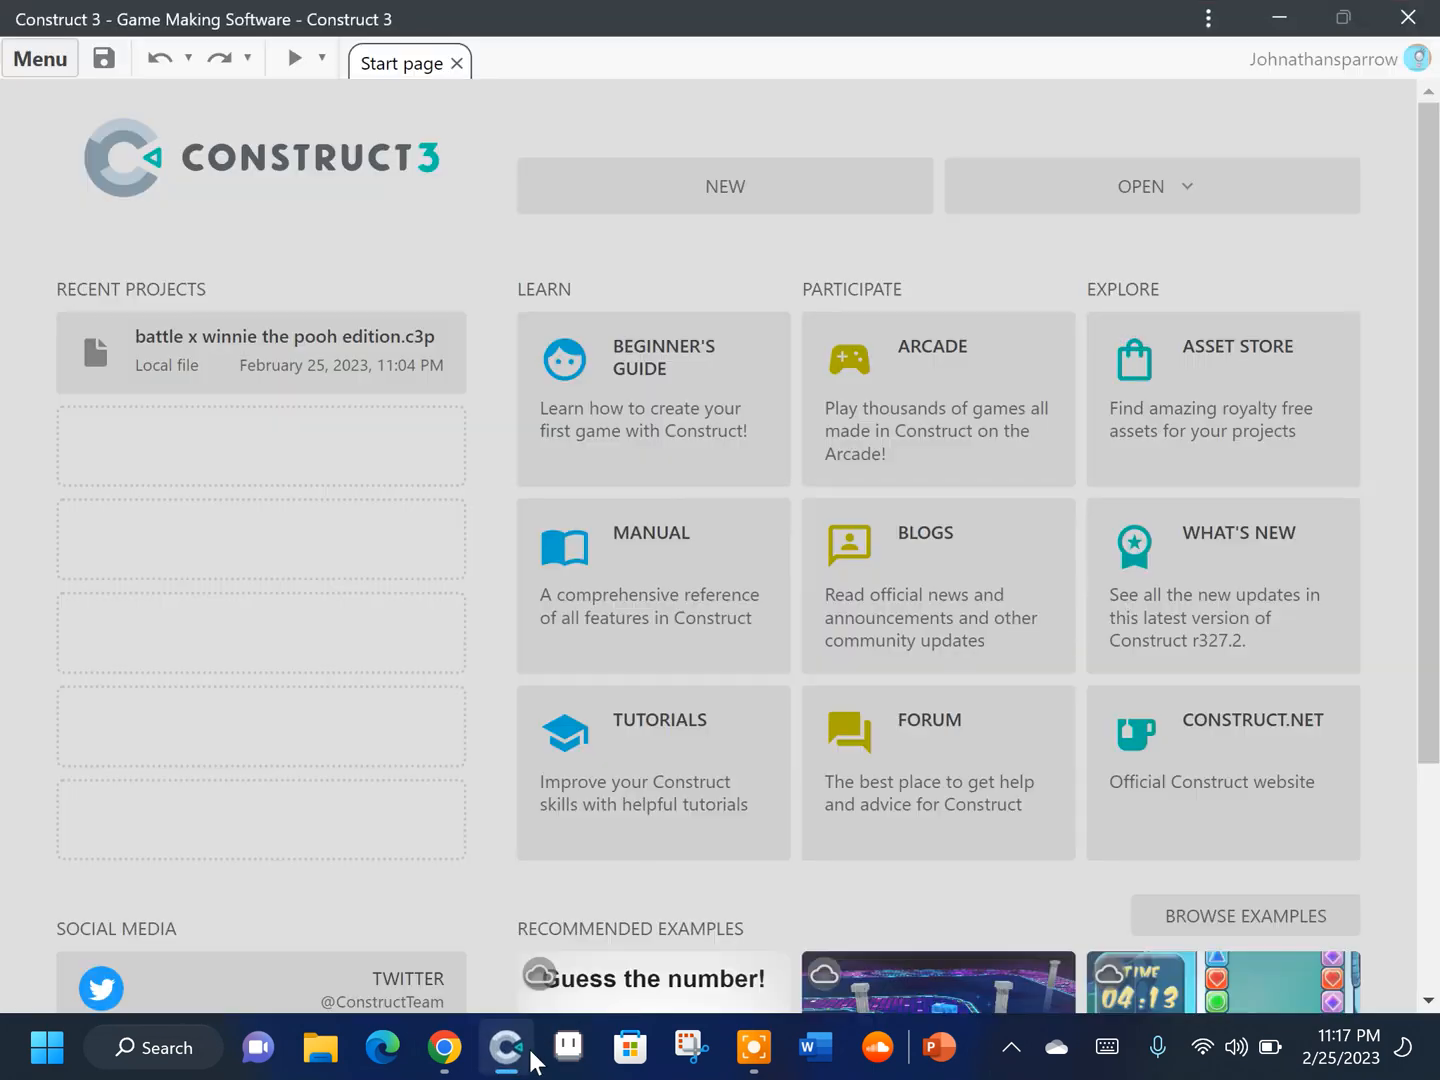
left_click(771, 185)
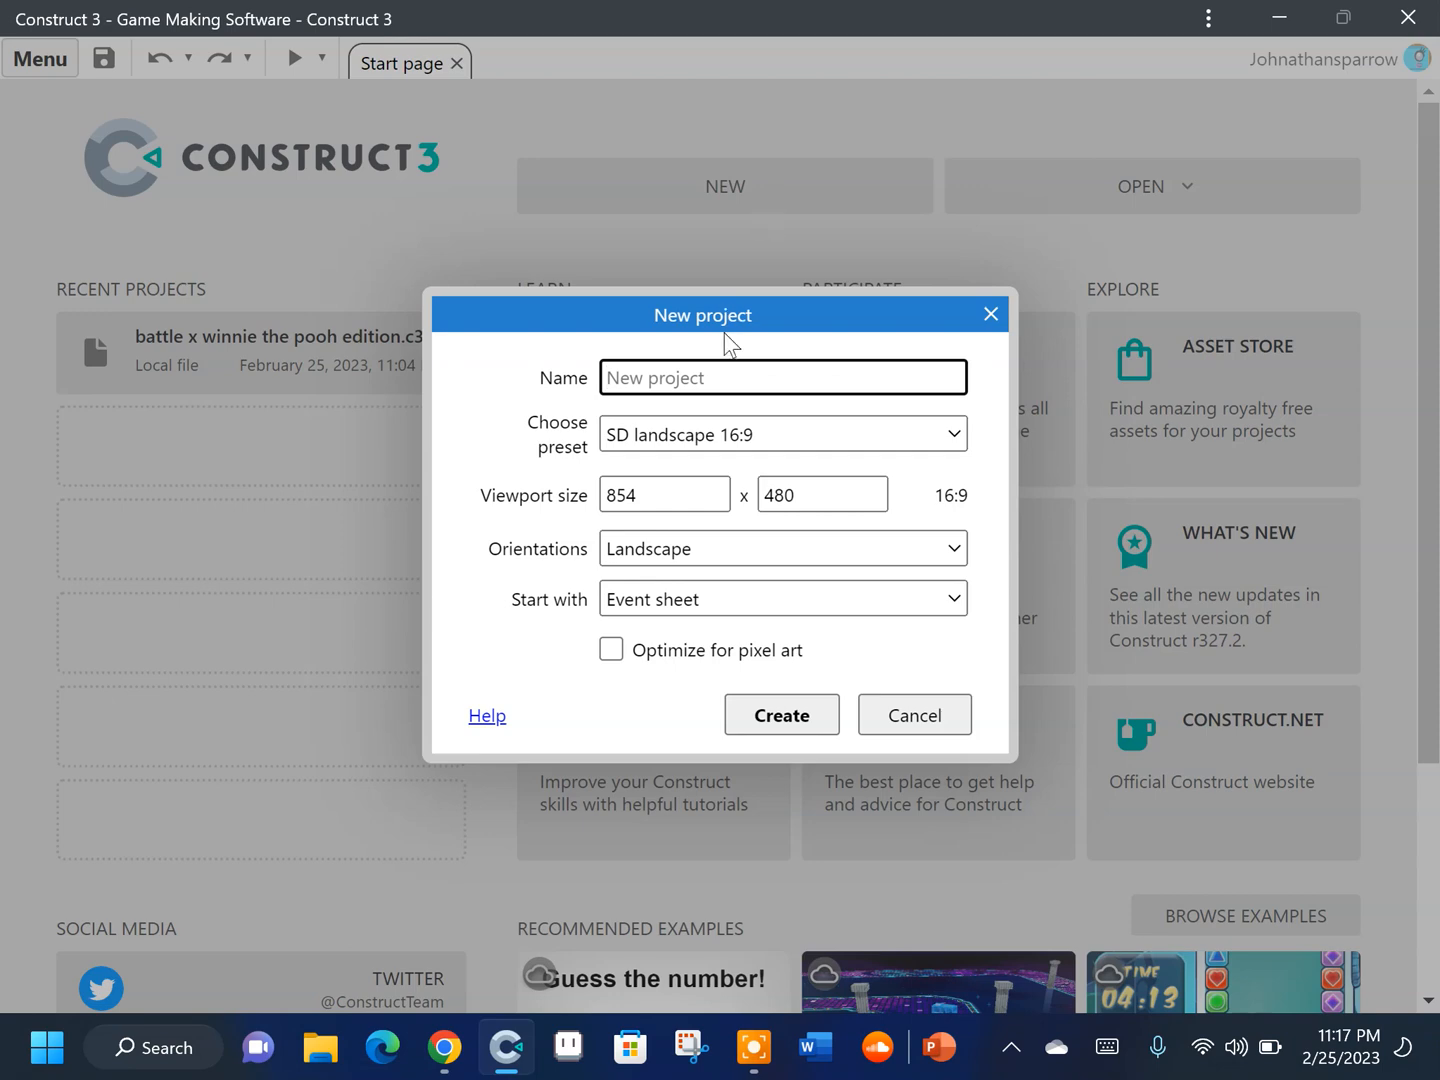
left_click(744, 377)
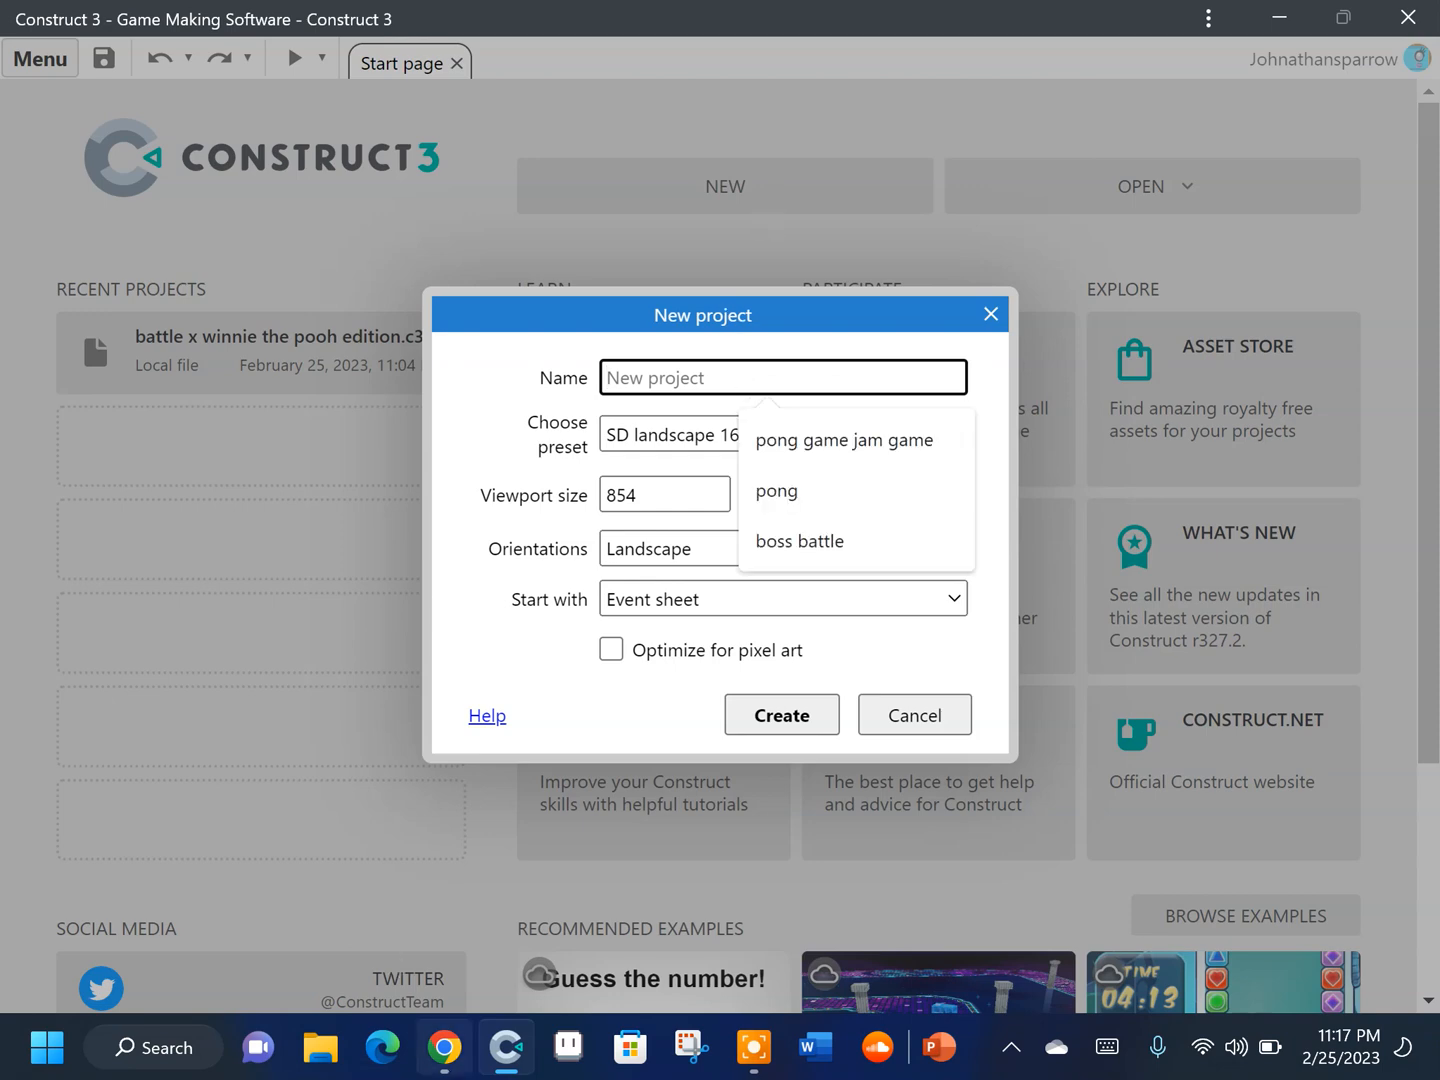
left_click(446, 1047)
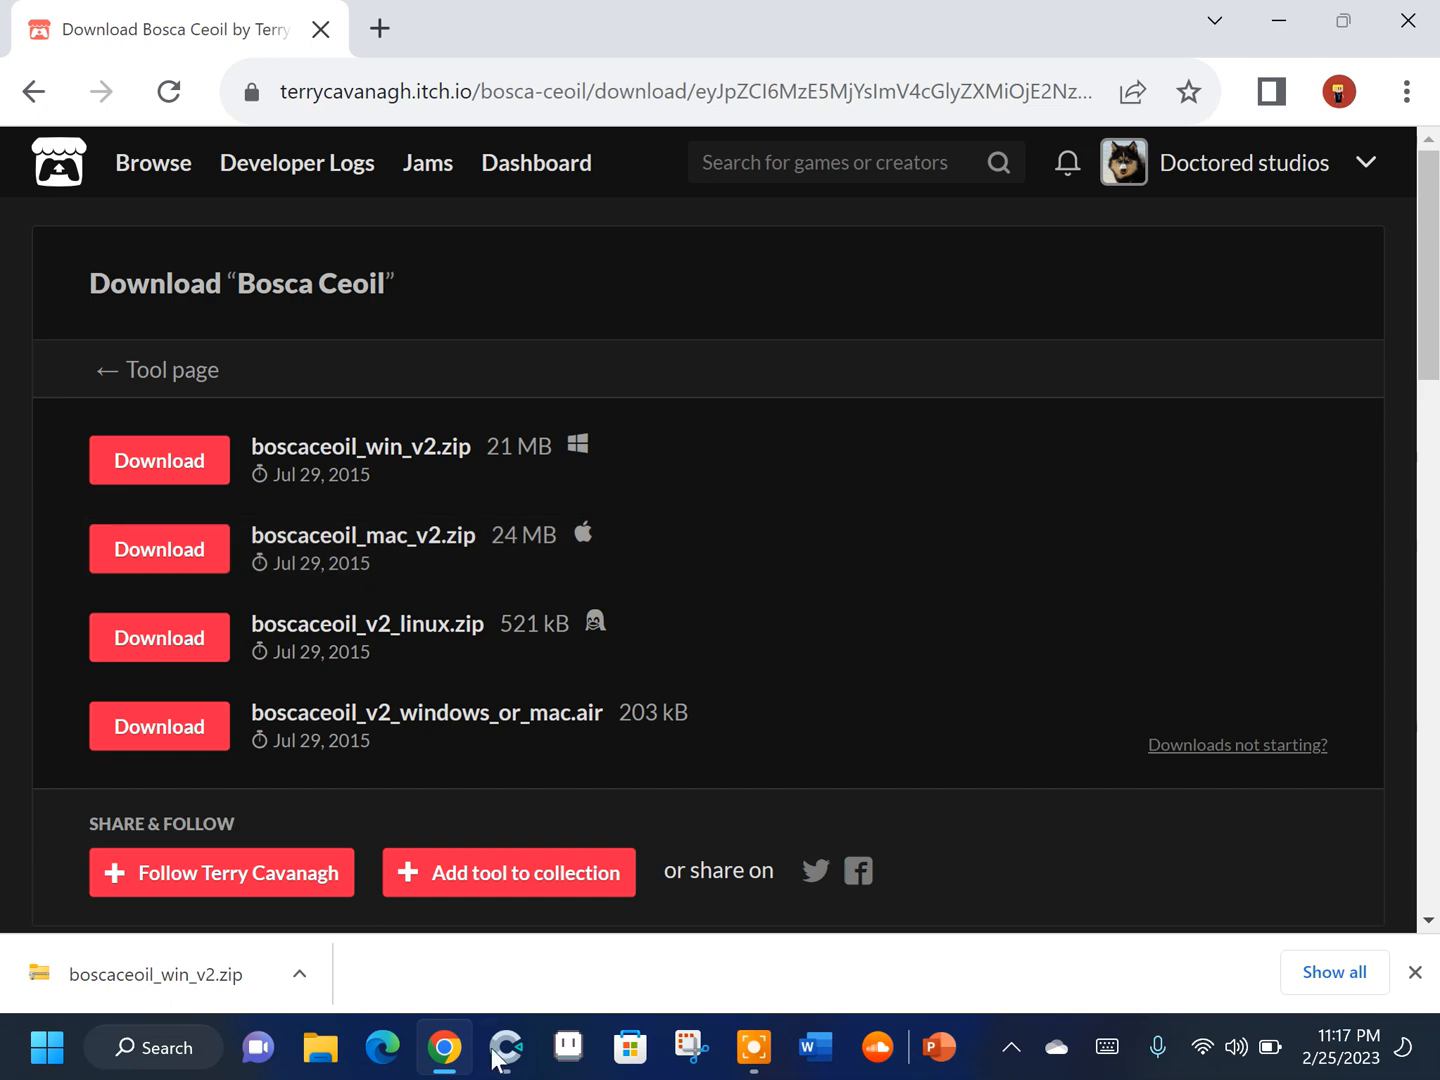
Extract the boscaceoil_win_v2 archive in the Downloads folder to its default destination and close the extracted files window
left_click(309, 1067)
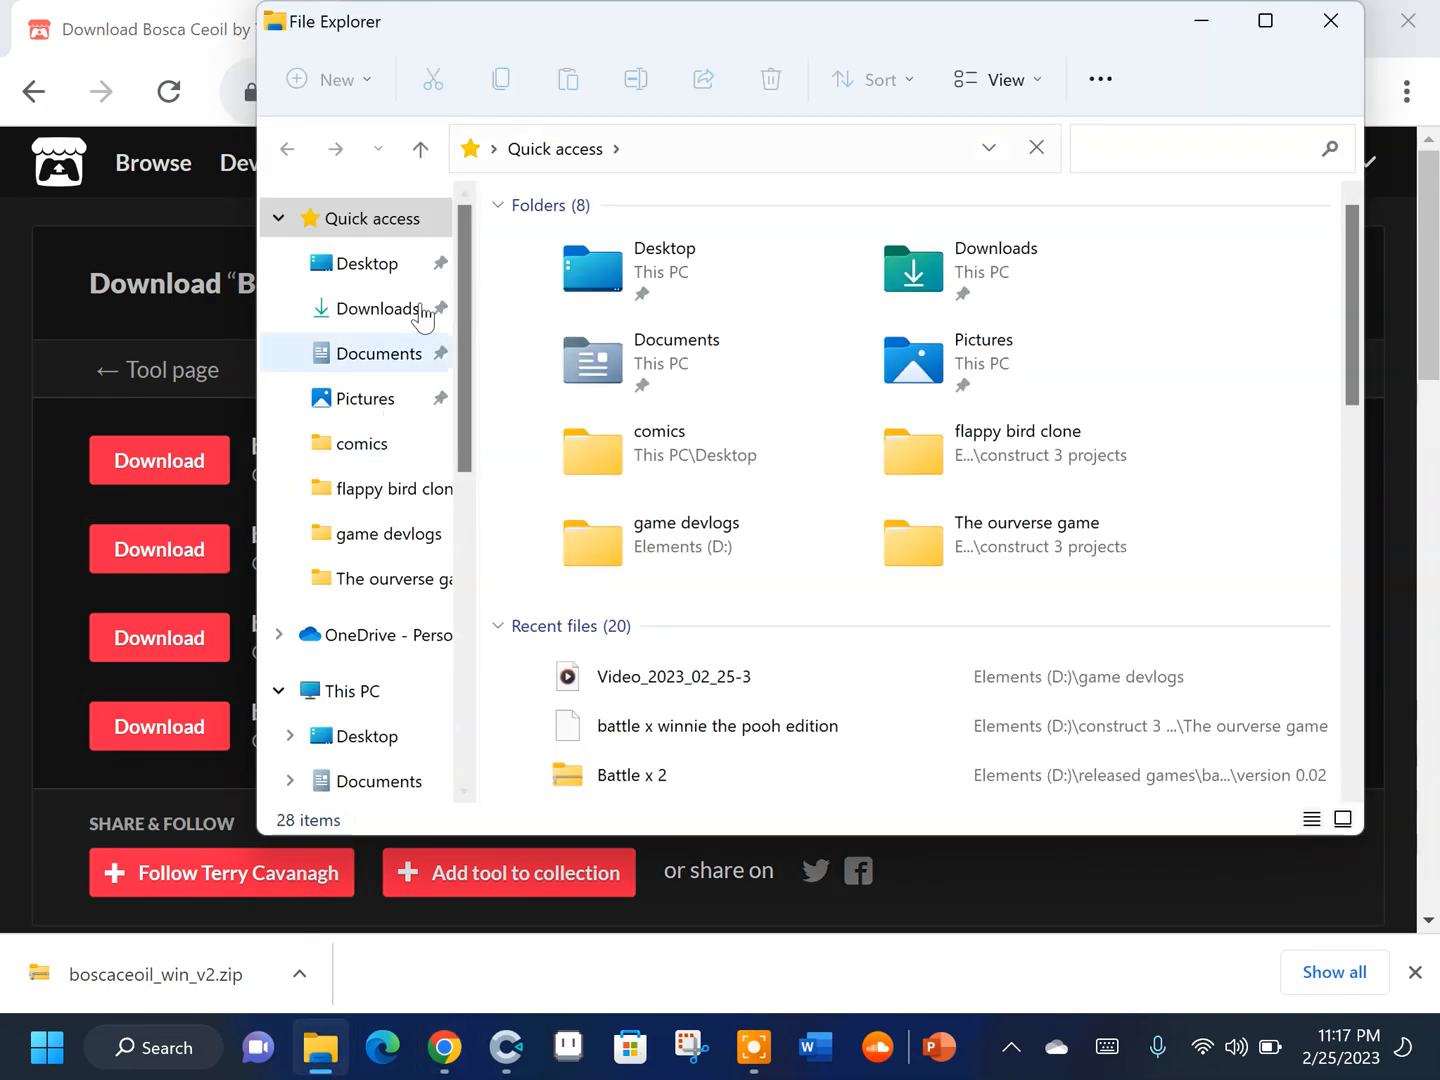
left_click(360, 312)
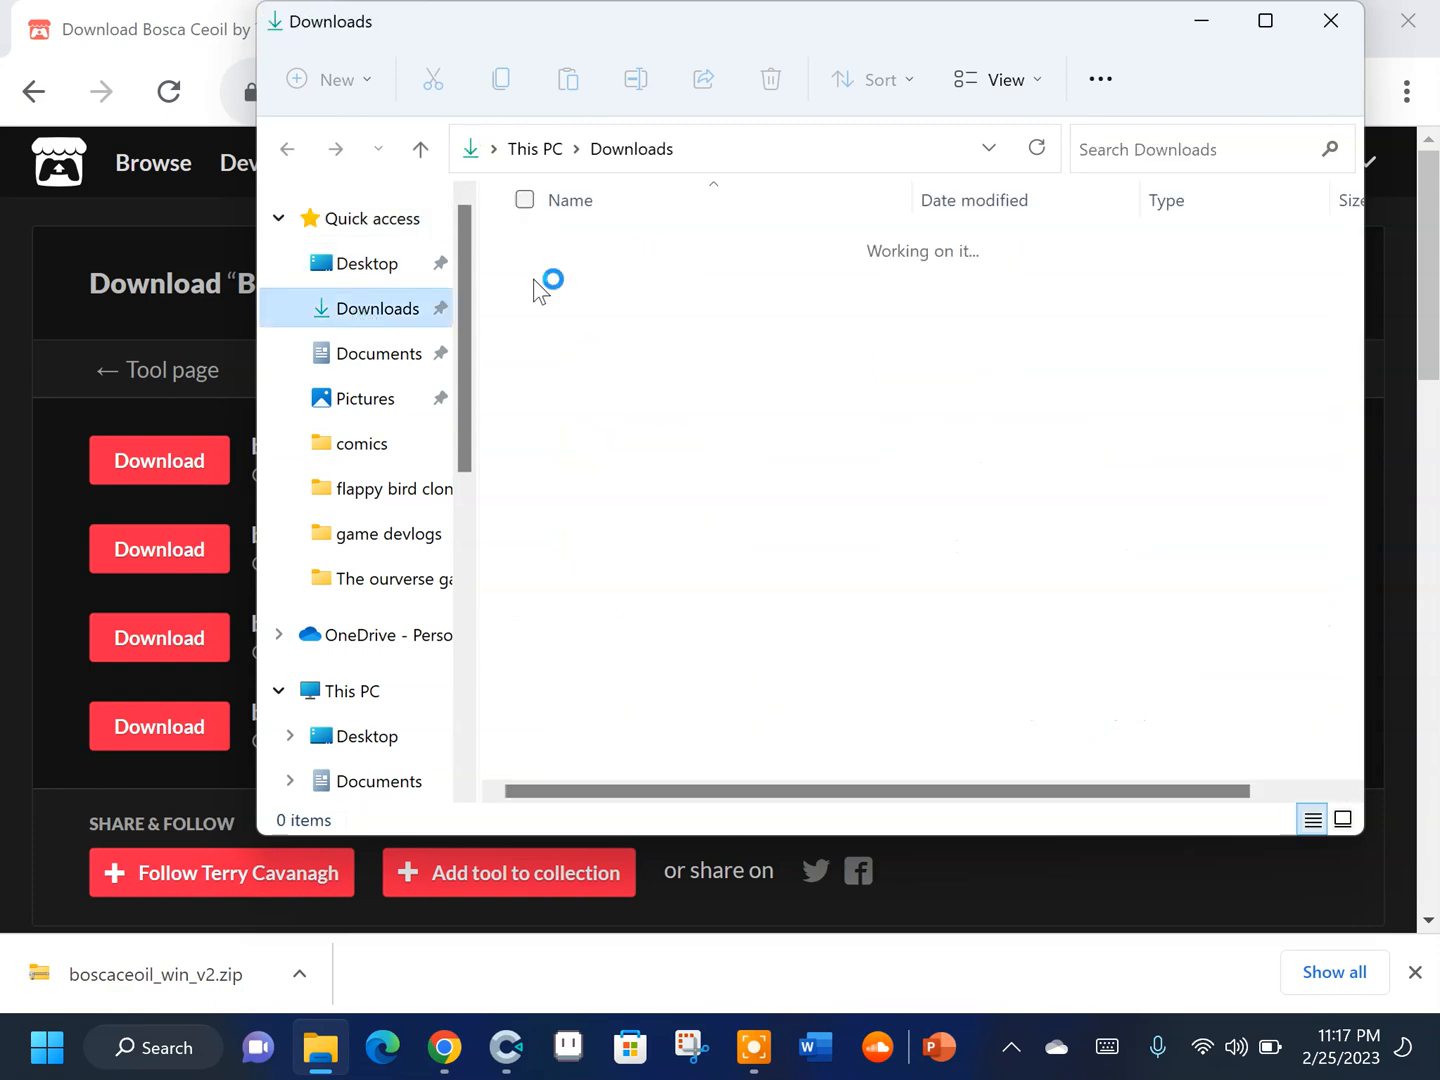
left_click(659, 280)
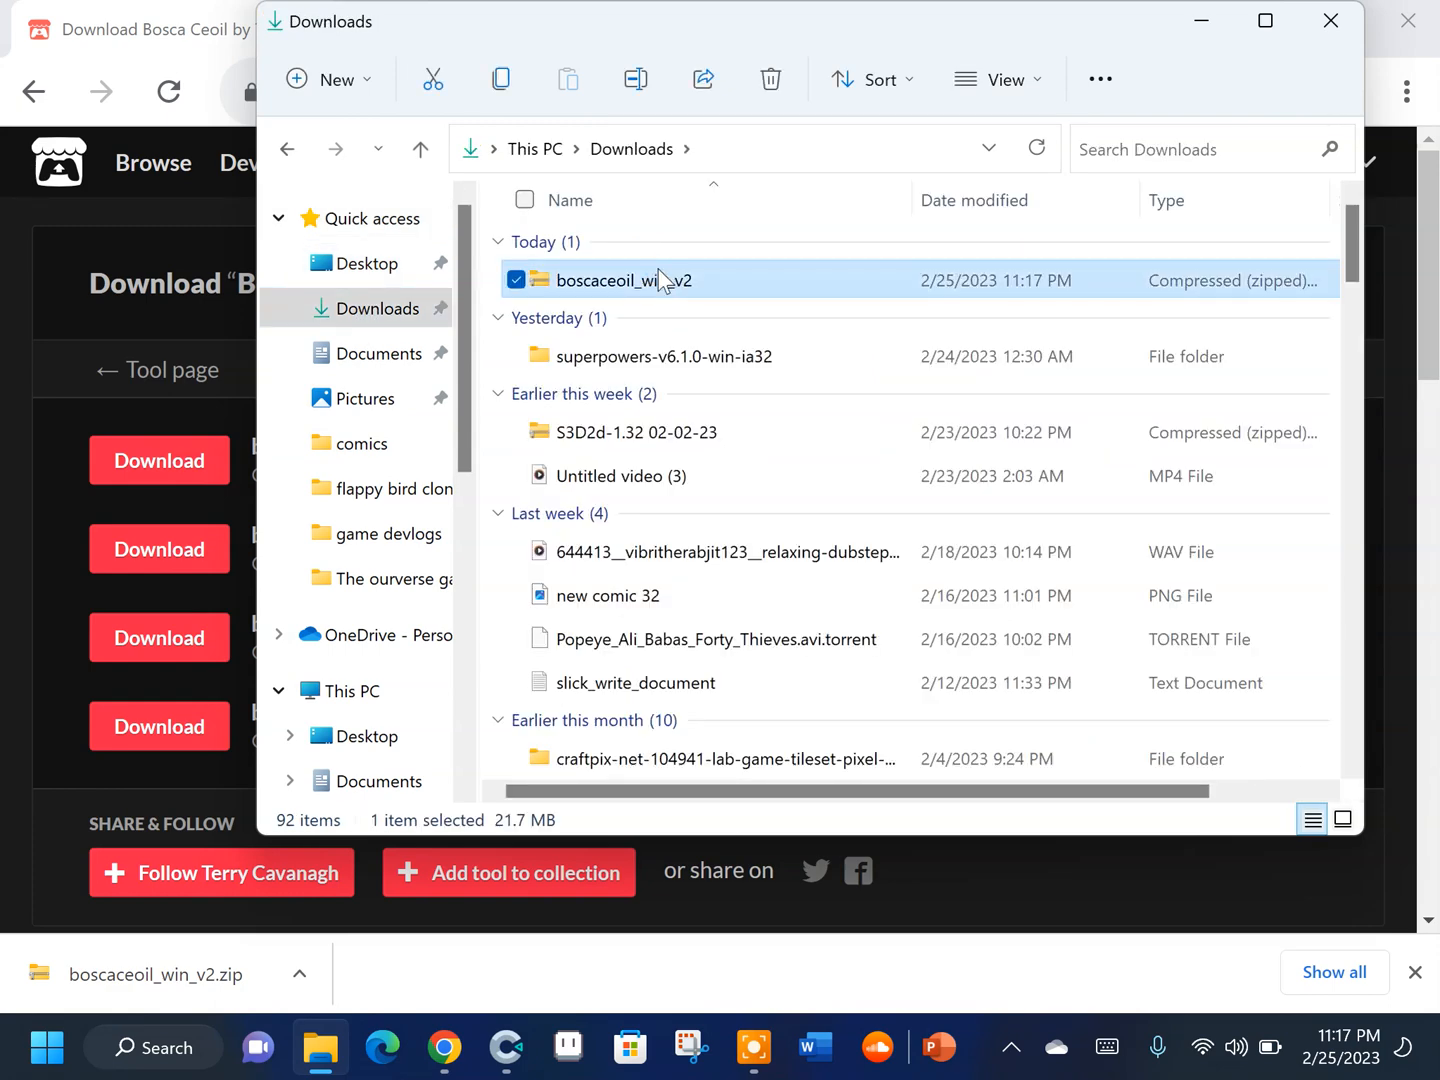
right_click(661, 272)
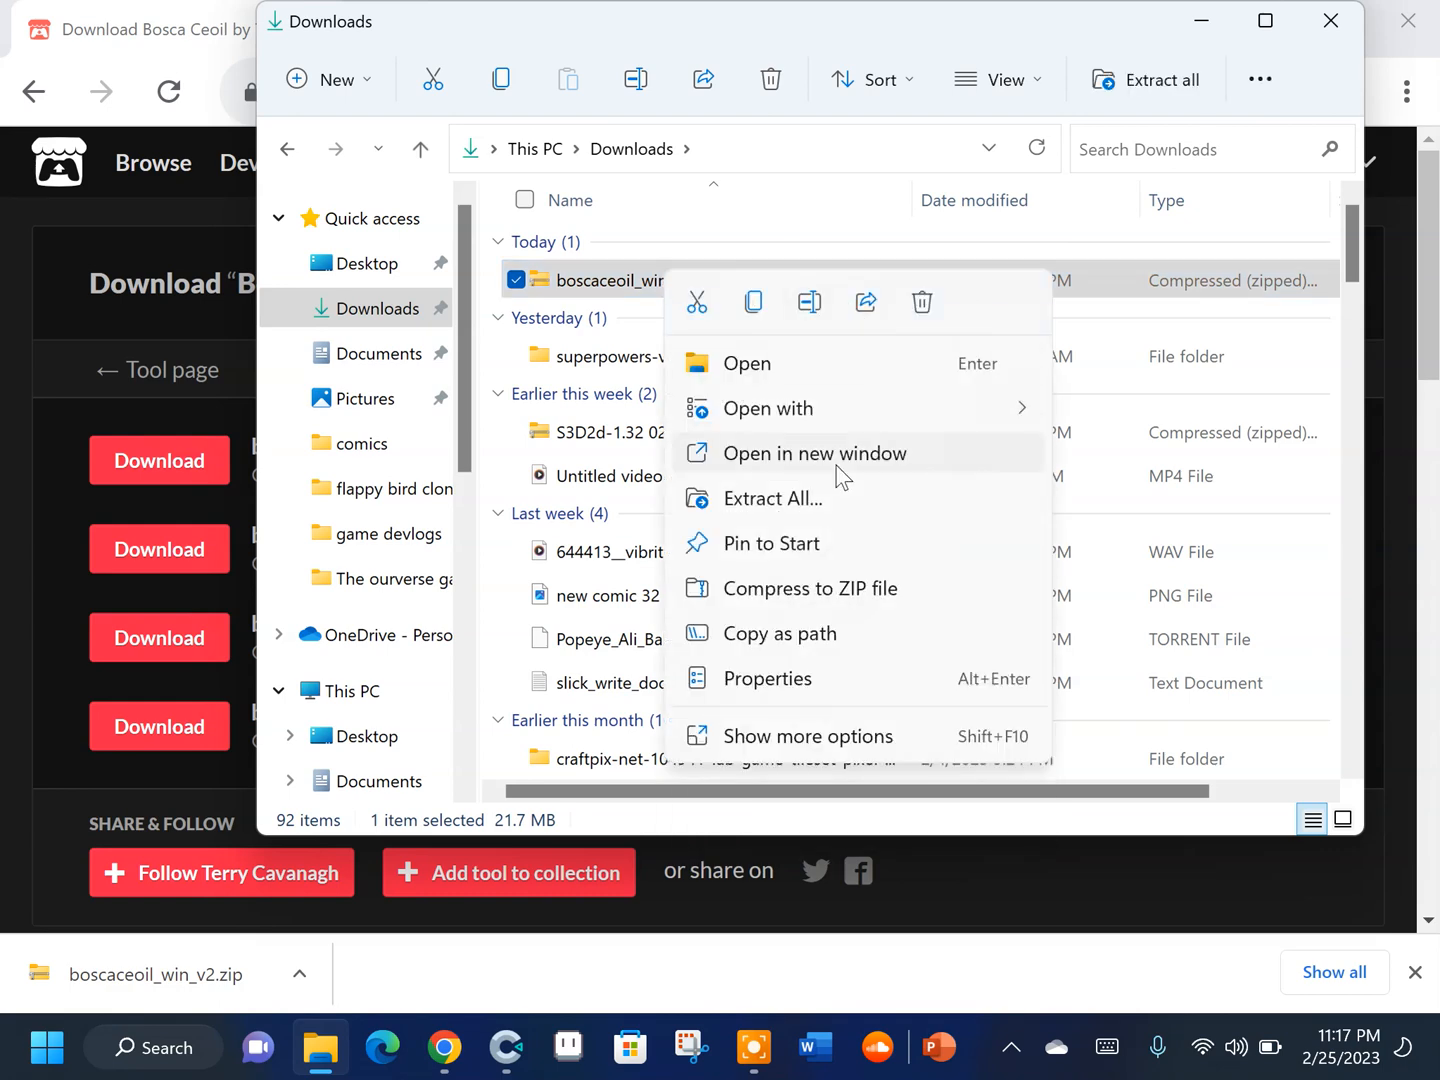
left_click(823, 490)
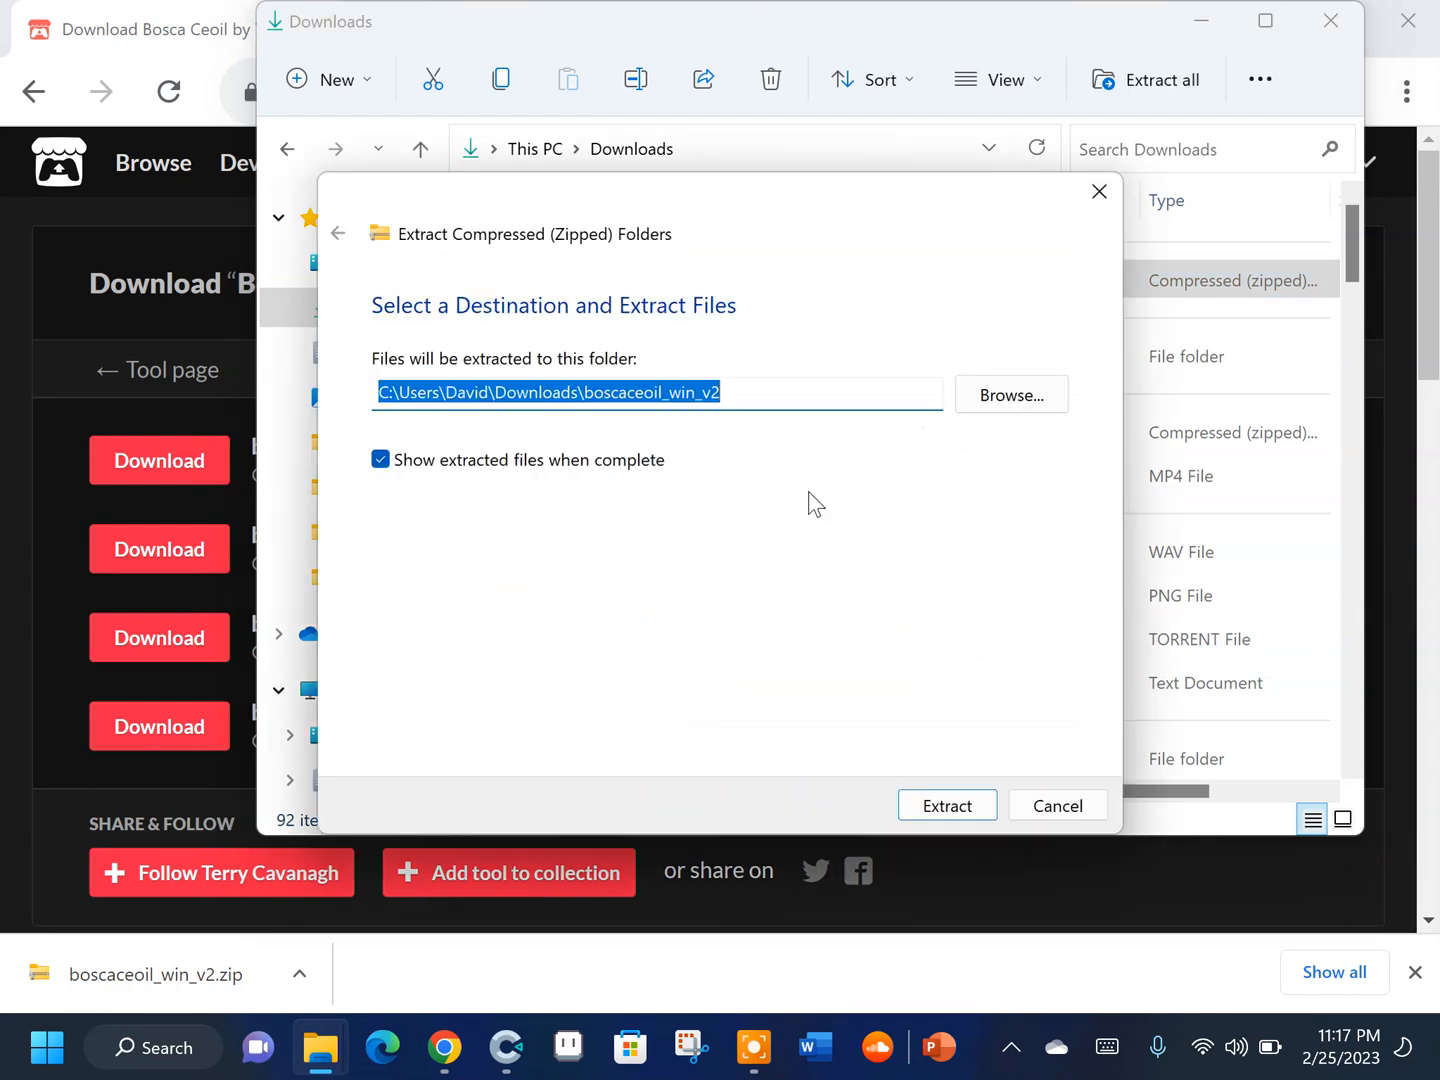
left_click(947, 806)
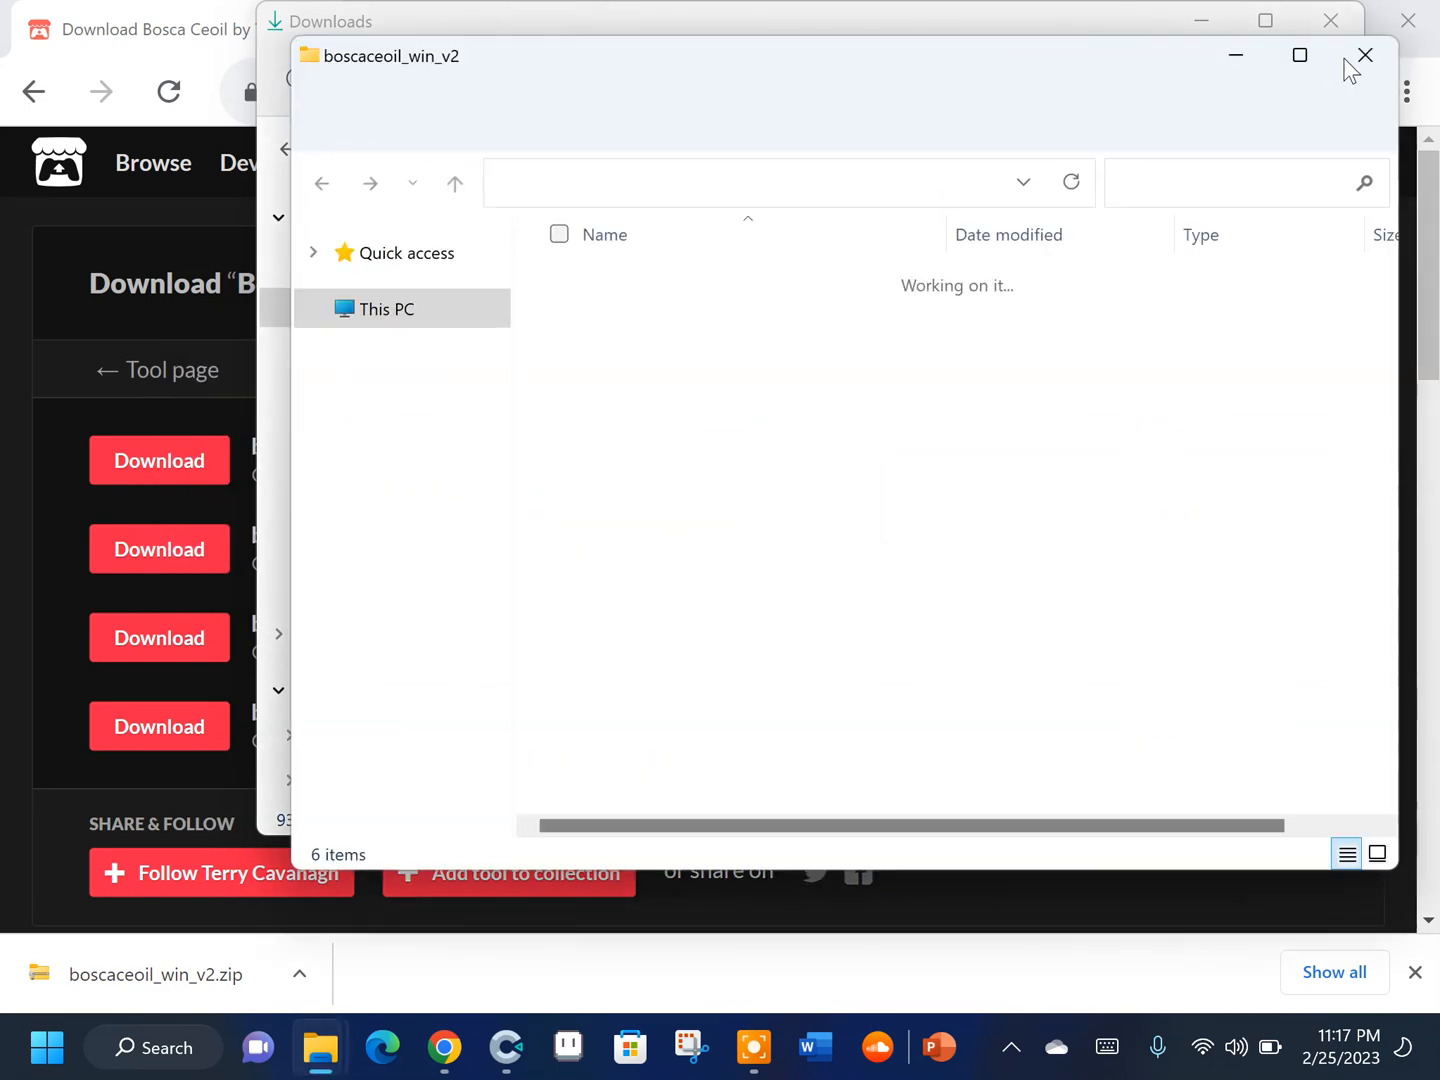
left_click(1346, 55)
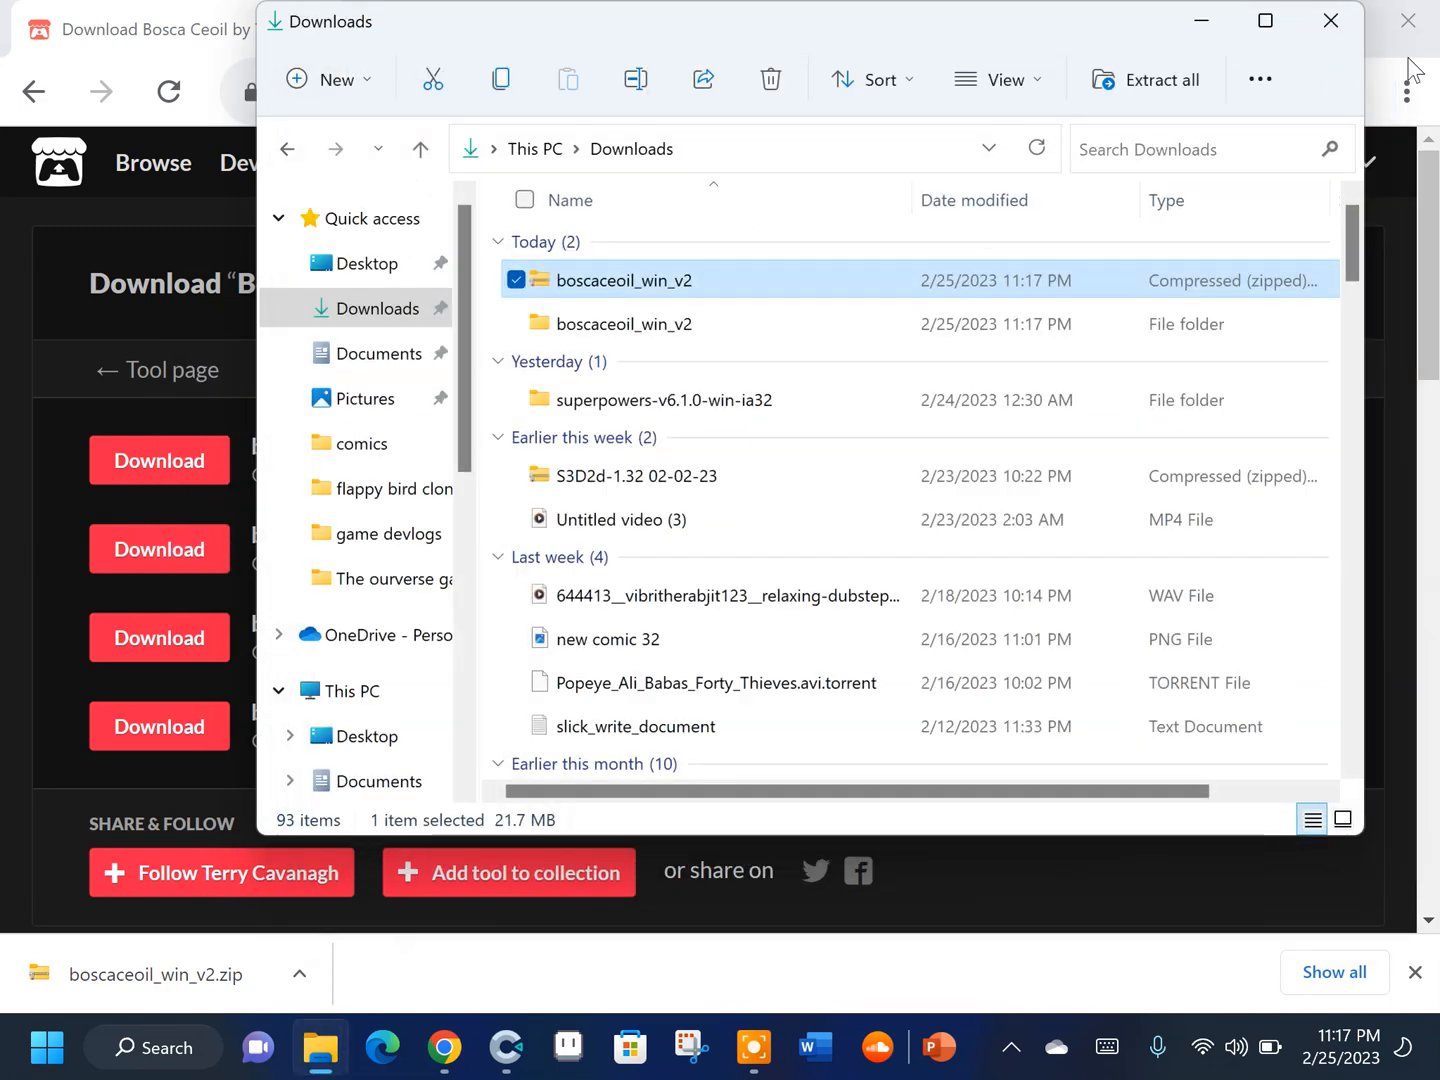
Close the browser and minimise Construct 3, leaving its New project dialog open
left_click(1406, 55)
left_click(1408, 18)
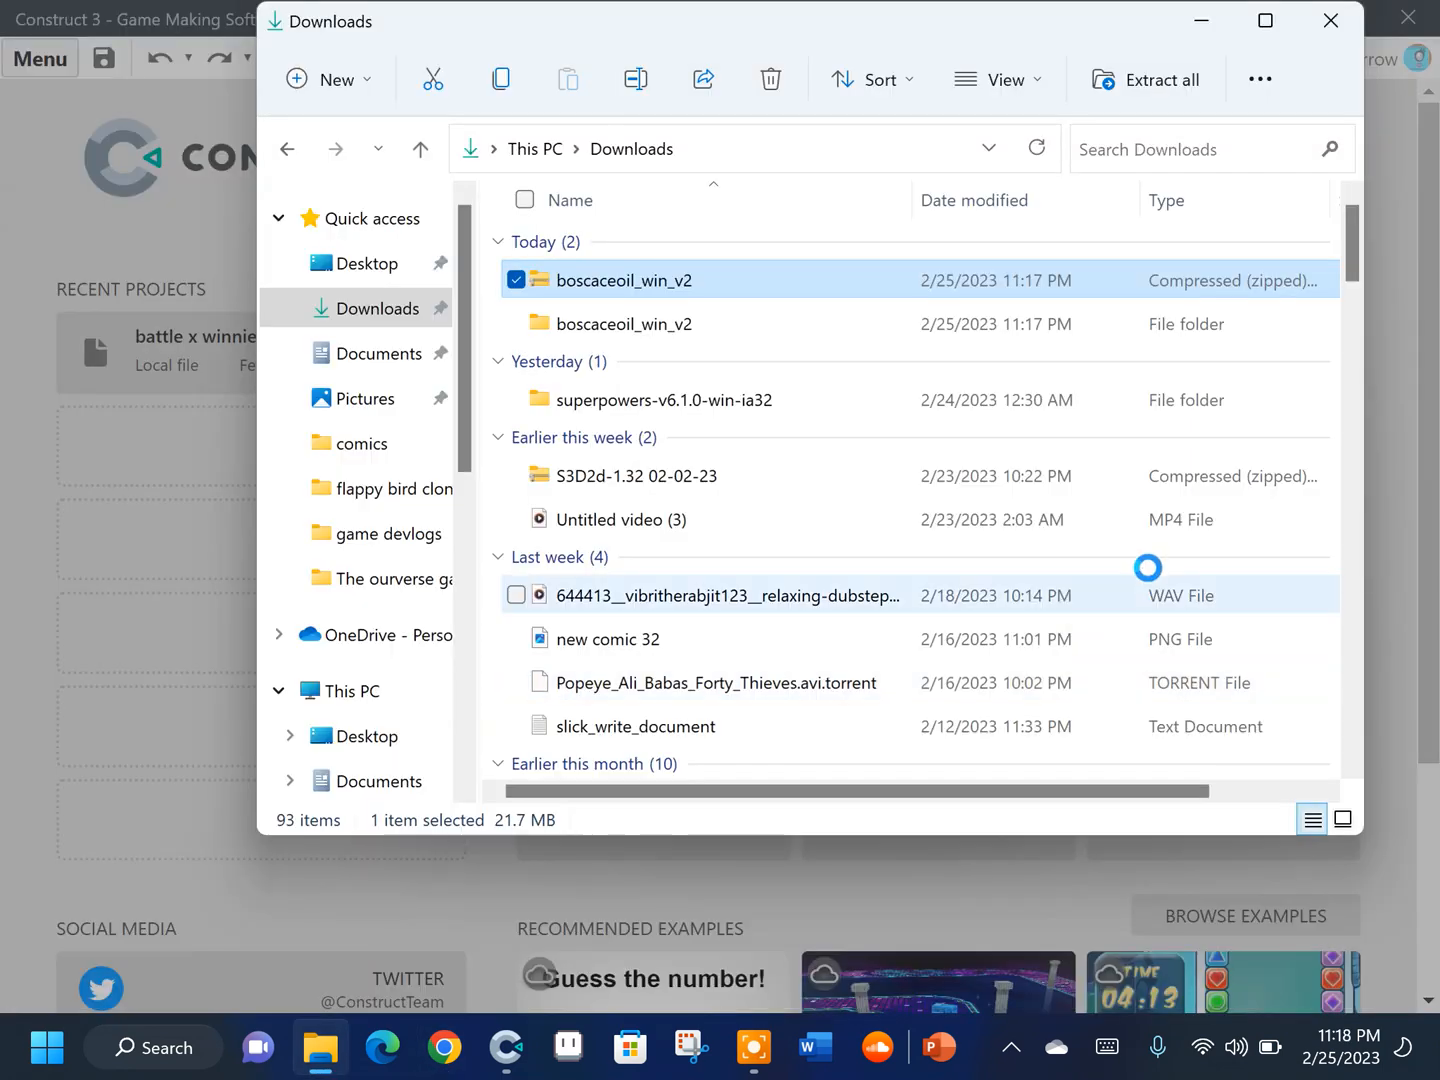
left_click(51, 144)
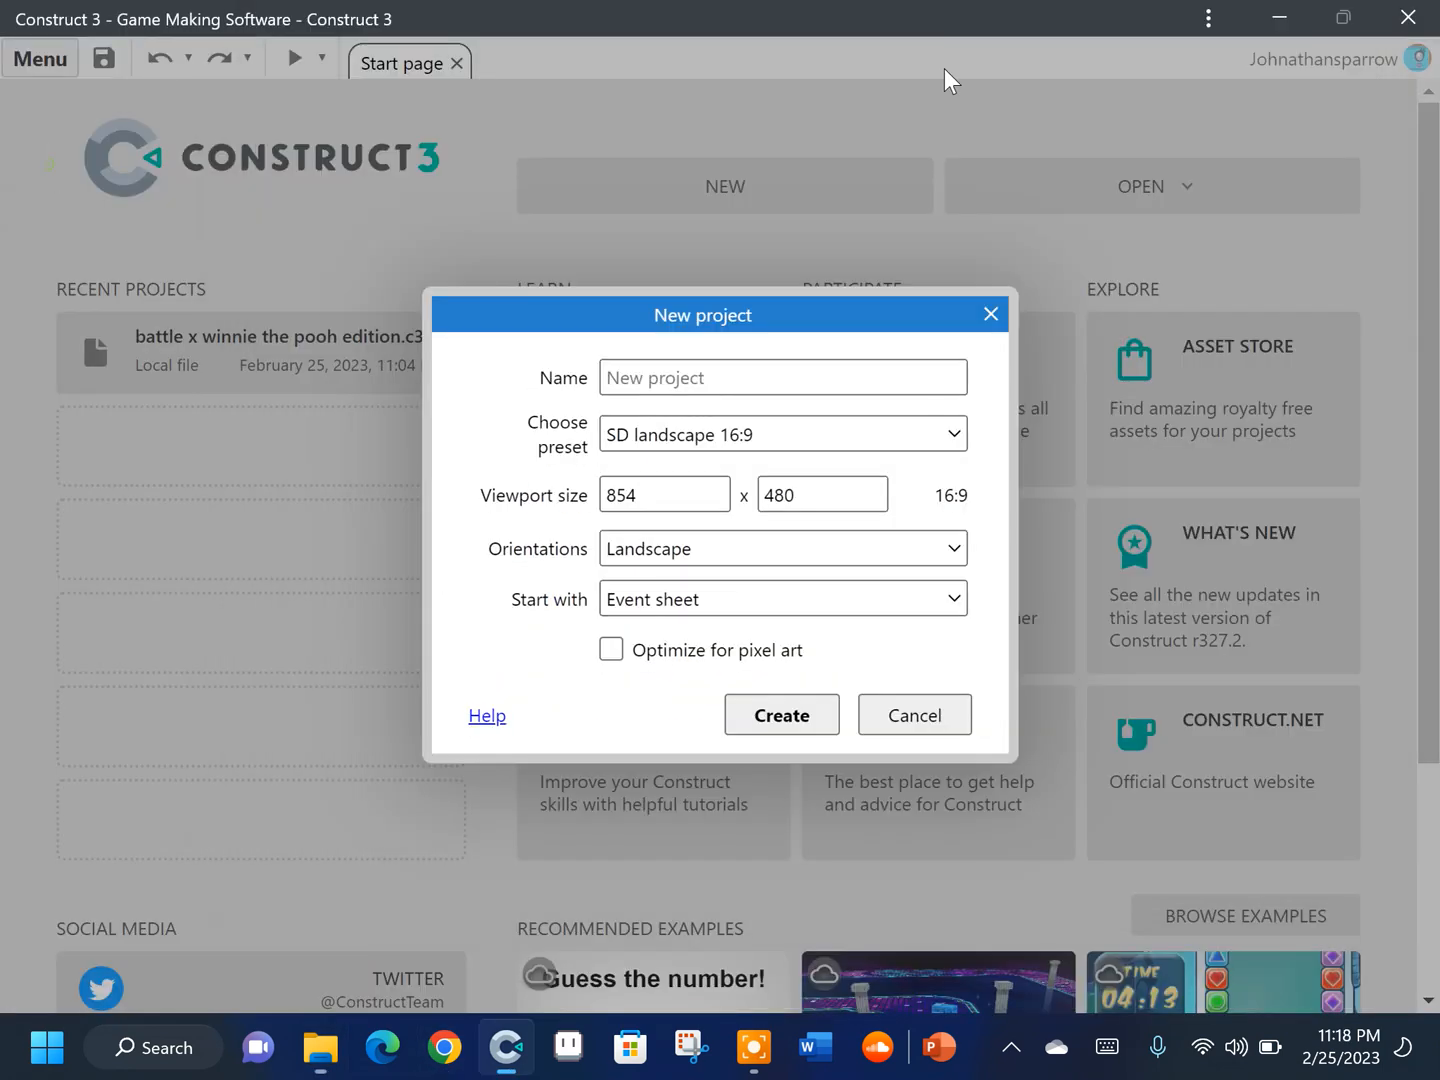
left_click(1280, 17)
Launch Bosca Ceoil from the extracted boscaceoil_win_v2 folder, maximise its window and decline the quick introduction
left_click(632, 322)
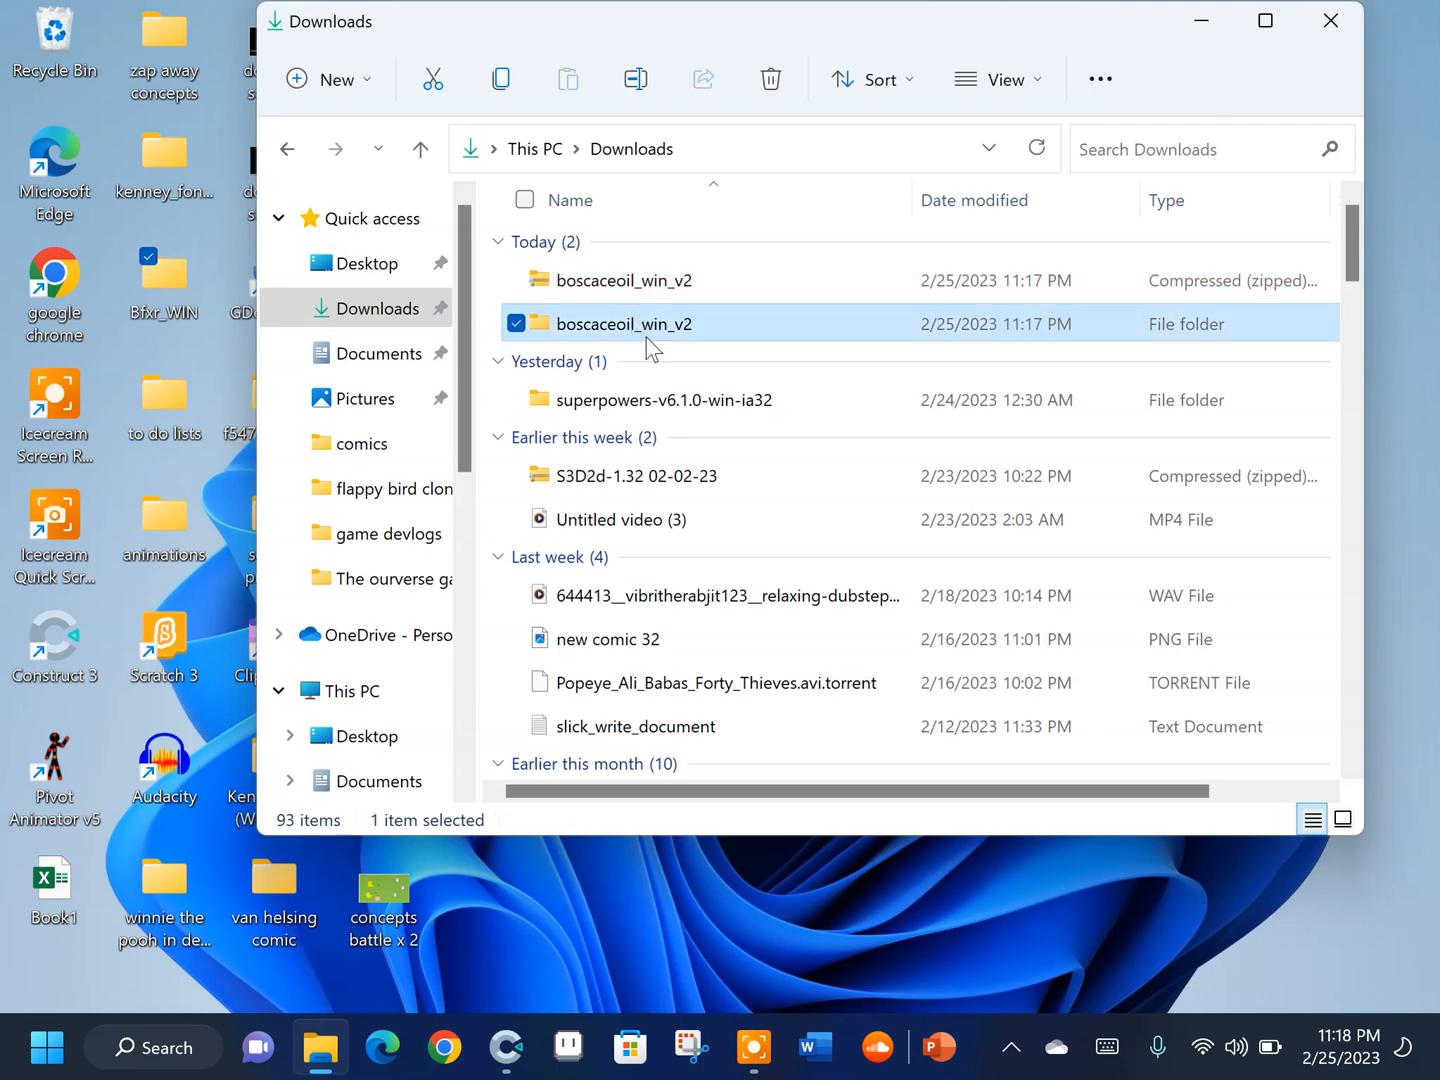
double_click(650, 335)
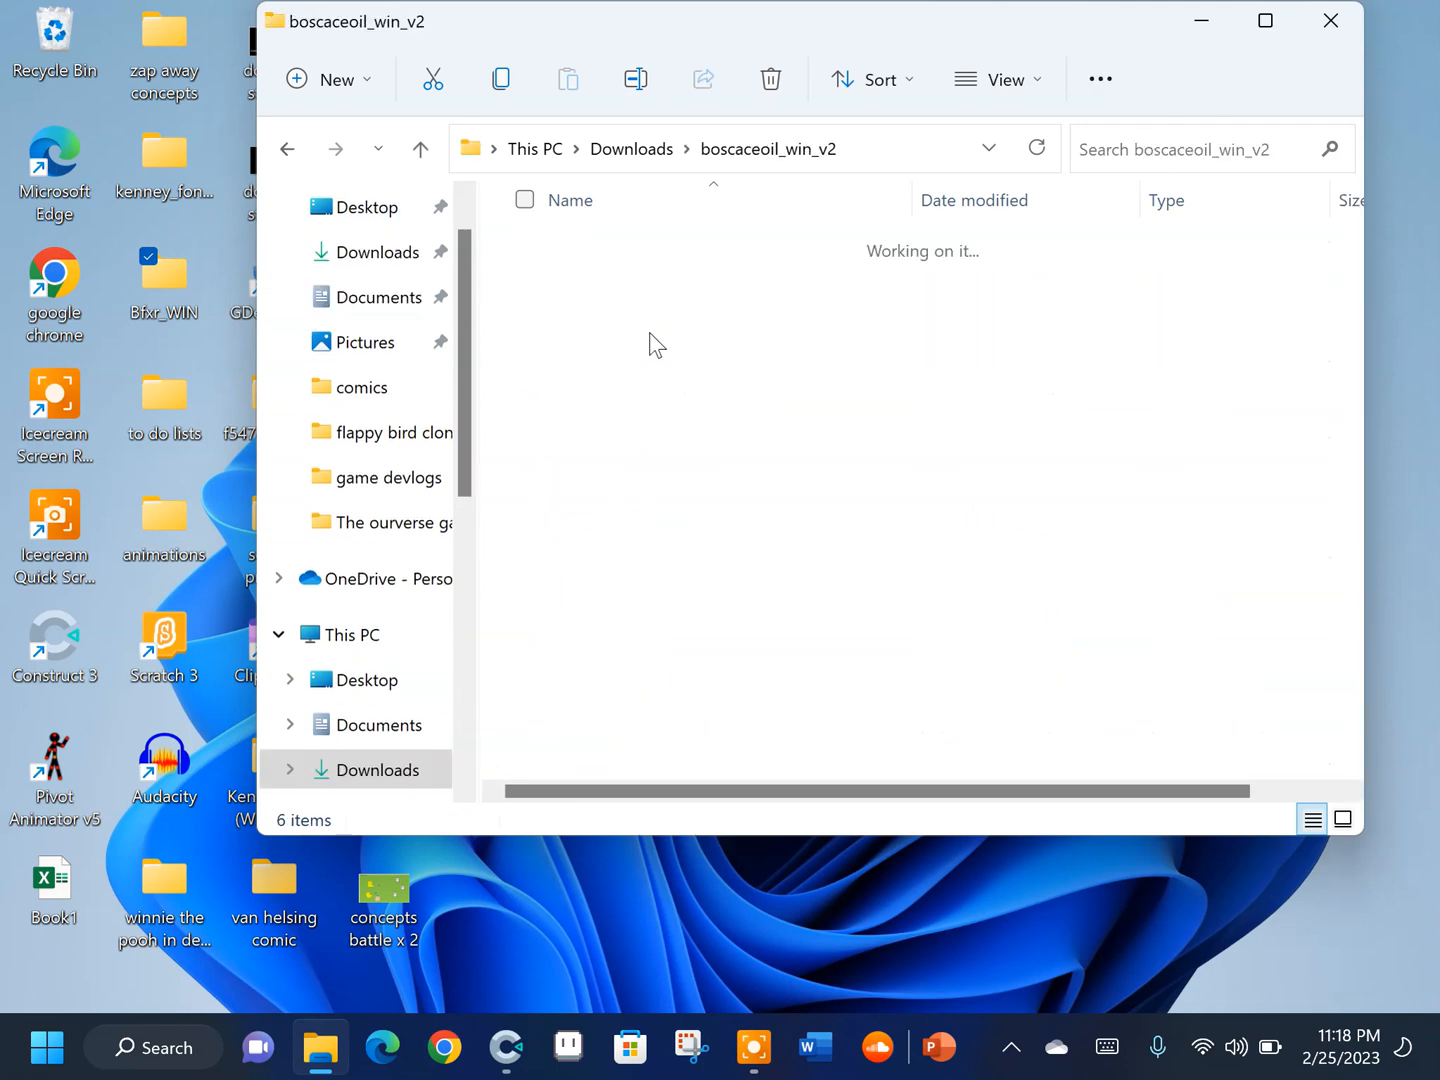
double_click(674, 389)
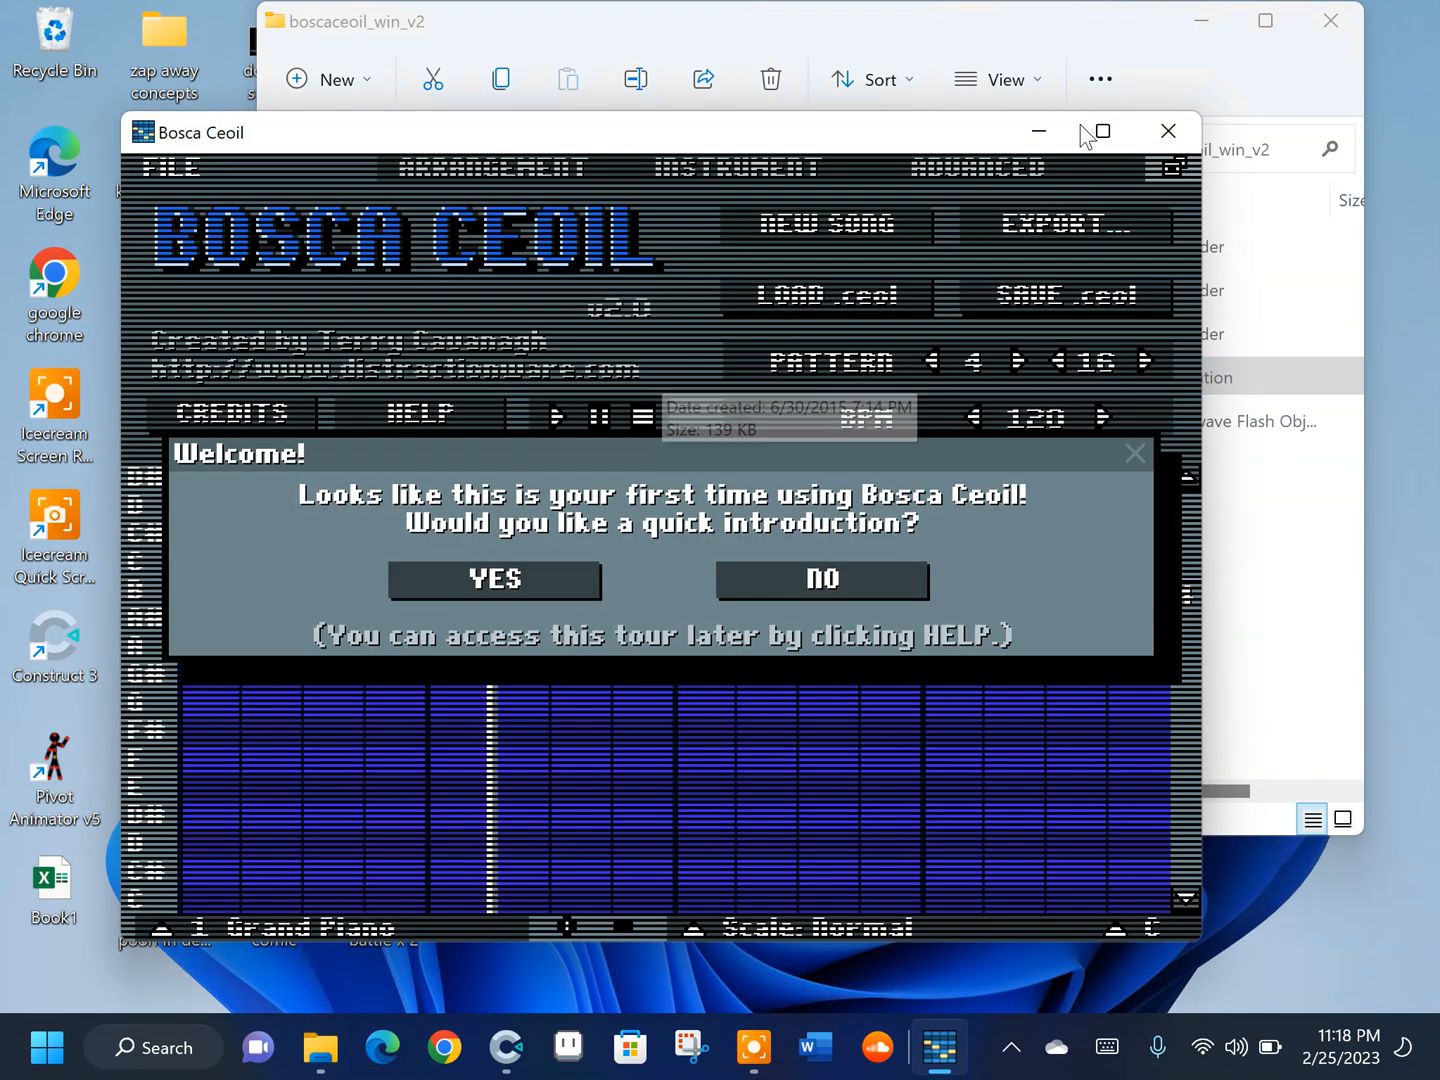
left_click(1103, 130)
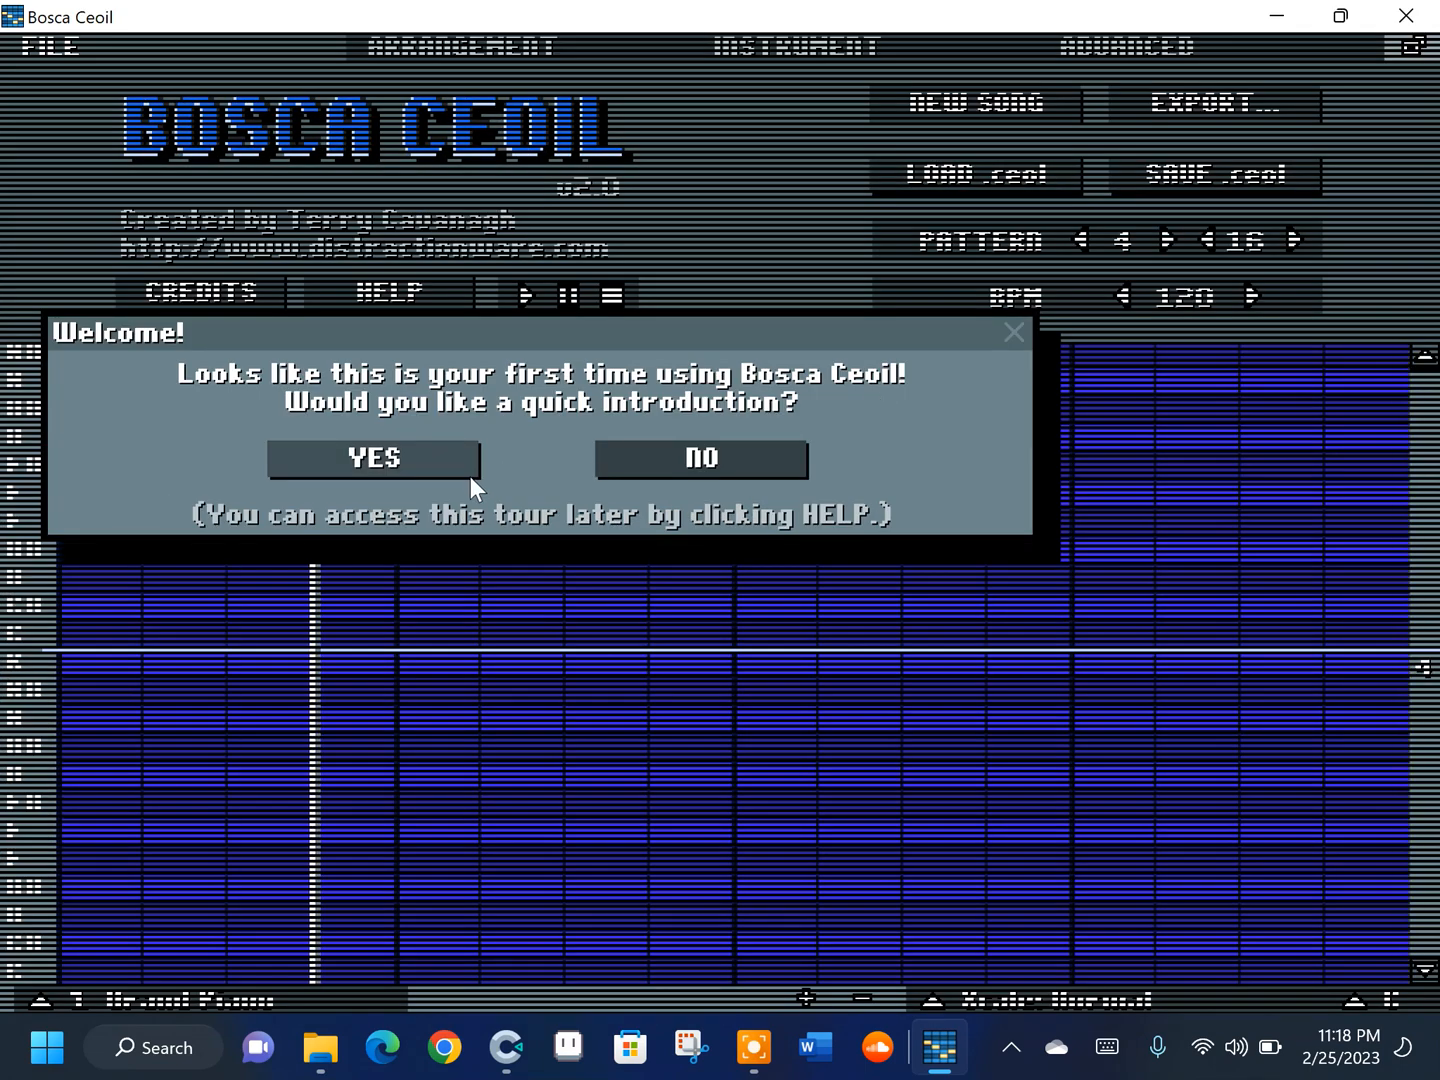
left_click(694, 466)
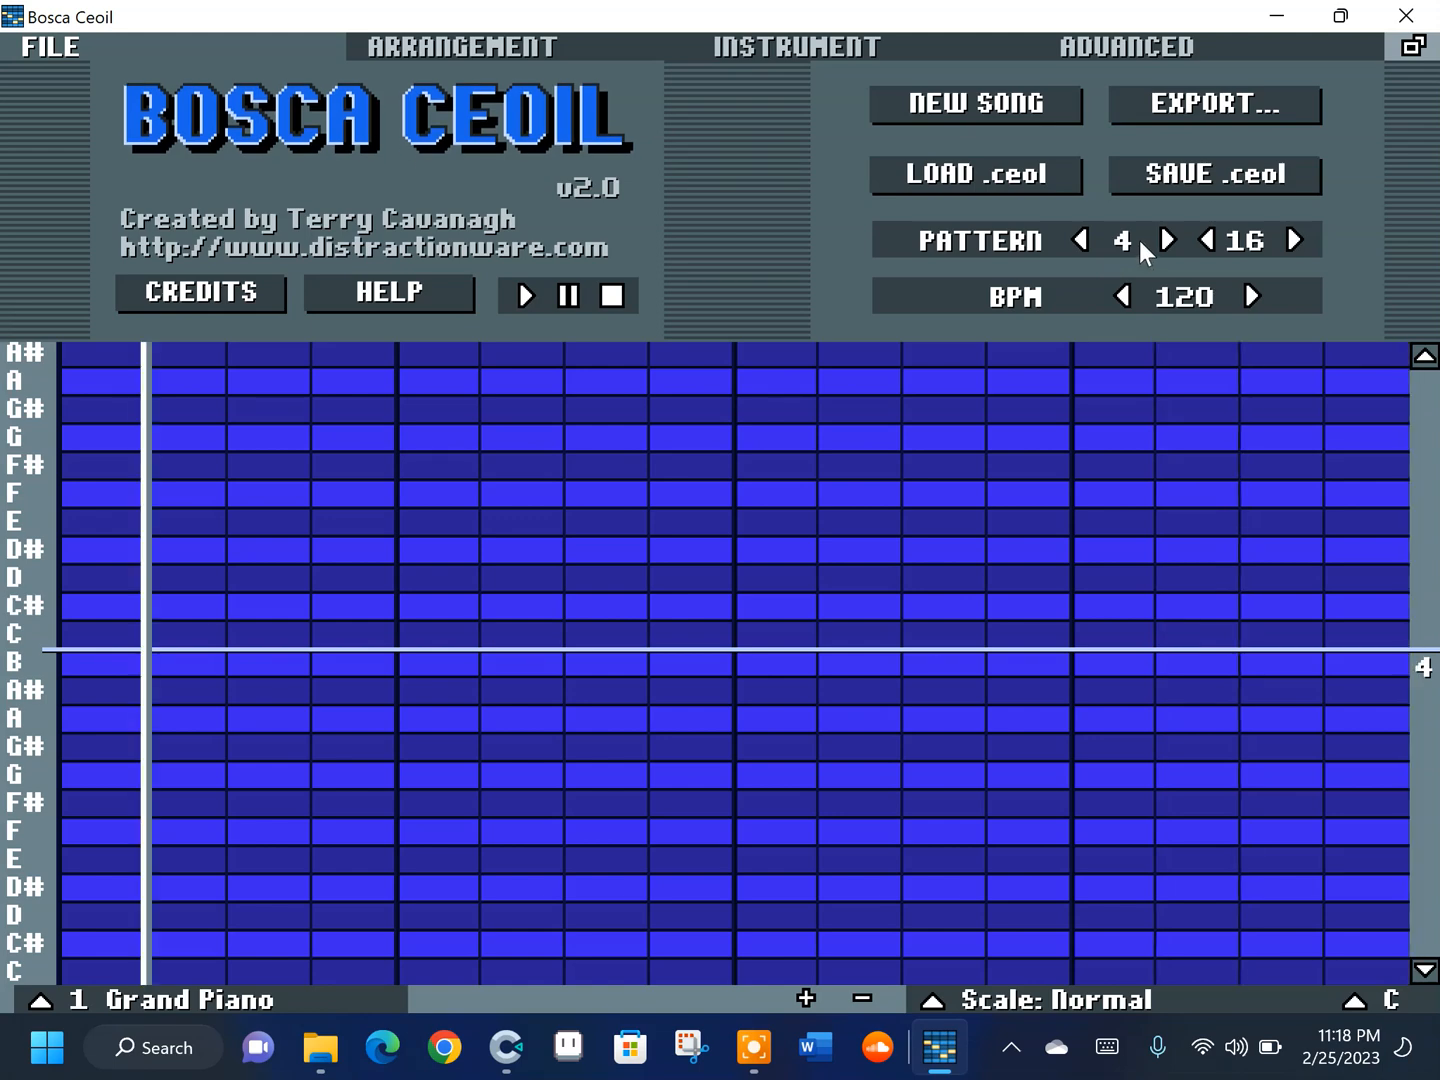
Place a descending run of upper-octave notes F#, E, D# and C# in the first four columns of the grid
left_click(104, 466)
left_click(335, 606)
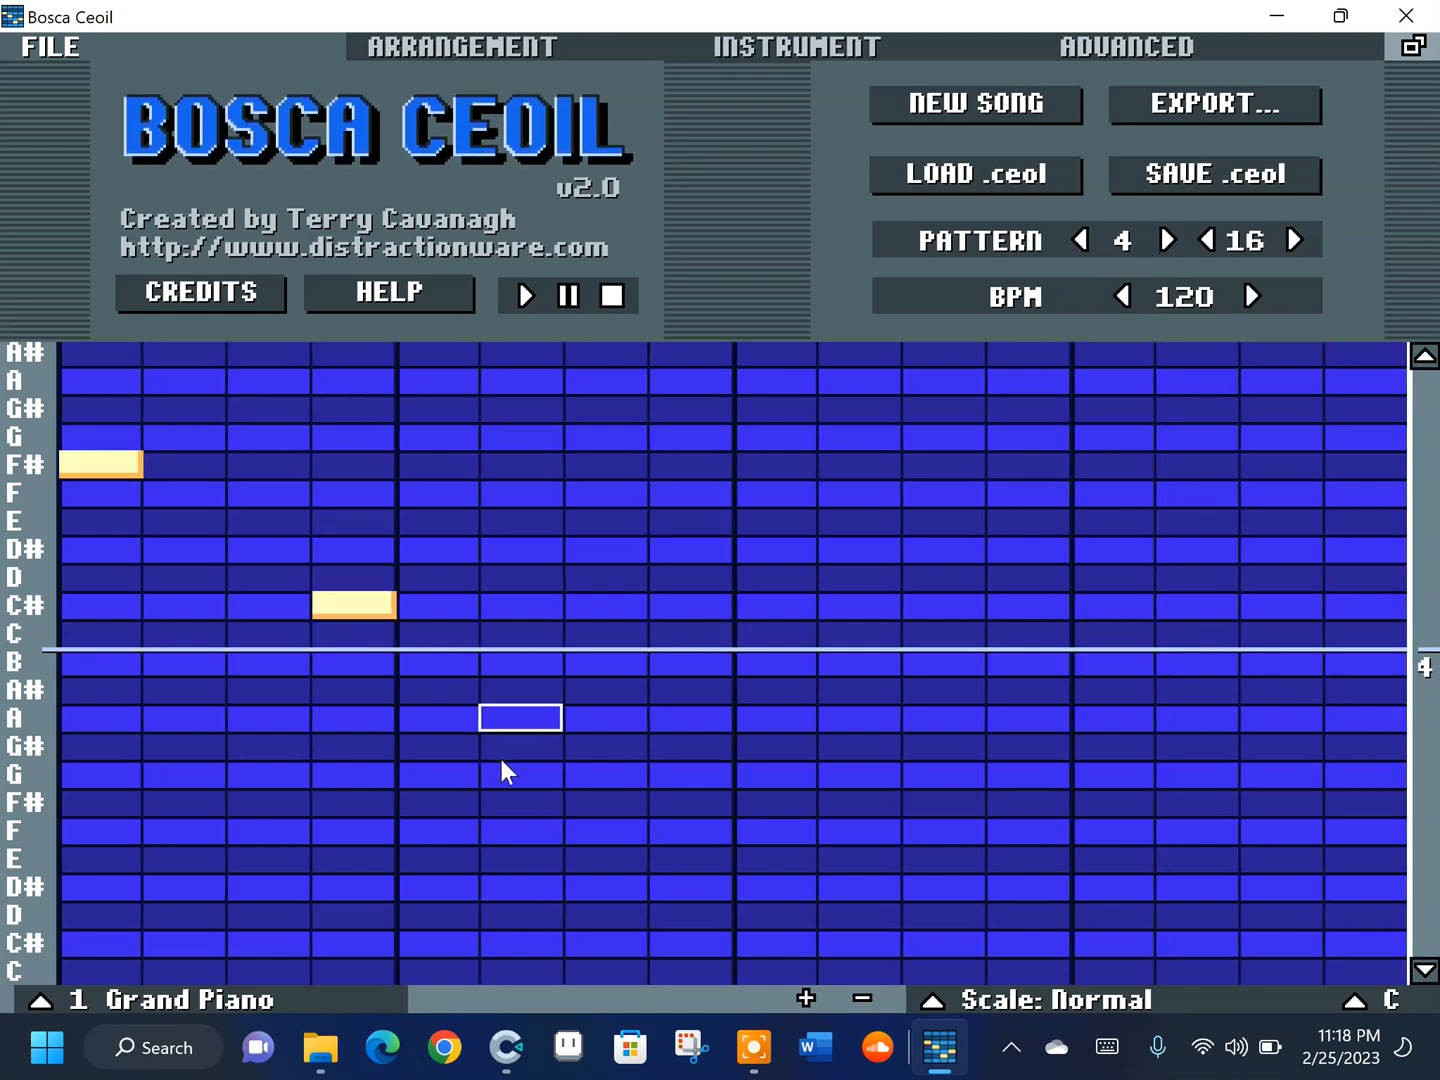
left_click(201, 522)
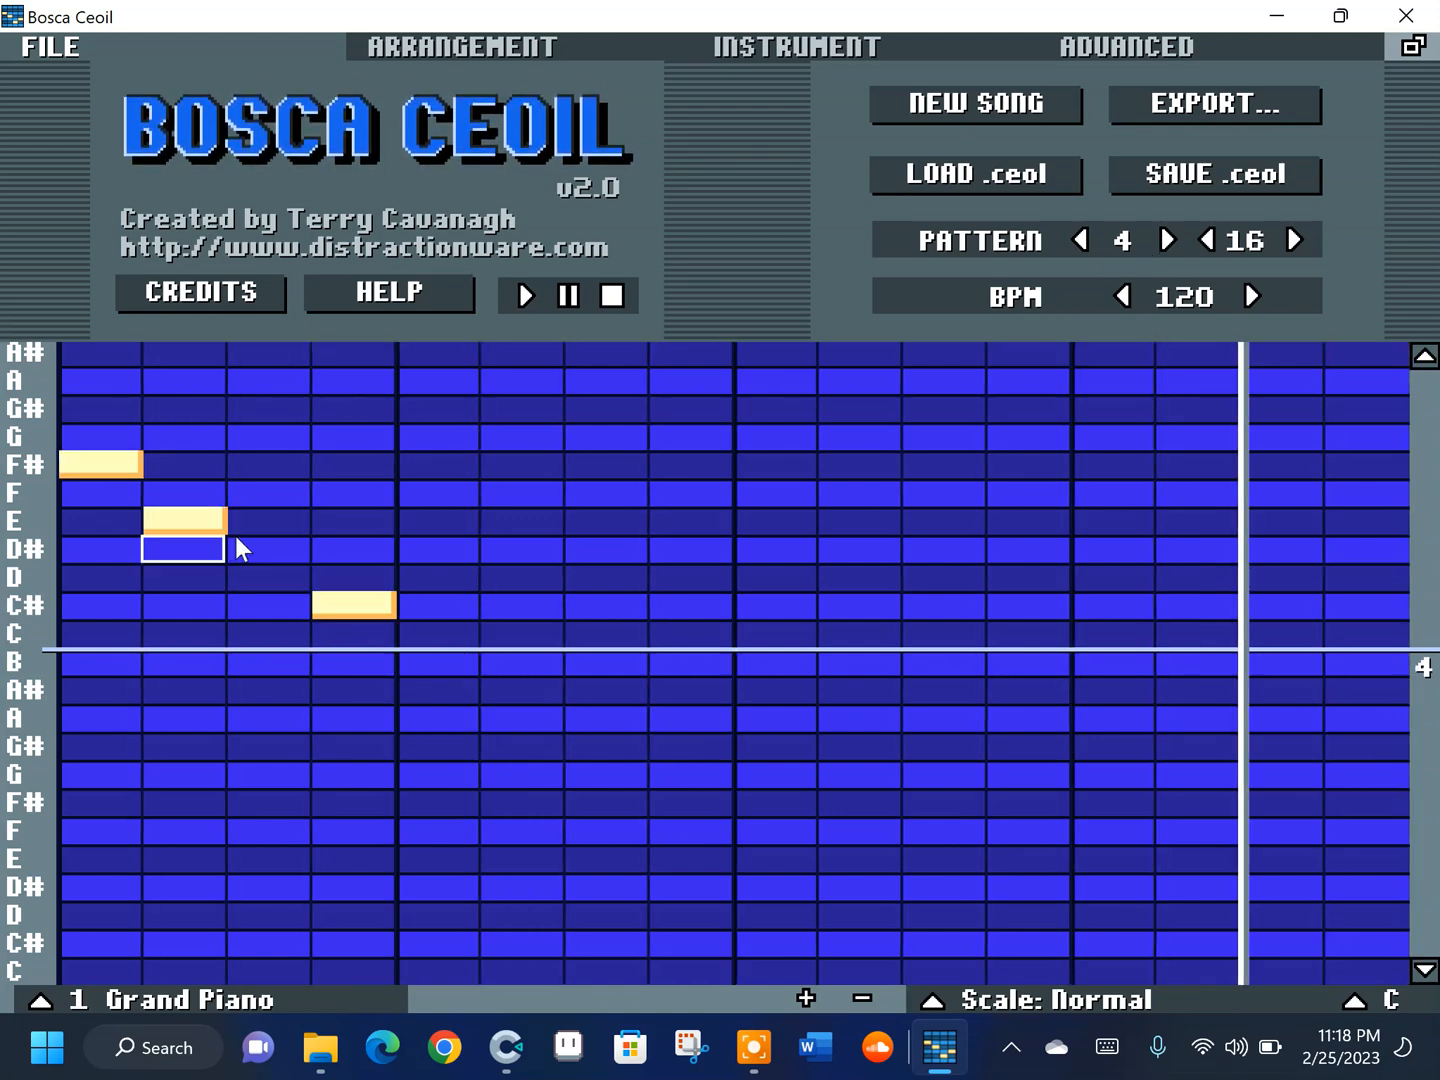
left_click(262, 550)
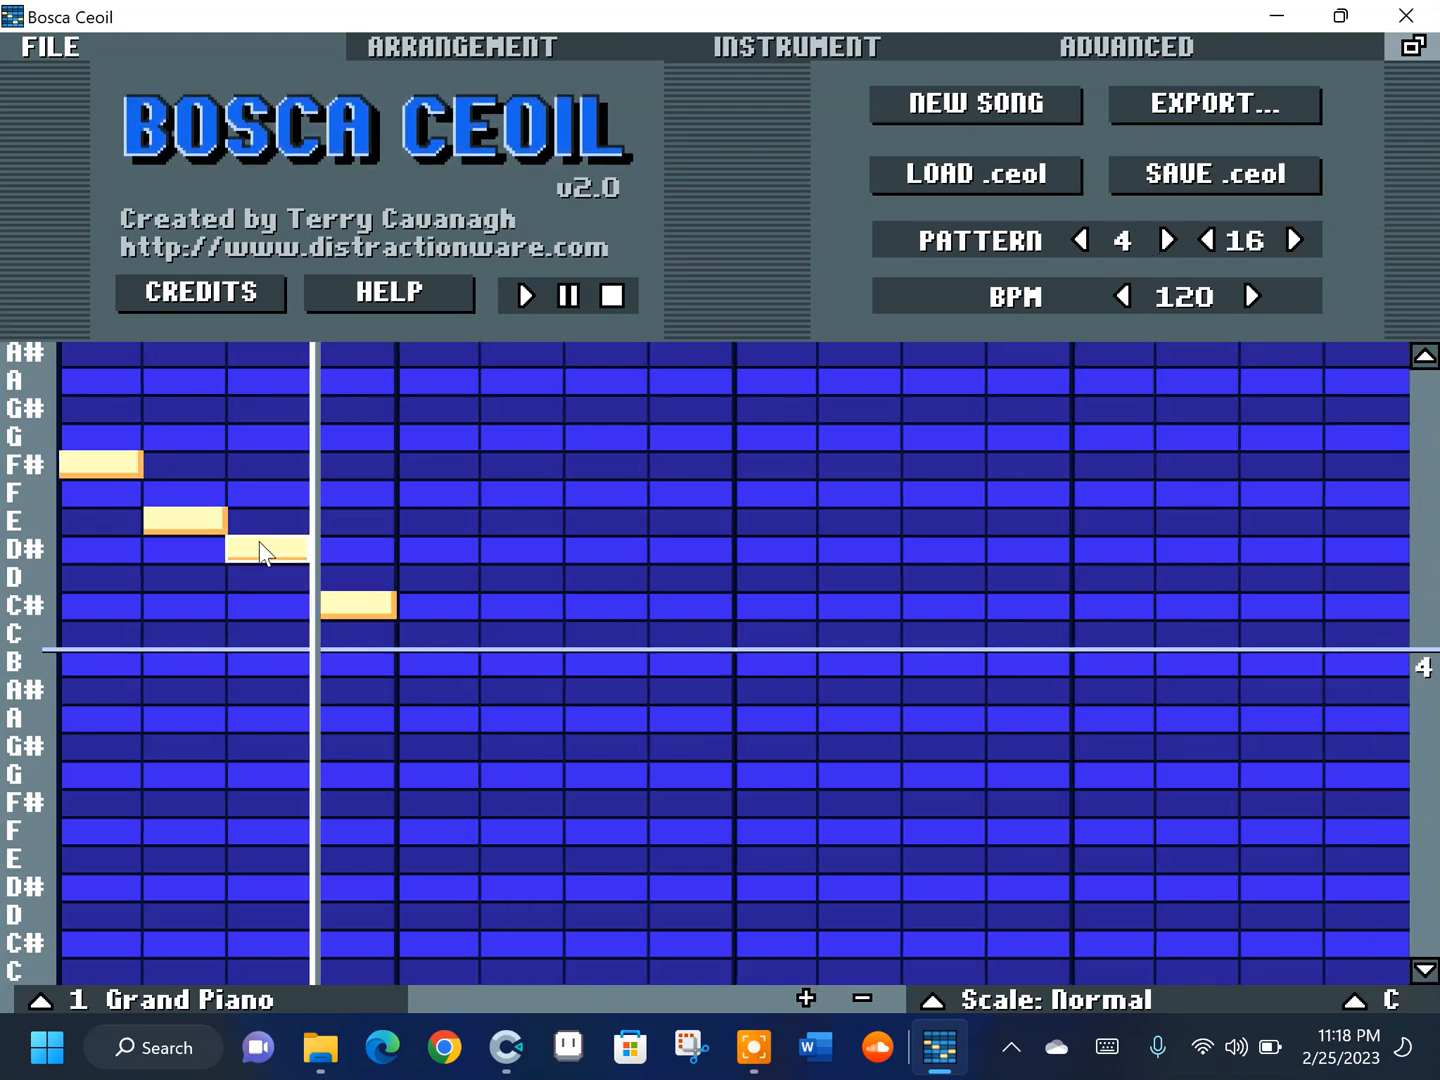
Add a second line above the descending run: G# in column 1, G# and A in column 2, G in column 3, F# in column 4
left_click(390, 468)
left_click(257, 434)
left_click(201, 408)
left_click(184, 380)
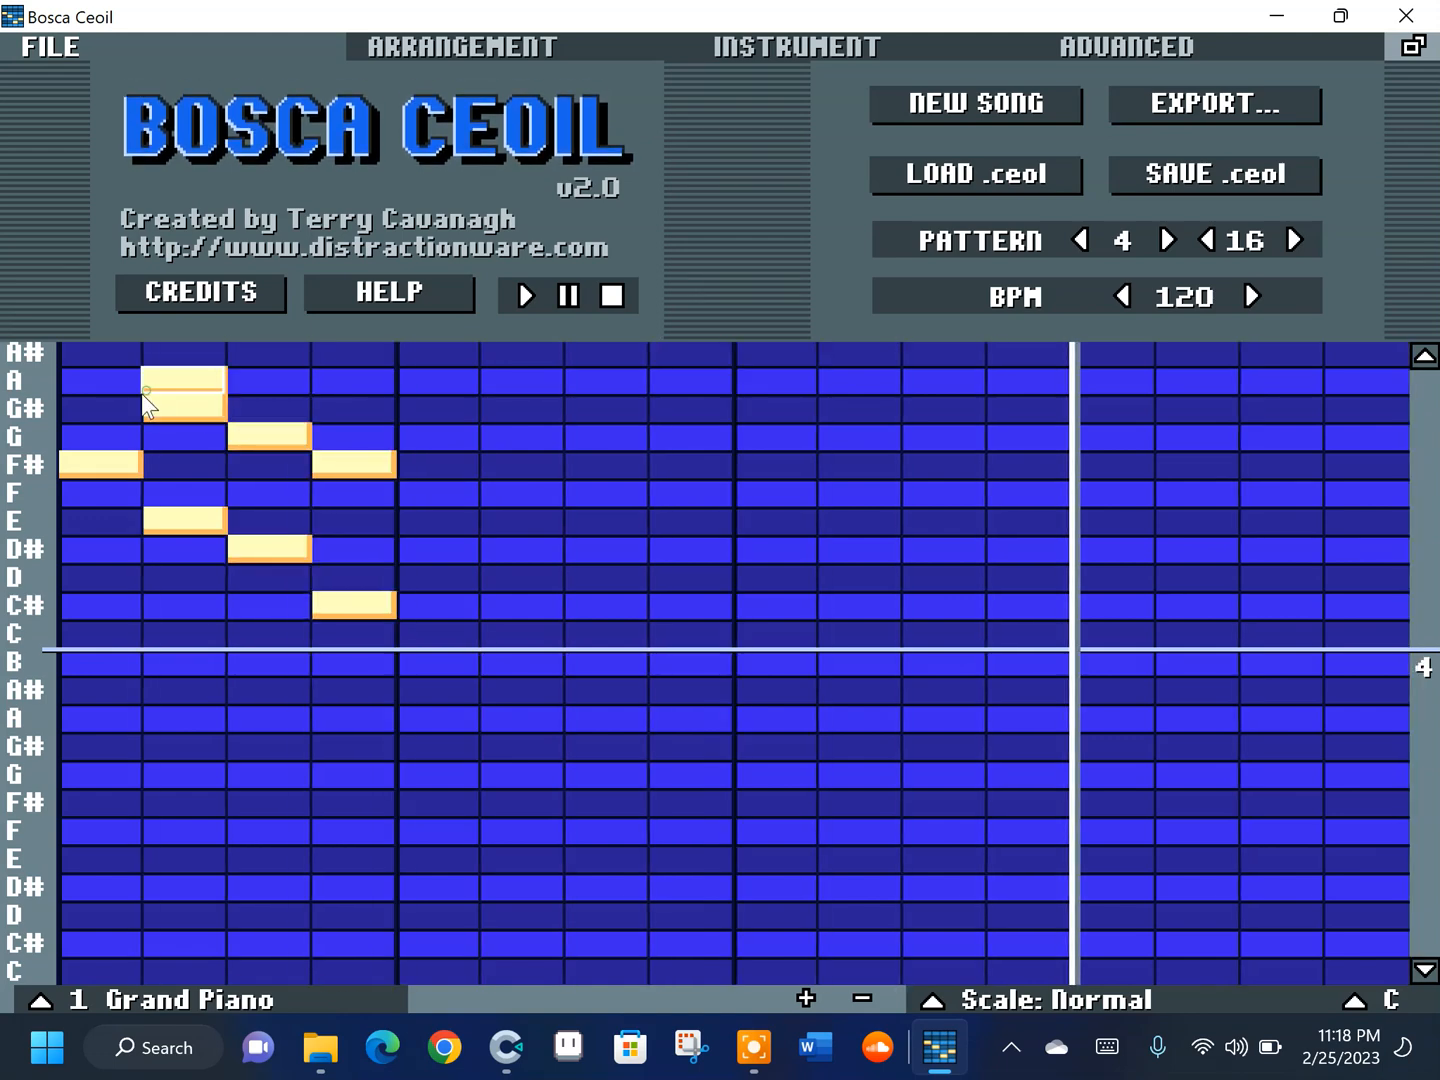
left_click(112, 406)
Add B in column 5, upper C and lower A in column 7, and lower A and upper C# in column 9
left_click(437, 662)
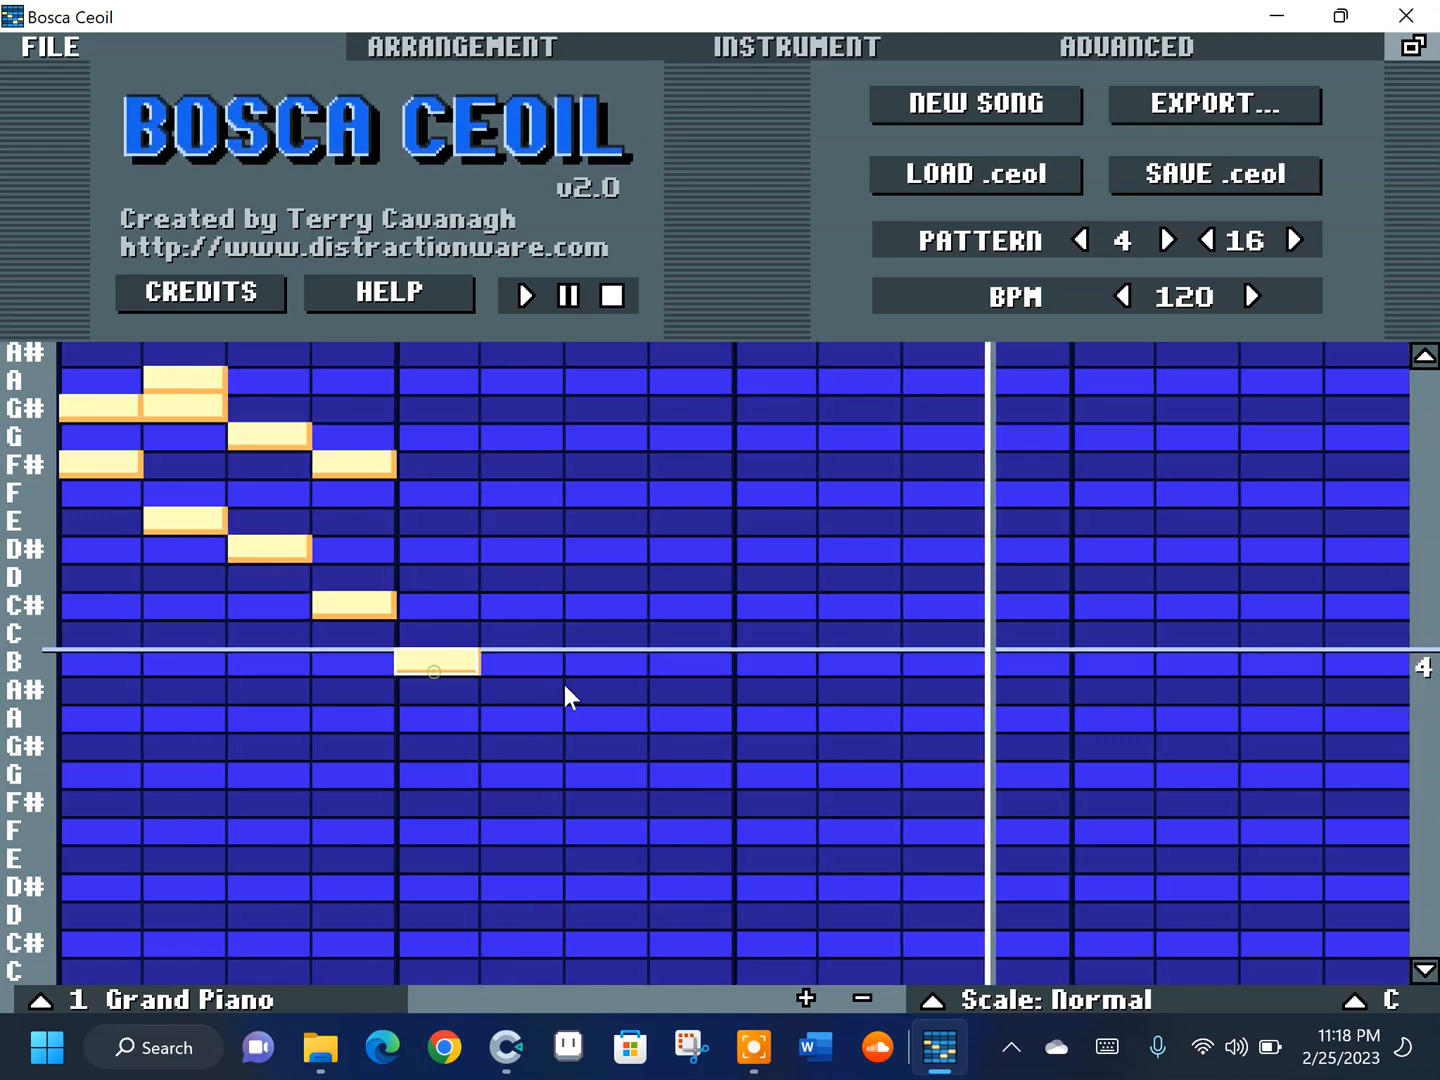
left_click(599, 633)
left_click(599, 718)
left_click(775, 718)
left_click(777, 606)
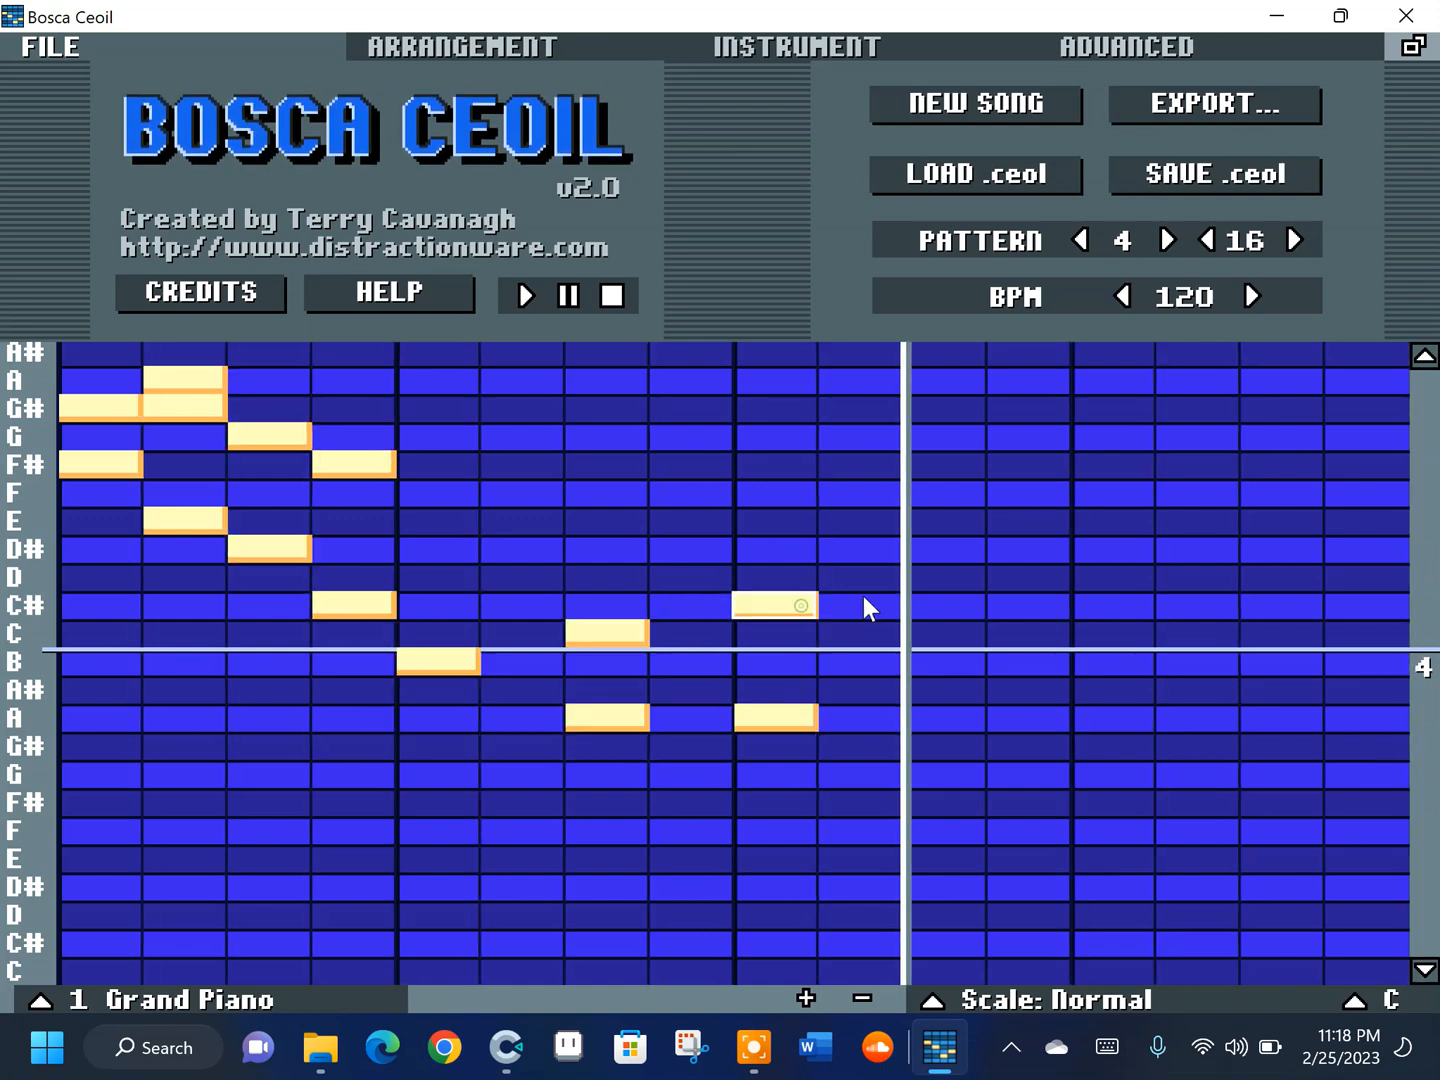
Add D# in column 11, B in column 12 and E in columns 13 to 15, removing the extra D# from column 15
left_click(944, 548)
left_click(1000, 661)
left_click_drag(1141, 521, 1276, 546)
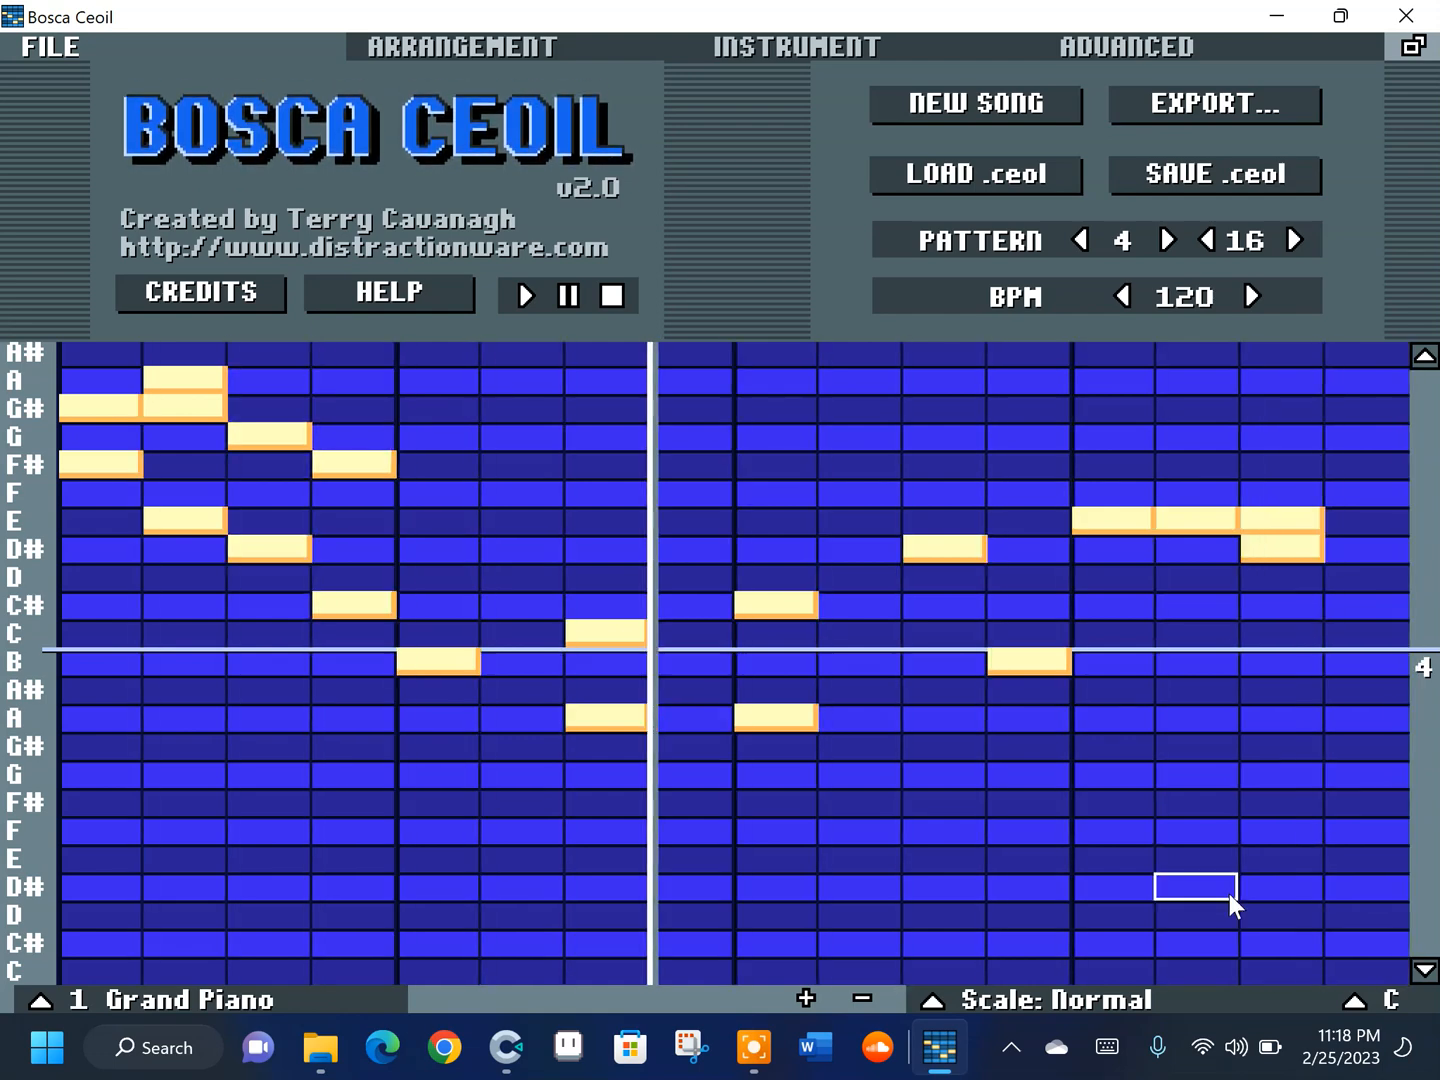
right_click(1272, 549)
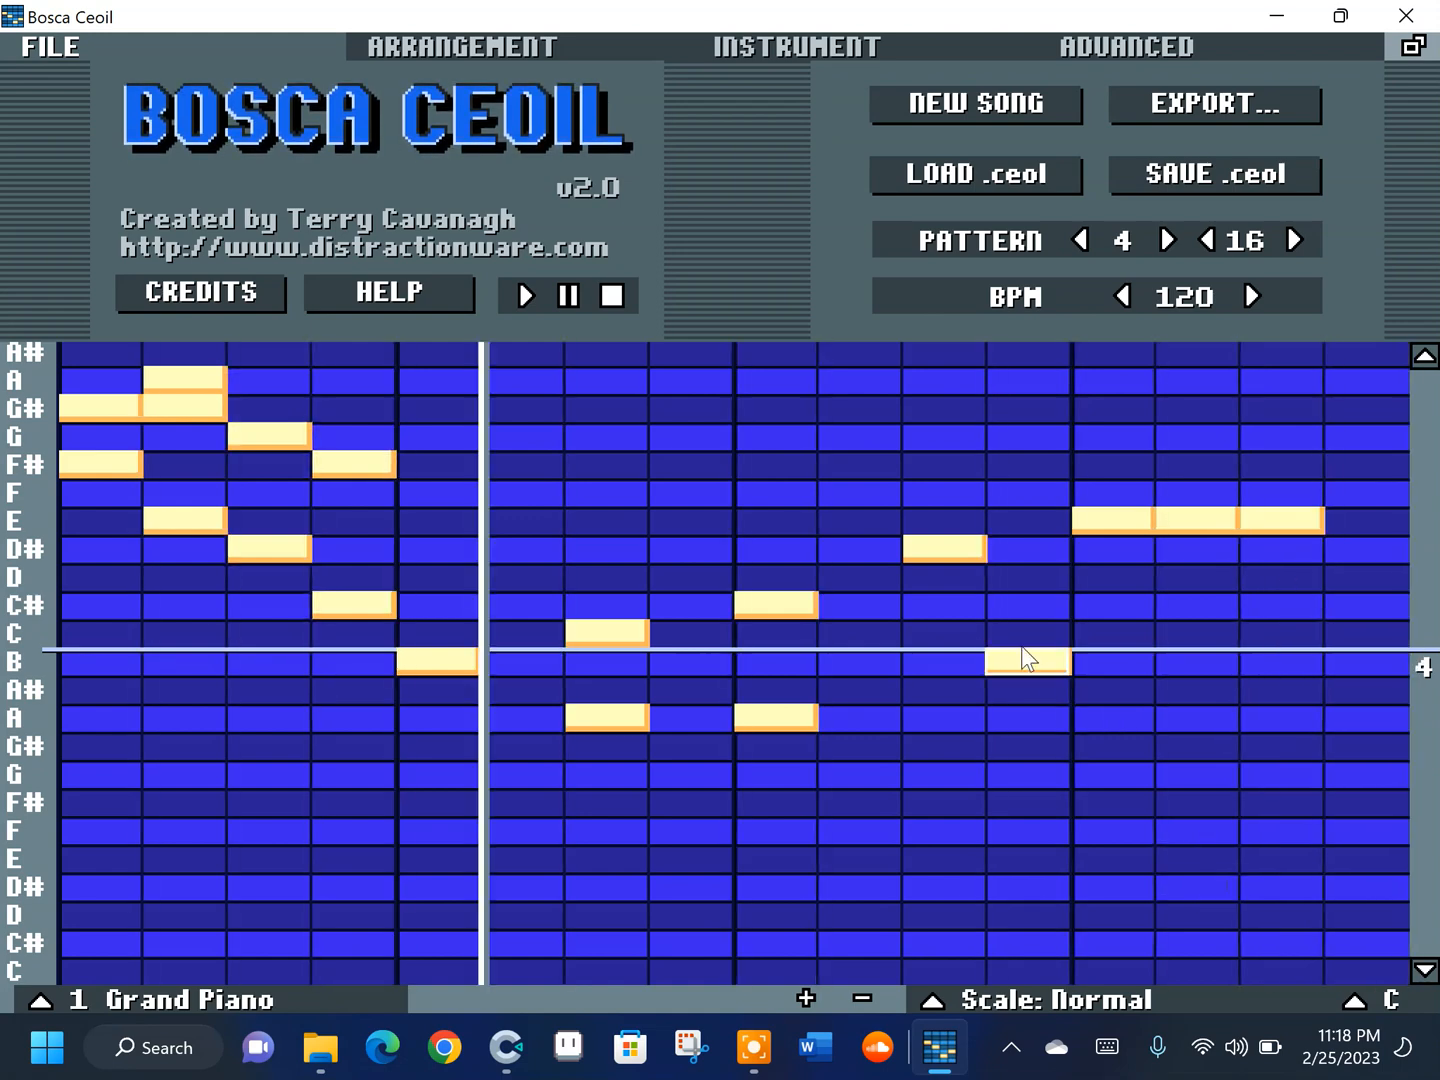
Fill in the lower line with A# in columns 6, 8 and 11 and B in column 10
left_click(911, 689)
left_click(872, 676)
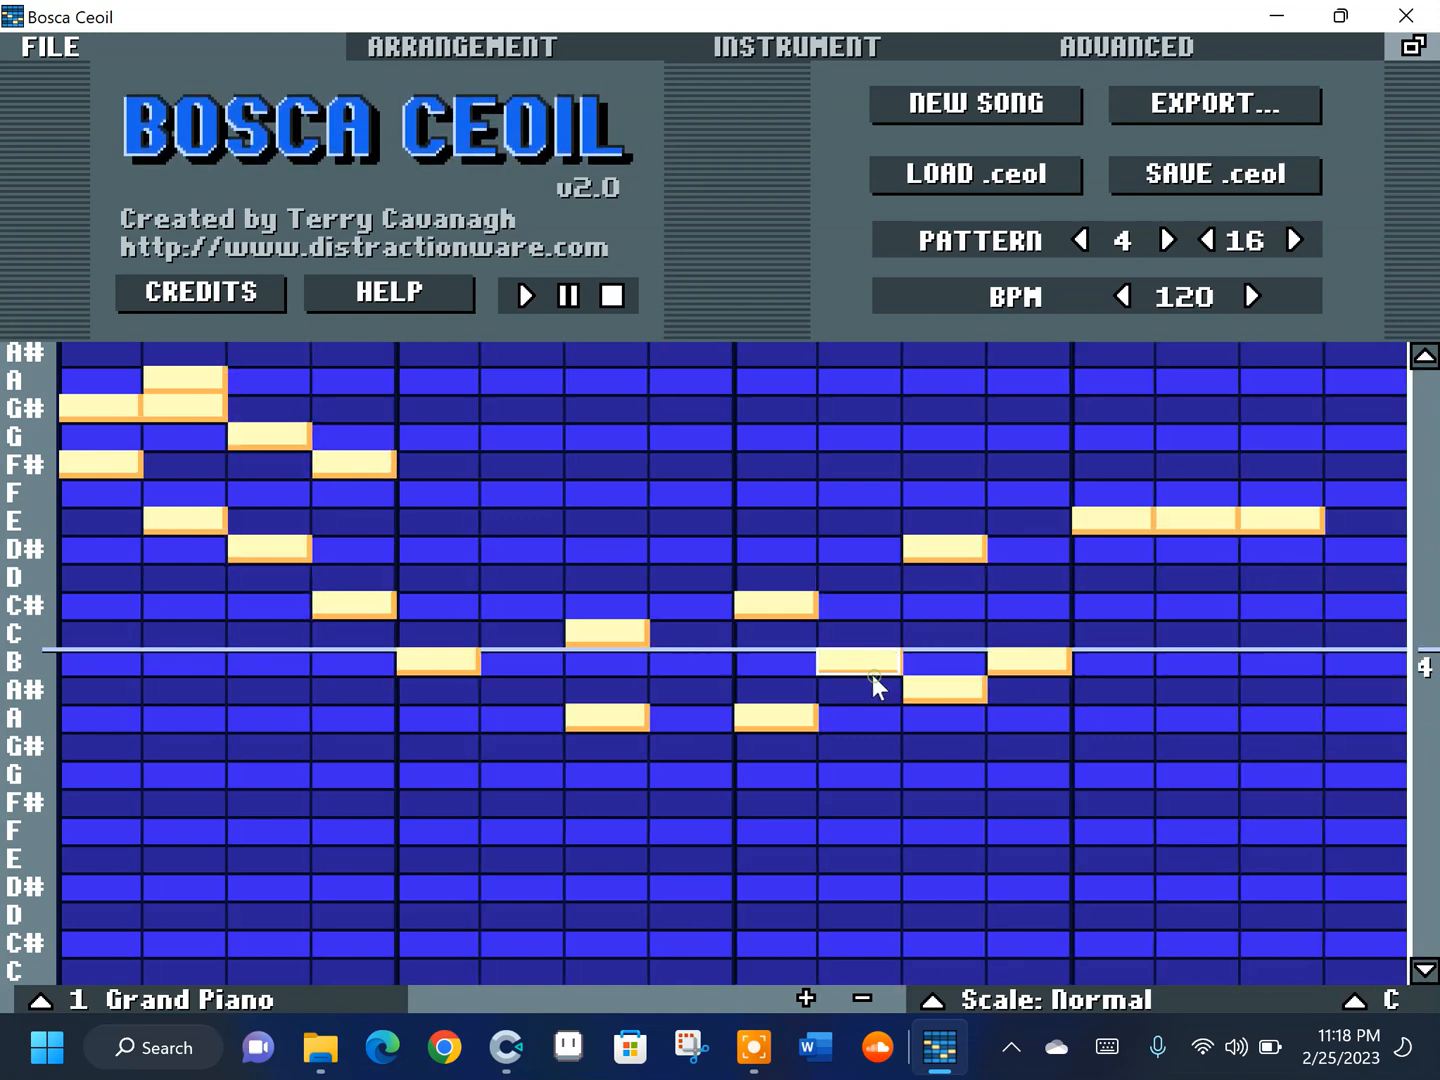
left_click(667, 692)
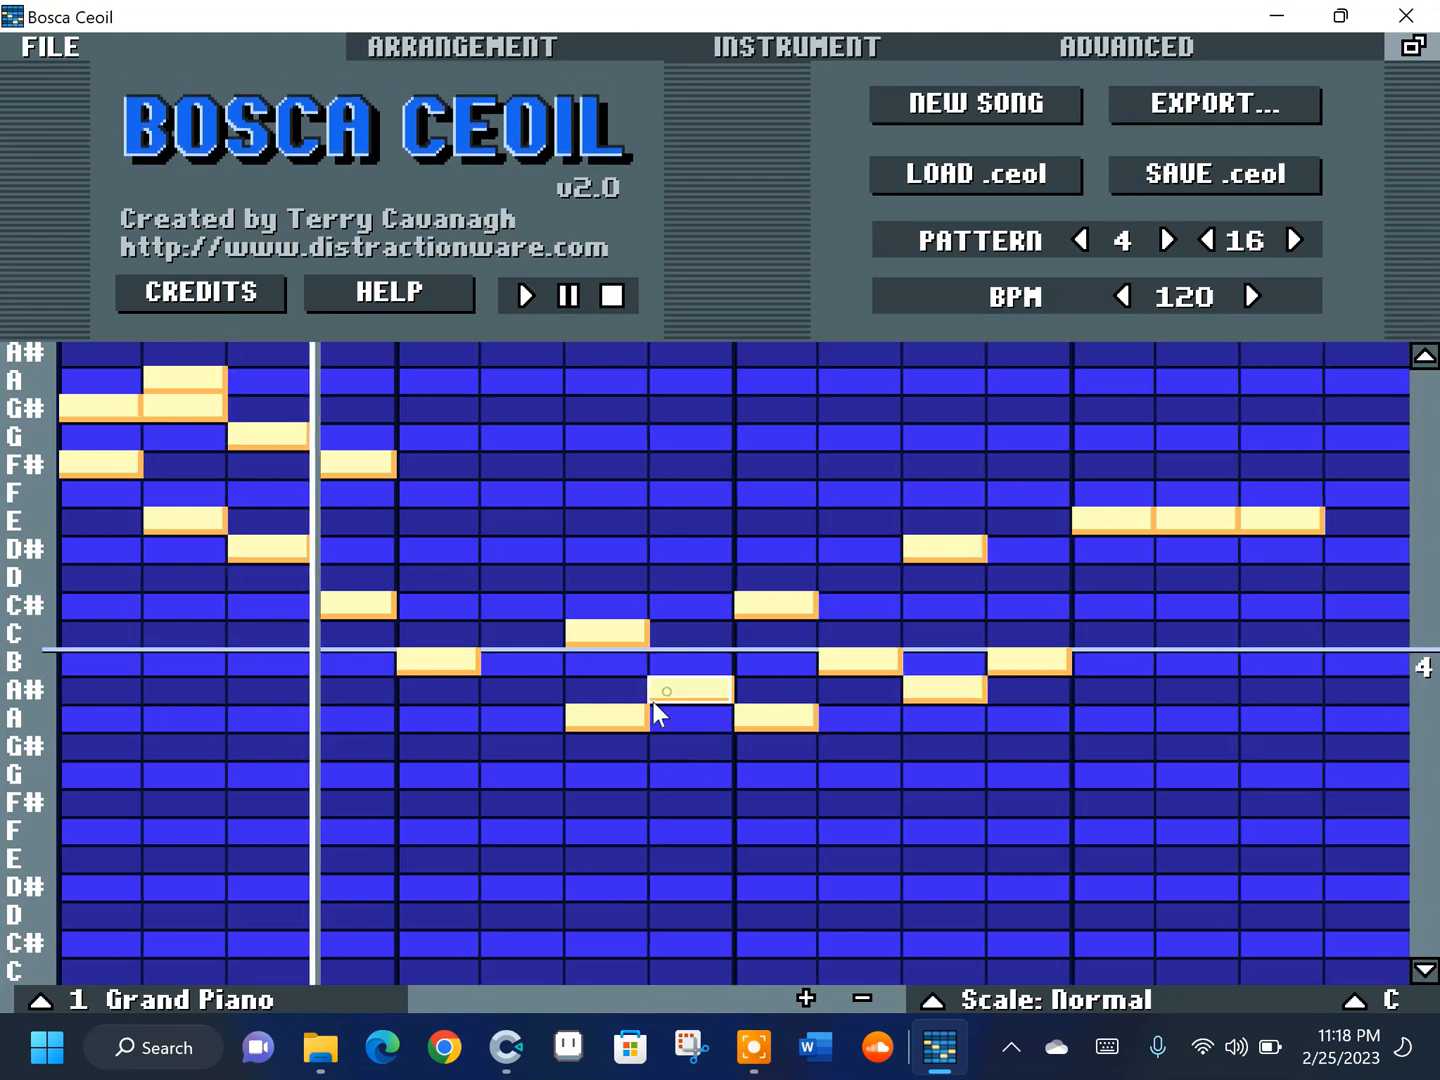
left_click(540, 686)
Add upper notes E in column 5, C# in column 6, D in column 8 and C across columns 13 to 15
left_click(540, 607)
left_click(691, 577)
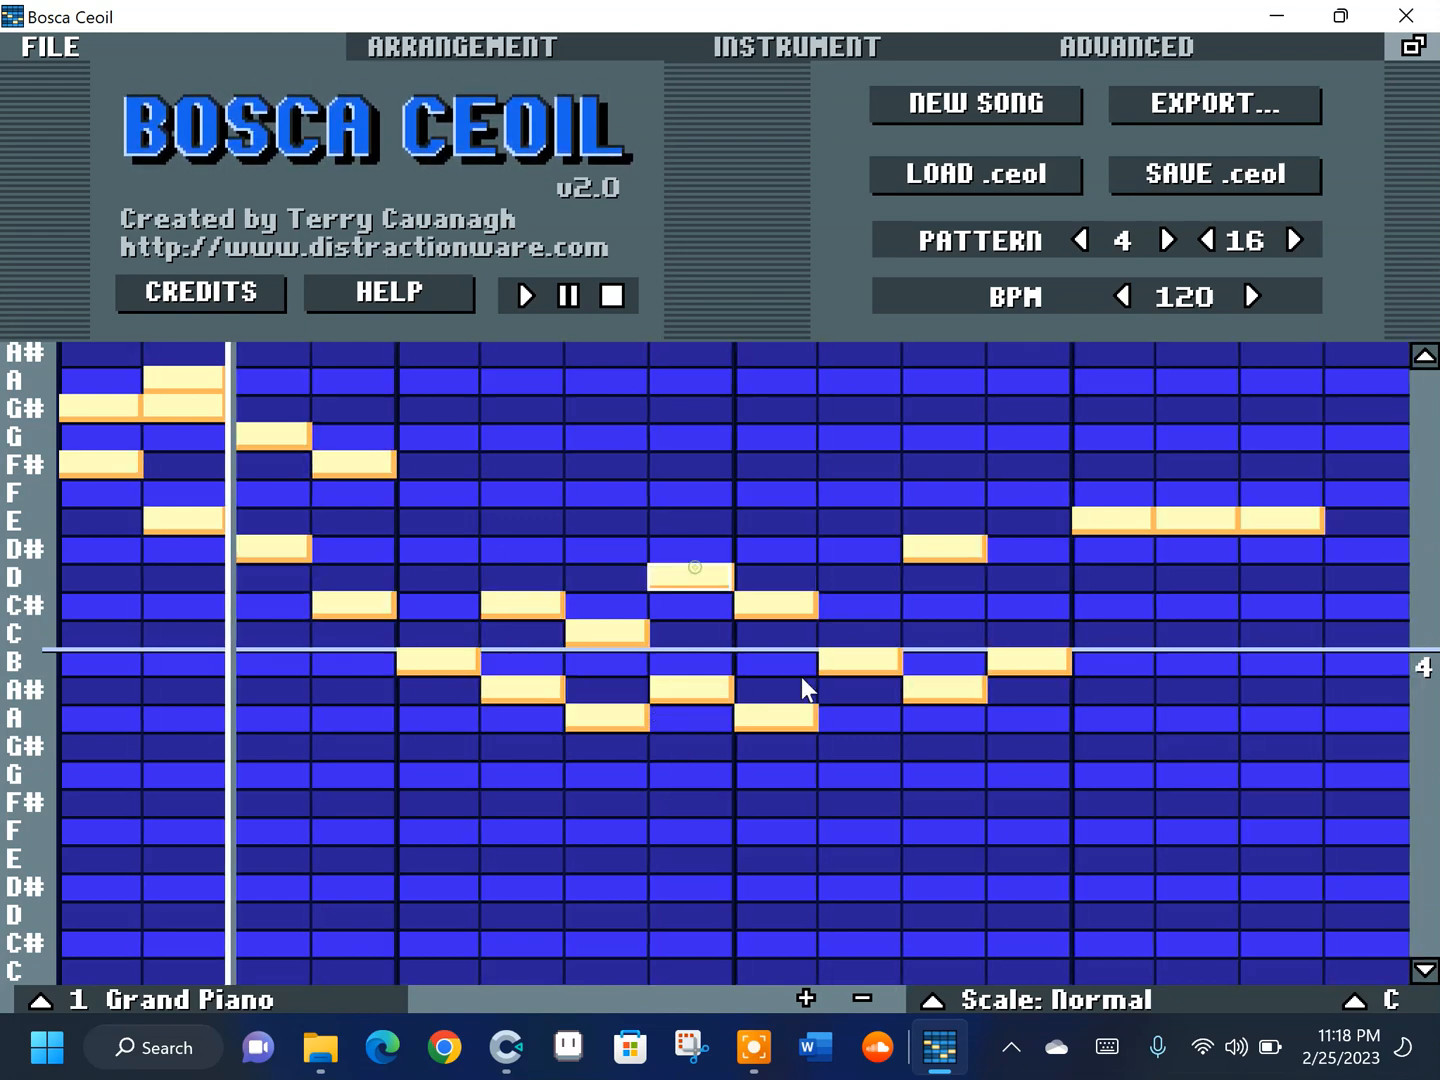
left_click(437, 517)
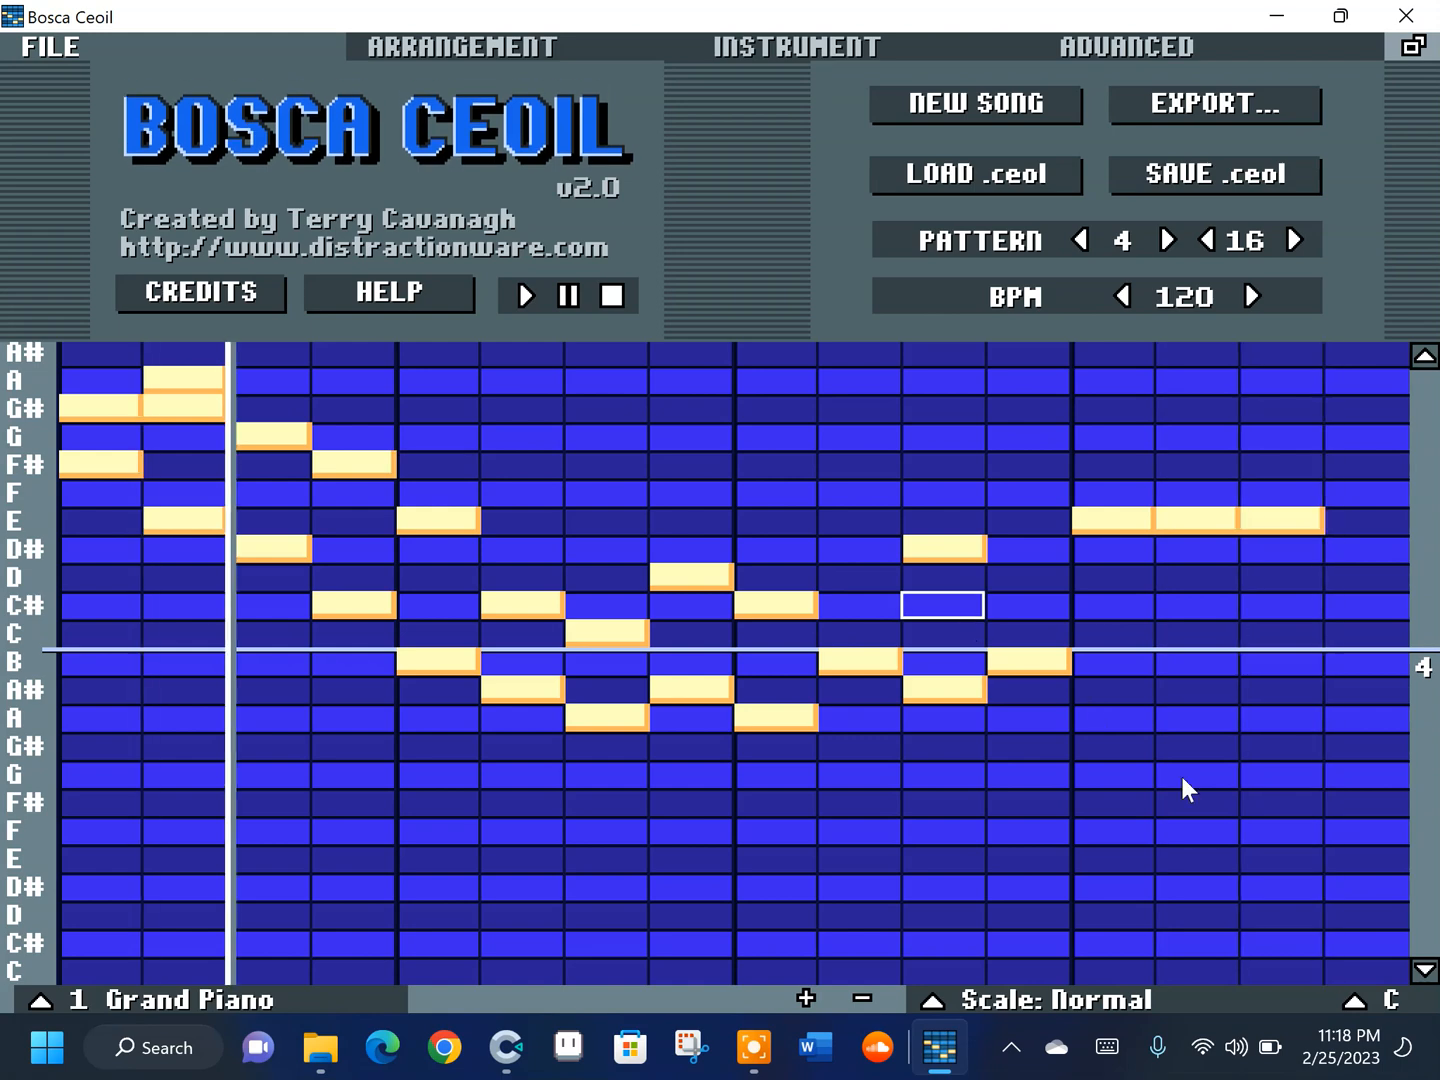
left_click_drag(1128, 630, 1259, 633)
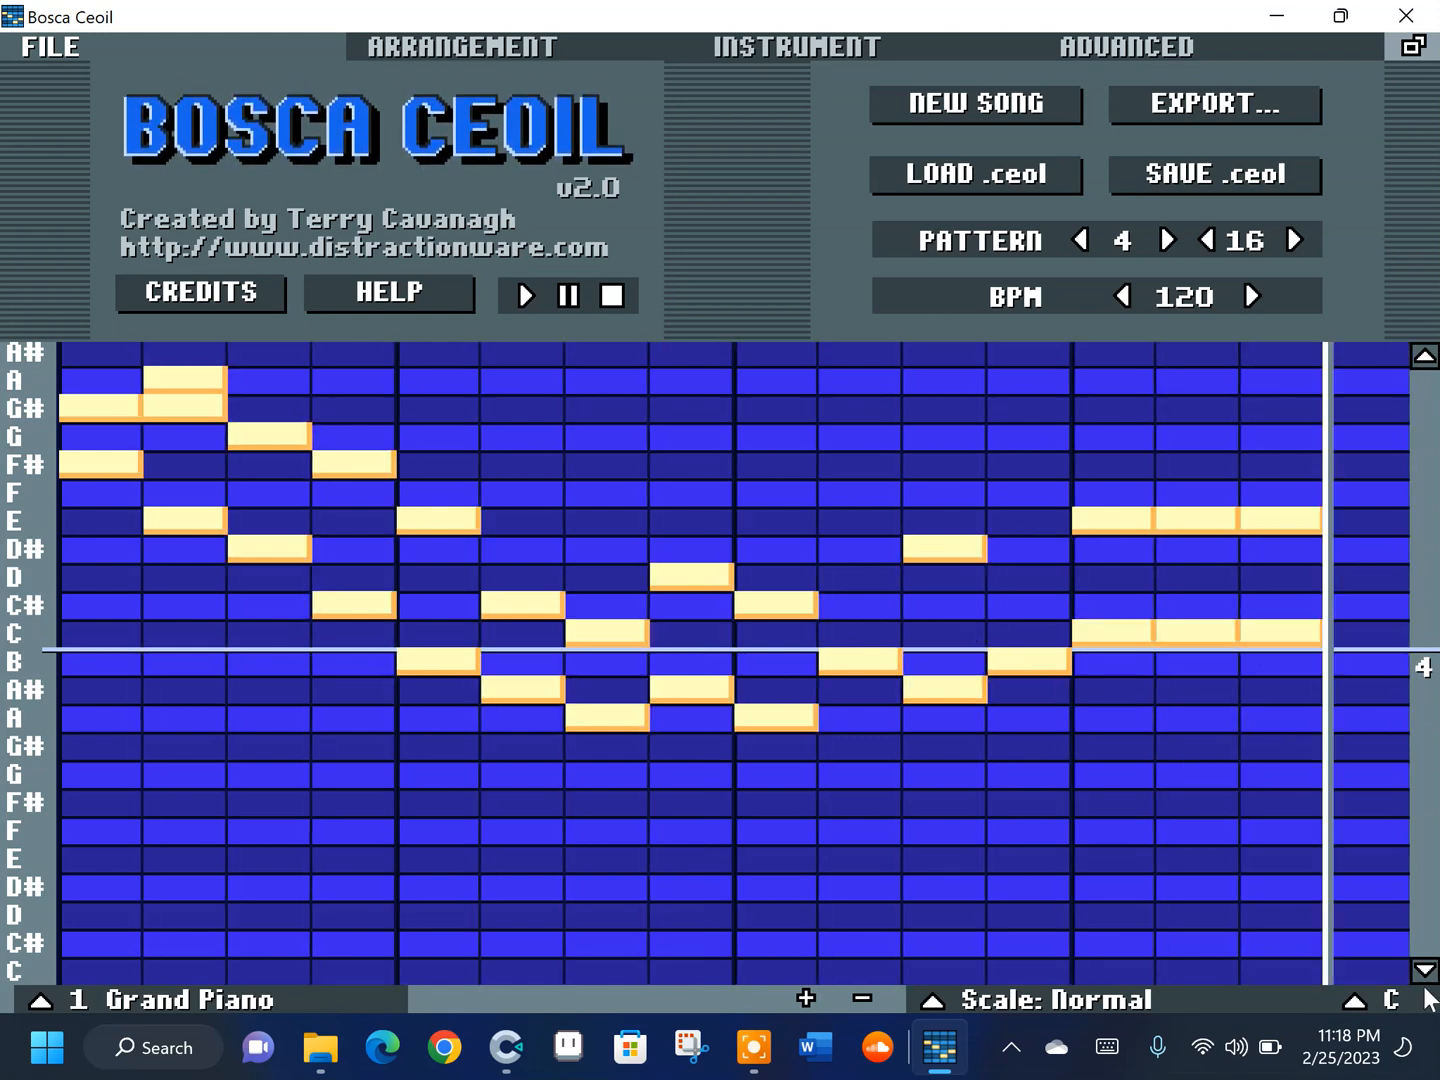
Create a new song, stop its playback, and try a longer note length before returning to single-column notes
left_click(1009, 113)
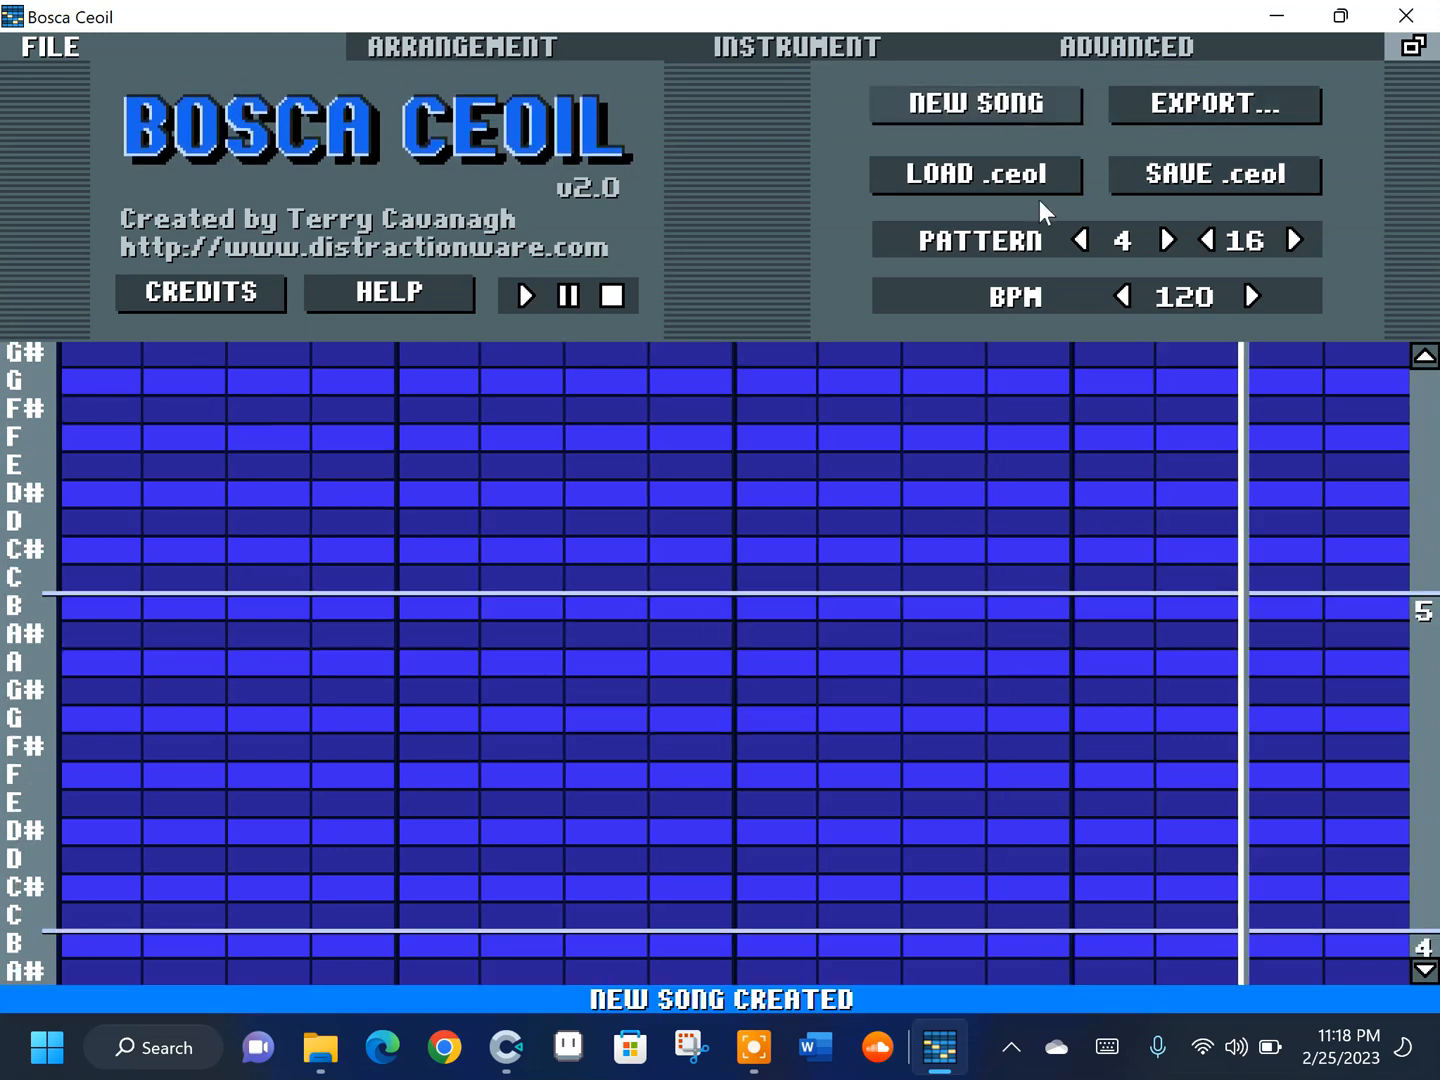
left_click(614, 295)
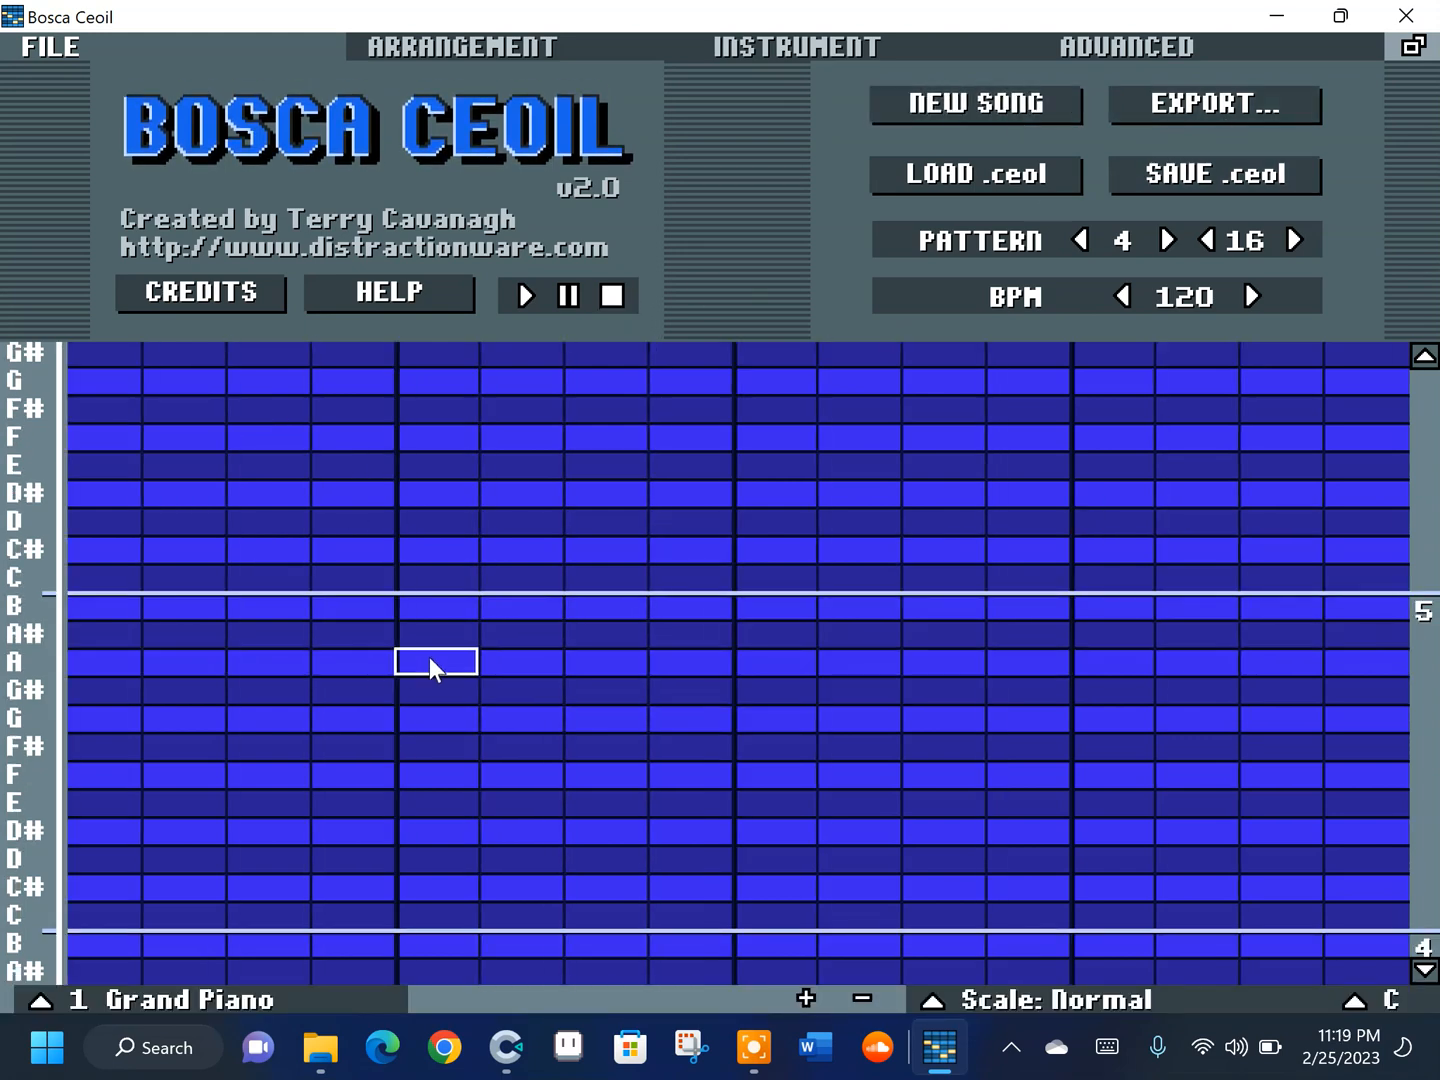
scroll(429, 657, "up", 2)
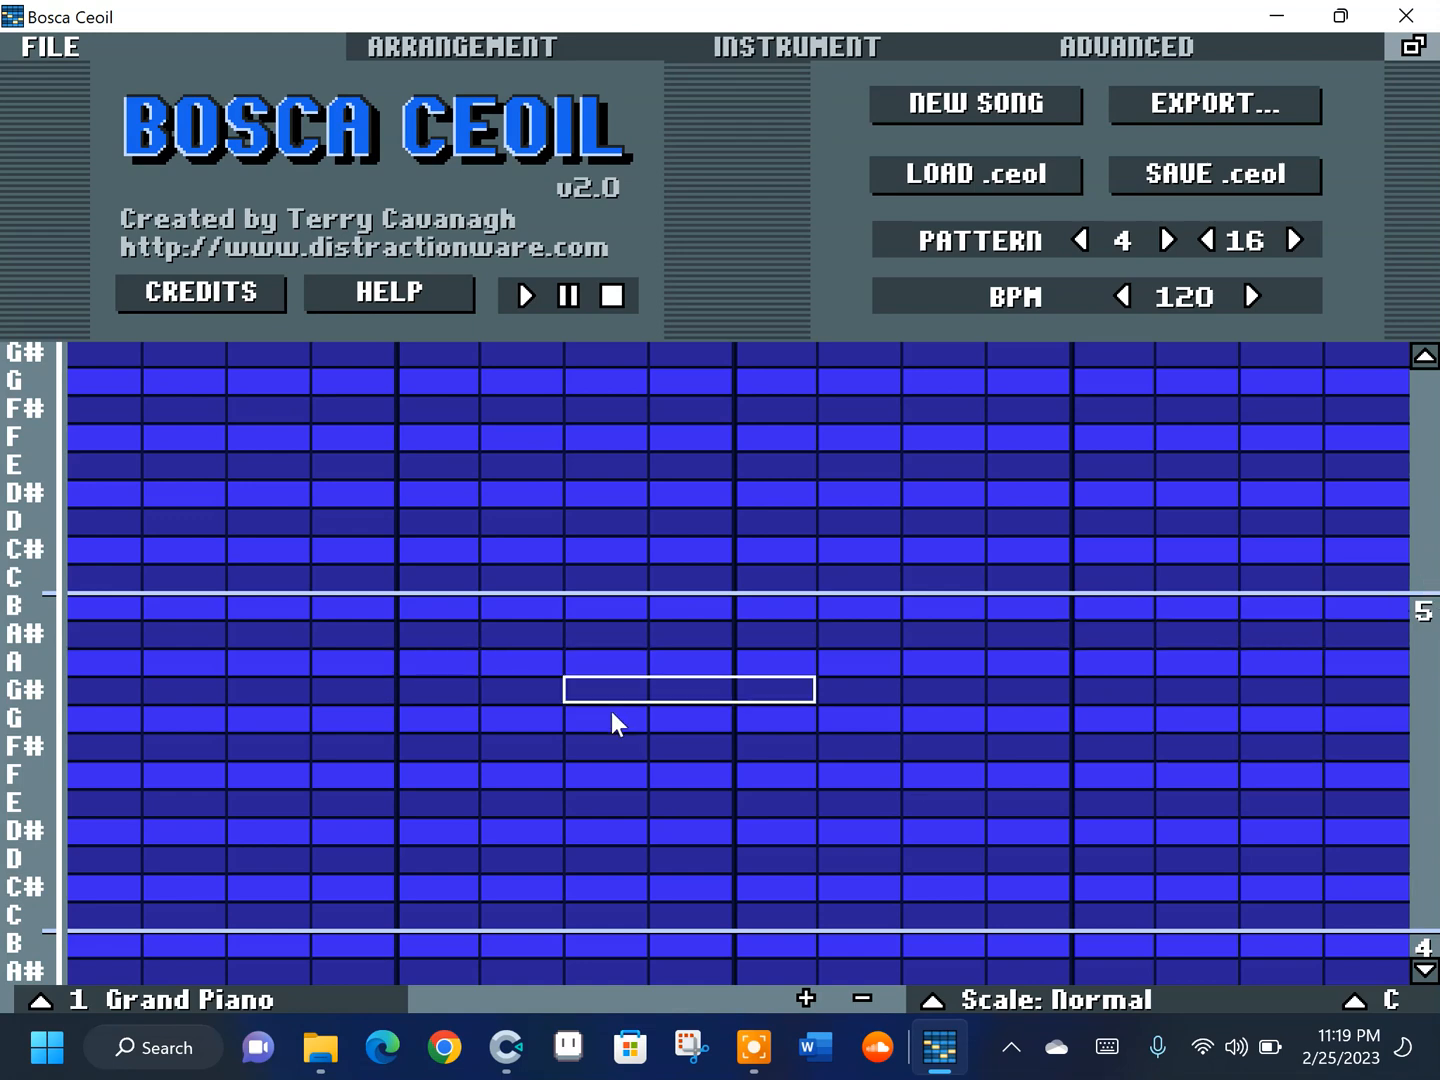
scroll(610, 711, "up", 3)
scroll(611, 713, "down", 5)
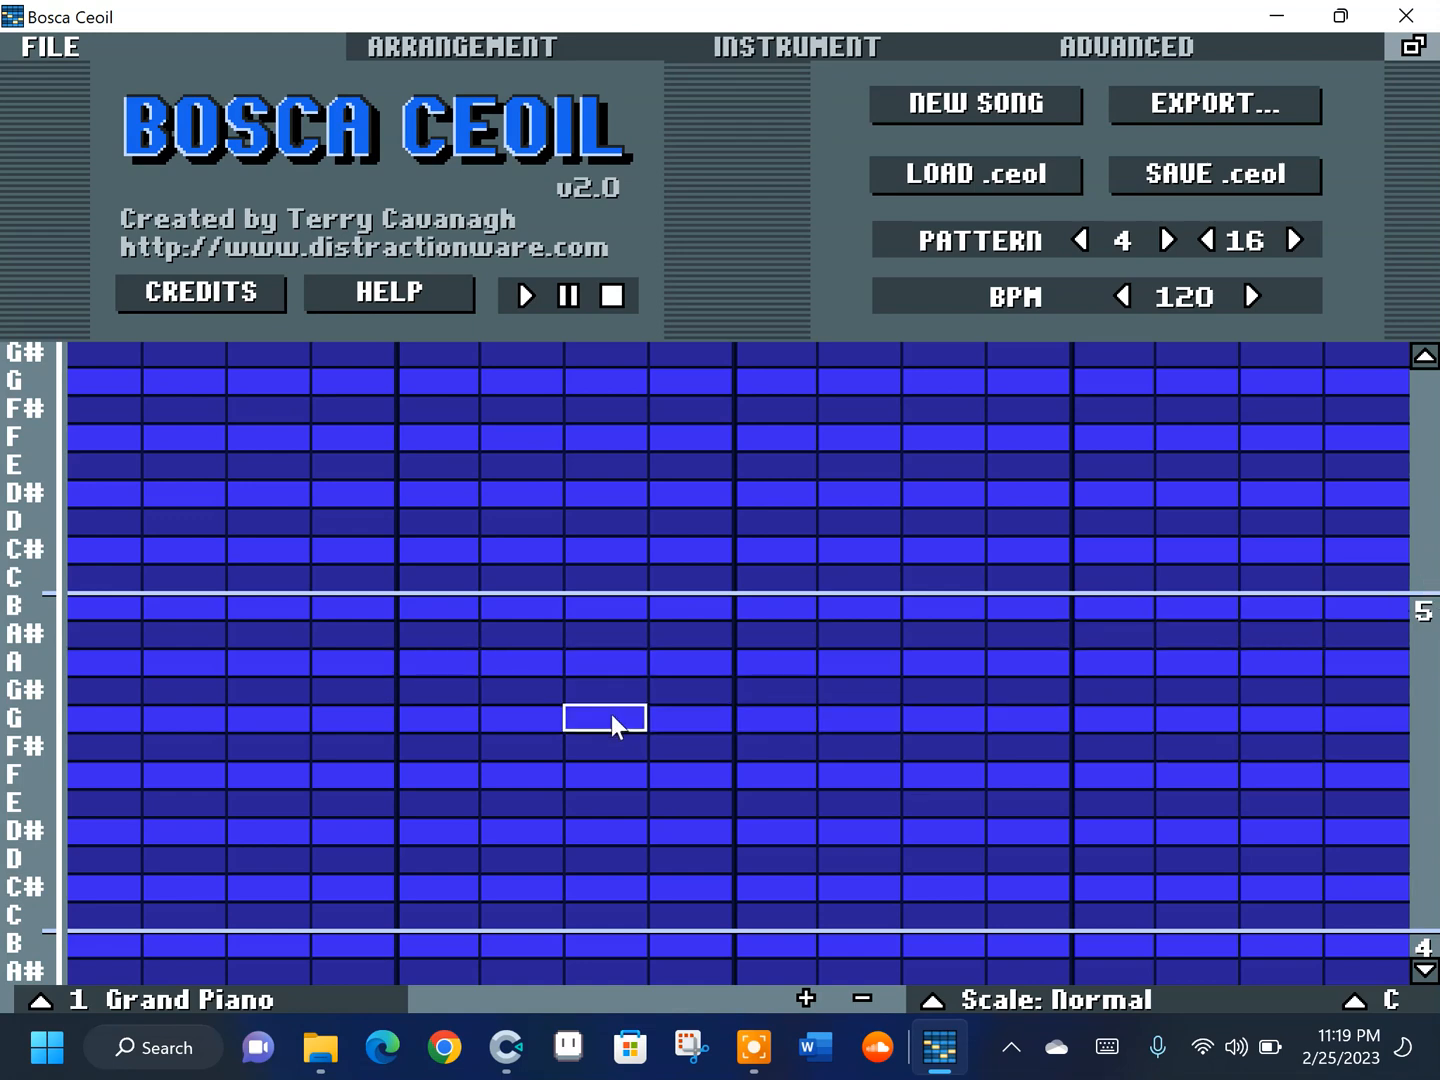
Add a one-column D# in column 1, three-column notes D# from column 2, B from column 3 and C# from column 6, and play them
left_click(104, 504)
scroll(186, 499, "up", 2)
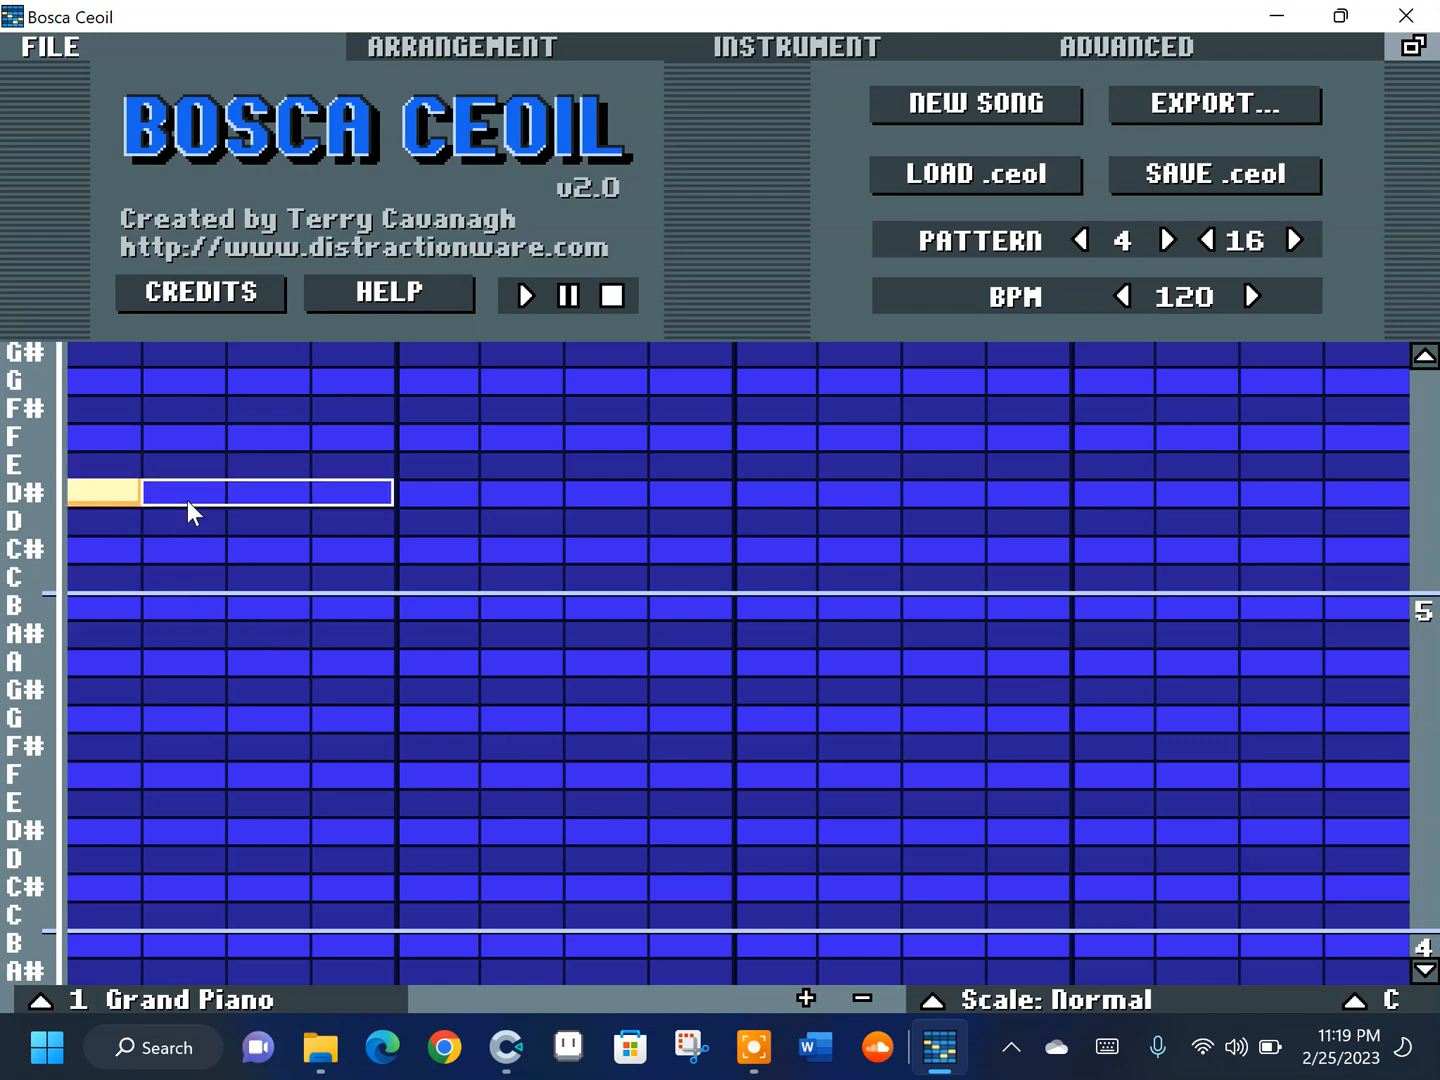
left_click(187, 499)
left_click(264, 604)
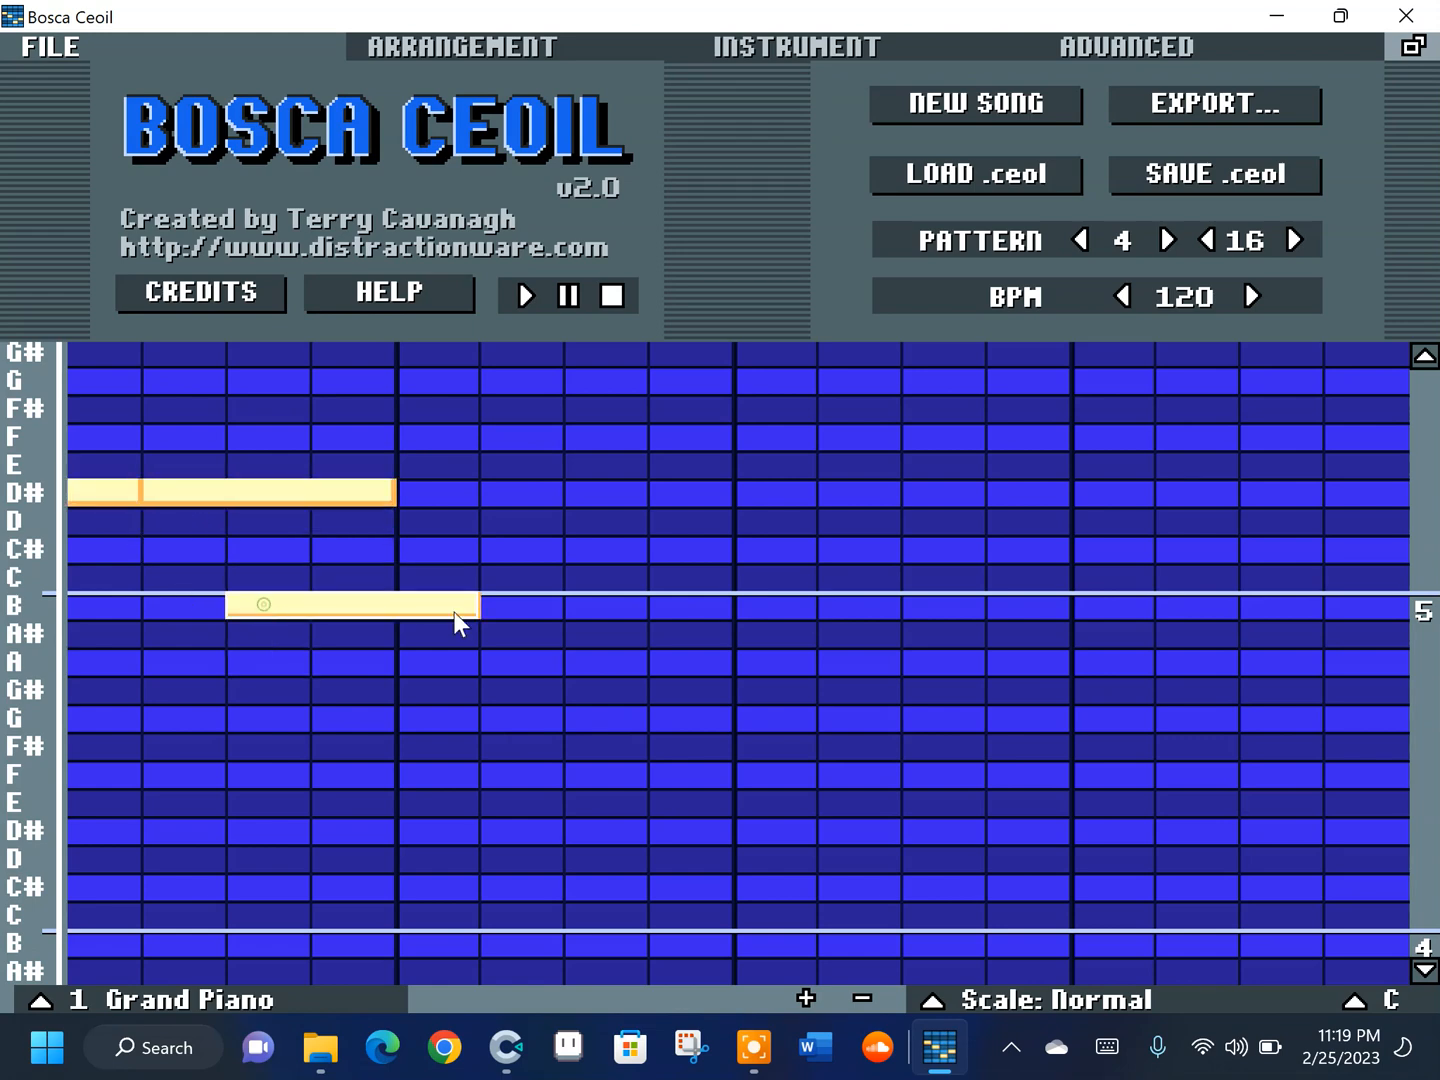
left_click(543, 544)
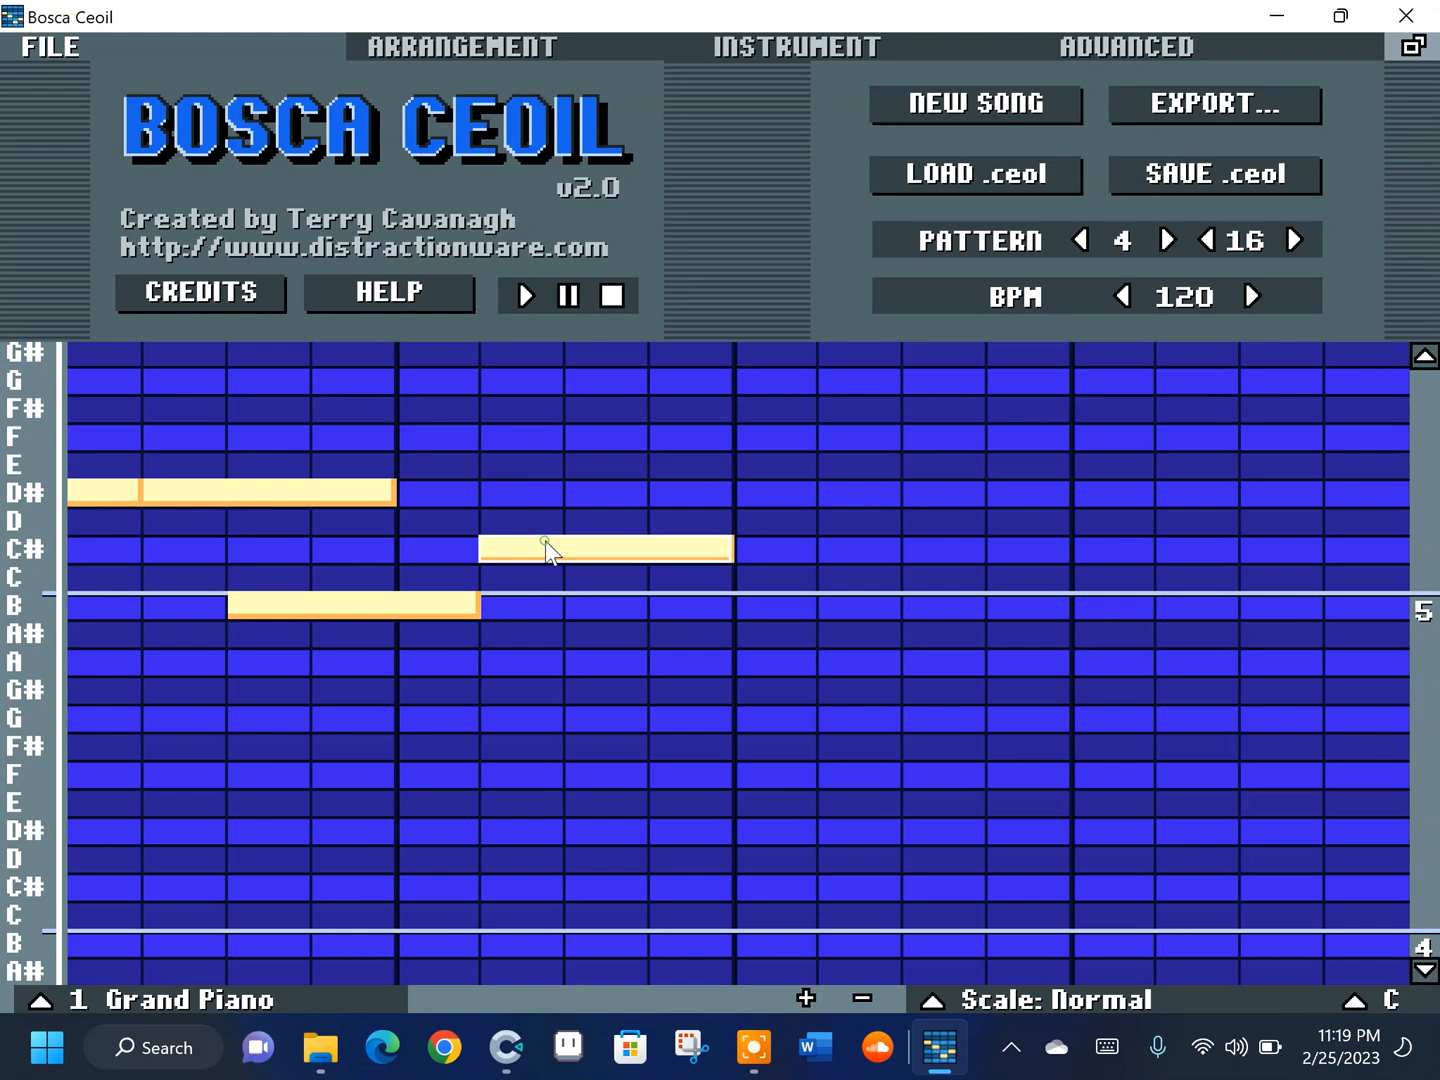
left_click(527, 293)
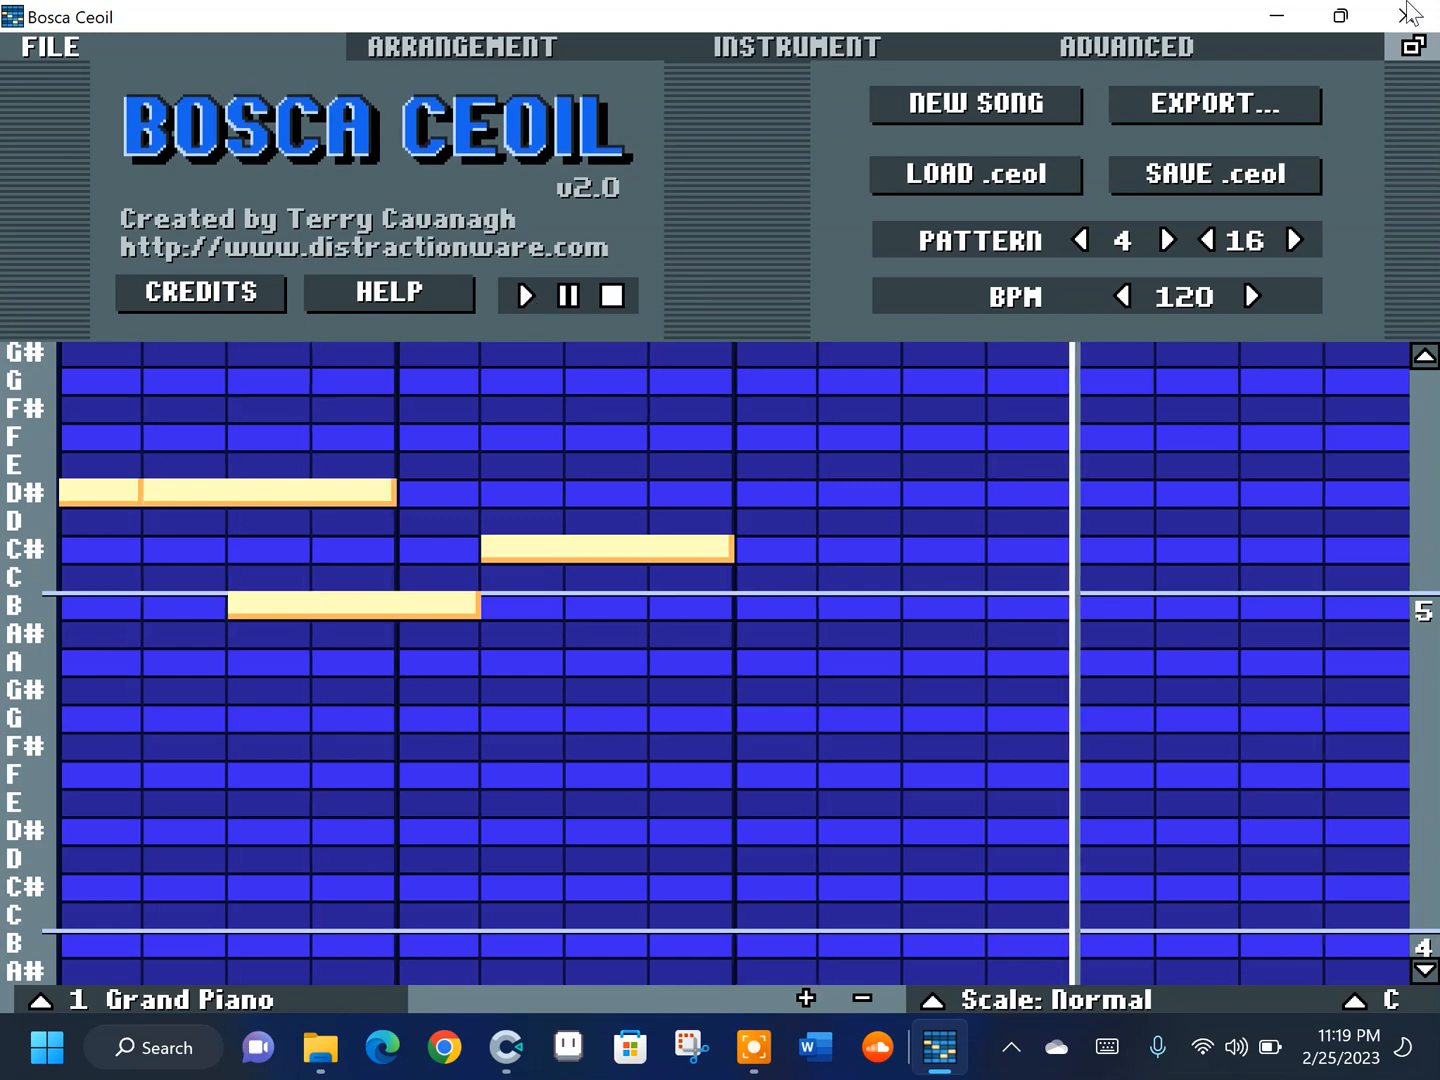
Close Bosca Ceoil and its folder window, and move the extracted boscaceoil_win_v2 folder from Downloads to the desktop
left_click(1409, 14)
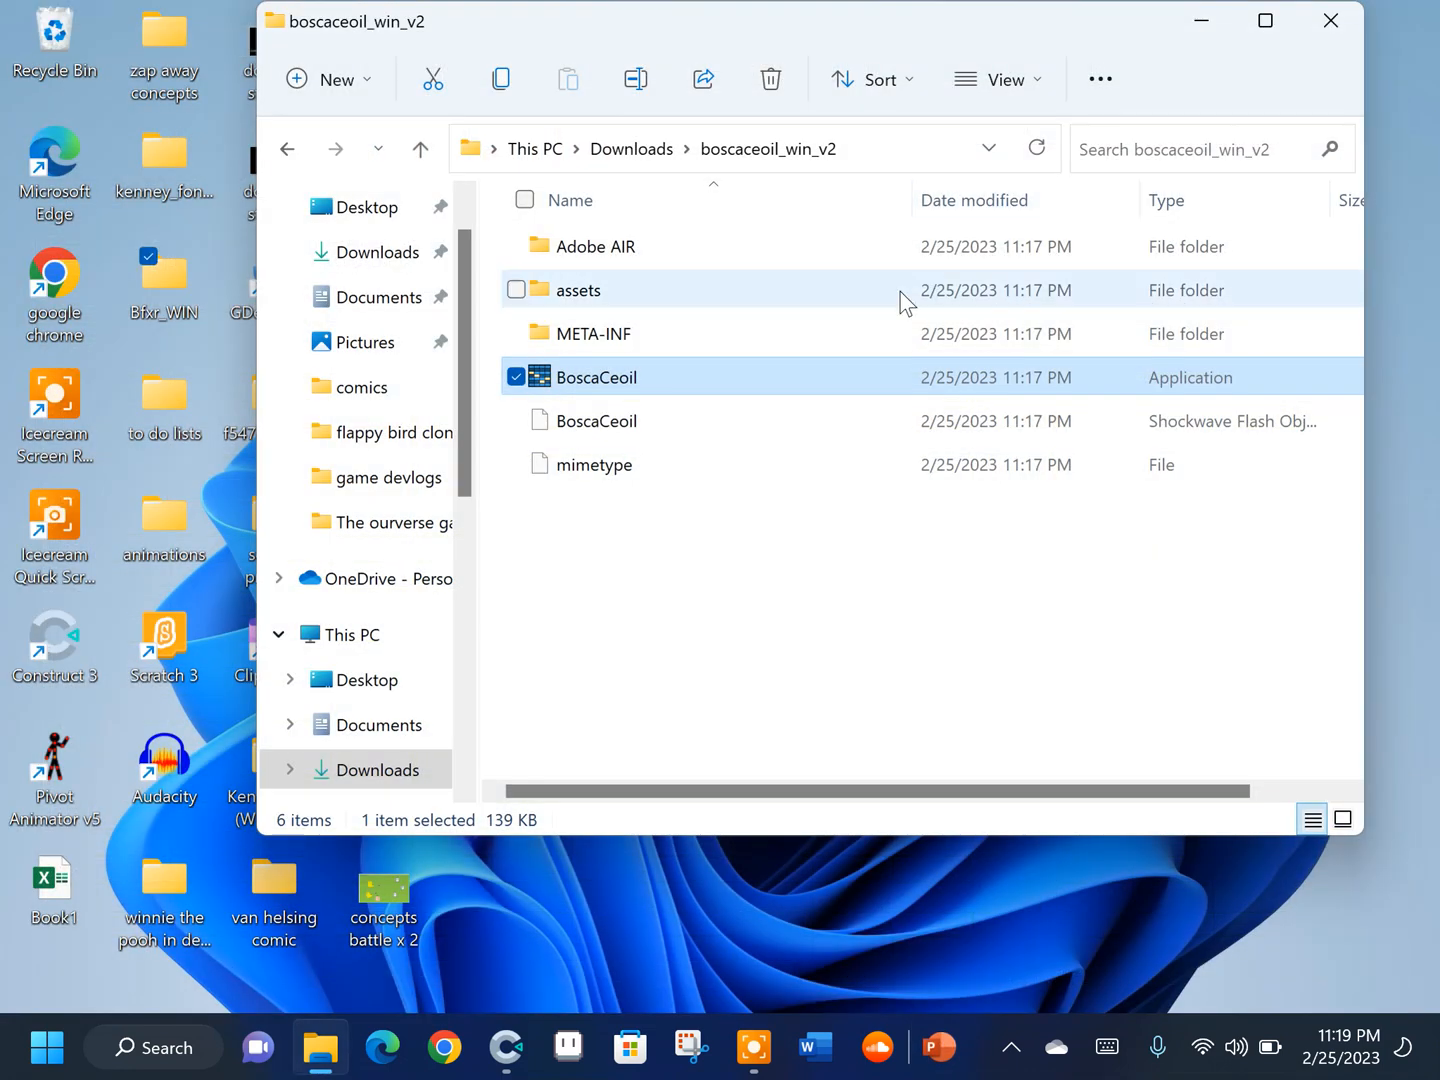
left_click(1330, 20)
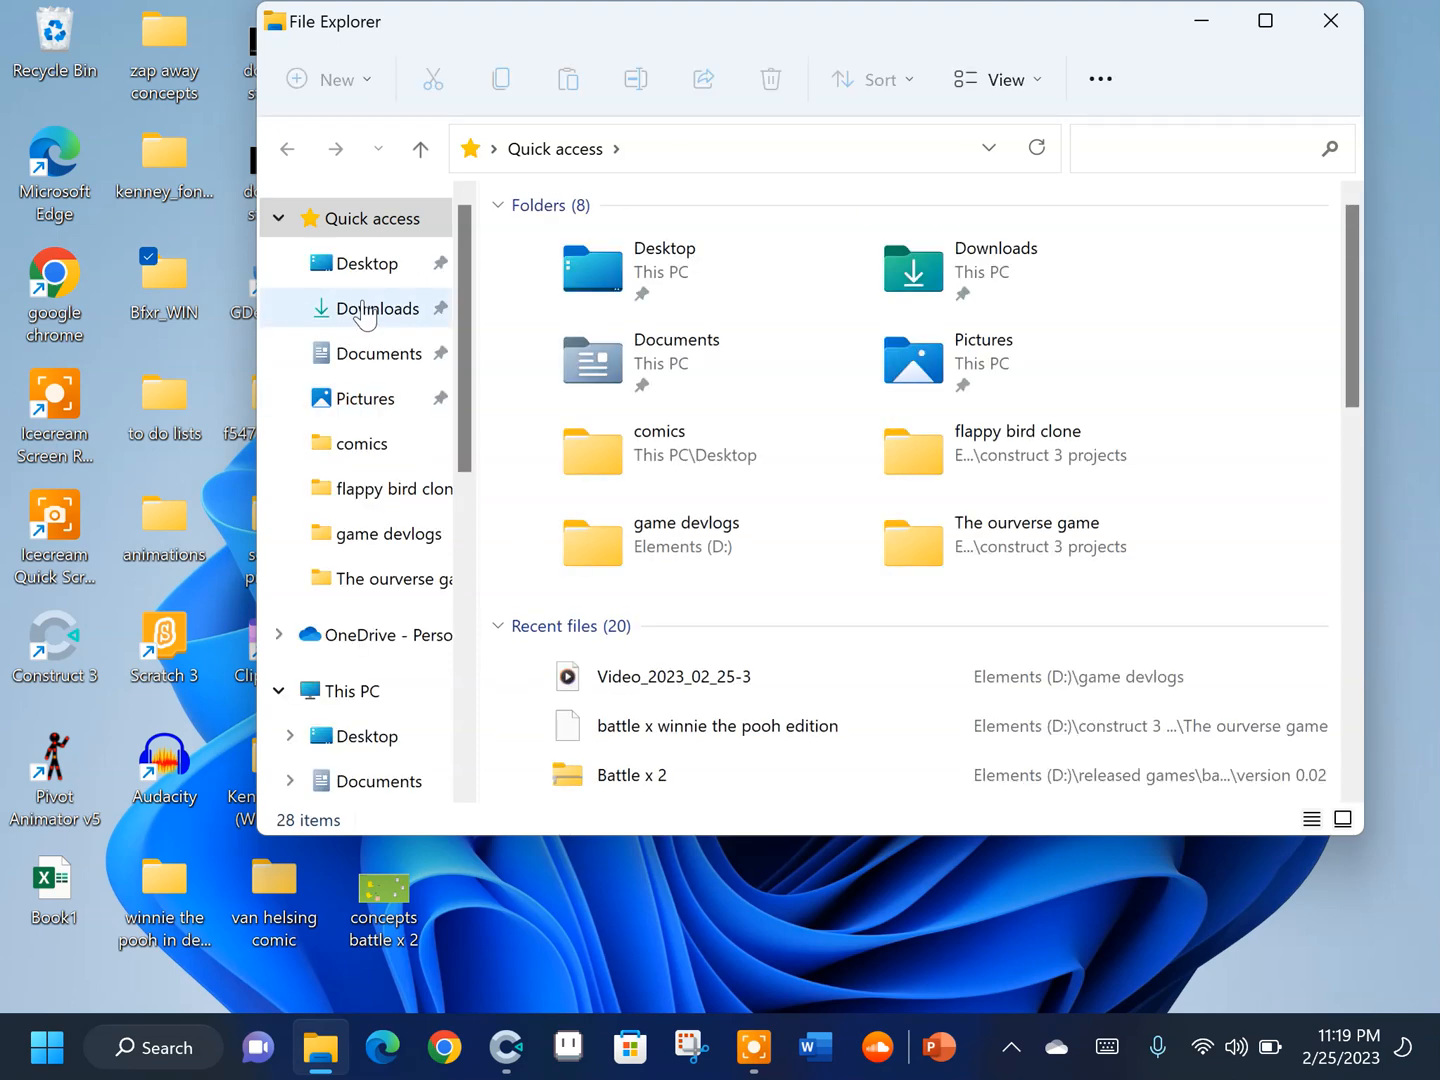
left_click(365, 311)
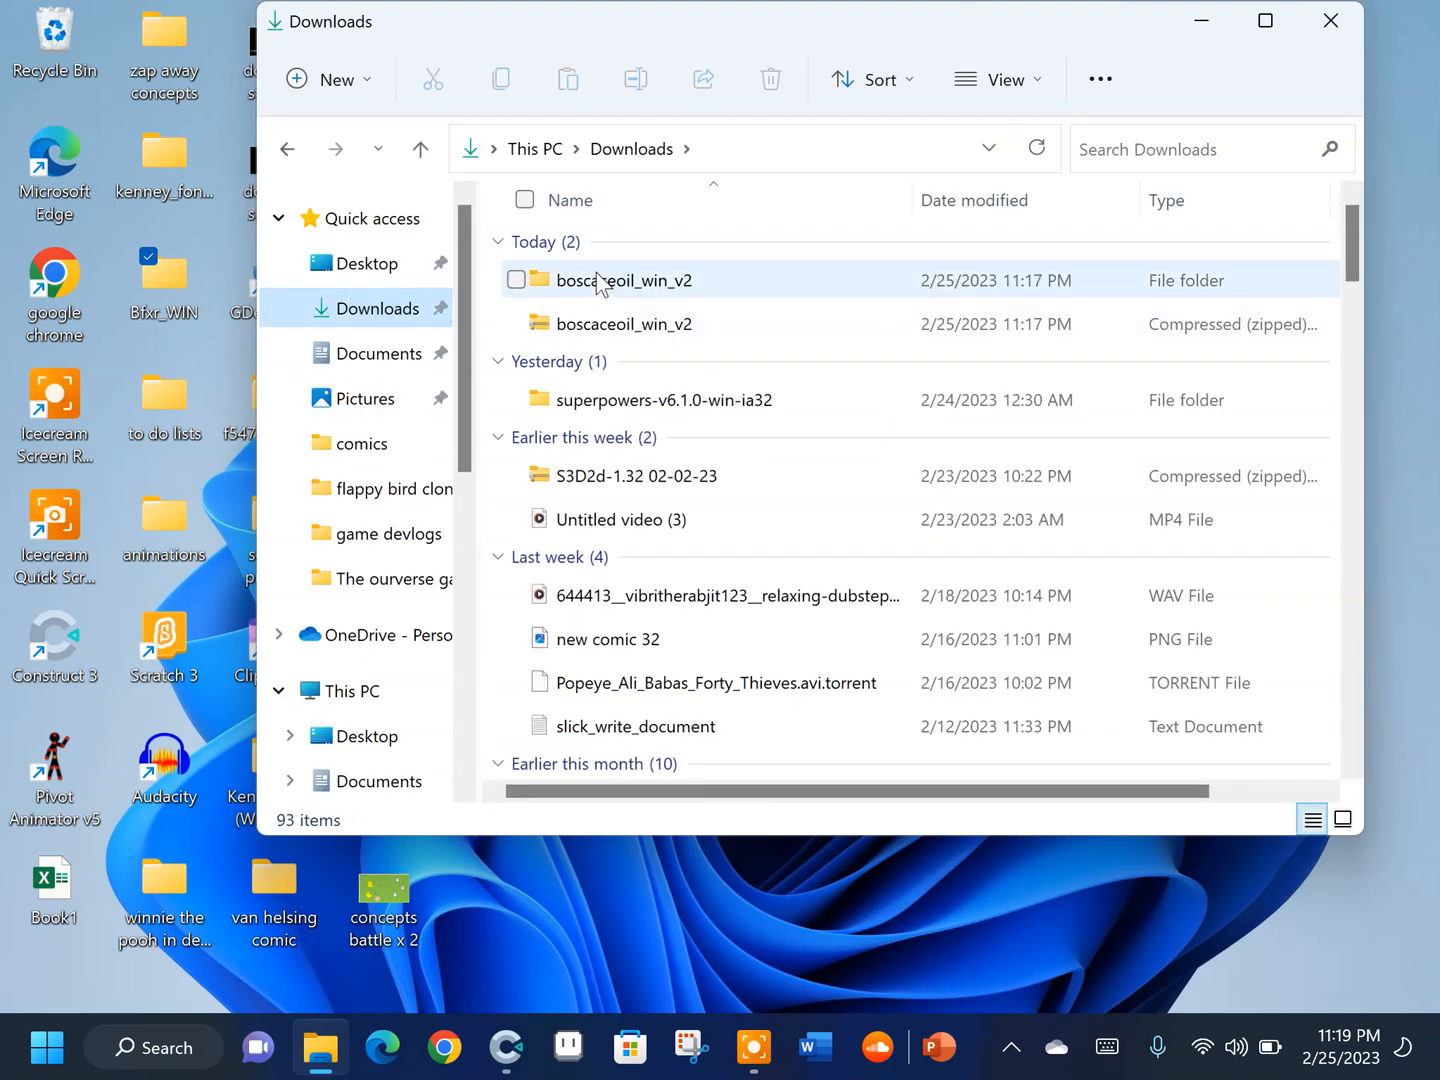
left_click_drag(595, 281, 1400, 290)
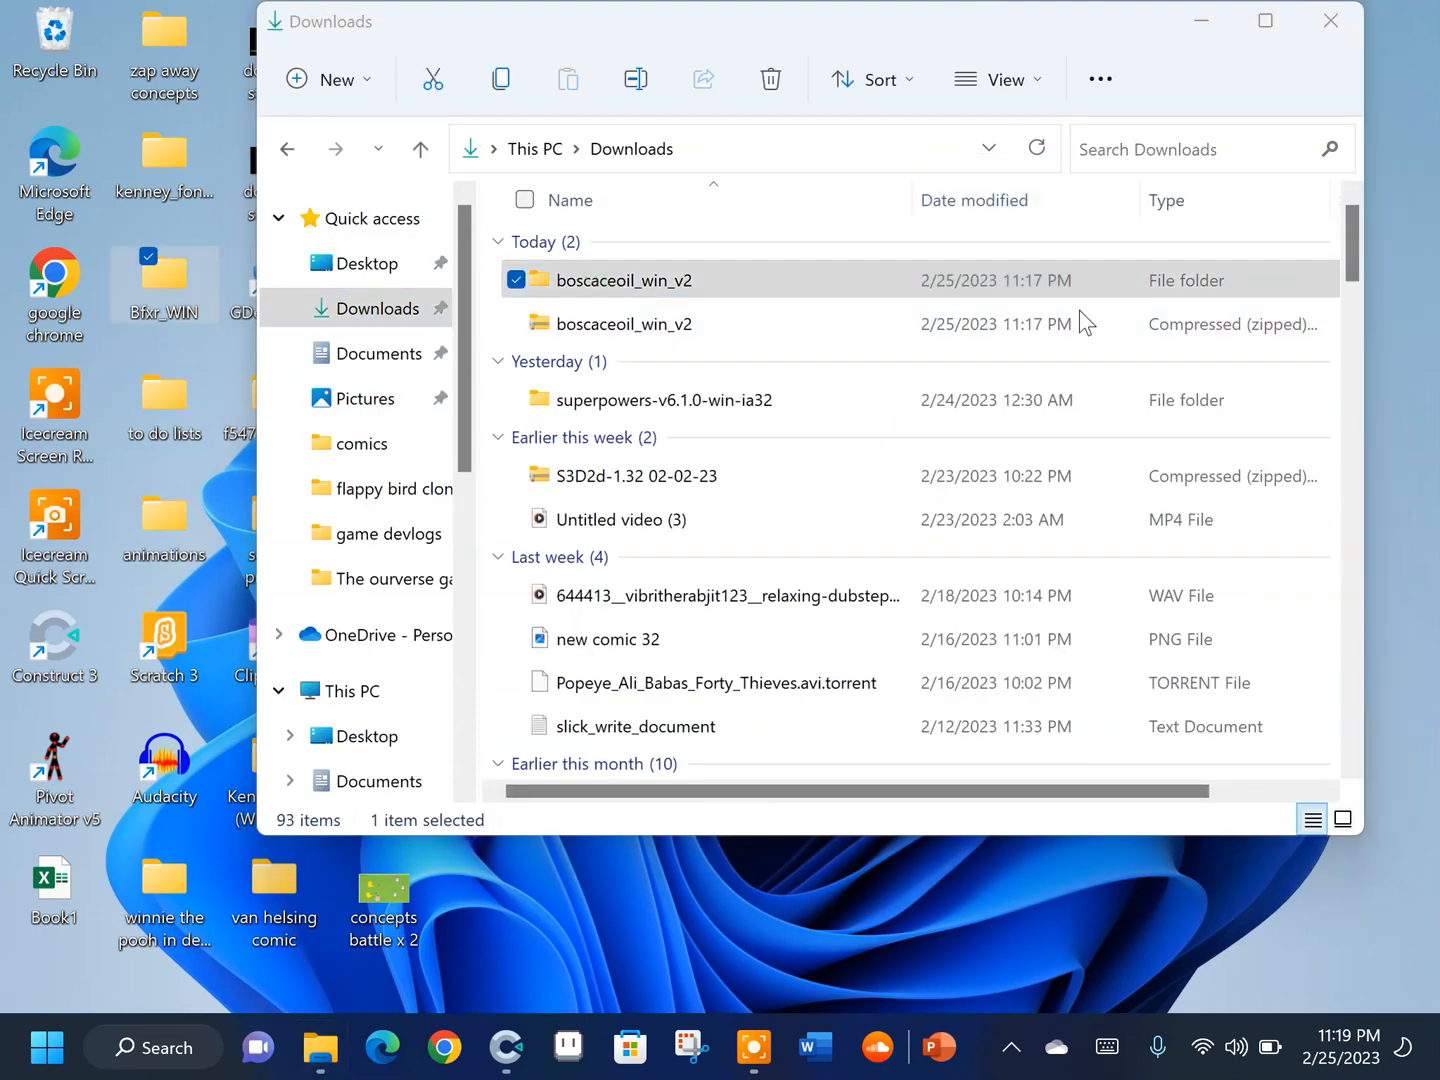
Discard the boscaceoil_win_v2 zip file from Downloads, close the window and empty the Recycle Bin
left_click_drag(1010, 284, 32, 50)
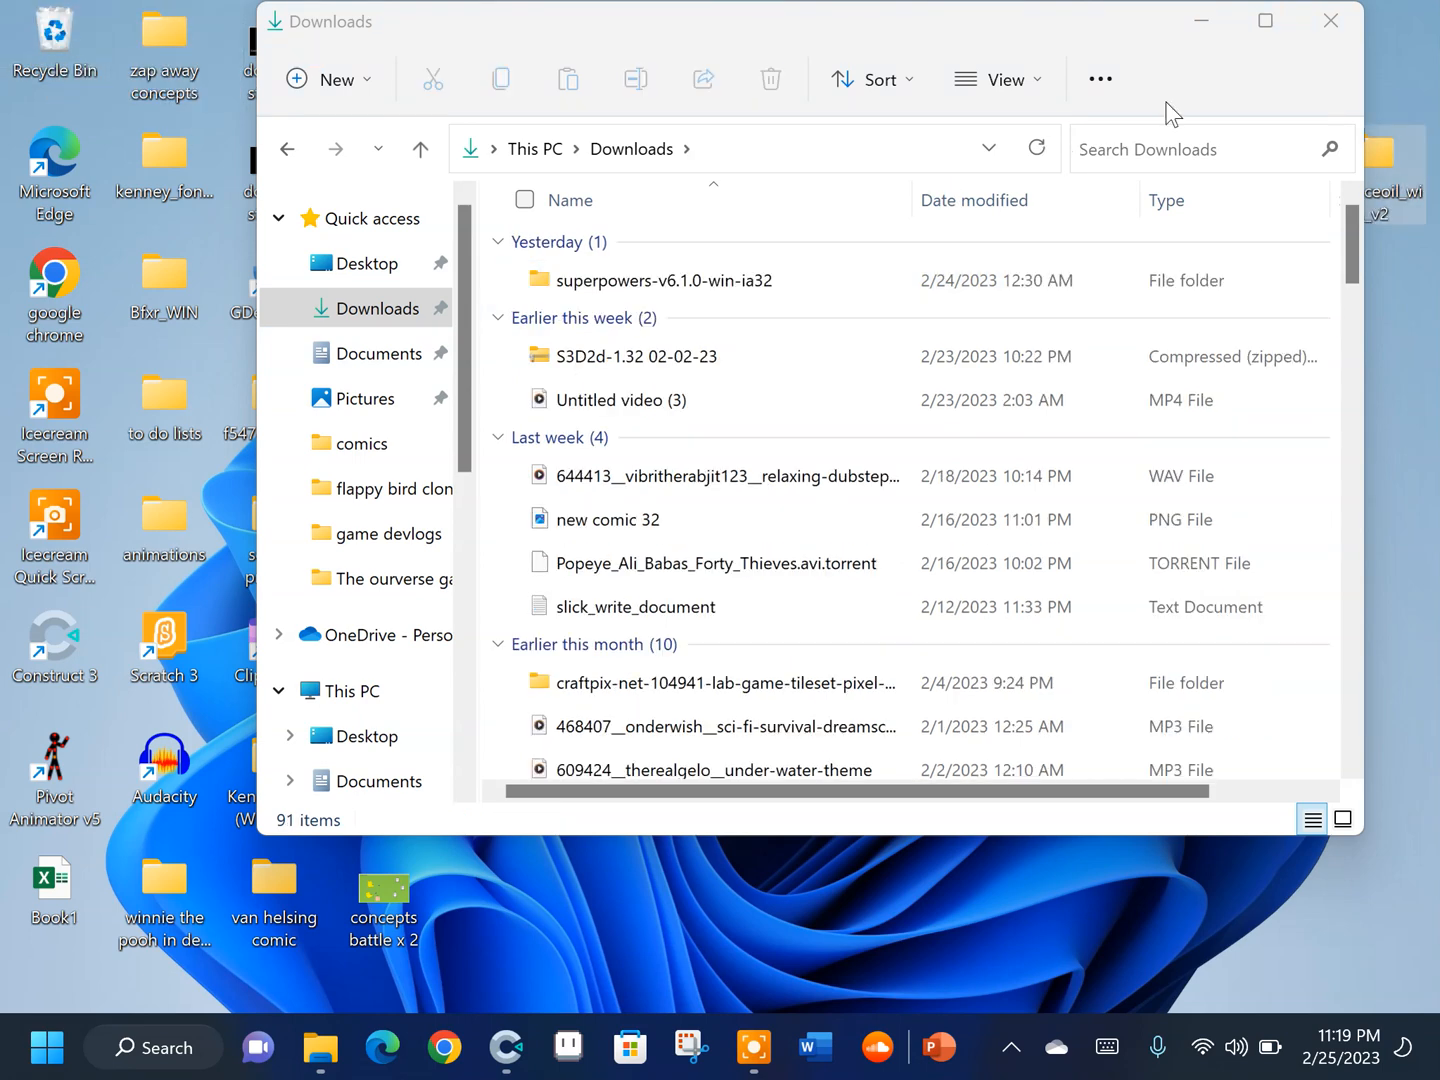
left_click(1334, 15)
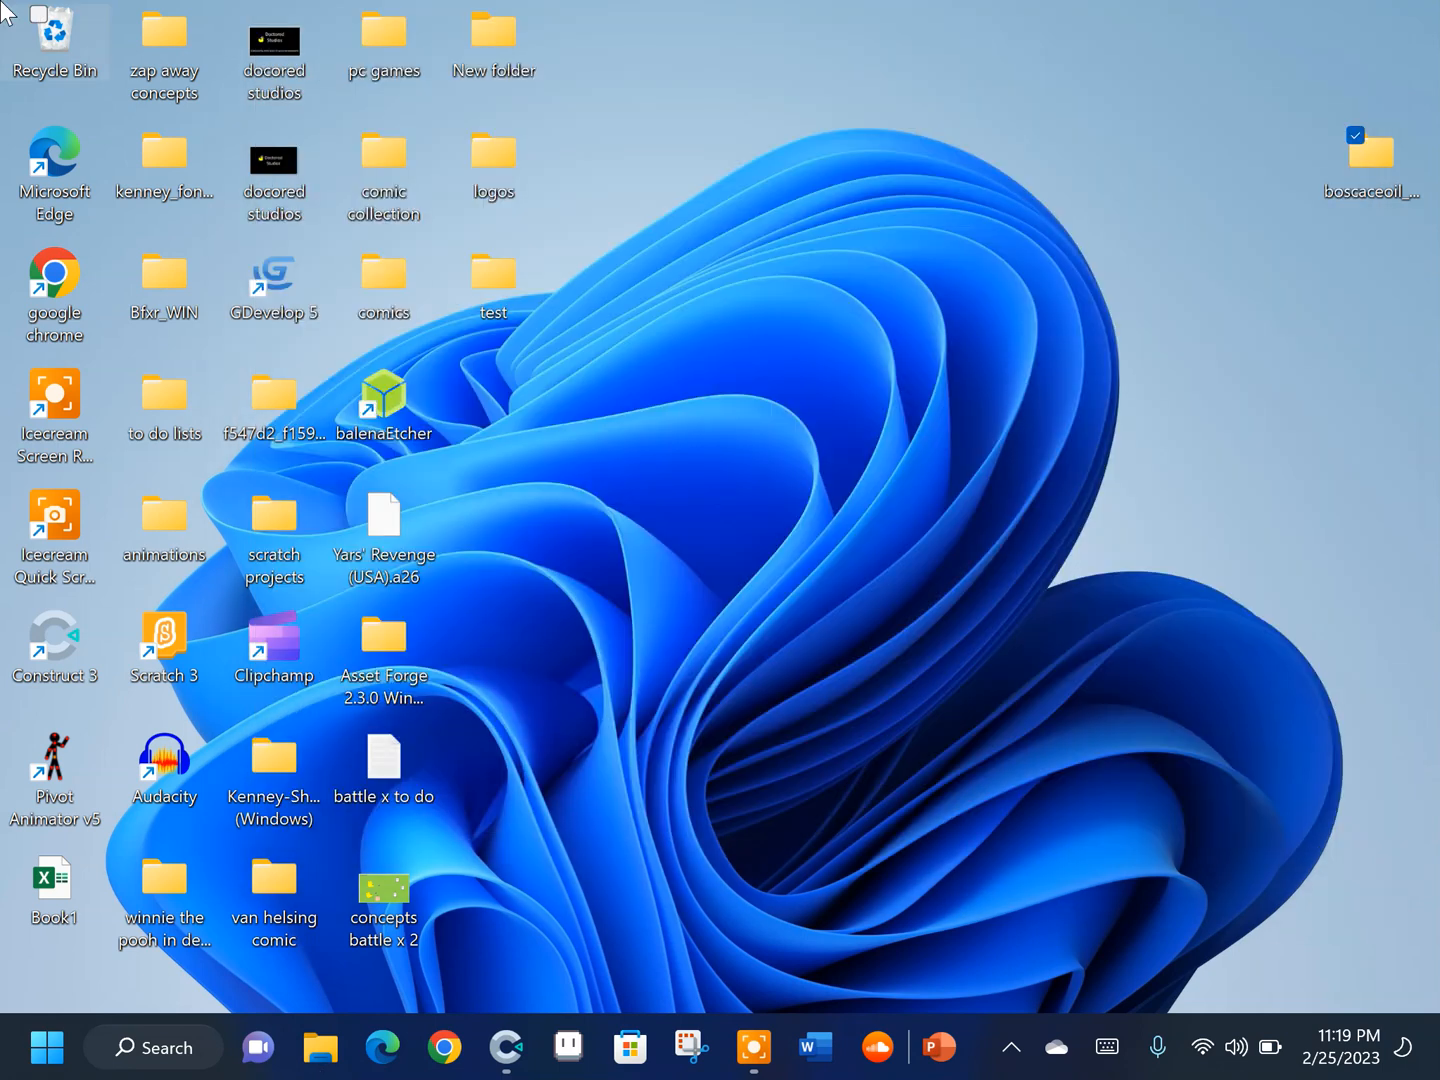
right_click(52, 32)
left_click(125, 78)
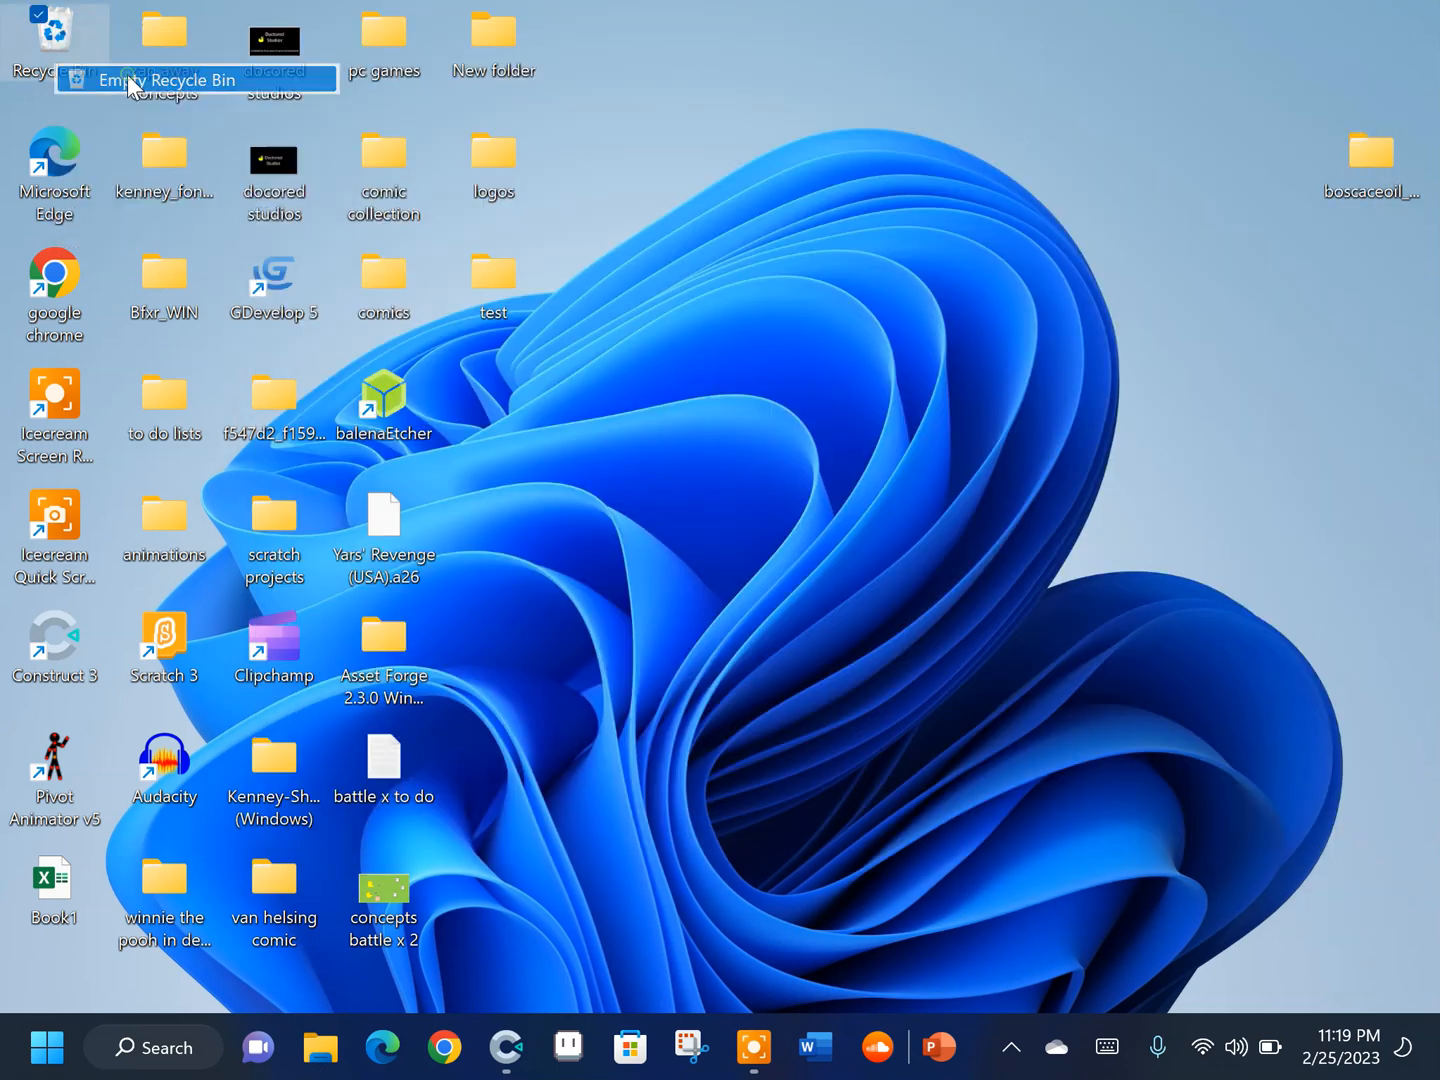
left_click(838, 549)
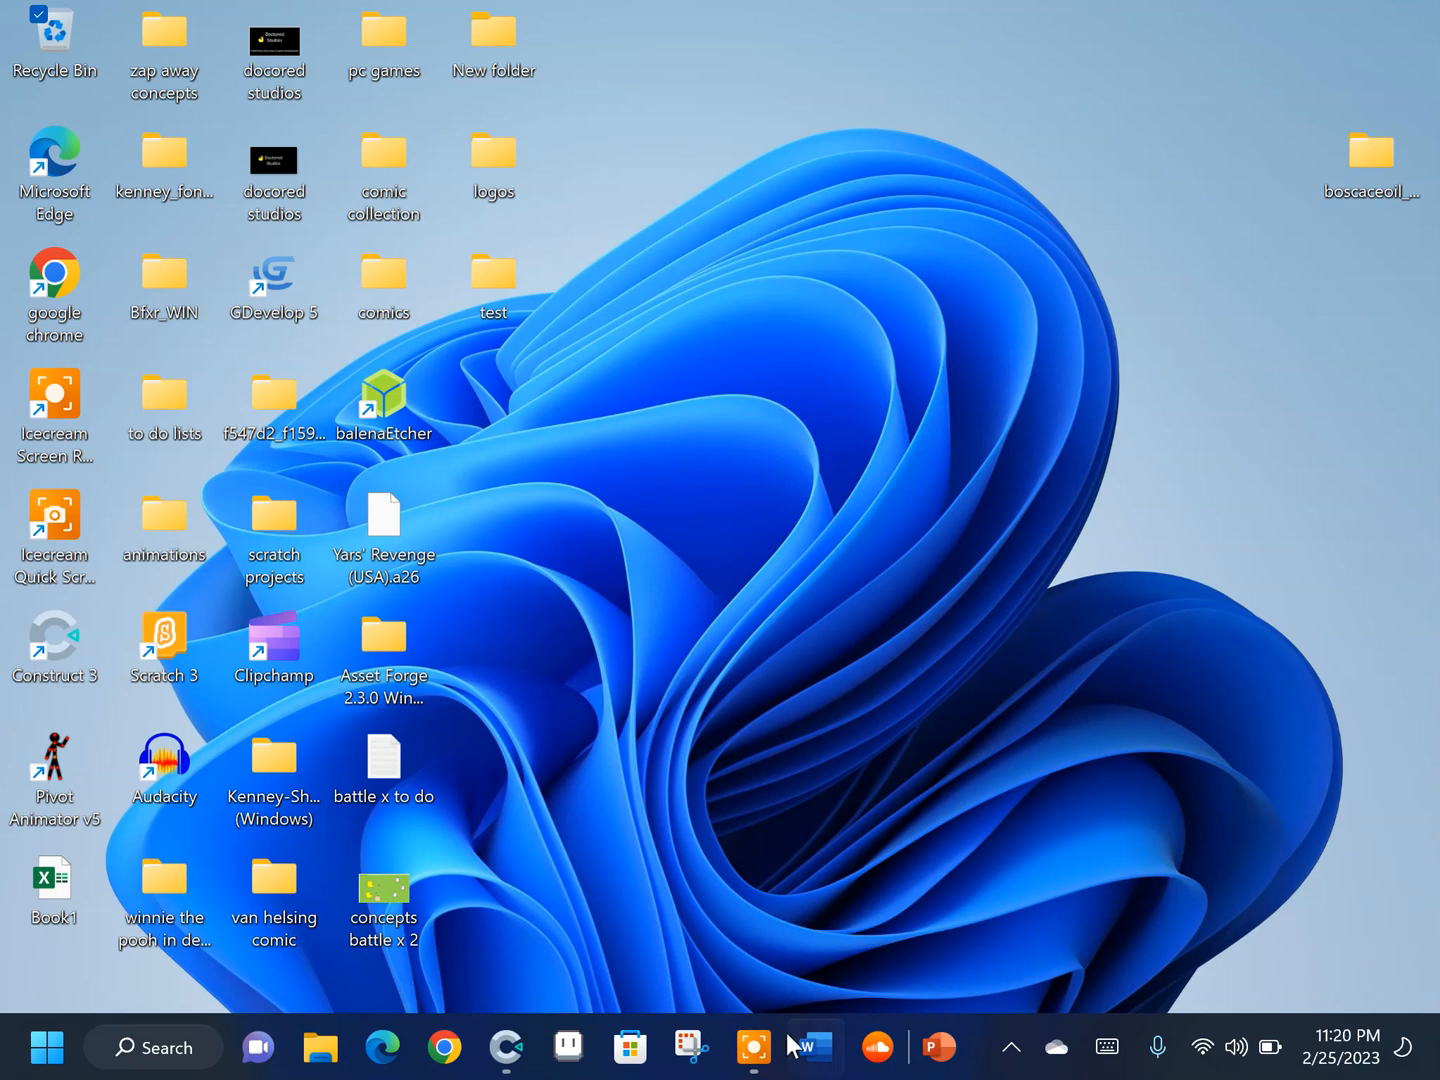
Open the new project dialog in Construct 3 and switch to a new tab in Google Chrome
left_click(758, 1063)
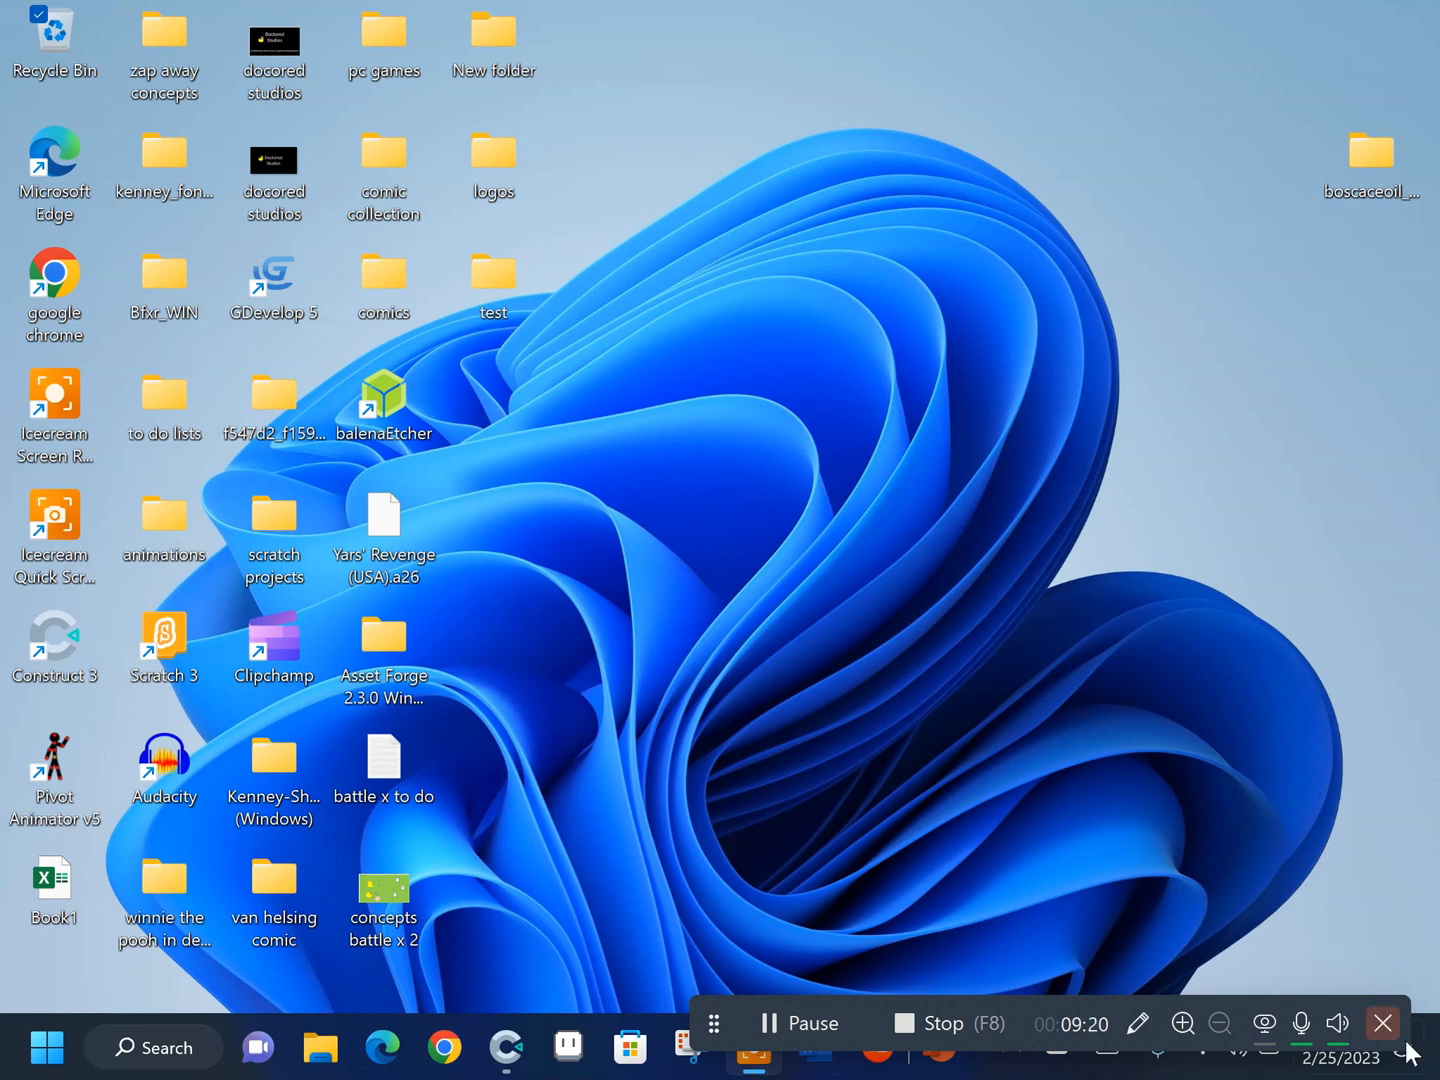
left_click(512, 1049)
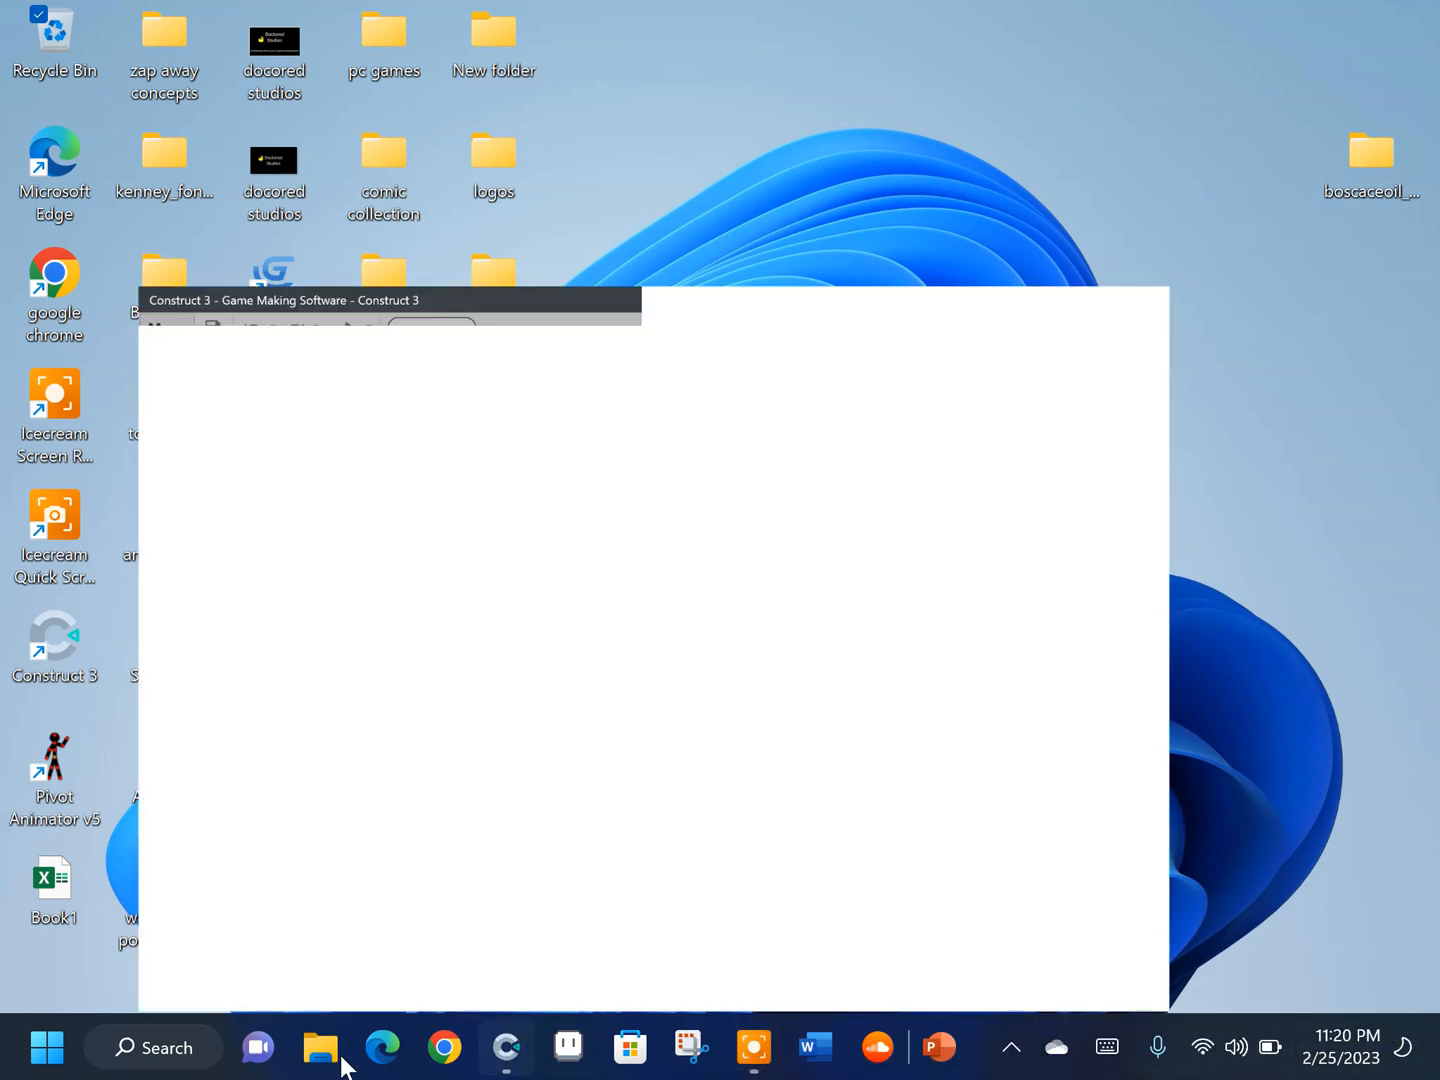
left_click(447, 1067)
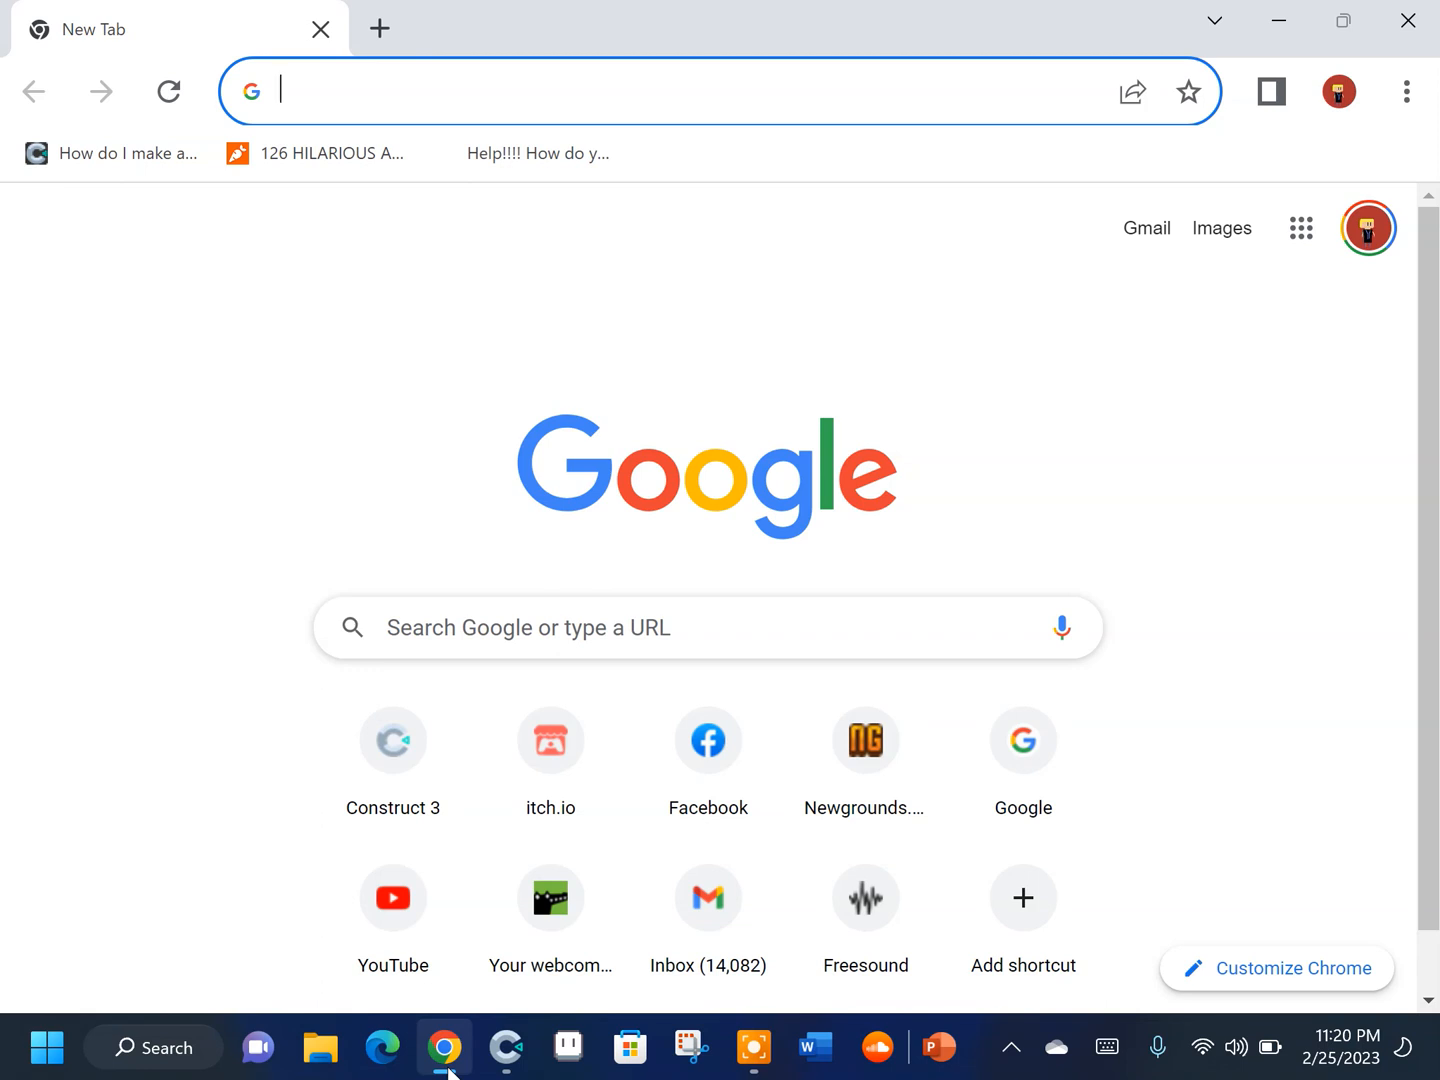
type("goo")
key("BackSpace")
key("BackSpace")
key("BackSpace")
key("BackSpace")
type("aspec")
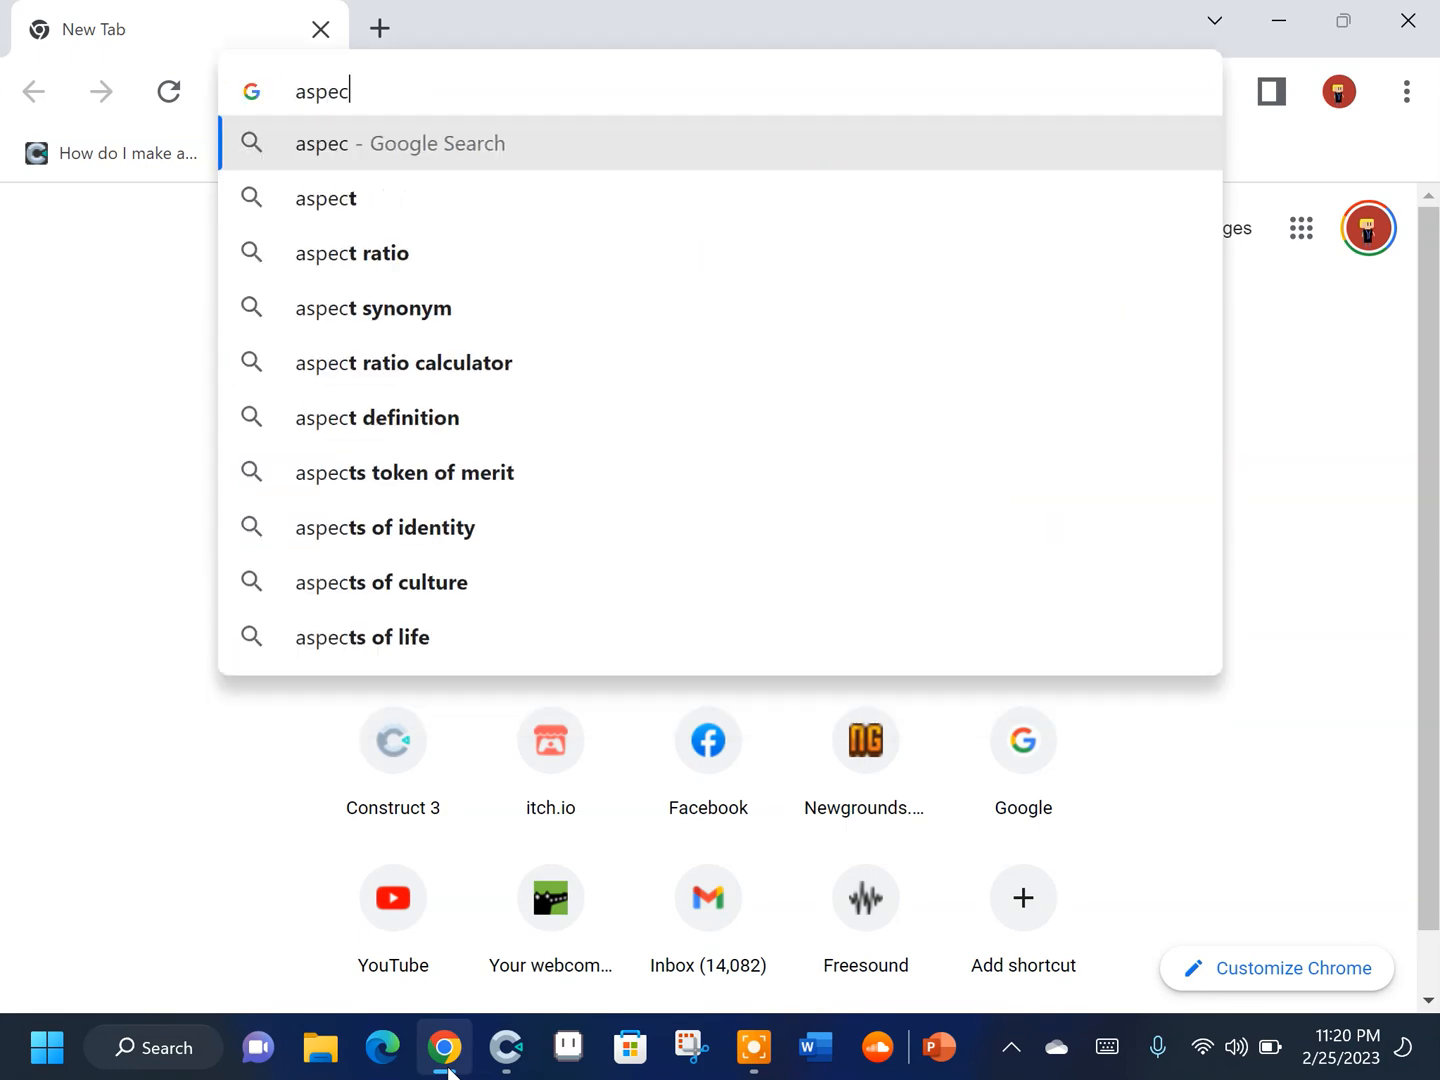
key("BackSpace")
key("BackSpace")
key("BackSpace")
key("BackSpace")
key("BackSpace")
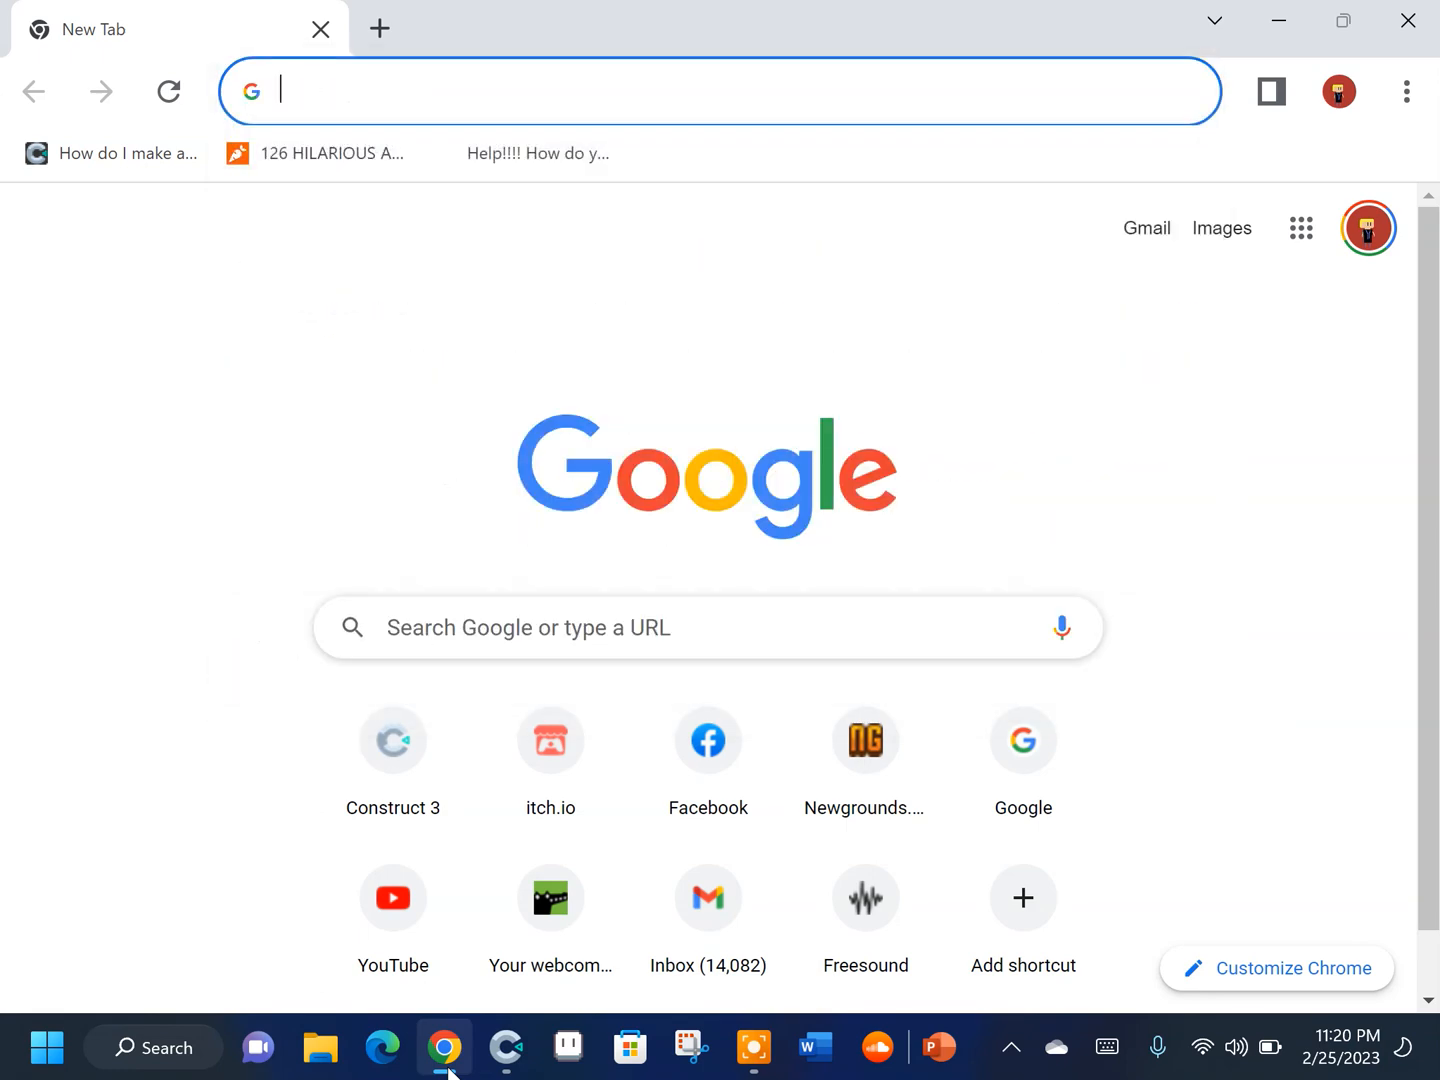
Search Google for "what are the dimensions of the flappy bird game"
type("what are ")
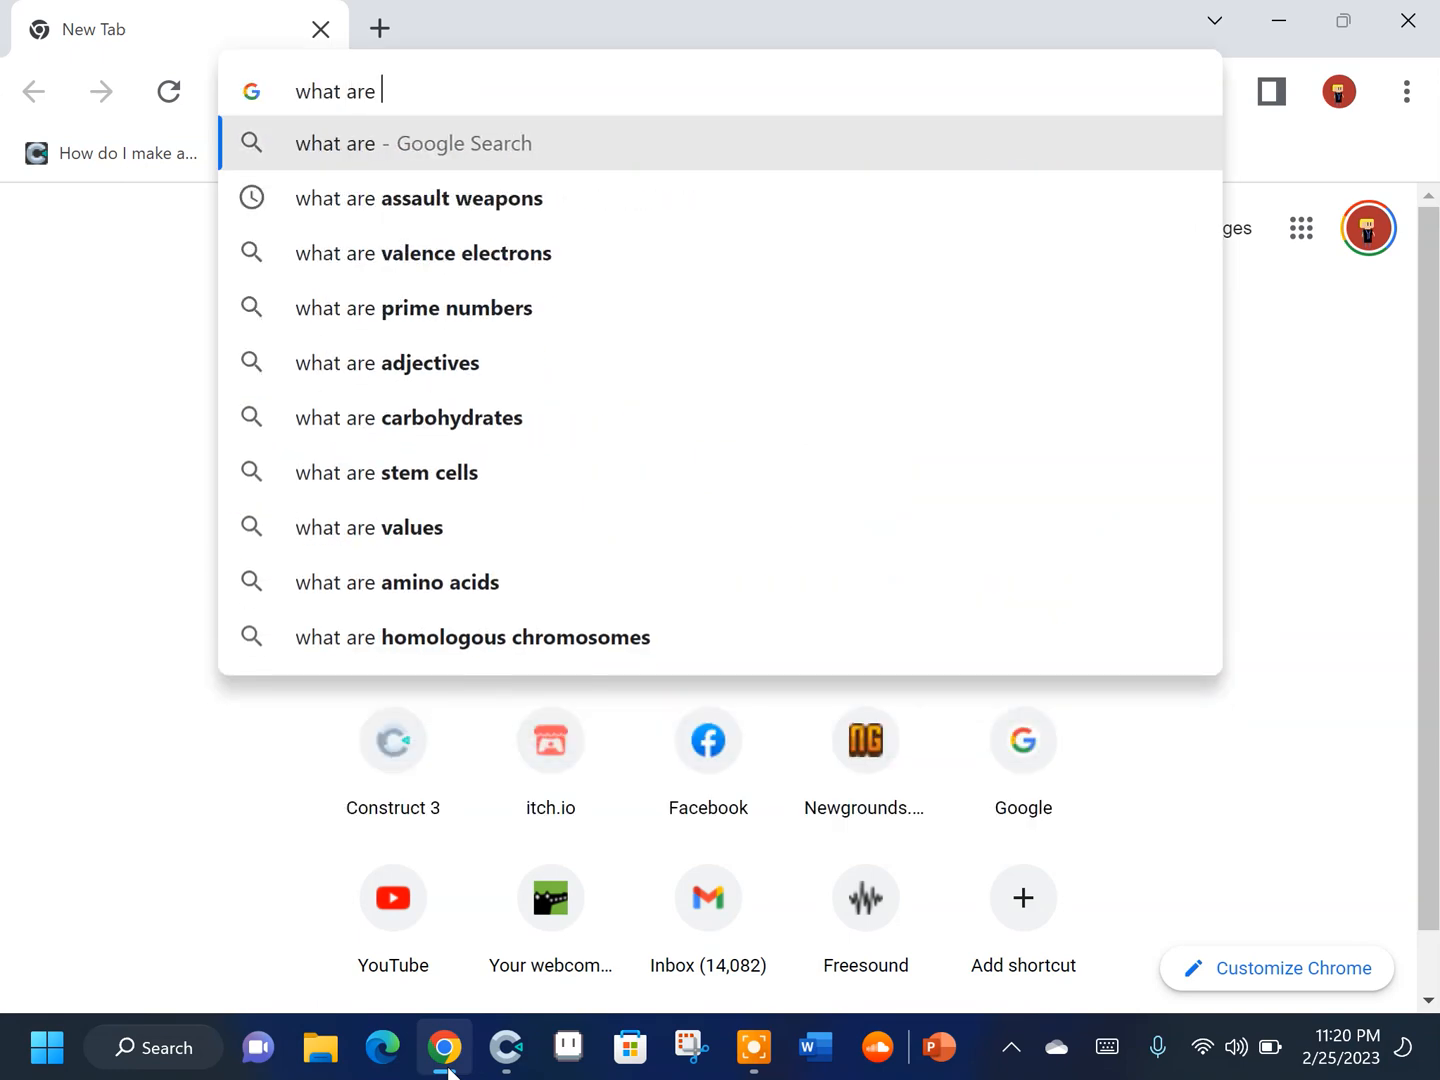
type("the dimen")
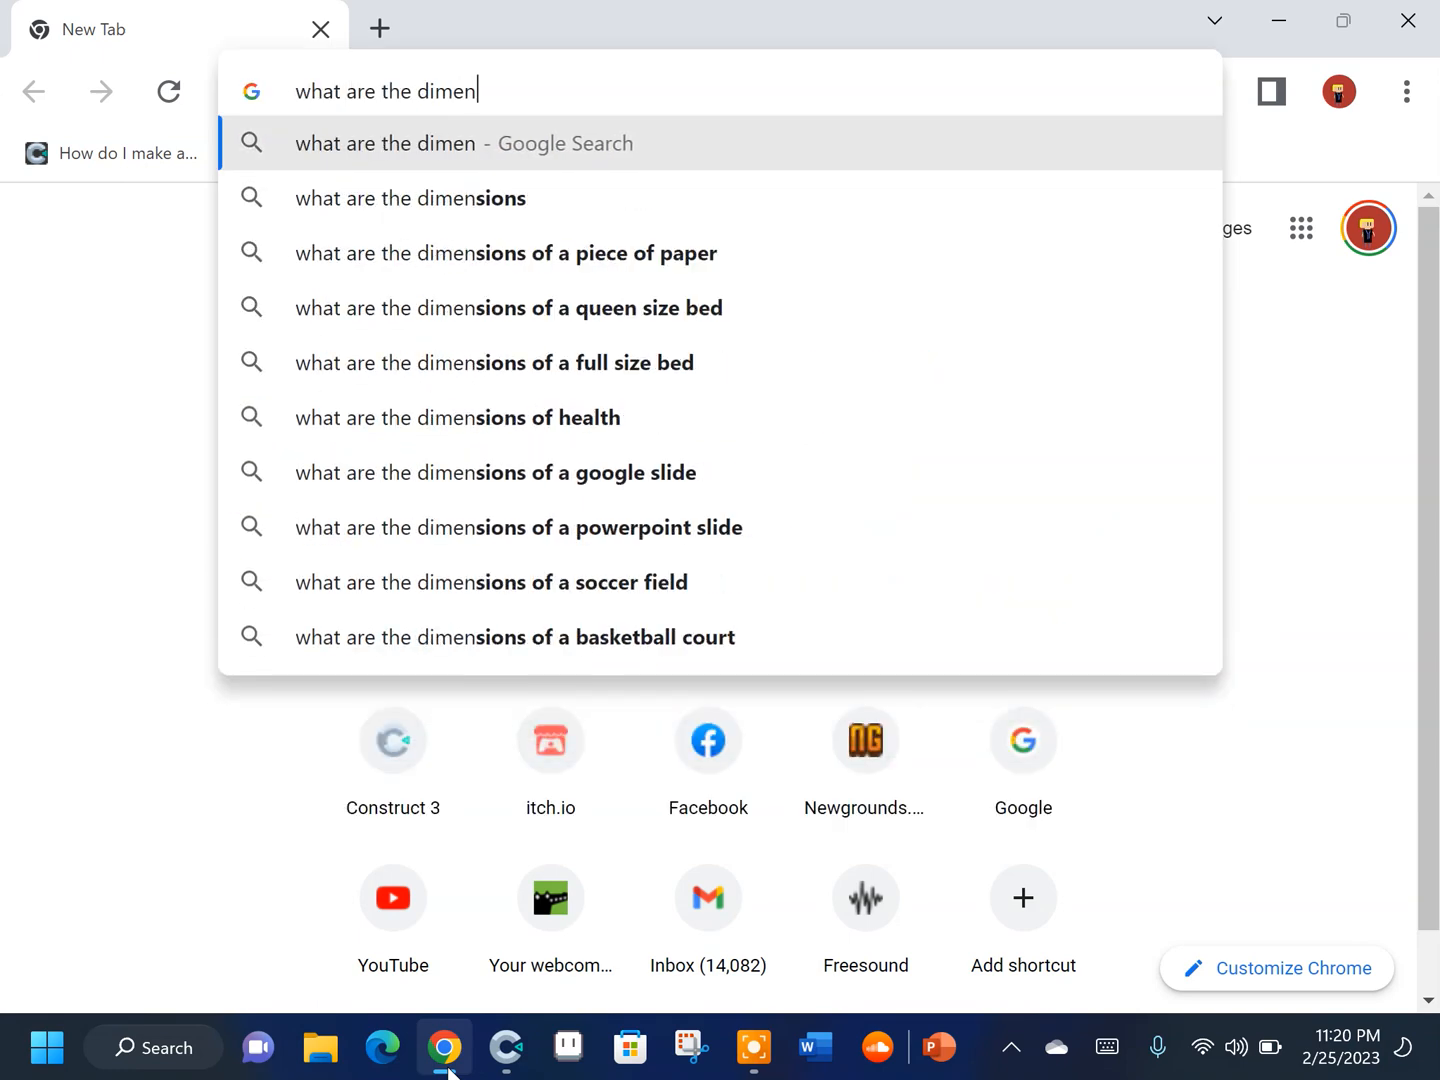
type("su")
key("BackSpace")
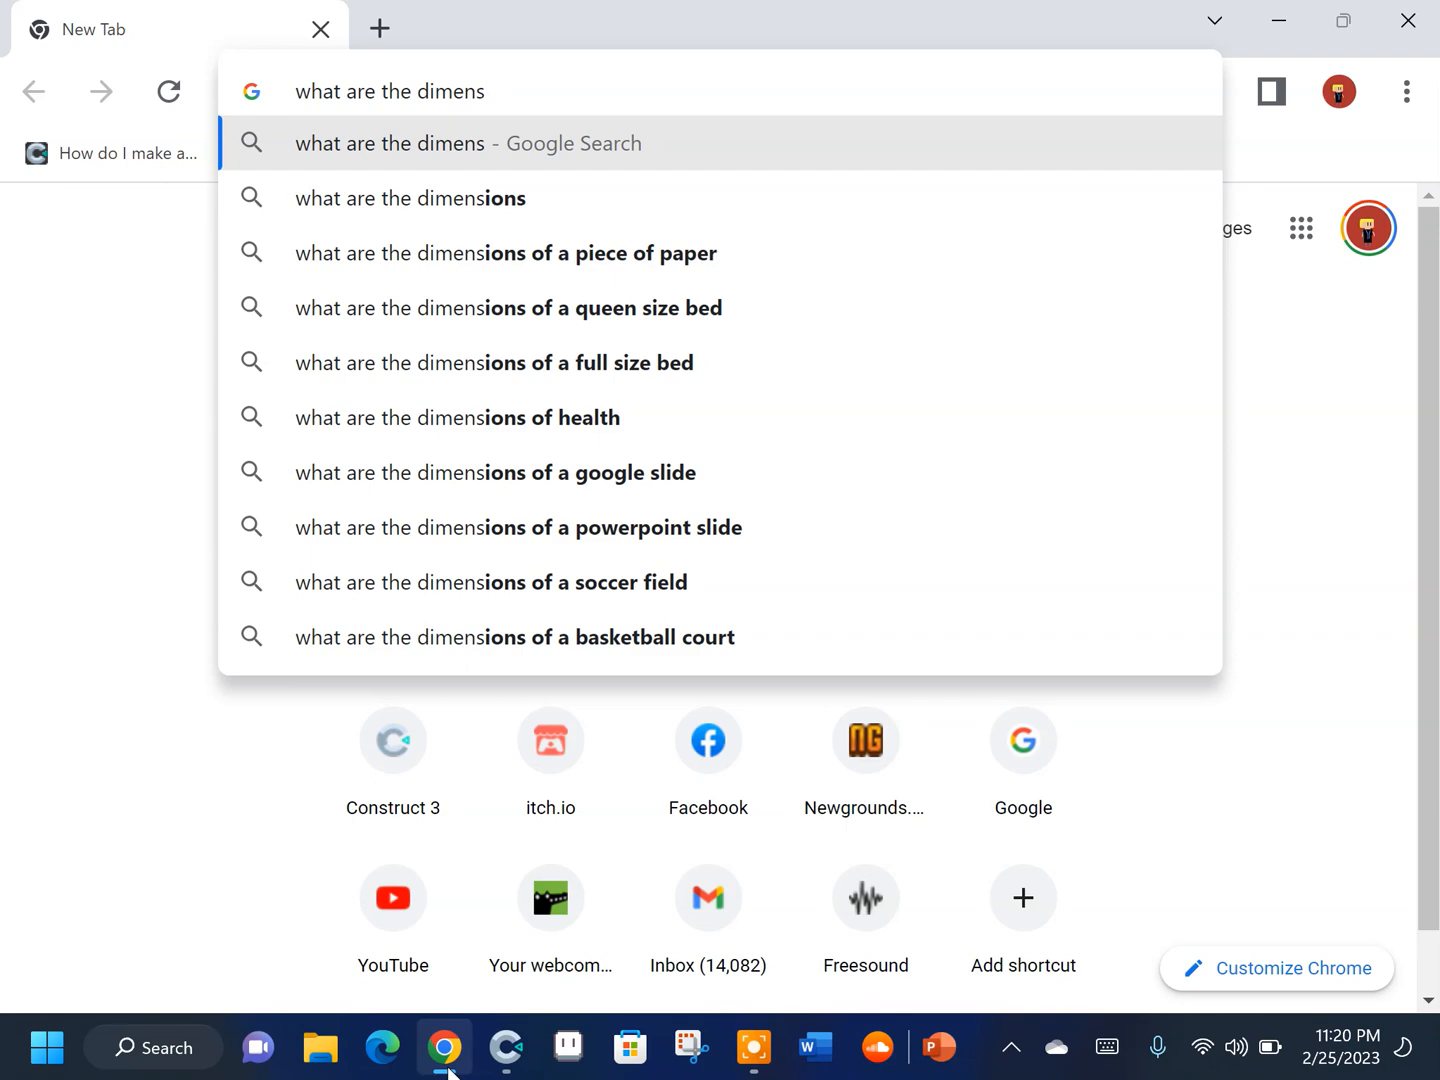
type("ions ")
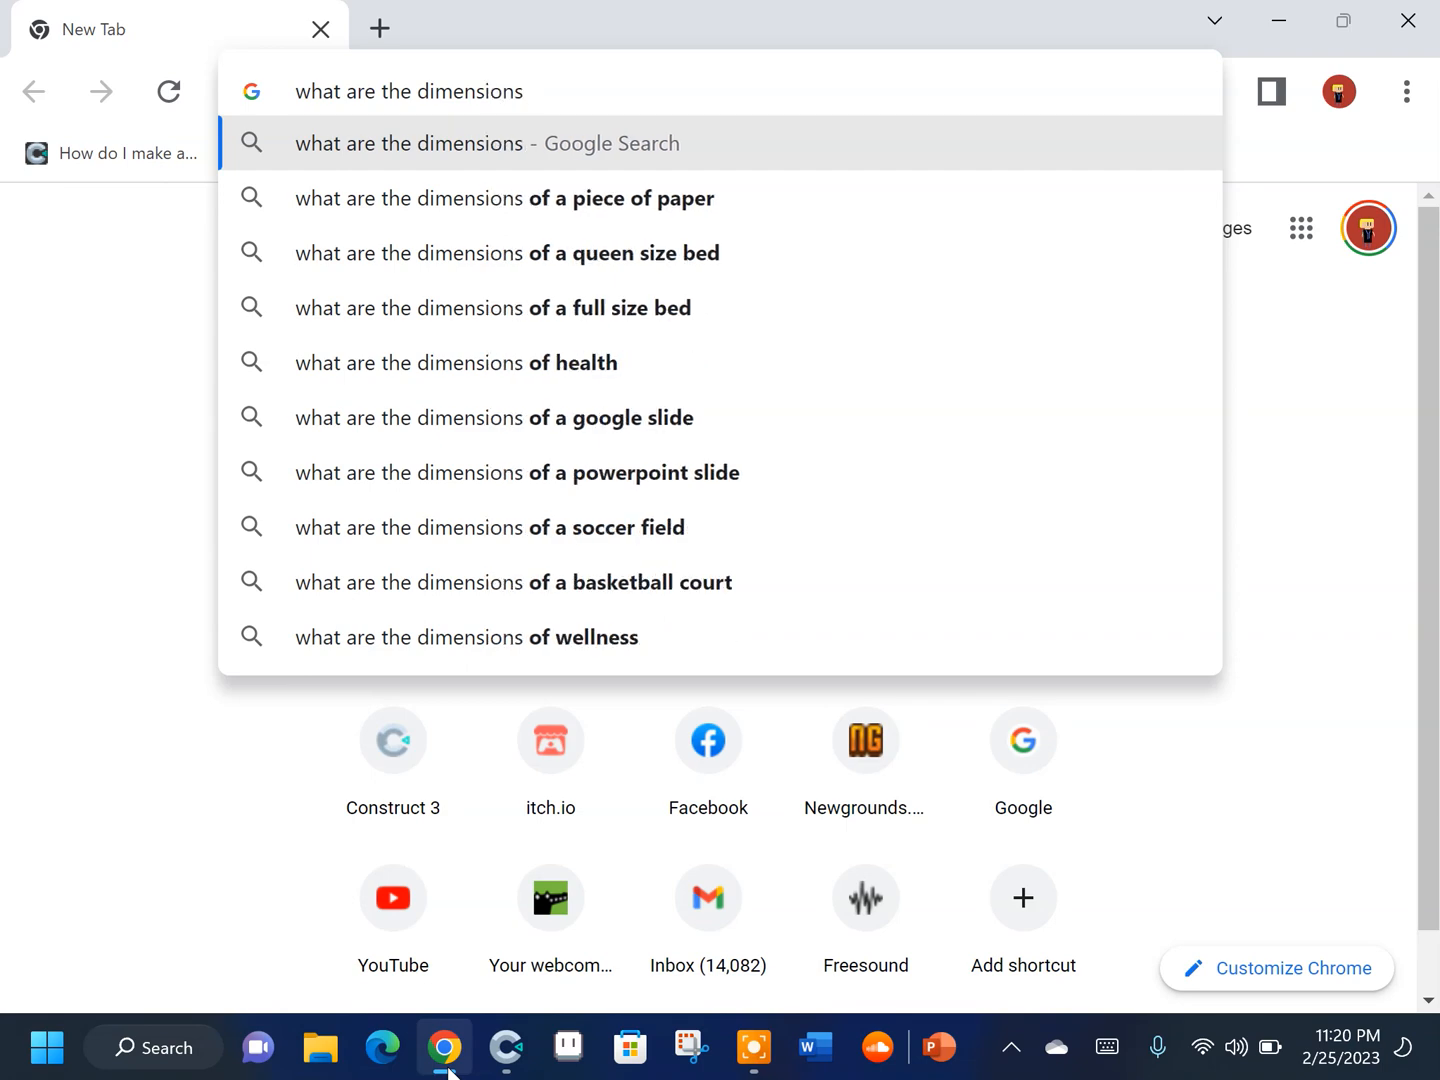
type("of the ")
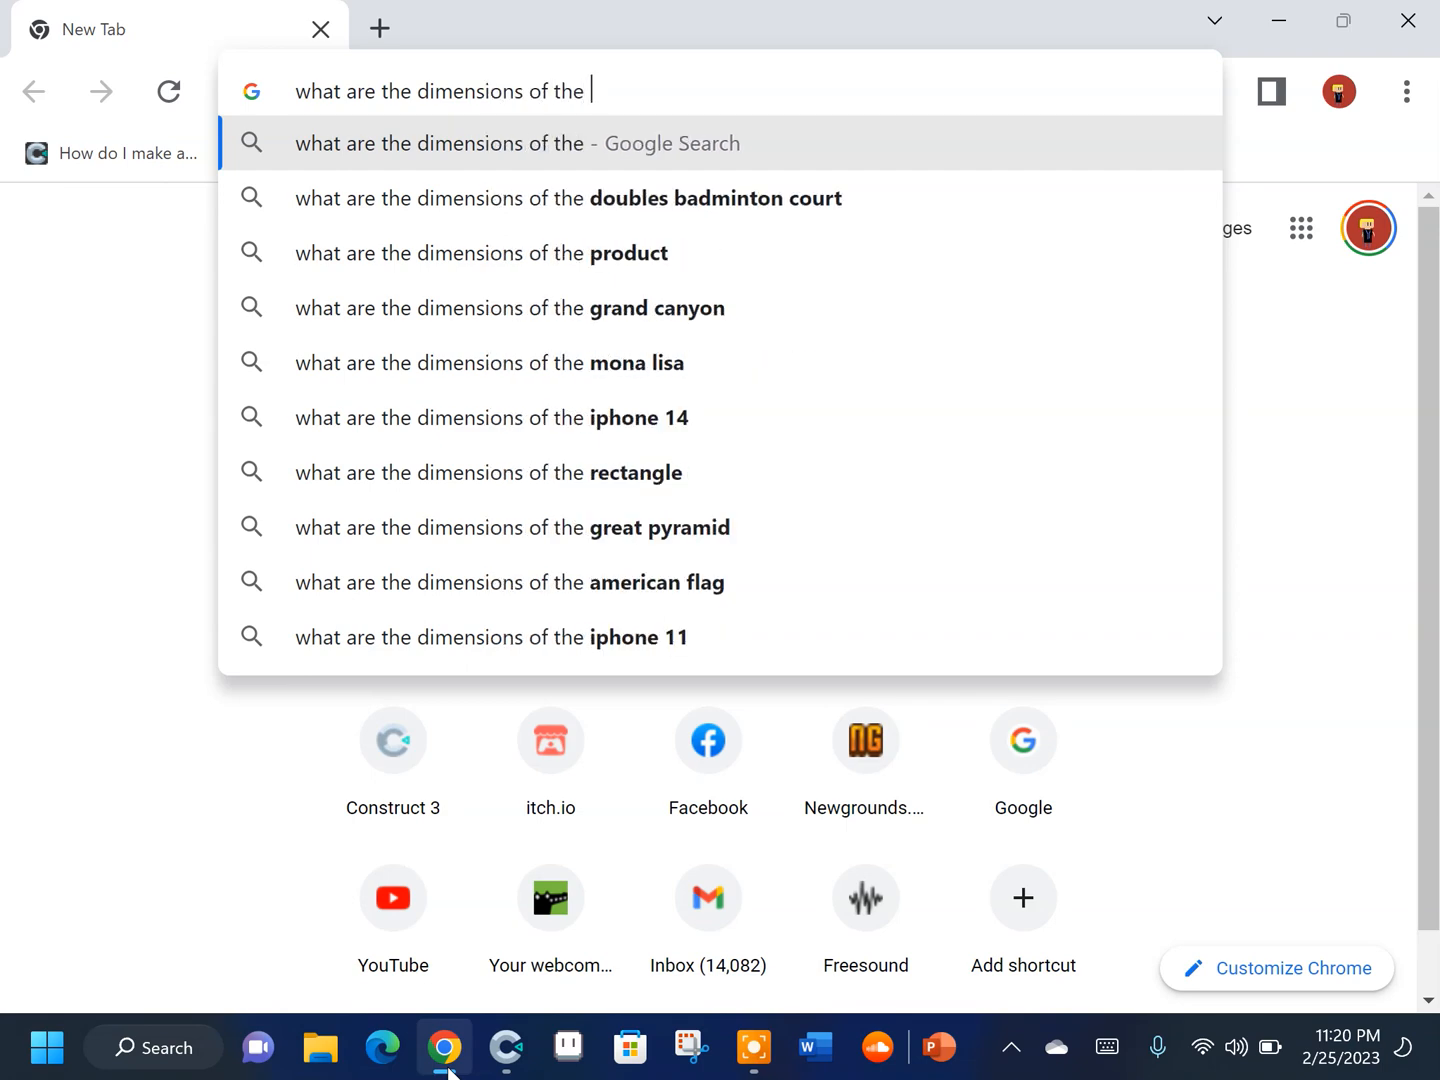
type("flappy")
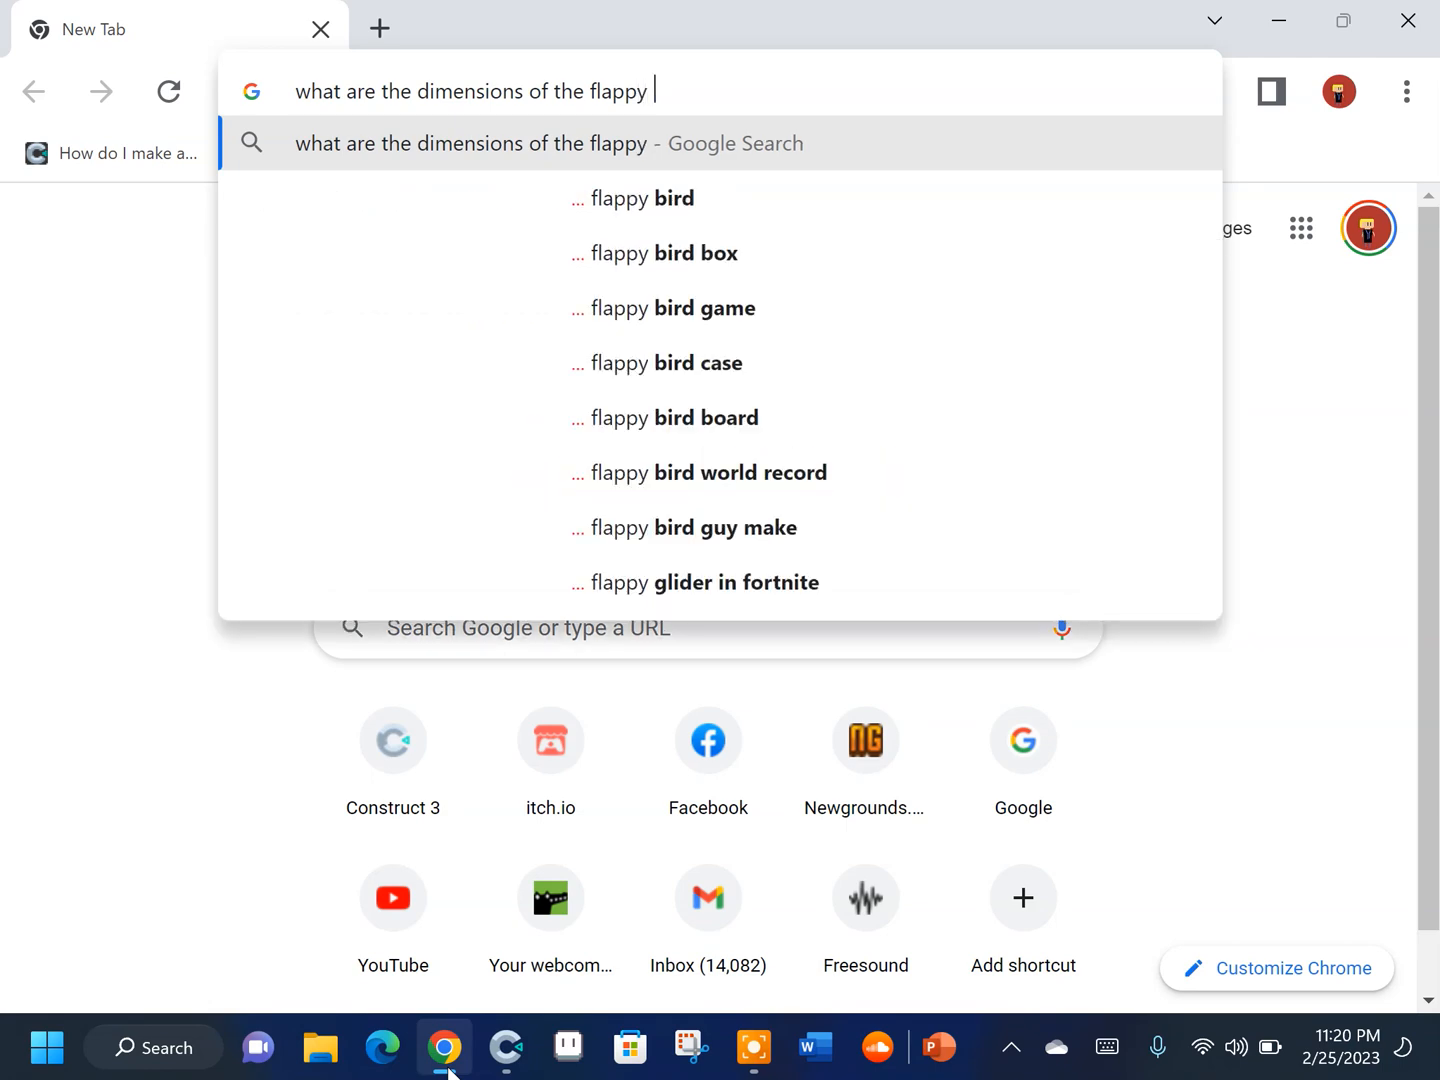
key("Down")
key("Down")
key("Down")
key("Return")
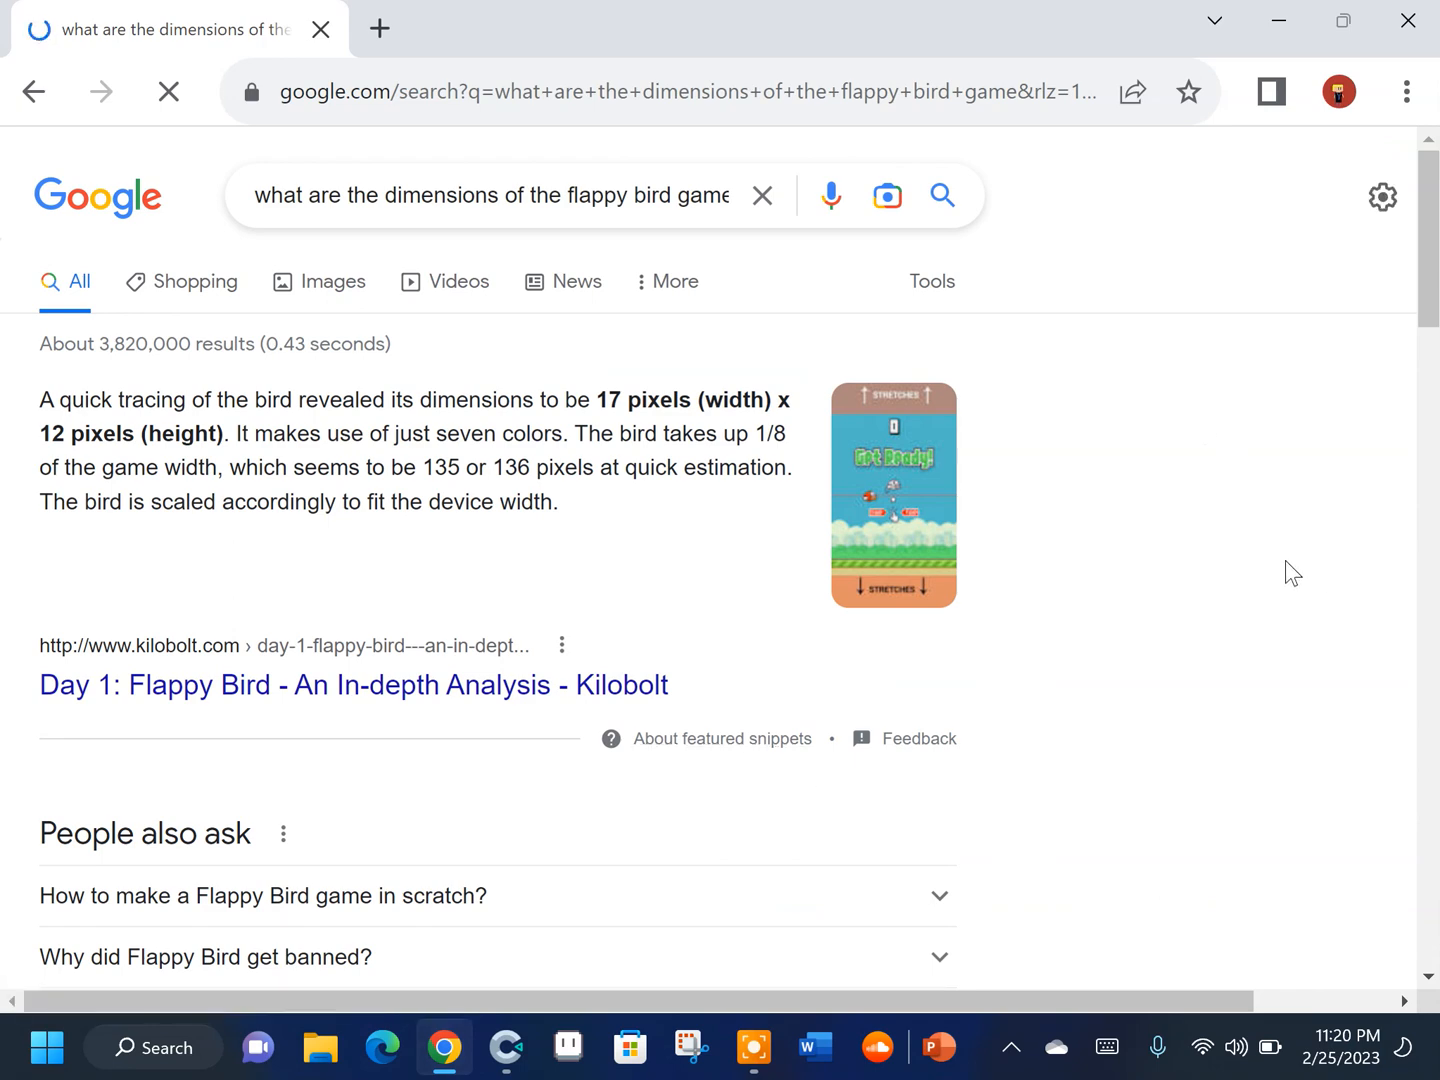
Return to Construct 3 and create a new project with a viewport size of 17 x 12
left_click(1279, 20)
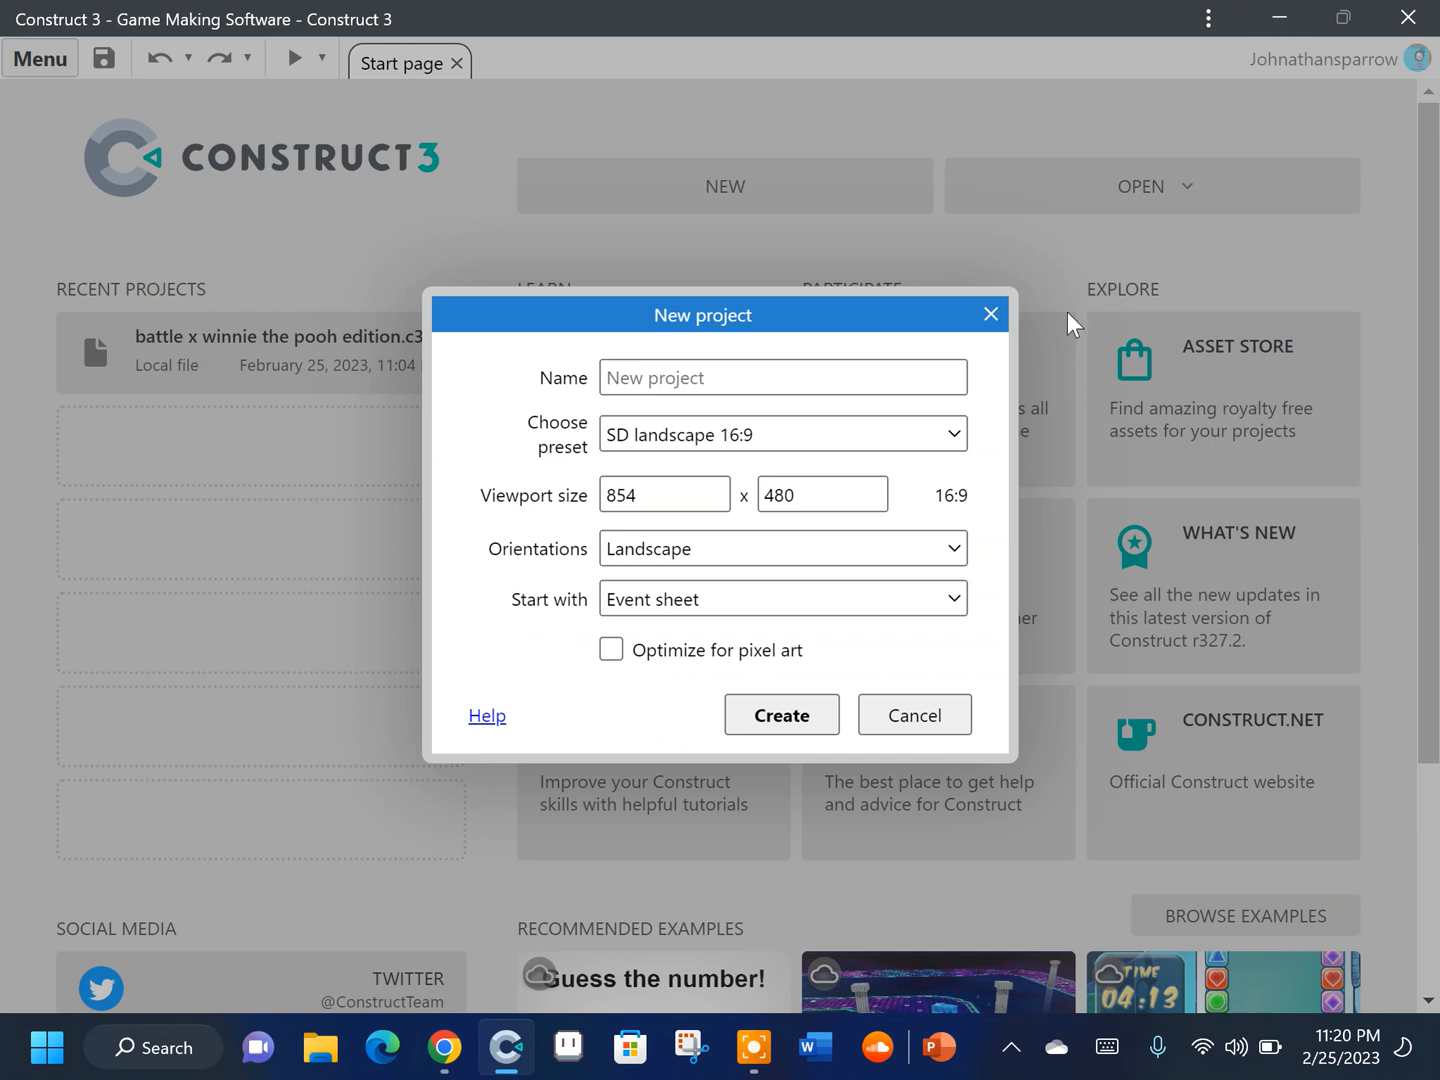
double_click(661, 495)
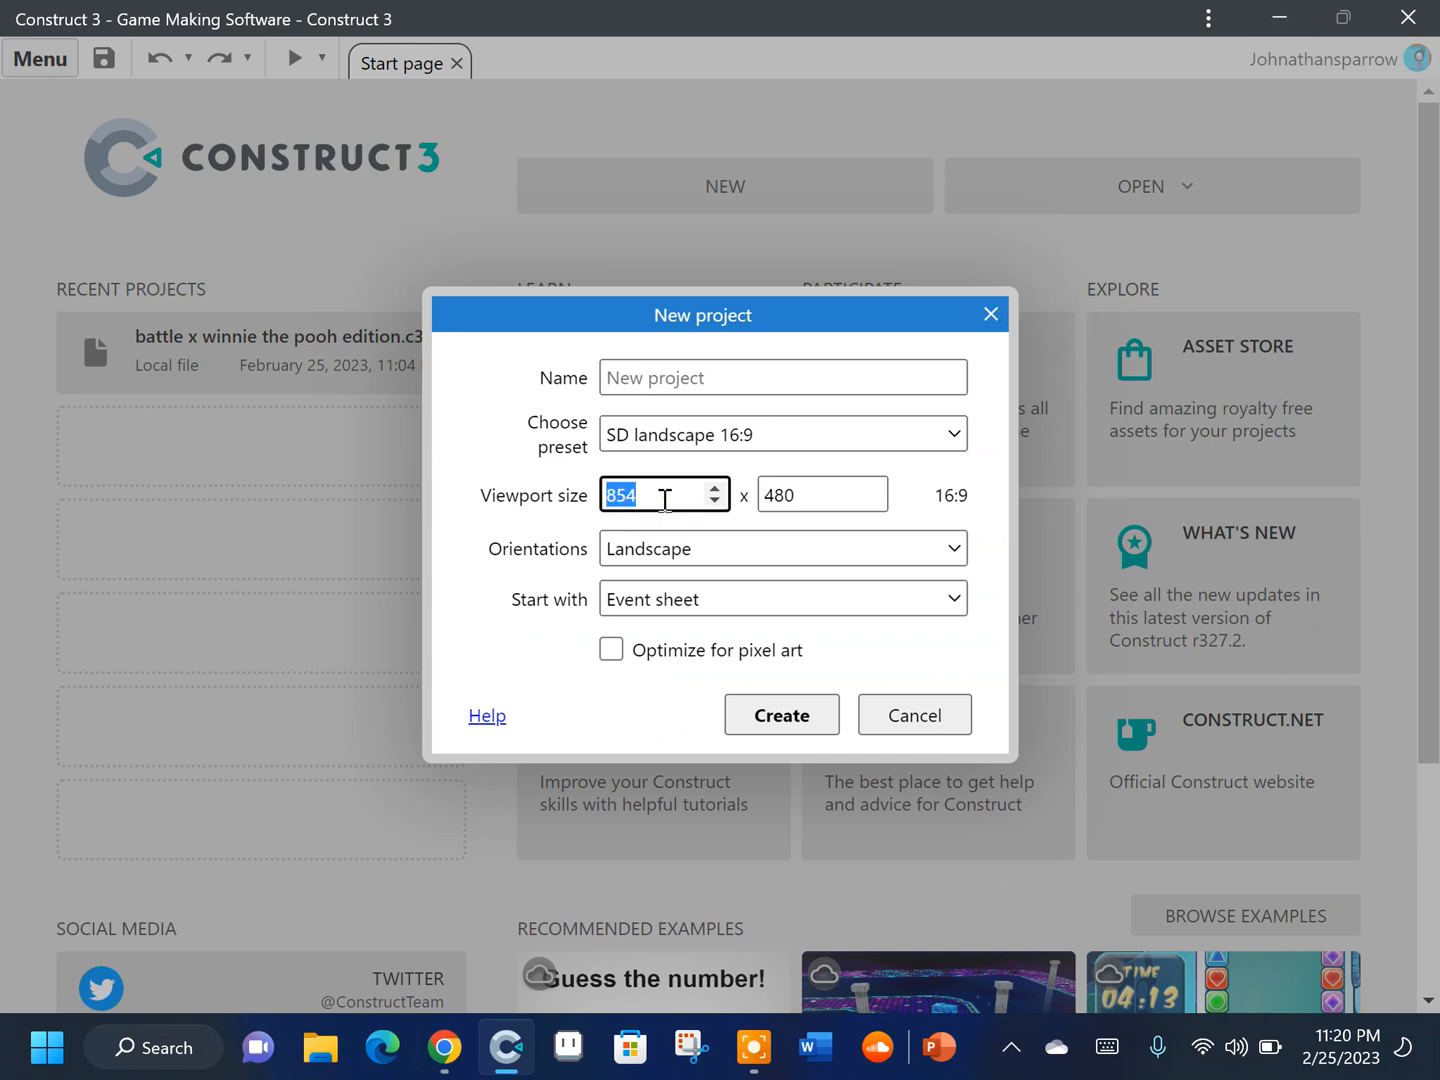
key("Tab")
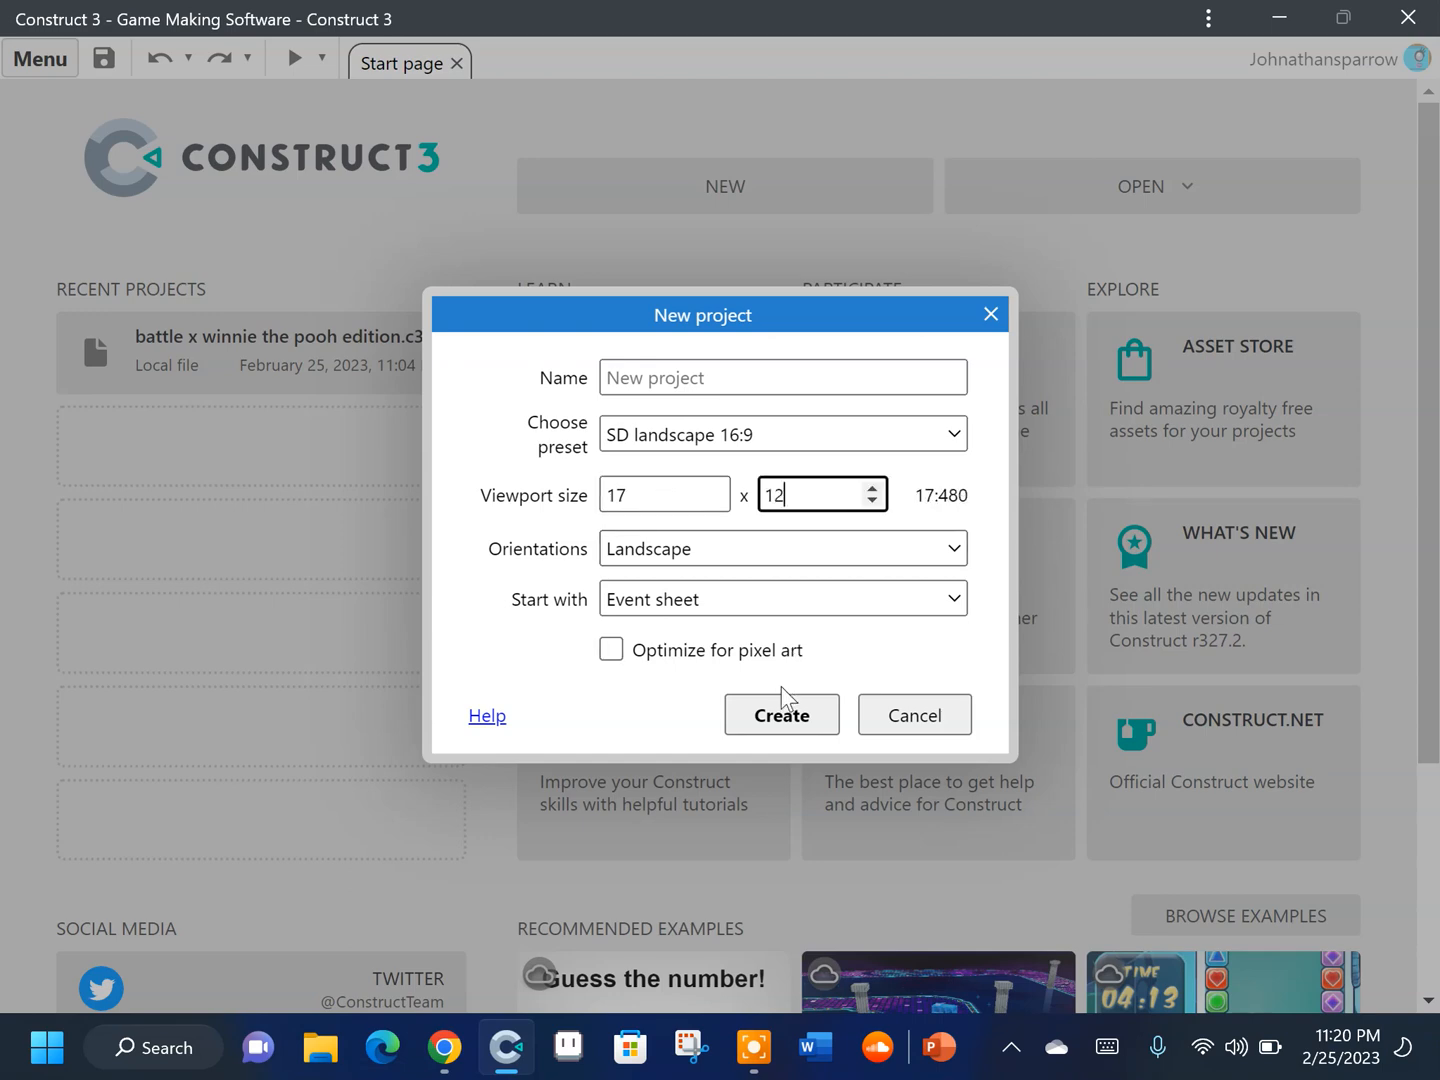
left_click(787, 720)
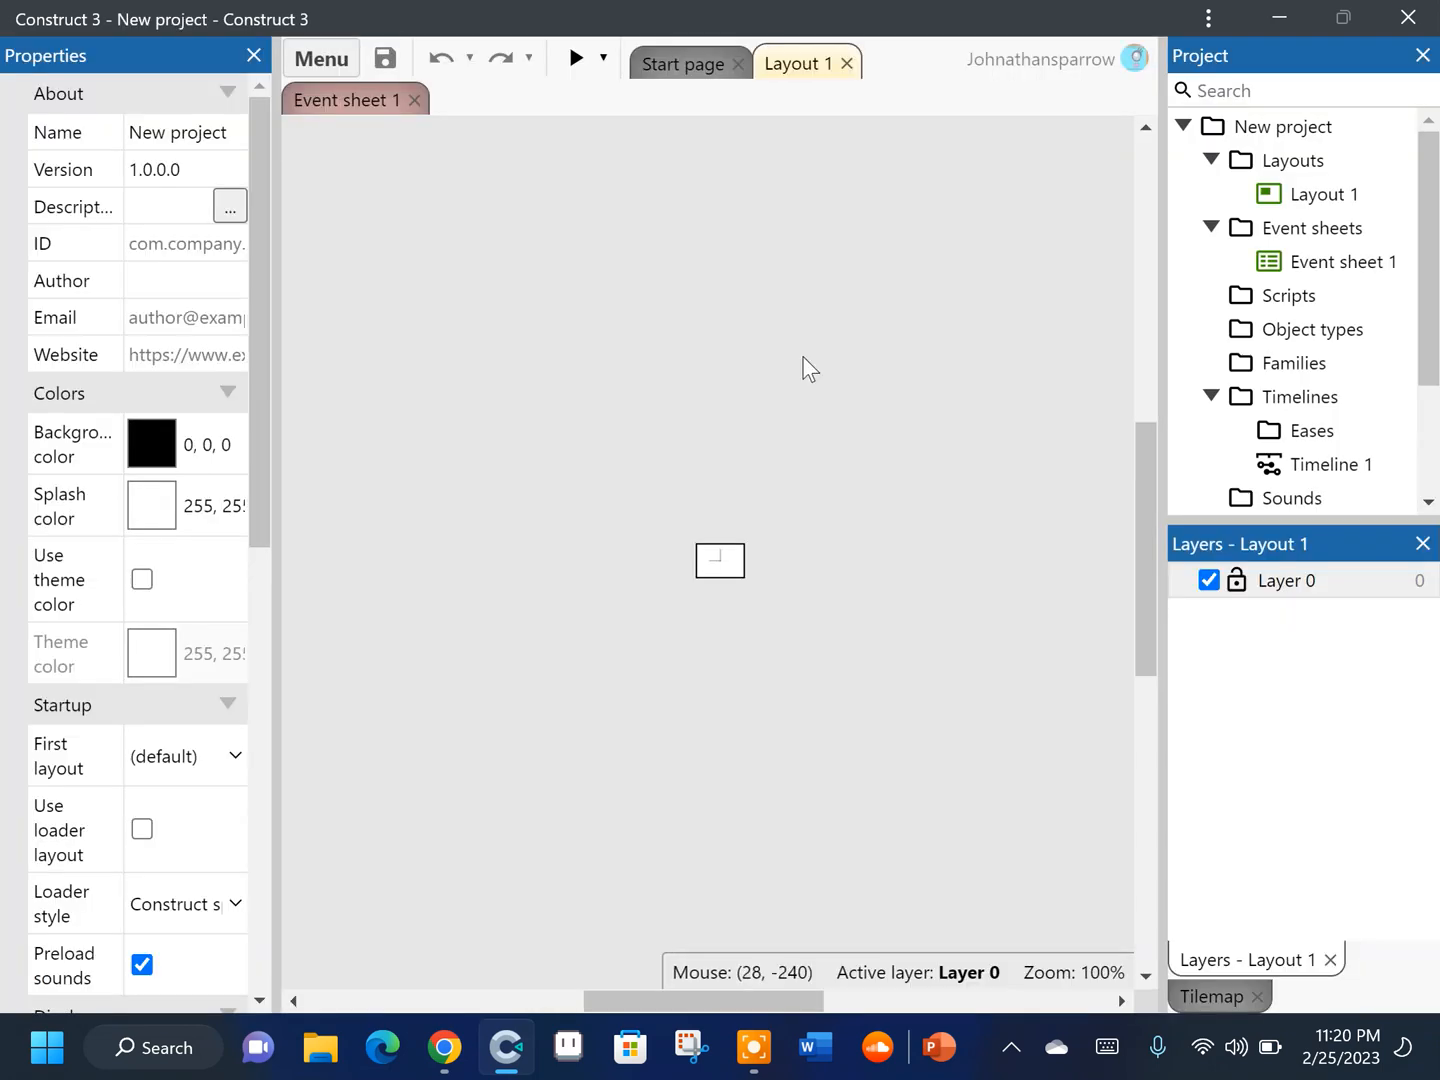
Enlarge the view around the small layout to examine its size
scroll(820, 553, "up", 4)
scroll(812, 559, "down", 2)
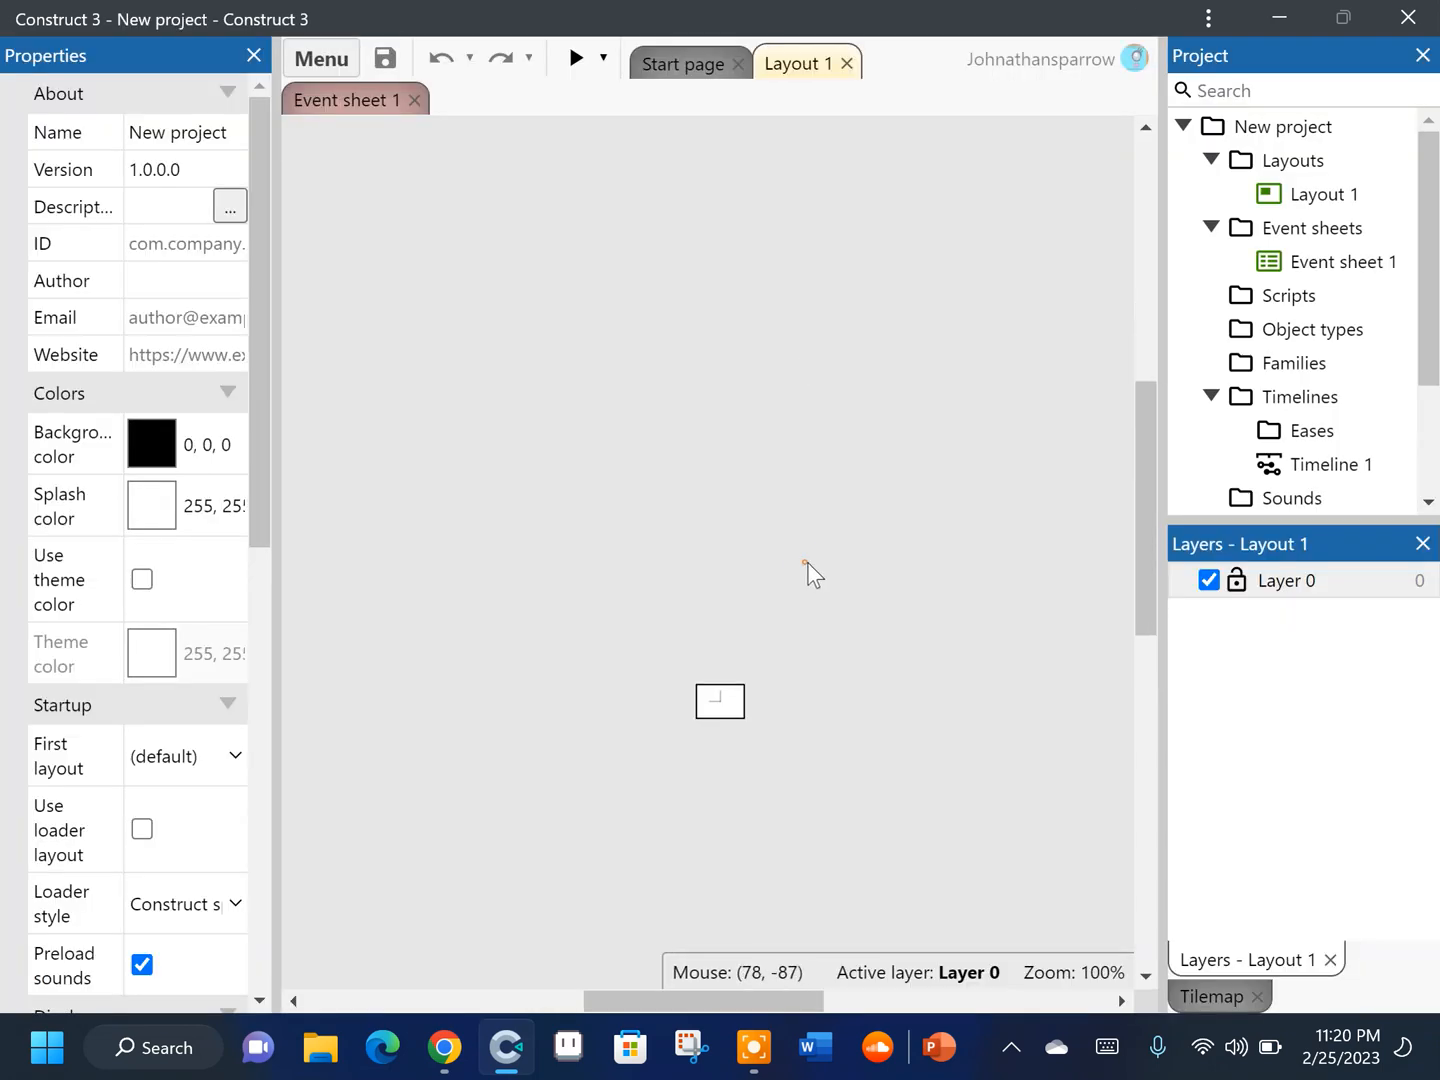
right_click(807, 565)
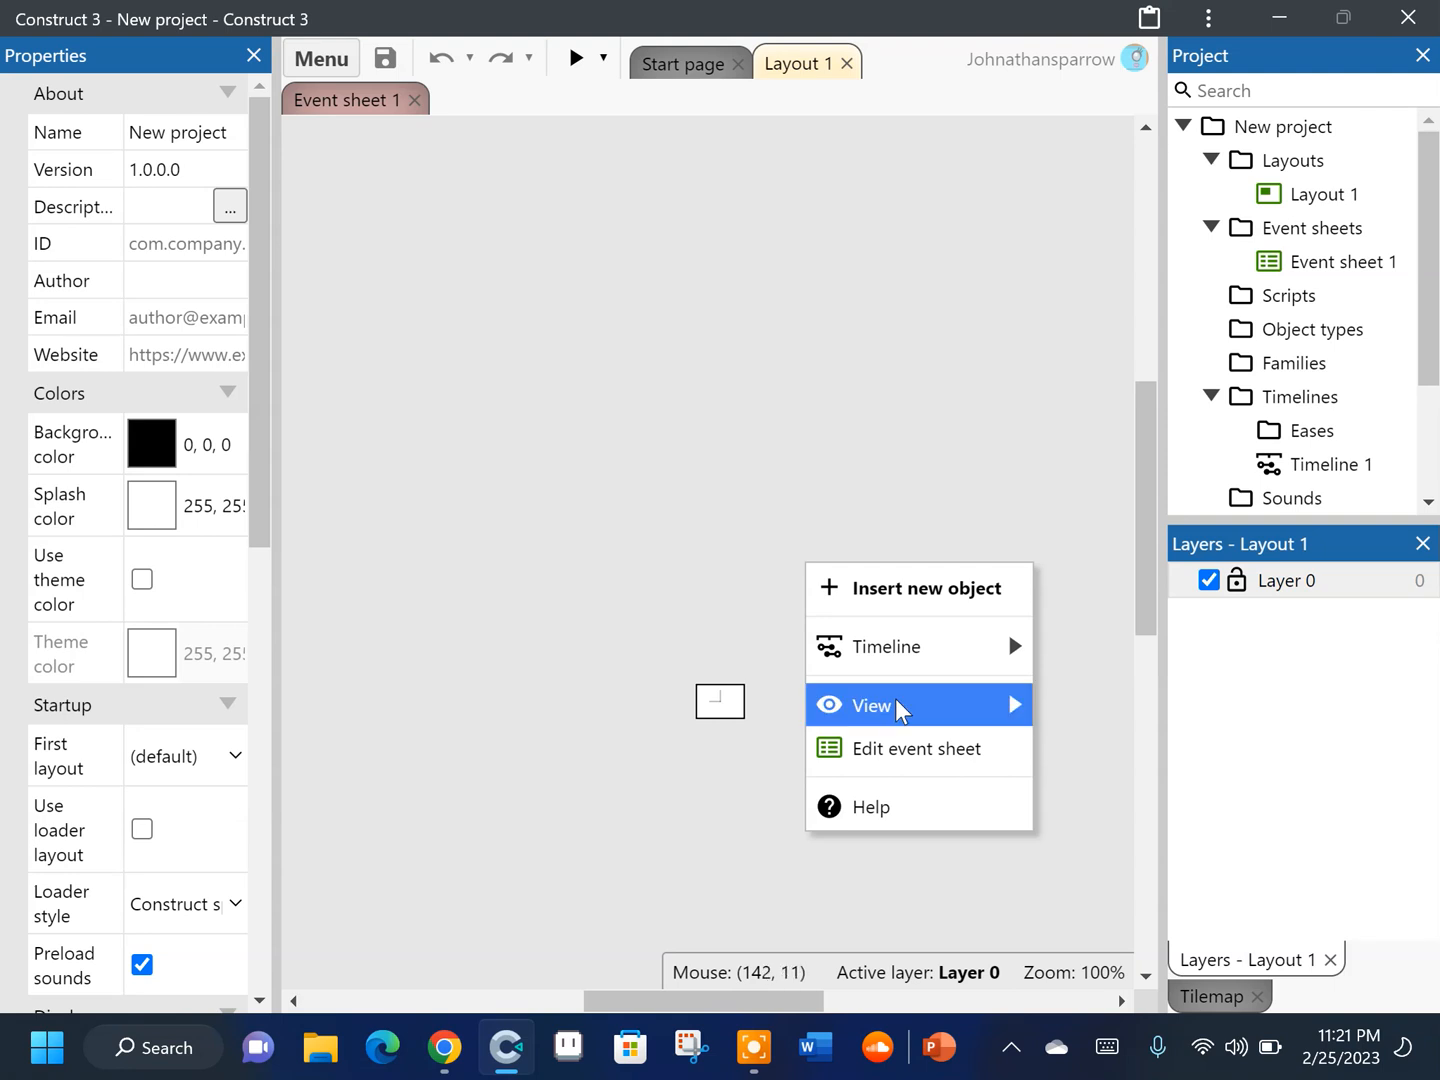
mouse_move(900, 710)
left_click(1156, 829)
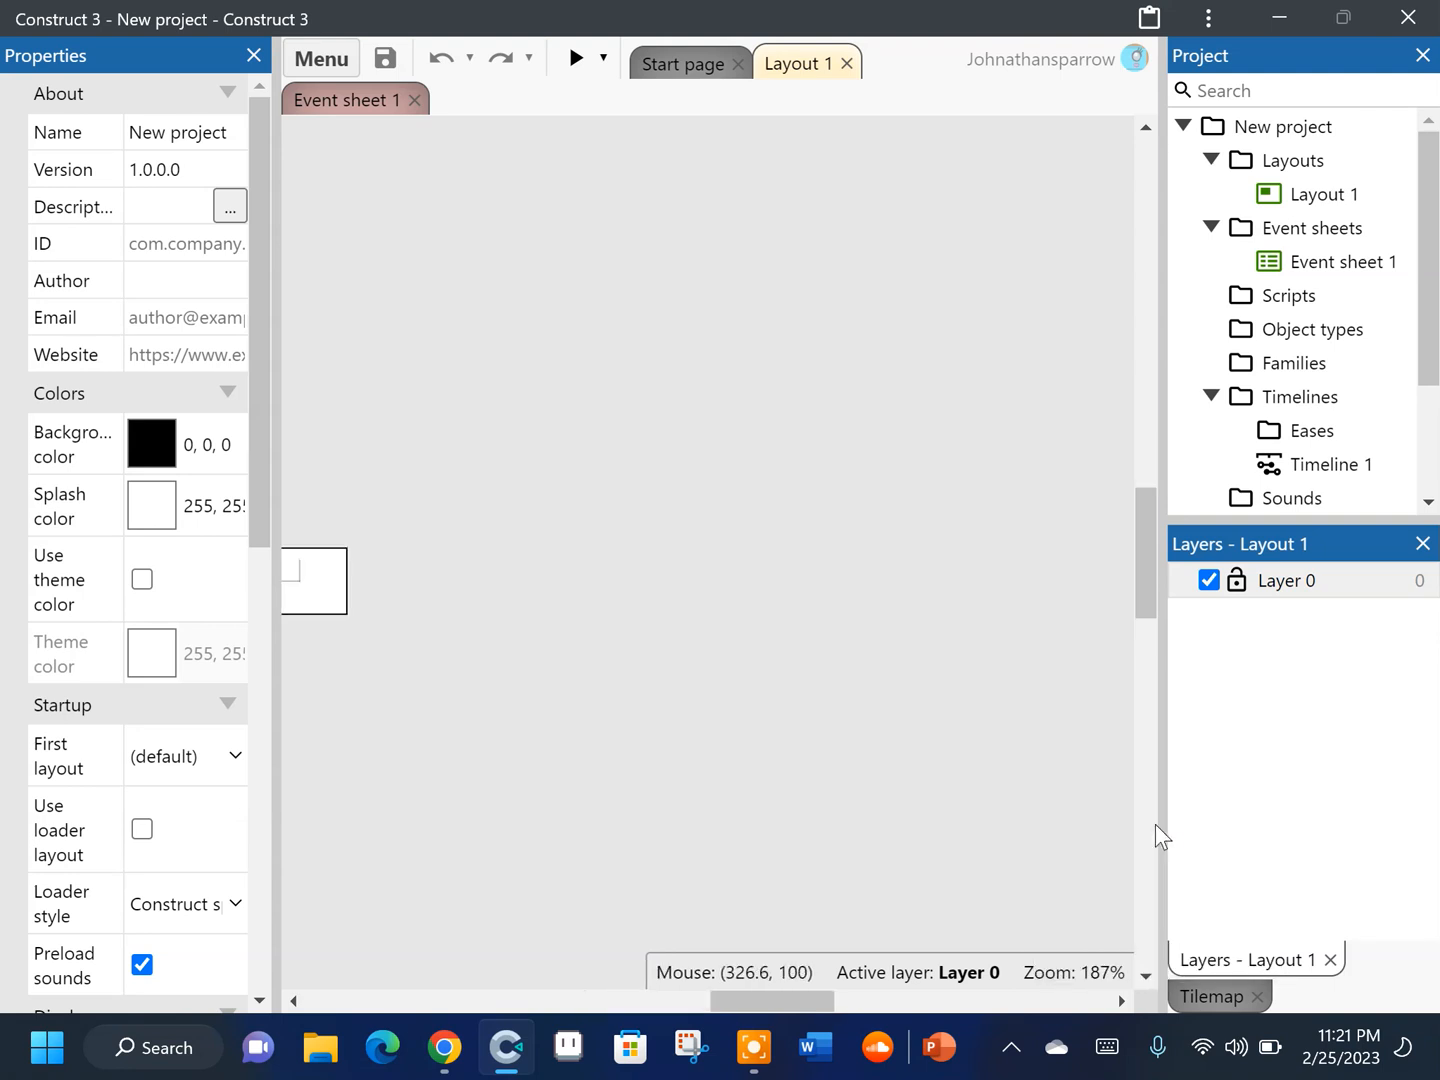
Zoom in to 800% on the 17 x 12 layout and examine its outline up close
left_click_drag(805, 995, 754, 985)
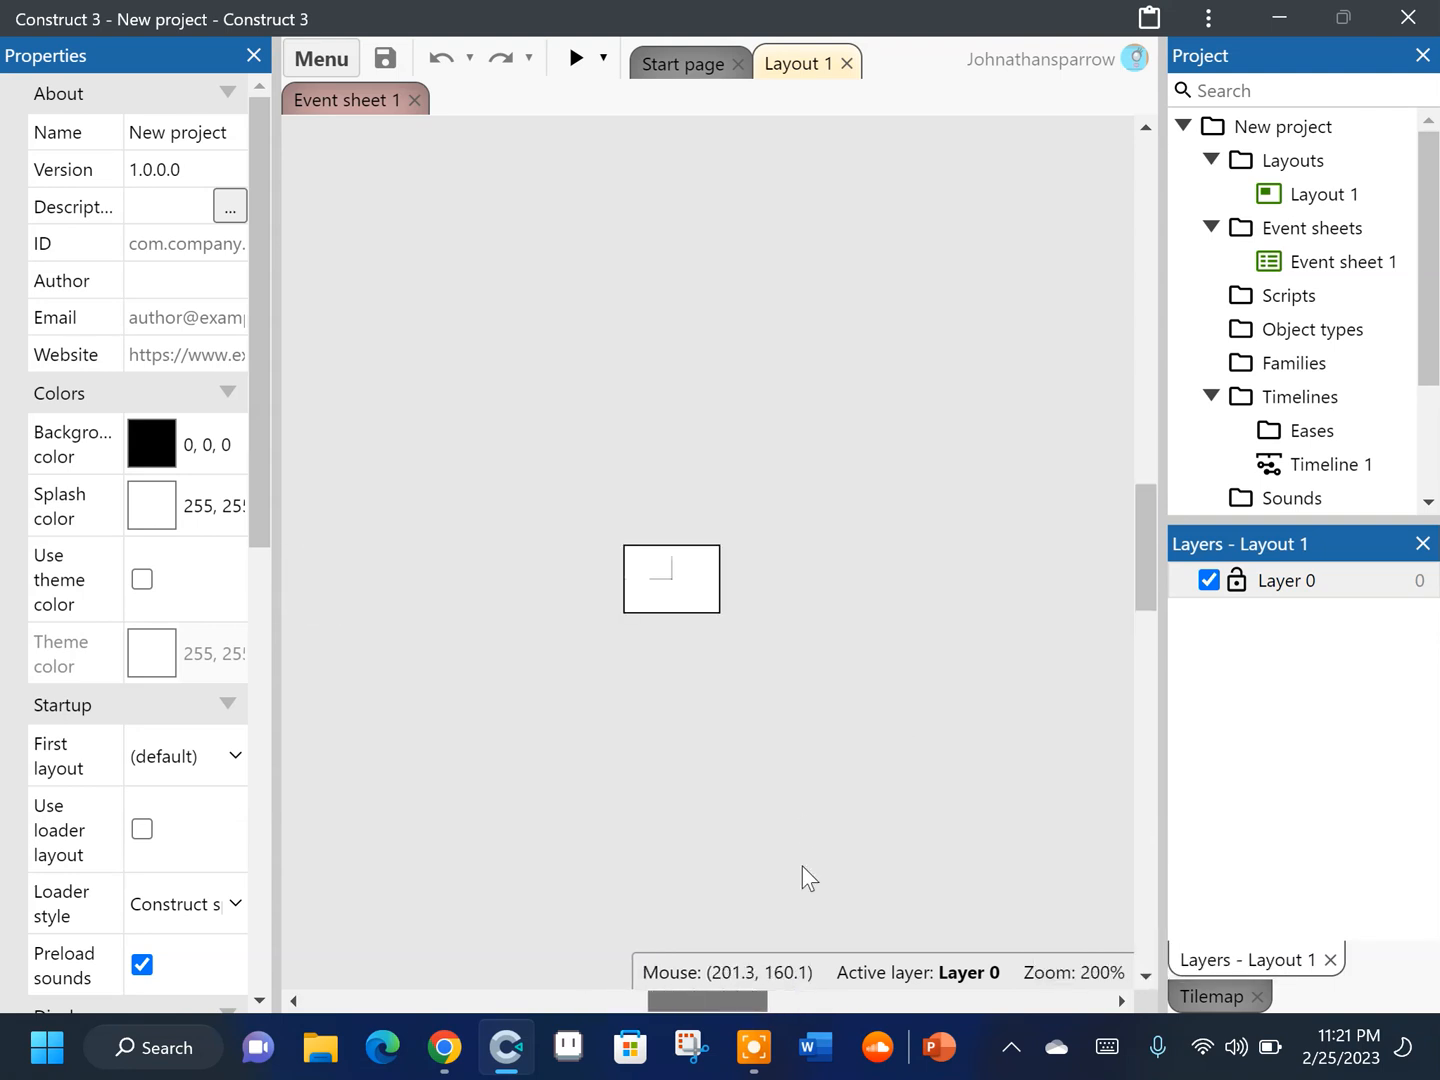
right_click(865, 714)
mouse_move(967, 852)
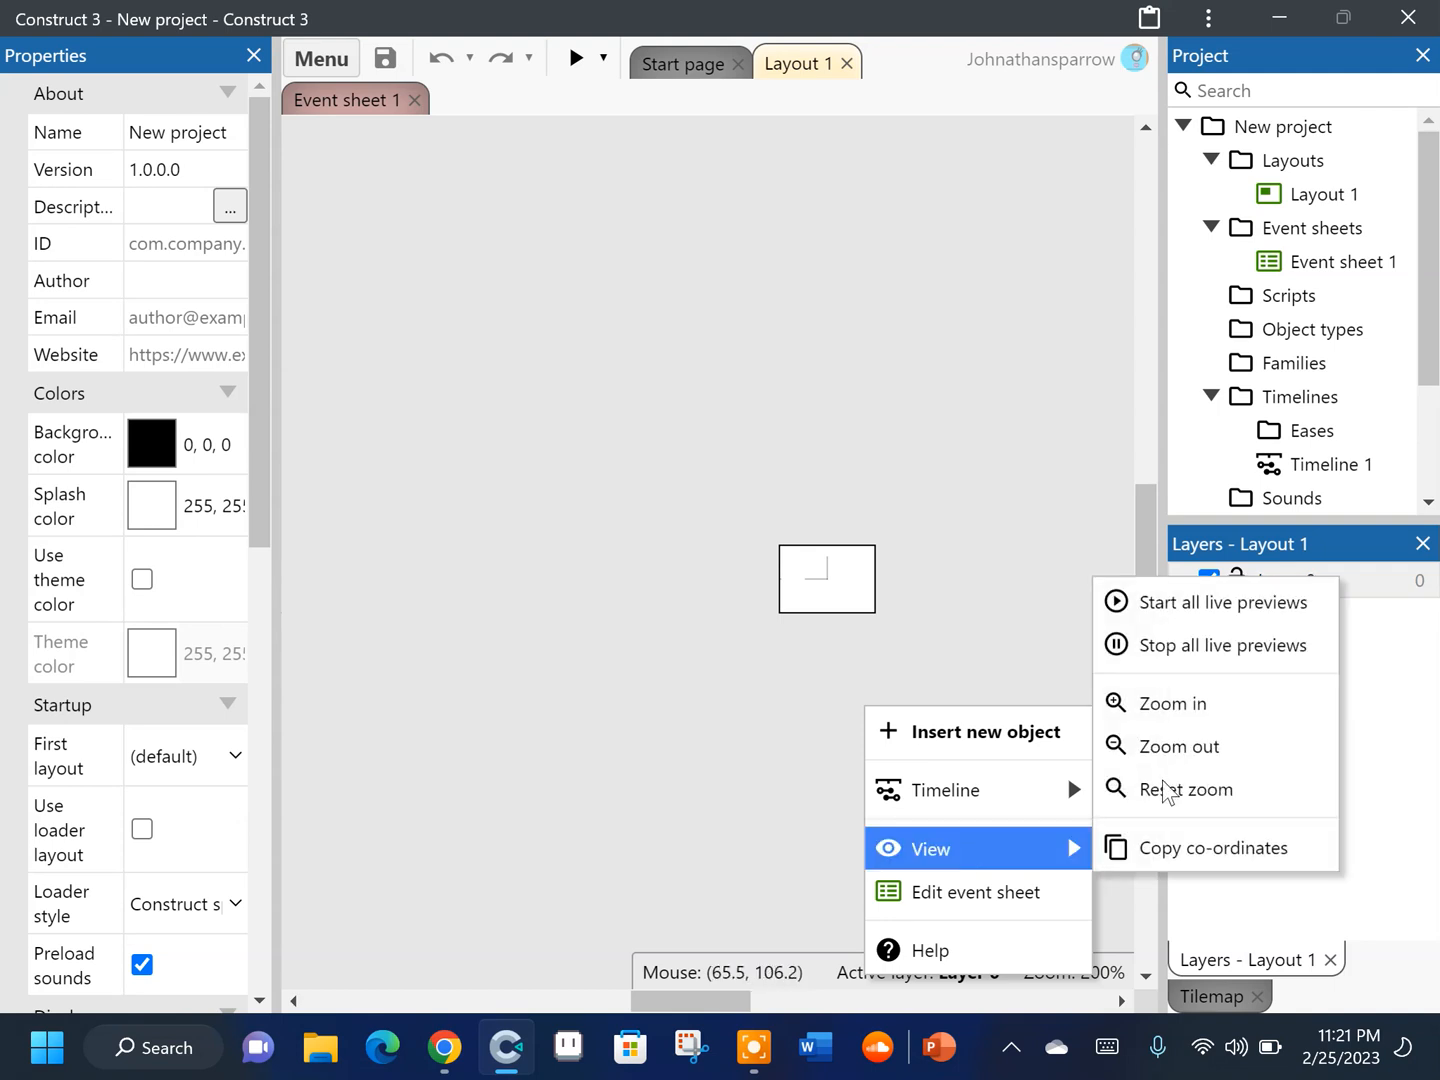
left_click(1216, 710)
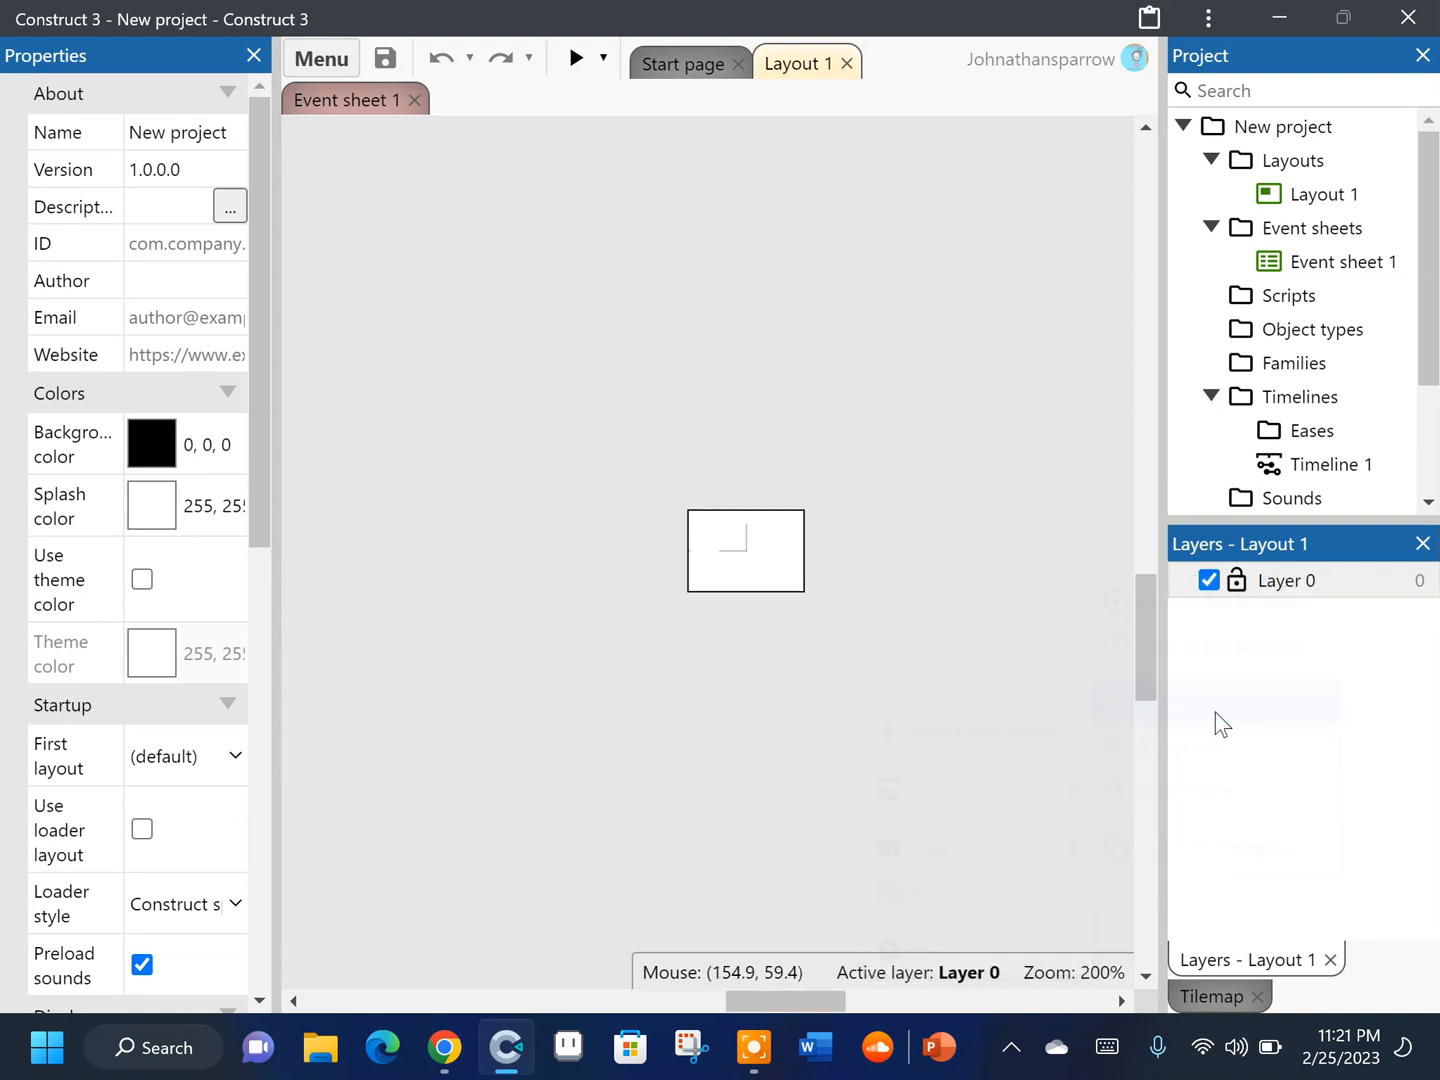
right_click(673, 640)
mouse_move(869, 778)
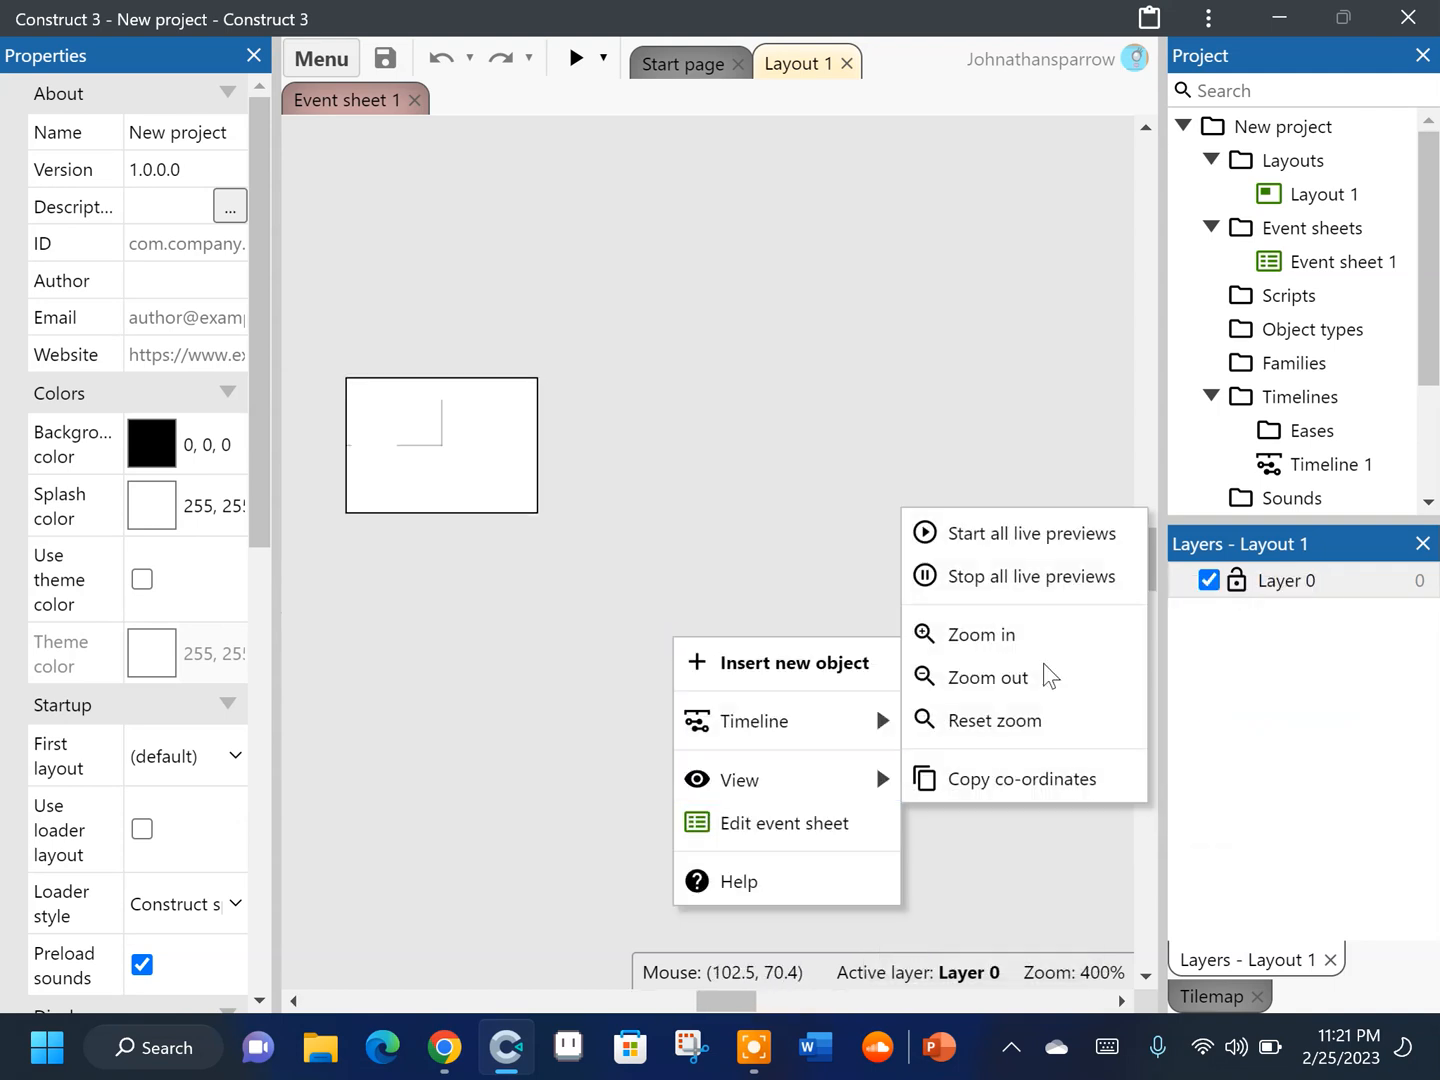
left_click(1042, 632)
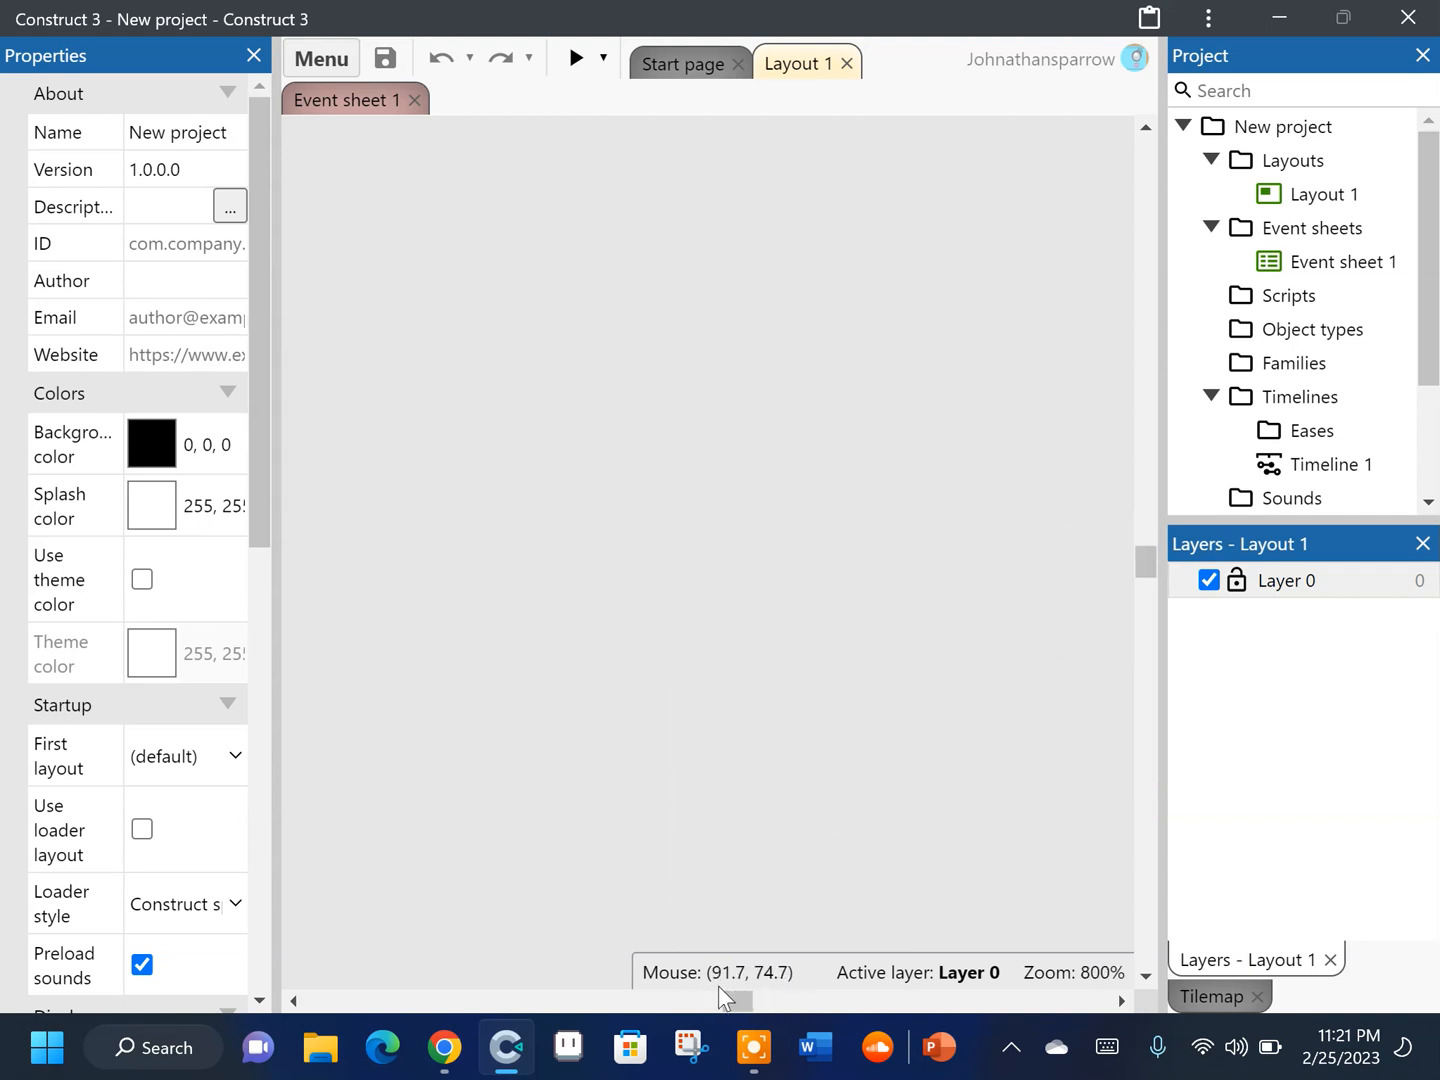
left_click_drag(743, 996, 697, 984)
scroll(964, 561, "up", 3)
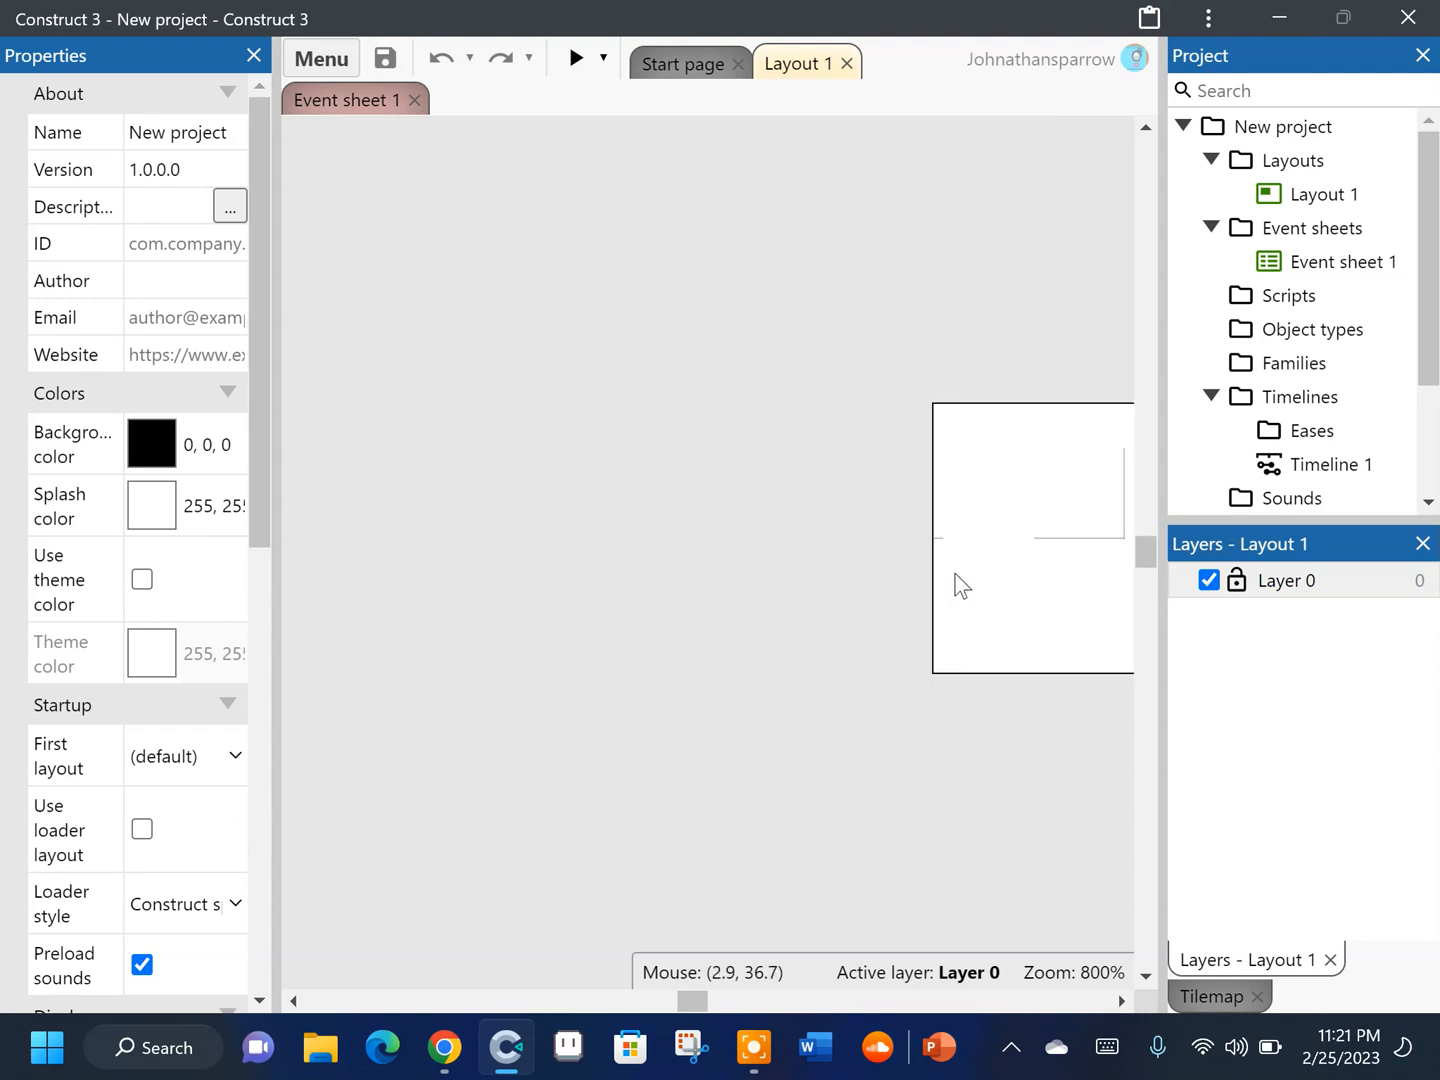
Close and relaunch Construct 3, then create a new project with a 1000 x 600 viewport, optimized for pixel art
left_click(1410, 7)
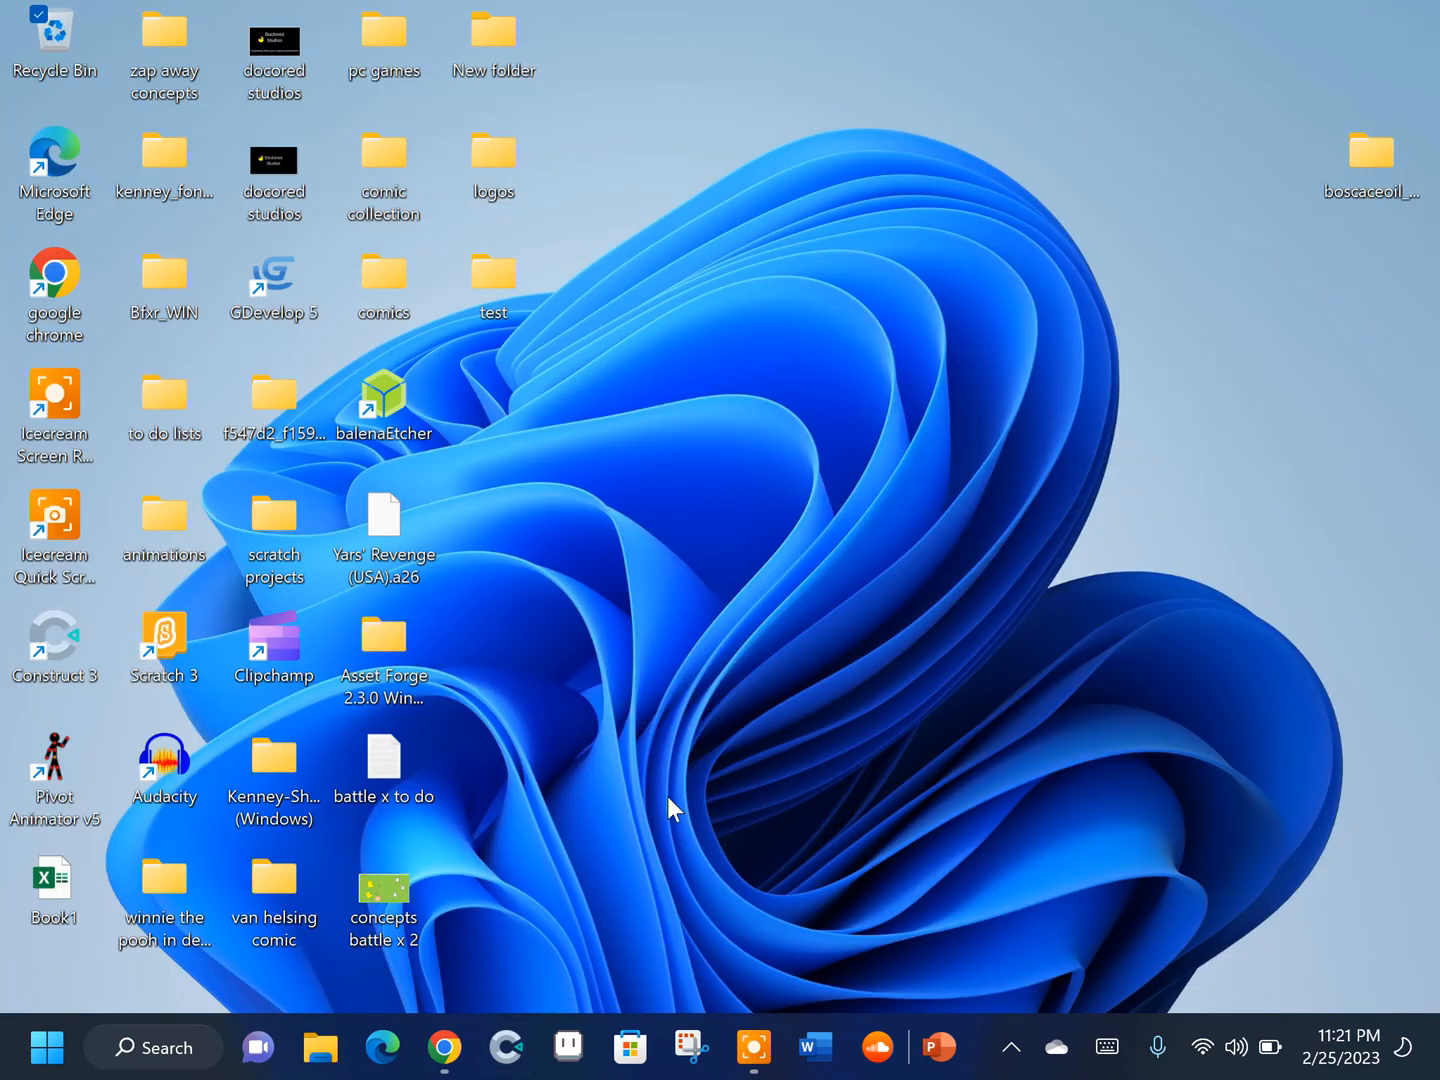
left_click(498, 1058)
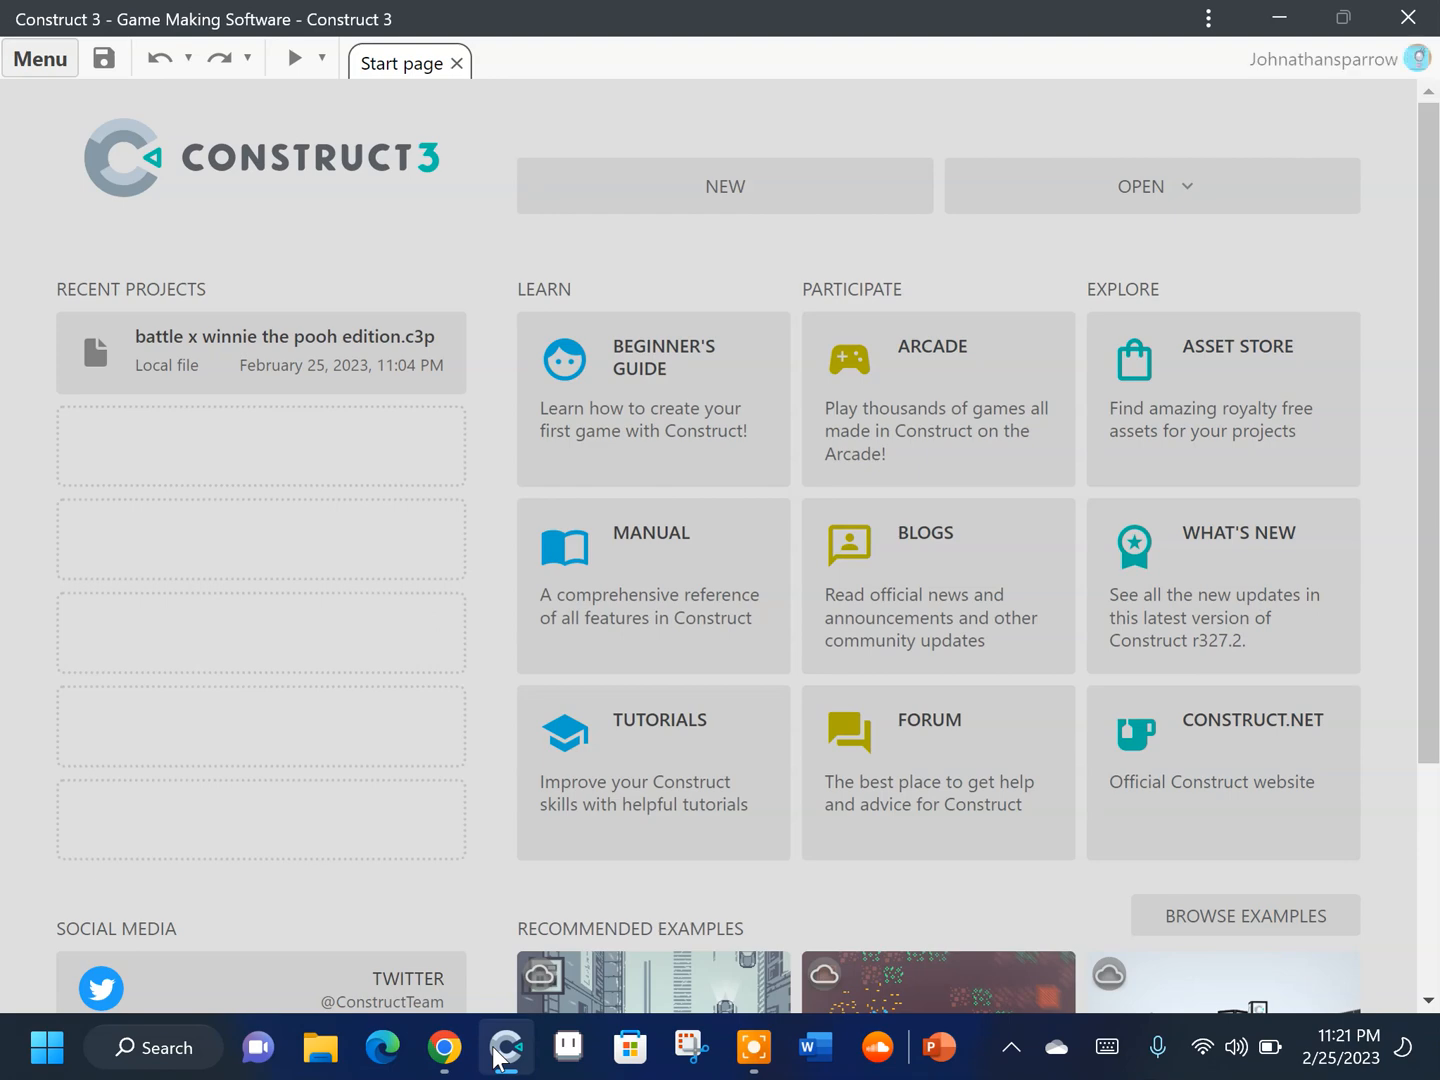
left_click(738, 186)
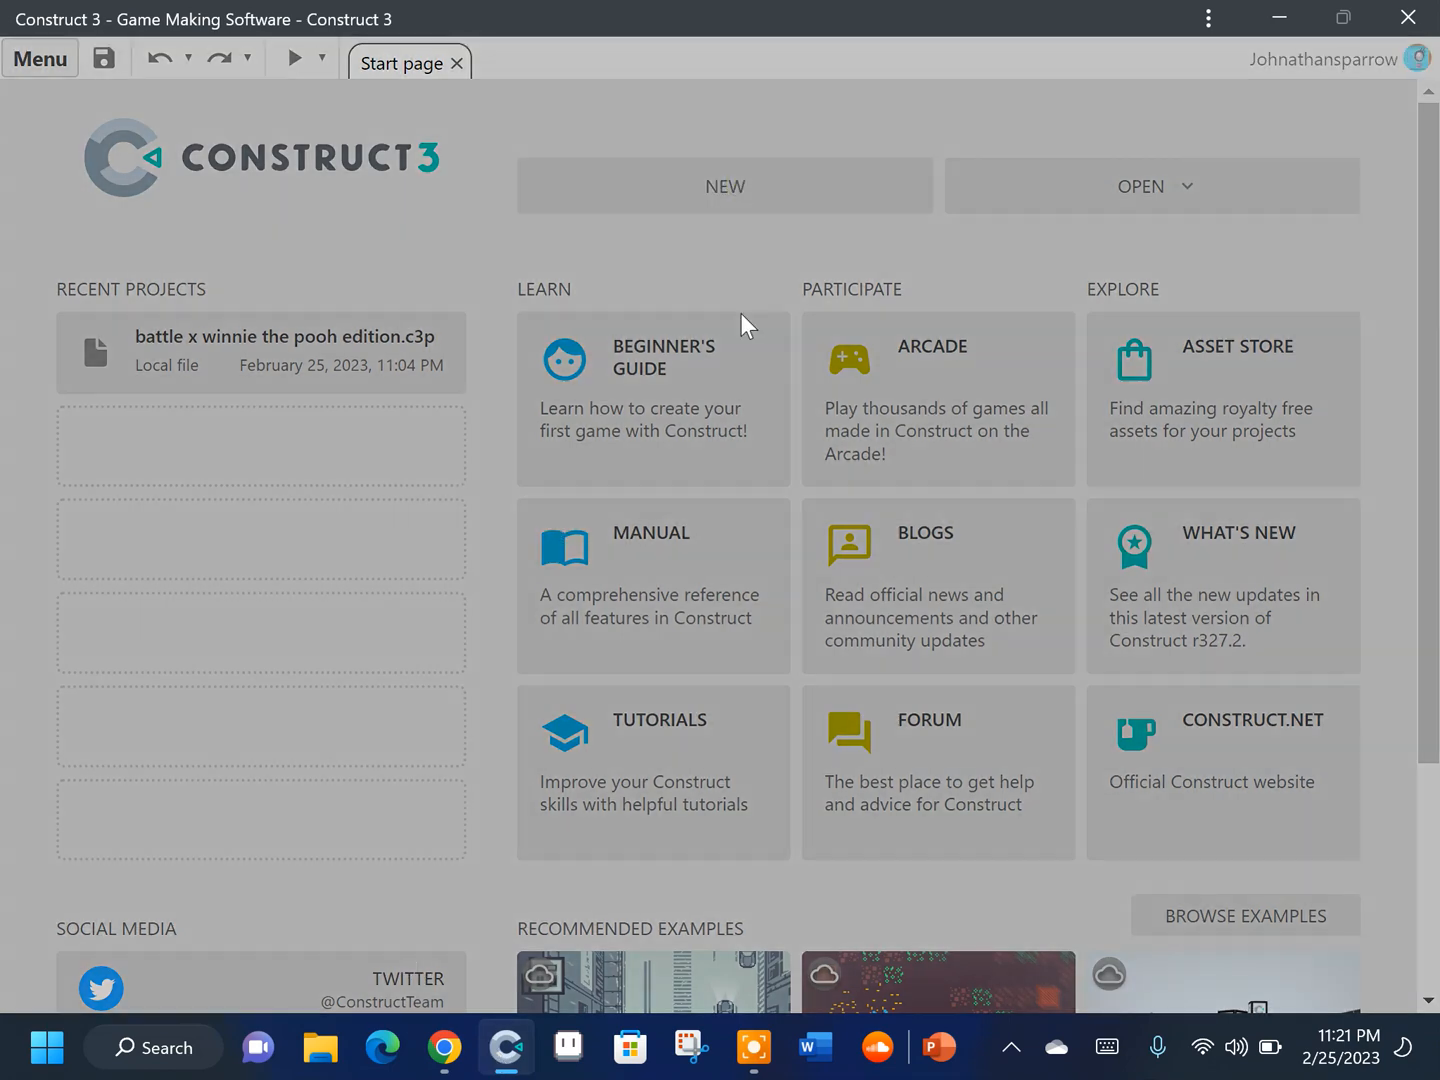
left_click_drag(664, 496, 596, 488)
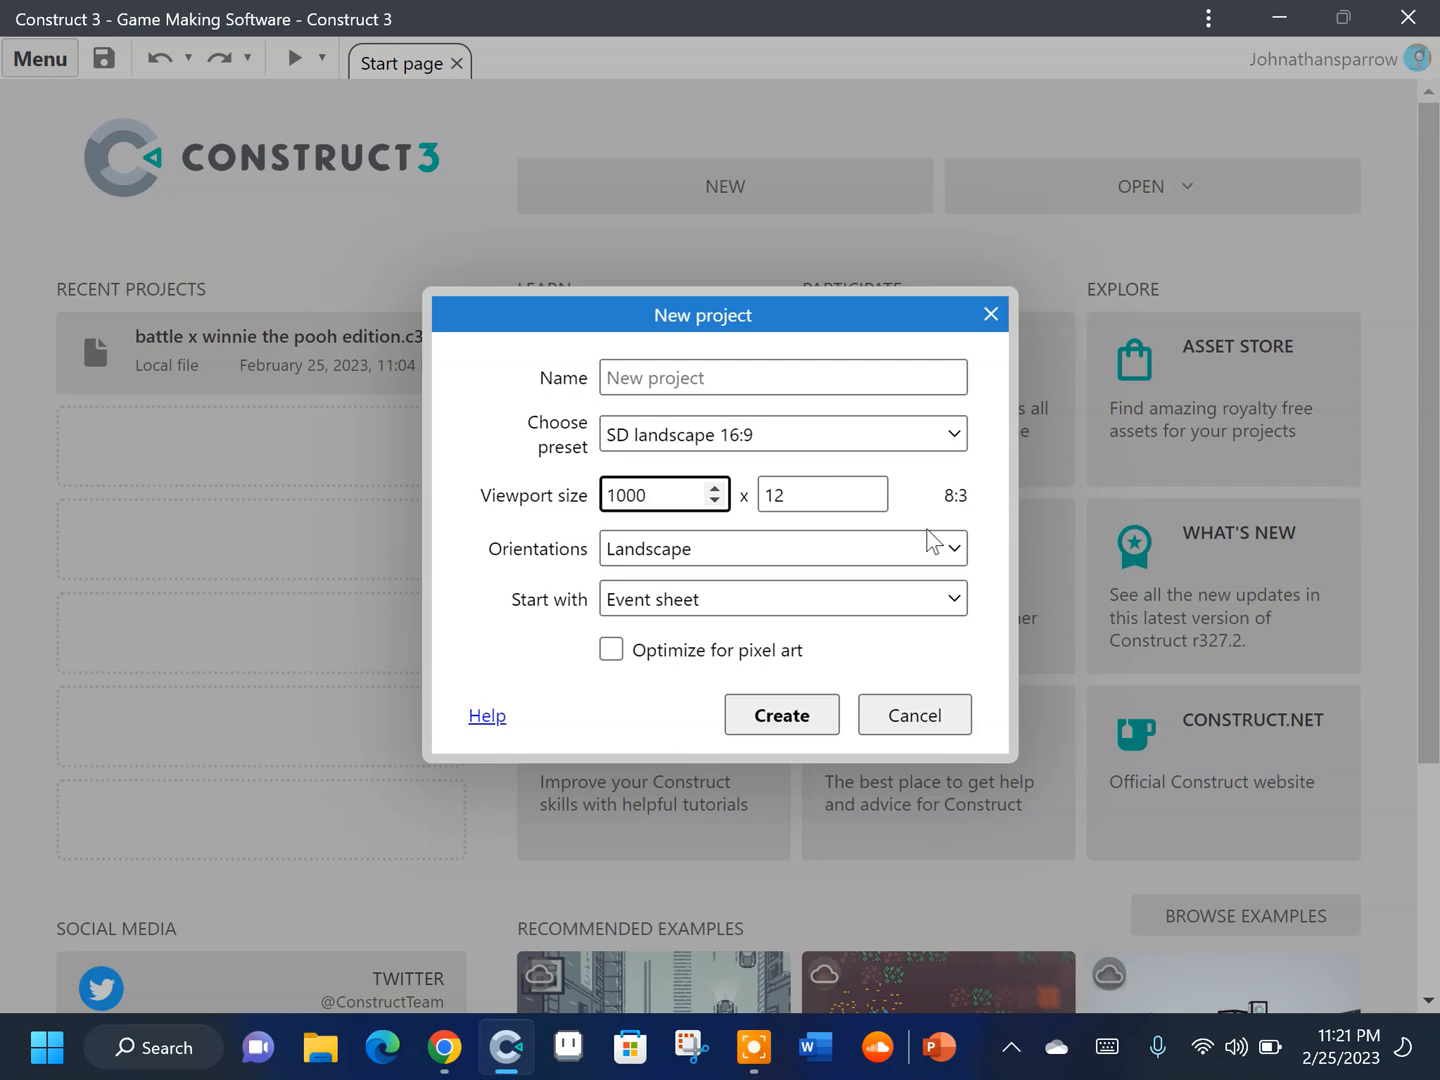
left_click_drag(872, 489, 770, 484)
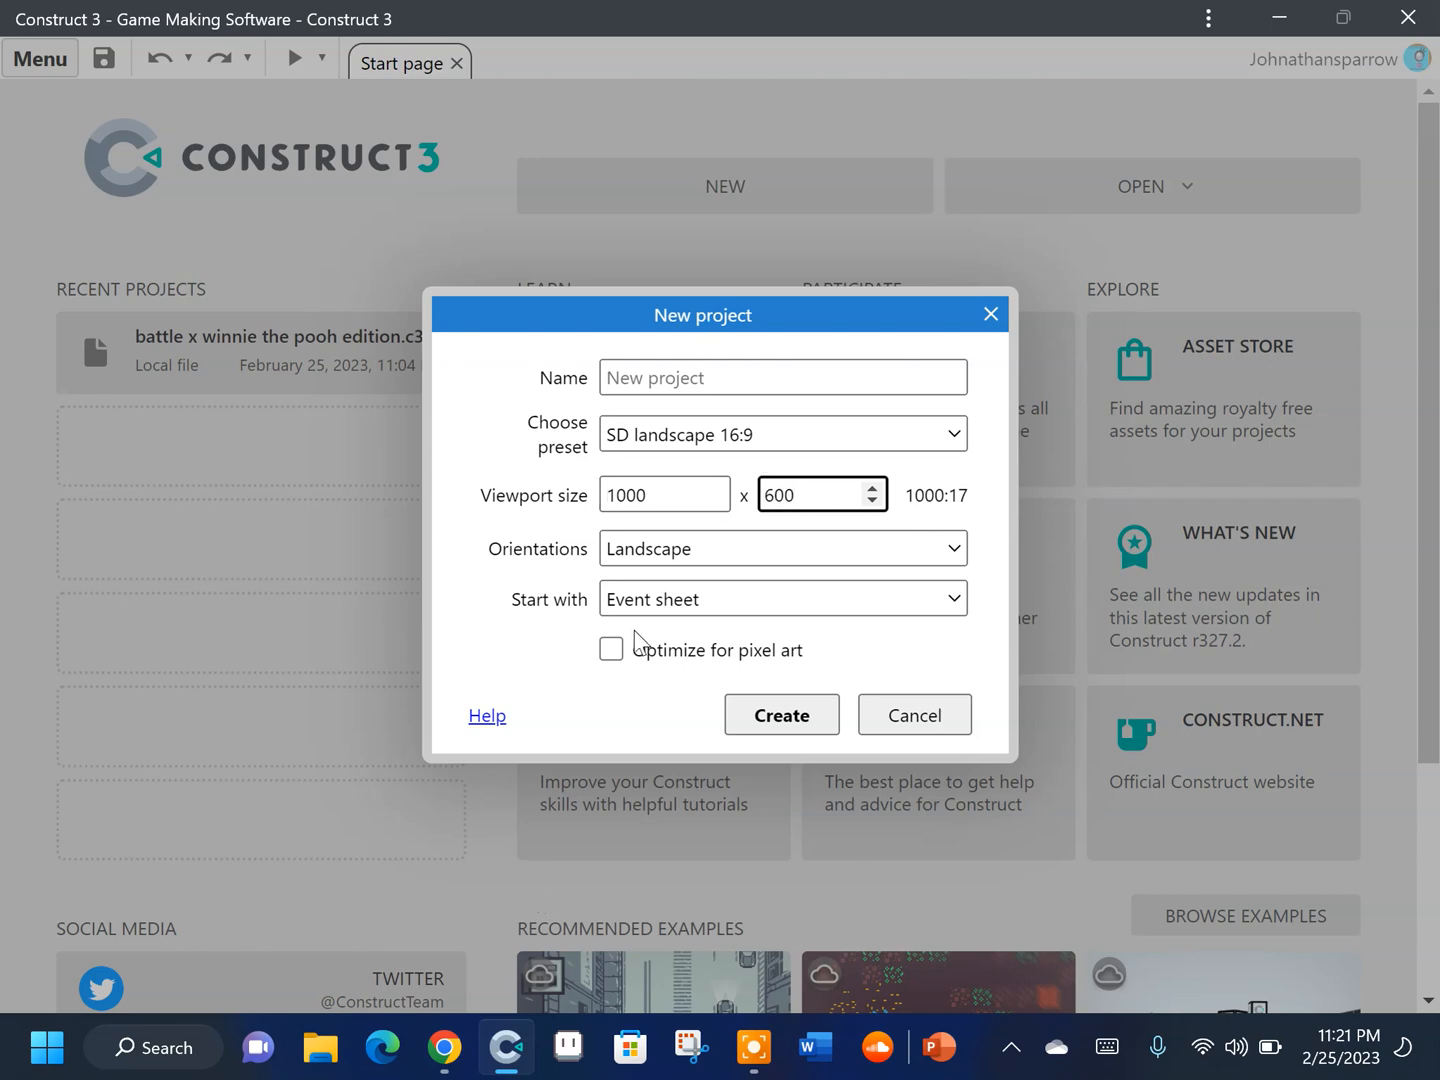
left_click(605, 638)
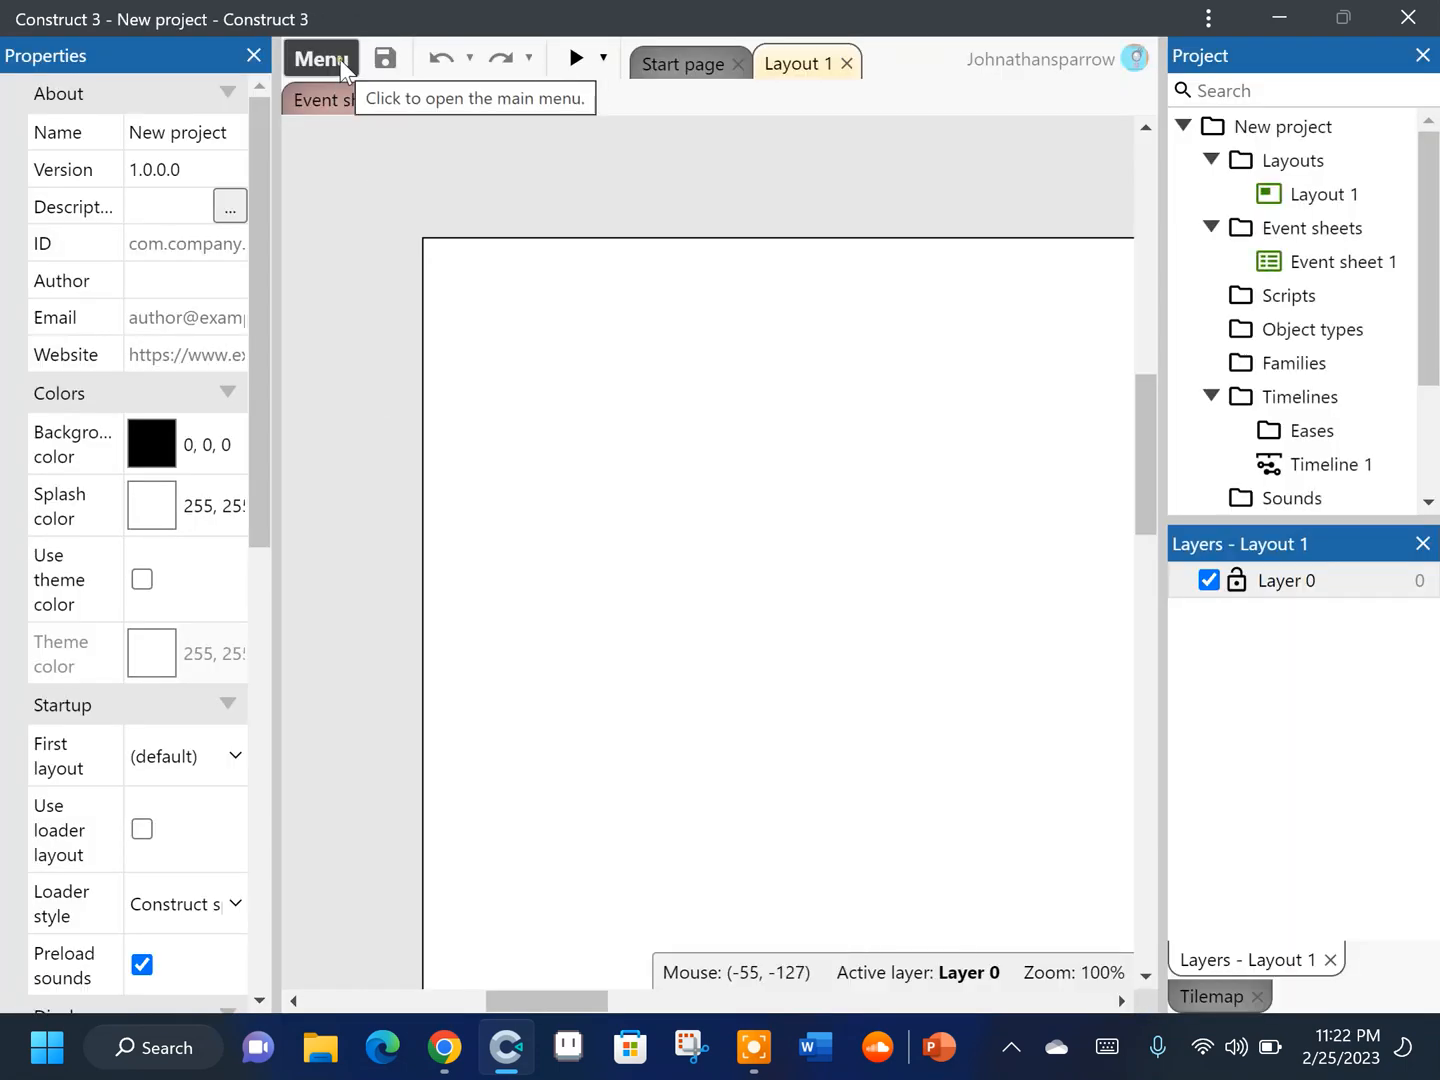
Start saving the project and review the Save & backup settings, keeping Save as as the default save location
left_click(321, 58)
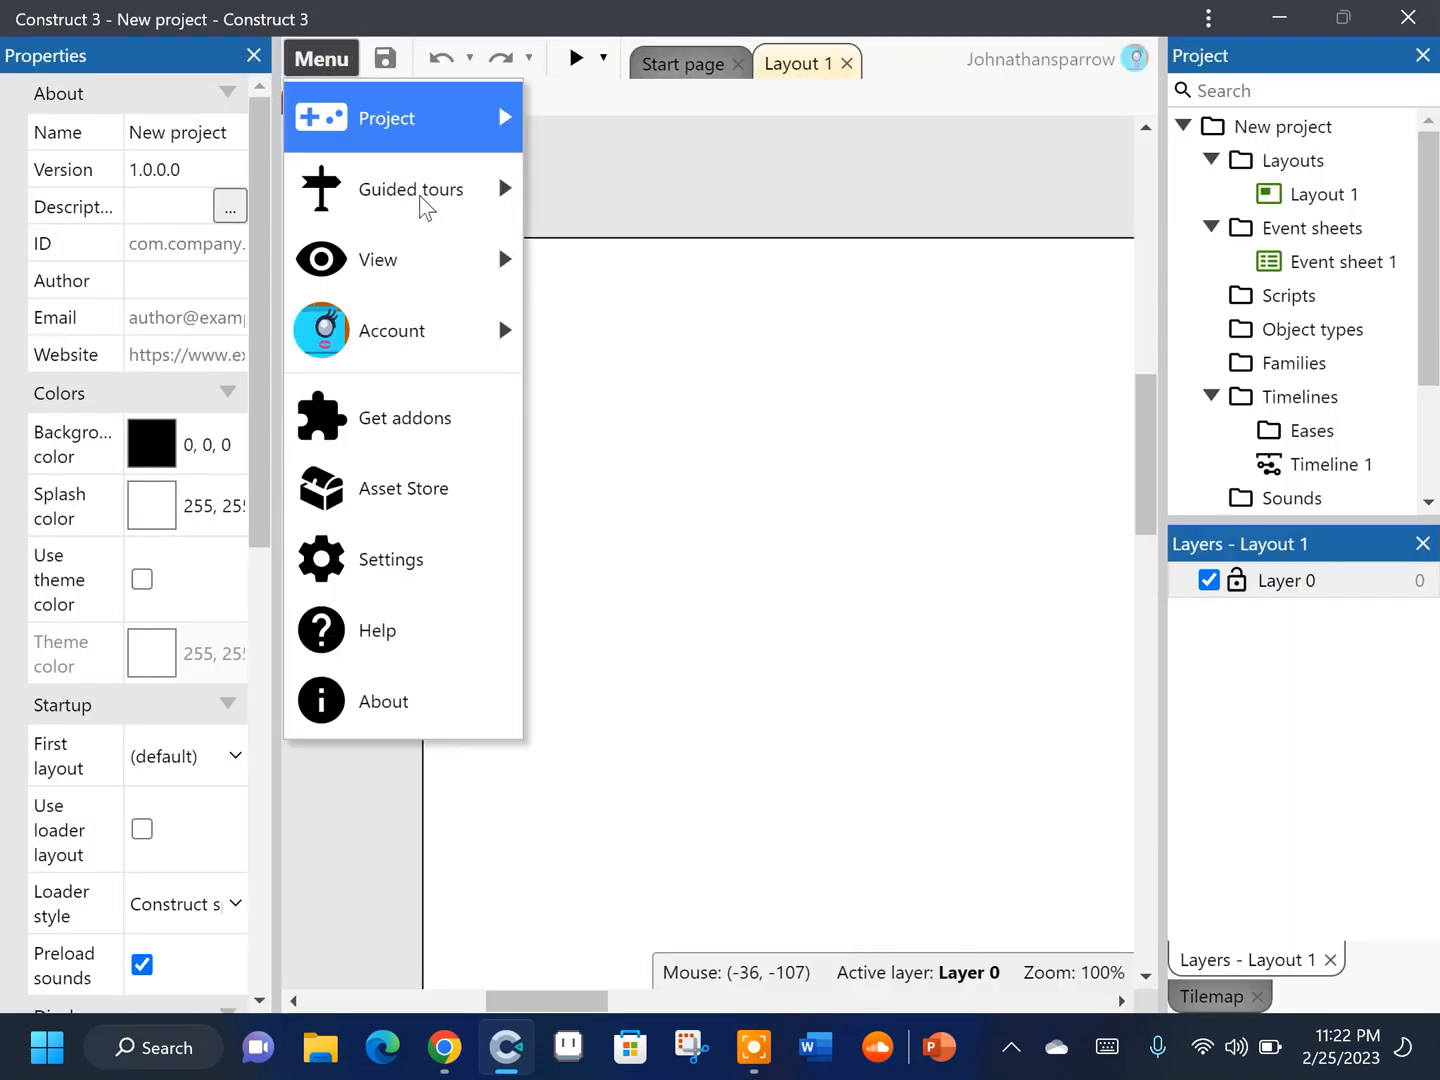
mouse_move(443, 121)
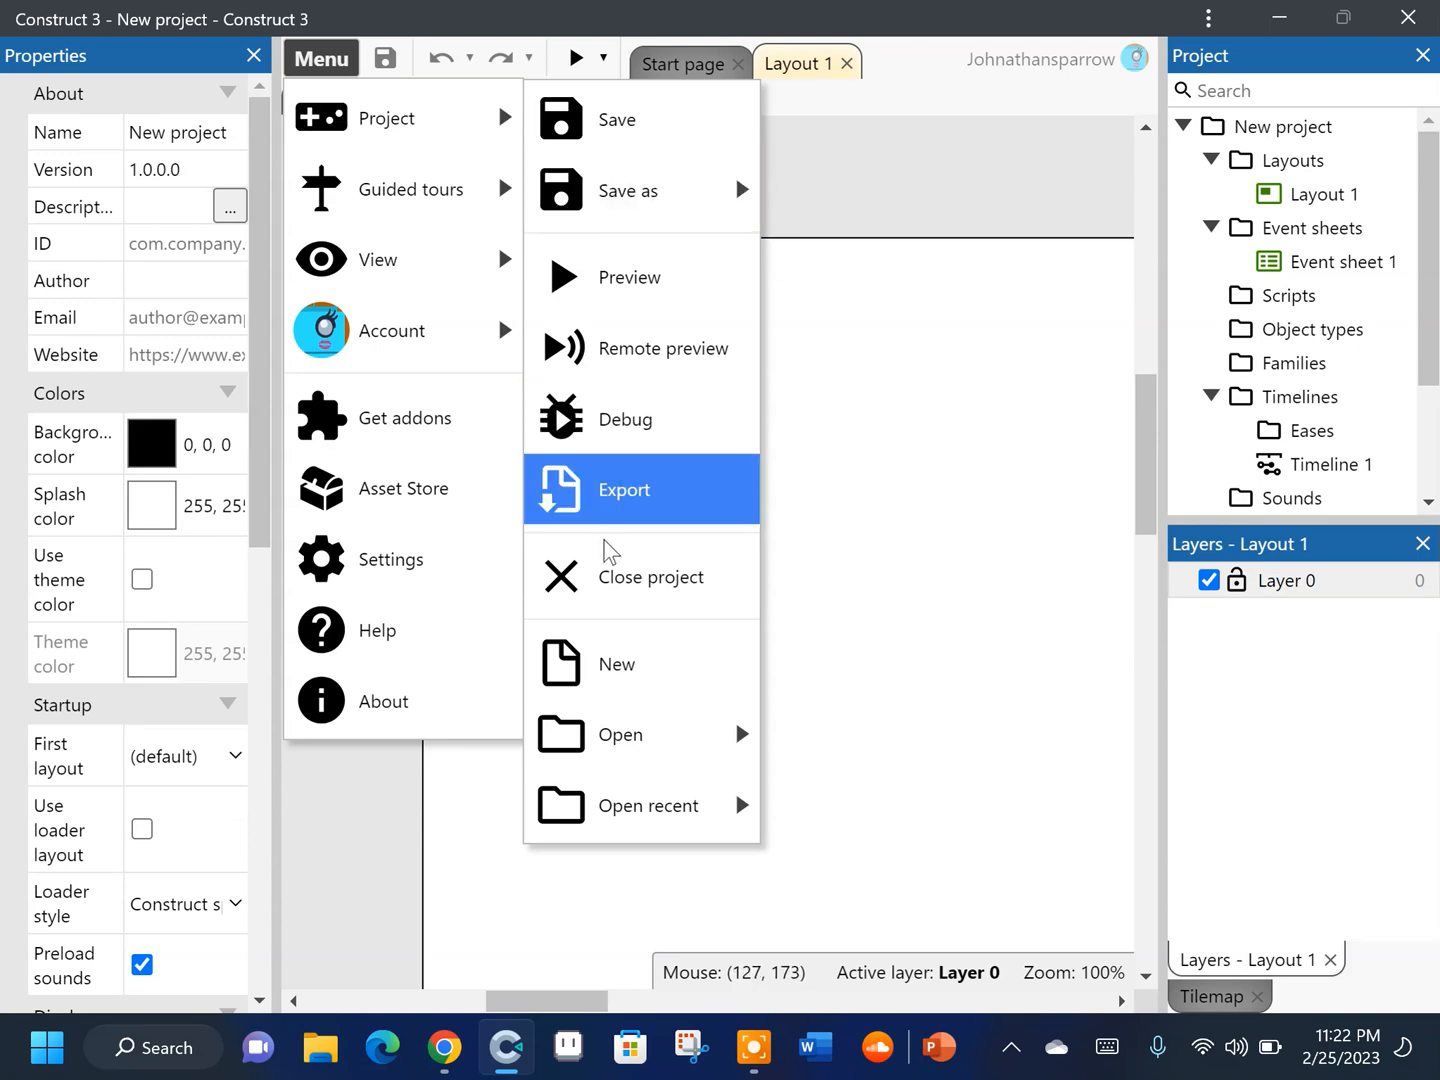
left_click(659, 150)
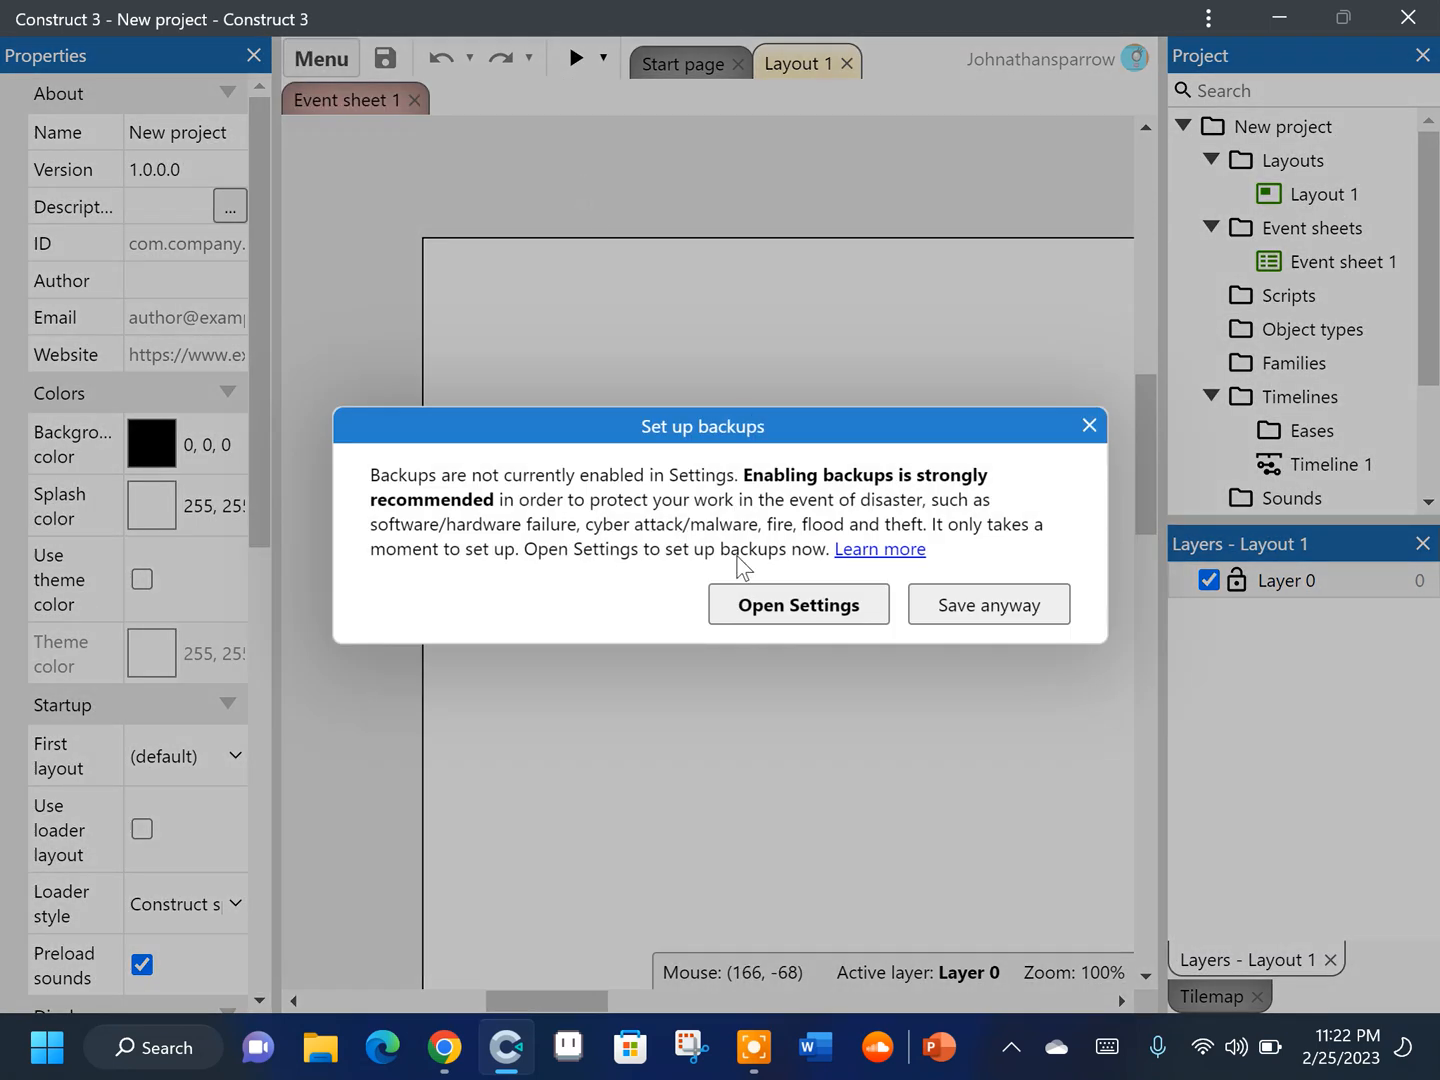
left_click(776, 607)
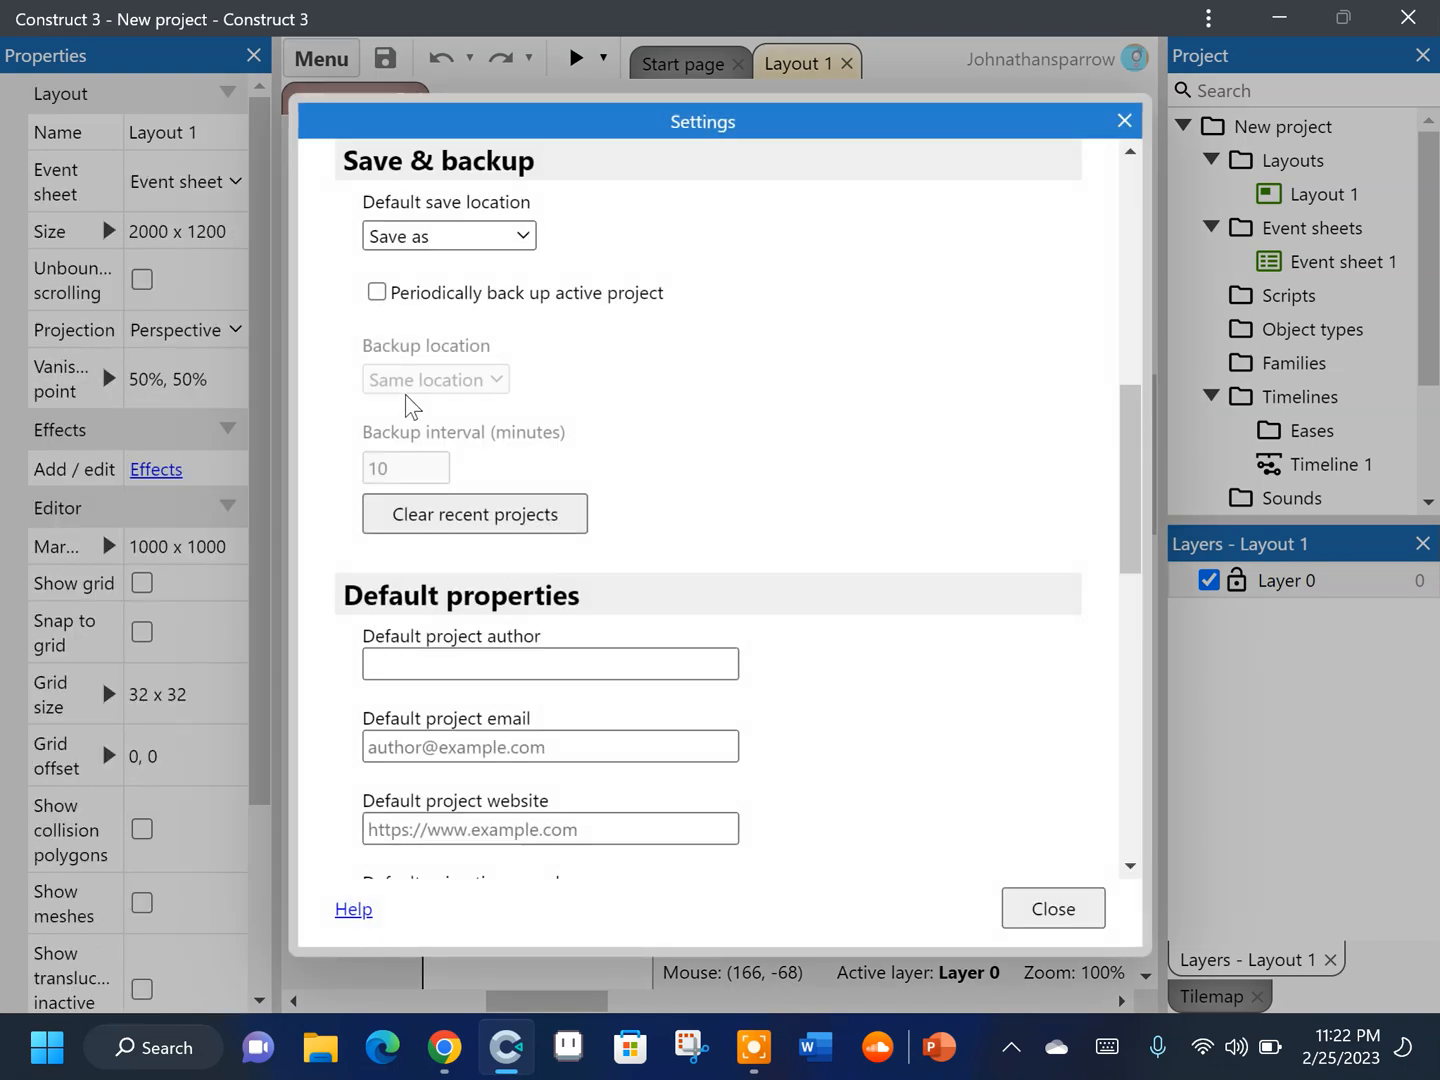
left_click(486, 239)
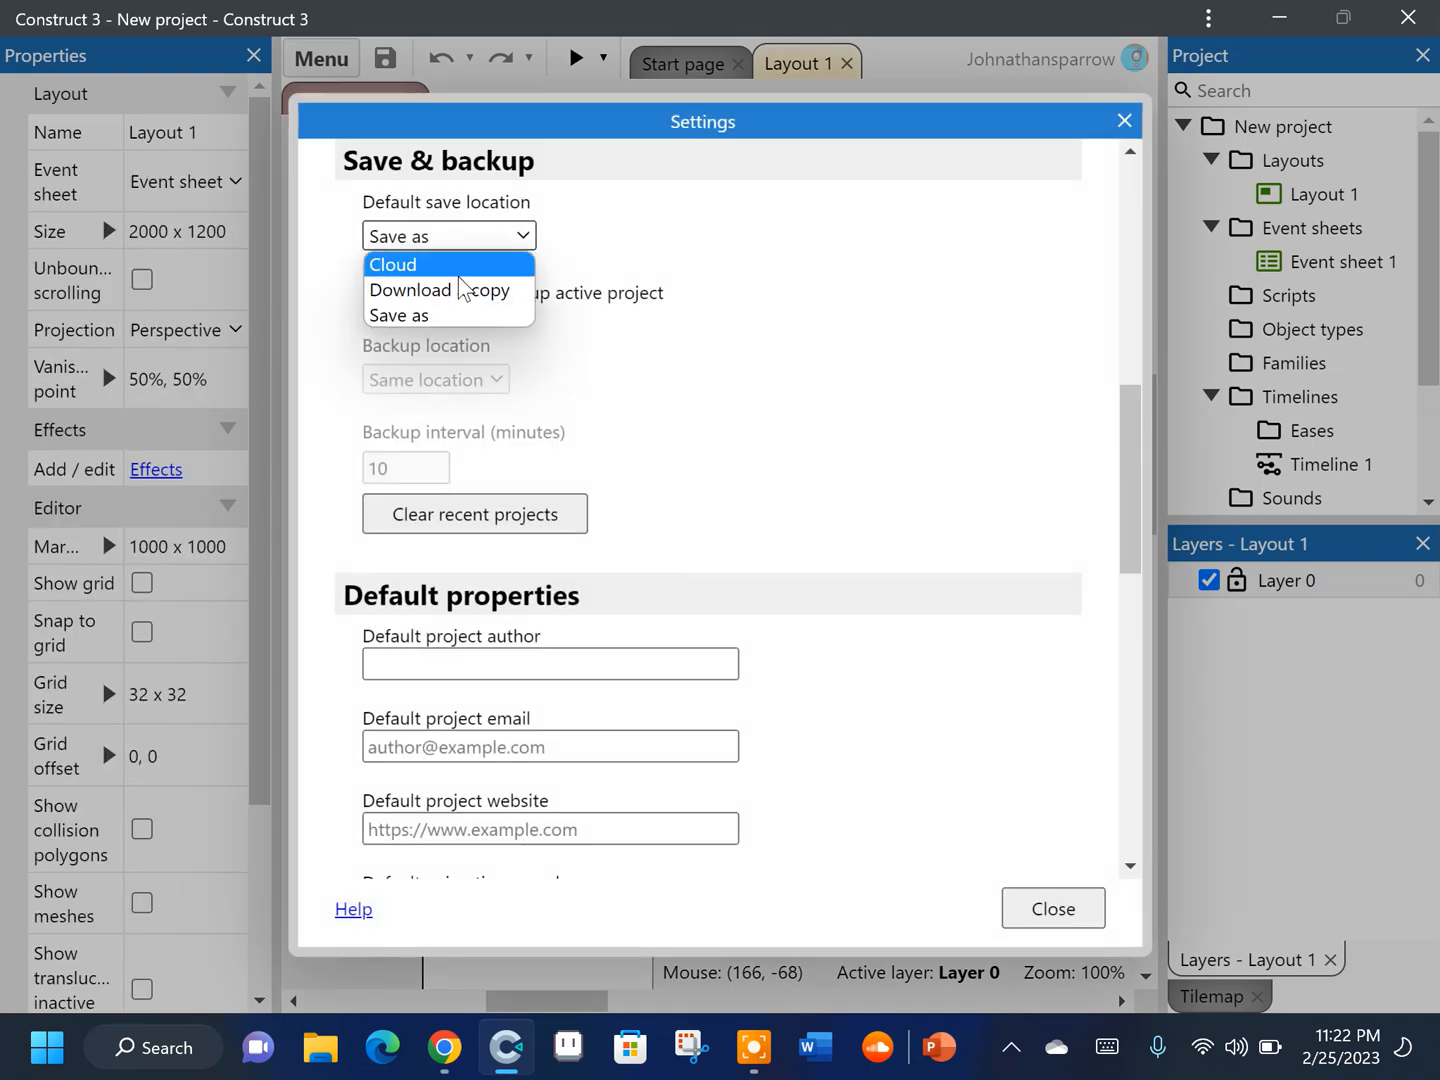
left_click(426, 314)
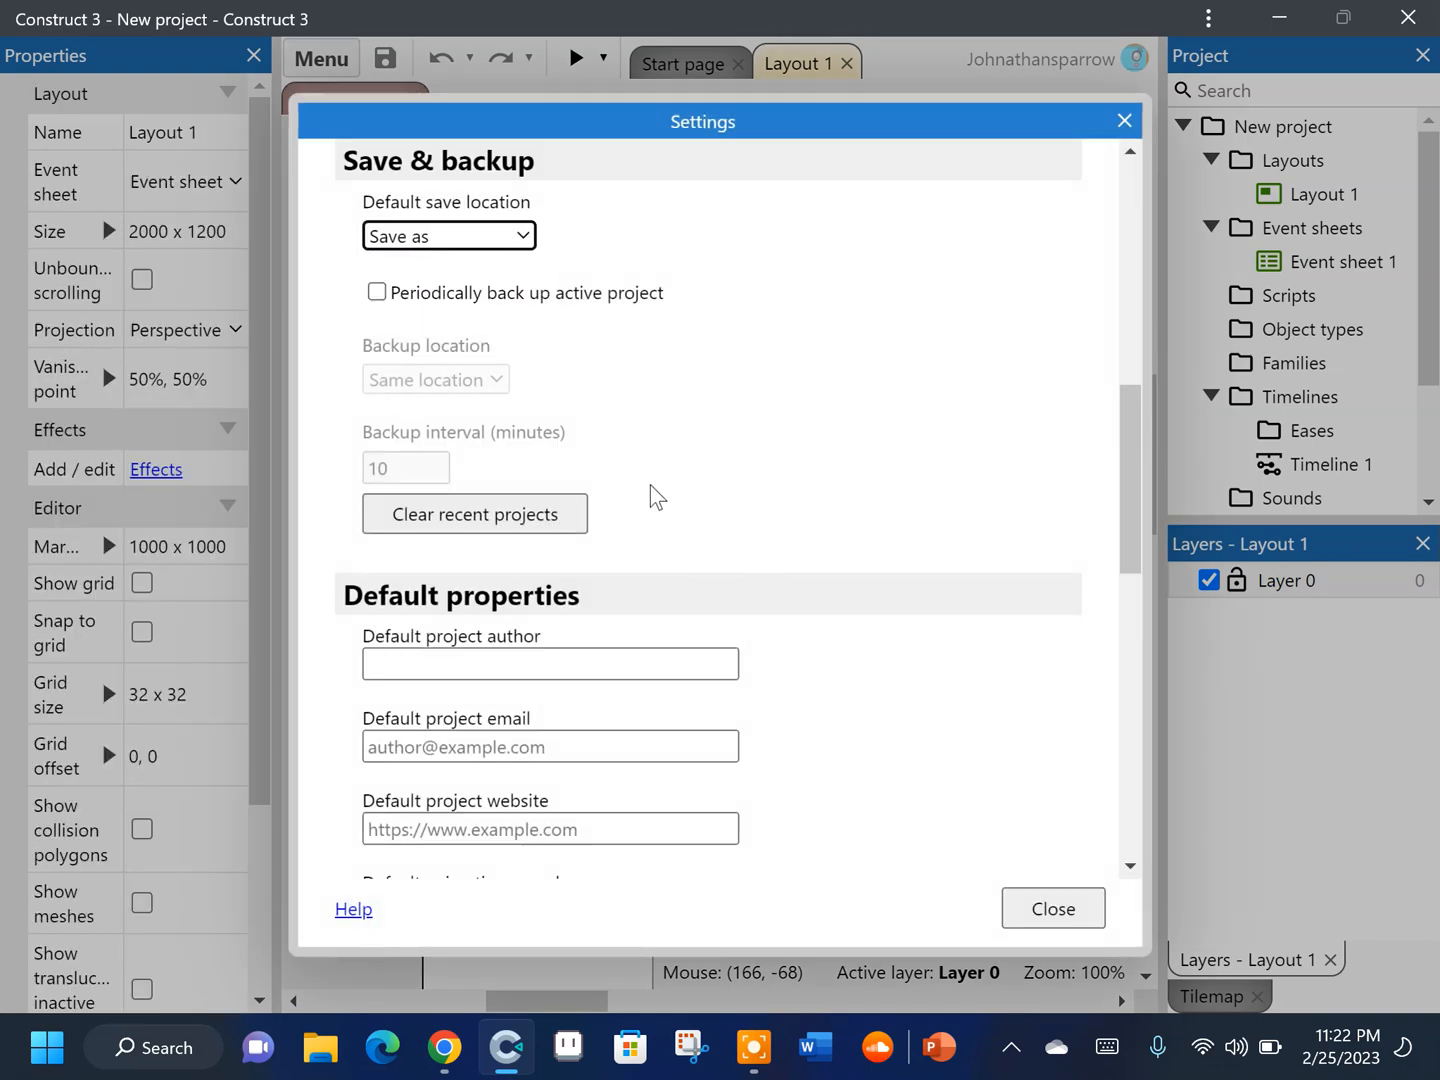
scroll(652, 496, "down", 3)
scroll(652, 496, "down", 4)
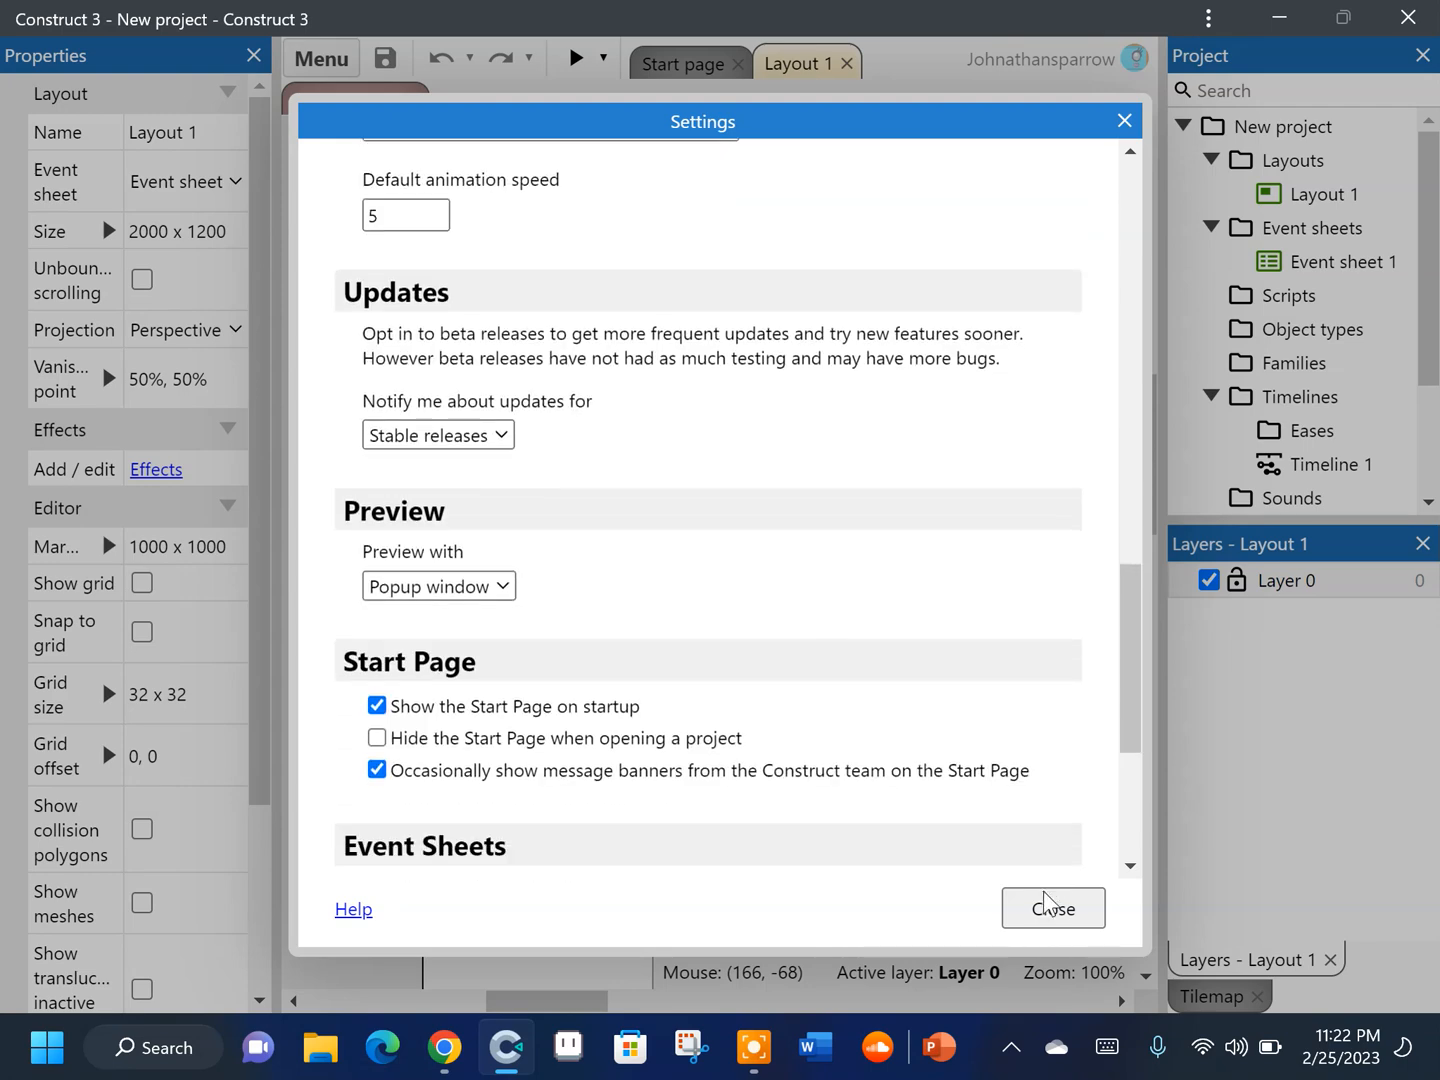
left_click(1031, 913)
Start saving the project again and browse to the construct 3 projects folder on the Elements (D:) drive
left_click(320, 59)
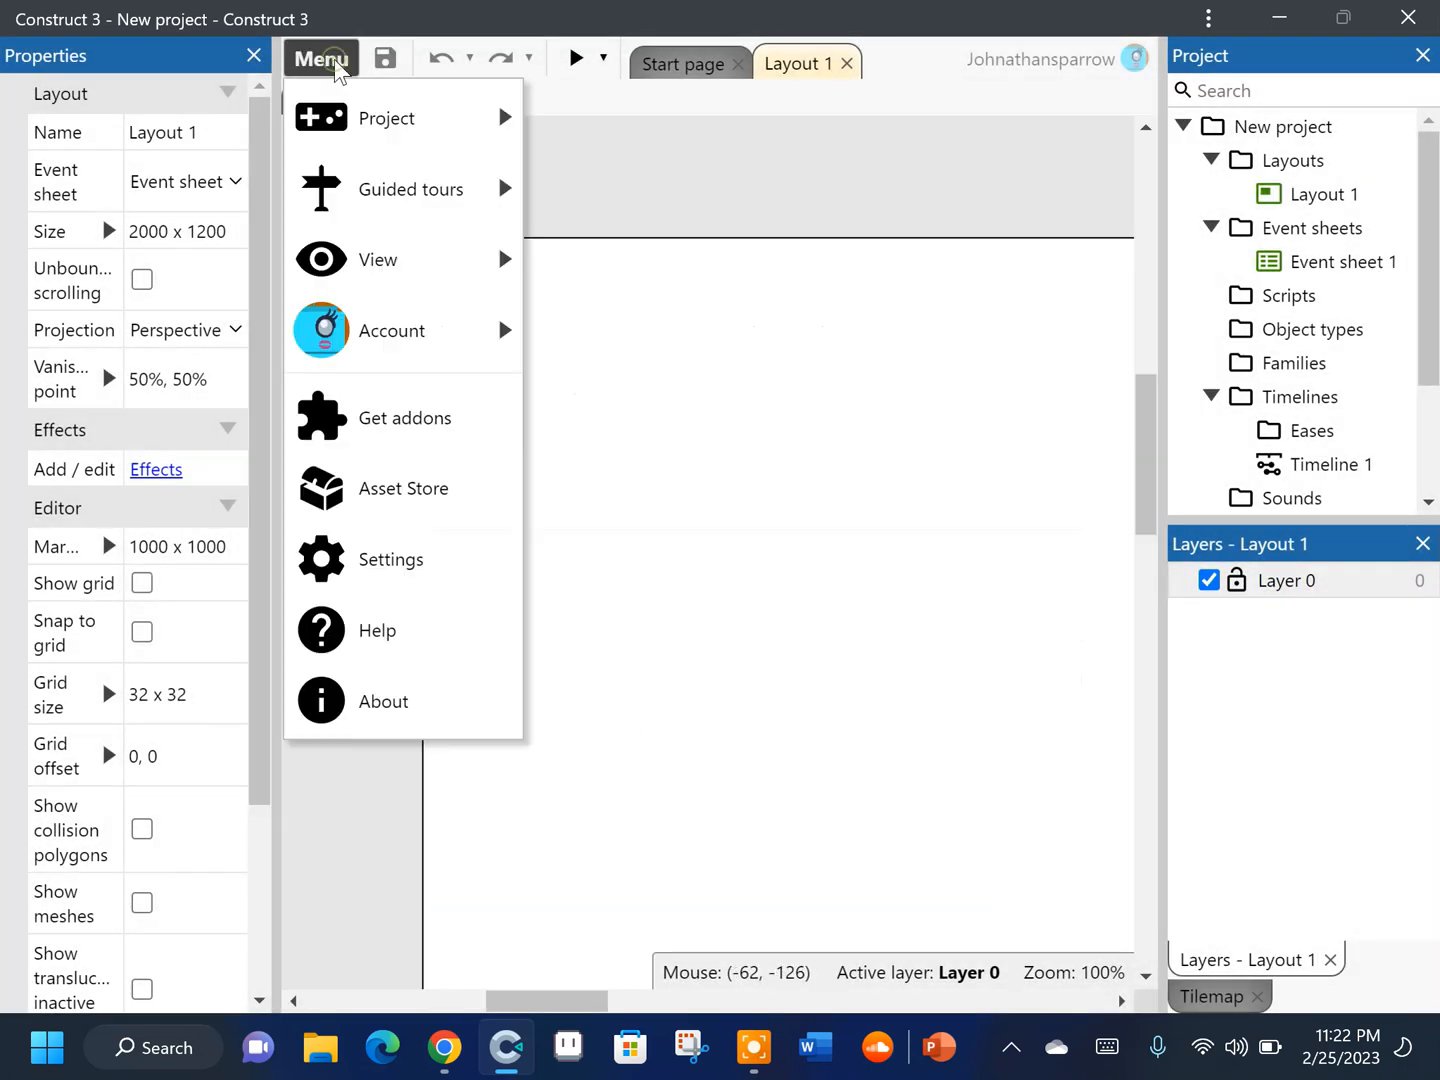
mouse_move(381, 128)
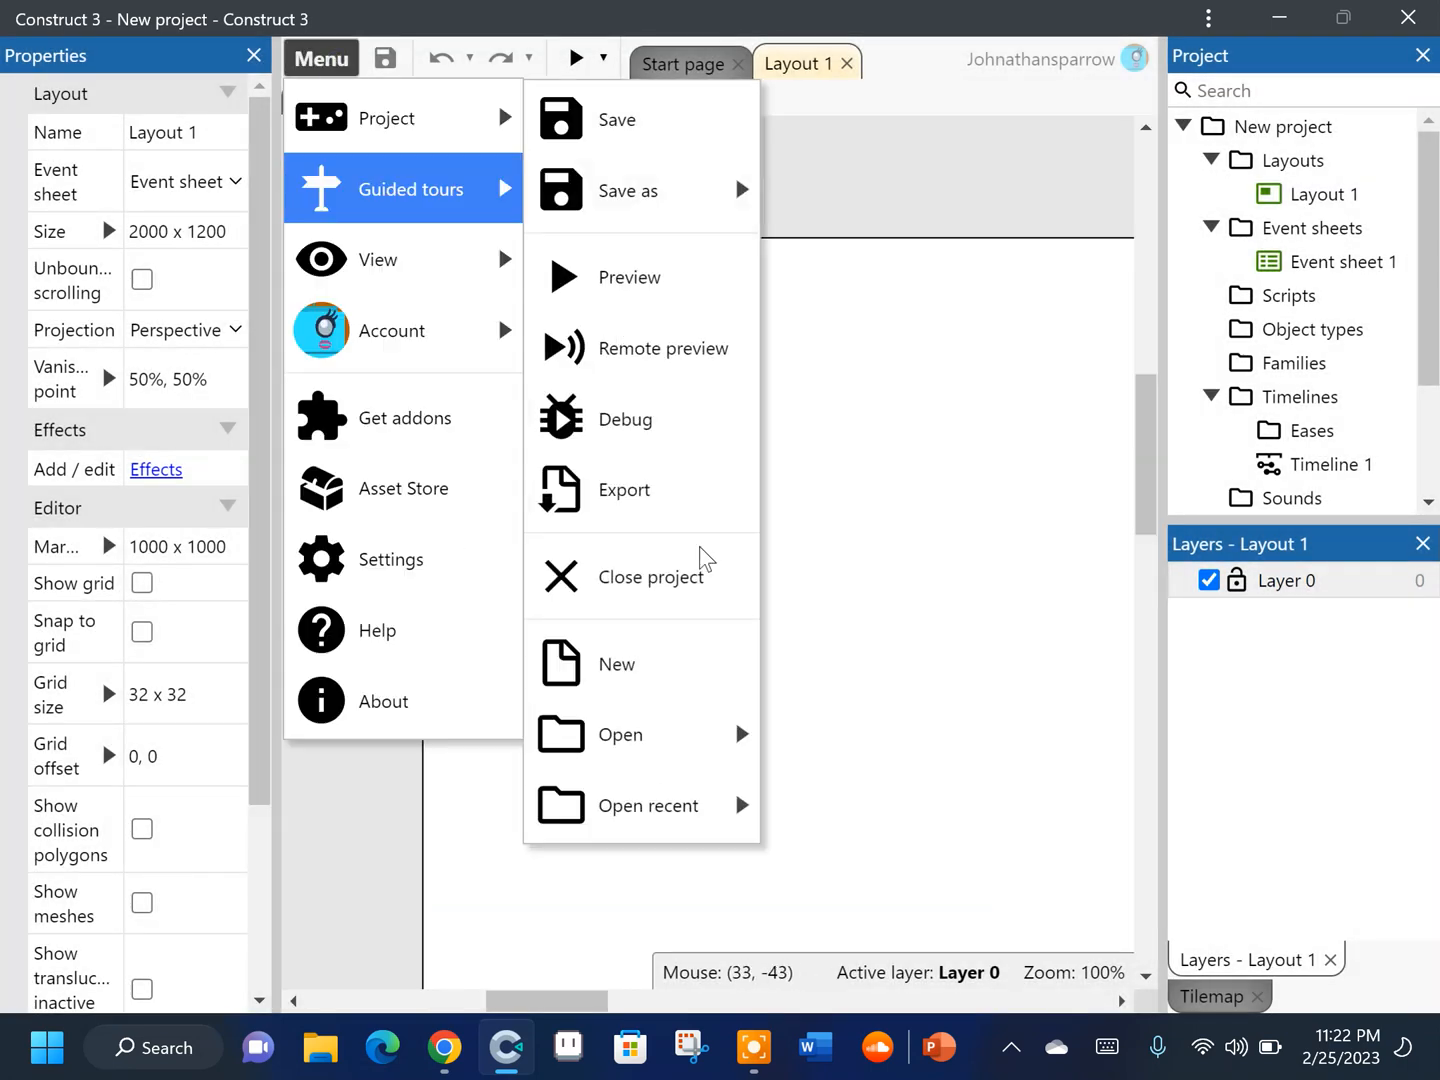
left_click(620, 121)
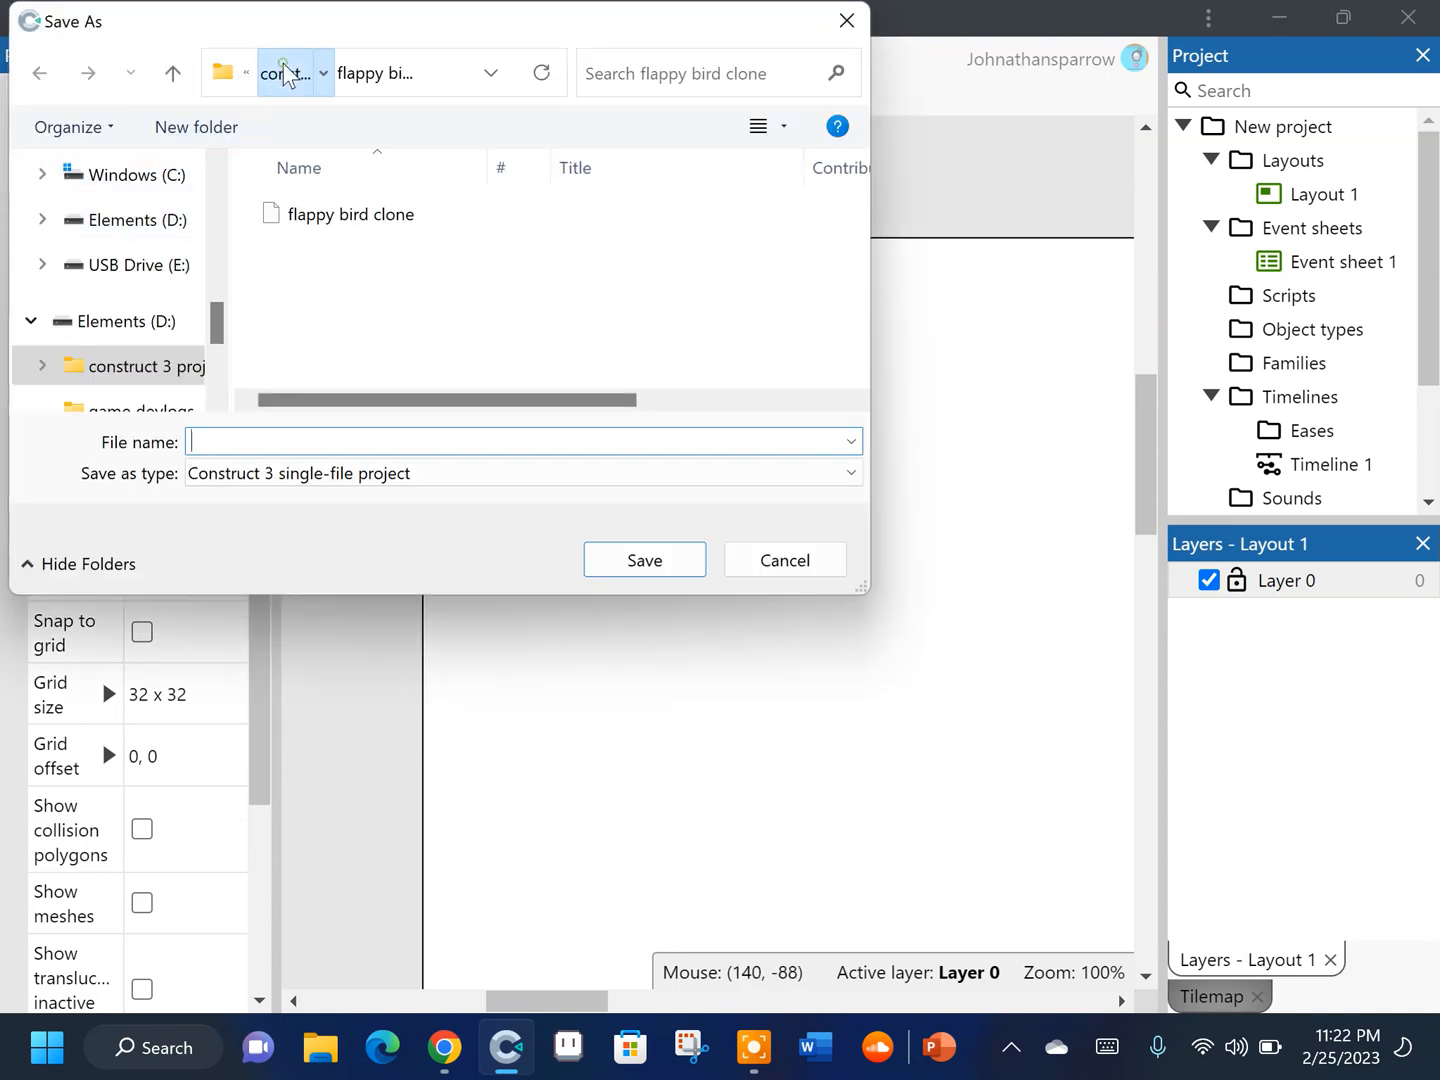
left_click(286, 75)
left_click(283, 73)
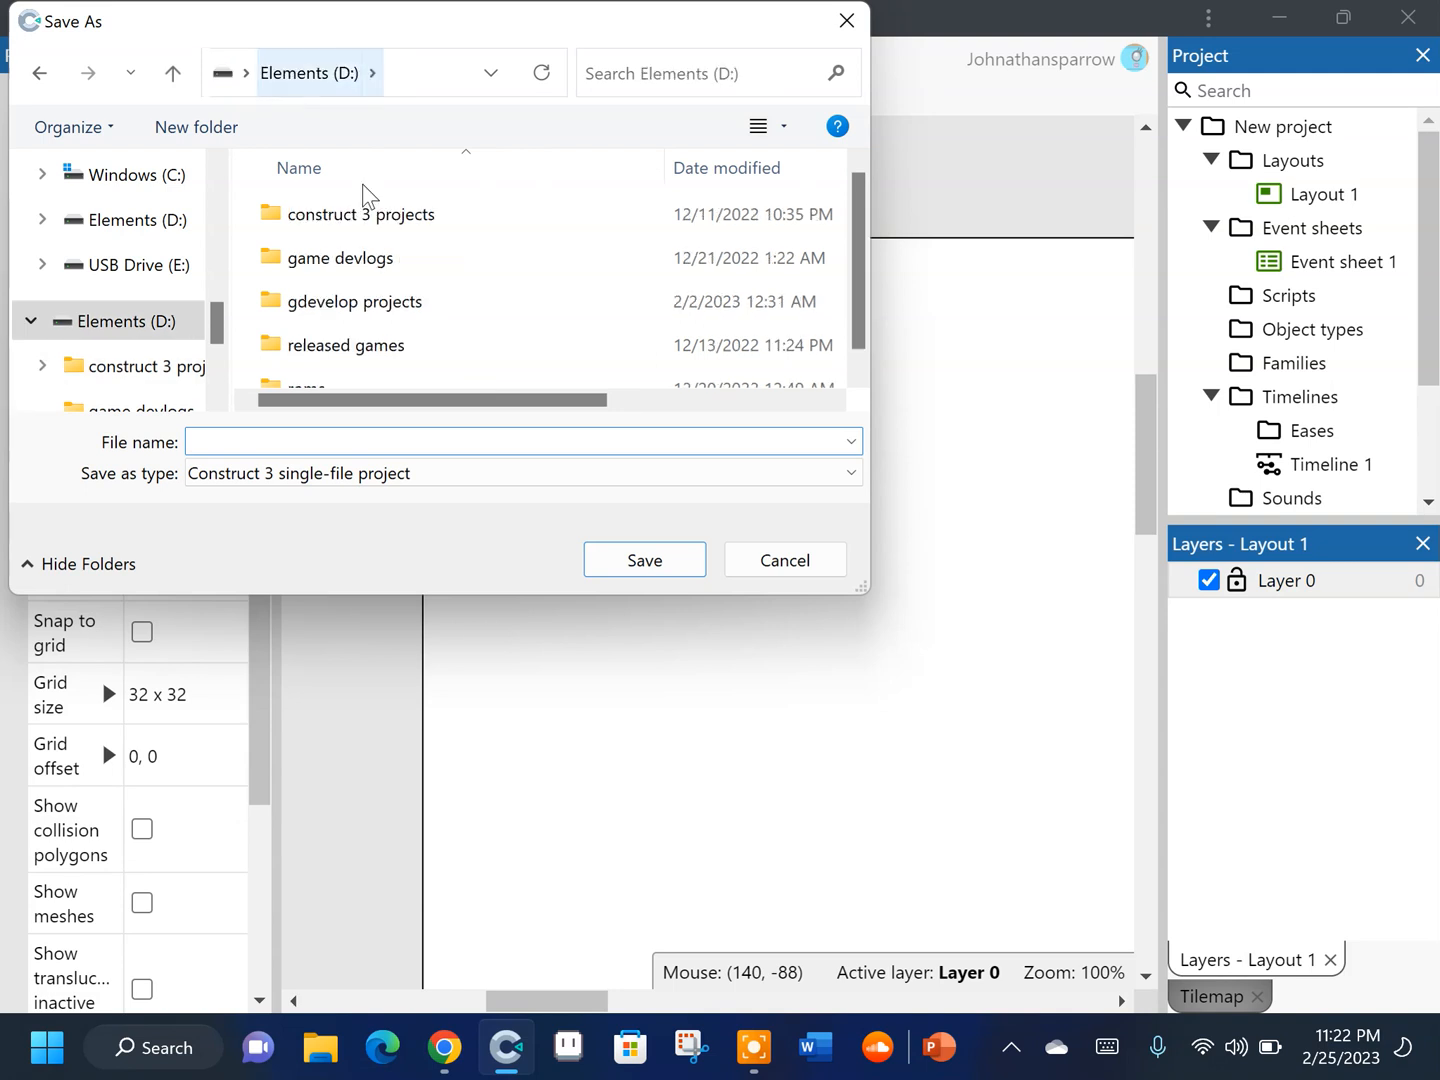
double_click(403, 217)
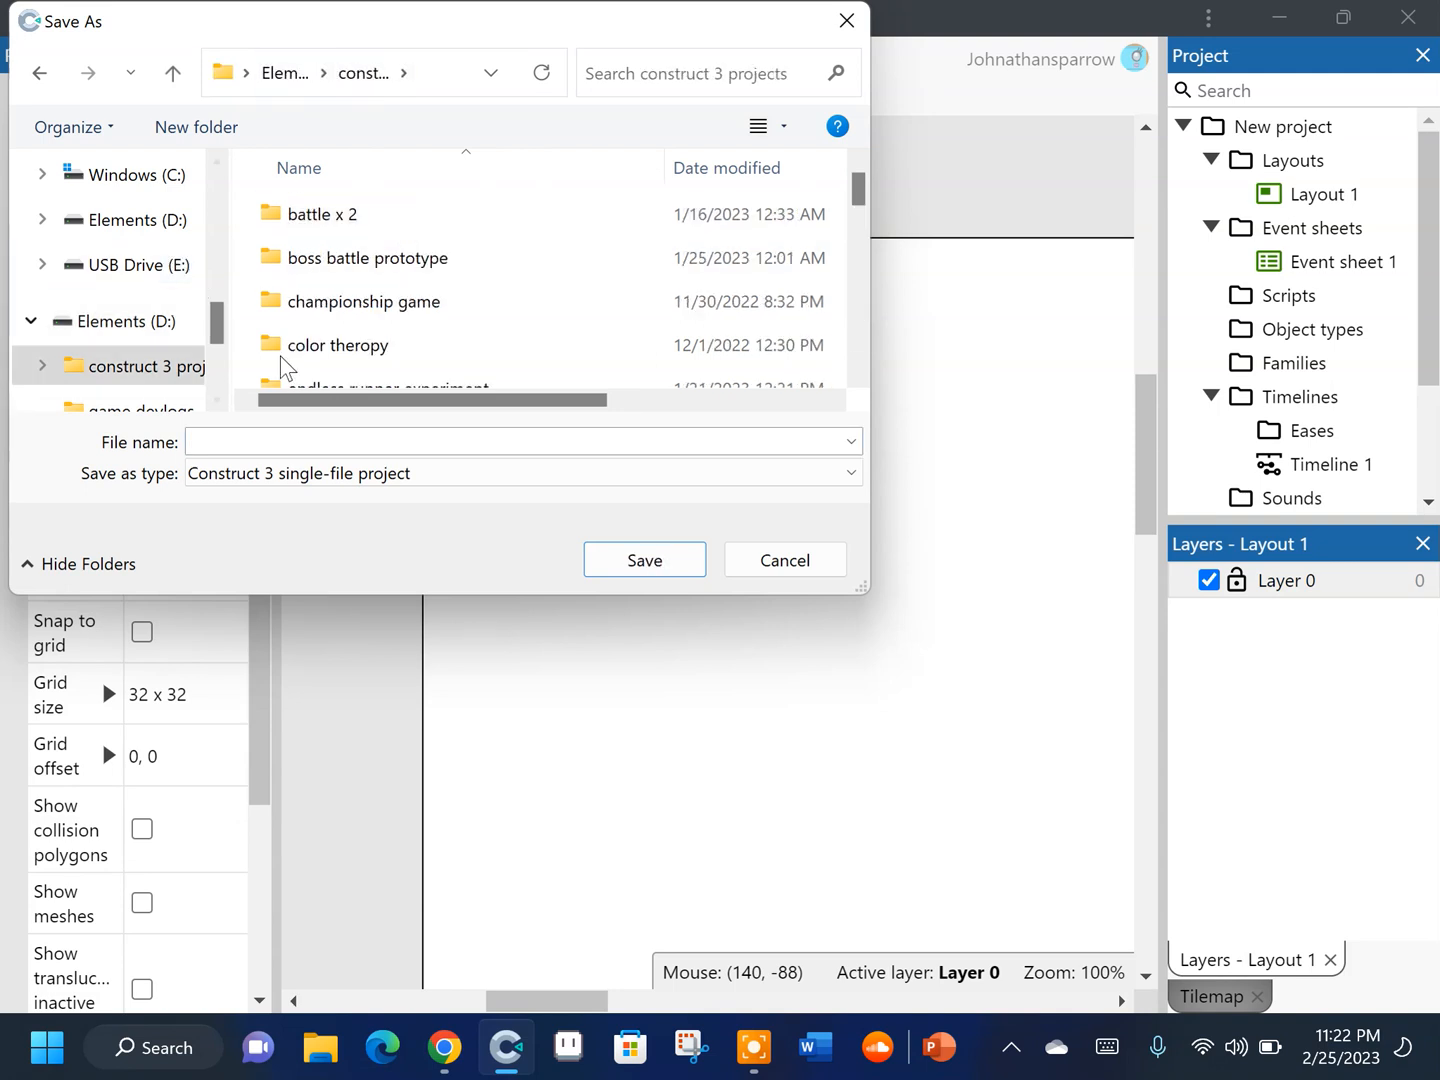
Create a folder named tutorial and save the project inside it as flappybird
left_click(183, 124)
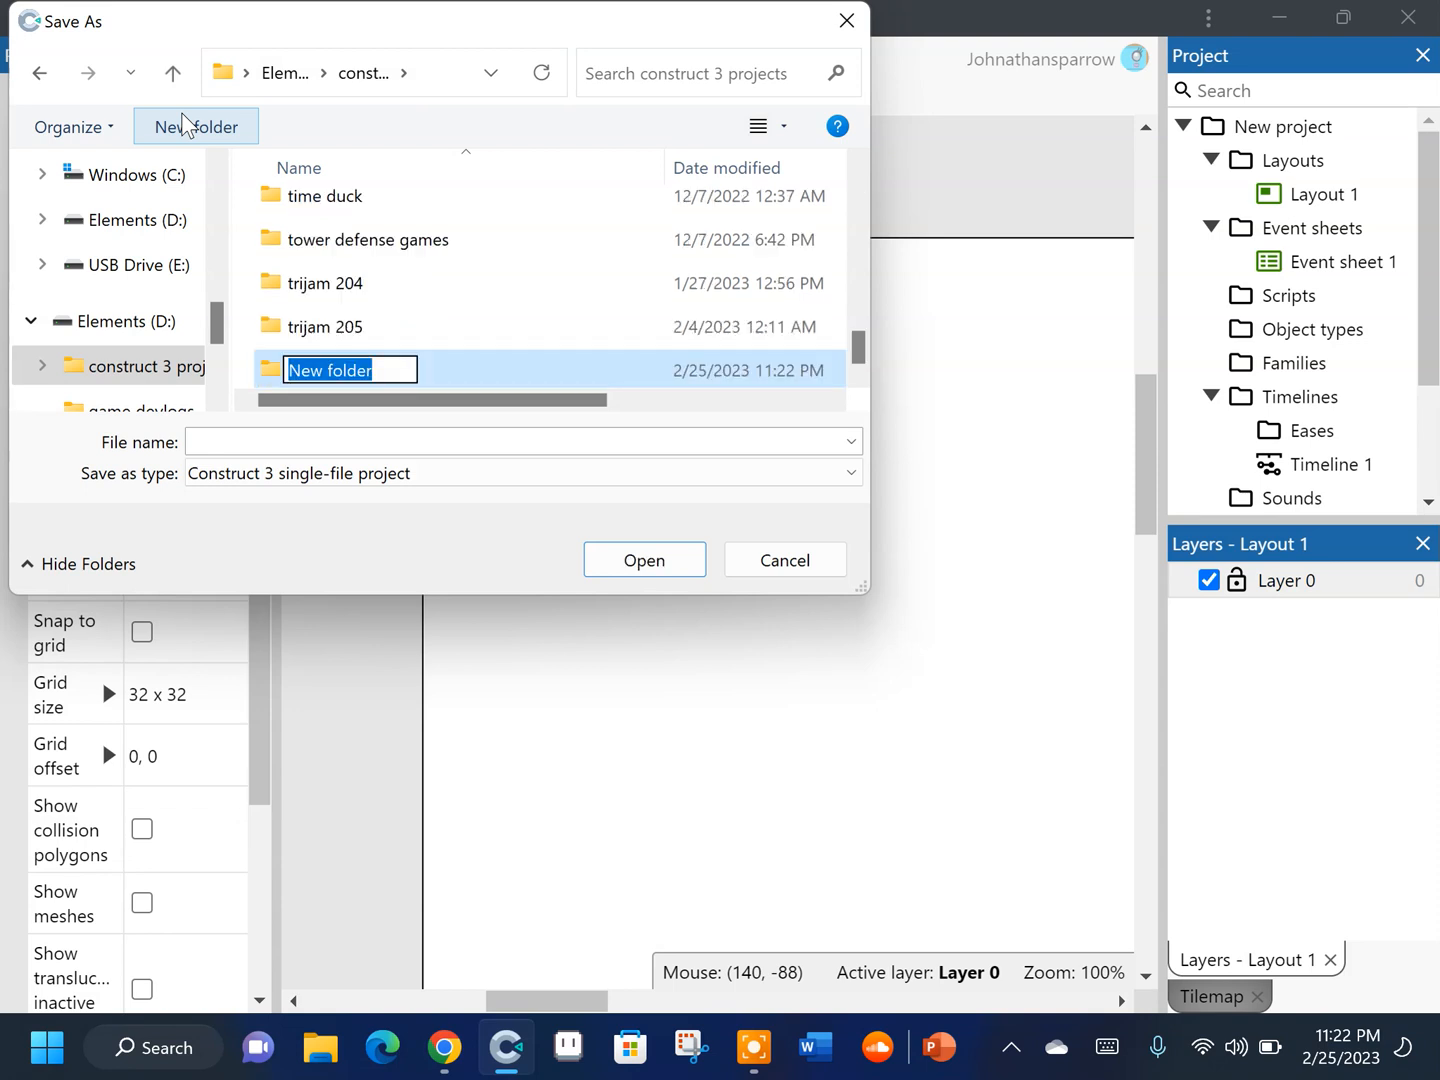
type("tutorial")
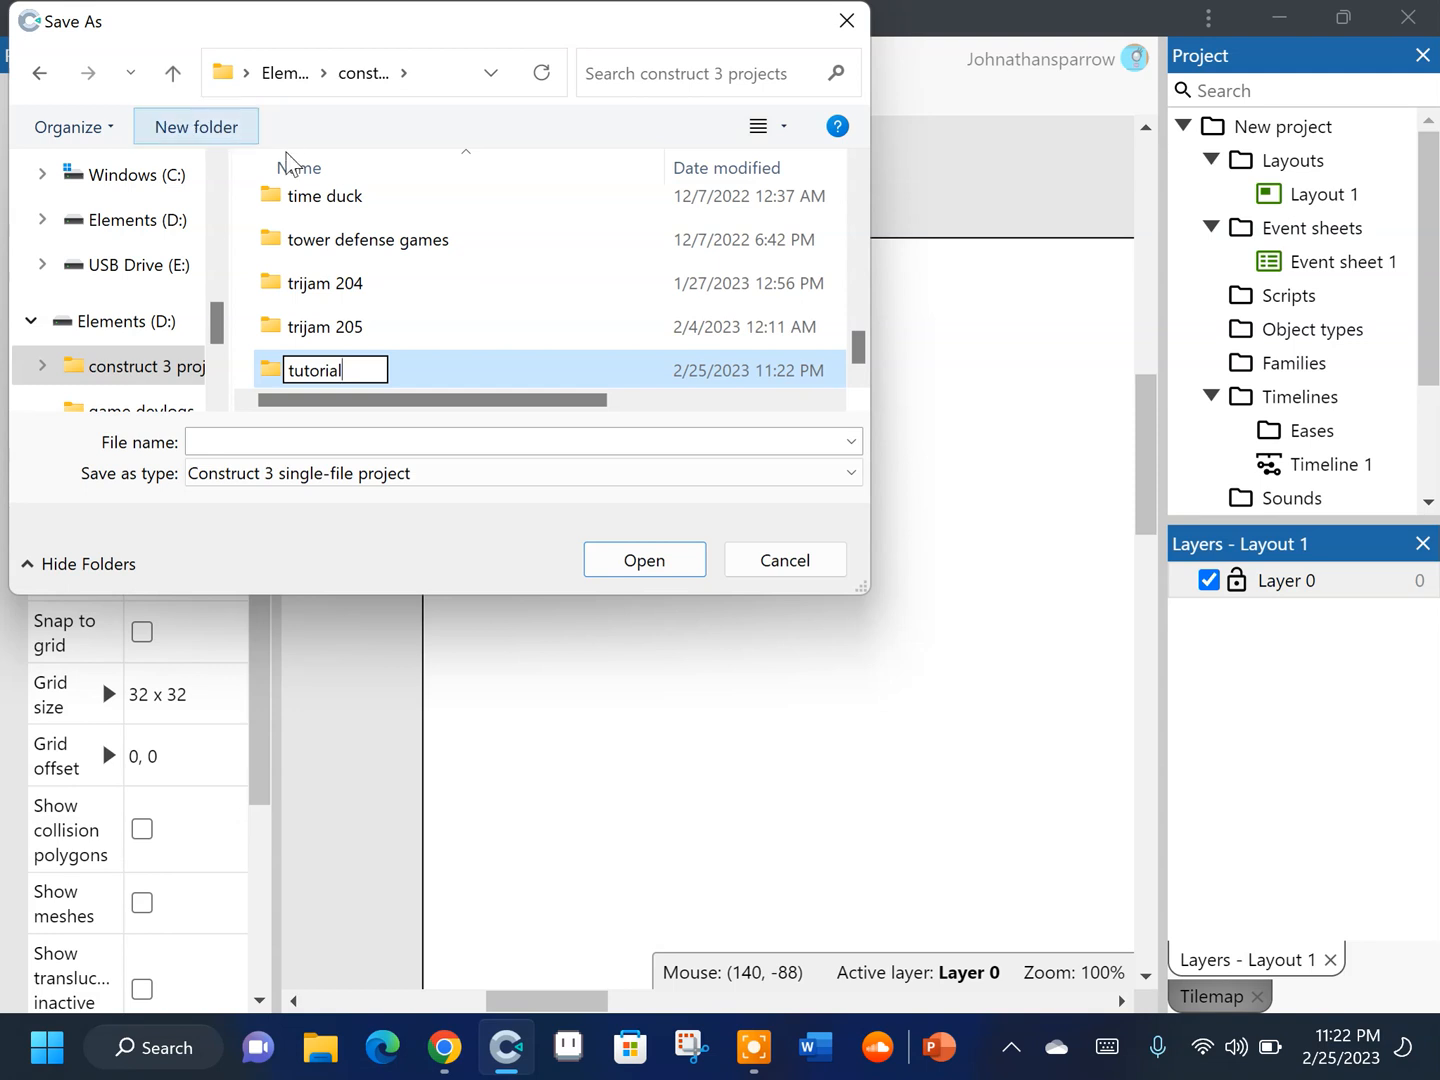
key("Return")
double_click(432, 370)
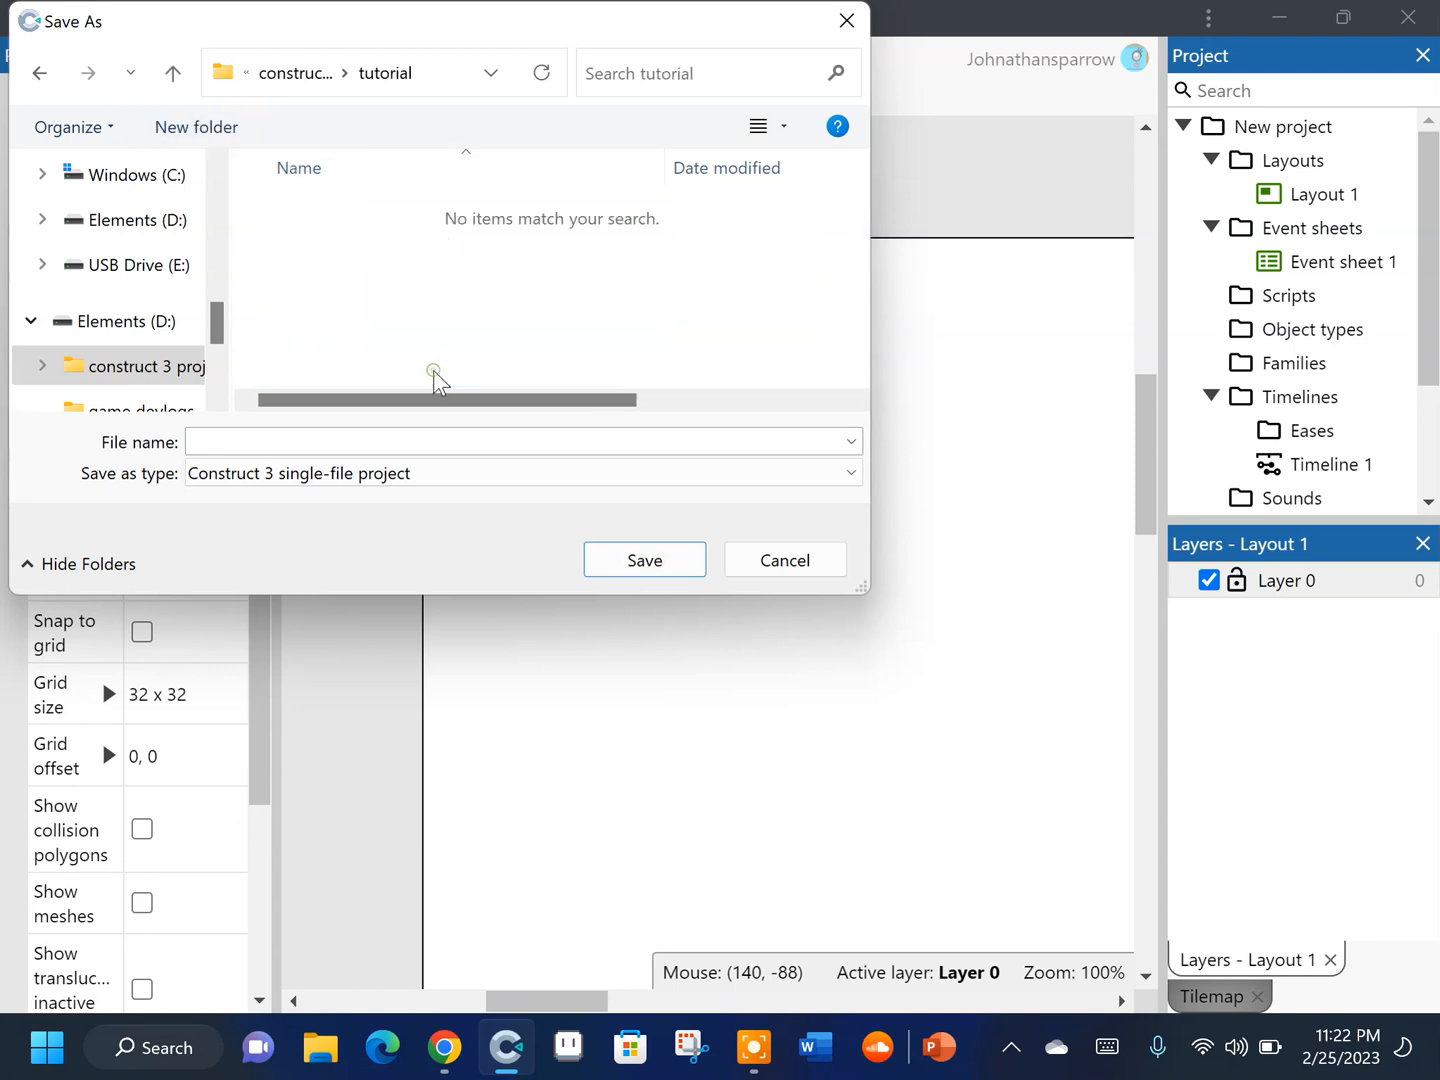
left_click(402, 441)
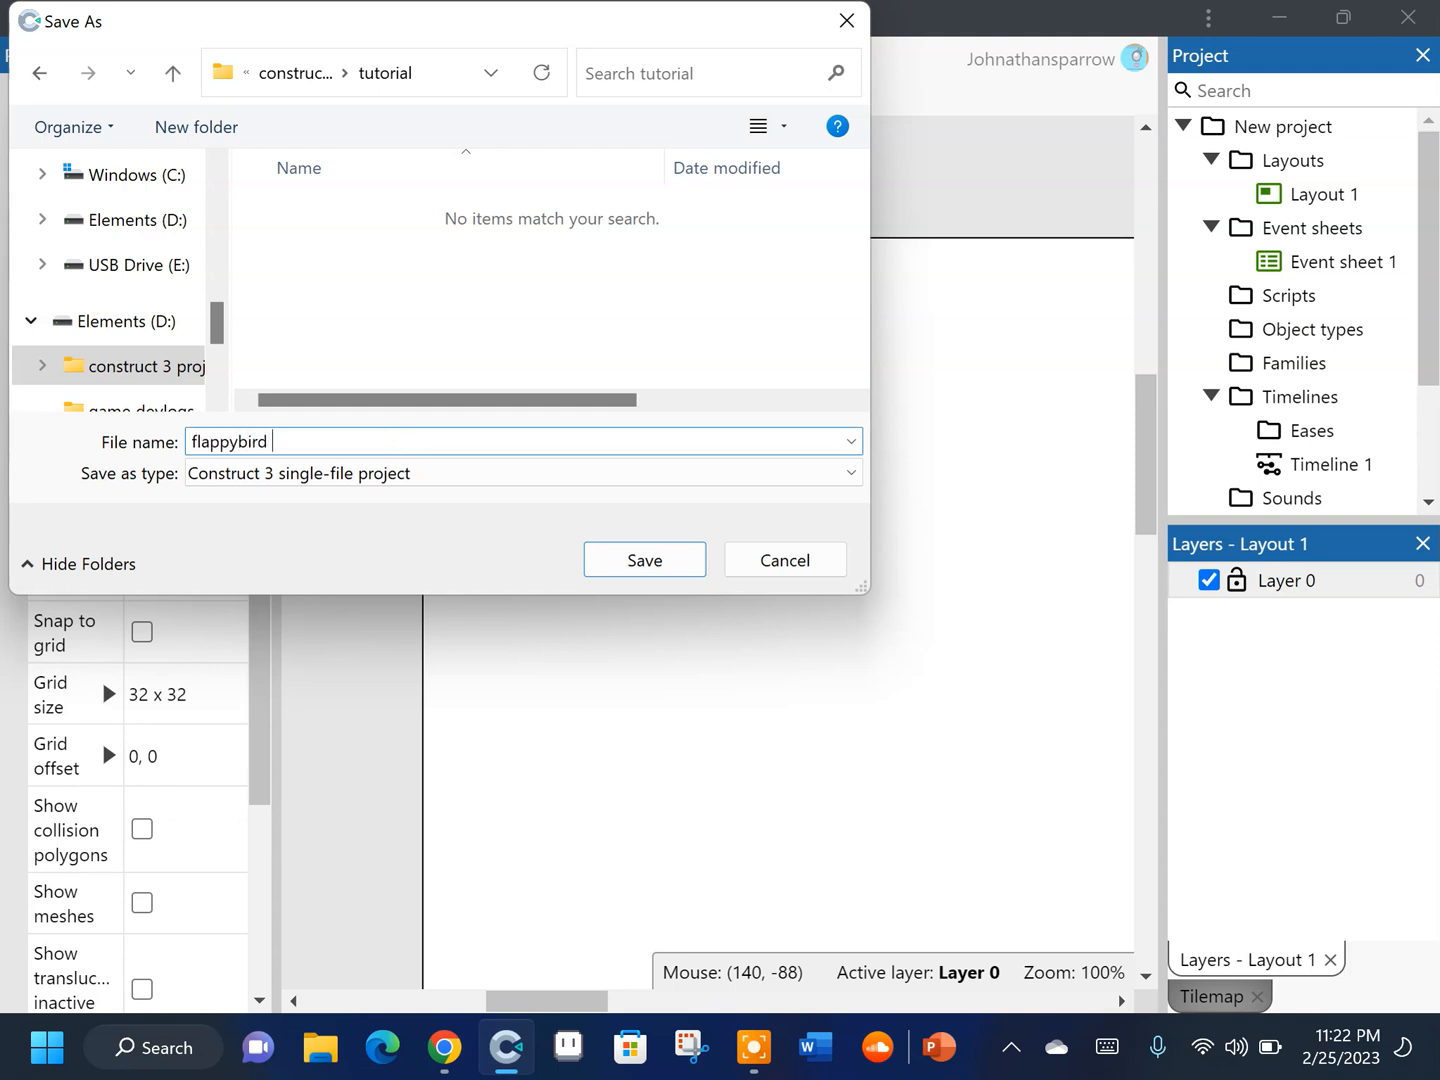
key("Return")
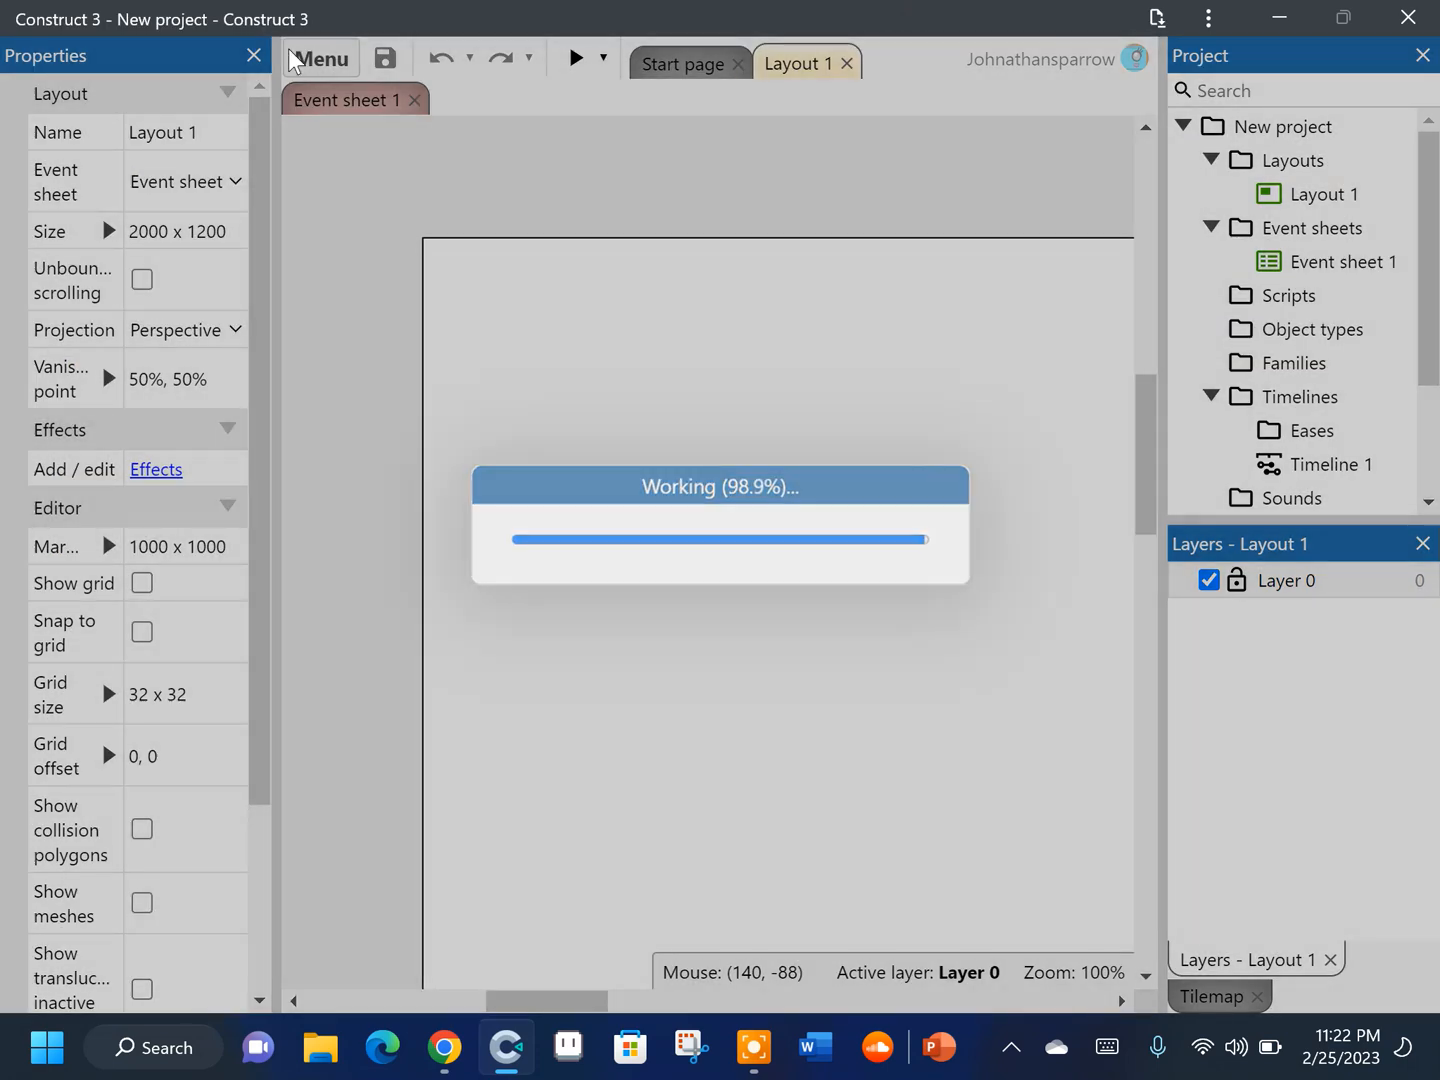
Examine Layout 1's edges and its dashed viewport boundary at different zoom levels
scroll(823, 638, "down", 2)
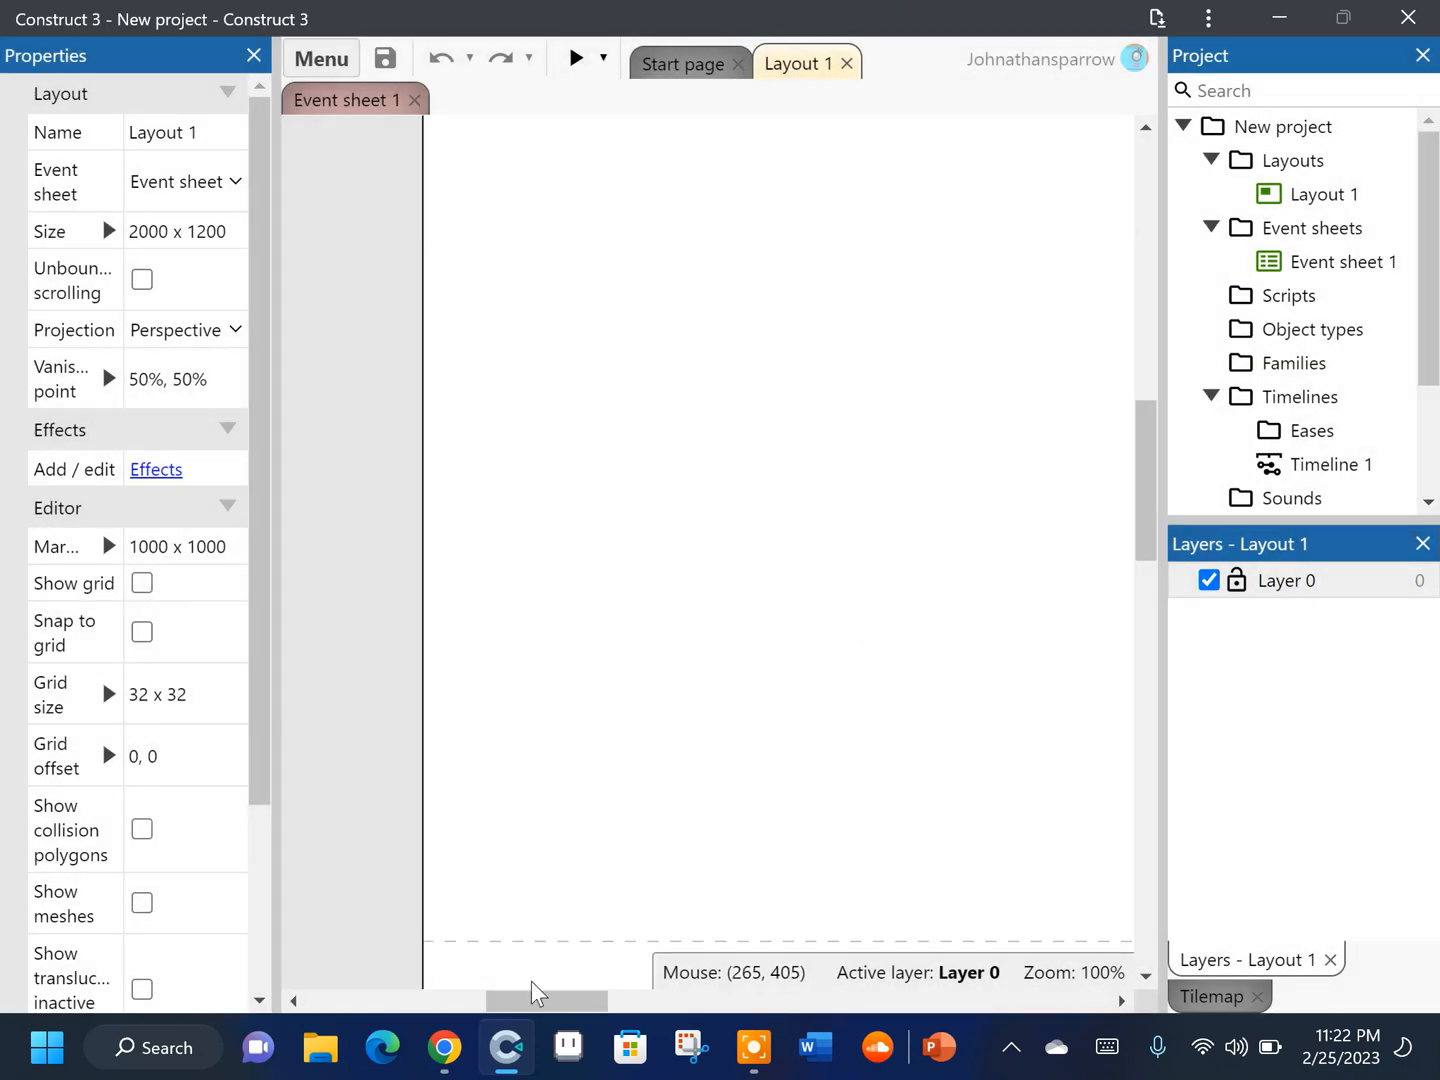
left_click_drag(565, 1001, 585, 1001)
right_click(654, 648)
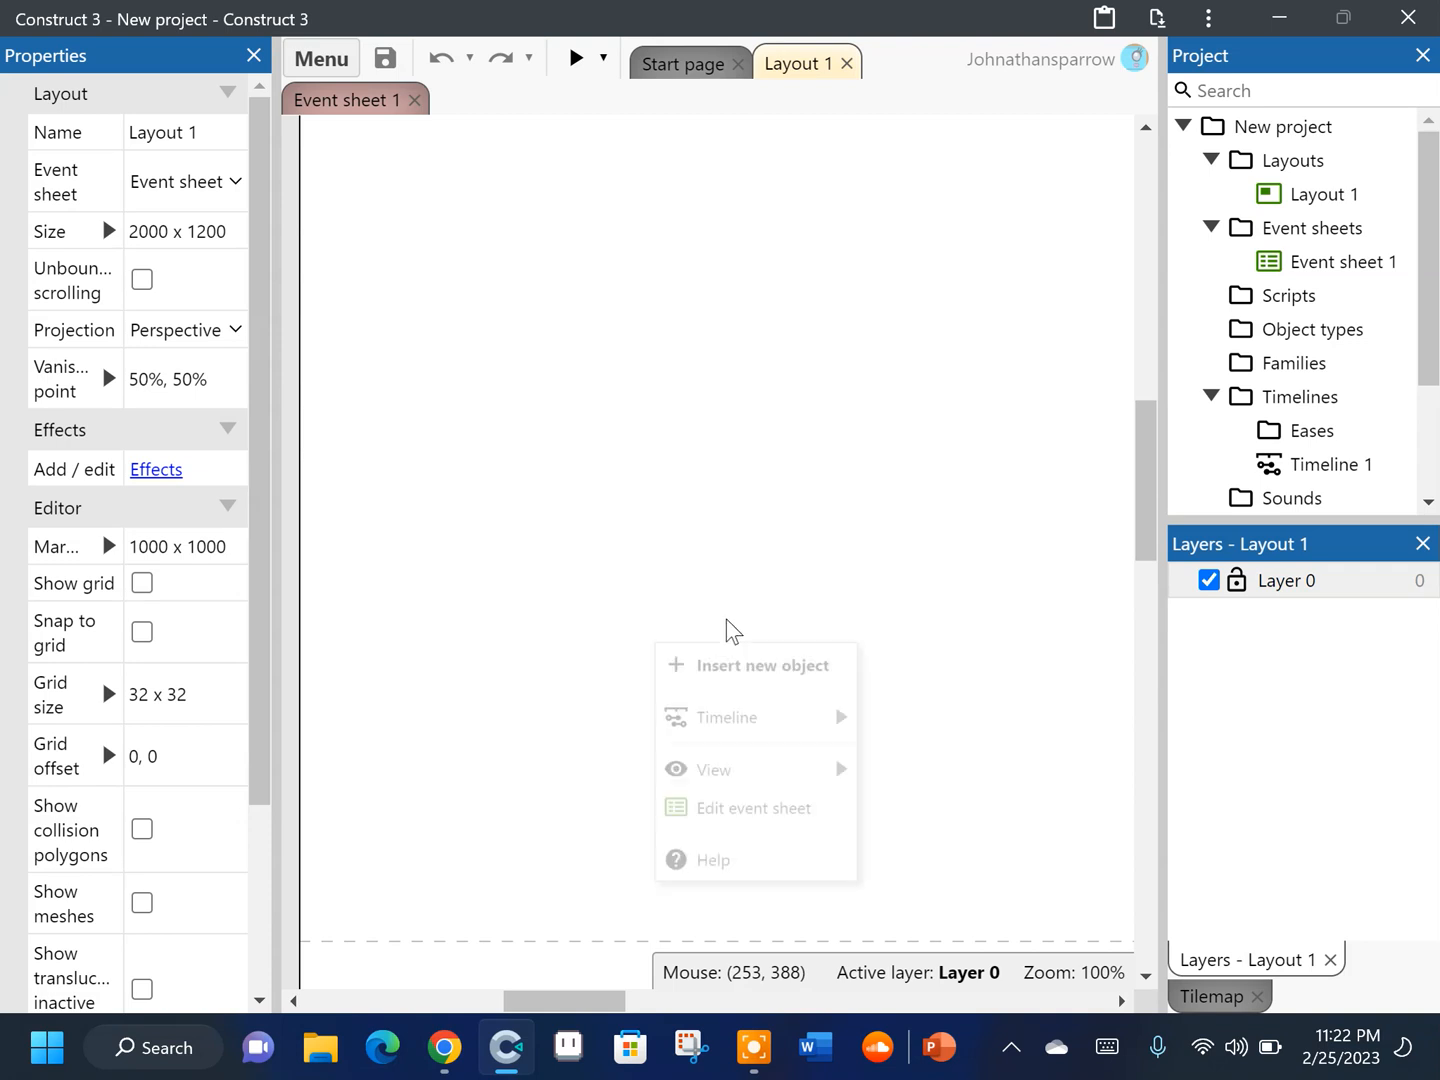
mouse_move(829, 785)
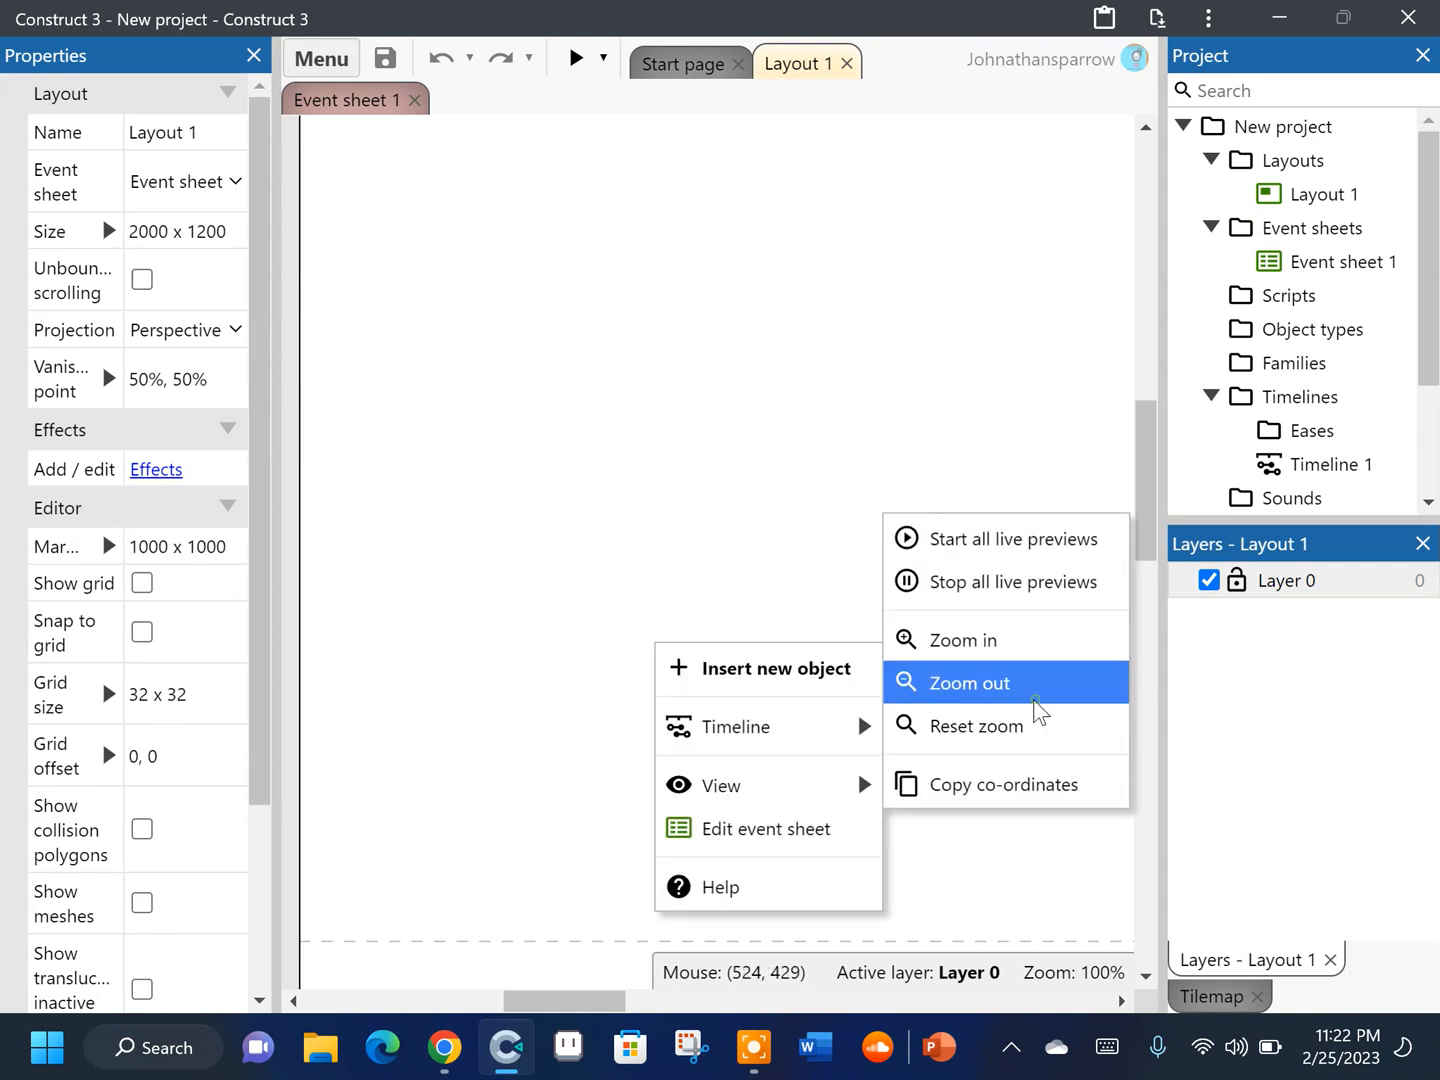
left_click(1033, 695)
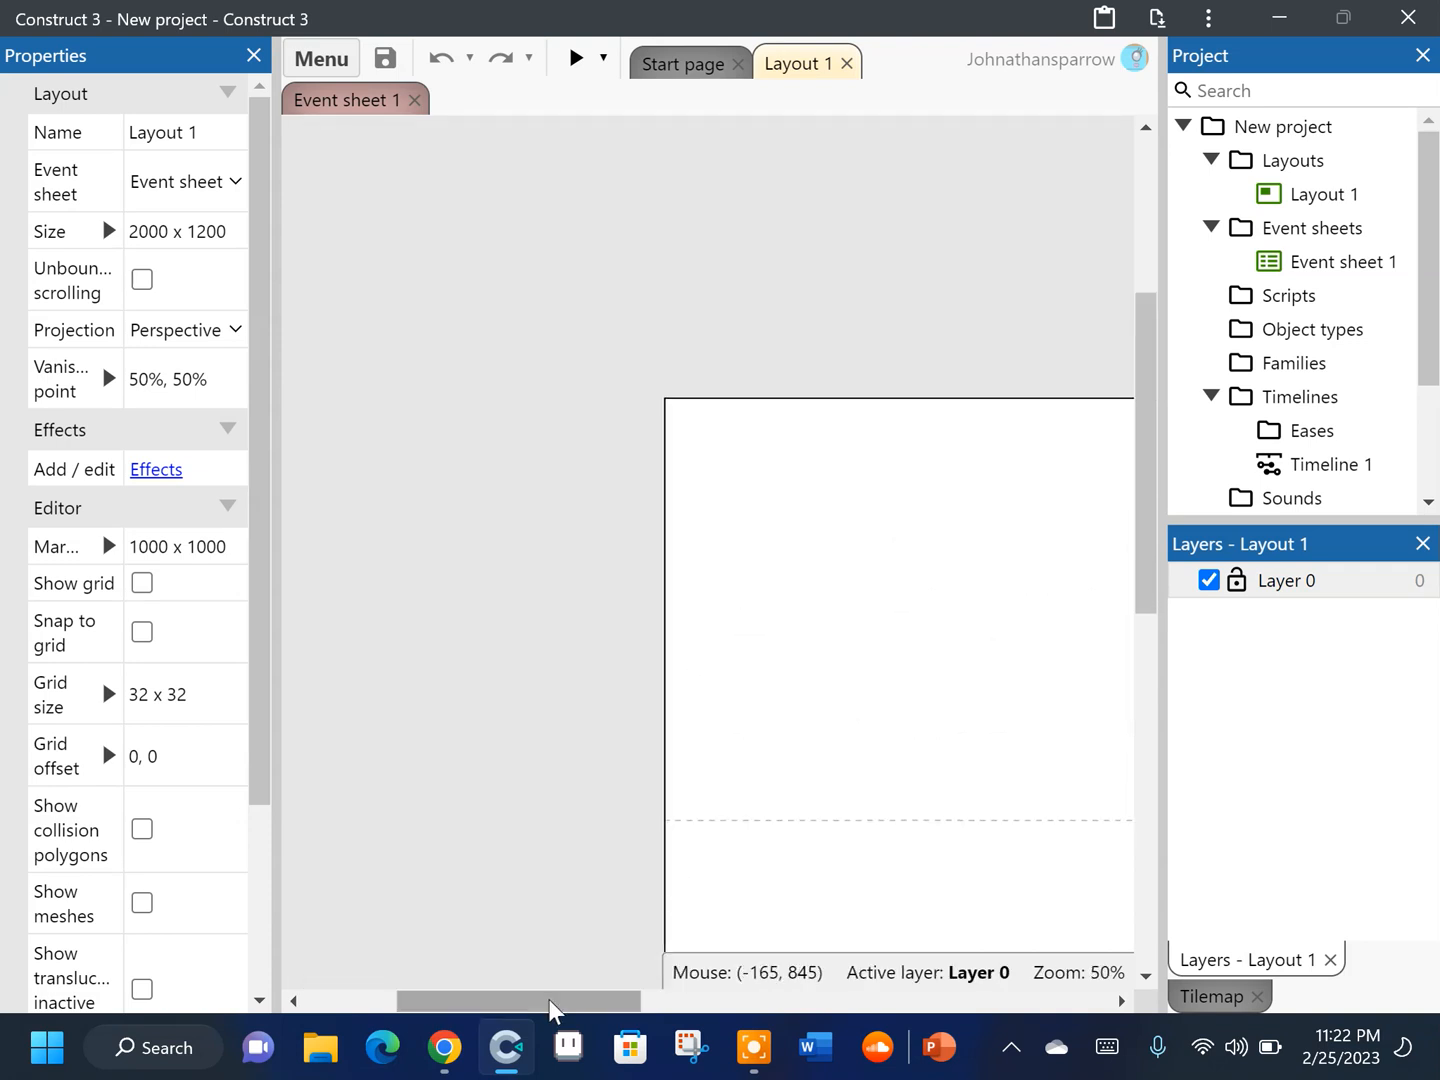
left_click_drag(550, 1004, 635, 1013)
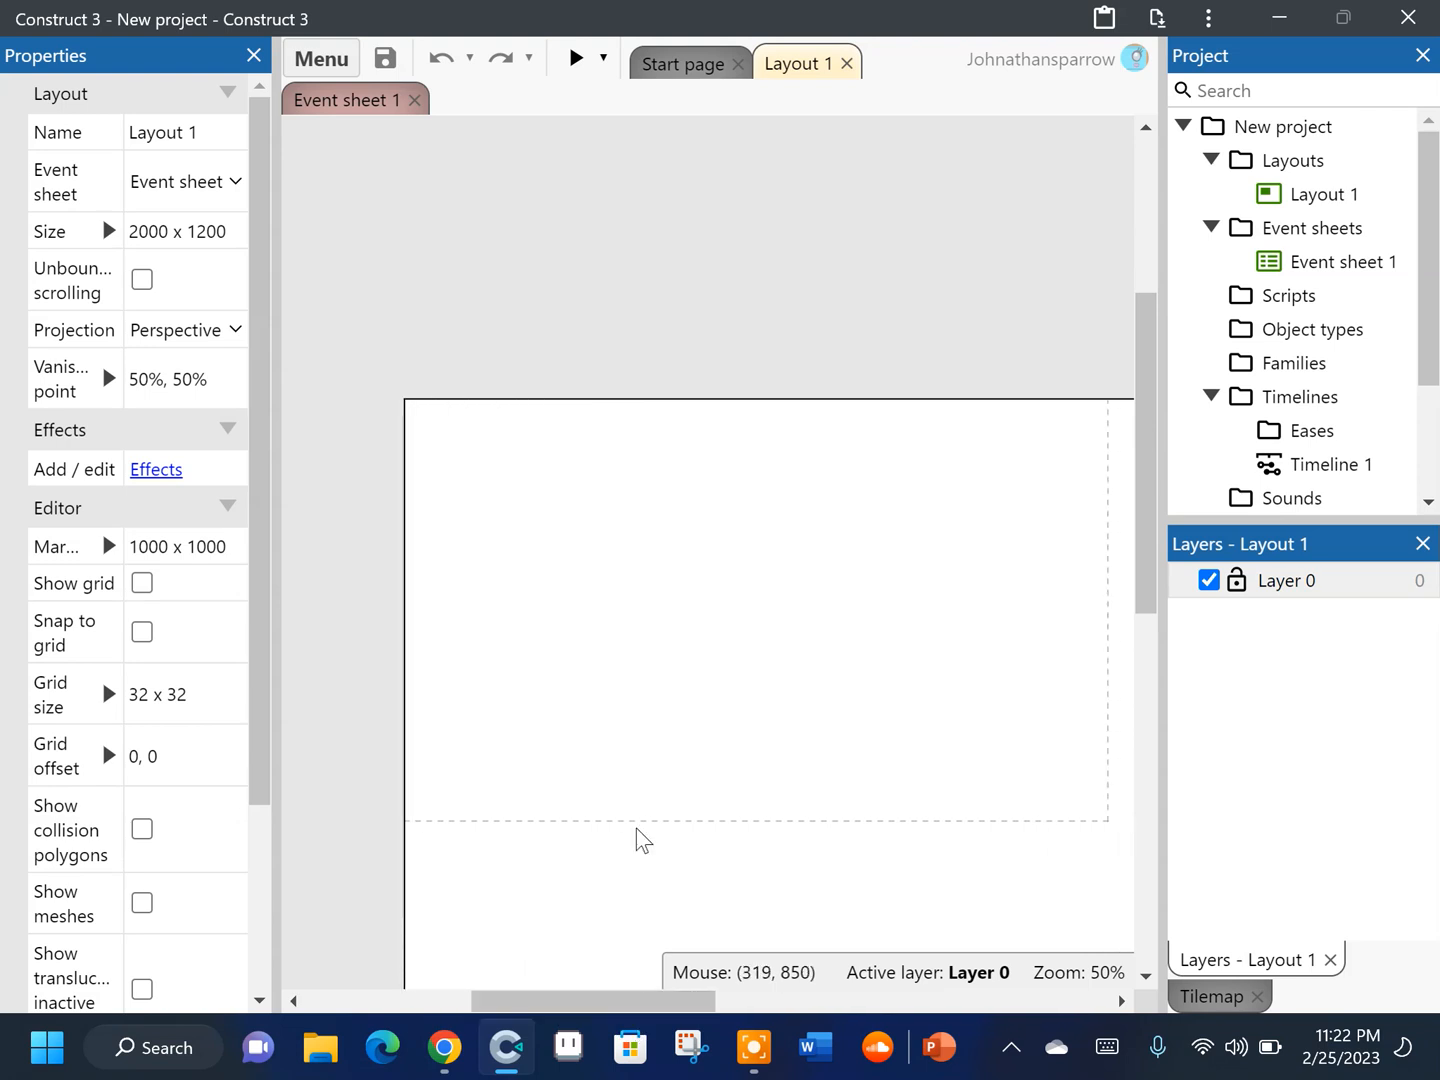
right_click(634, 822)
mouse_move(770, 694)
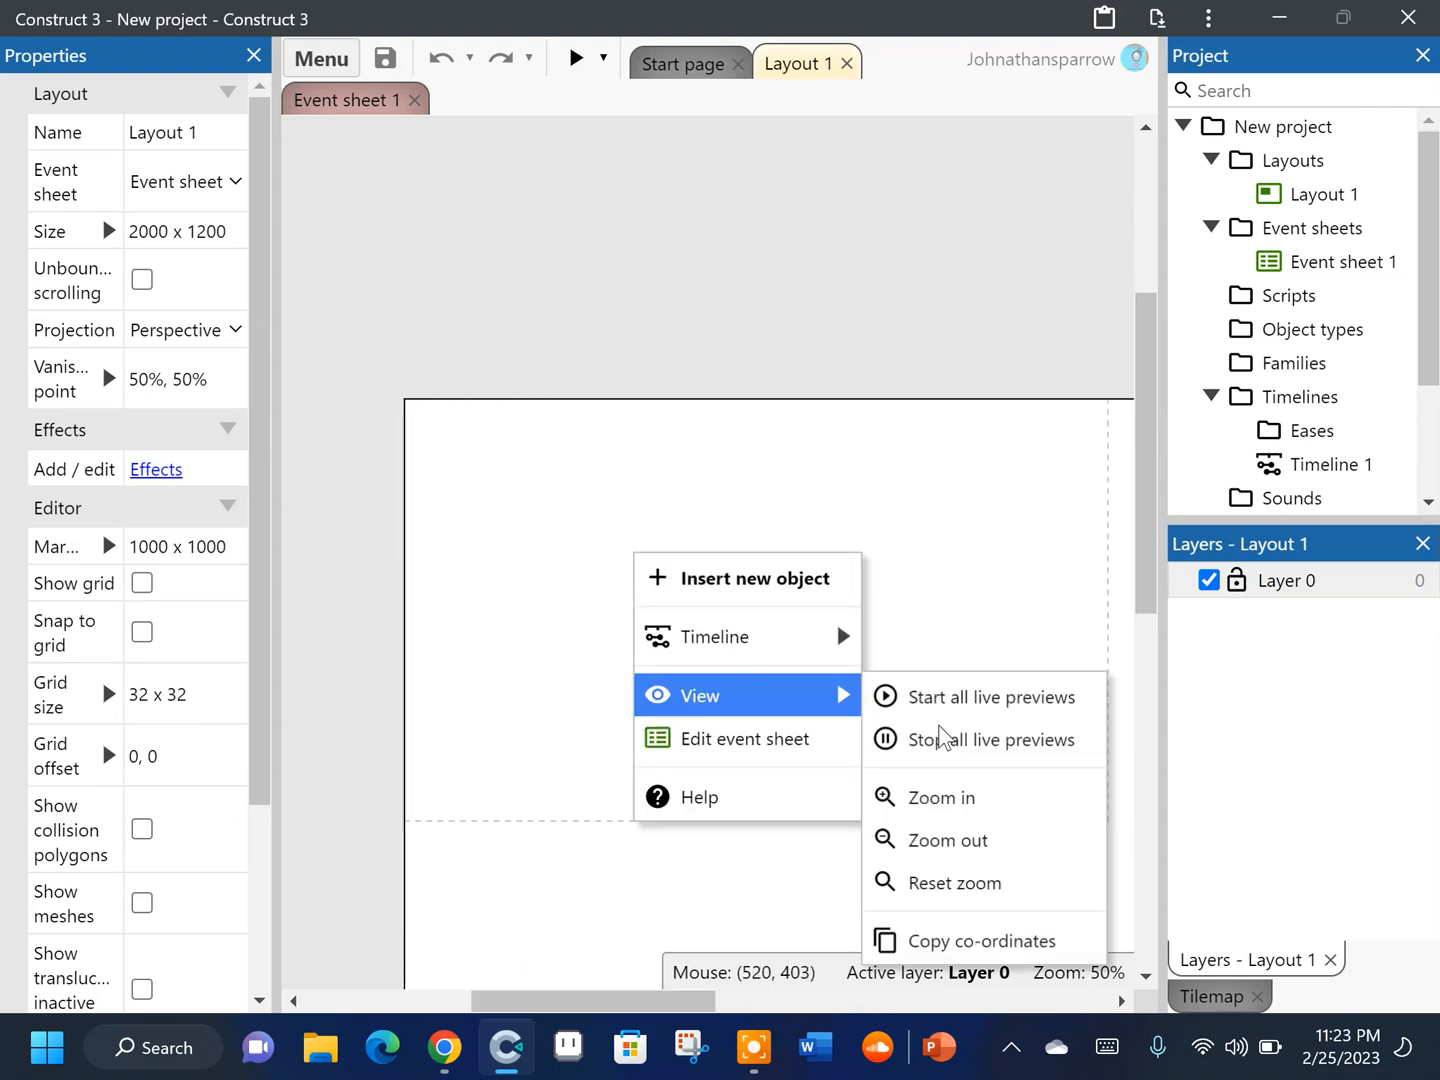
left_click(959, 807)
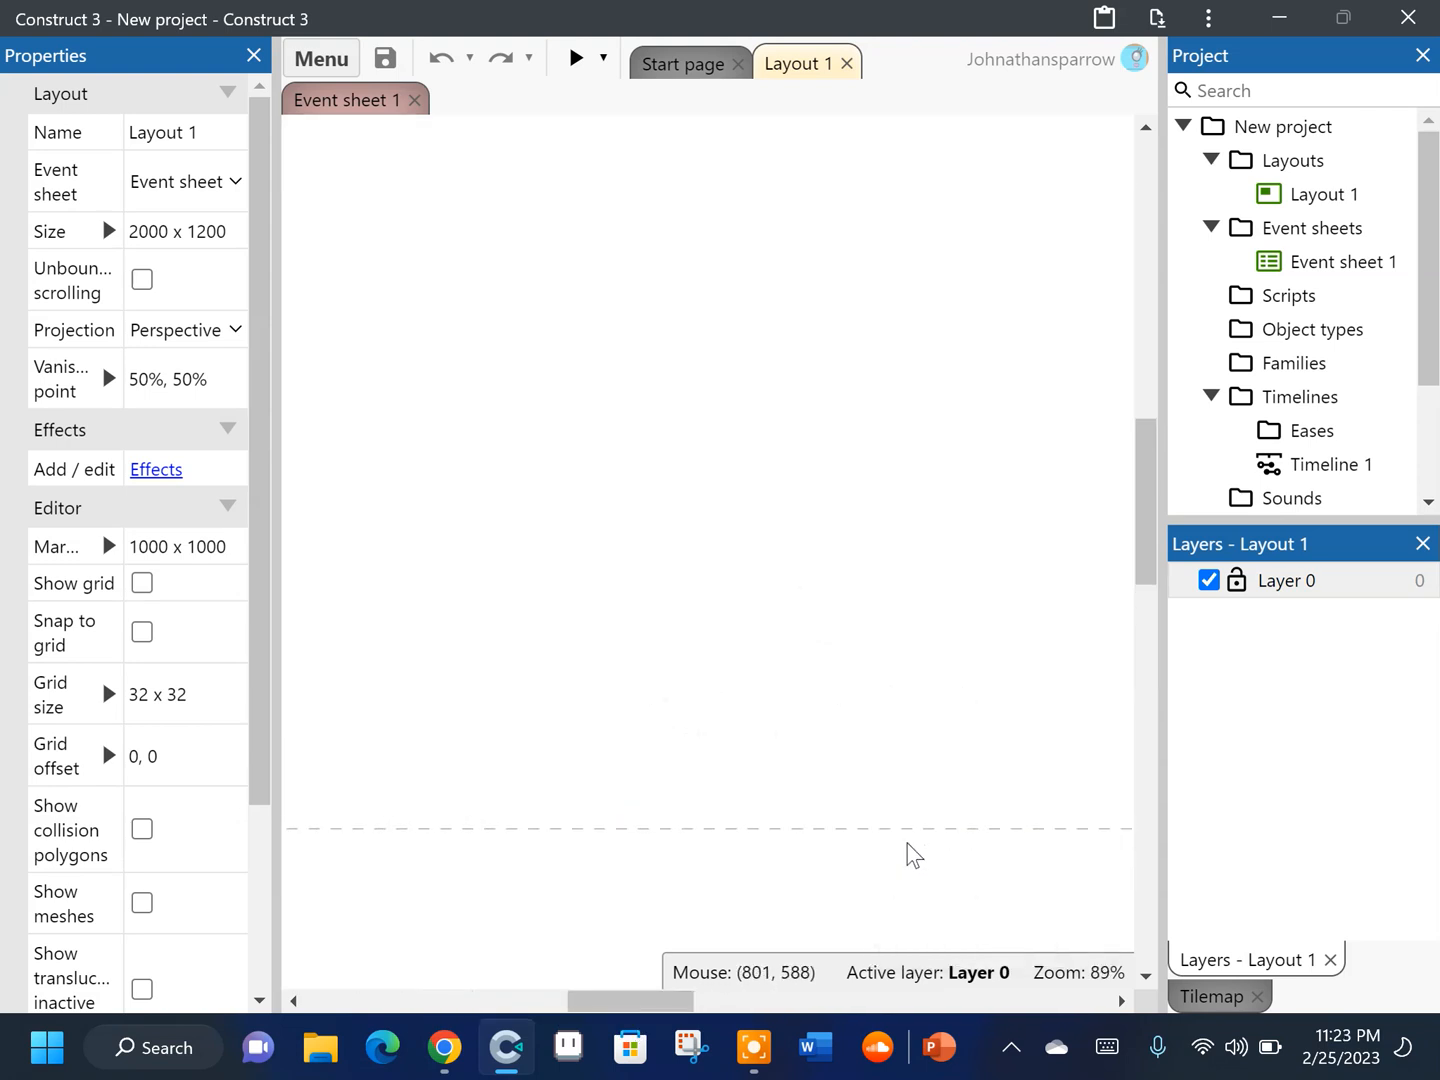
scroll(706, 933, "up", 2)
scroll(707, 933, "up", 1)
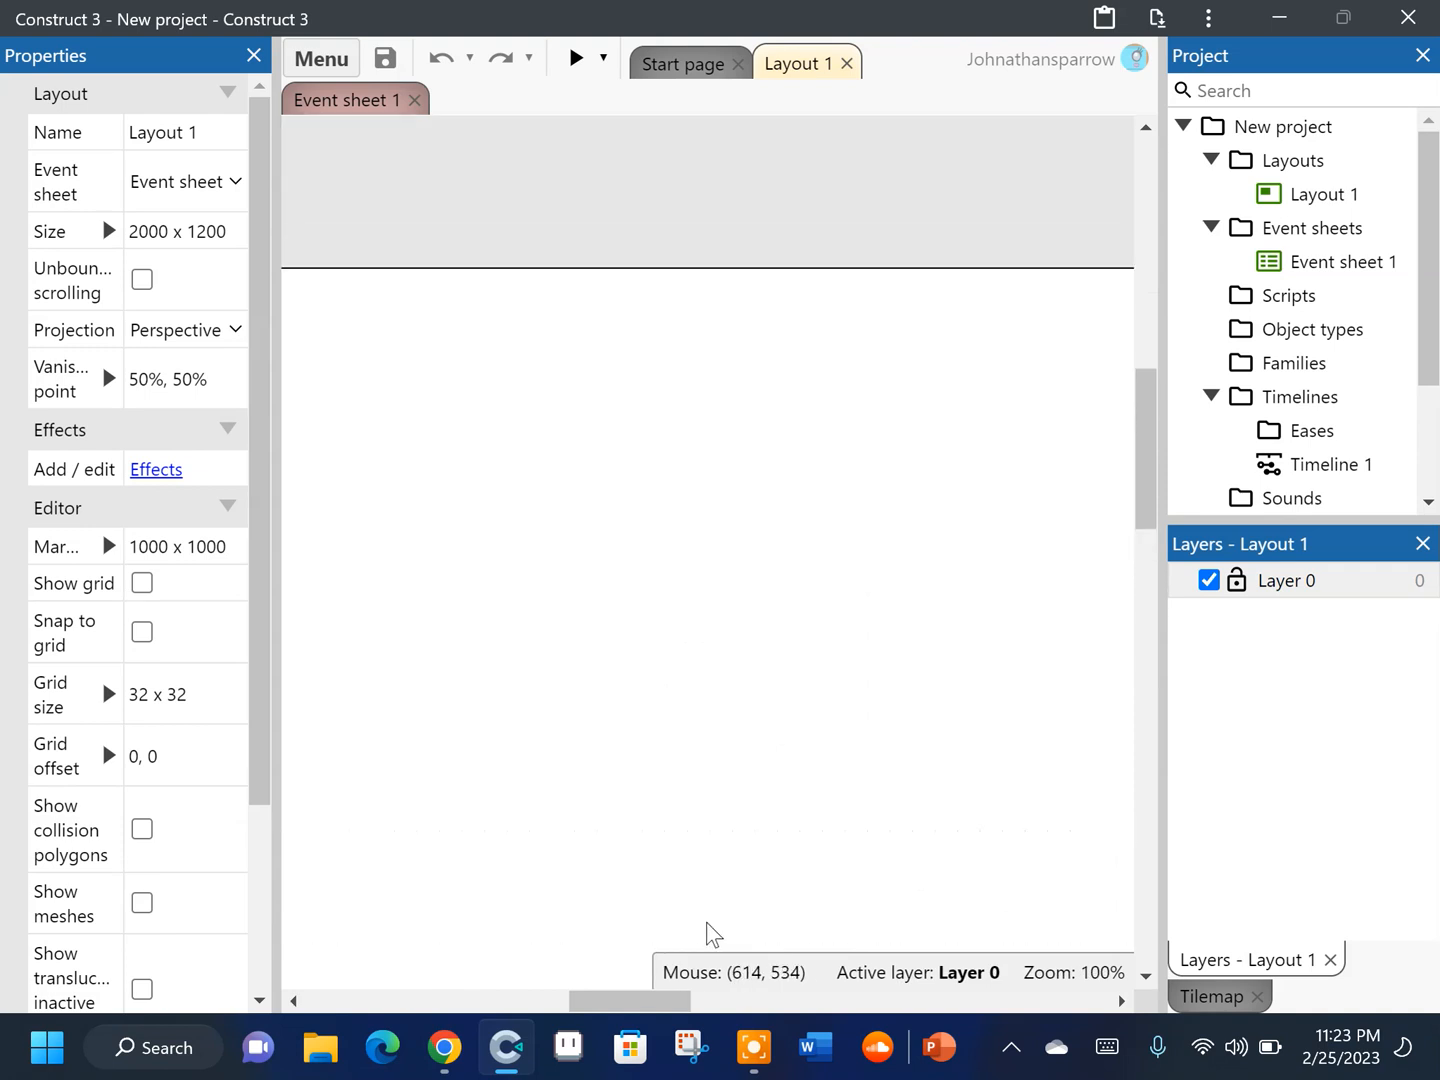
scroll(707, 933, "down", 3)
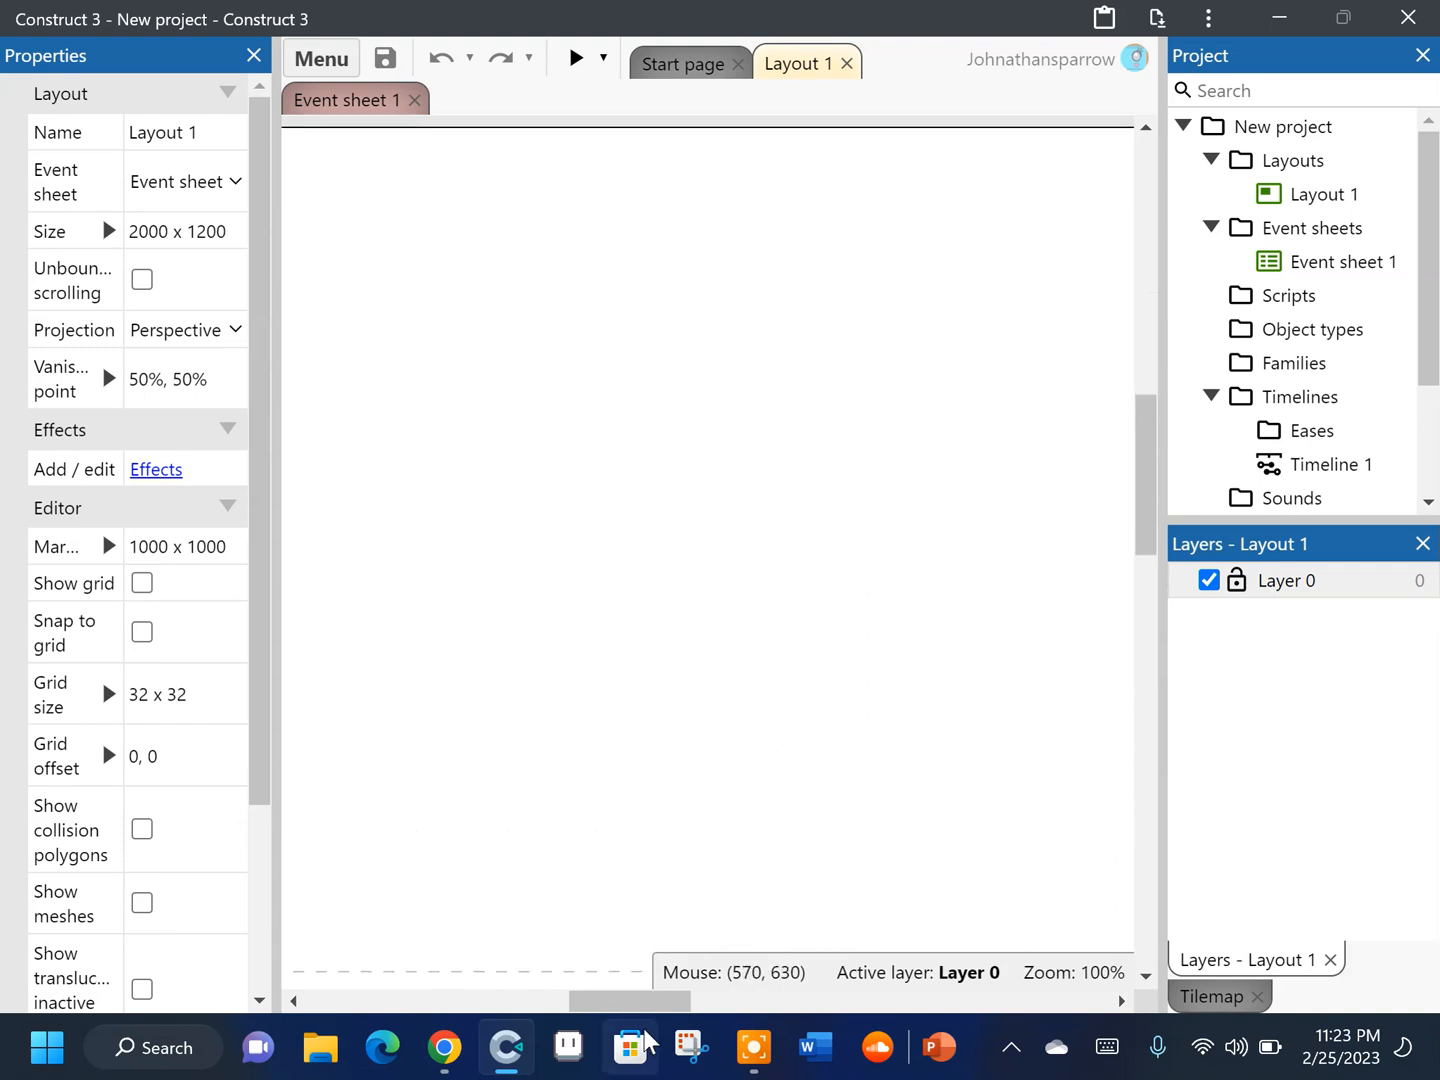
Run a preview of the empty project to check how its viewport is displayed, and close the preview window
left_click_drag(668, 1001, 557, 997)
left_click(572, 57)
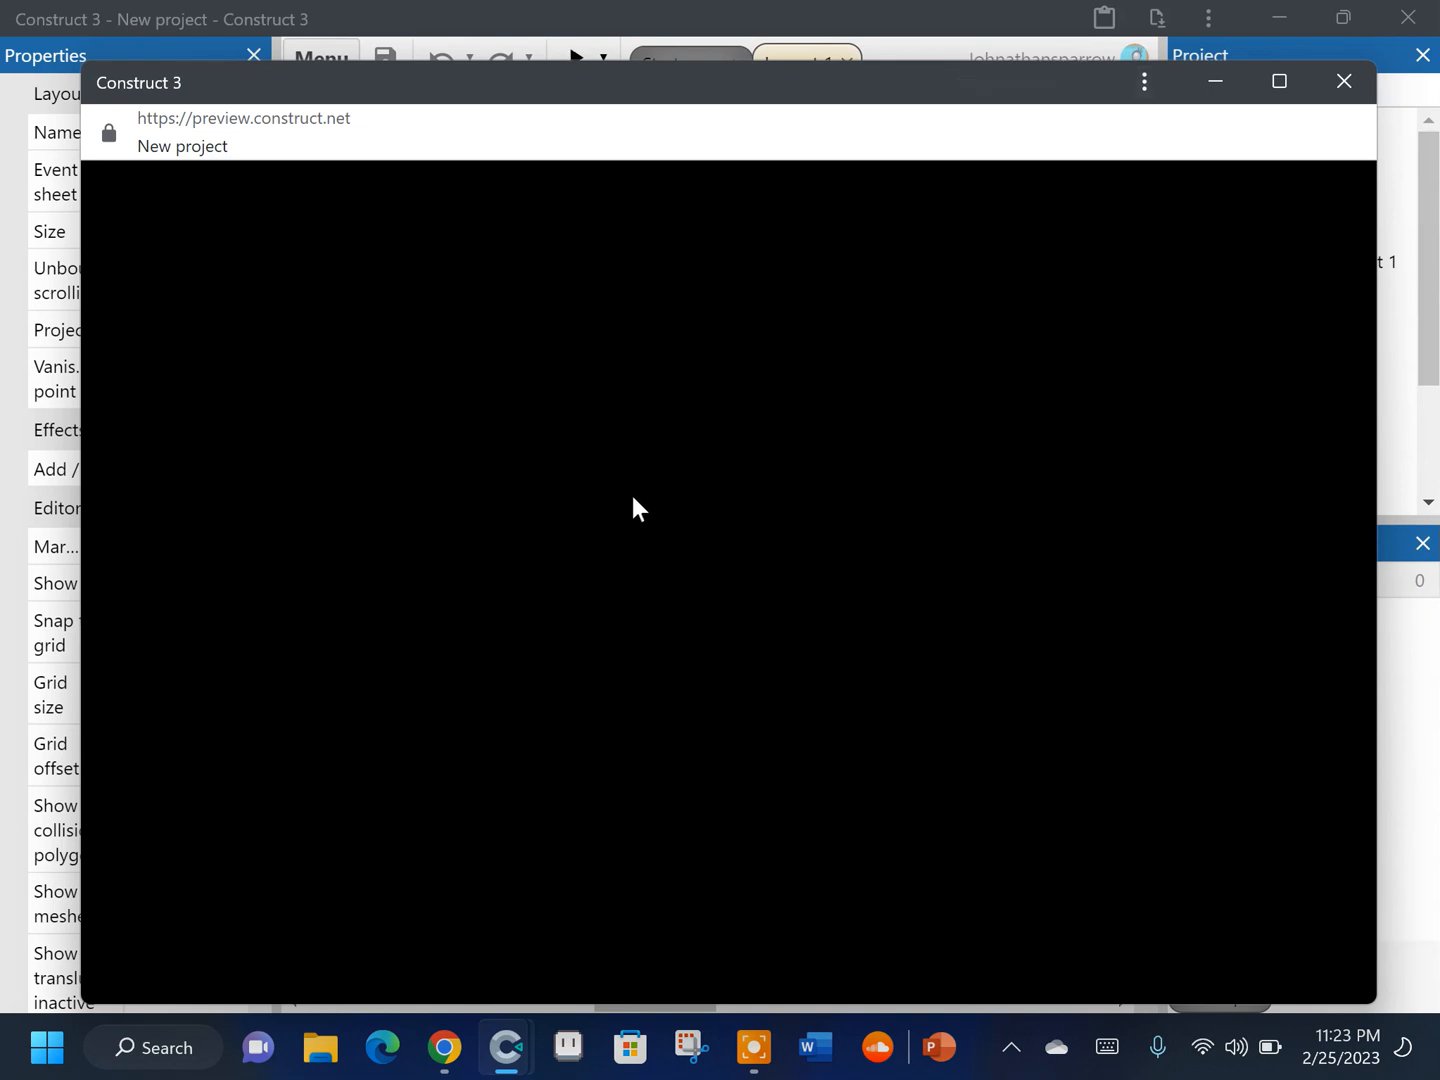
left_click(1360, 83)
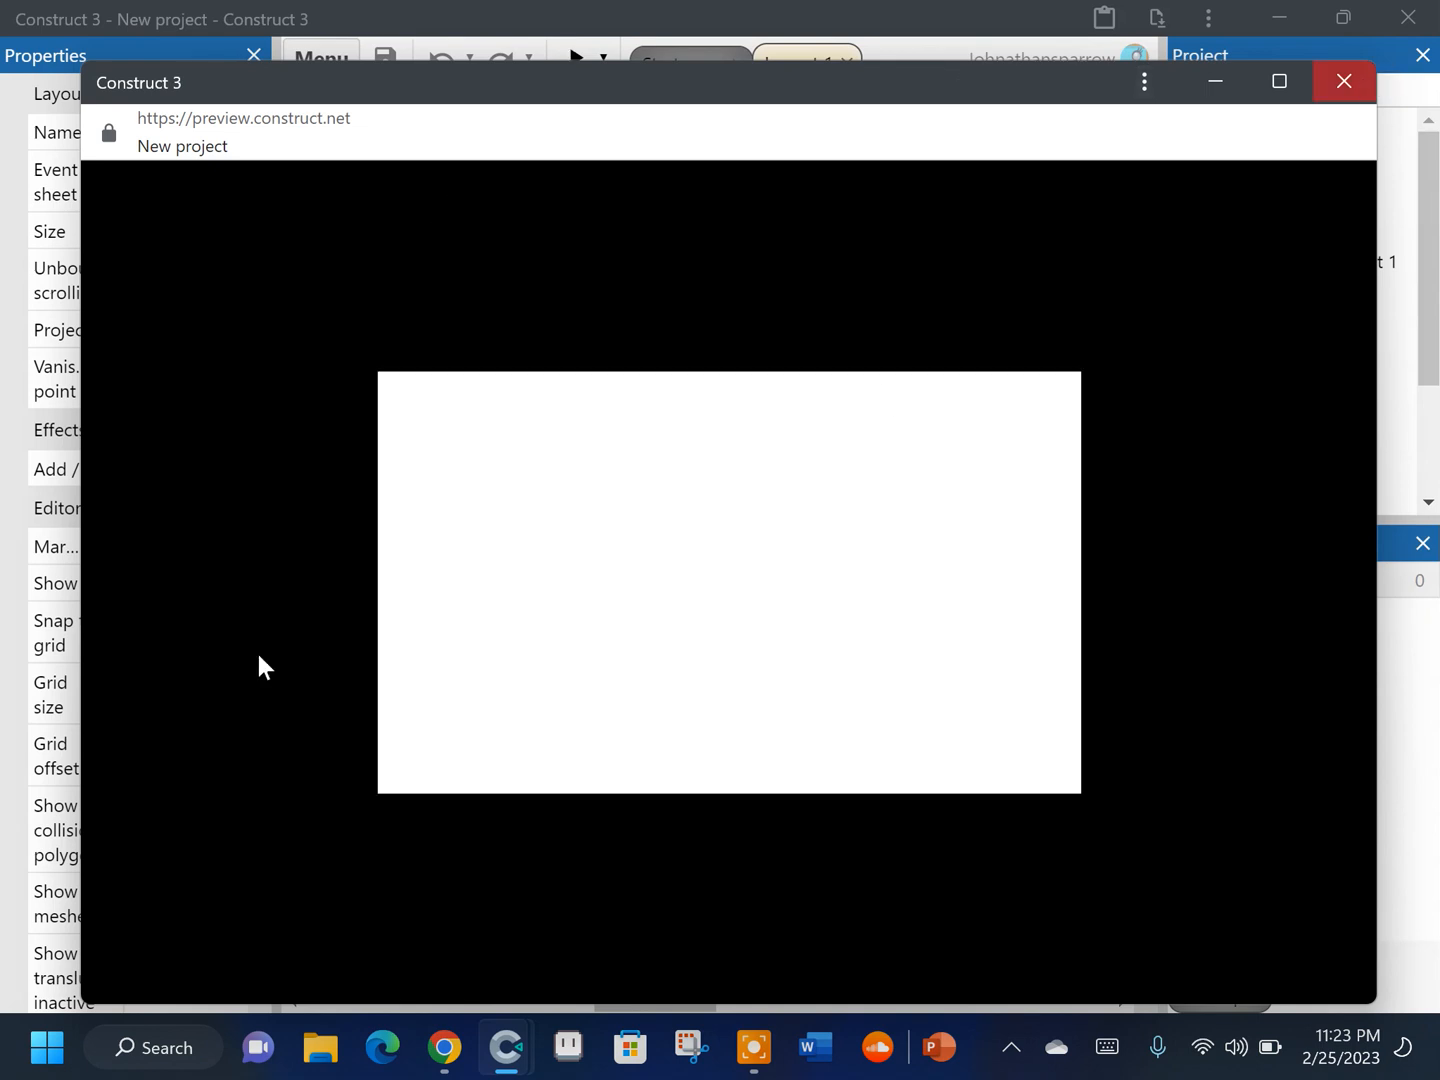
Set the fullscreen mode in the project properties to Letterbox scale
scroll(181, 706, "down", 3)
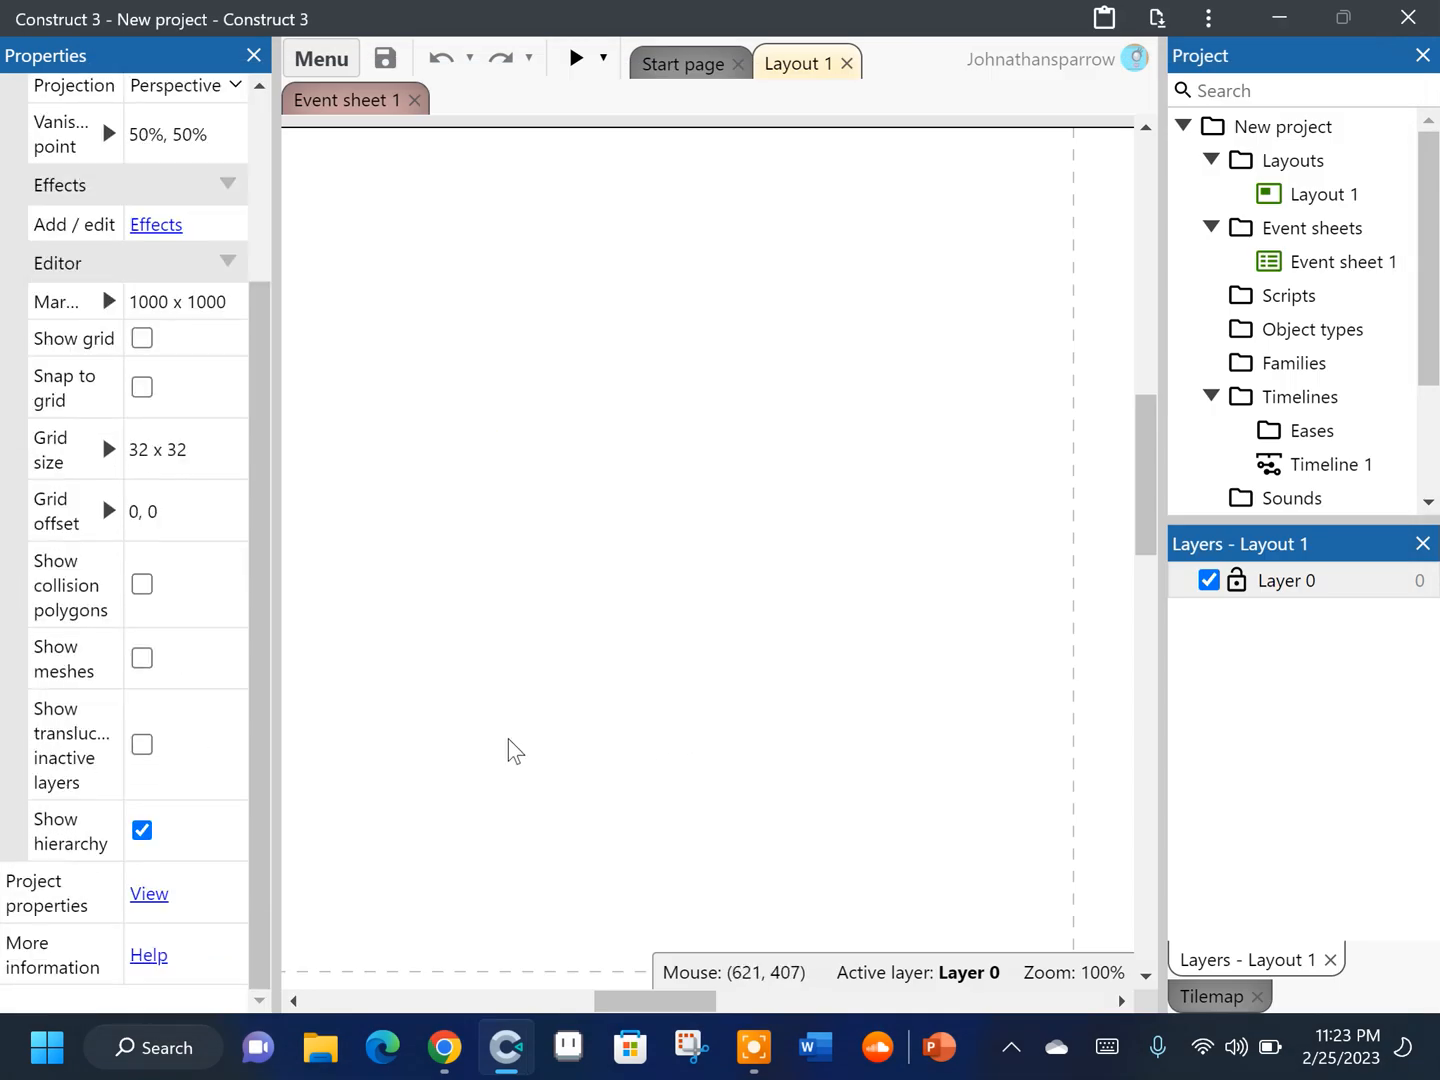
left_click(150, 895)
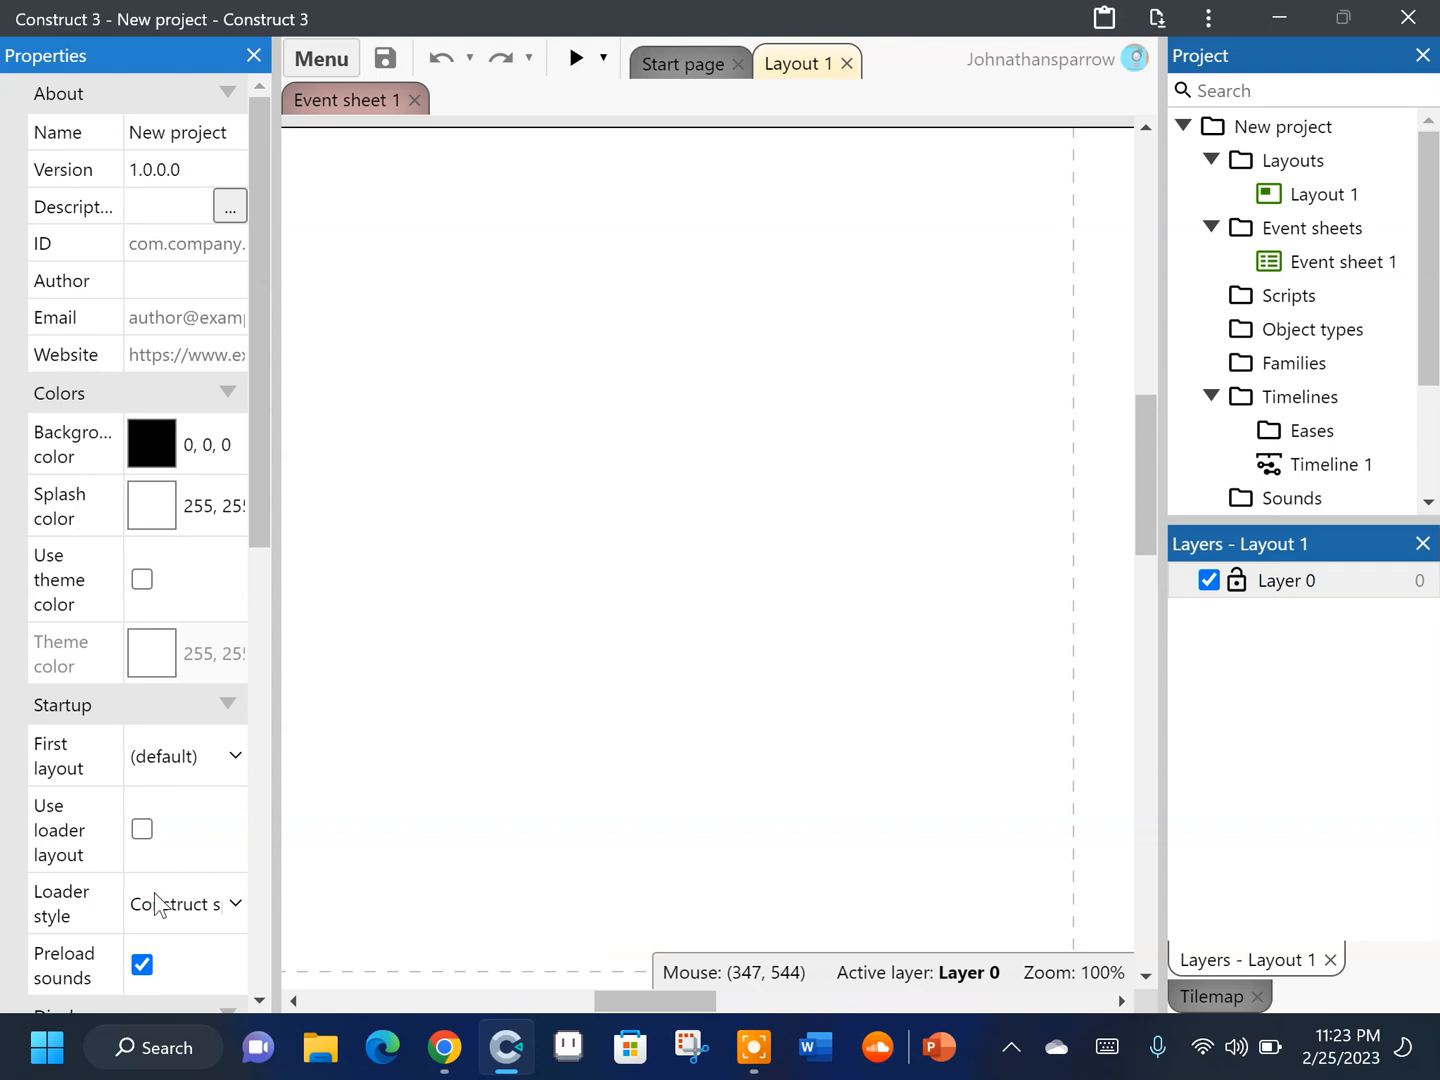
scroll(226, 640, "down", 8)
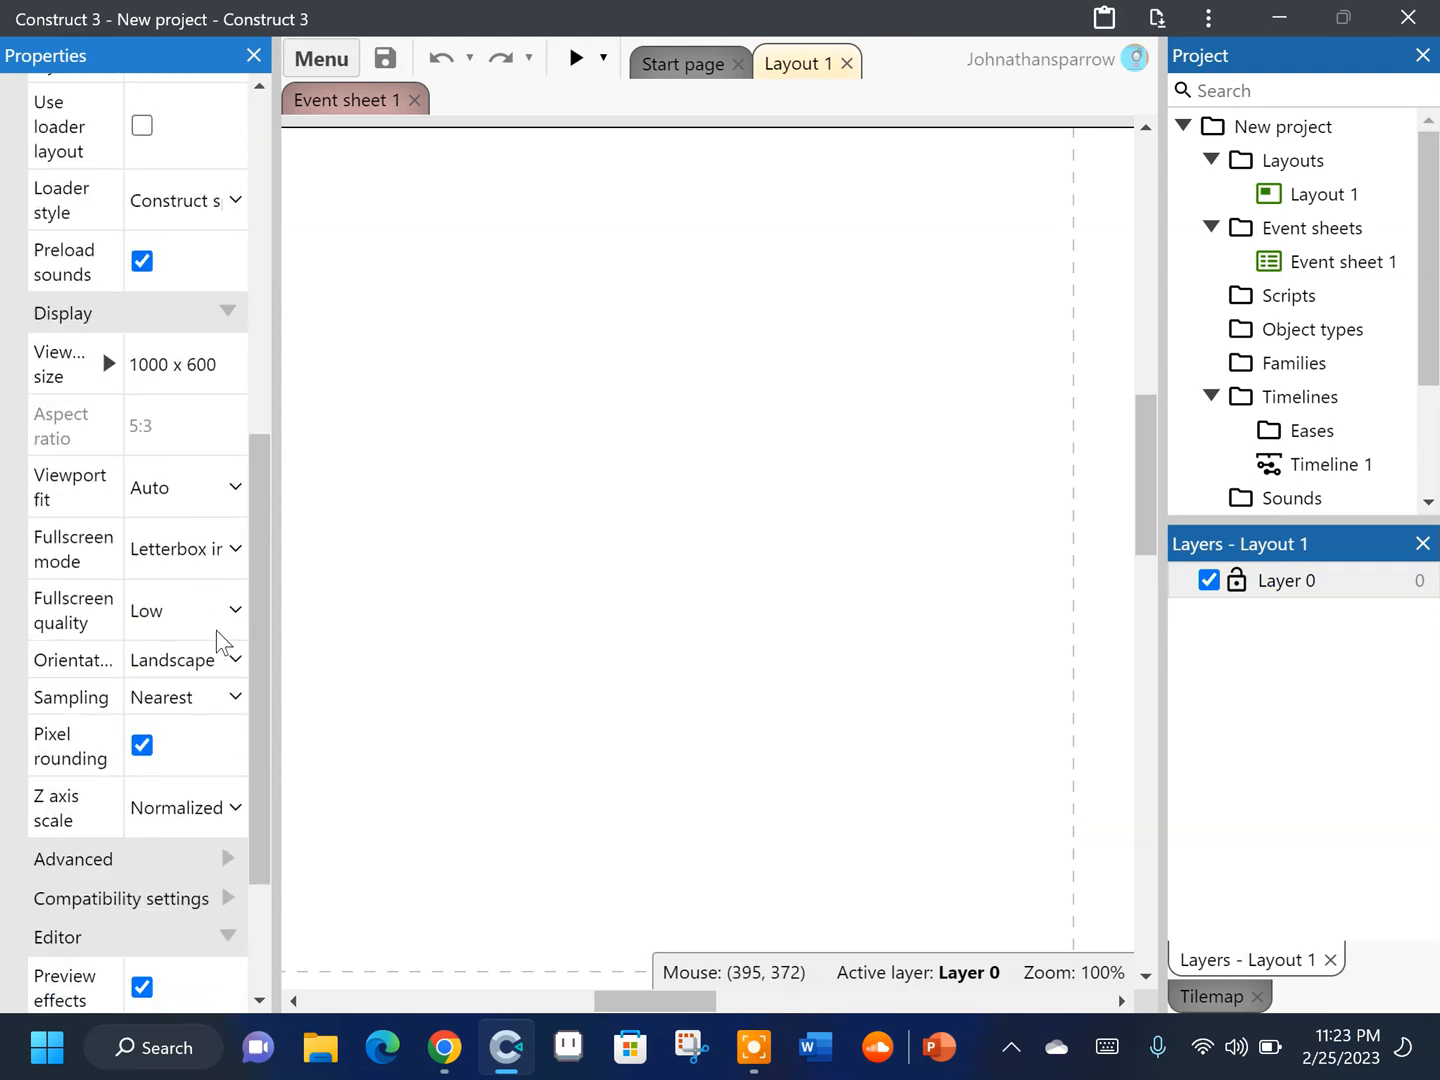
left_click(217, 551)
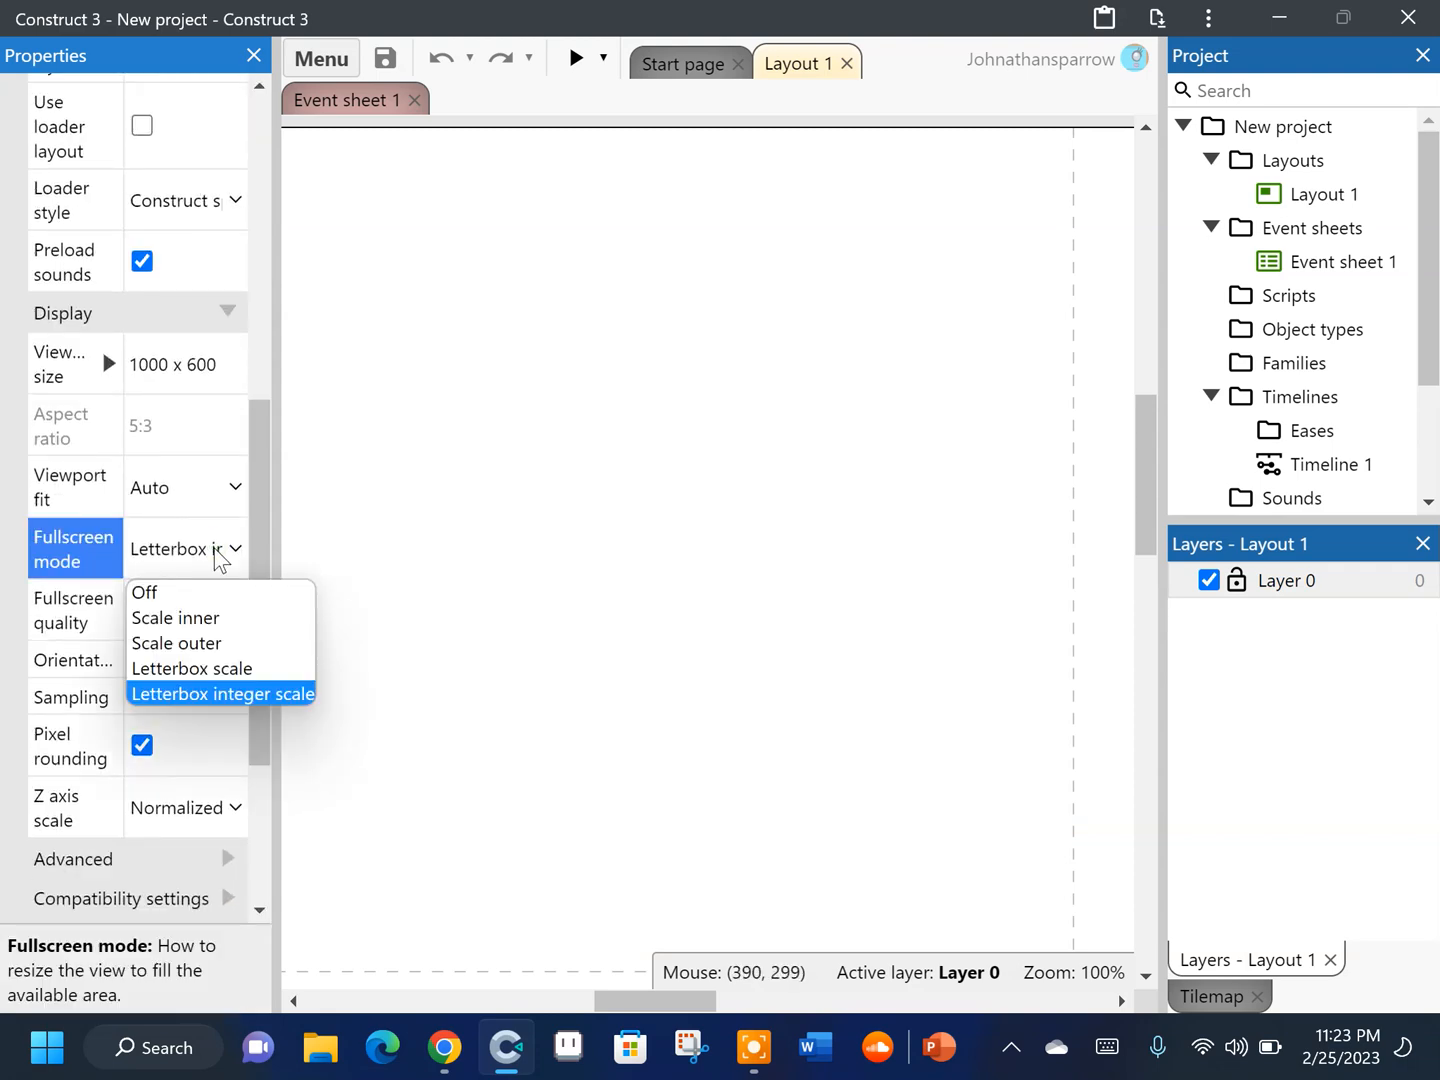
left_click(217, 554)
left_click(216, 554)
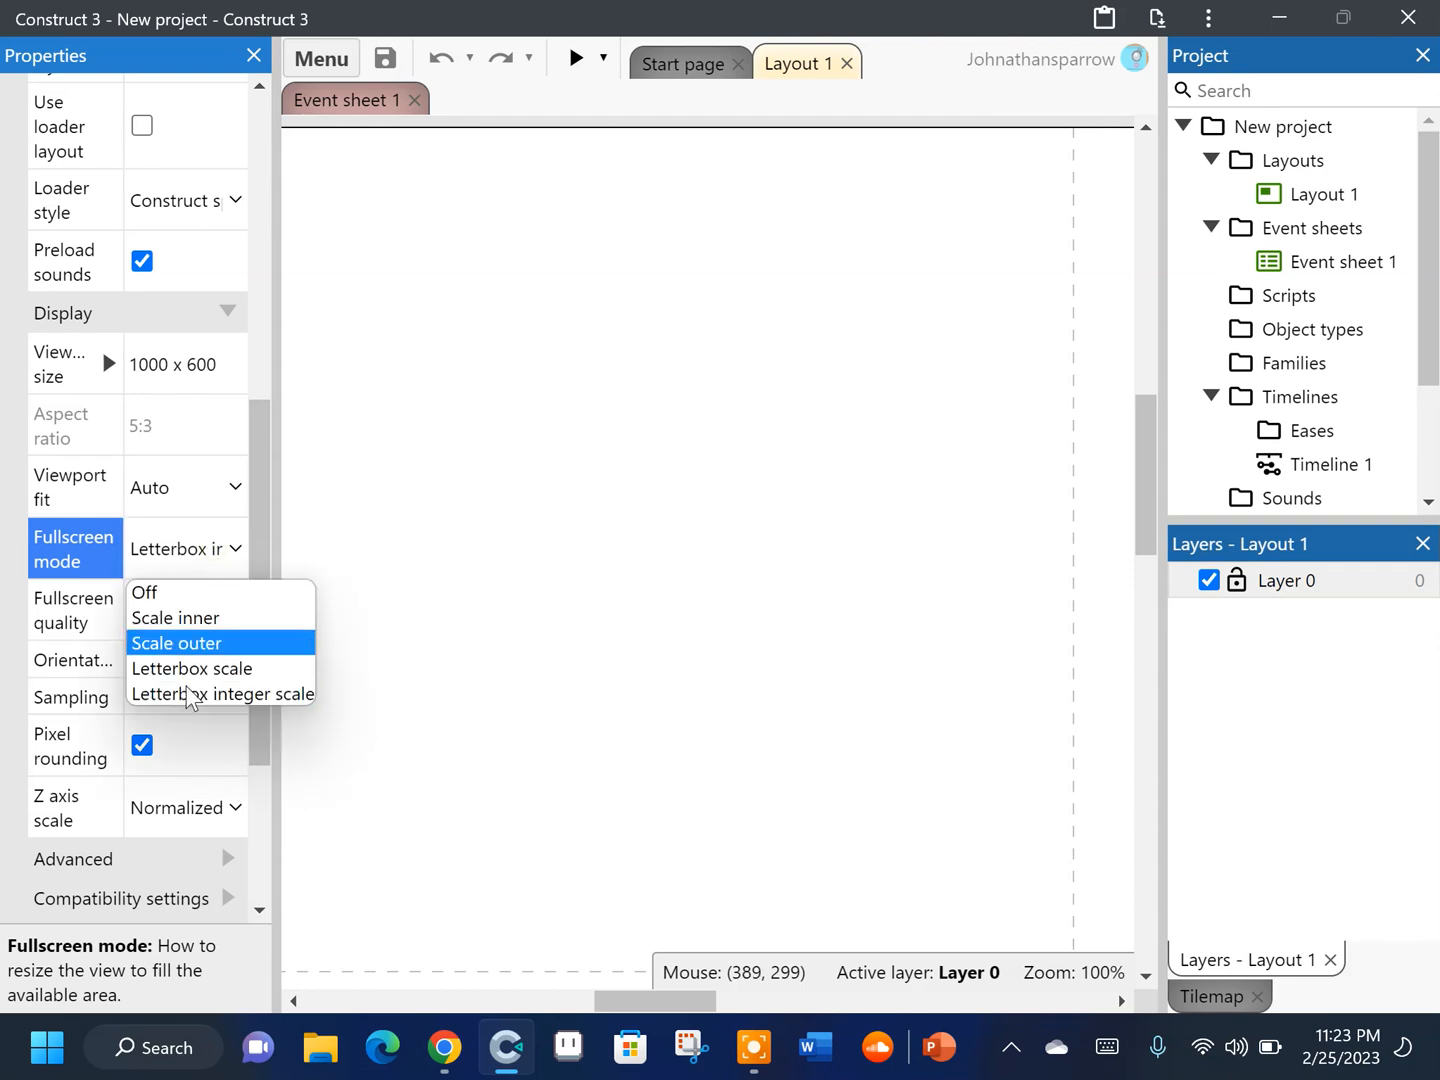
left_click(189, 704)
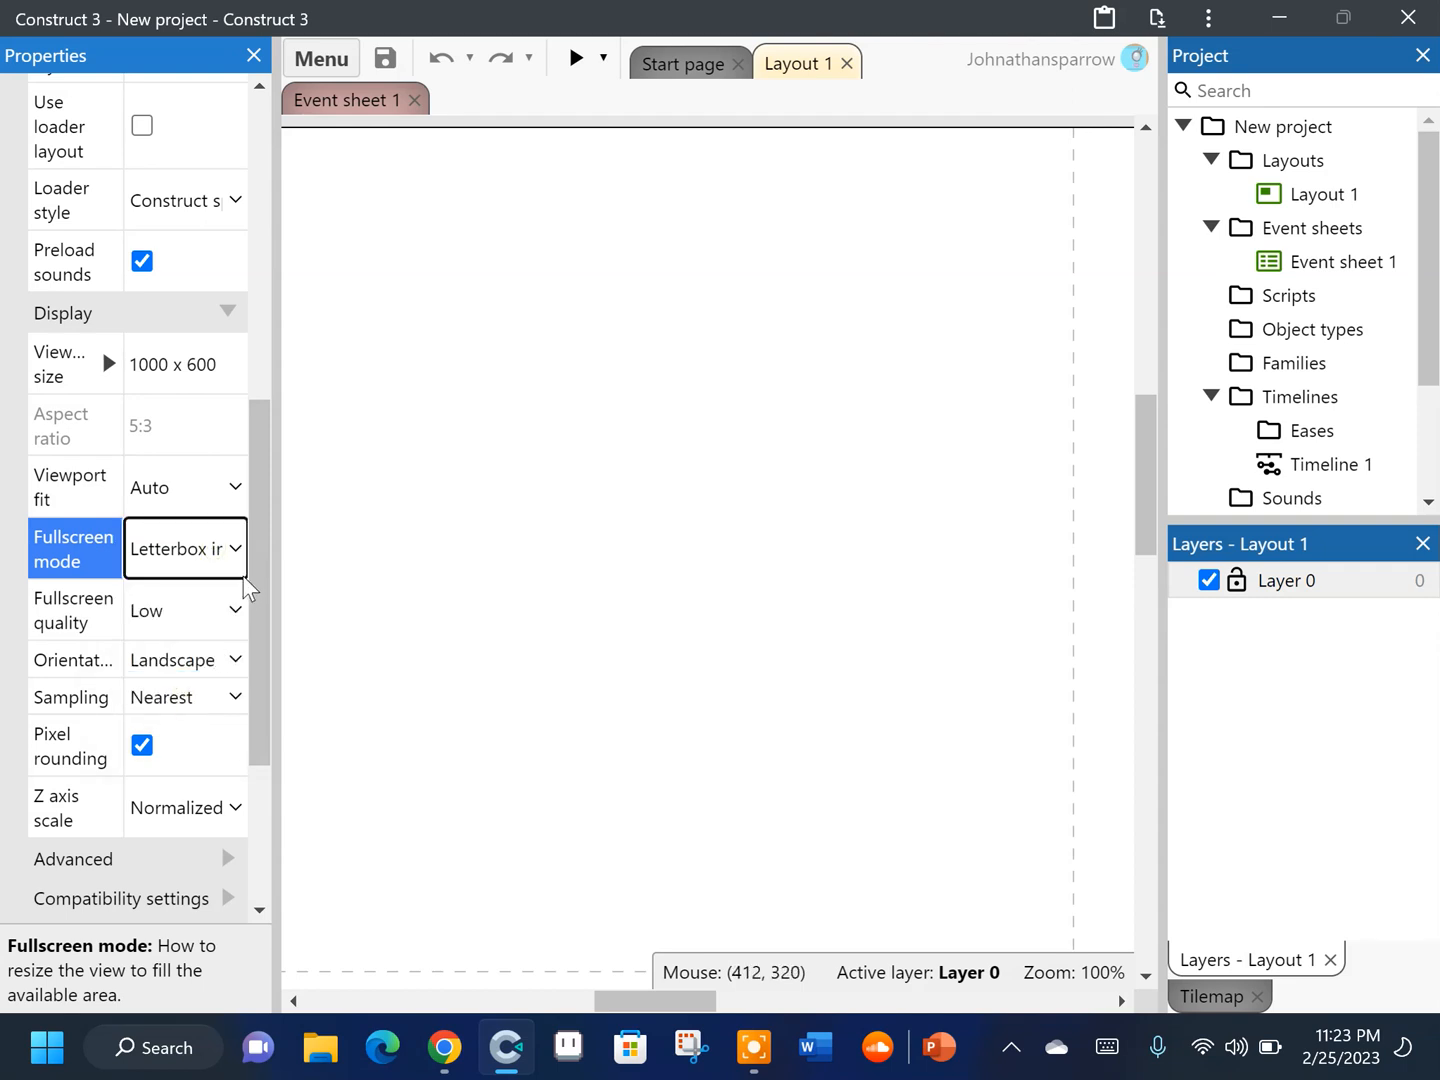
left_click(225, 556)
left_click(194, 670)
Preview the layout again with the Letterbox scale fullscreen mode and close the preview window
left_click(585, 400)
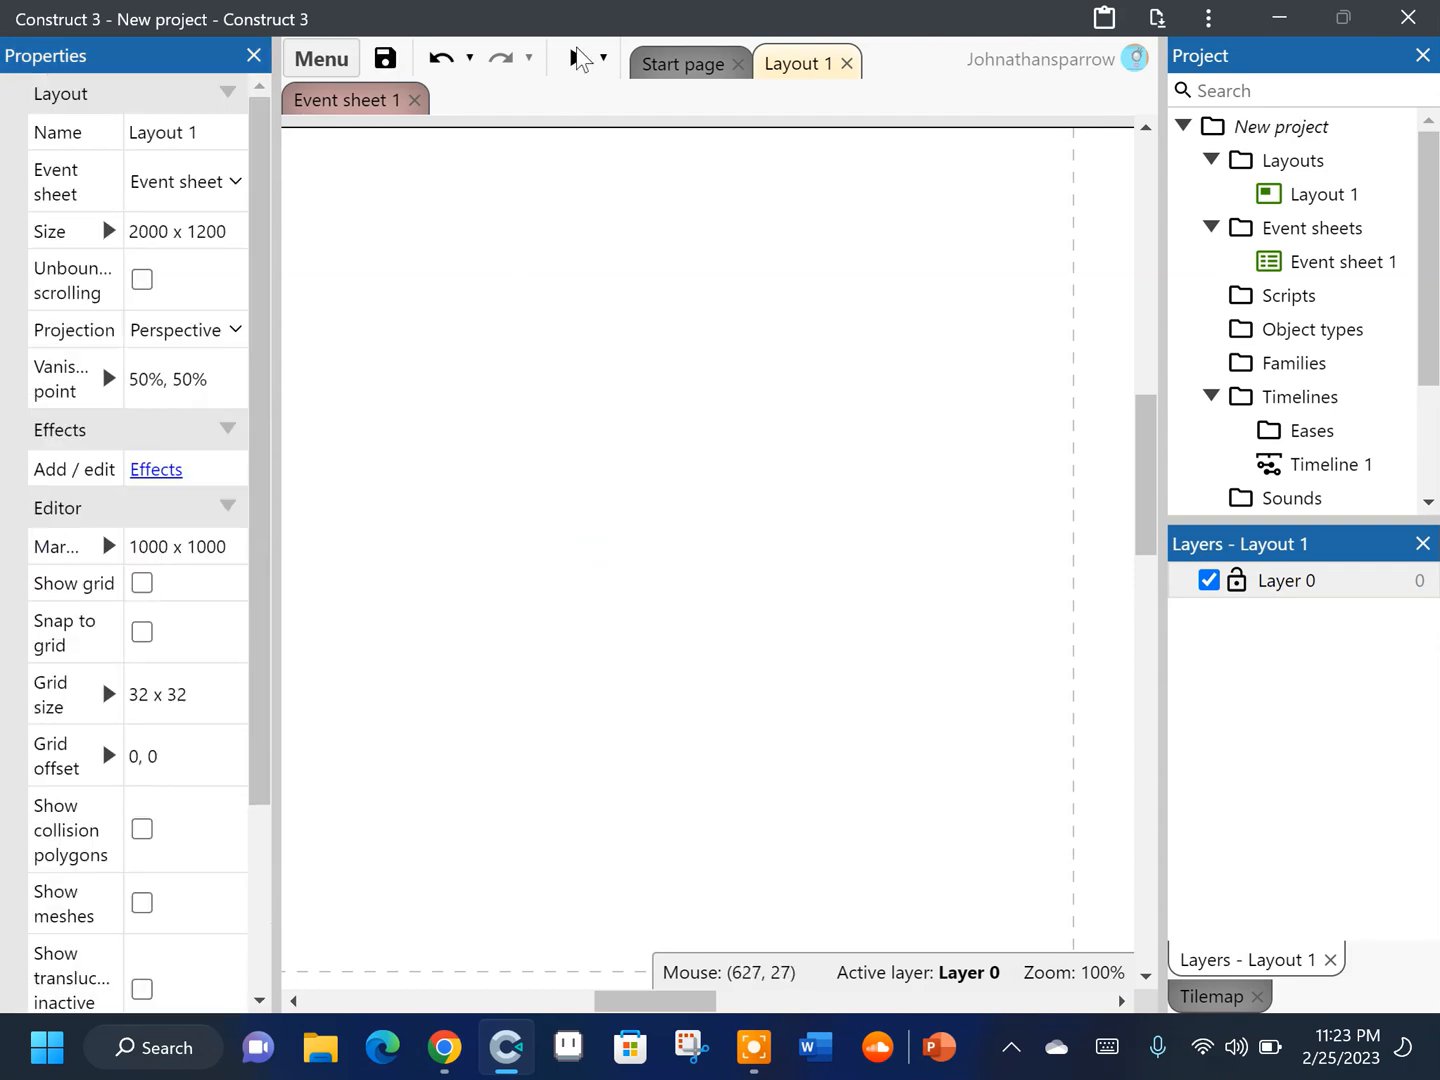
left_click(571, 59)
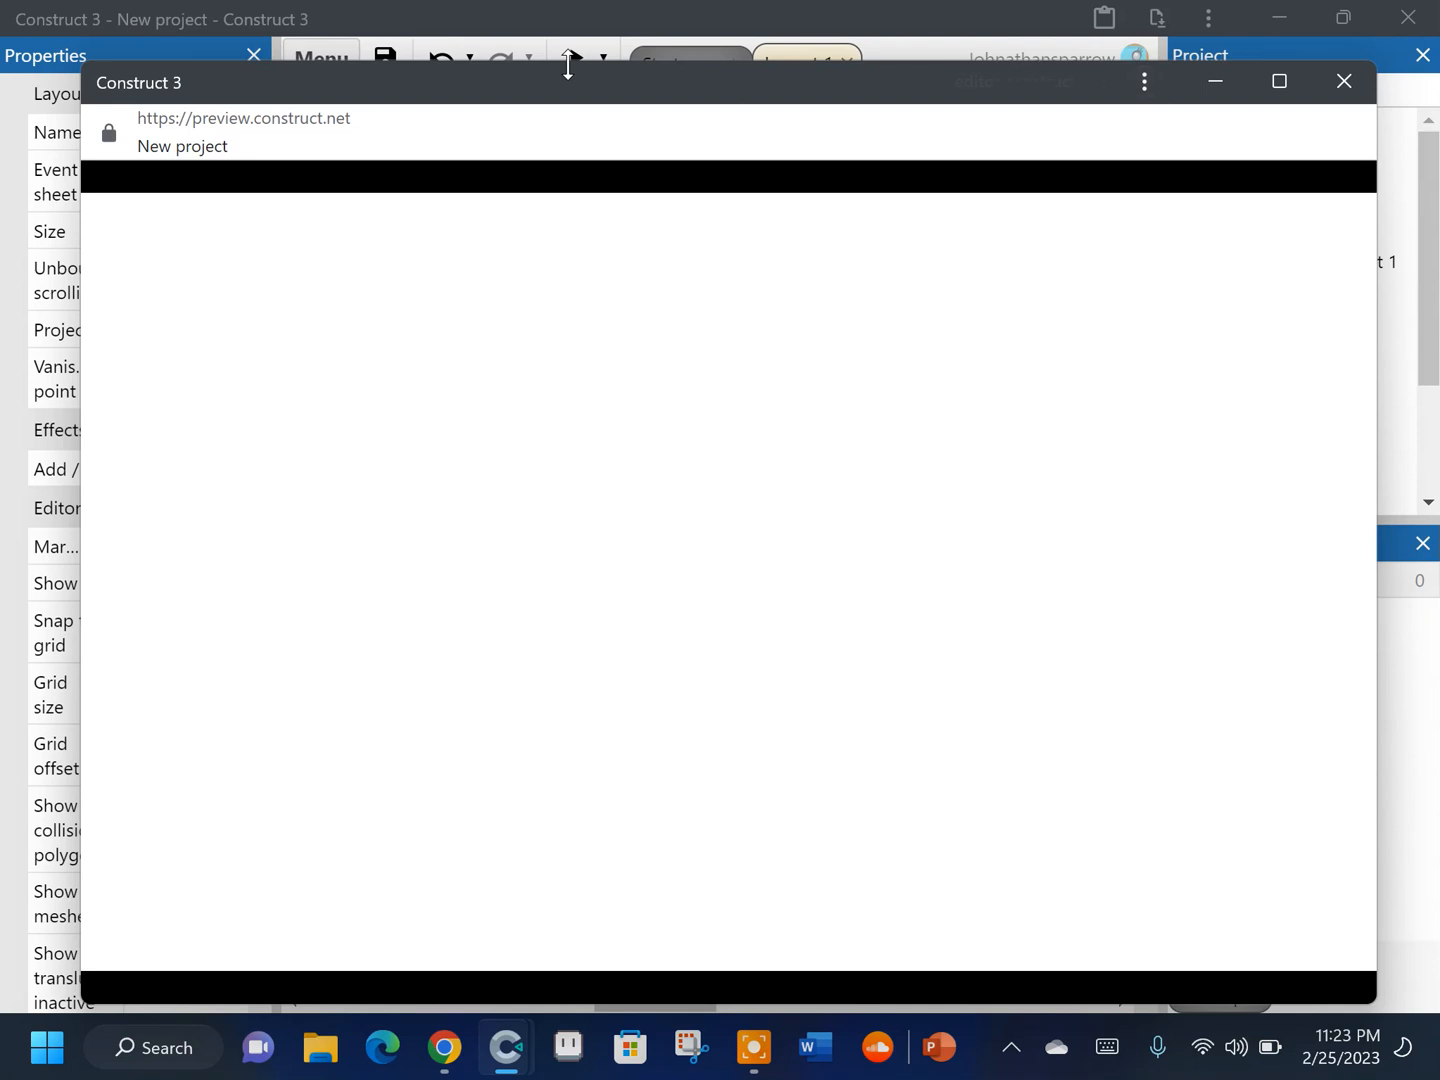
left_click(1345, 81)
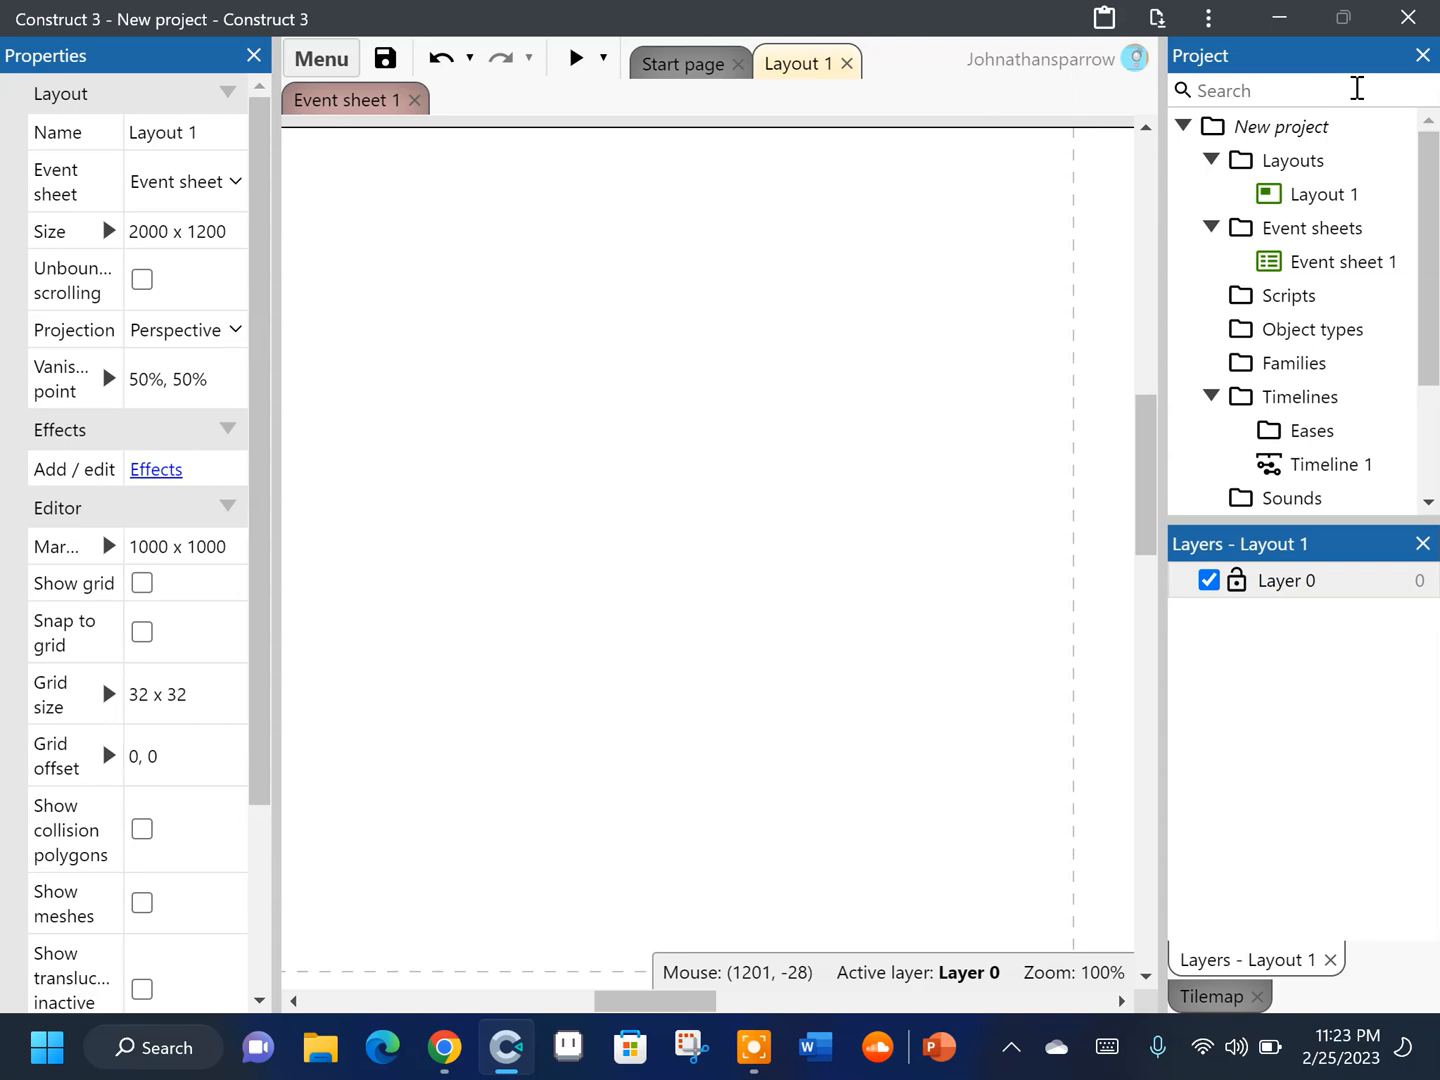
Insert a Keyboard input object into the project
right_click(830, 257)
left_click(884, 300)
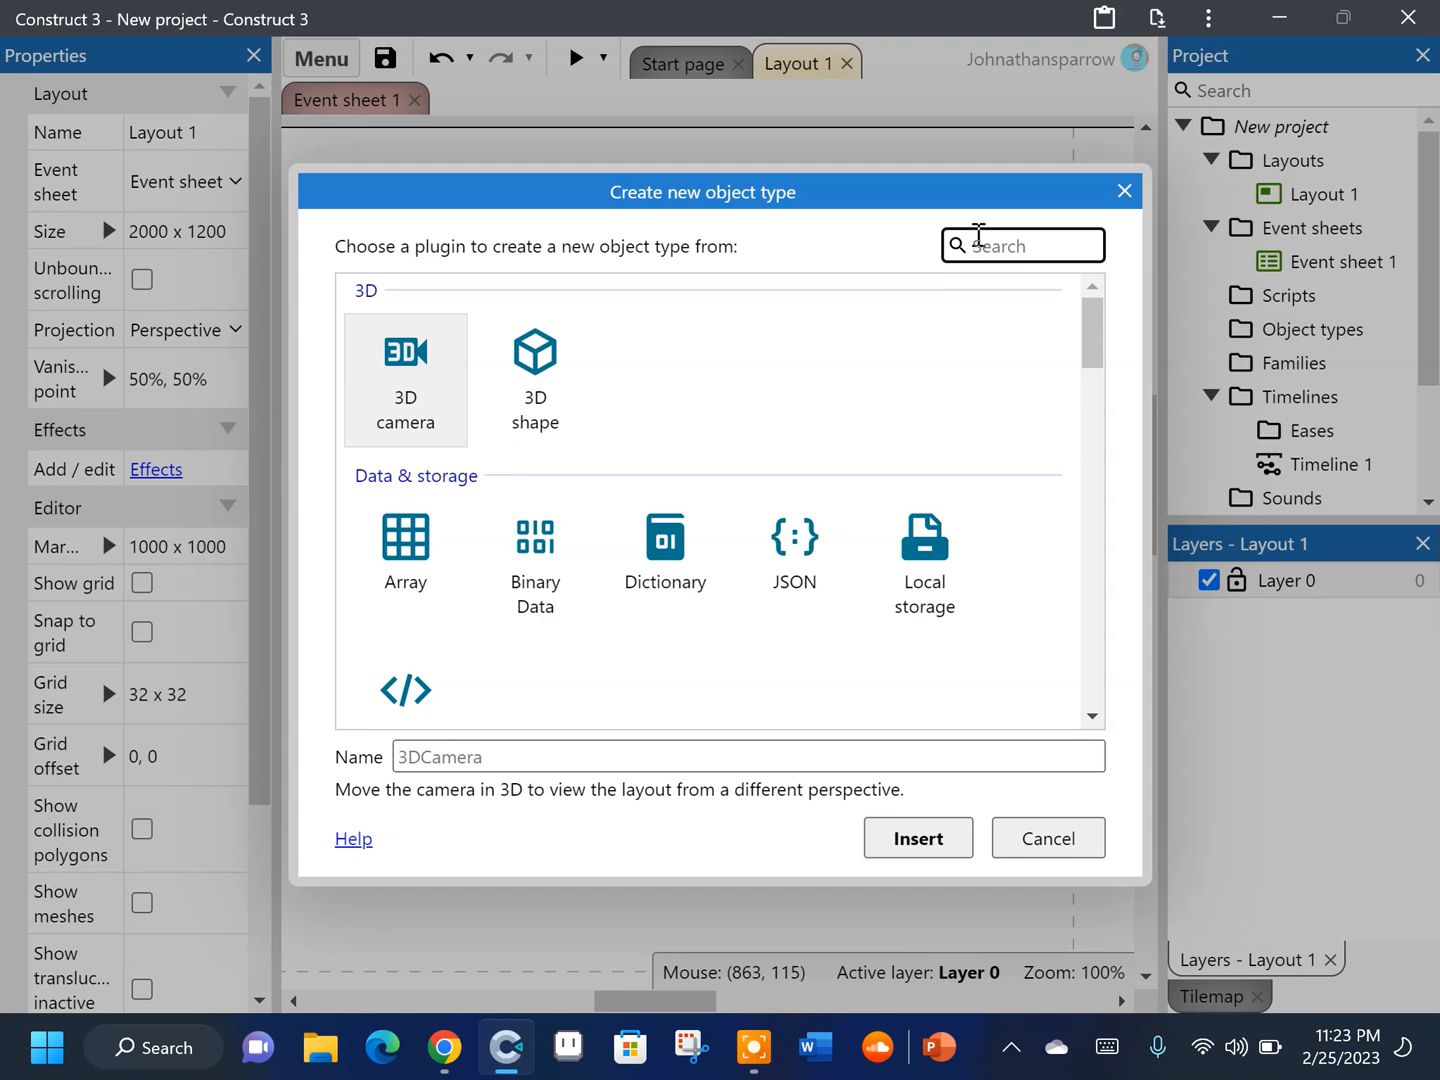
scroll(935, 373, "down", 10)
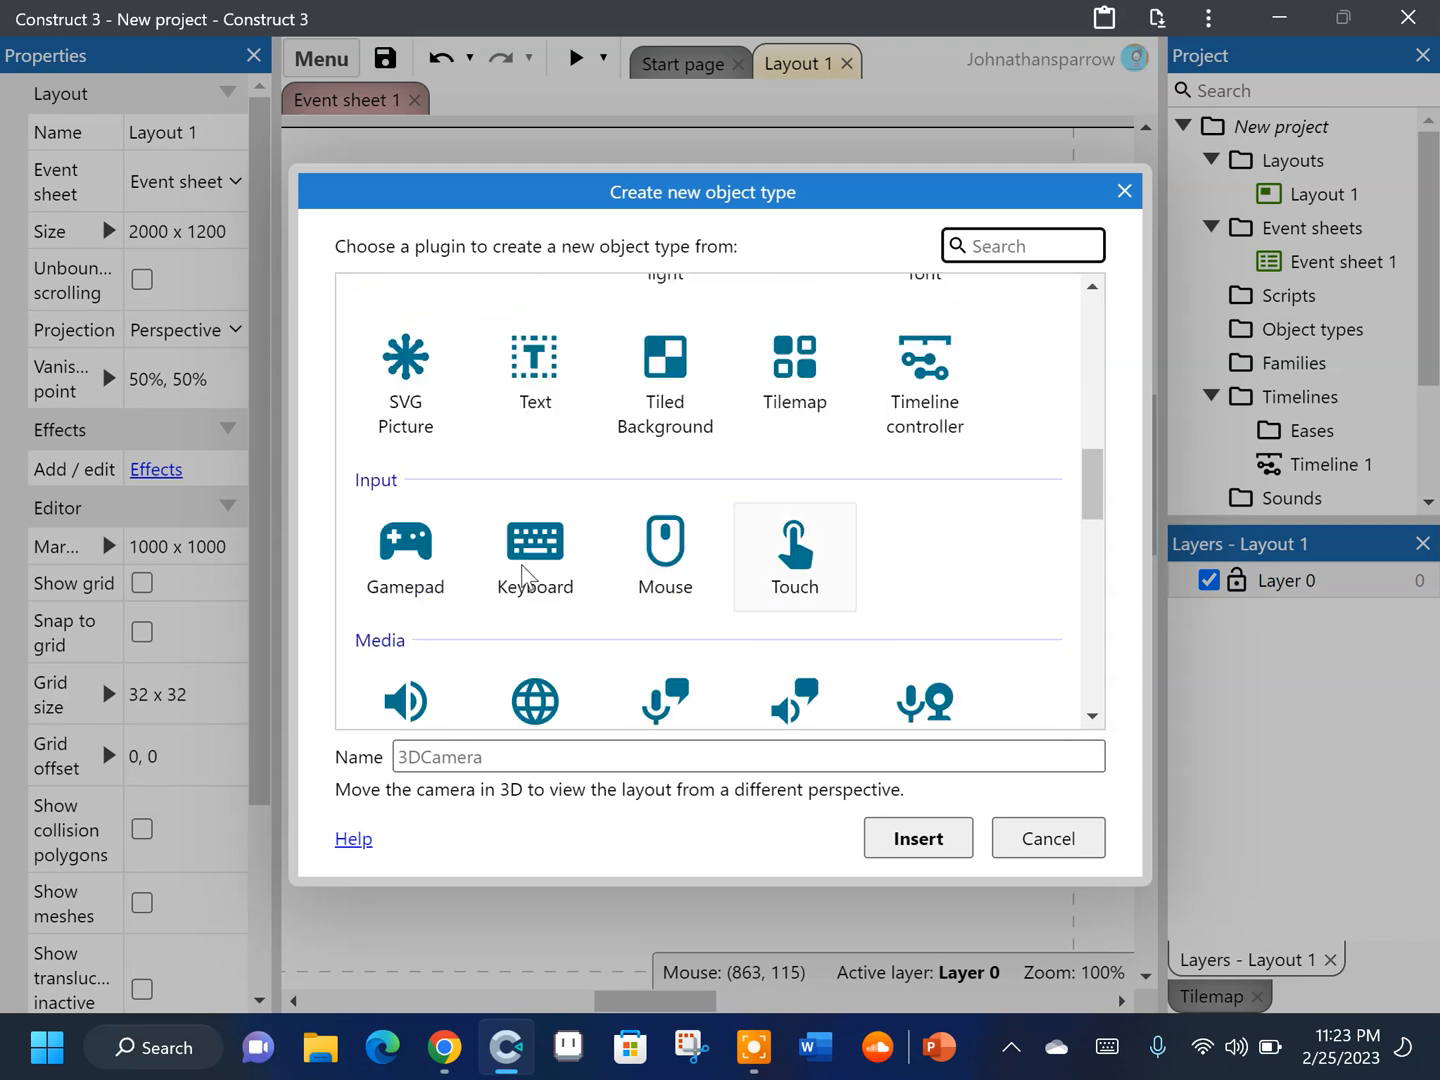
left_click(563, 566)
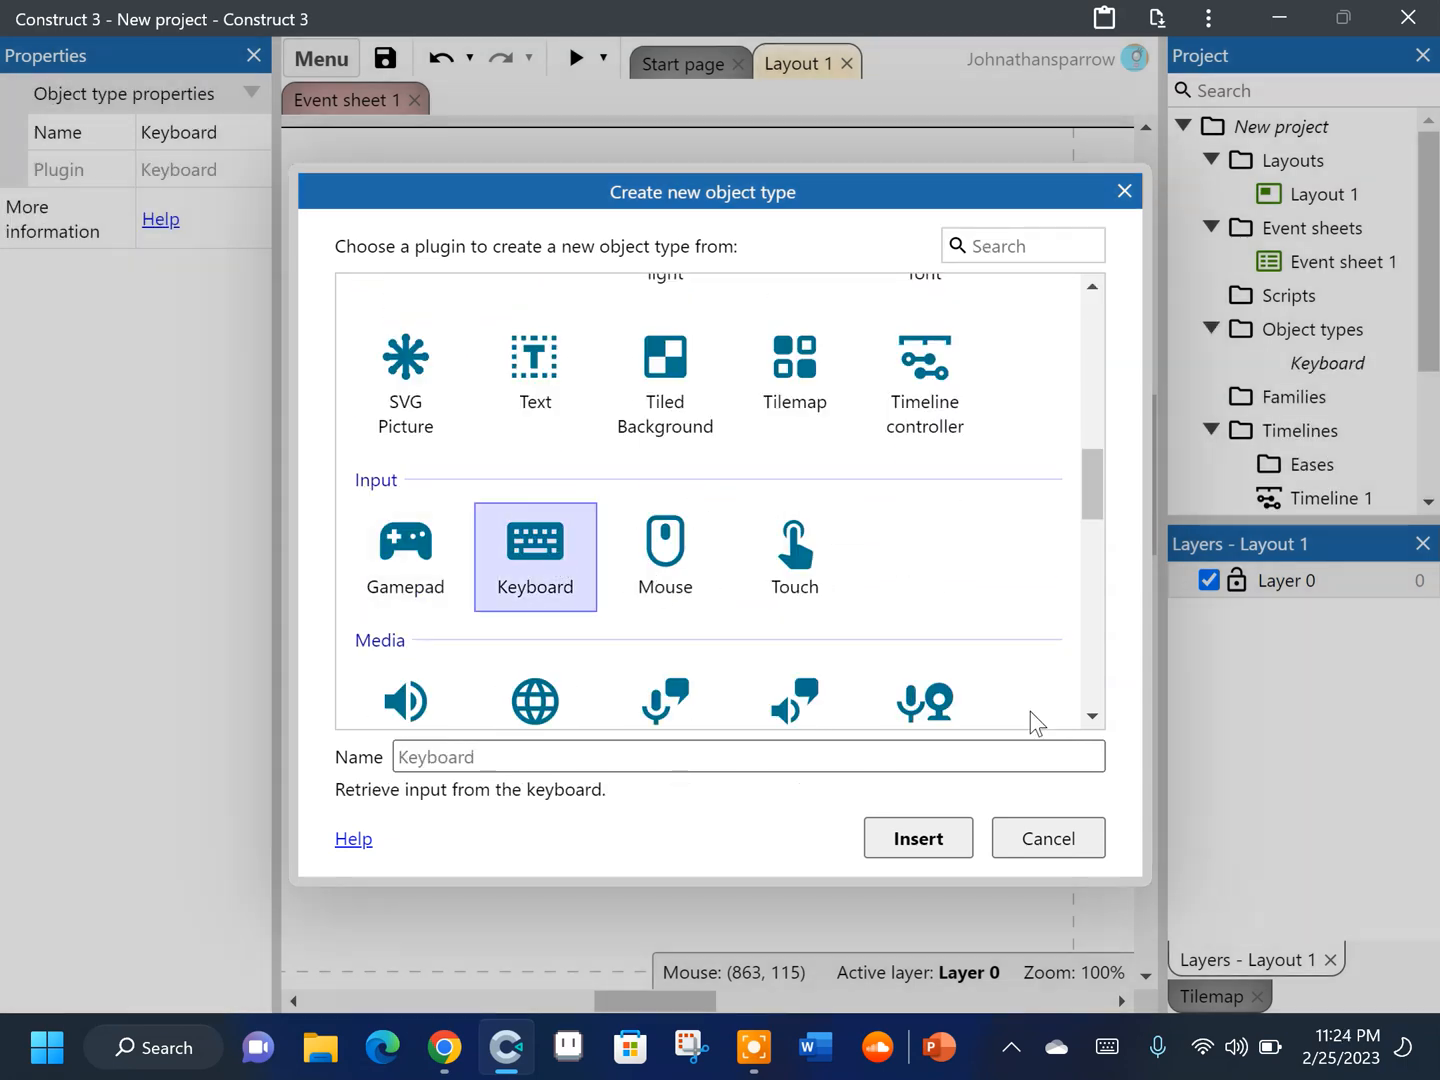
key("Return")
left_click(803, 630)
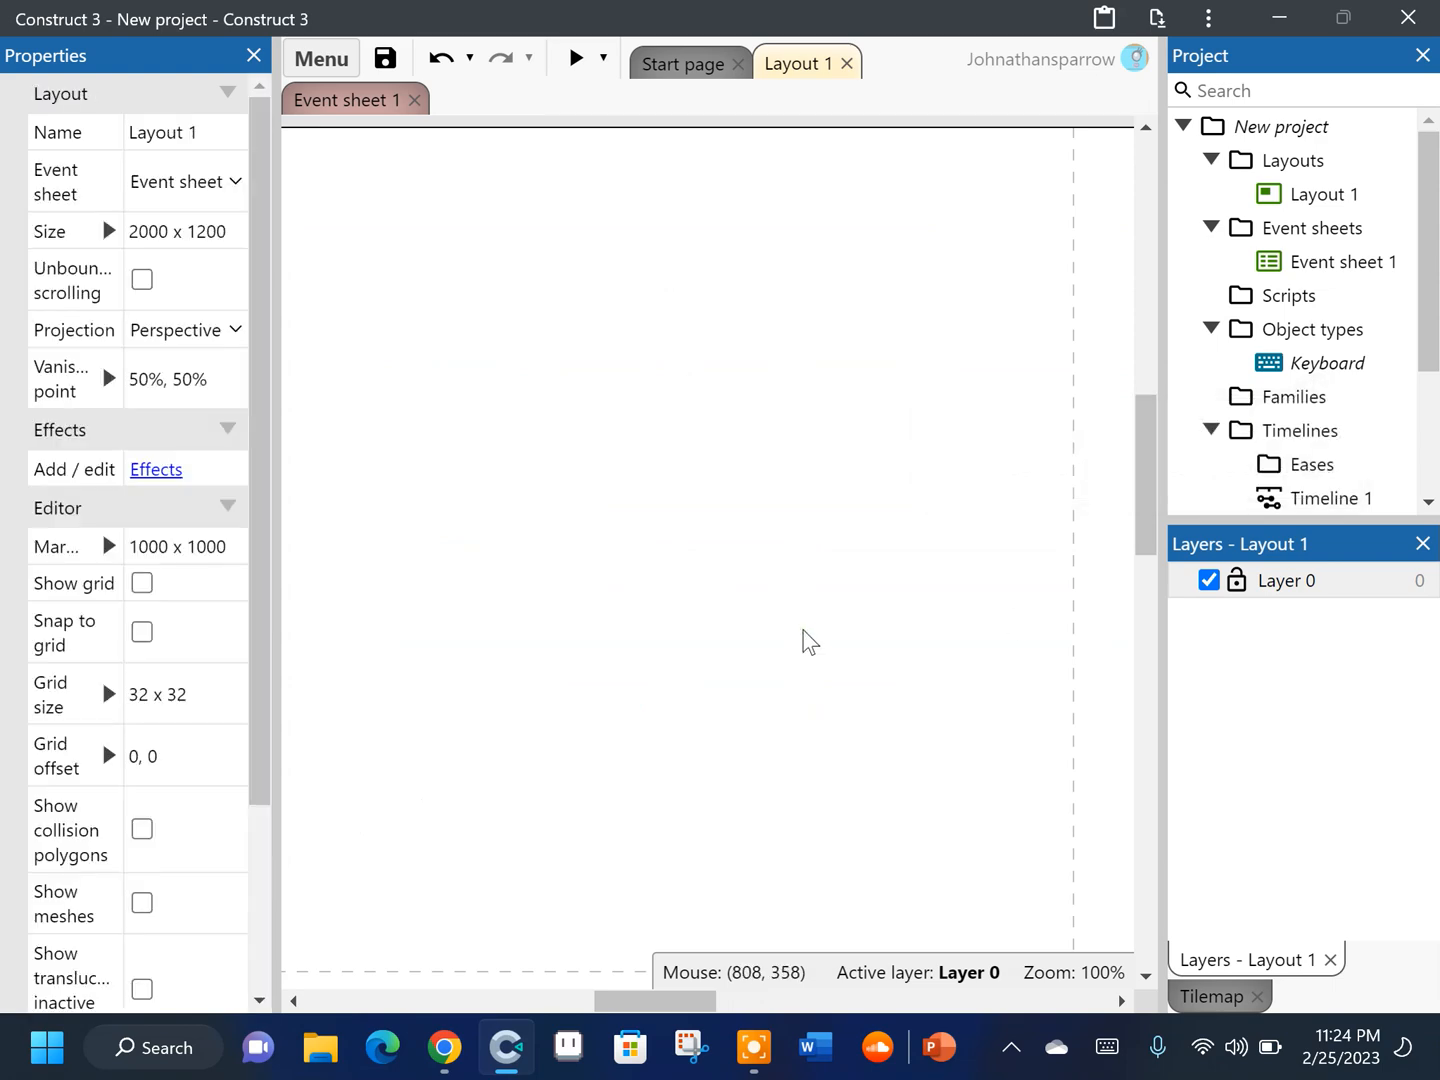
Insert a Tiled Background object named sky and place it inside the viewport area of Layout 1
right_click(803, 630)
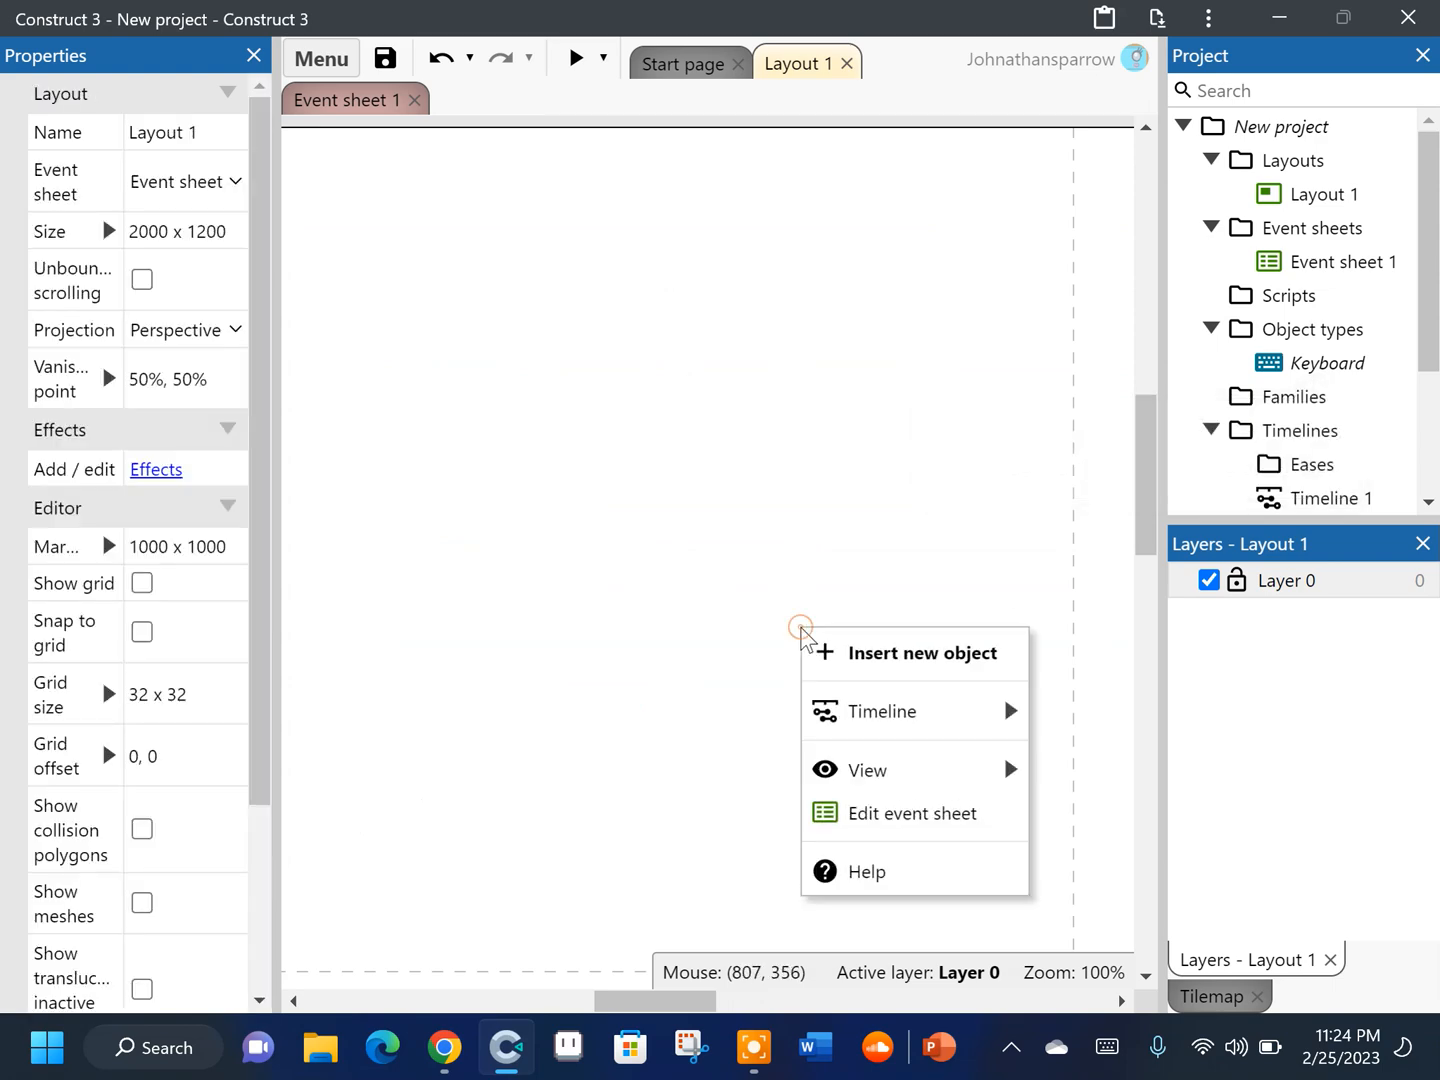
left_click(900, 651)
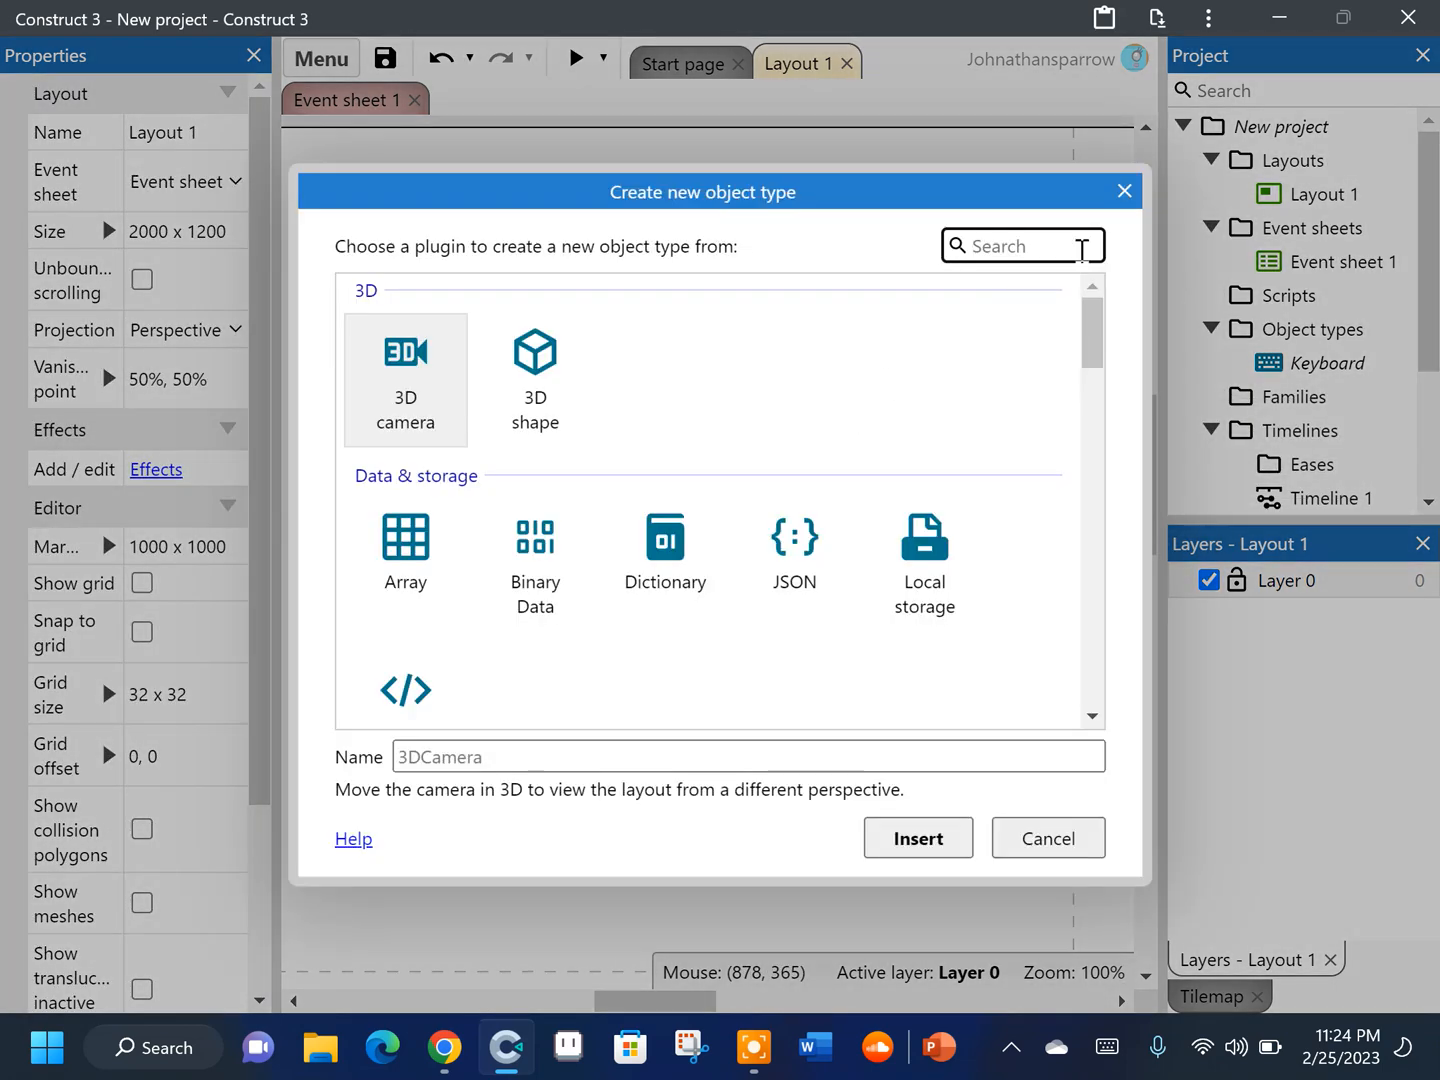
type("tile")
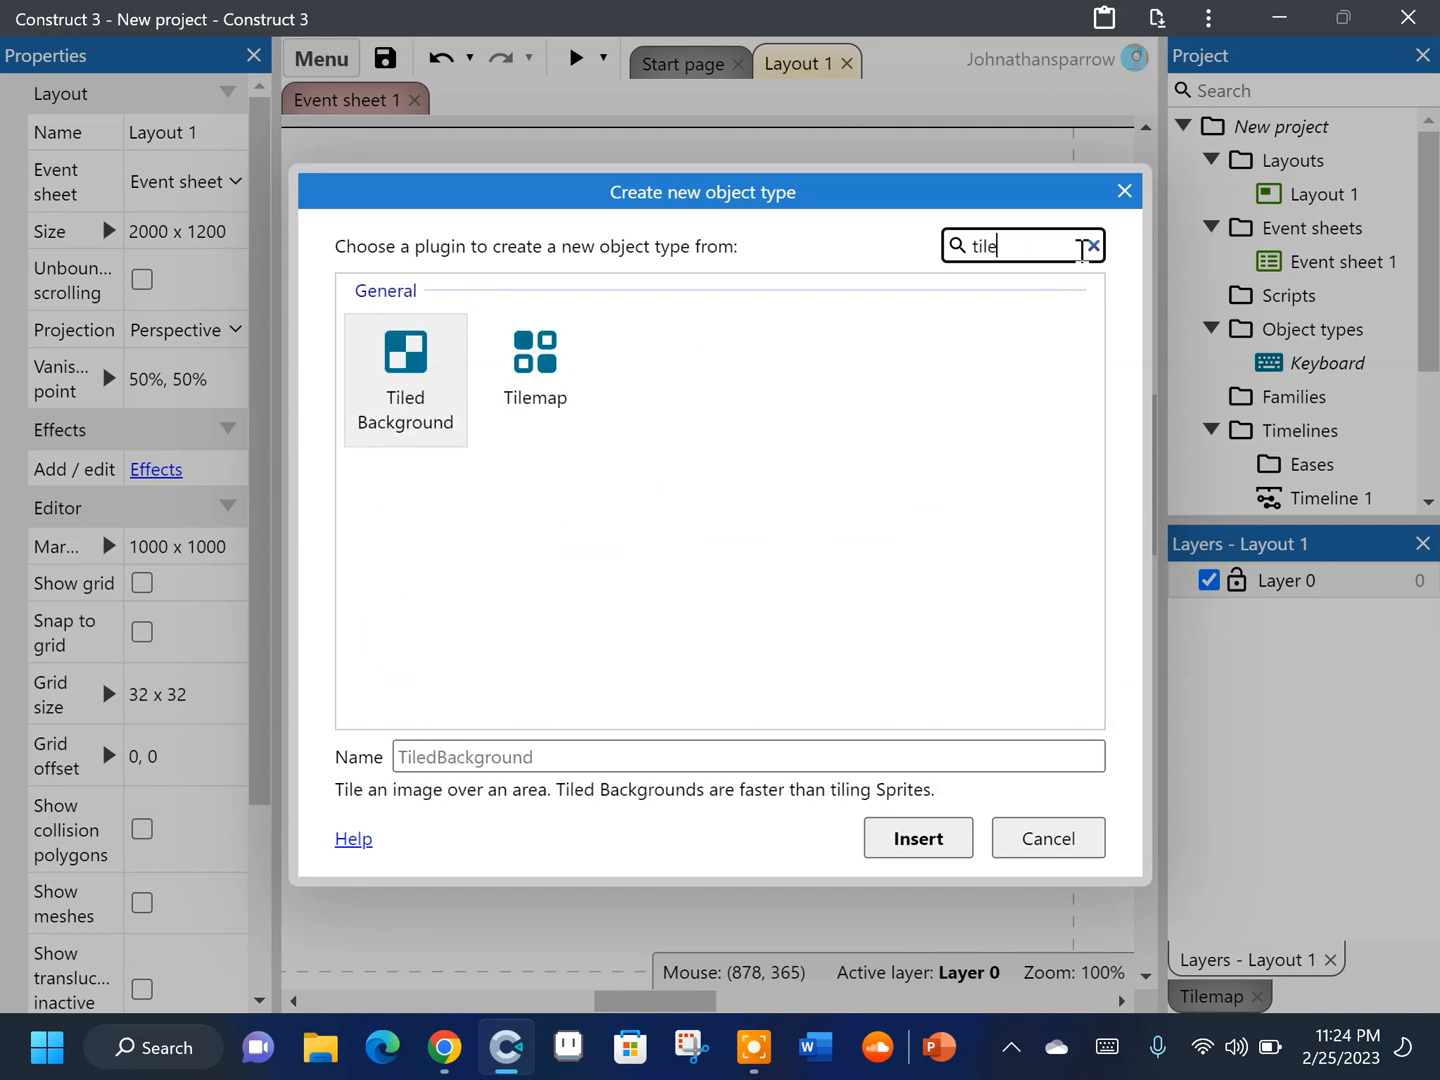
left_click(440, 405)
left_click(476, 751)
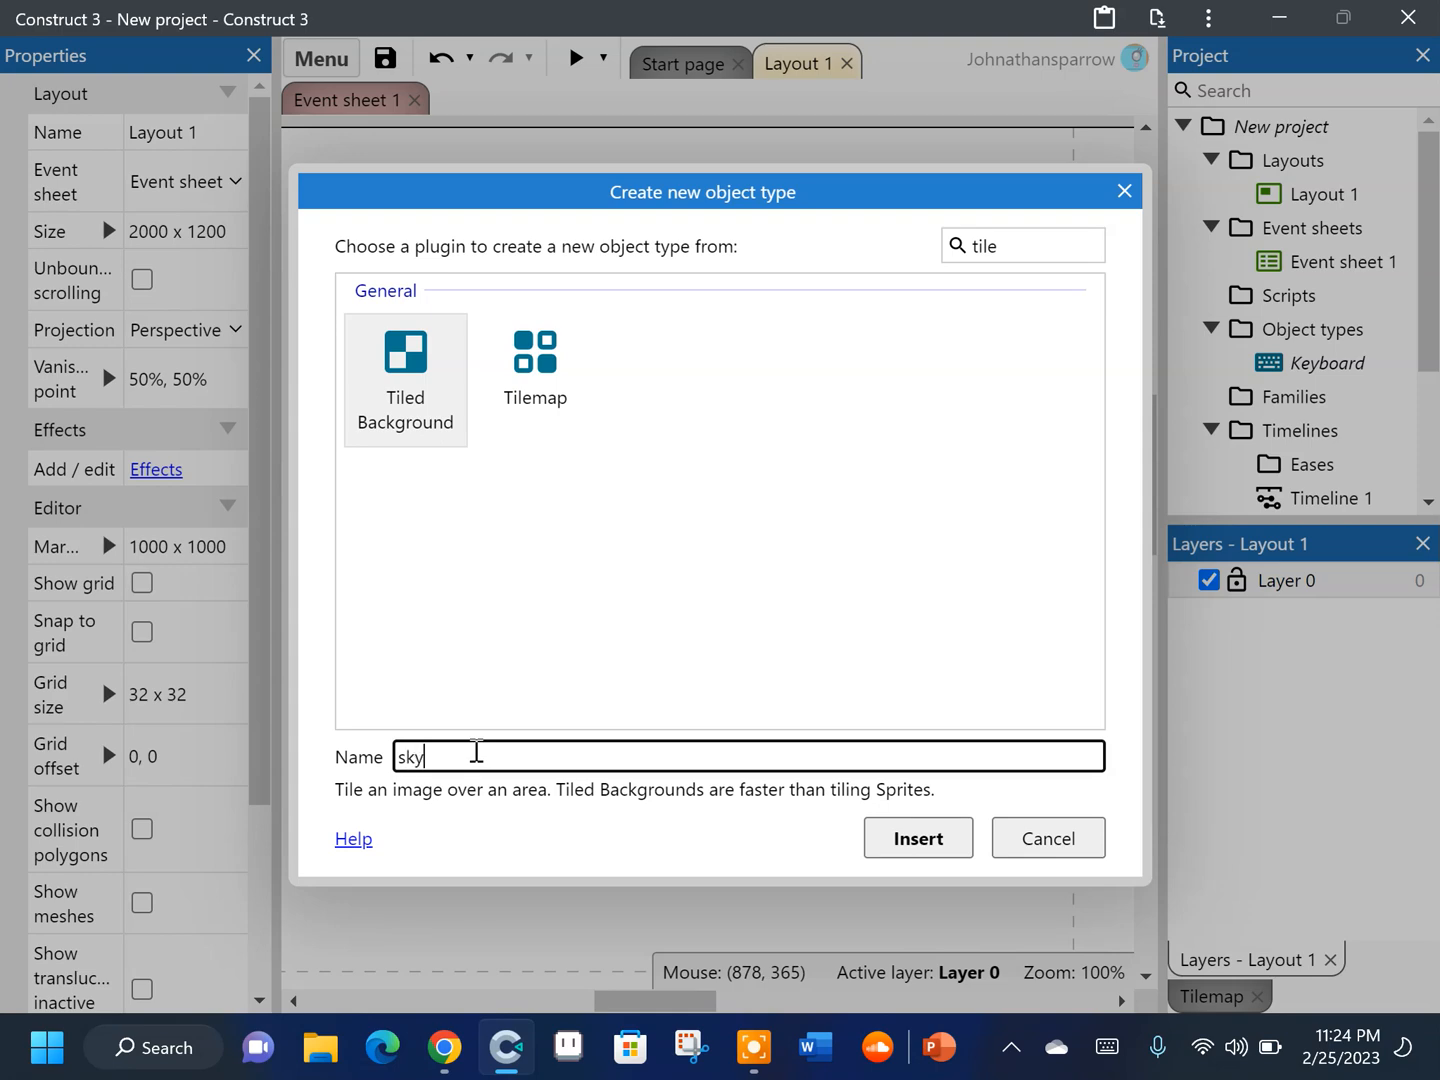
key("Return")
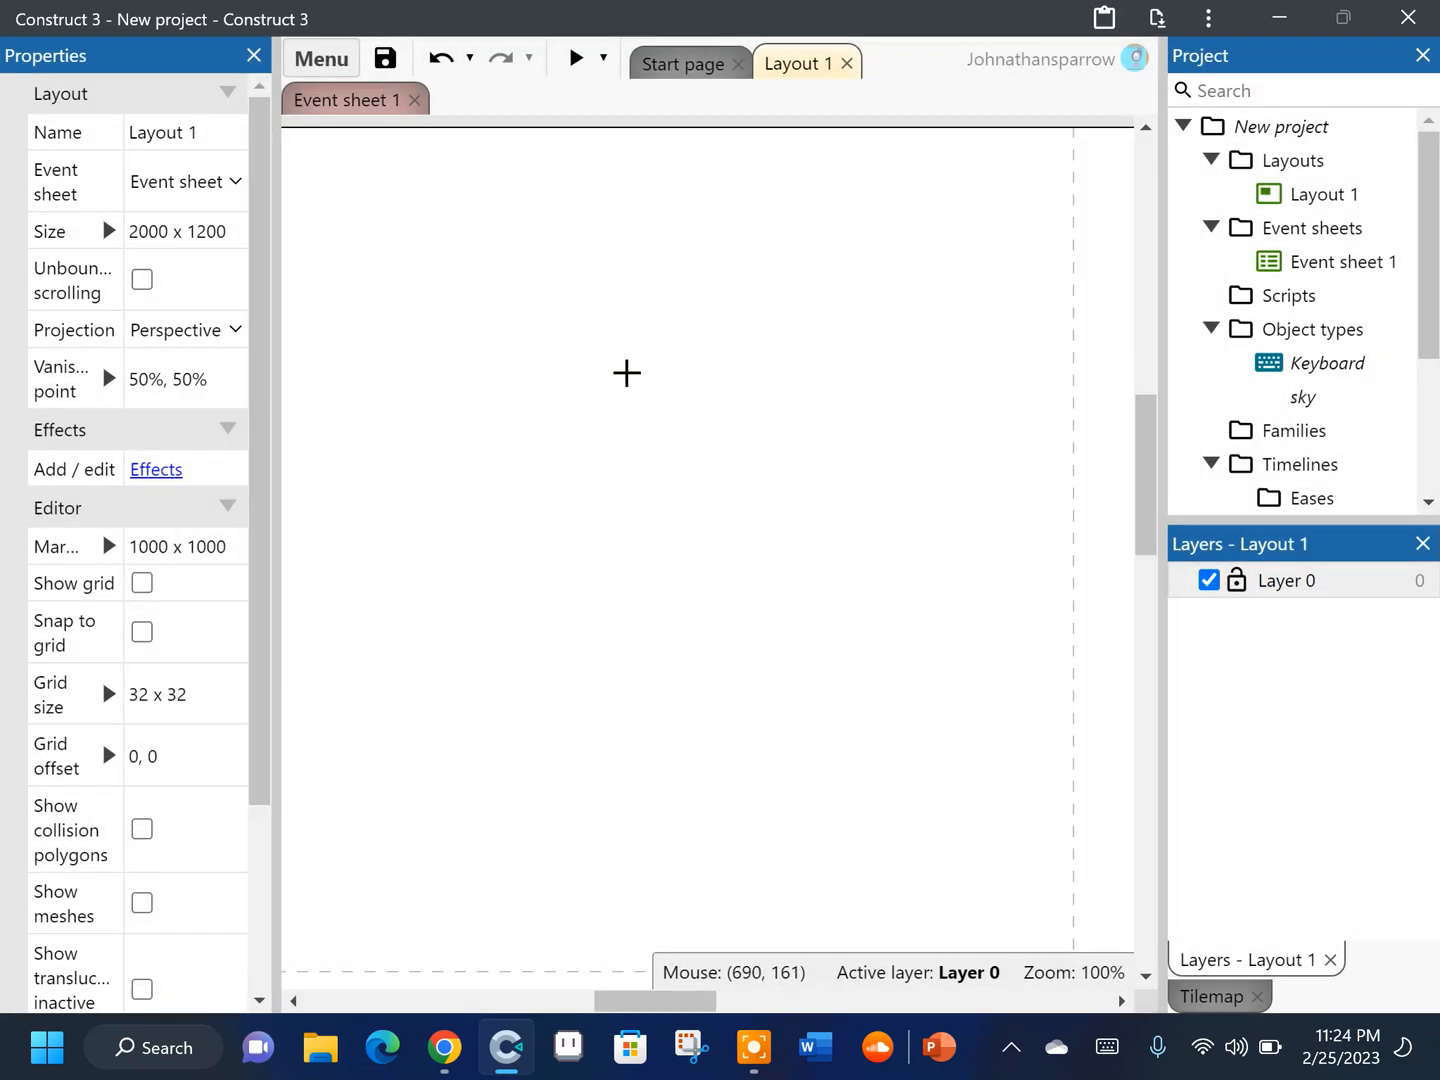
left_click(626, 391)
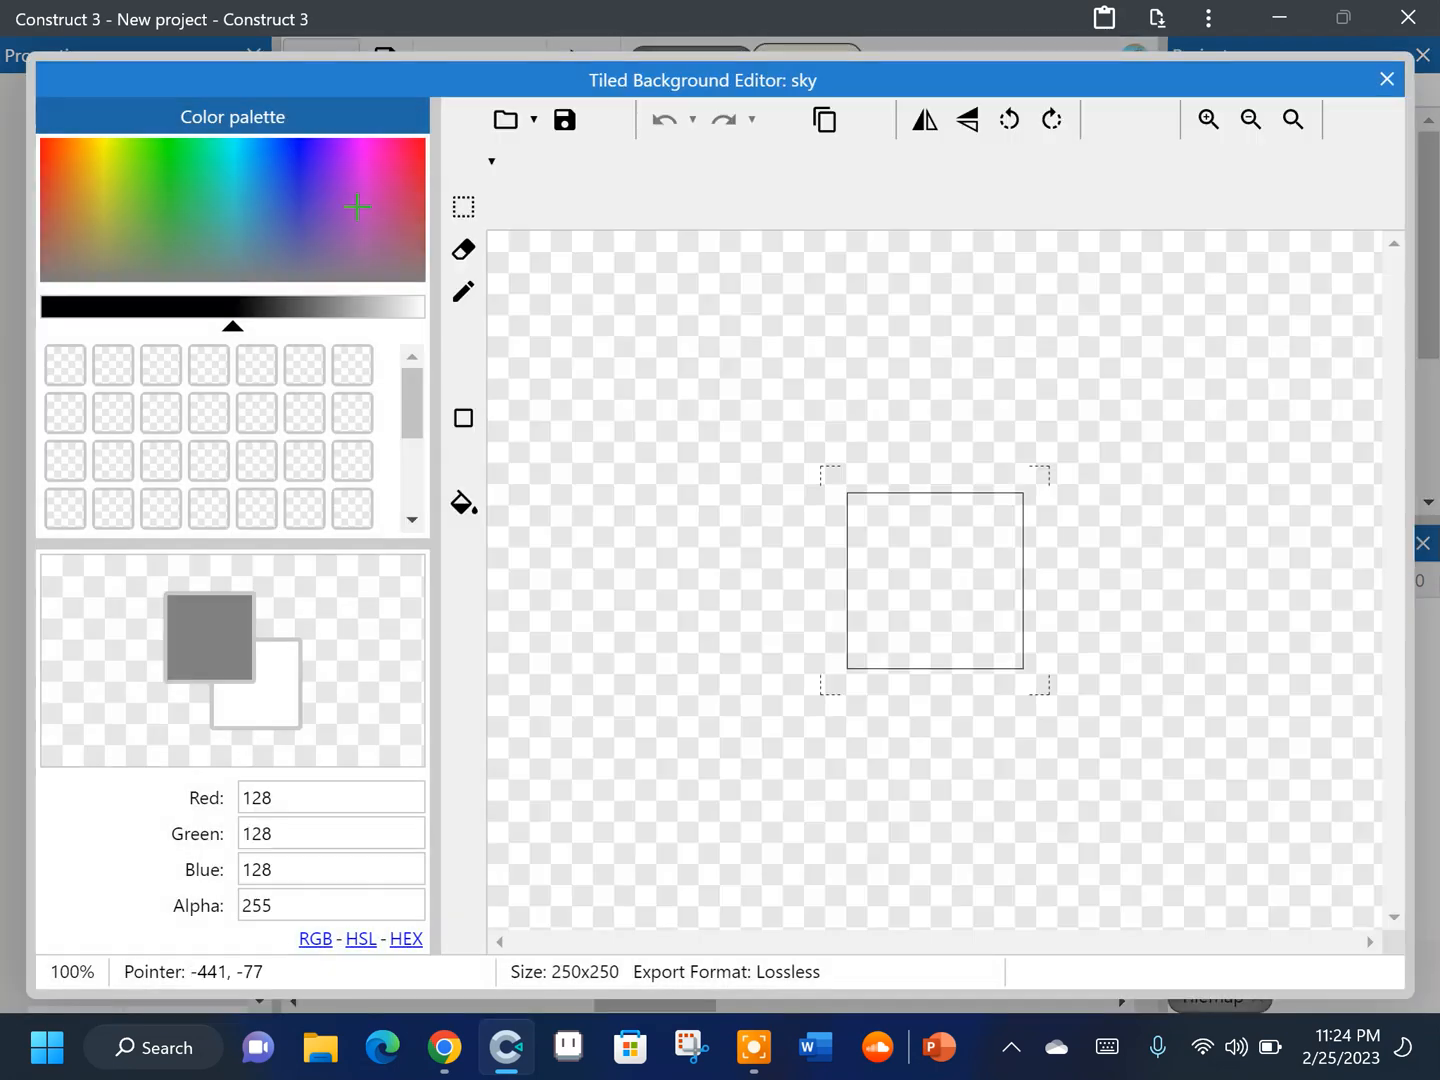
Fill the whole sky image with blue (RGB 39, 174, 215) and close the image editor
left_click_drag(232, 158, 238, 159)
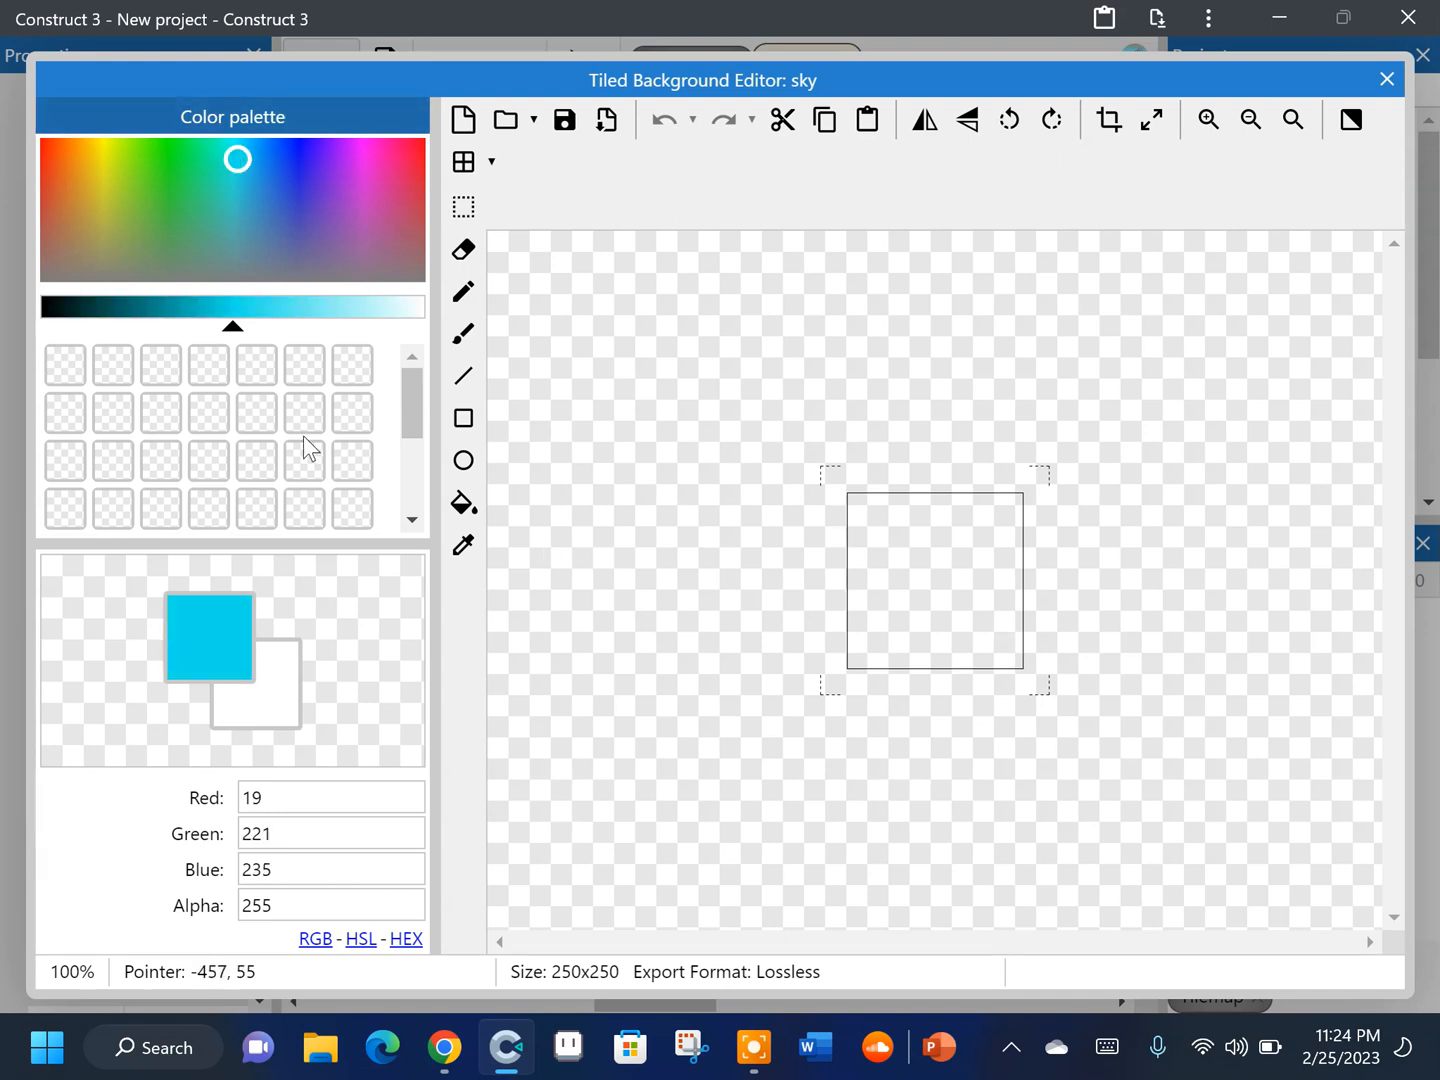
left_click(463, 504)
left_click(247, 181)
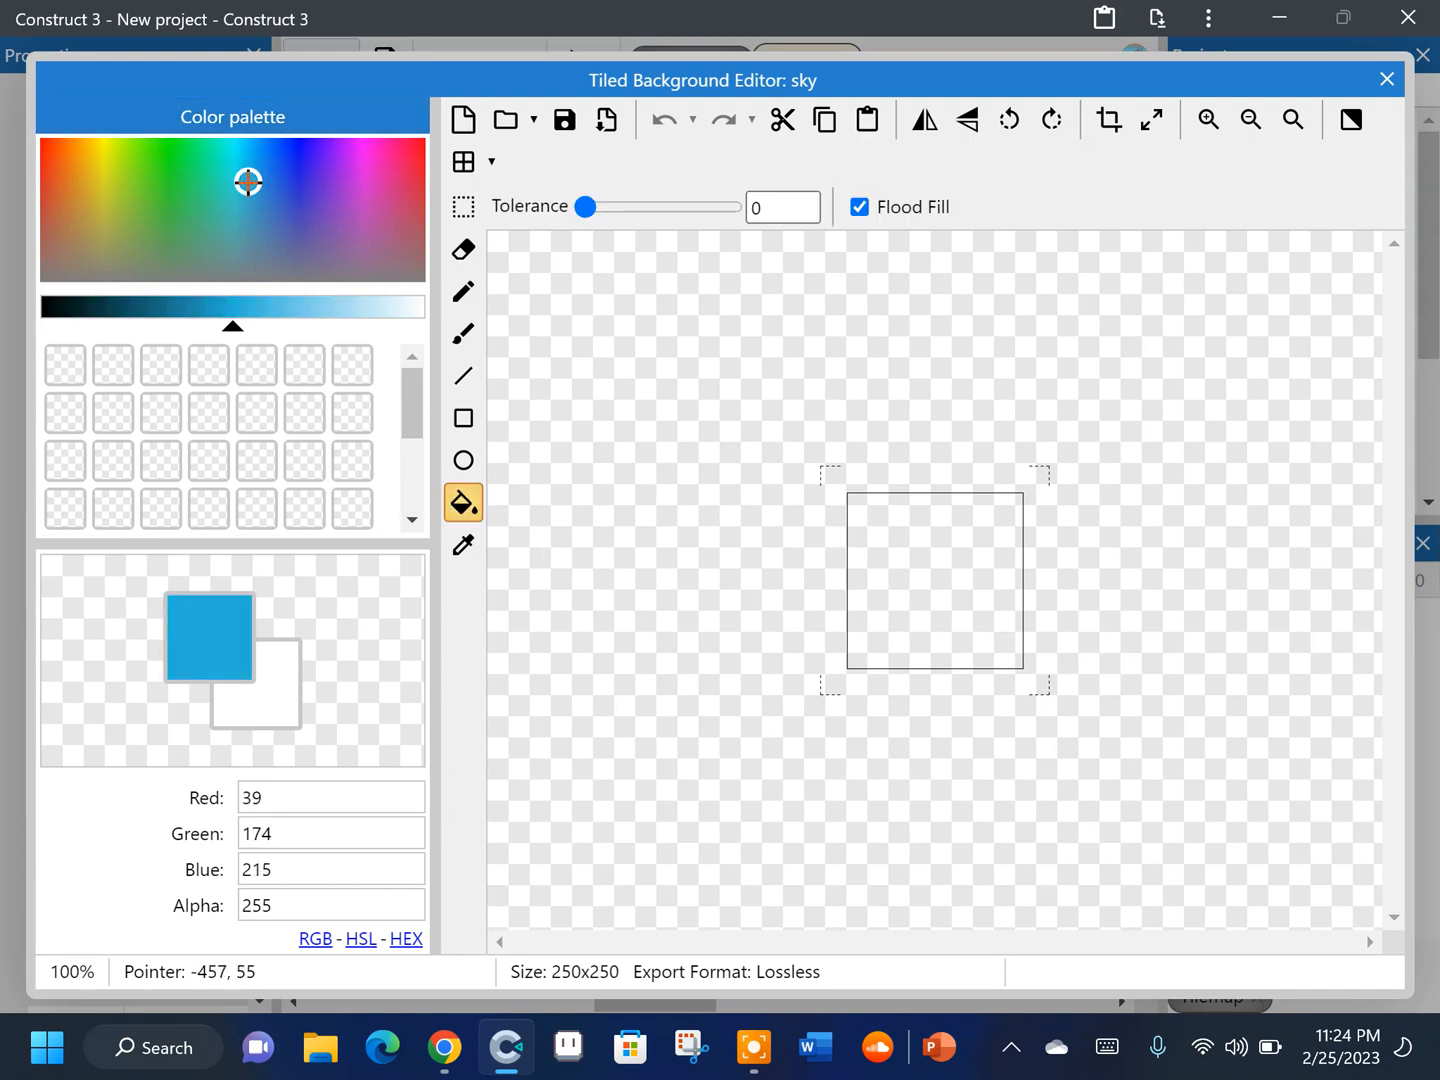
left_click(953, 571)
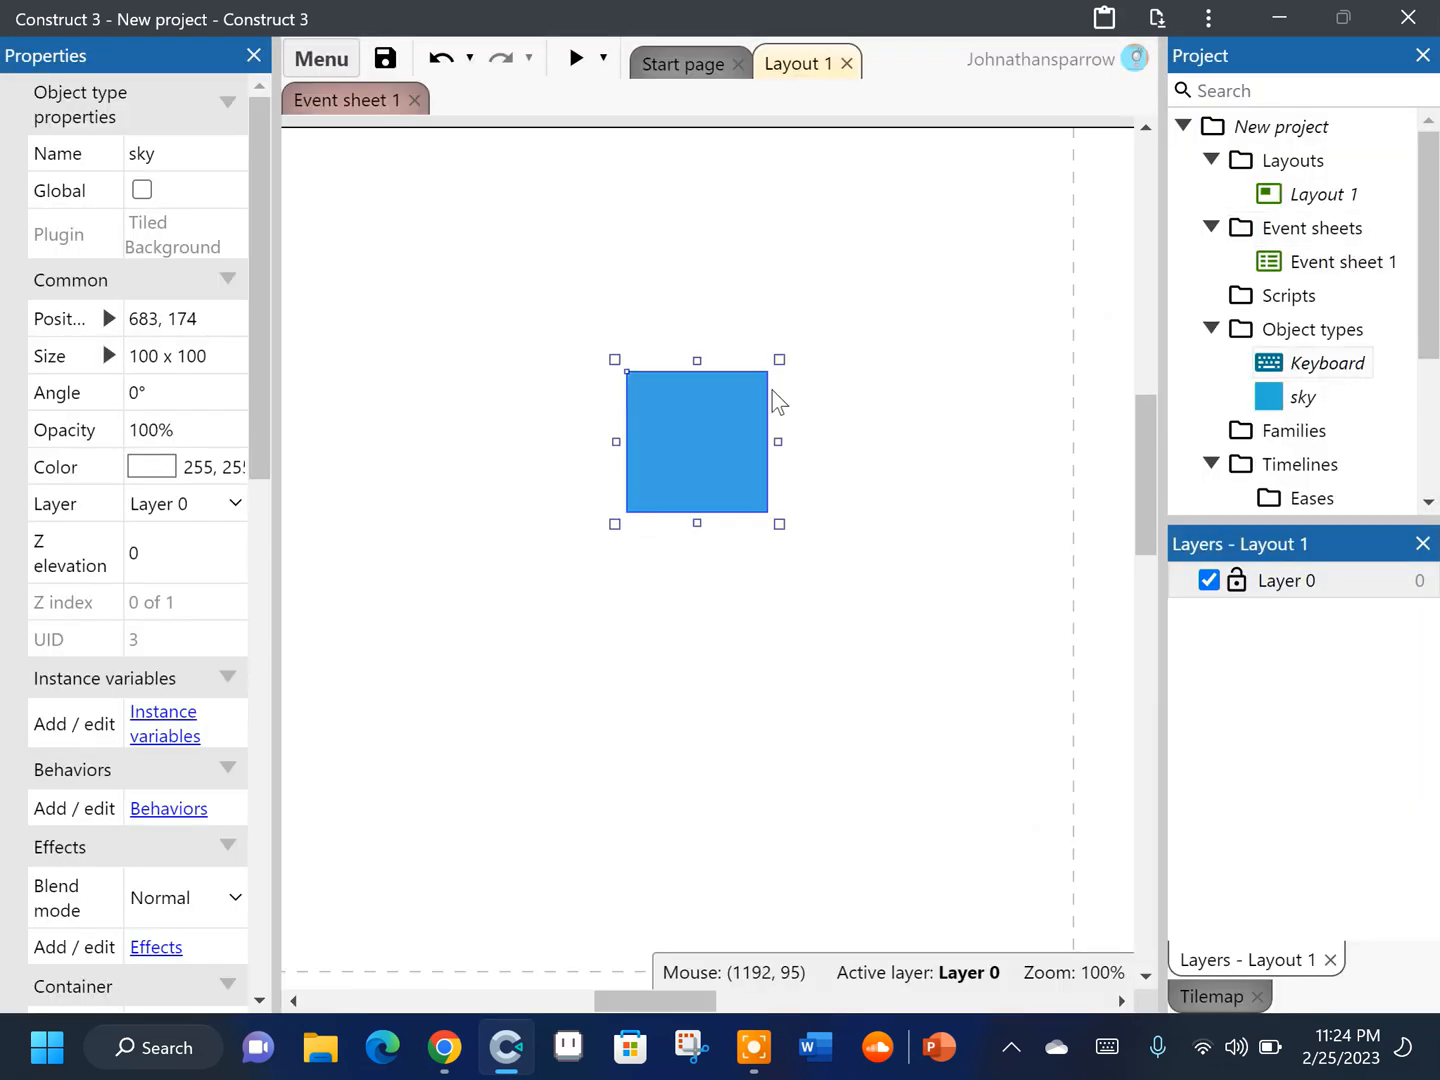
Move the sky to the layout's top-left corner at about -9, -4 and enlarge it to cover the whole viewport
left_click_drag(698, 418, 626, 188)
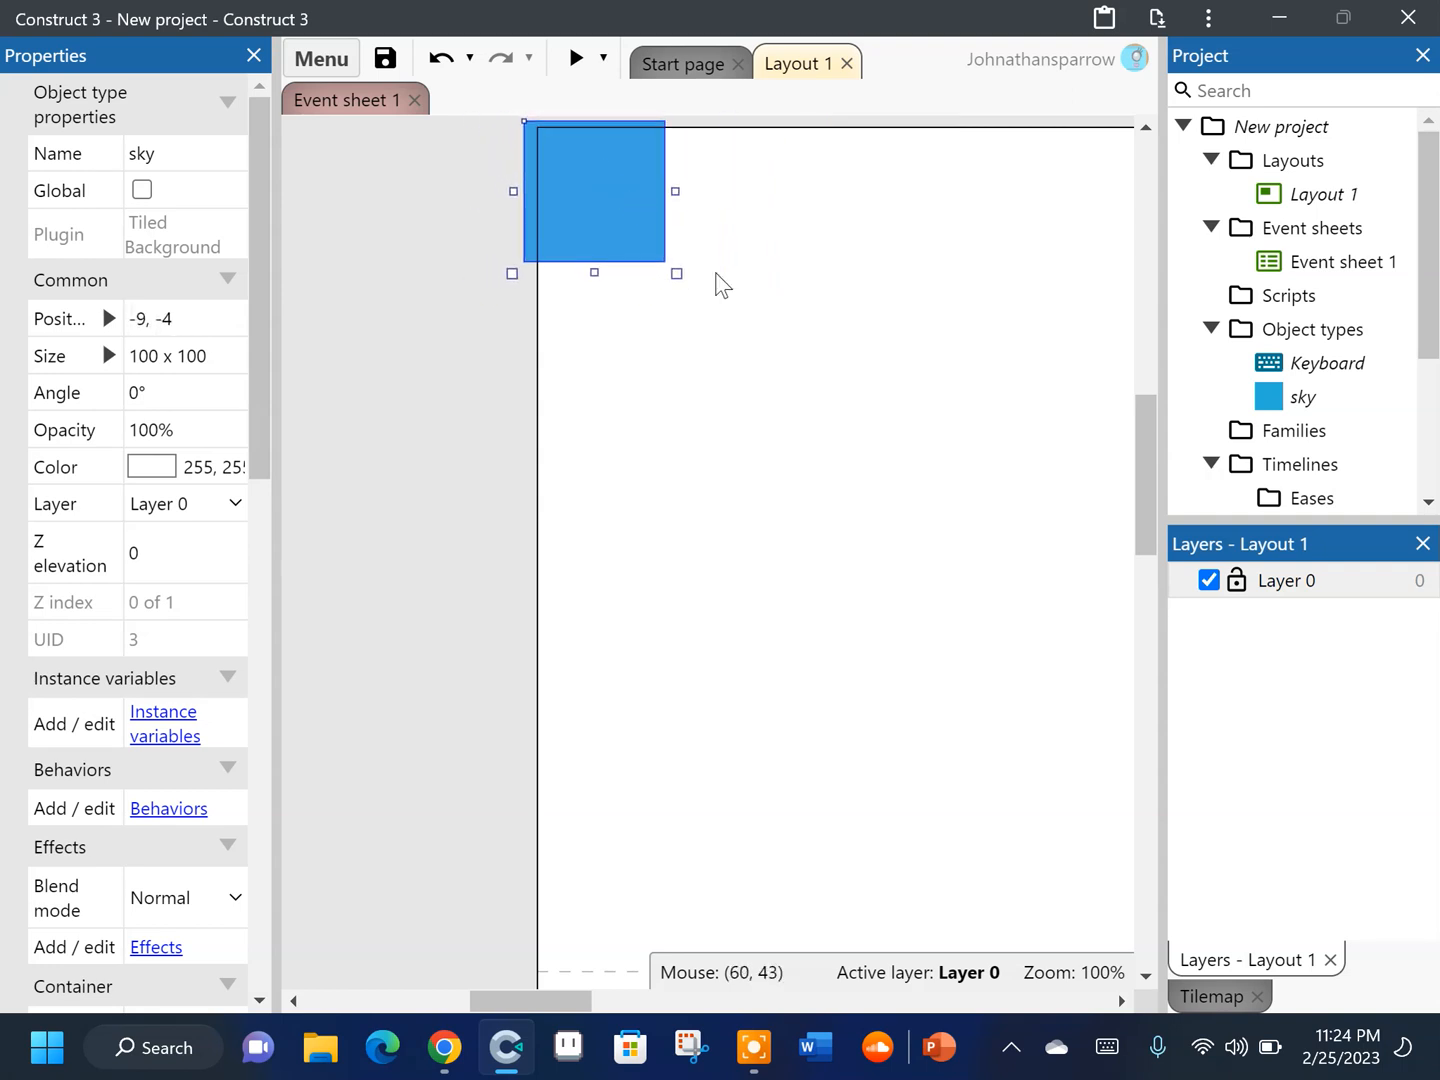
left_click_drag(695, 291, 1133, 888)
left_click_drag(794, 848, 60, 699)
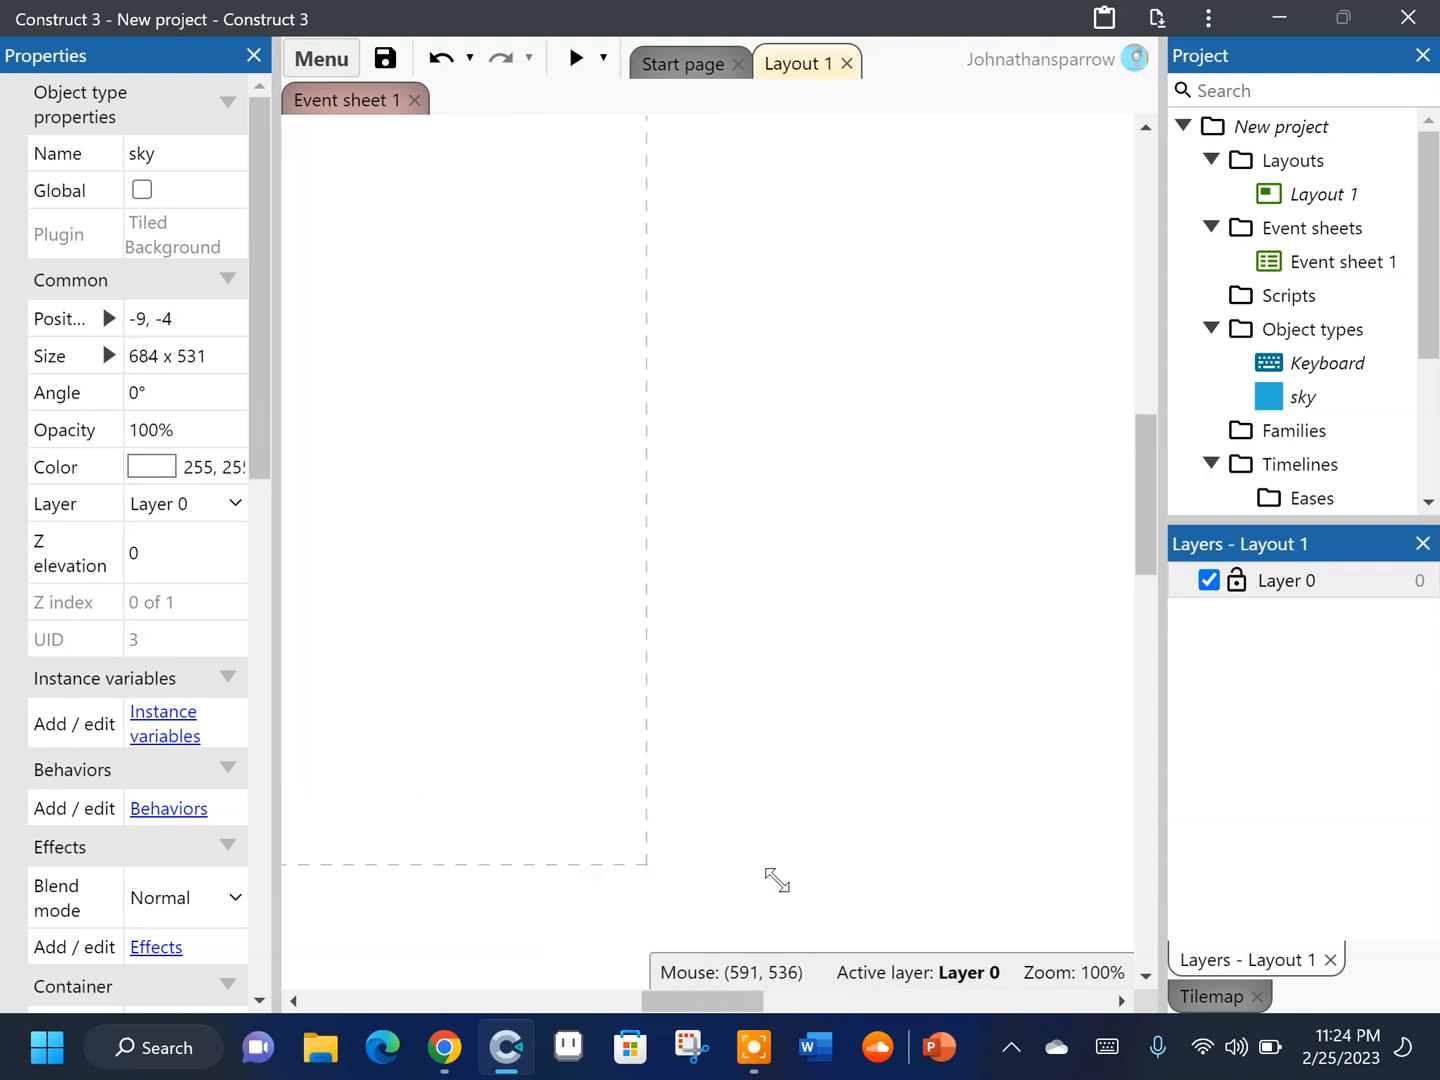
mouse_move(777, 879)
left_mouse_down()
mouse_move(1004, 923)
mouse_move(1069, 877)
mouse_move(1150, 867)
mouse_move(540, 900)
mouse_move(162, 819)
mouse_move(448, 890)
mouse_move(588, 906)
mouse_move(926, 886)
mouse_move(781, 852)
mouse_move(760, 880)
mouse_move(787, 886)
left_mouse_up()
left_click(952, 725)
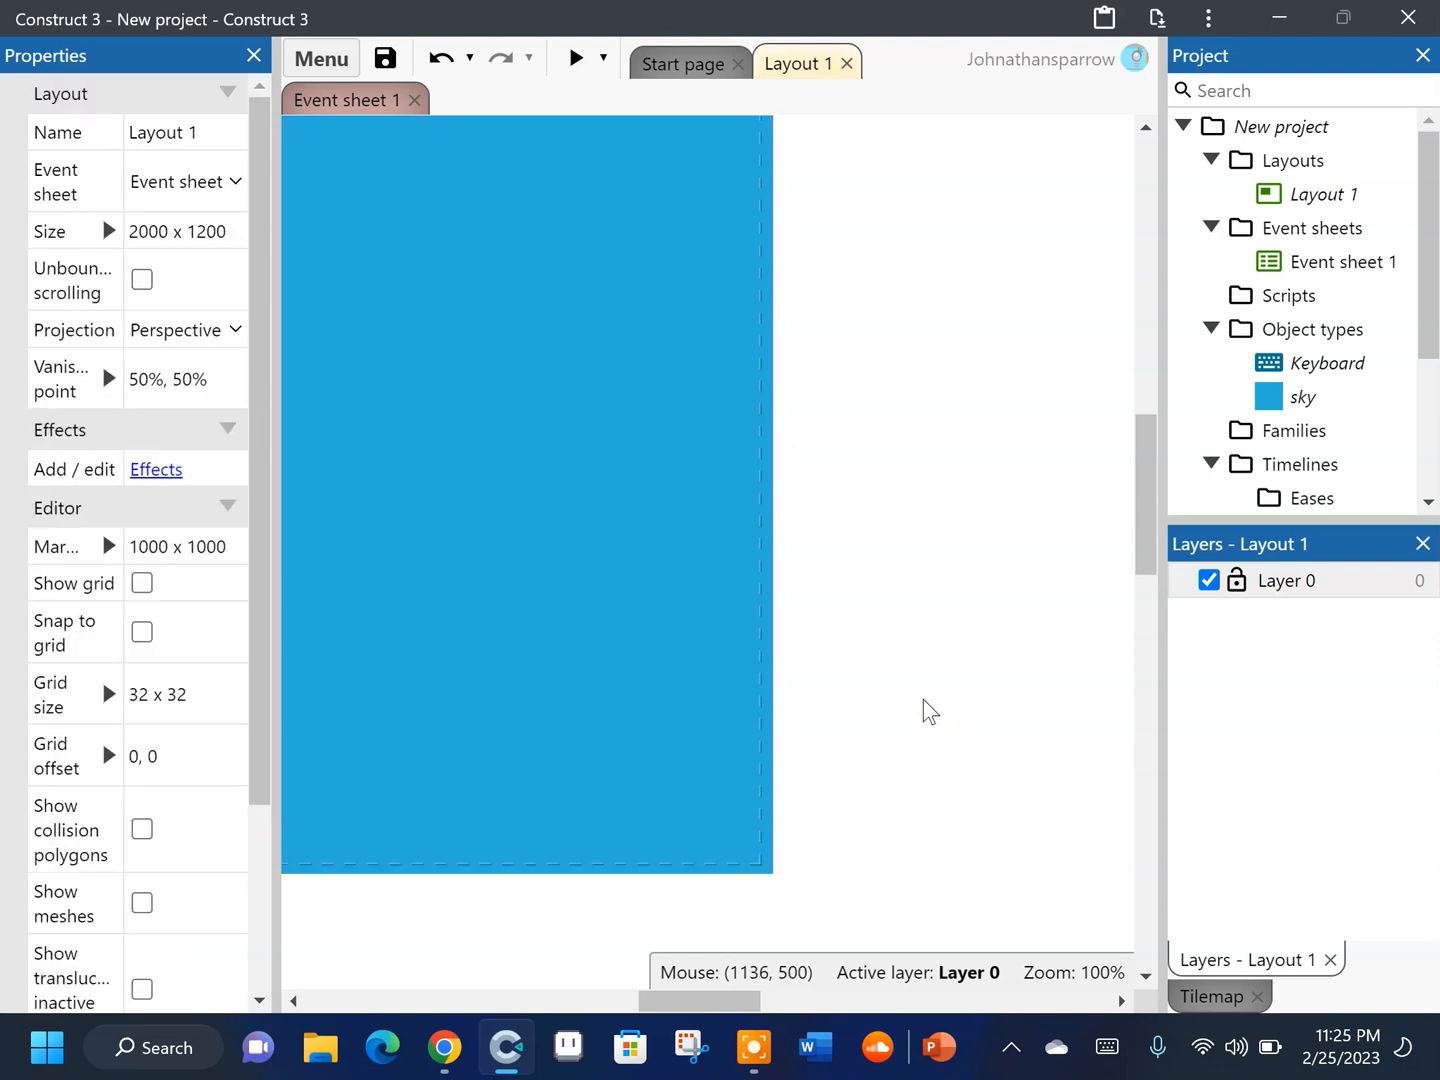
Preview the layout with the enlarged sky in a maximized window and close the preview
left_click(577, 57)
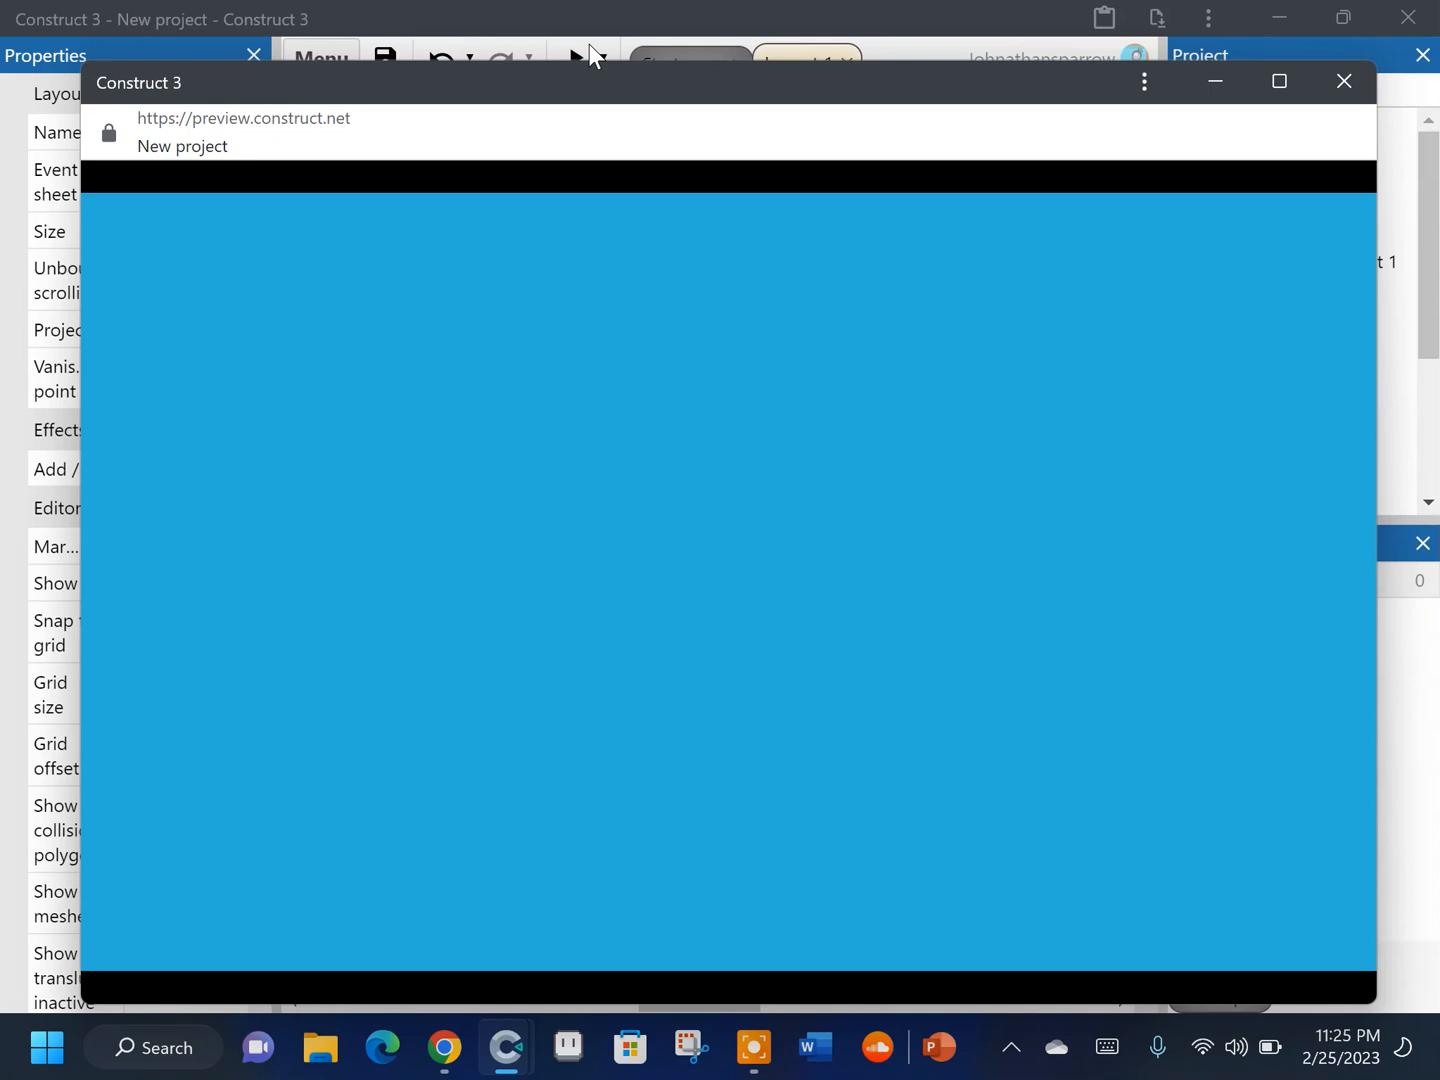
left_click(1280, 88)
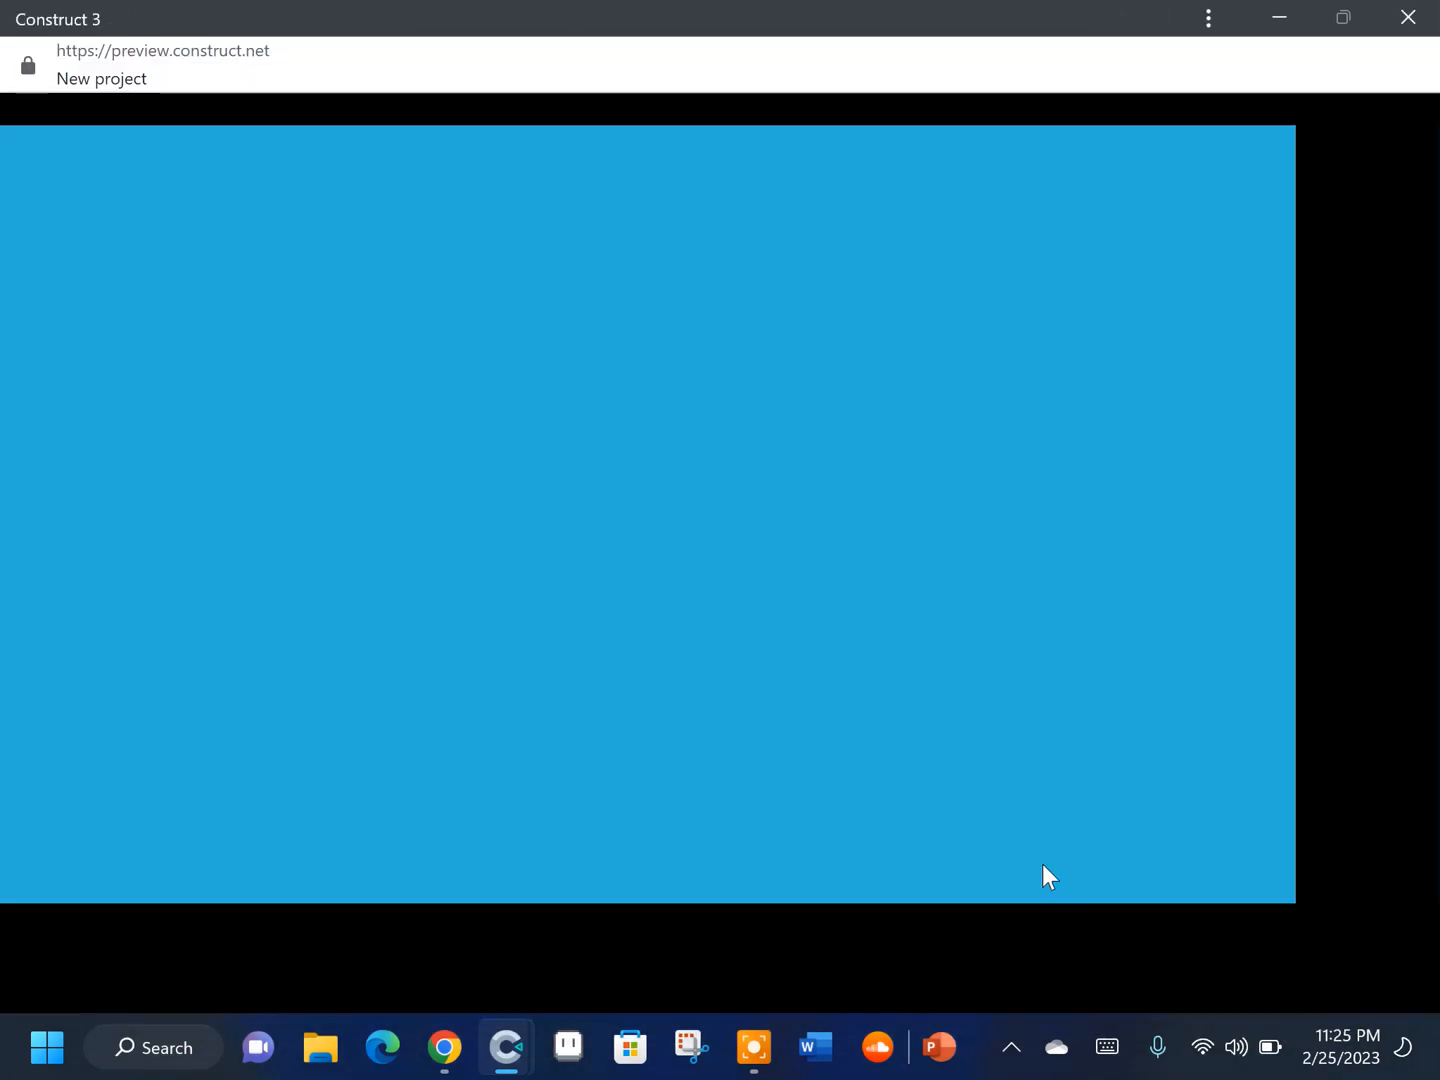
left_click(1408, 17)
Insert a Sprite object with the default name and place it just outside the sky's right edge
right_click(948, 760)
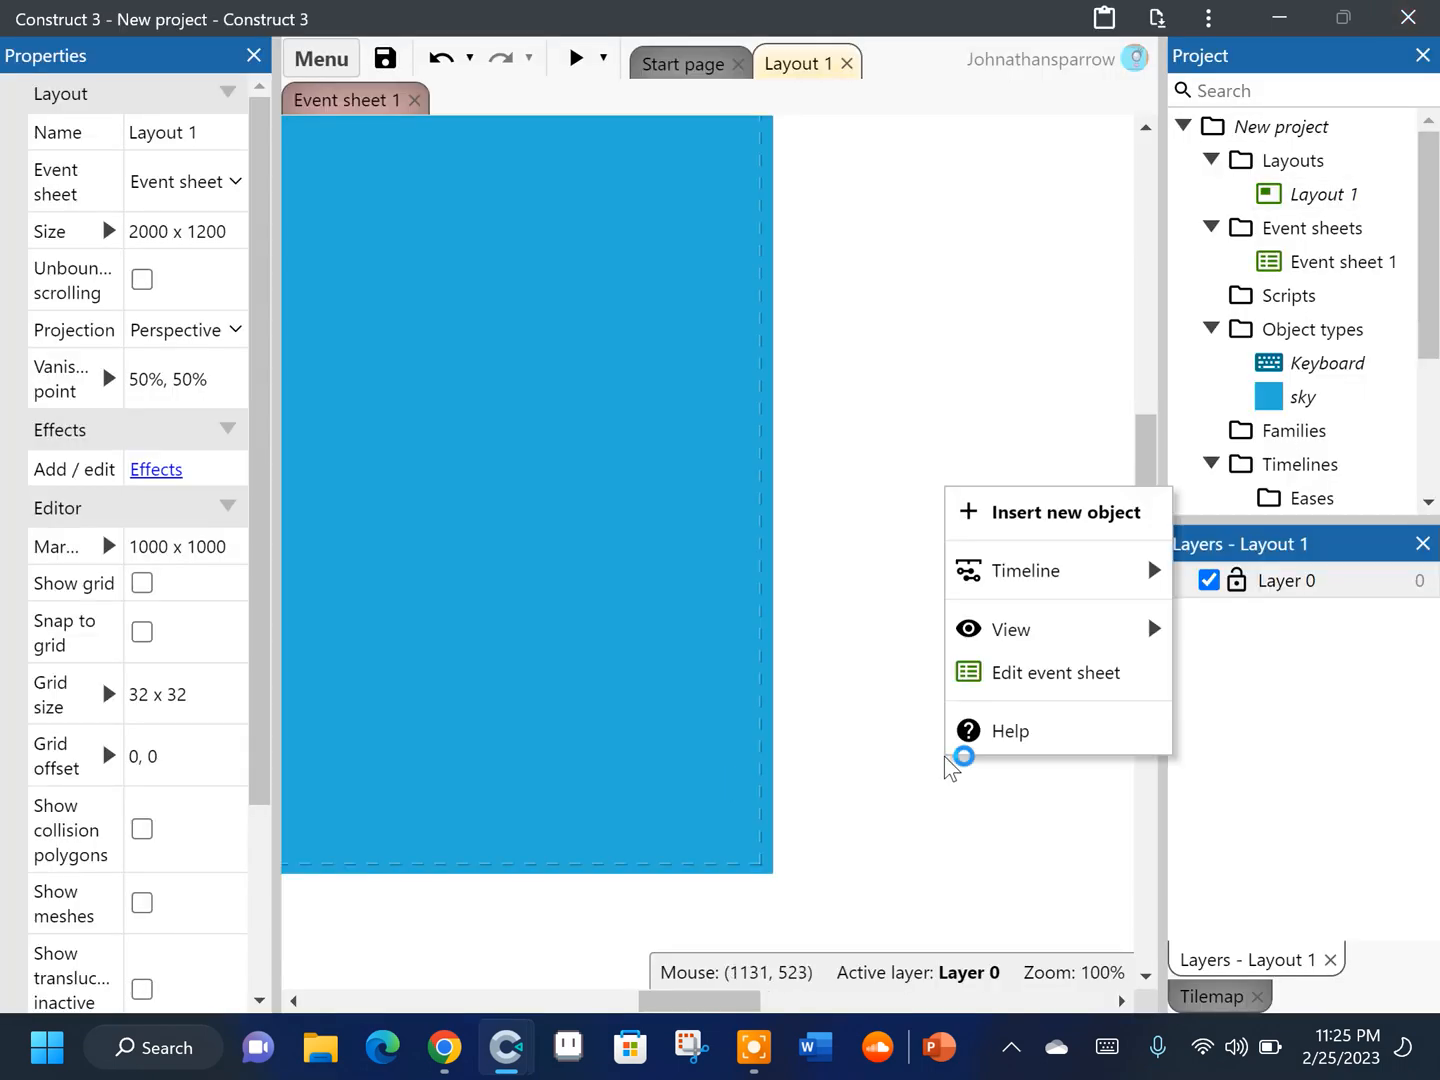
left_click(1036, 527)
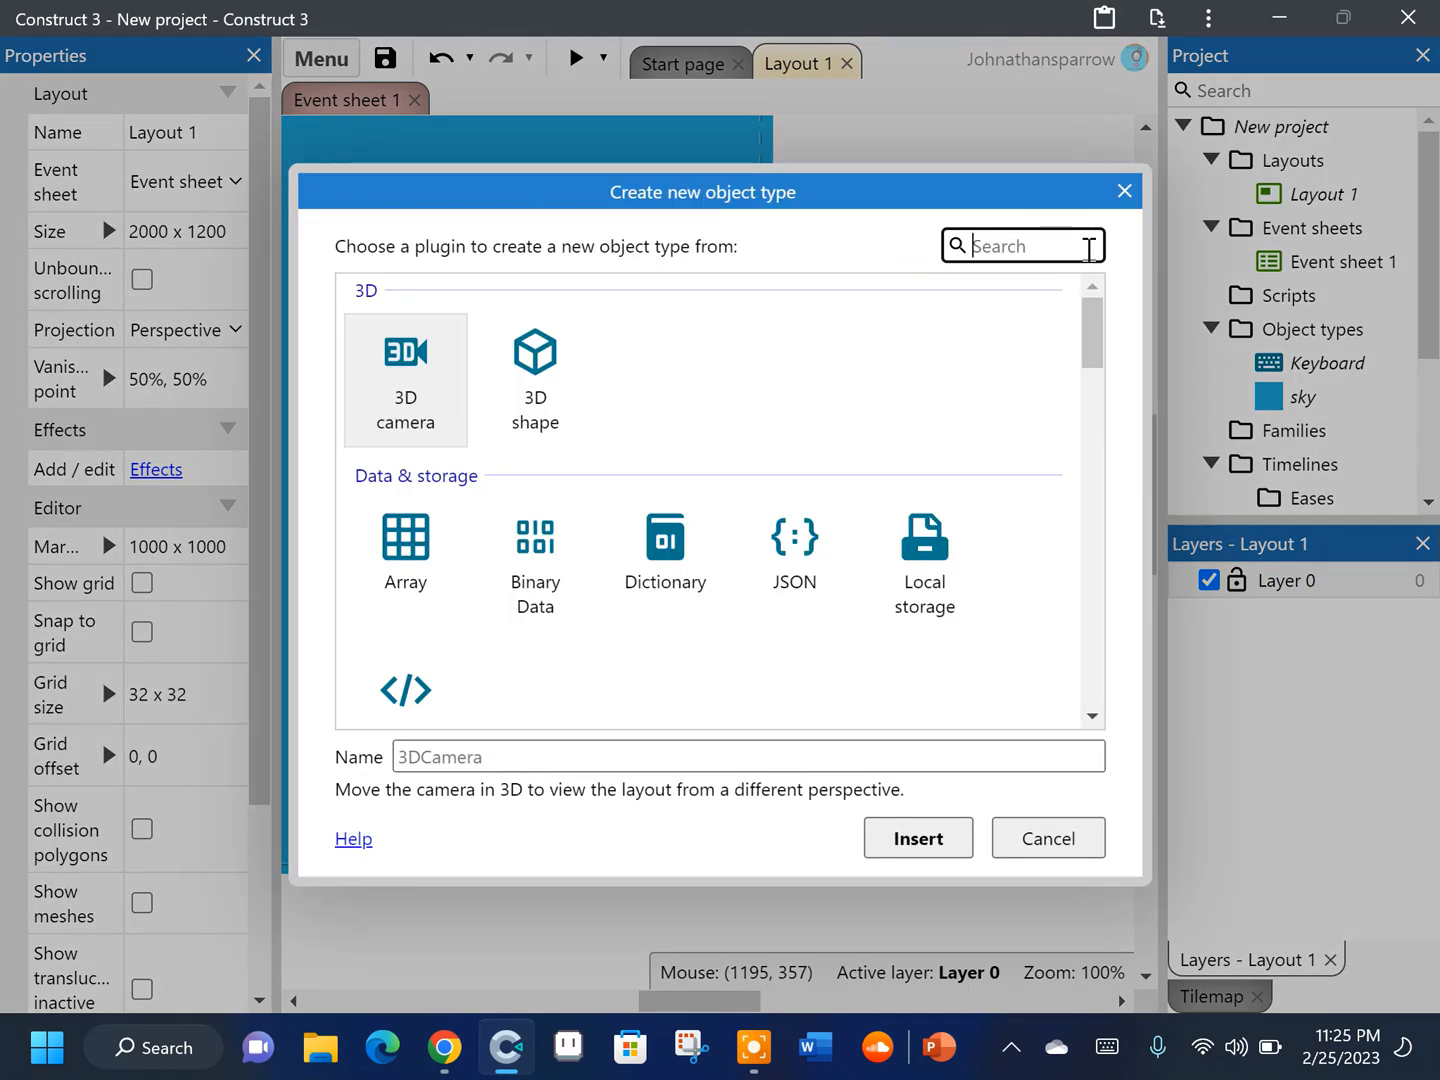
type("sp")
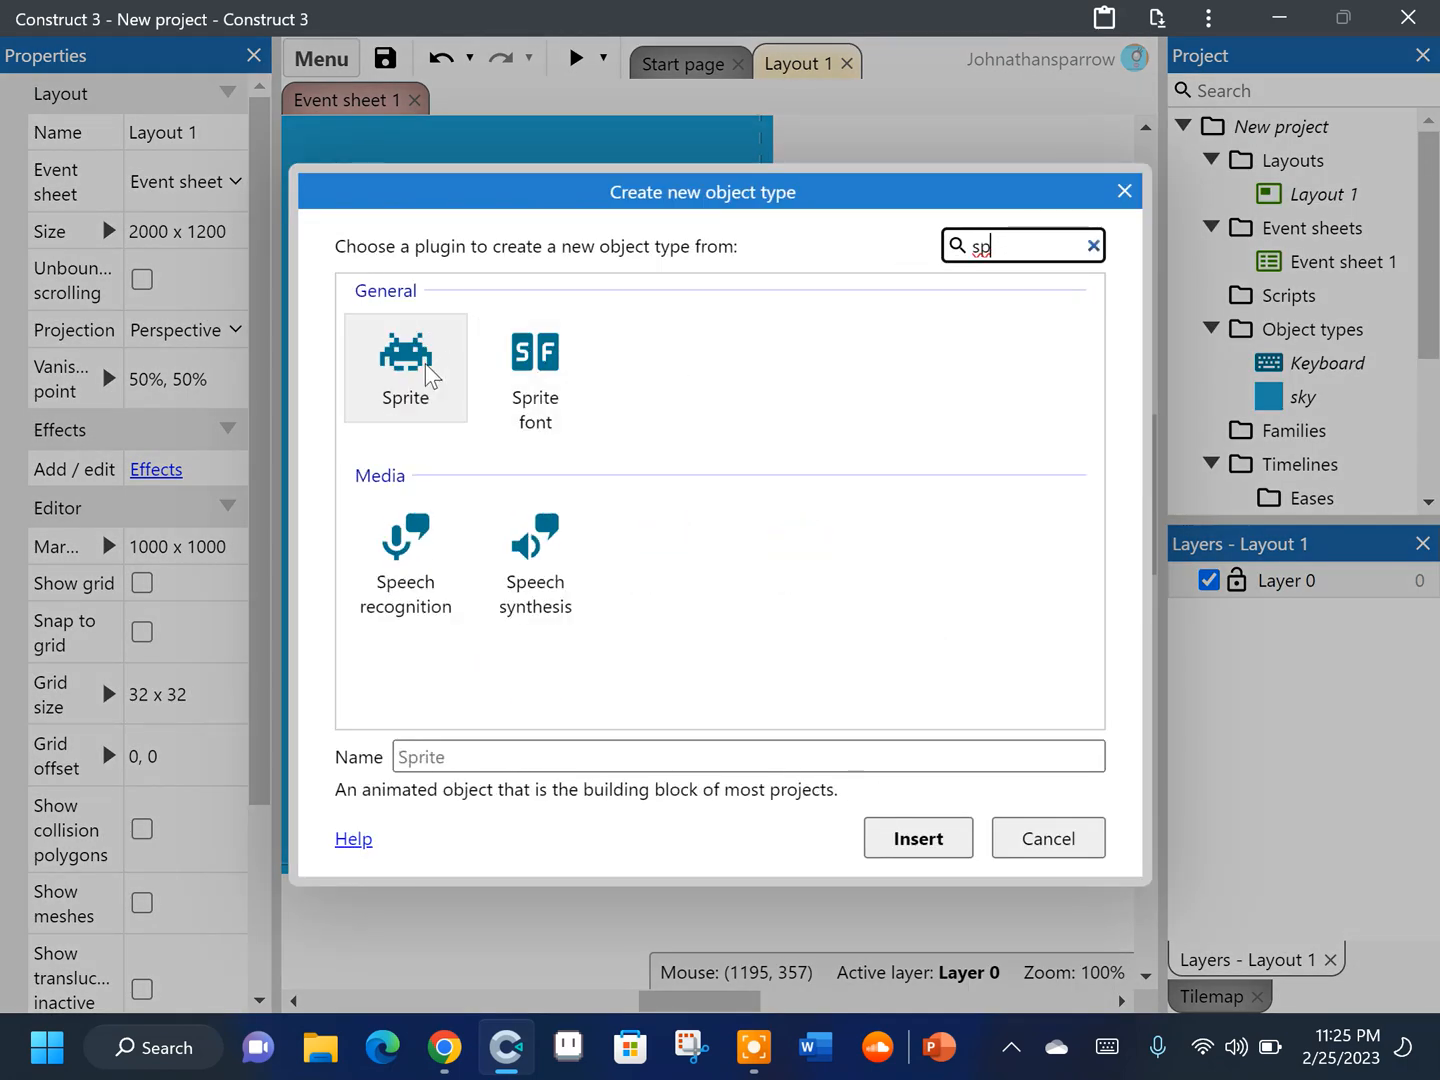
left_click(428, 373)
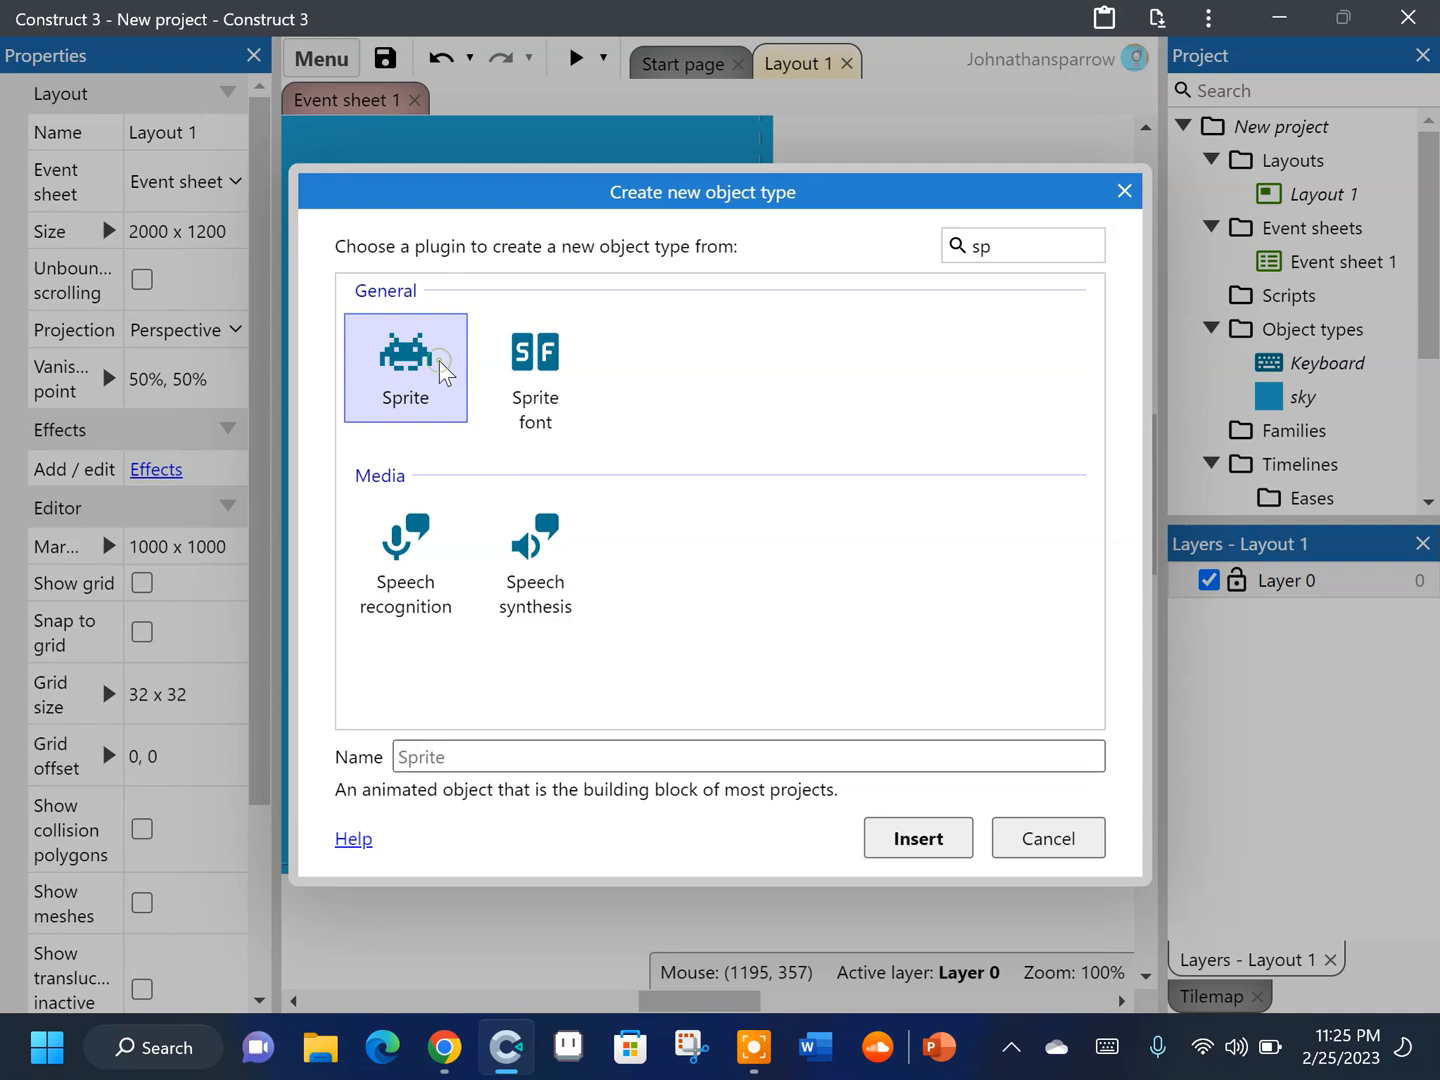
double_click(444, 373)
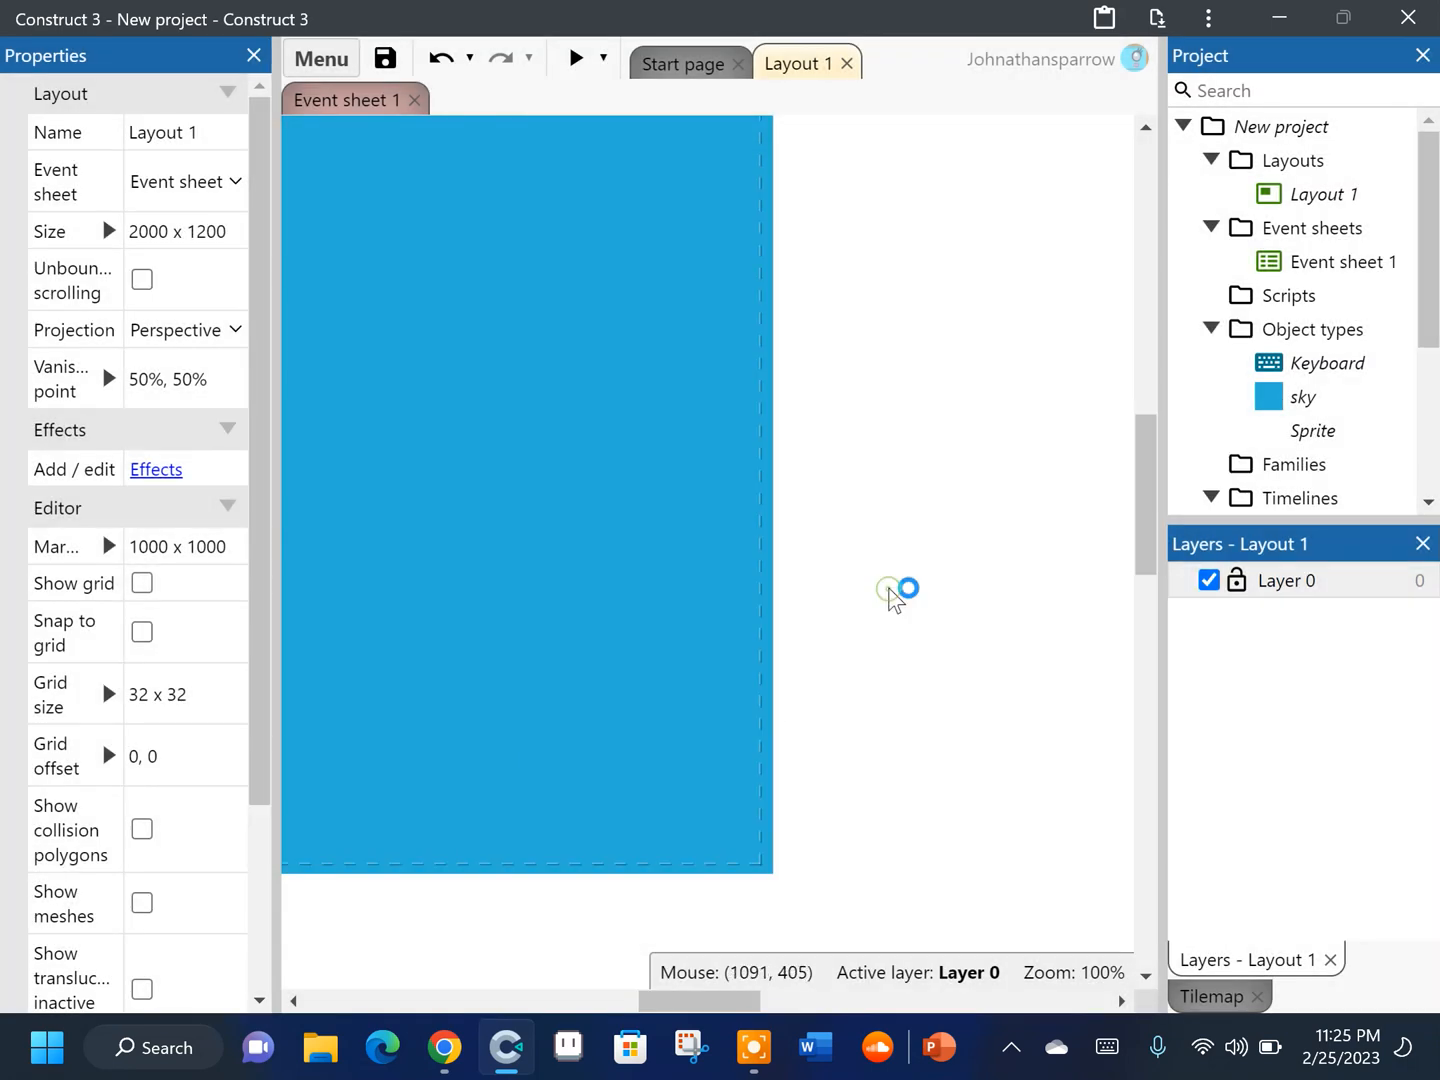
left_click(889, 590)
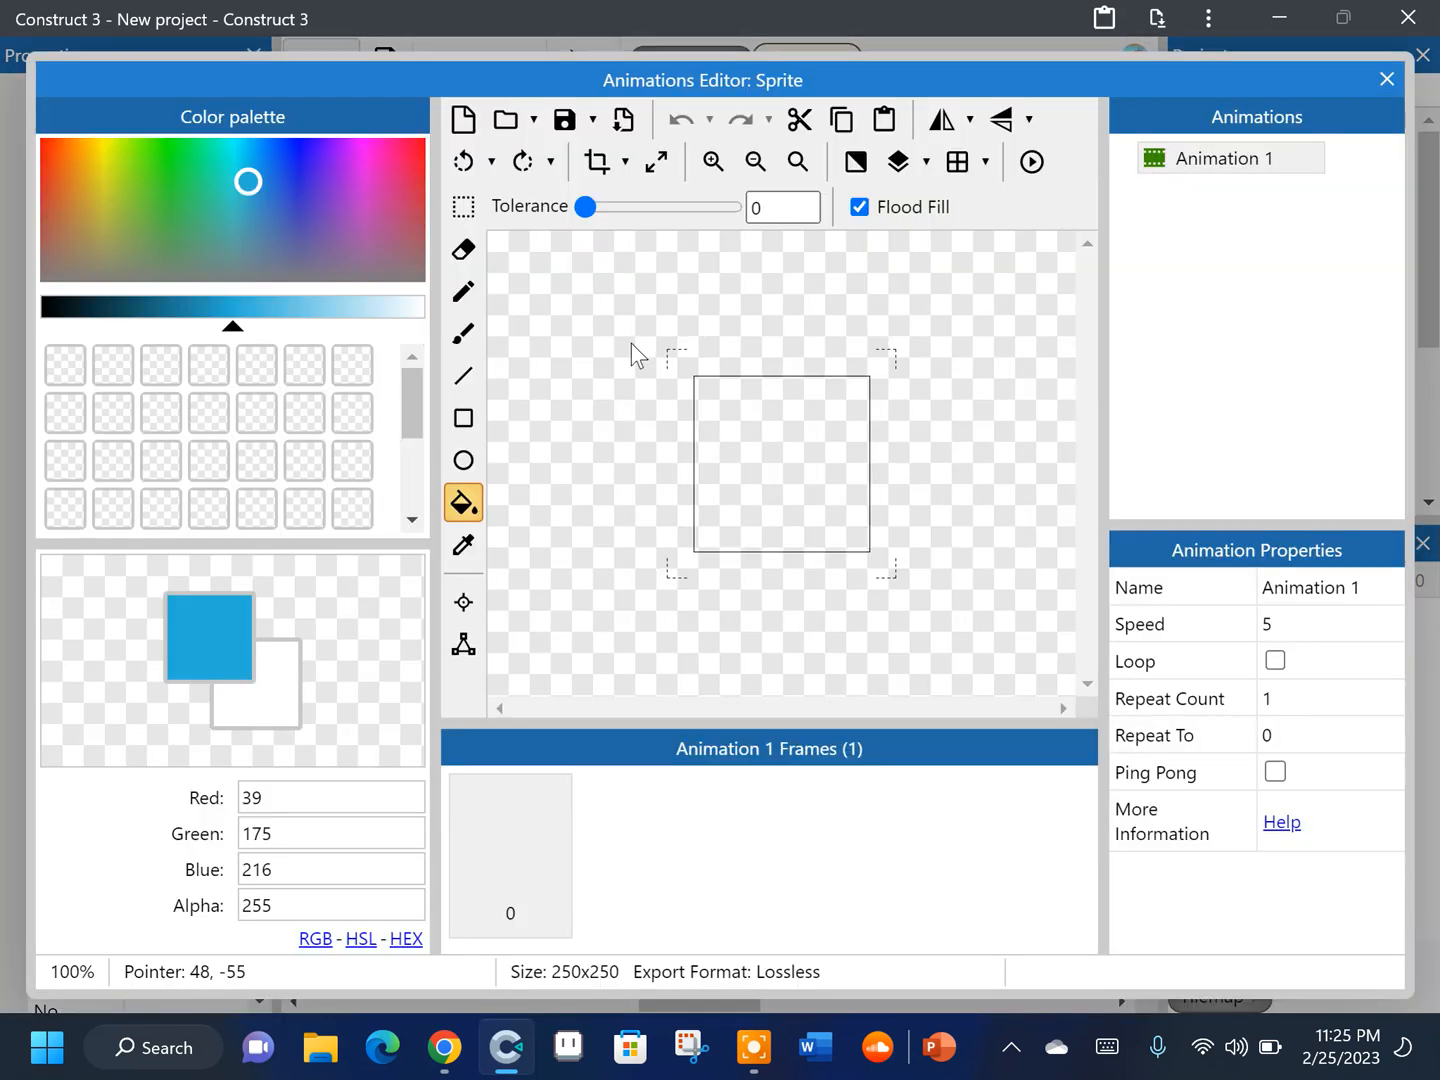
Add two image points to the blank sprite, at about 135, 55 and 124, 203, and close the animations editor
left_click(465, 604)
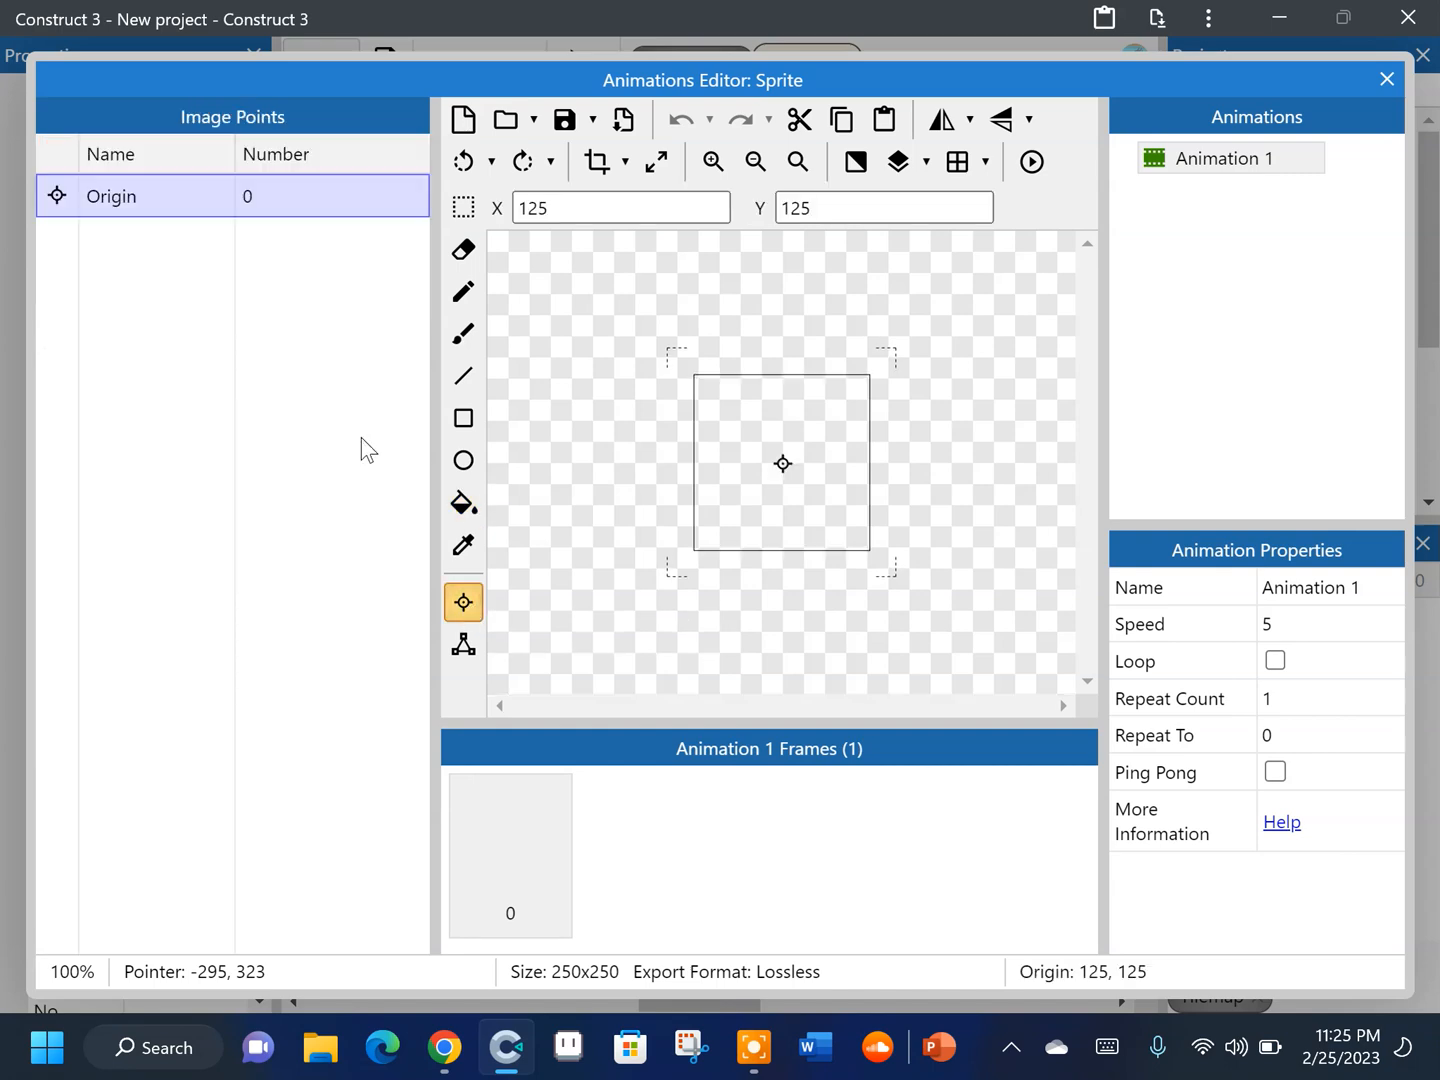
right_click(229, 355)
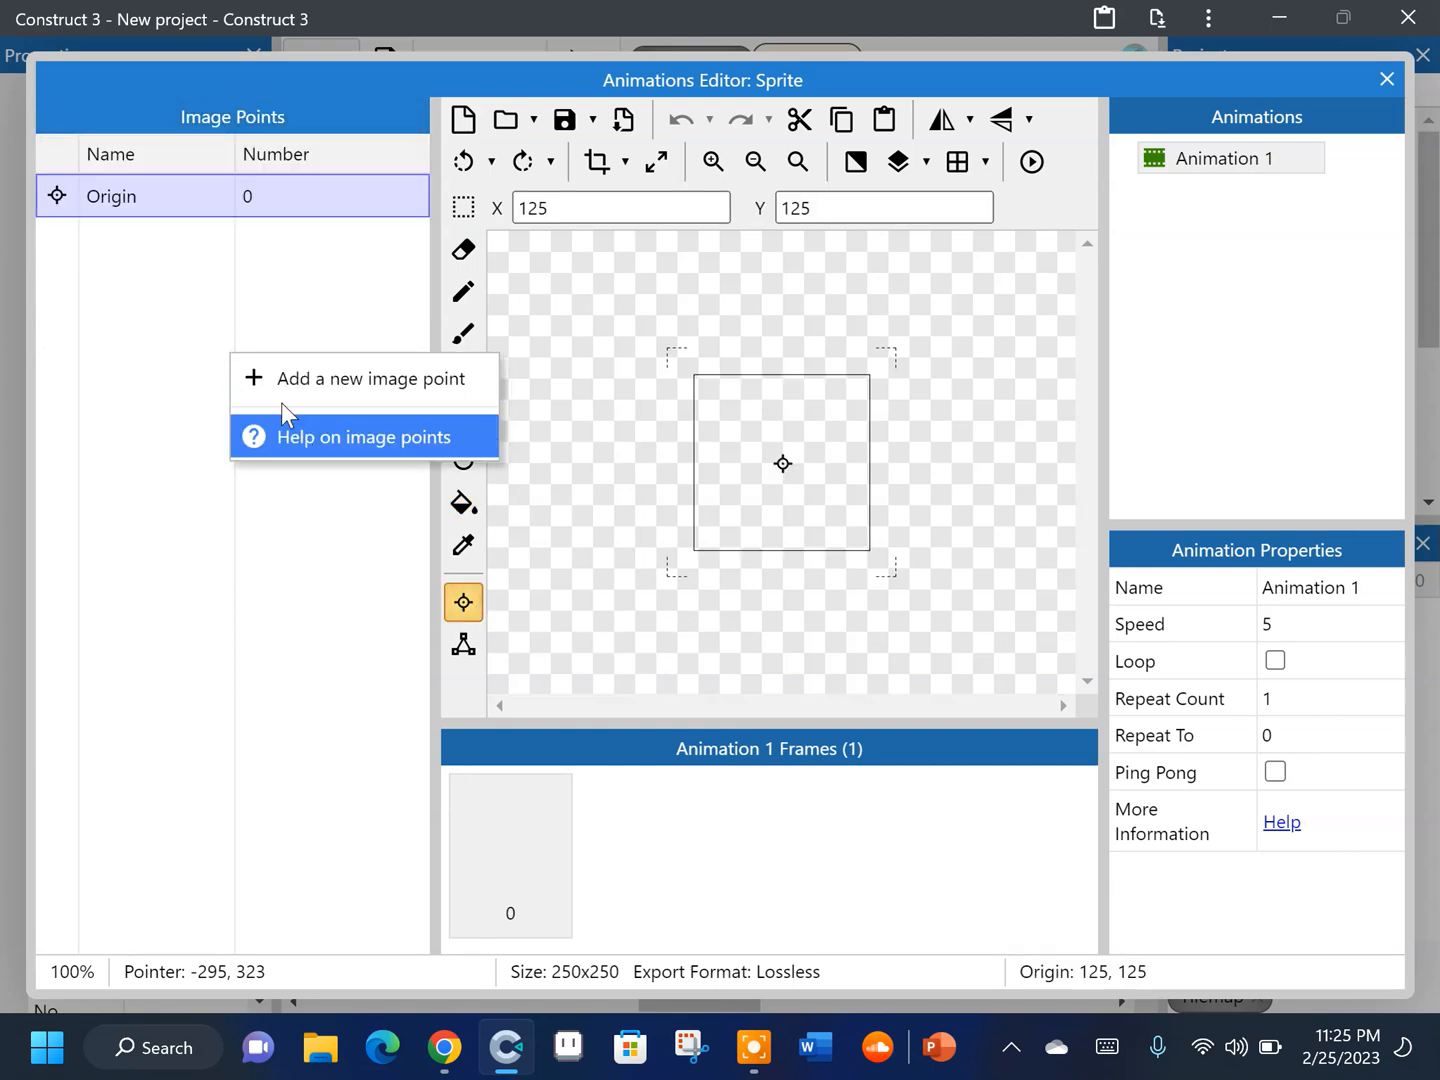
left_click(302, 384)
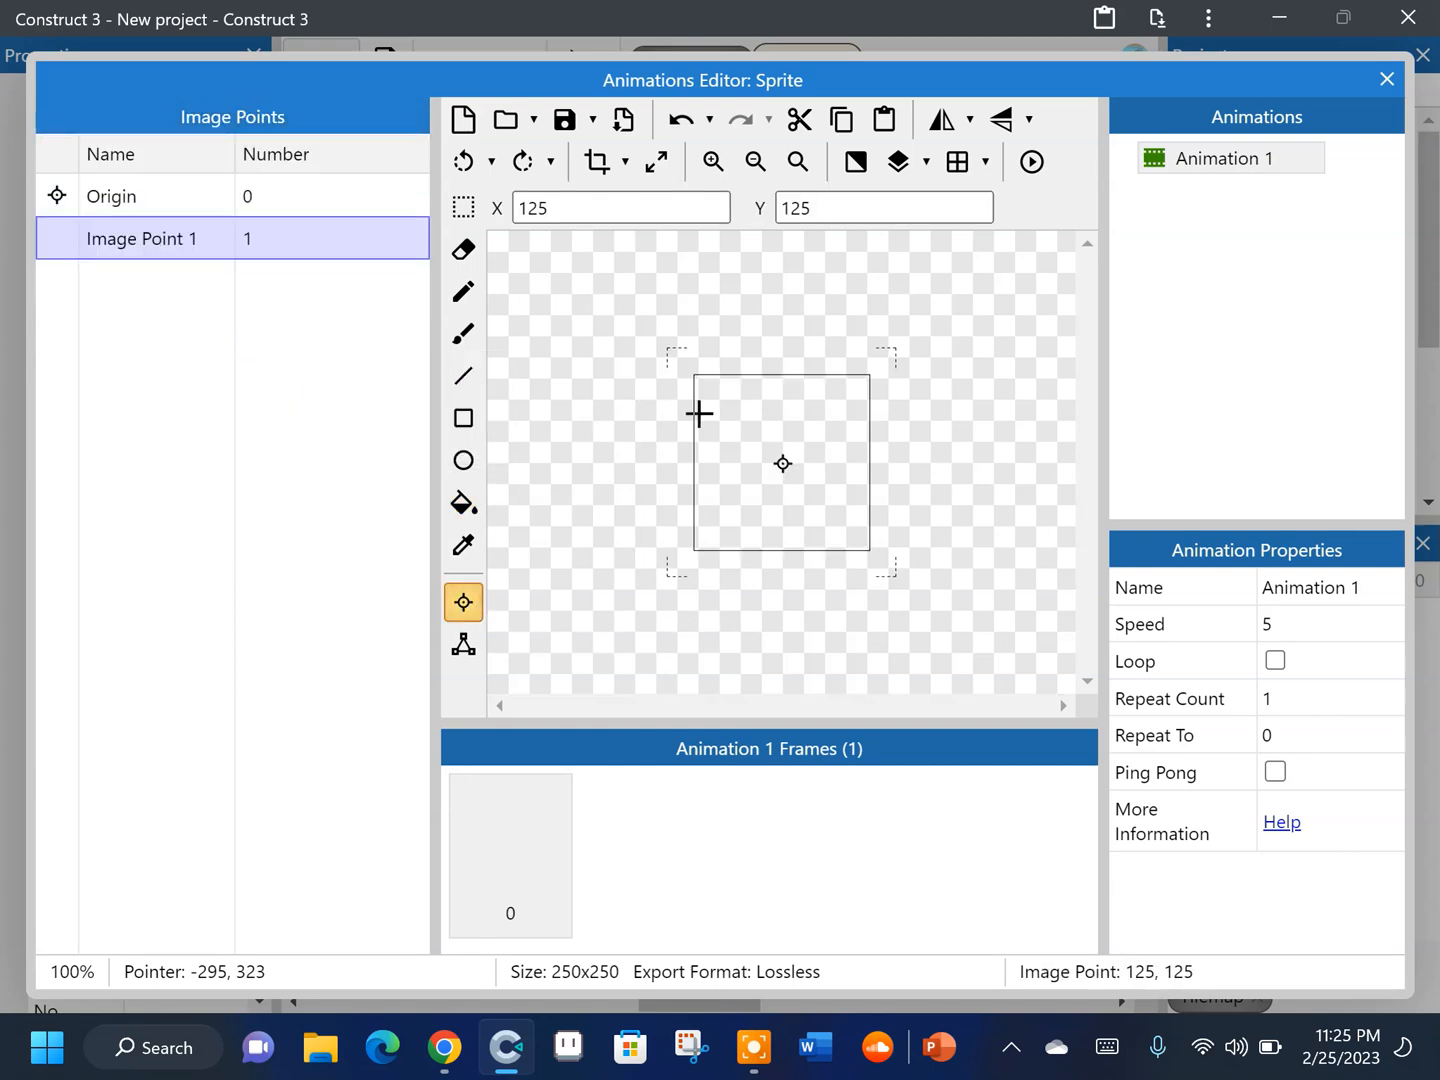
left_click(788, 413)
right_click(140, 525)
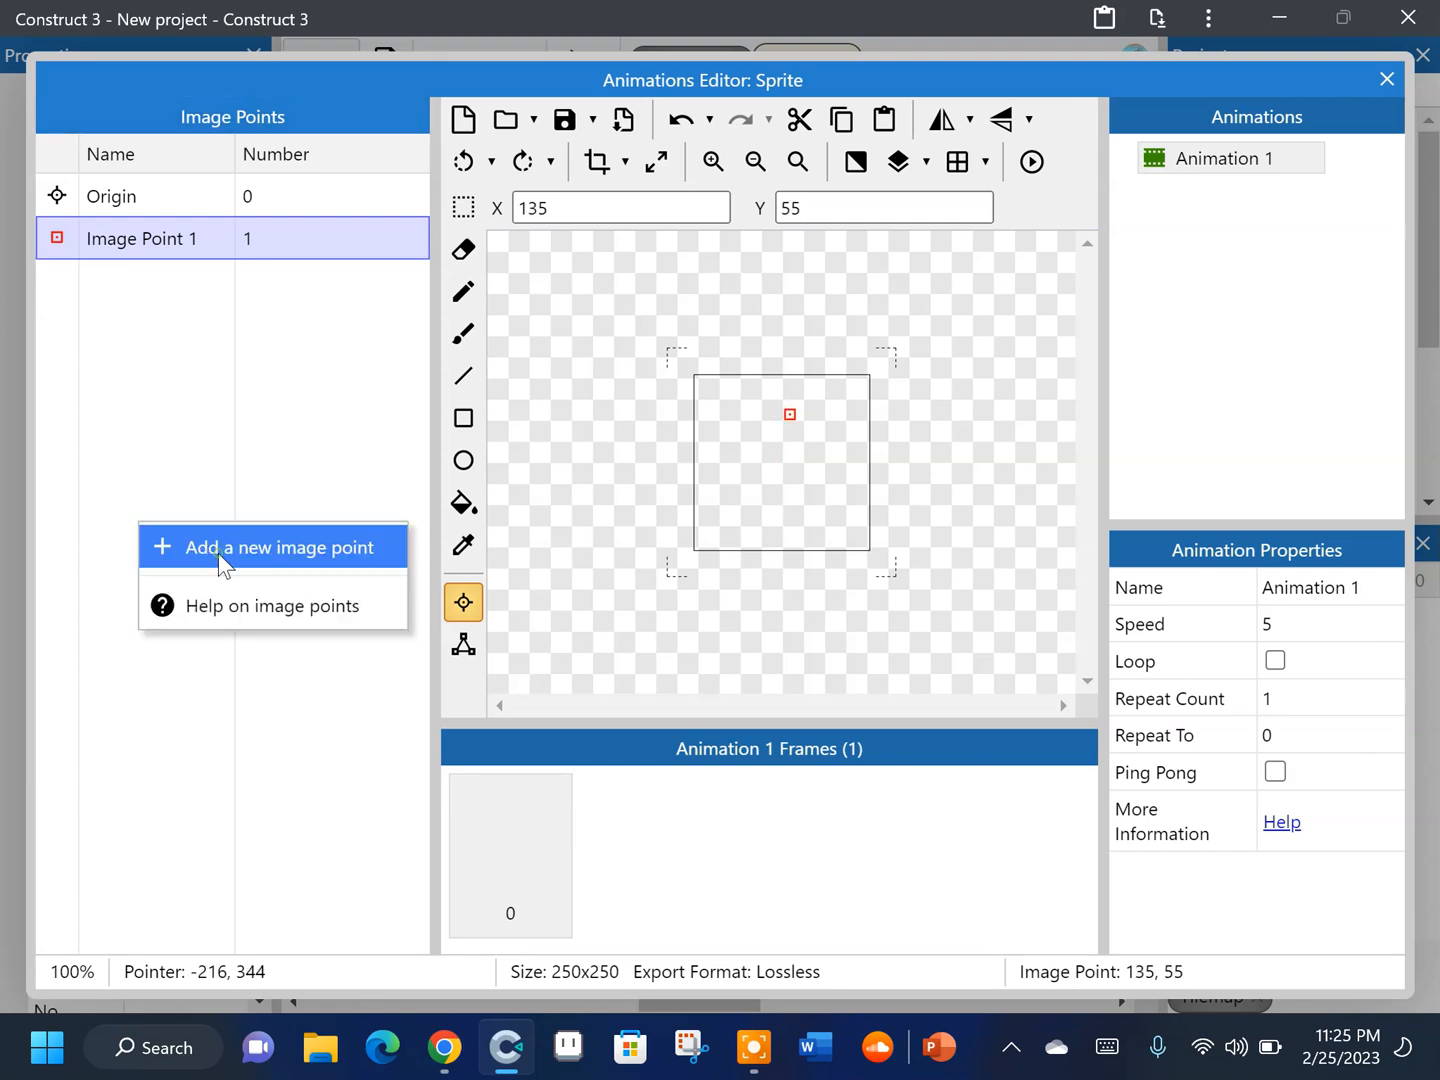
left_click(220, 556)
left_click(779, 518)
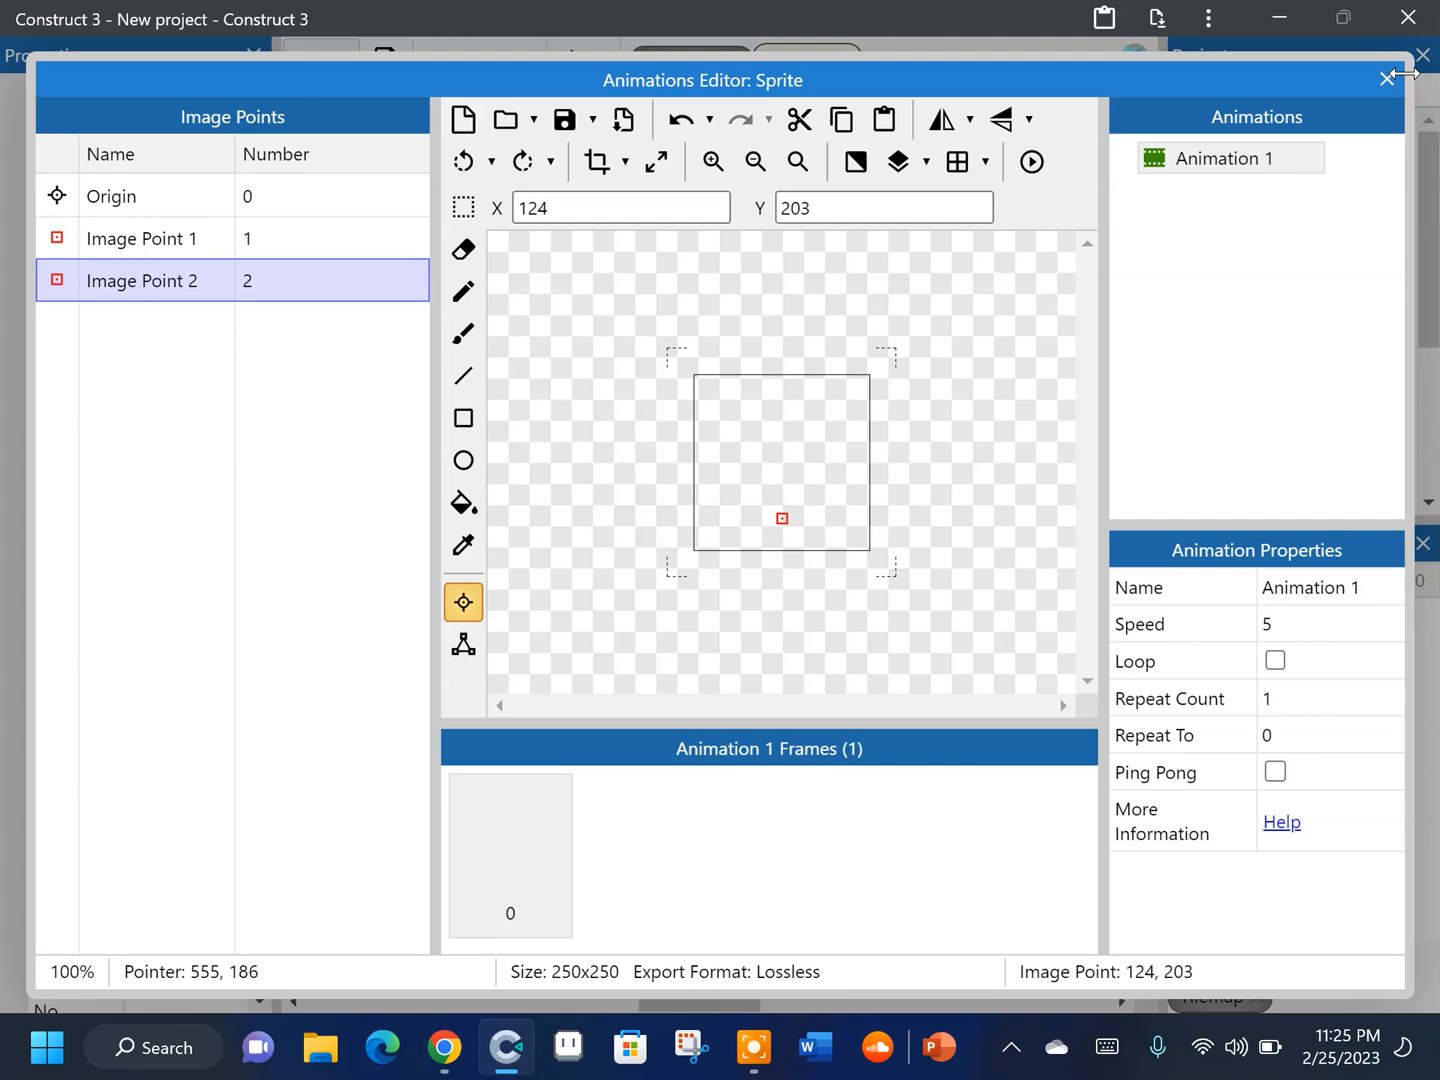
left_click(1388, 78)
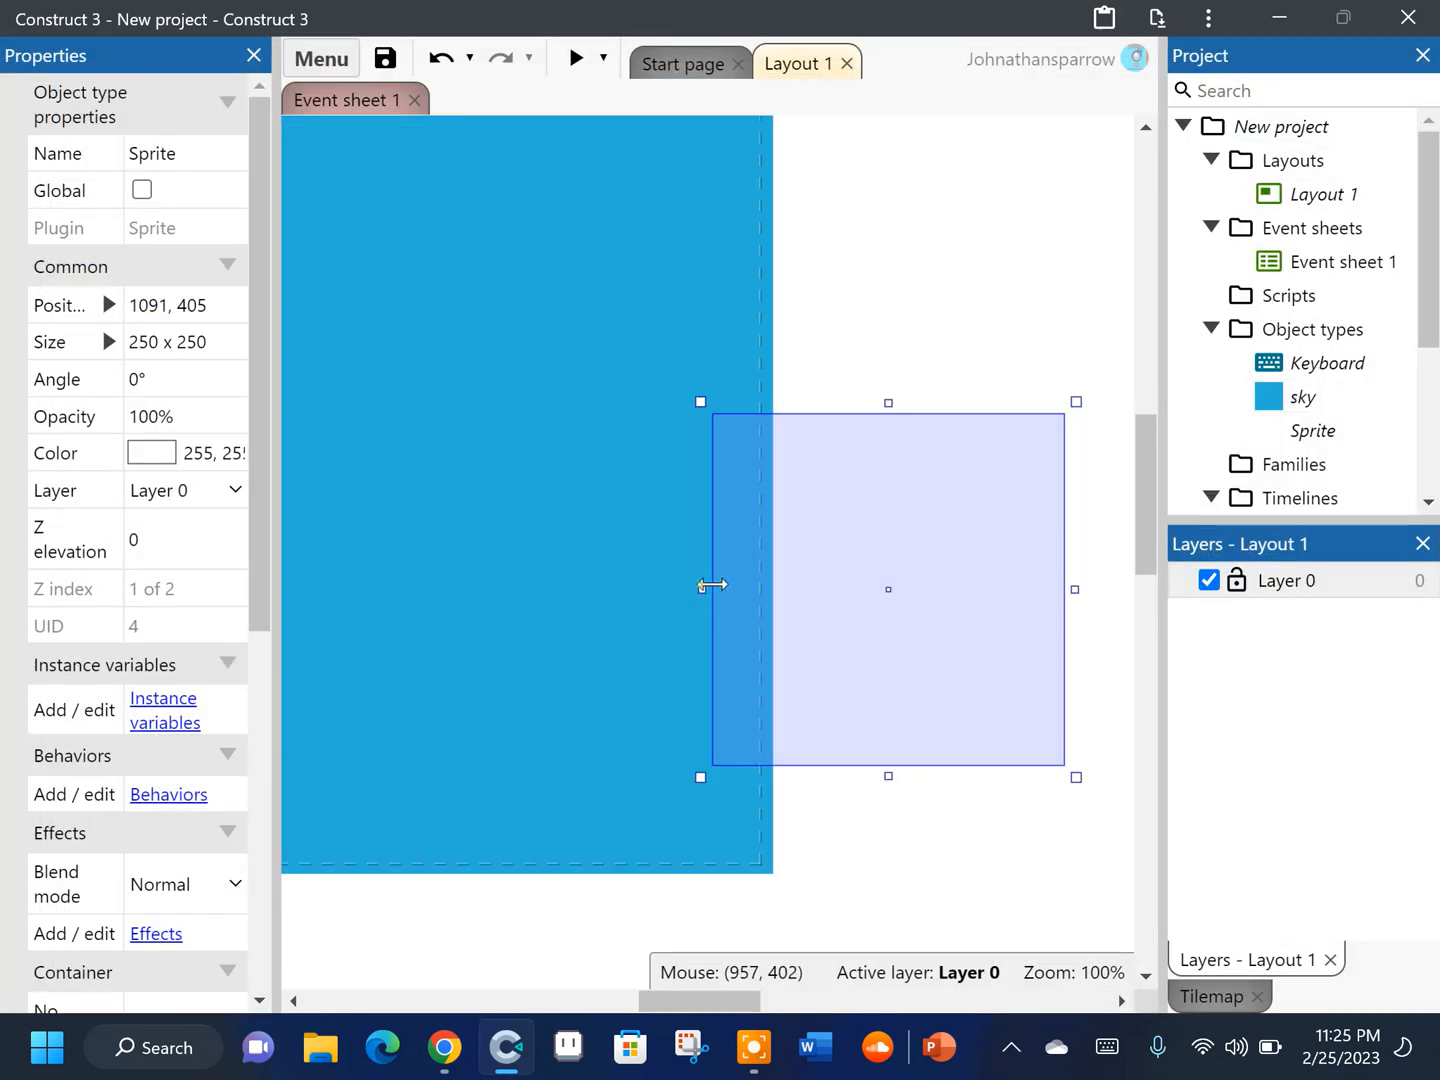
Narrow the blank sprite to about 128 x 250 and position it beside the sky at about 1093, 417
left_click_drag(712, 586, 825, 592)
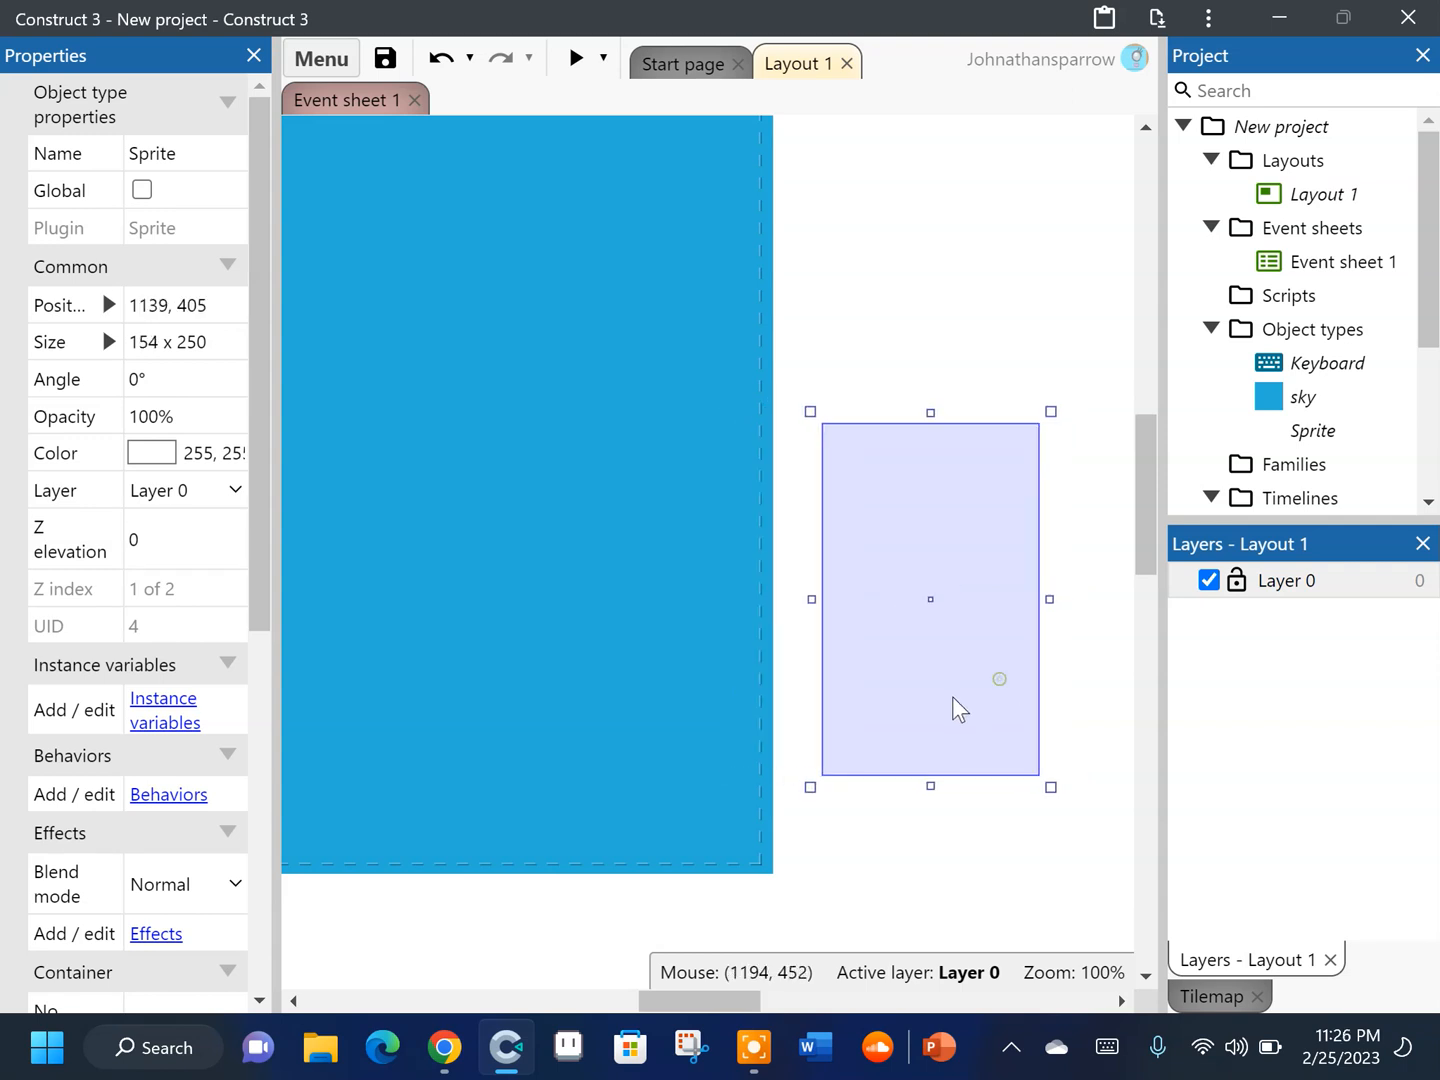
left_click_drag(952, 697, 931, 705)
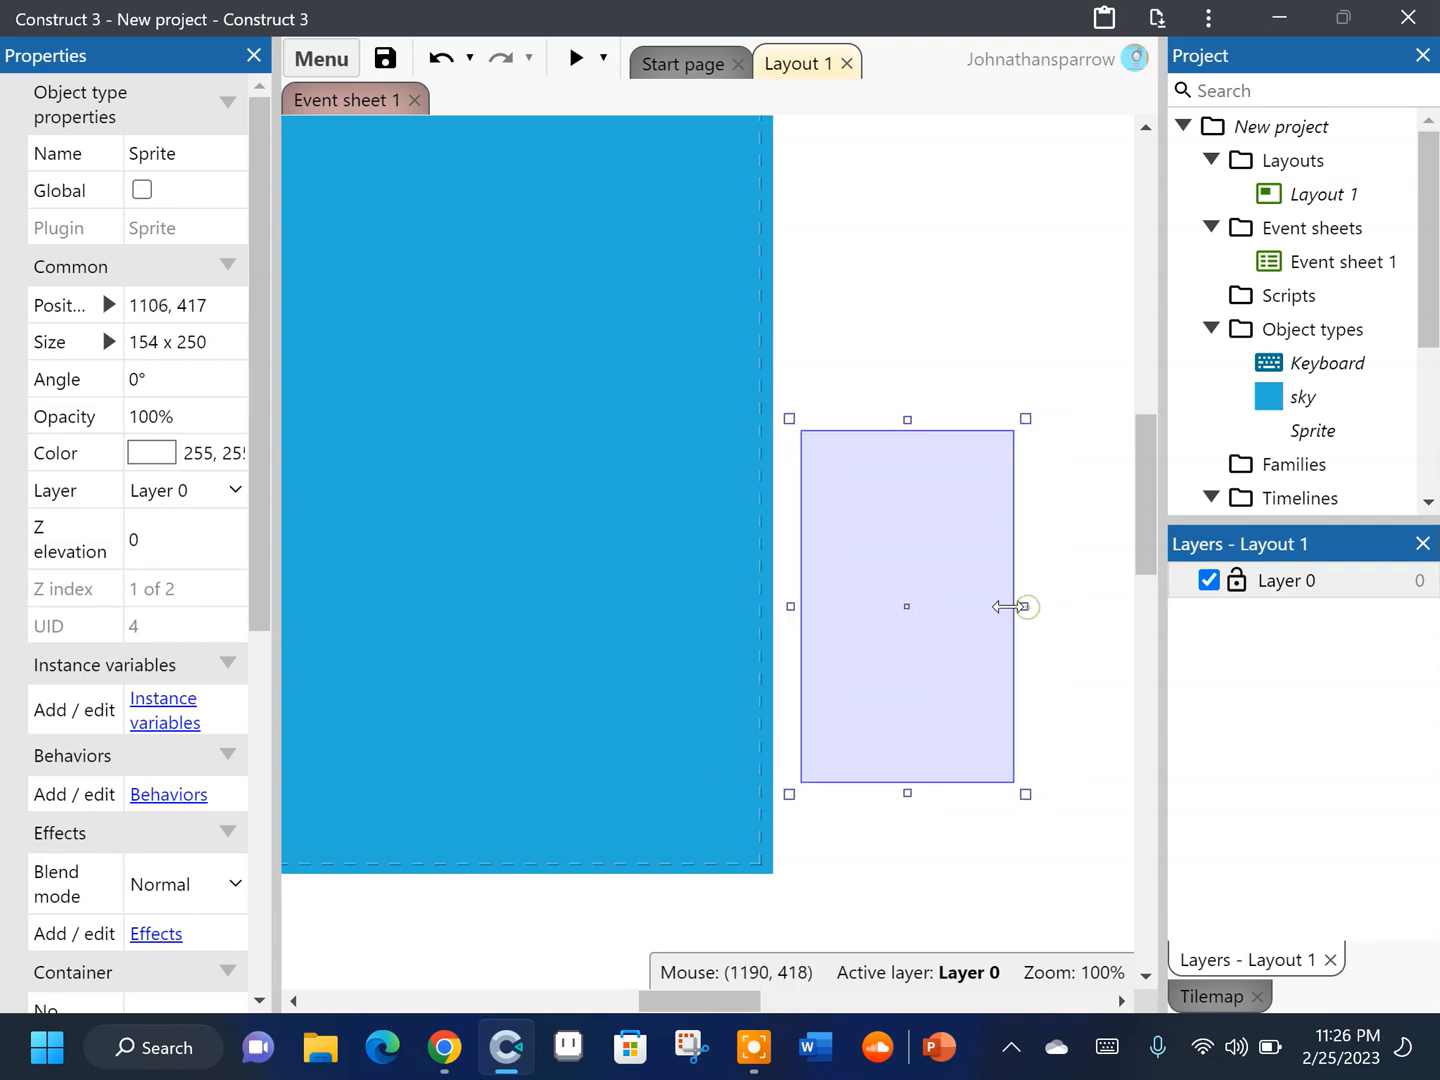
left_click_drag(1027, 606, 988, 604)
Insert a second Sprite object named pipe and place it above the blank sprite, outside the sky
right_click(1042, 554)
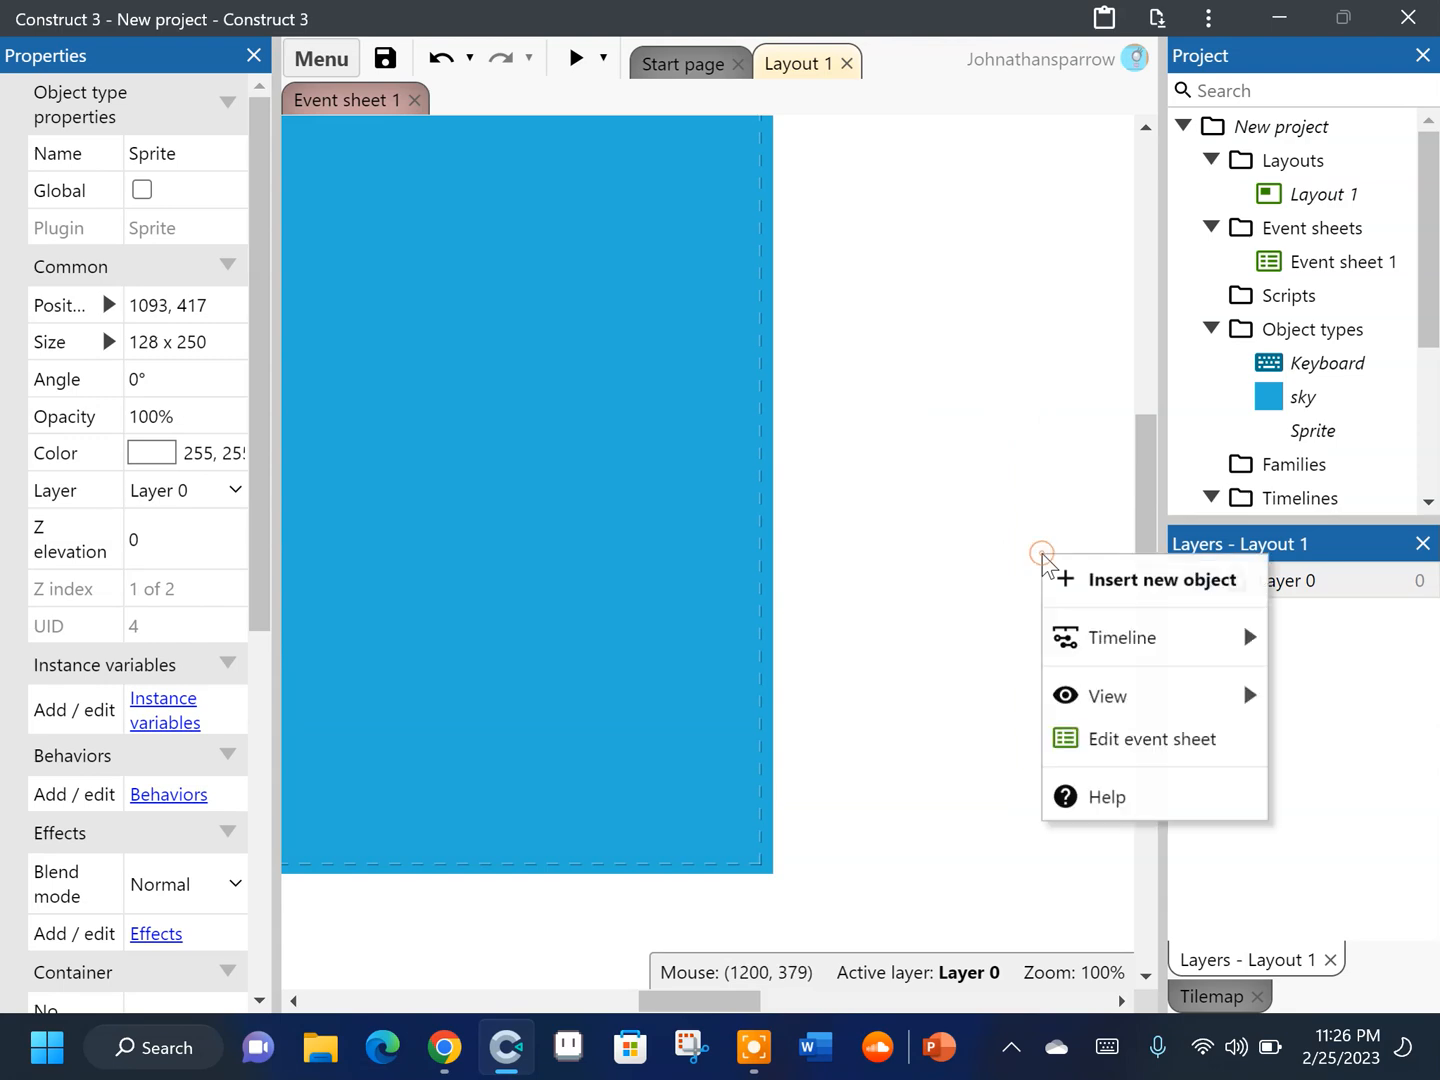
left_click(1140, 581)
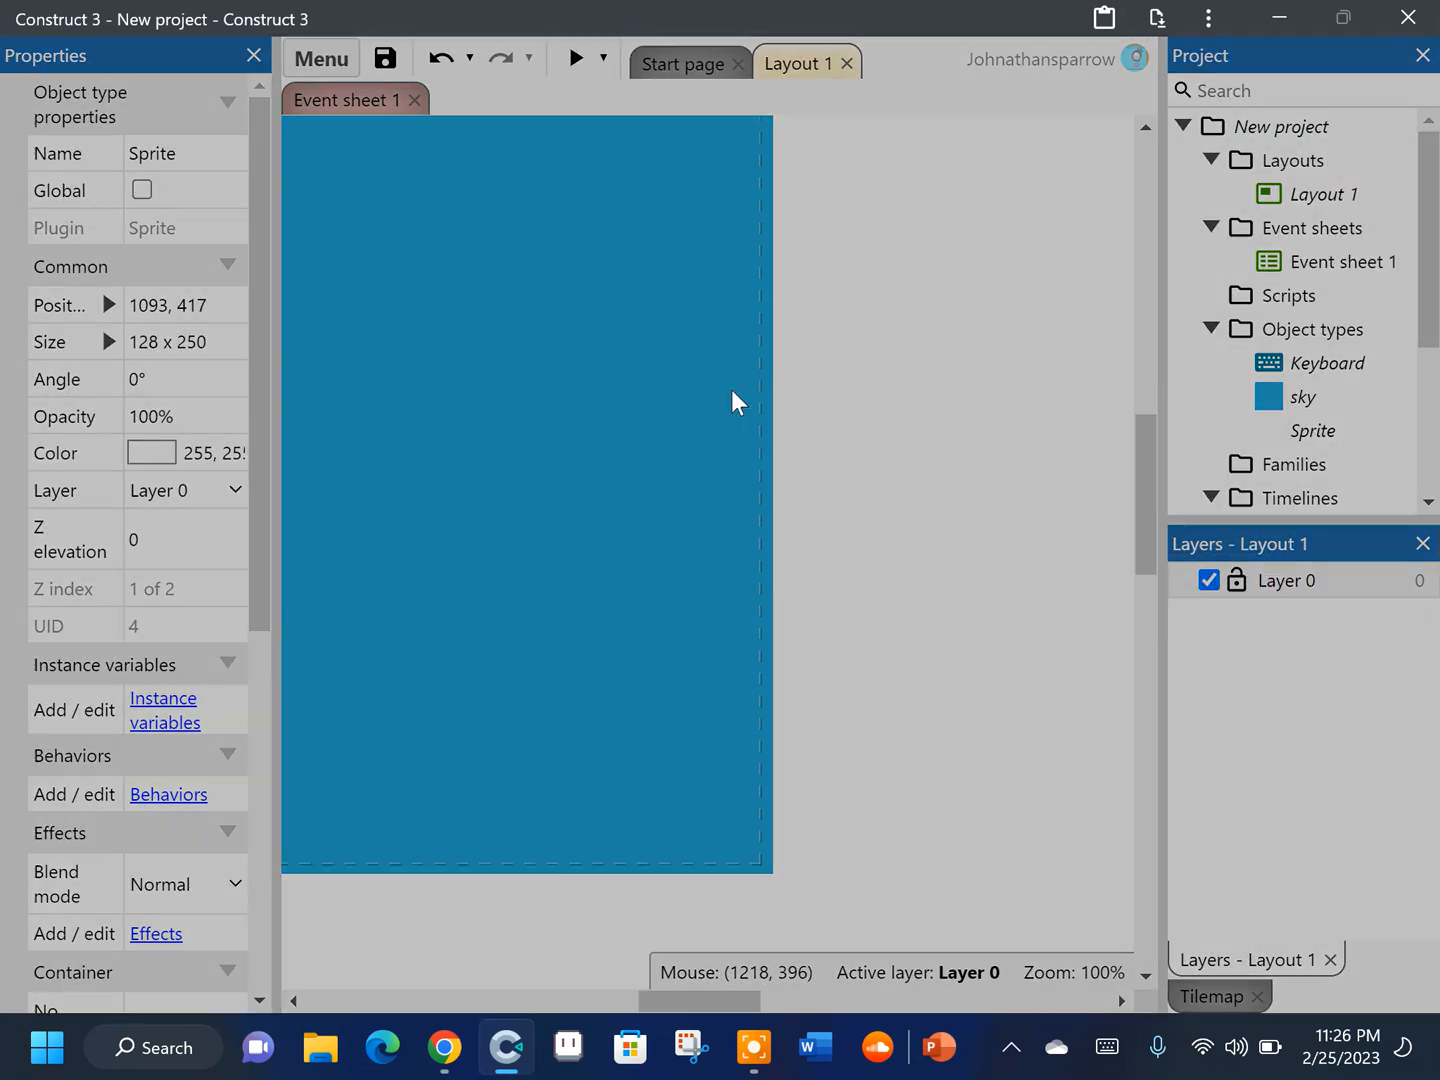
type("pip")
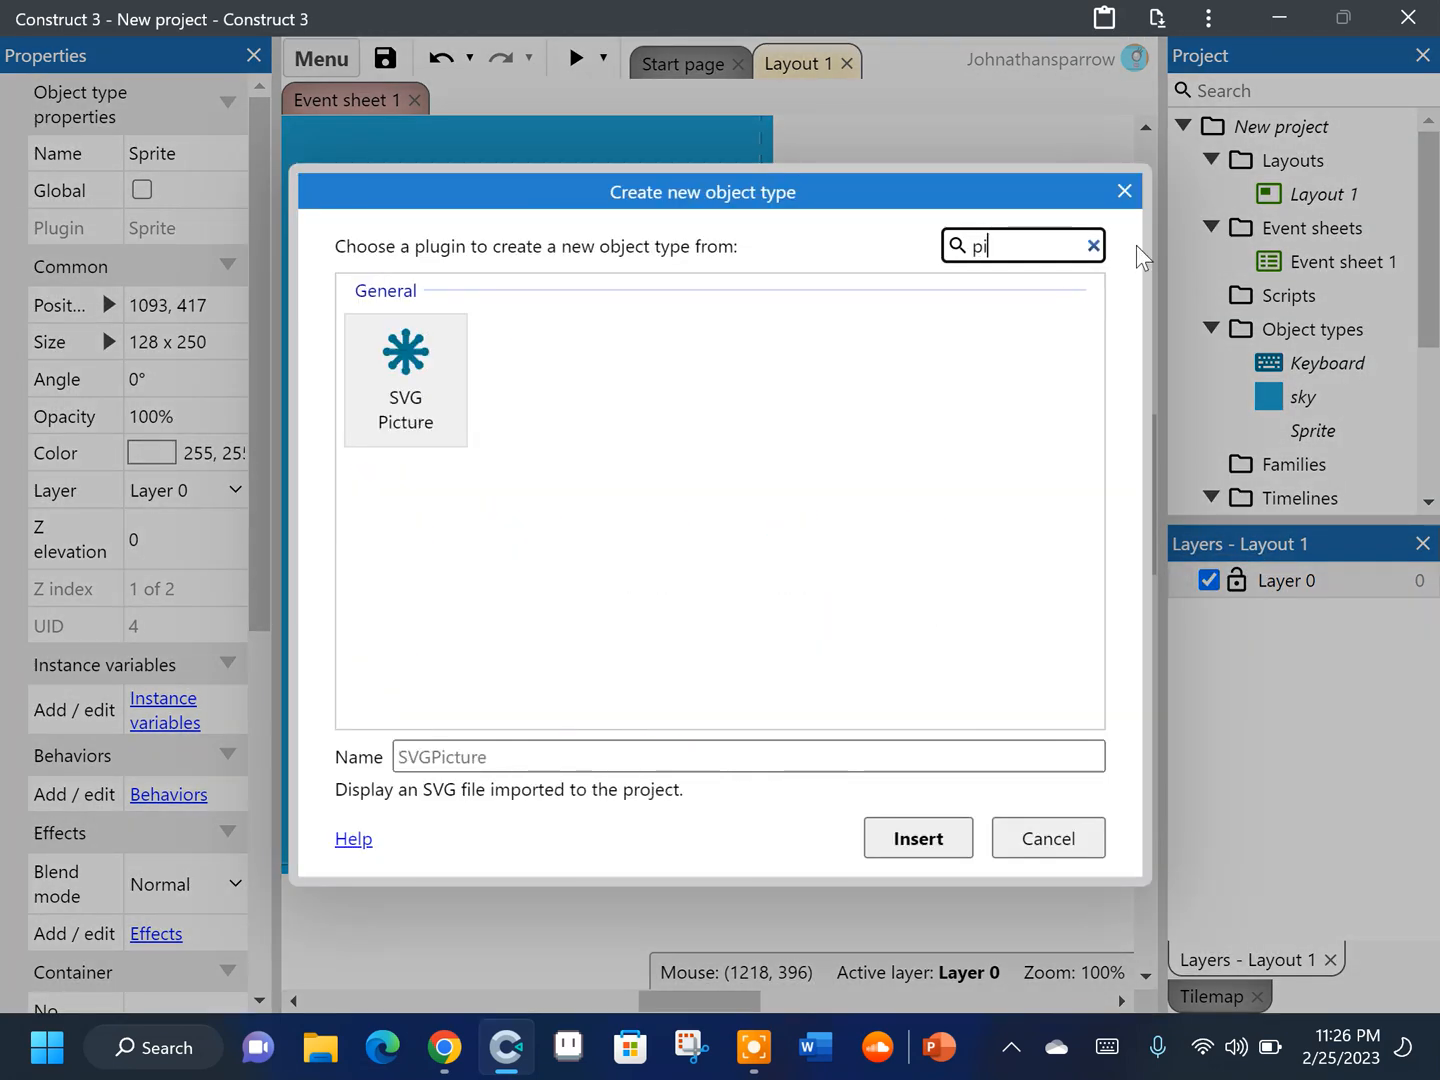
key("BackSpace")
key("BackSpace")
key("BackSpace")
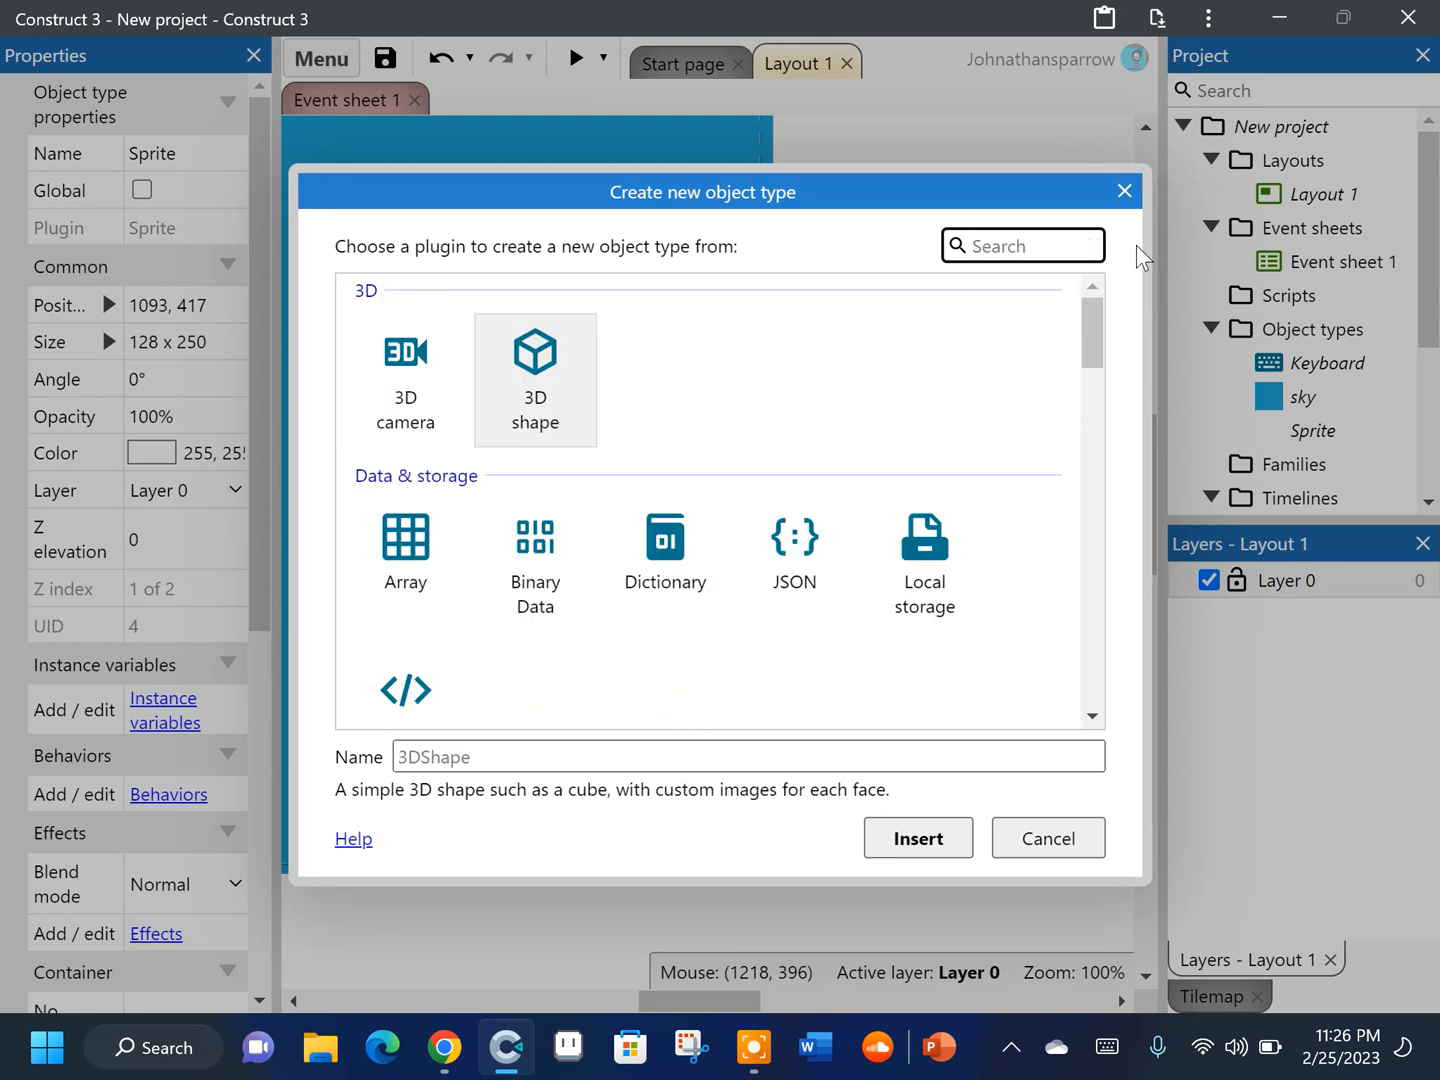
type("sp")
left_click(439, 406)
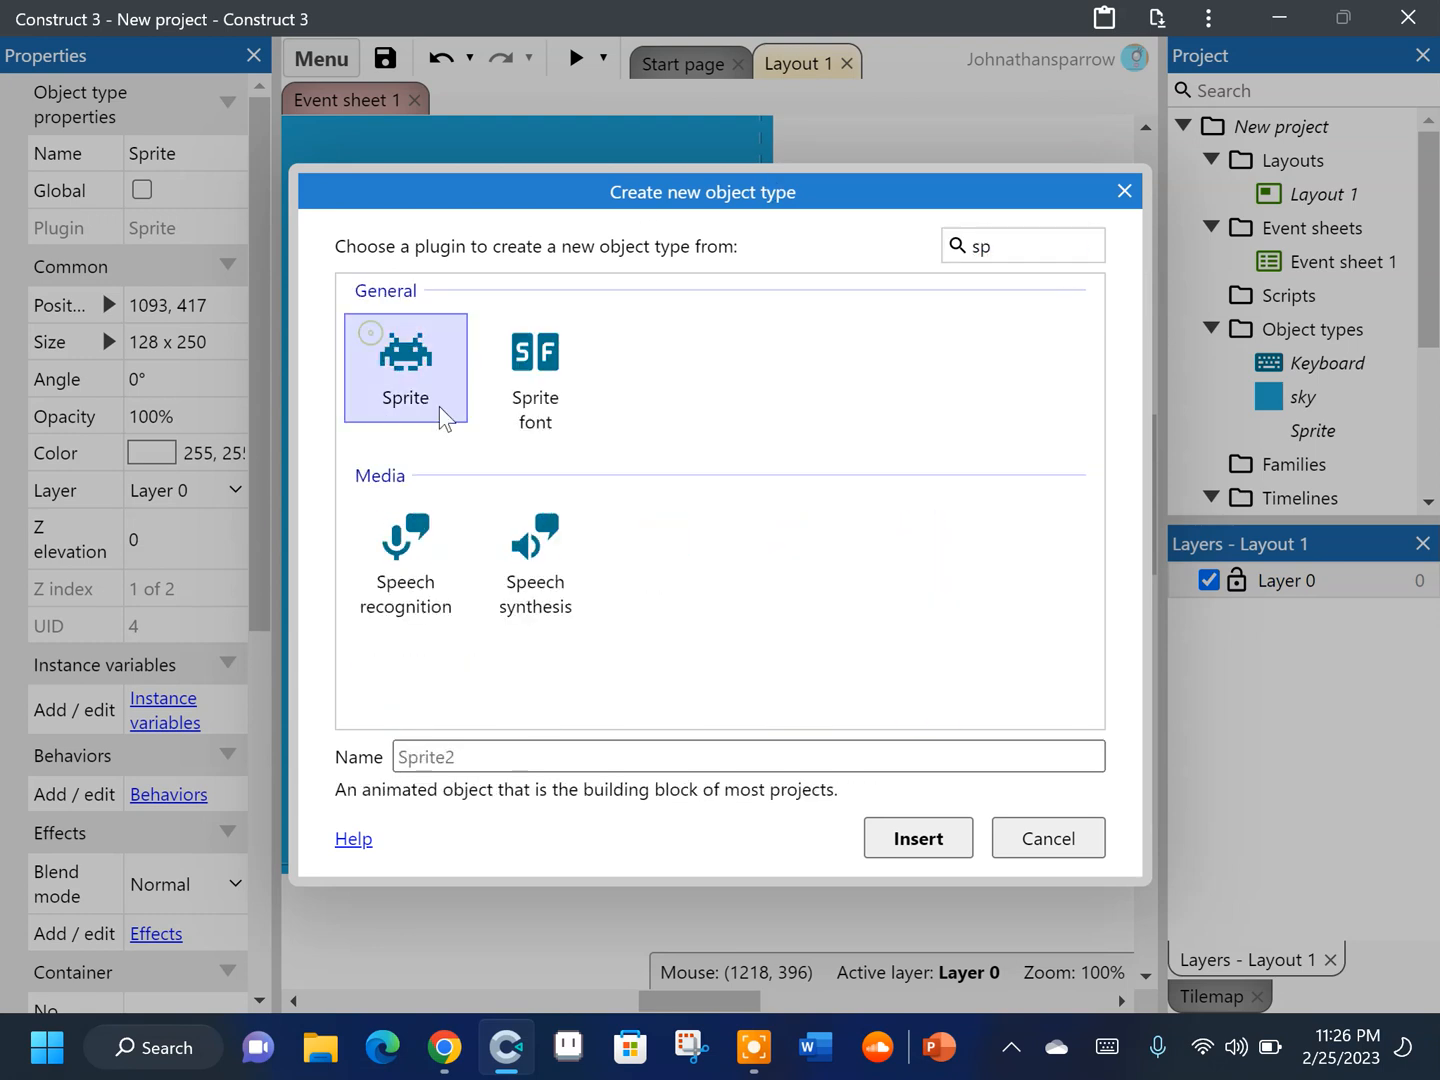
left_click(449, 766)
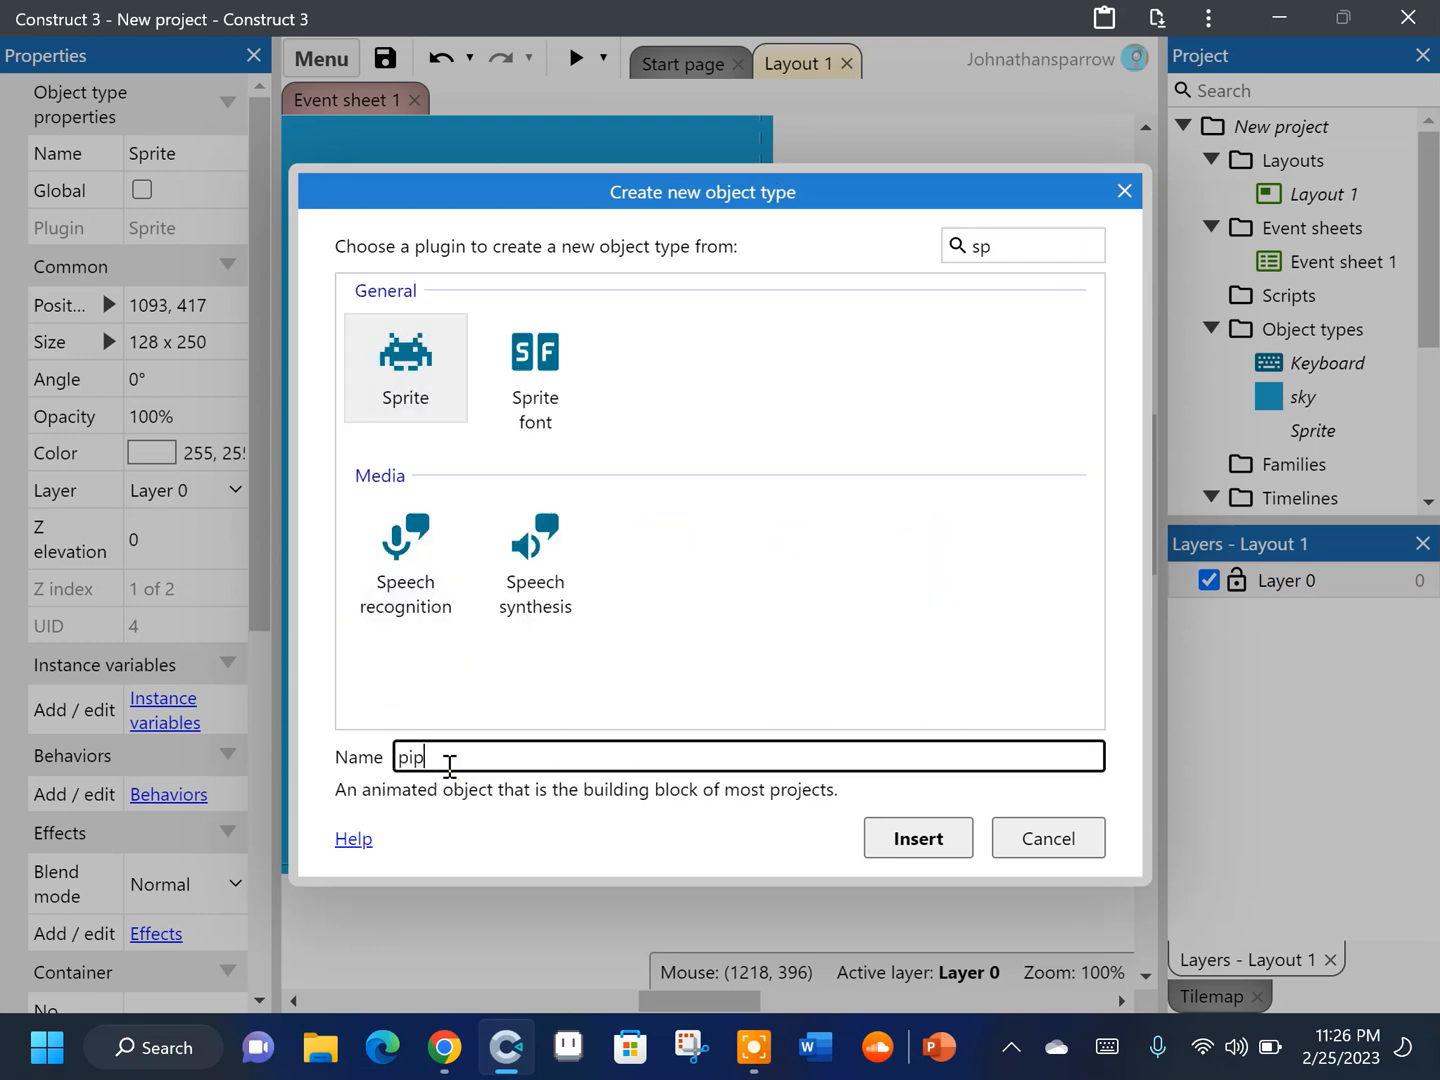
key("Return")
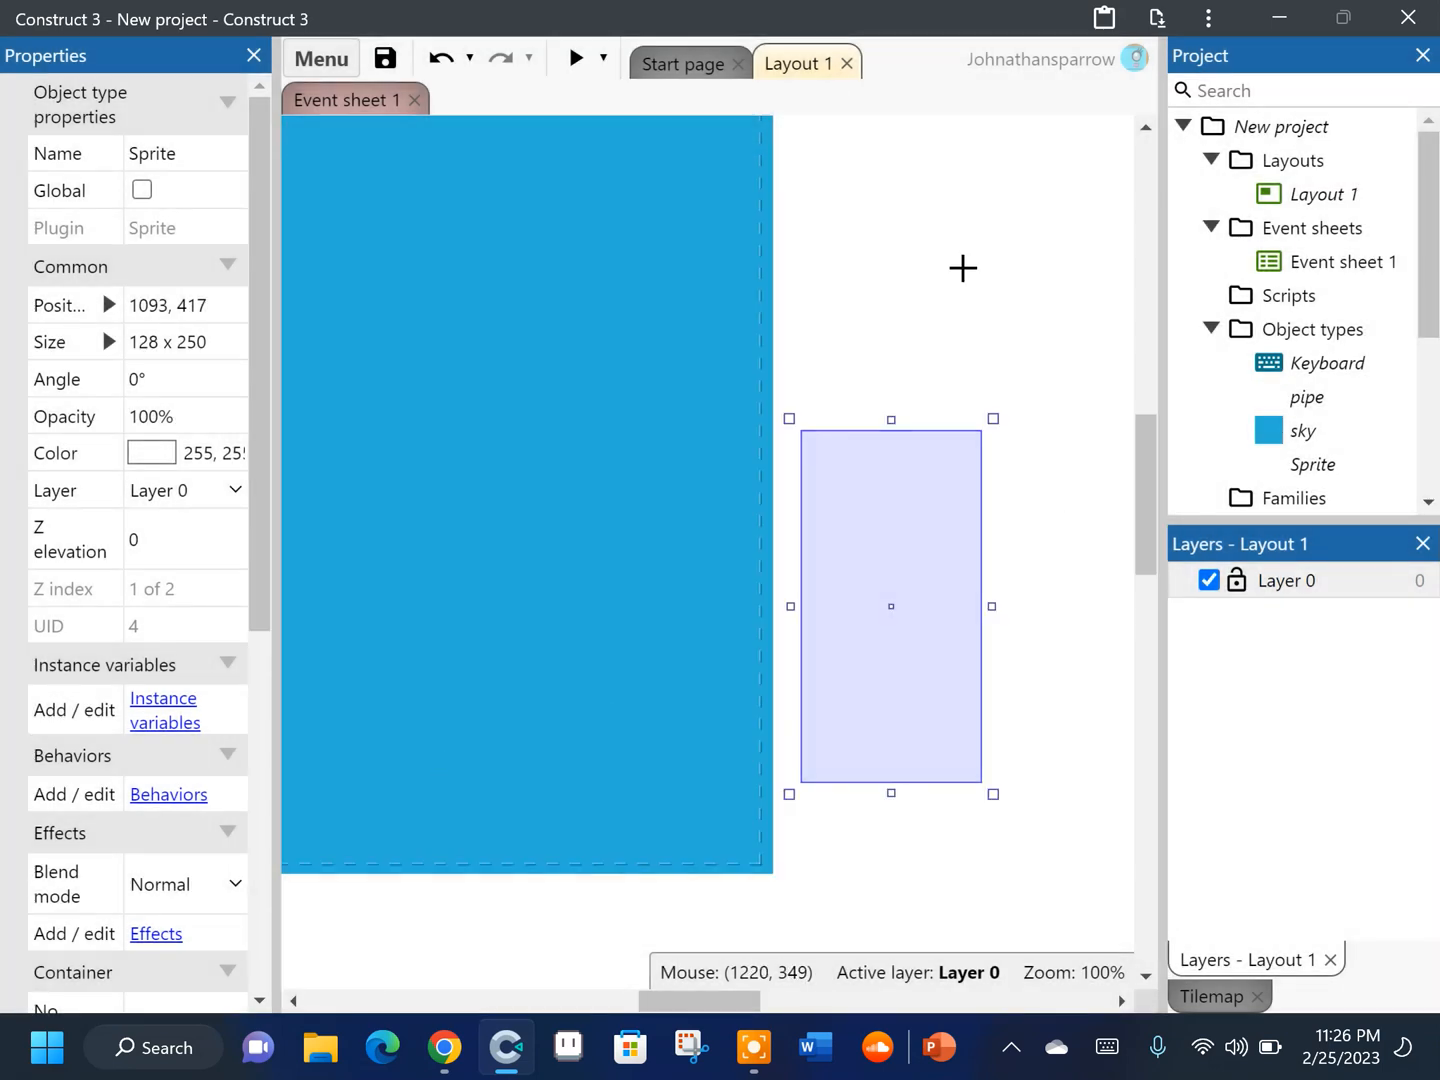
left_click(963, 267)
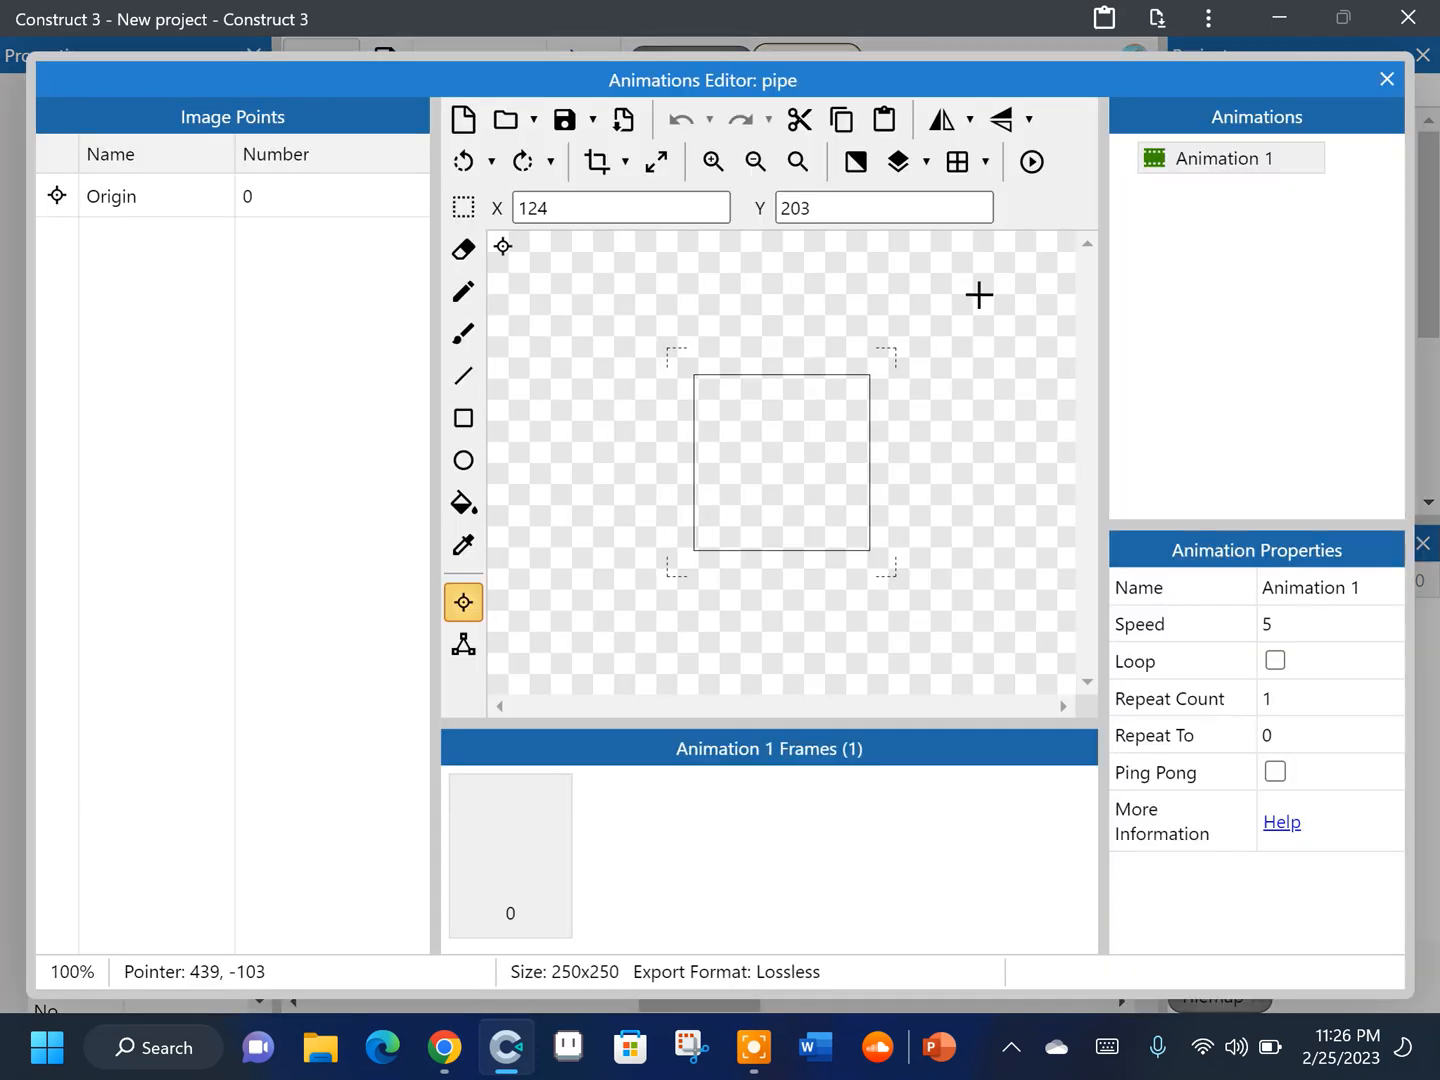
Fill the whole pipe image with purple (RGB 137, 49, 205) and close the animations editor
left_click(464, 503)
left_click_drag(325, 212, 335, 193)
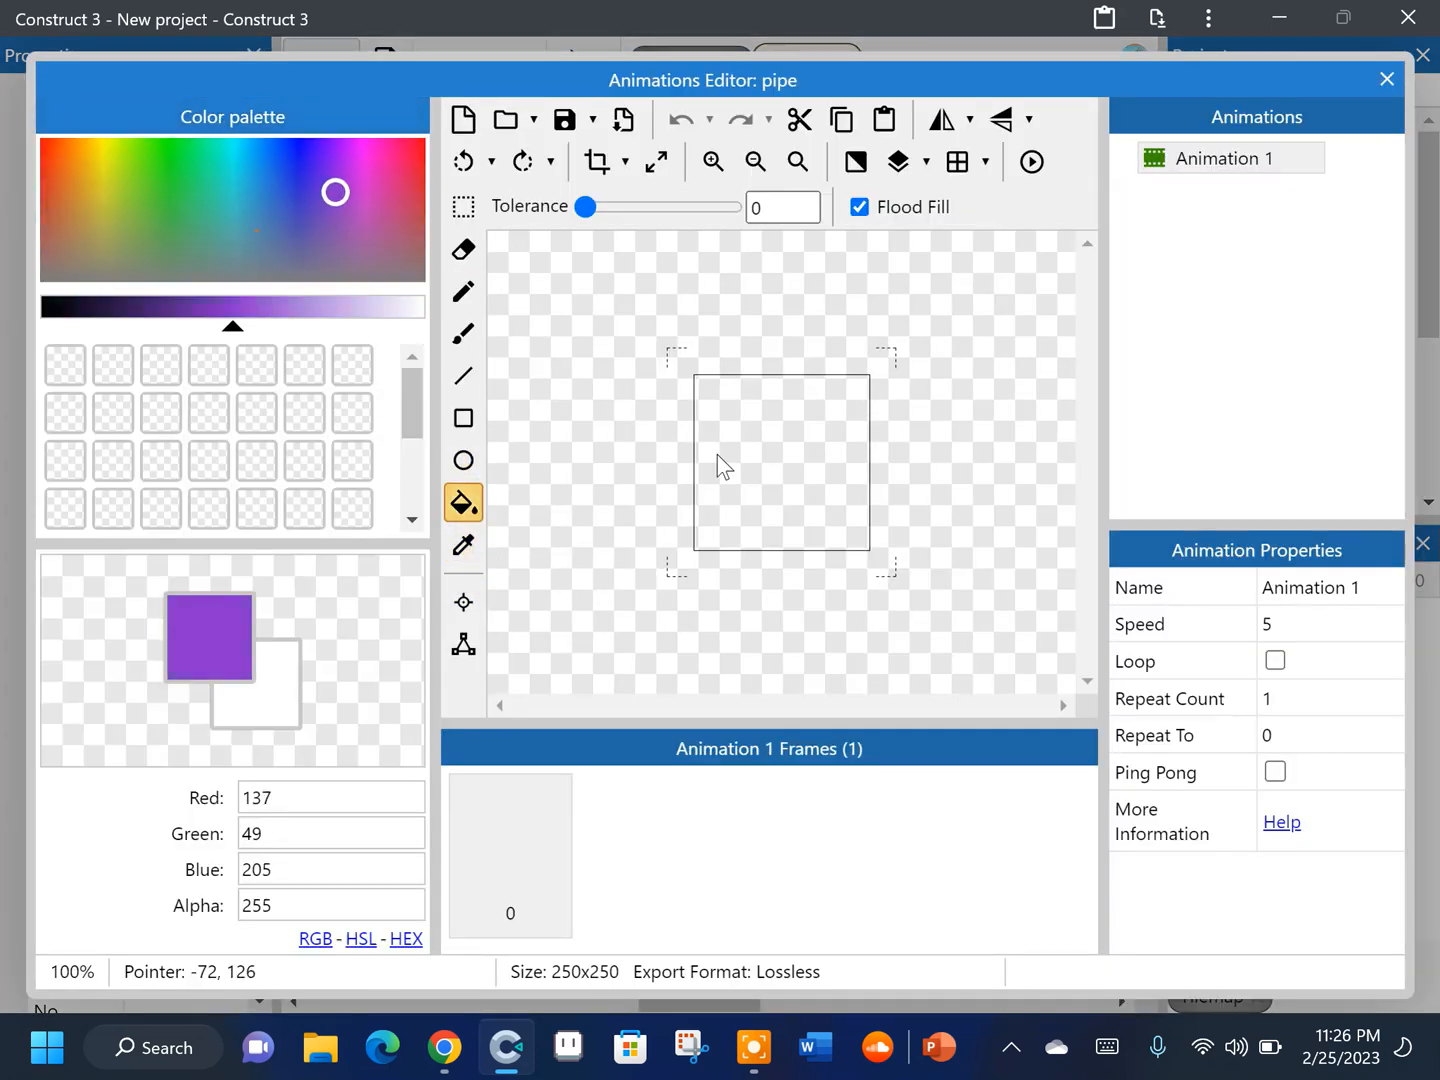
left_click(754, 467)
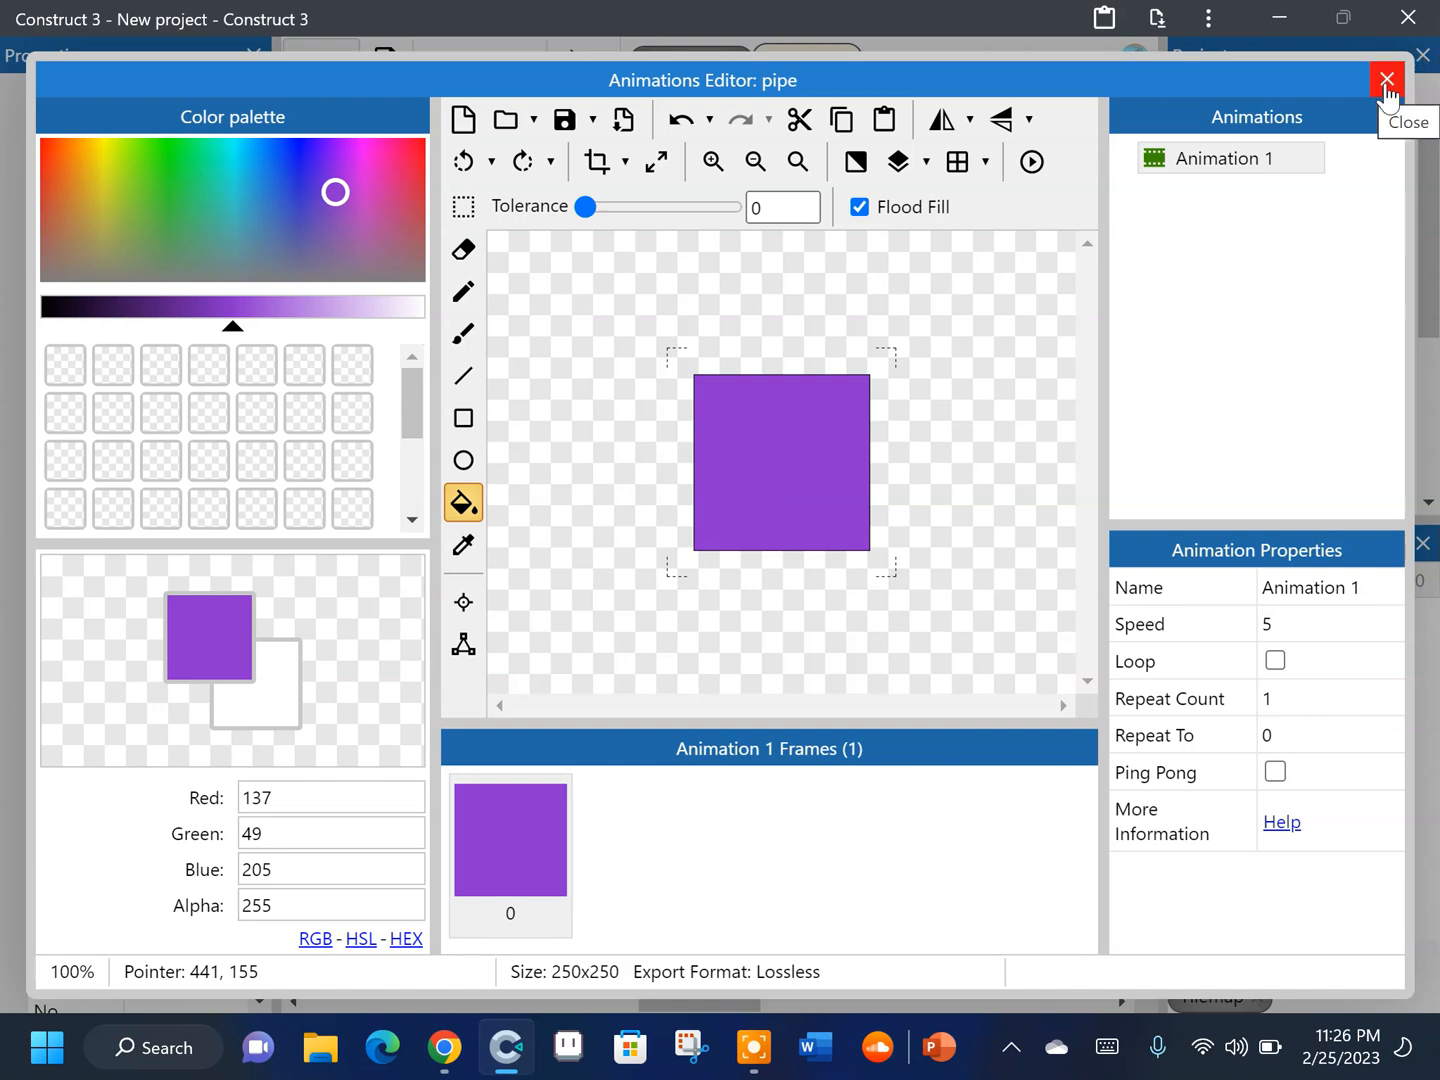
left_click(1386, 80)
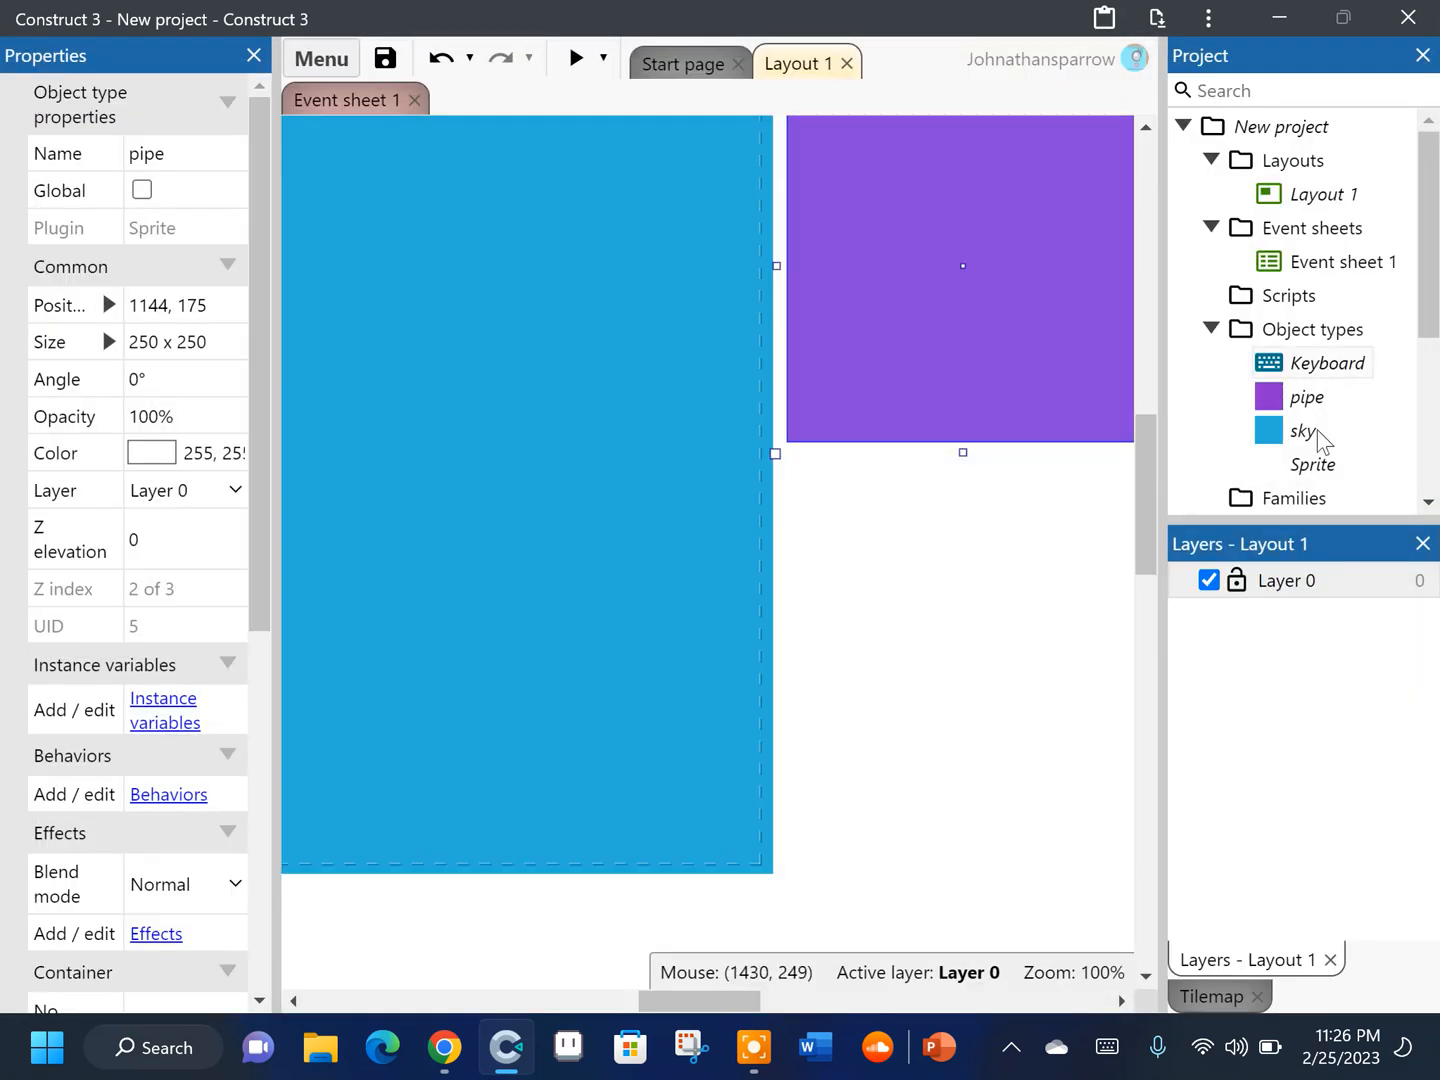
Rename the pipe object type as pipe1 in the project
right_click(1322, 400)
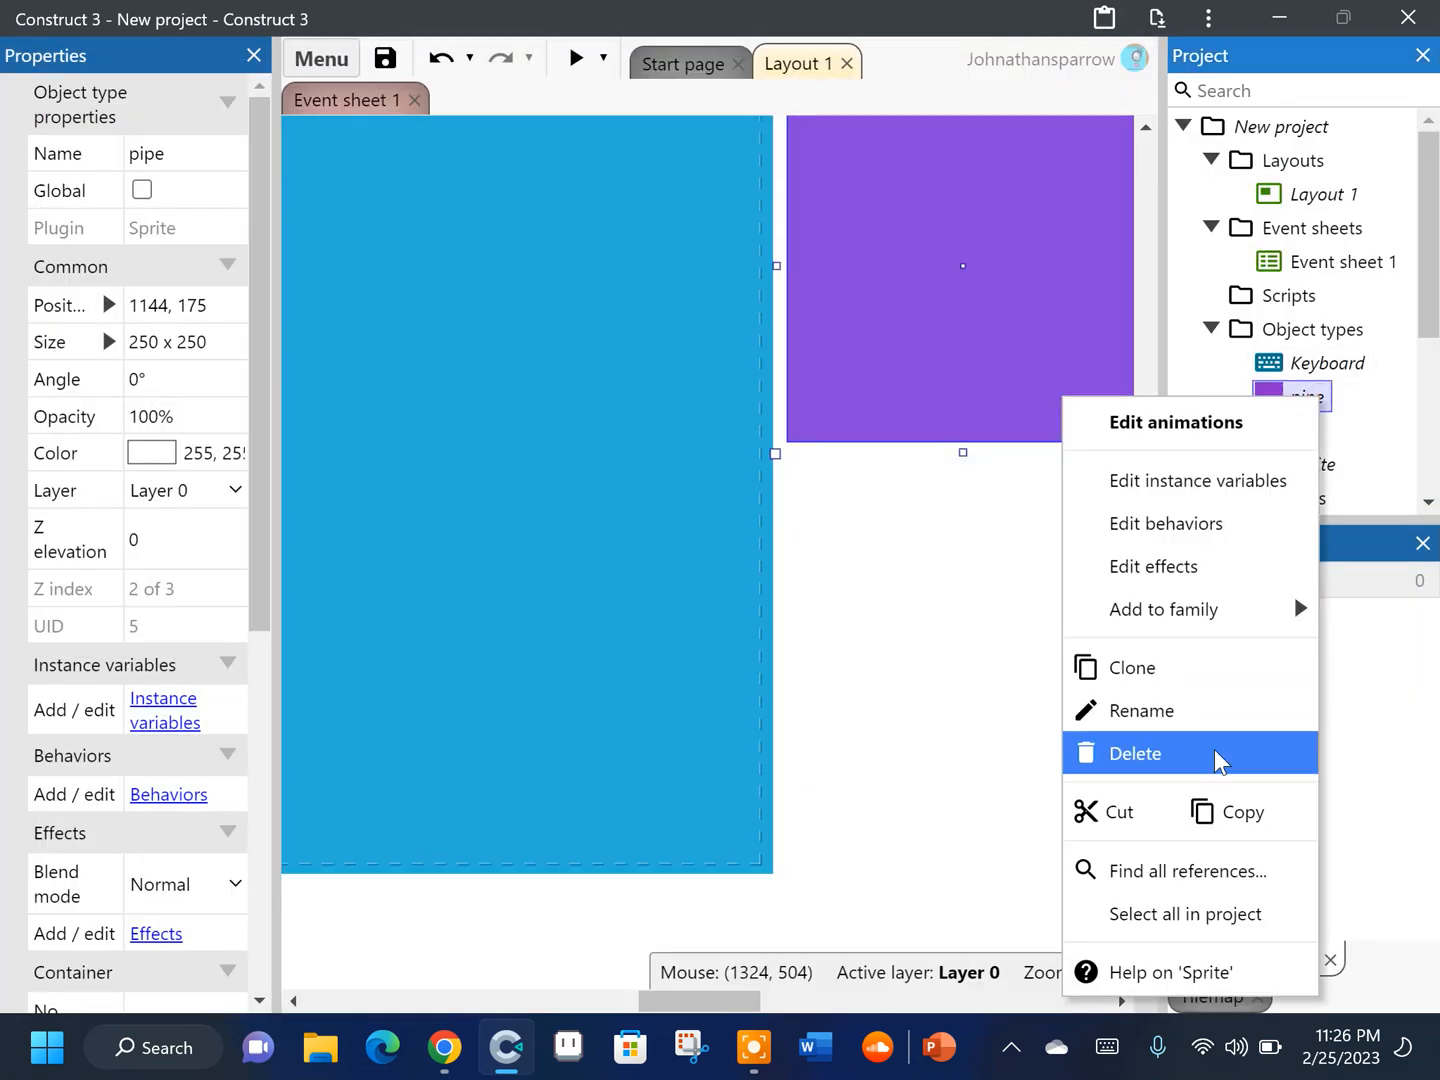
left_click(1185, 710)
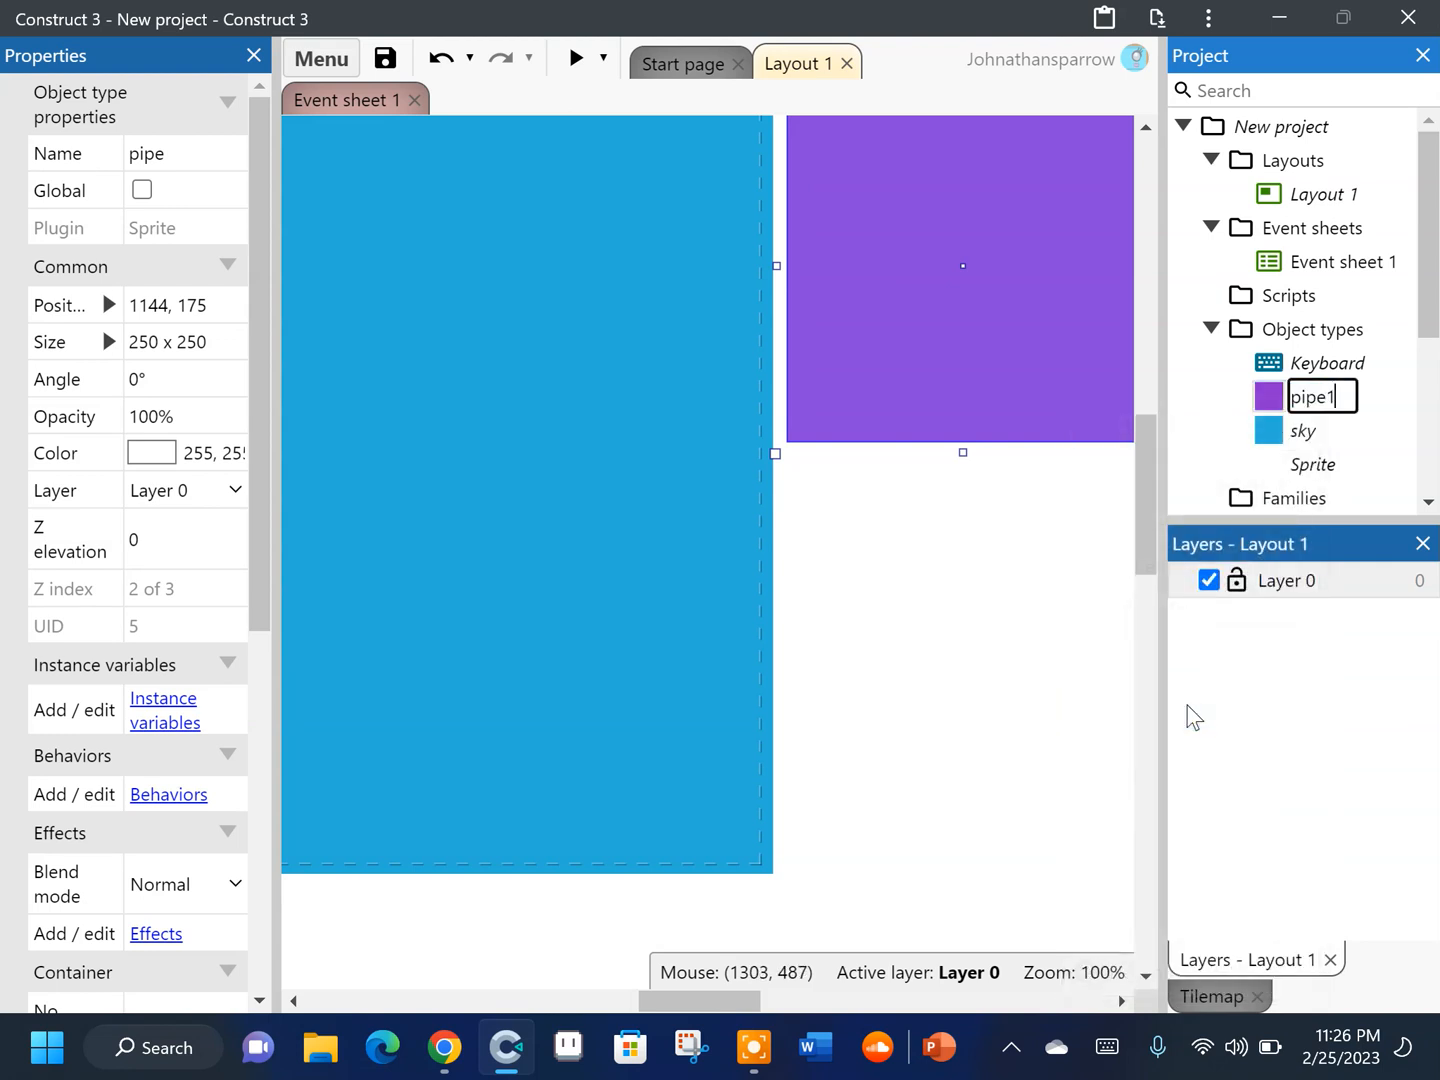
key("Return")
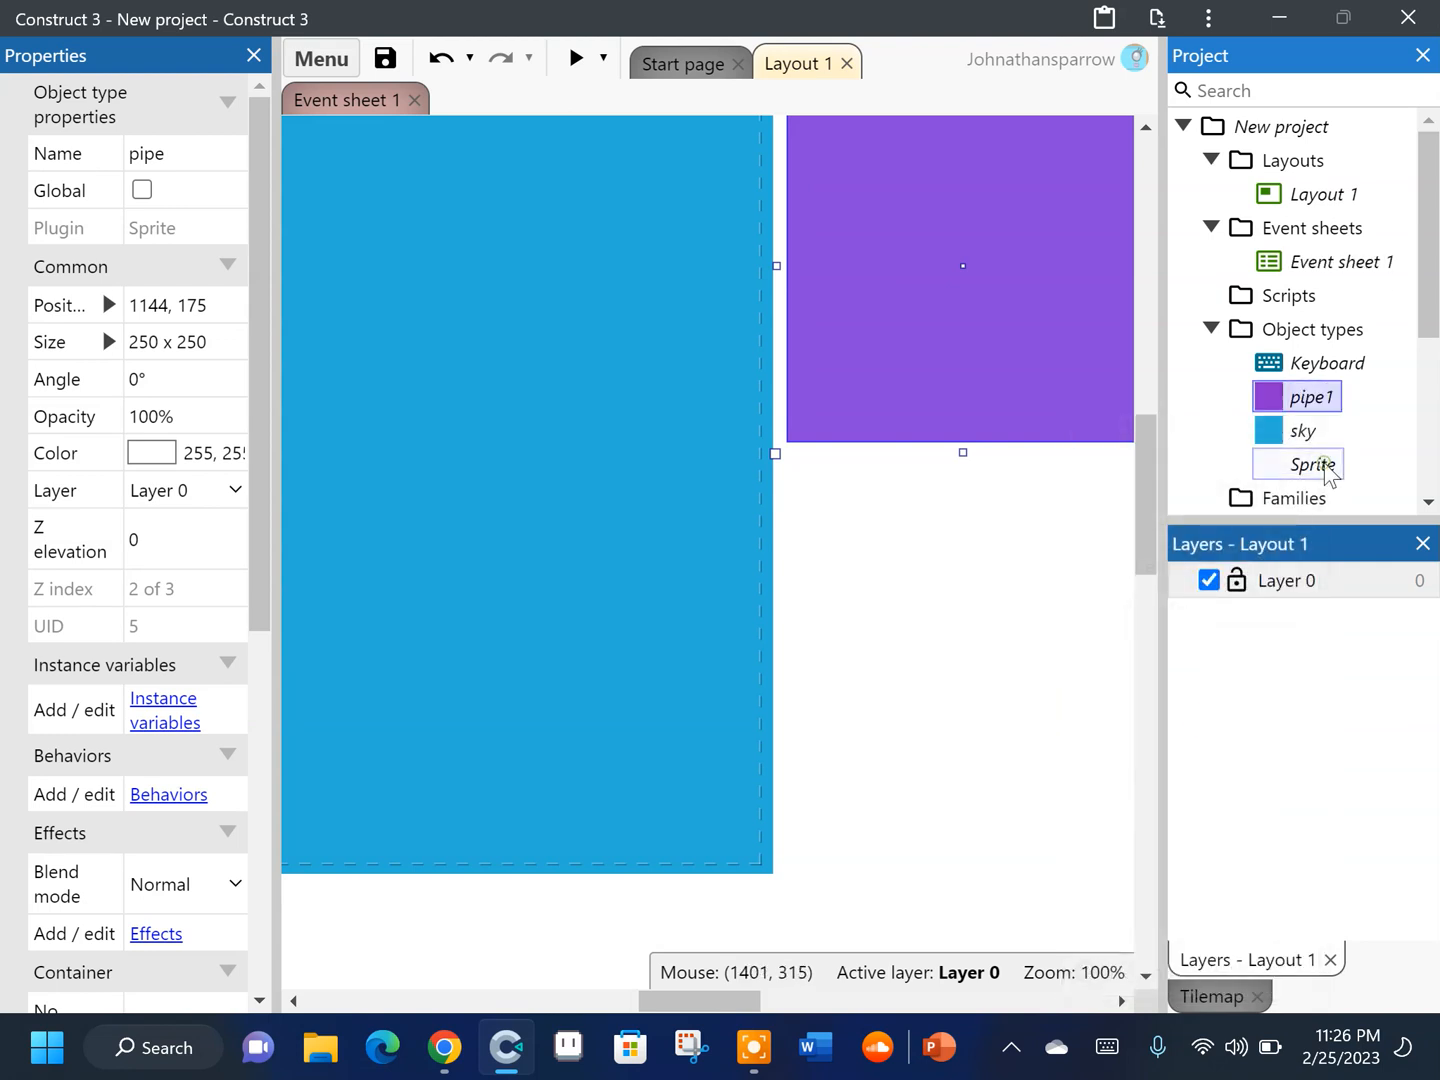
Rename the blank Sprite object type as pipe spawn in the project
right_click(1322, 468)
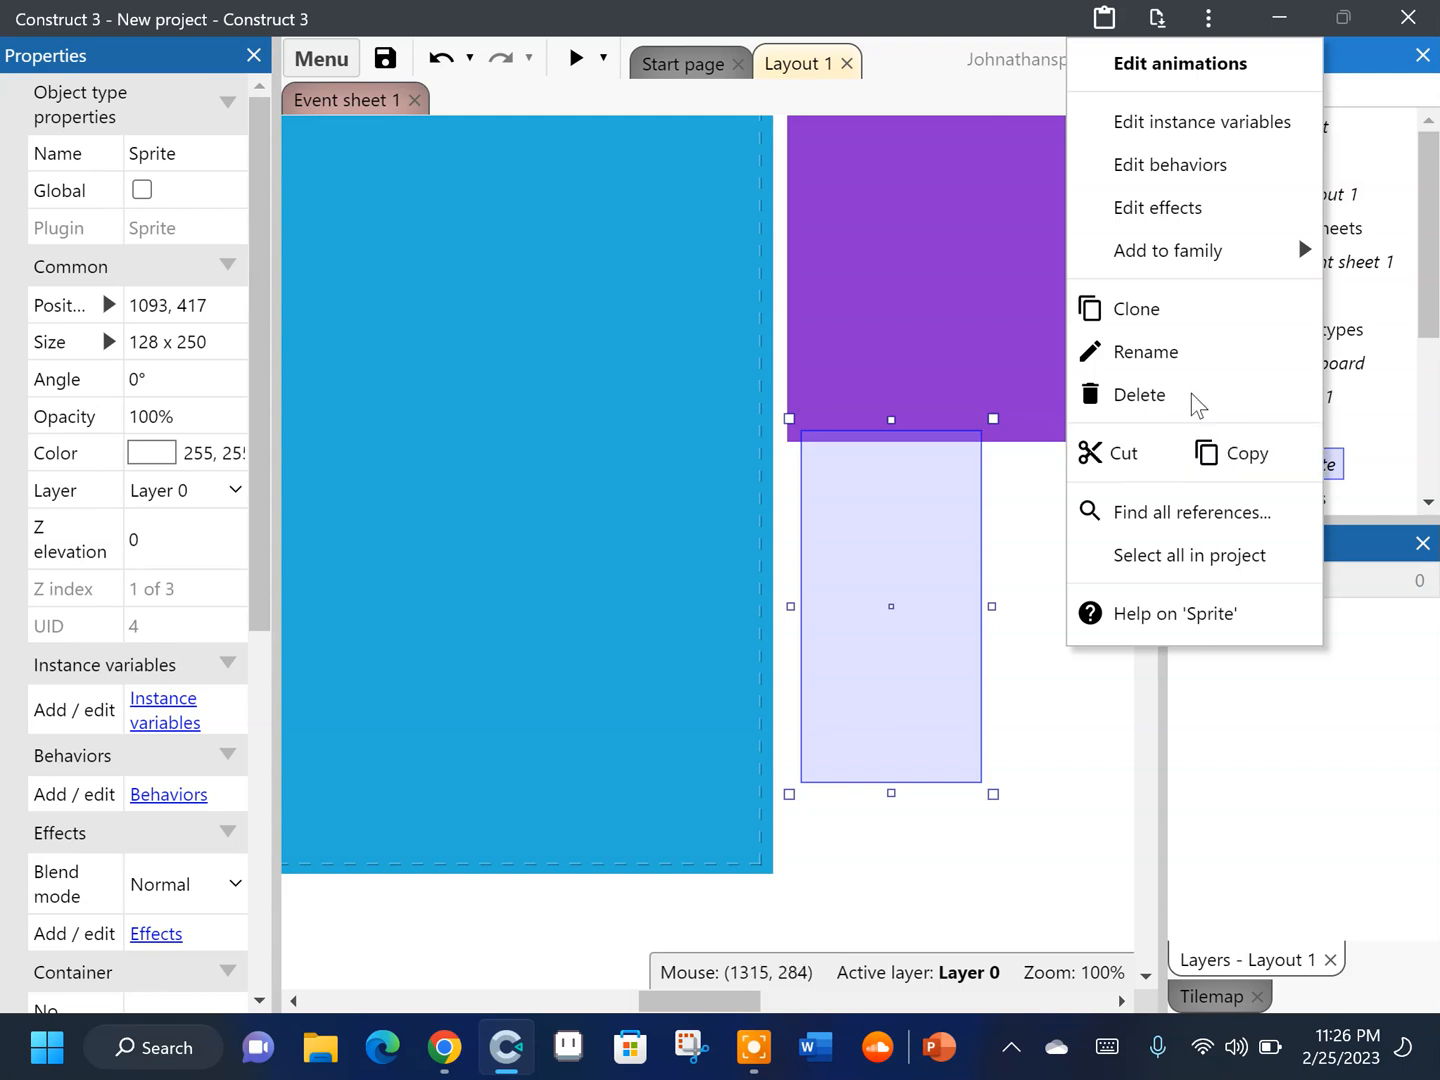
left_click(1170, 352)
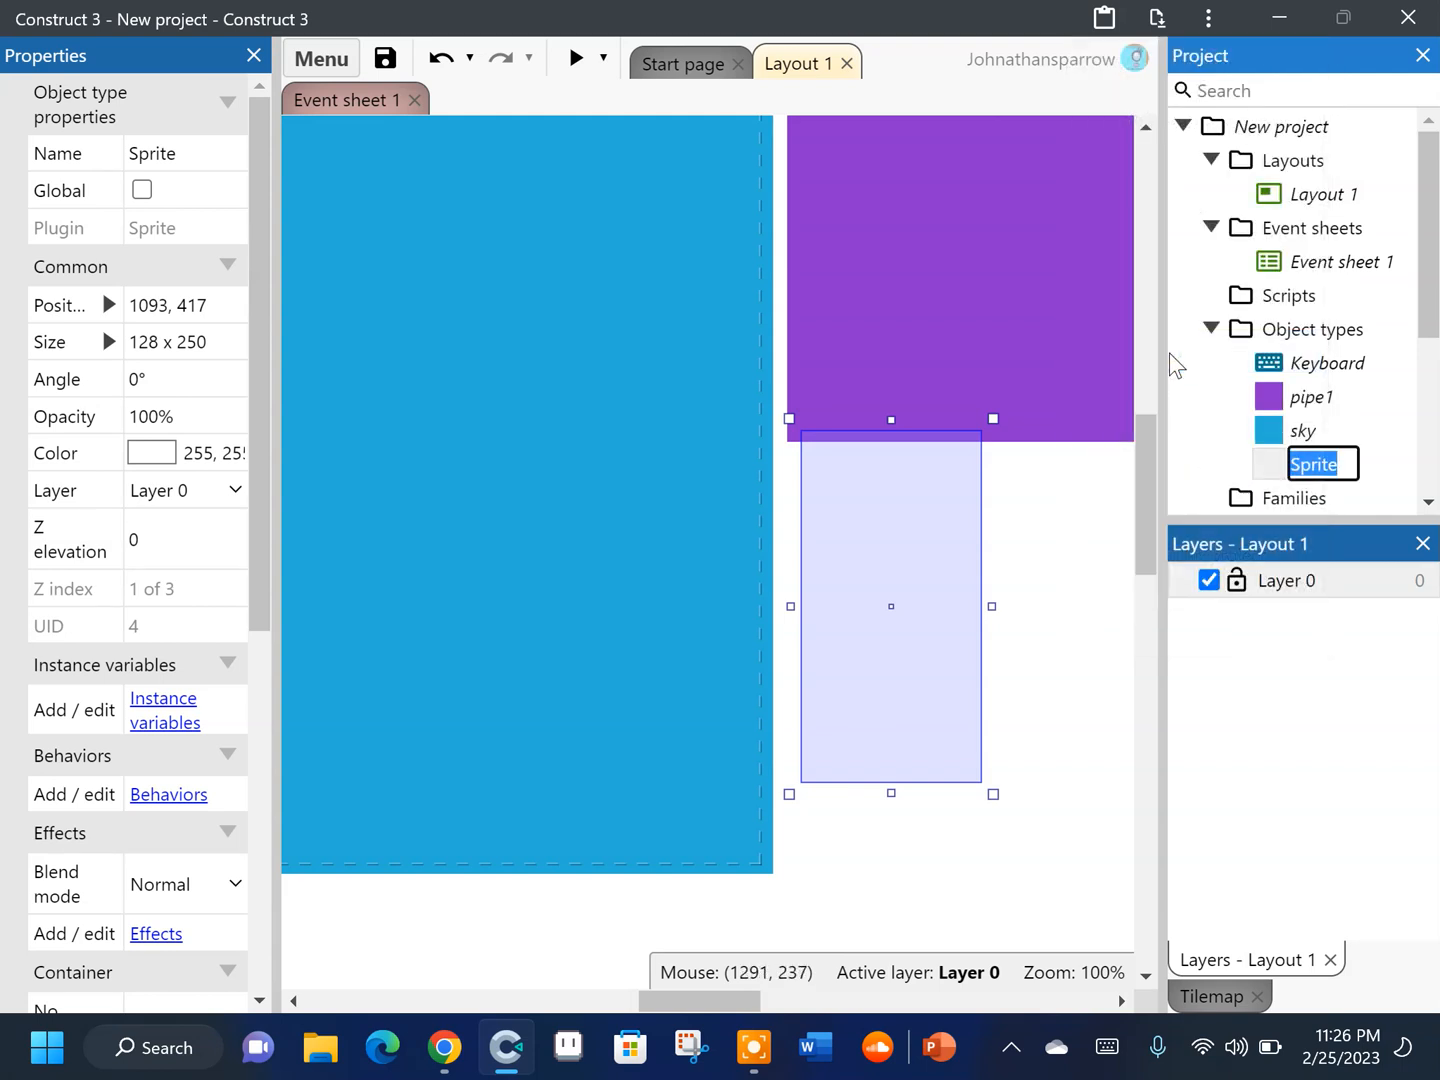
type("oipp")
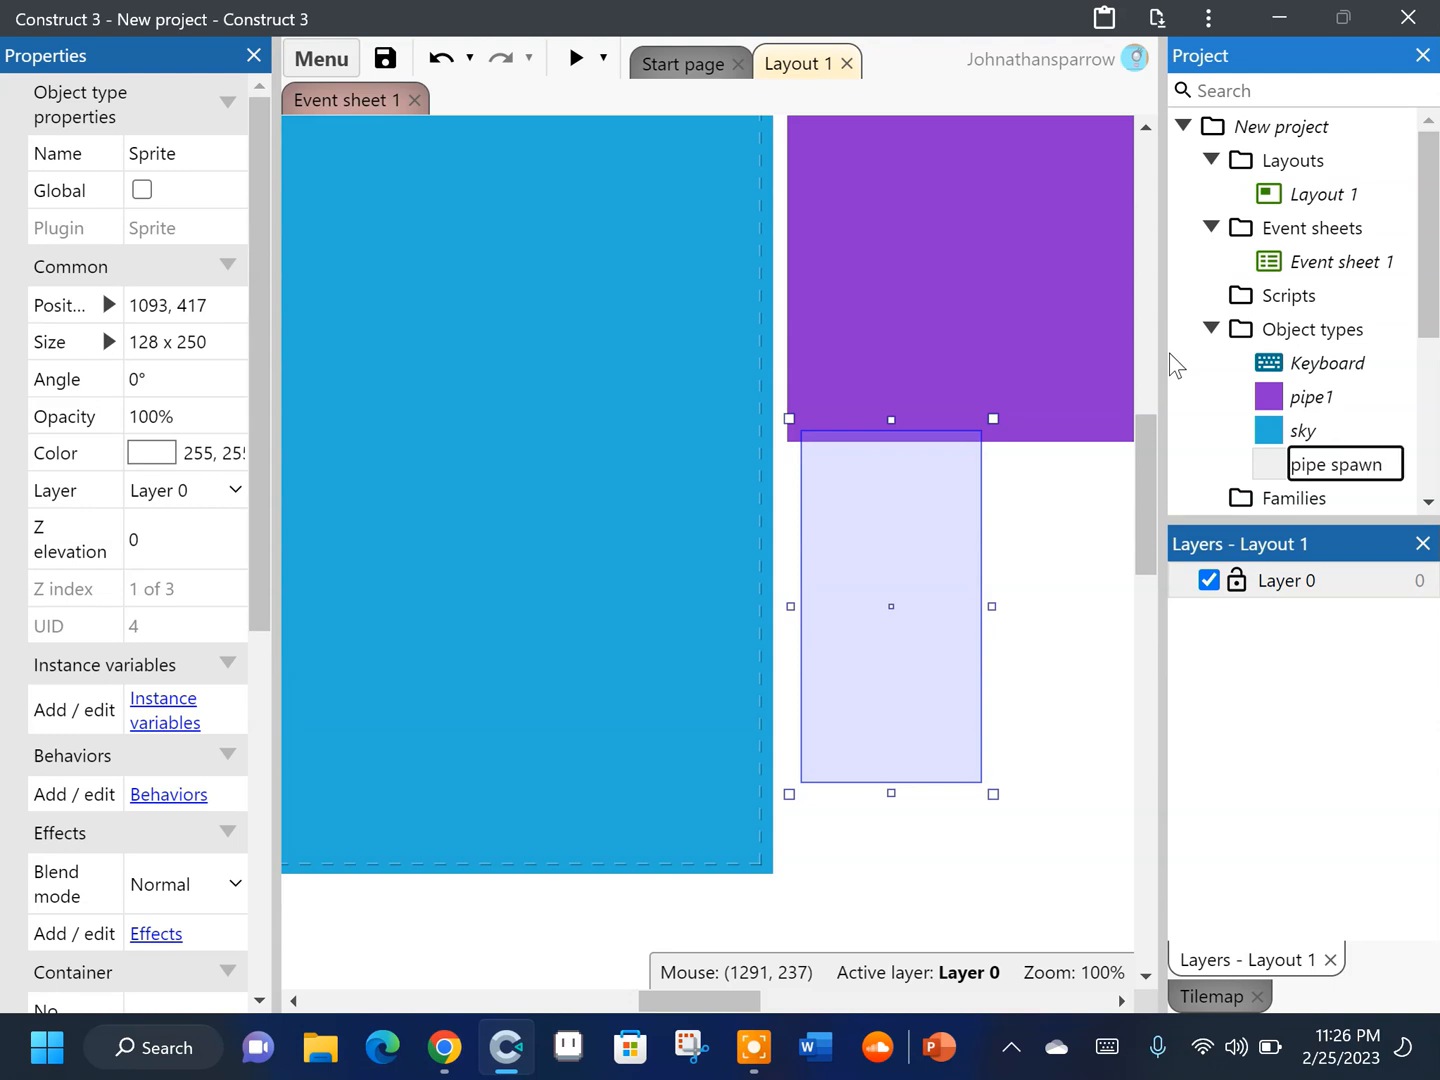
key("Return")
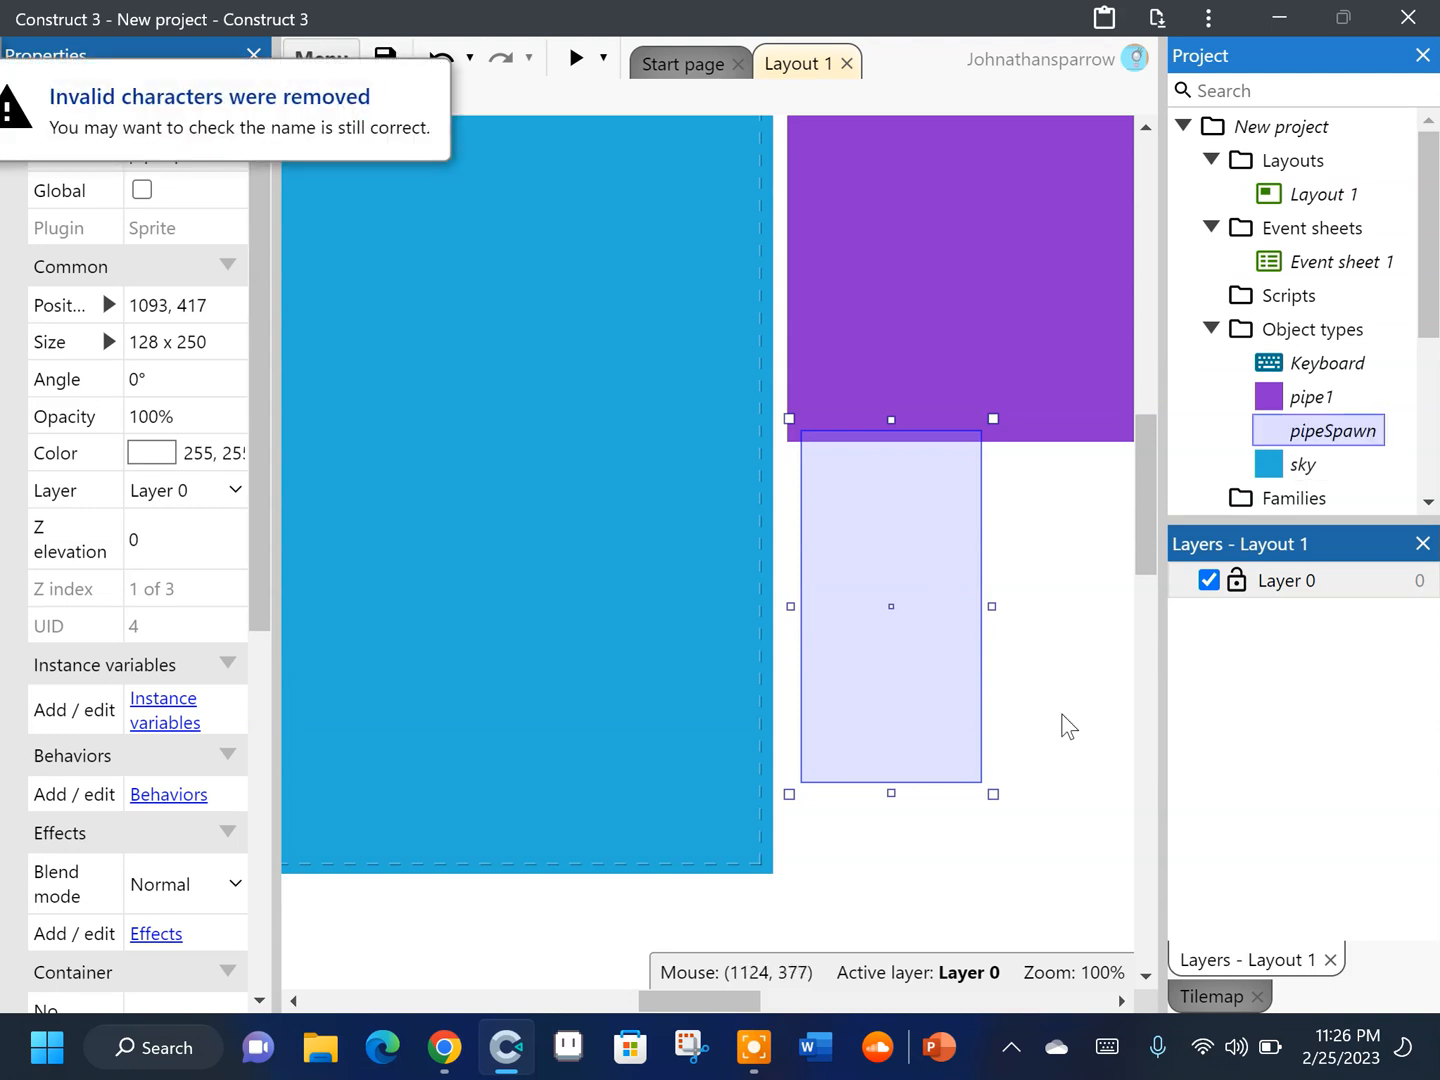
Open pipe1's animation image and move its origin to the middle of the upper edge, at about 131, 2
left_click(1008, 240)
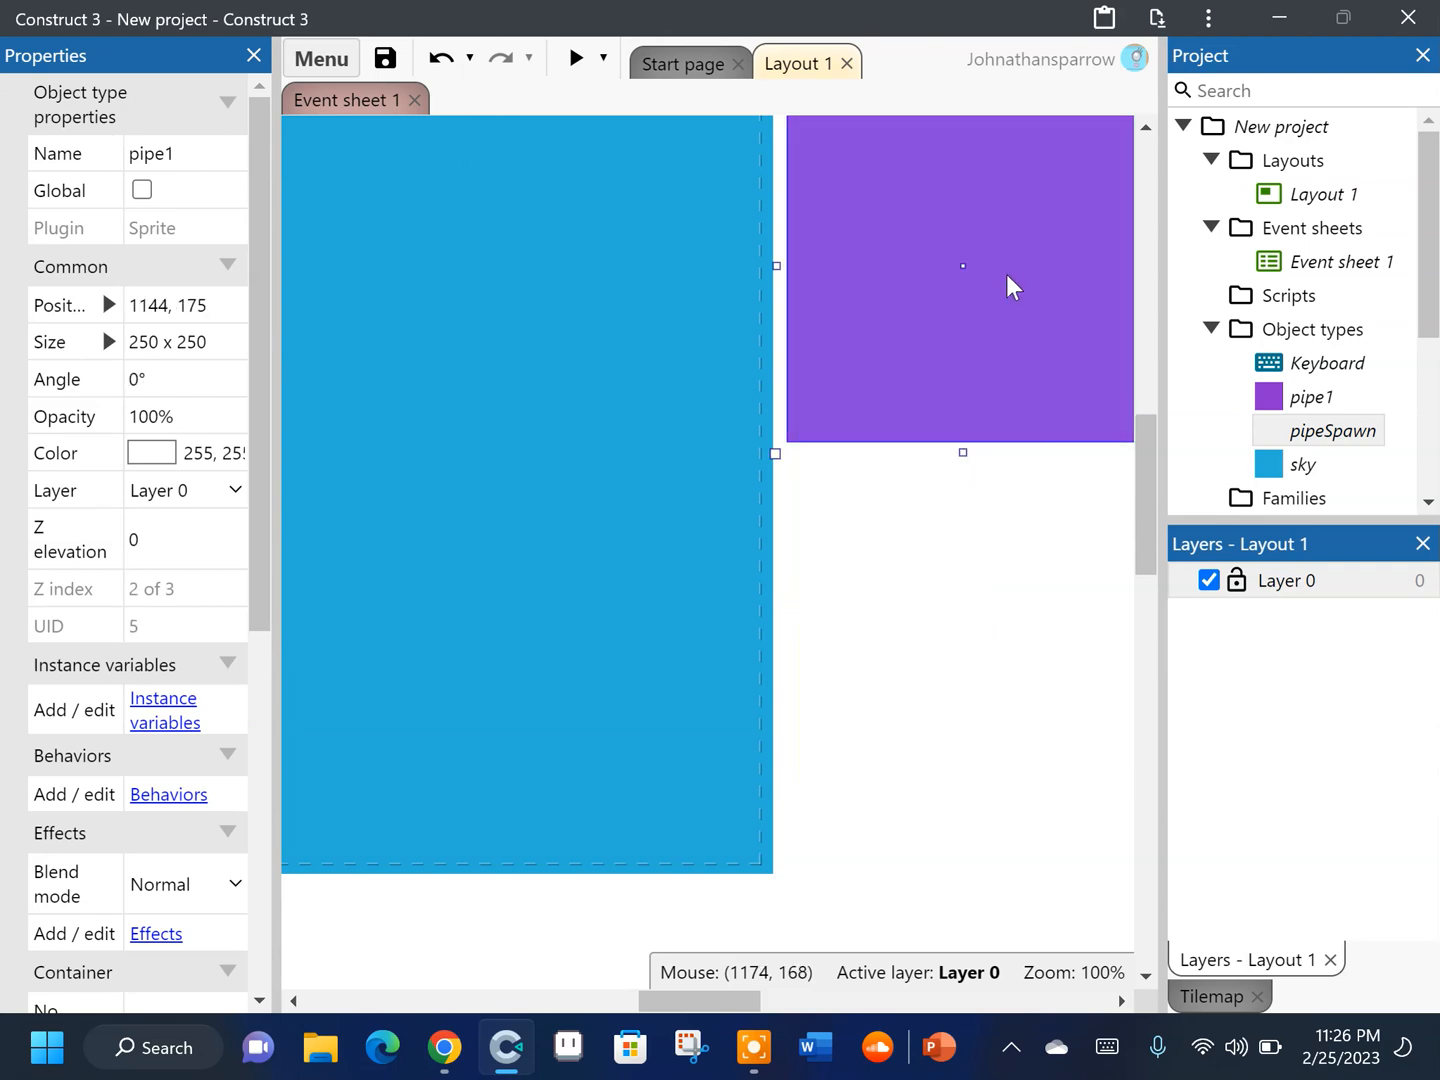
double_click(1000, 280)
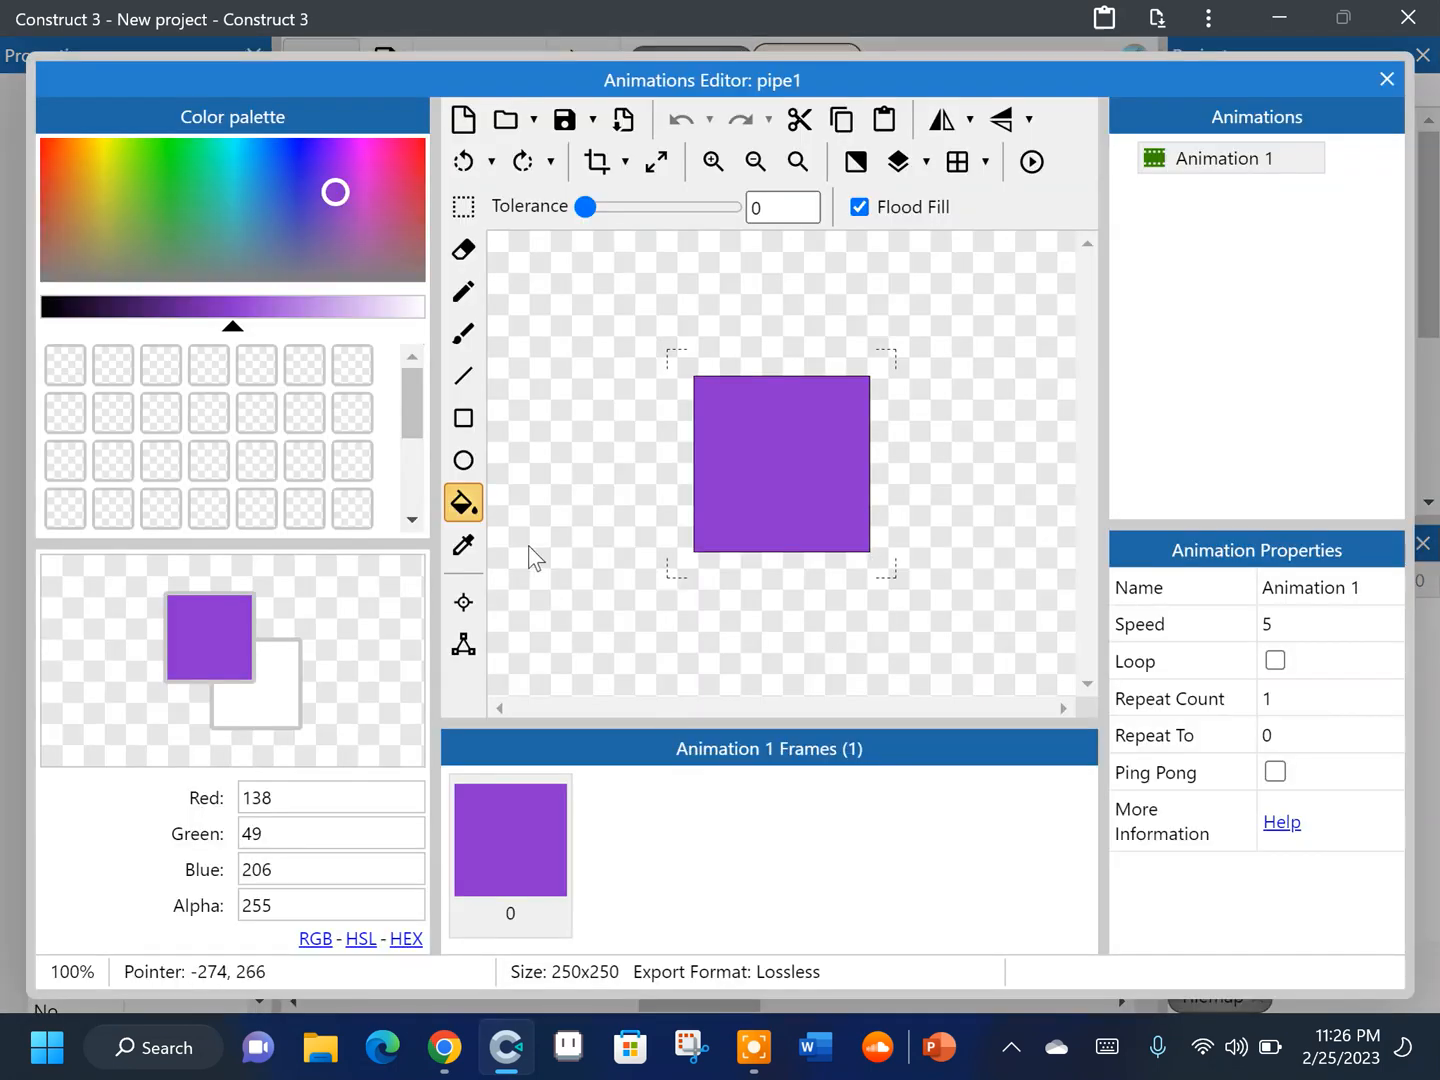
left_click(463, 604)
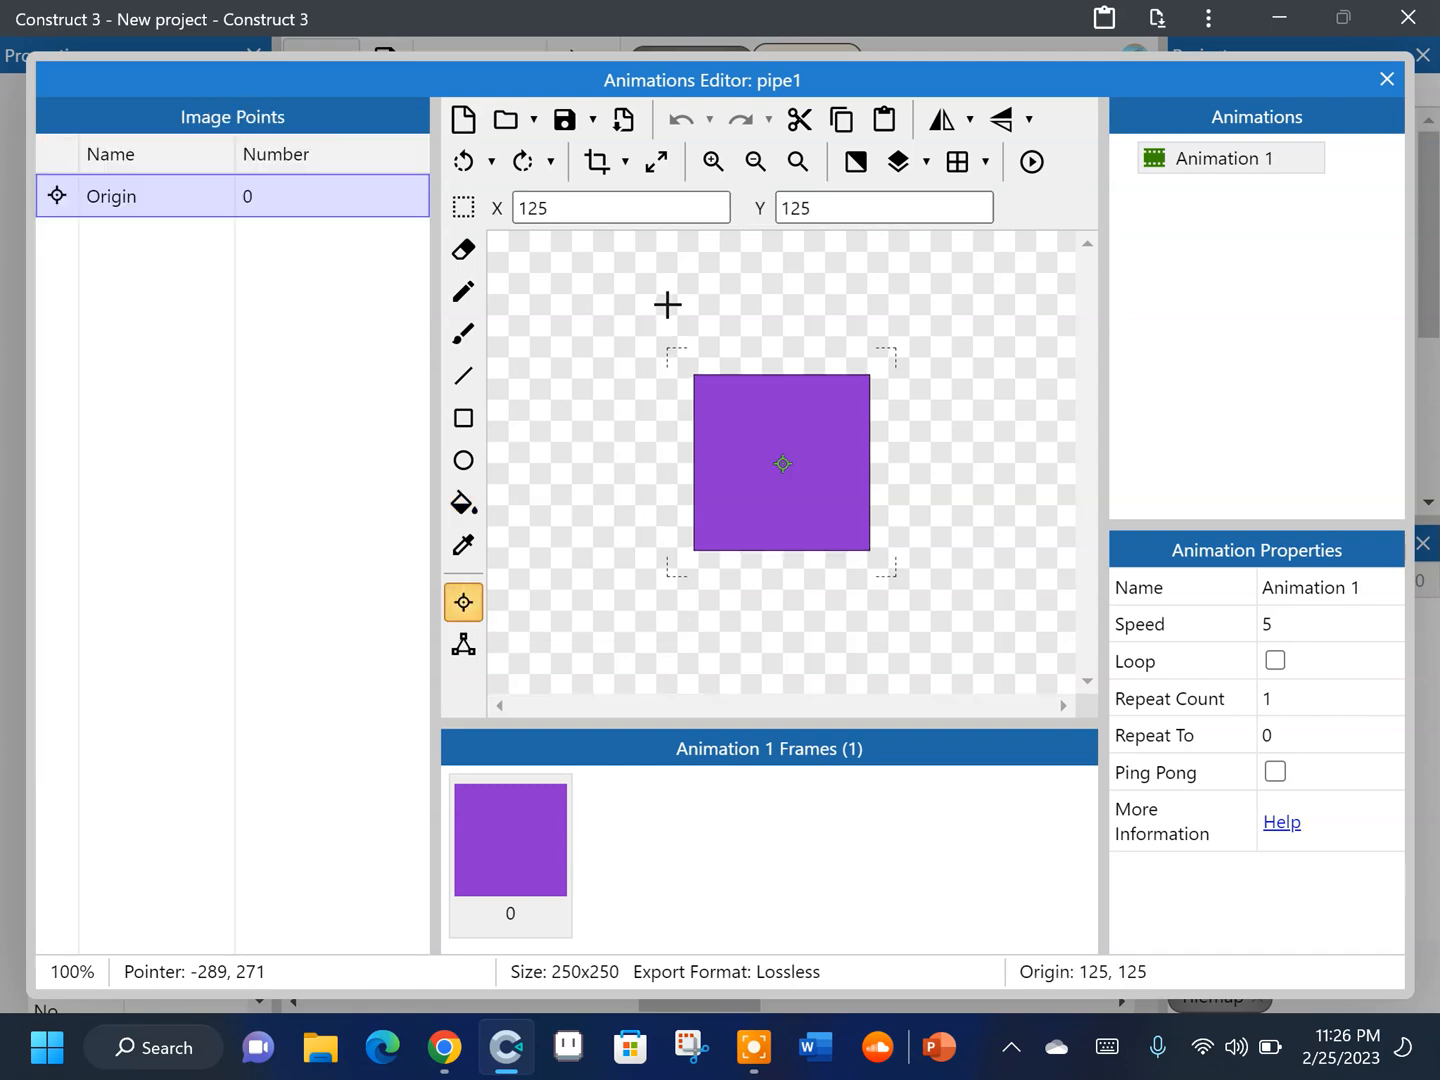
left_click(787, 376)
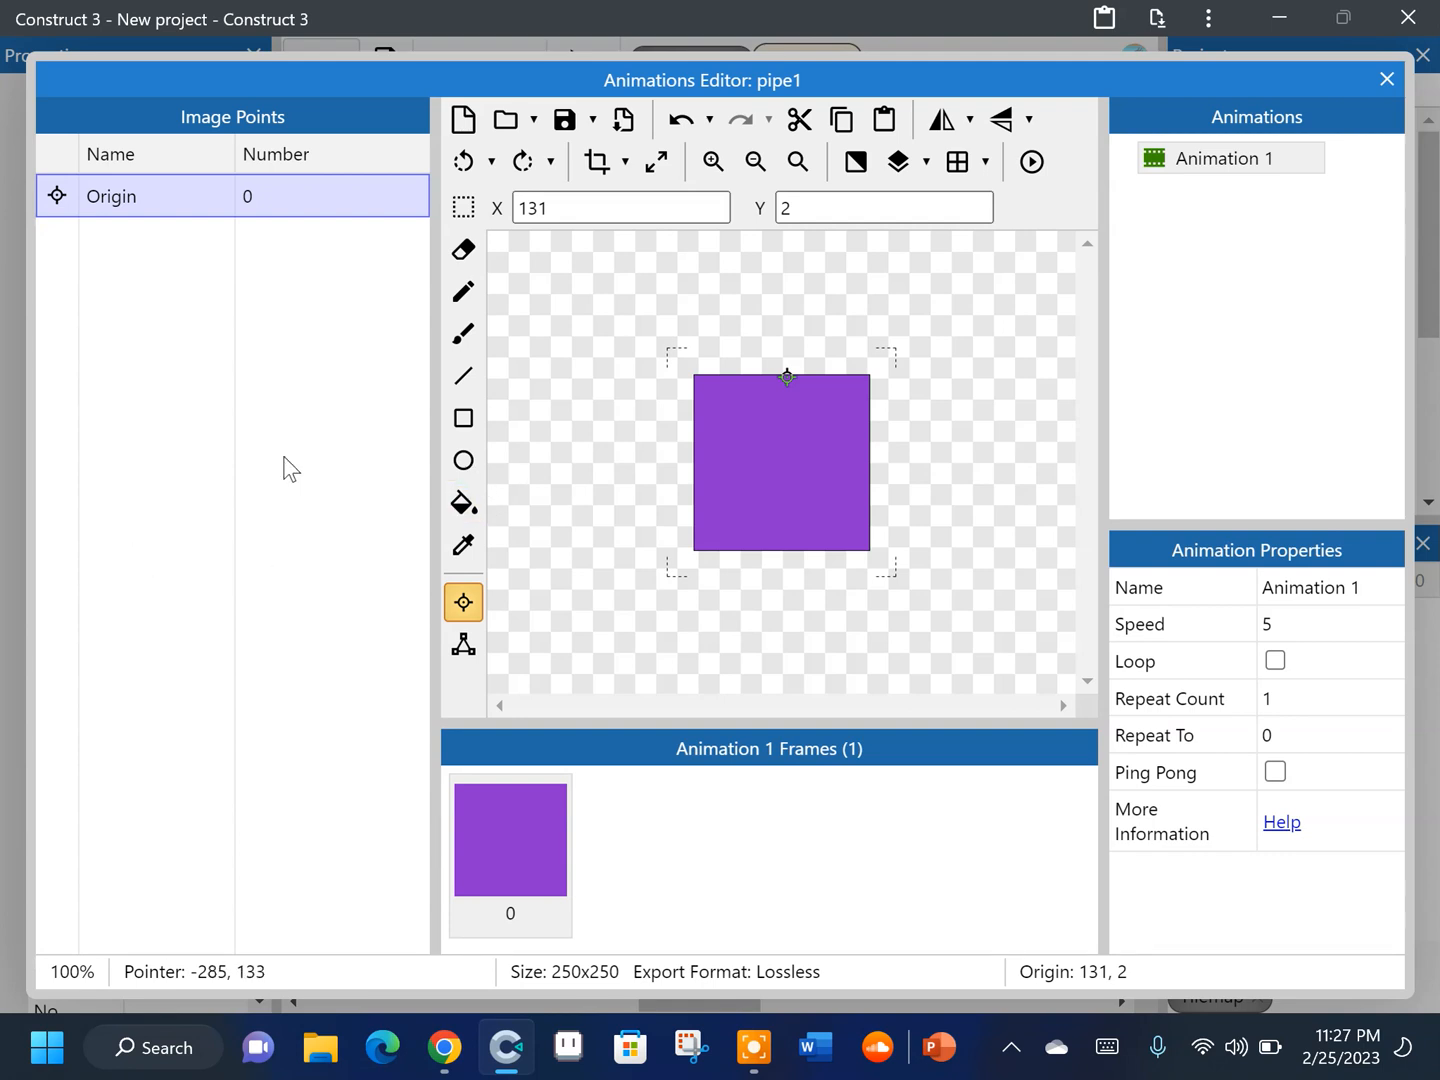
Add an image point to pipe1 and place it just above the purple square at about 131, -73
right_click(283, 460)
left_click(346, 491)
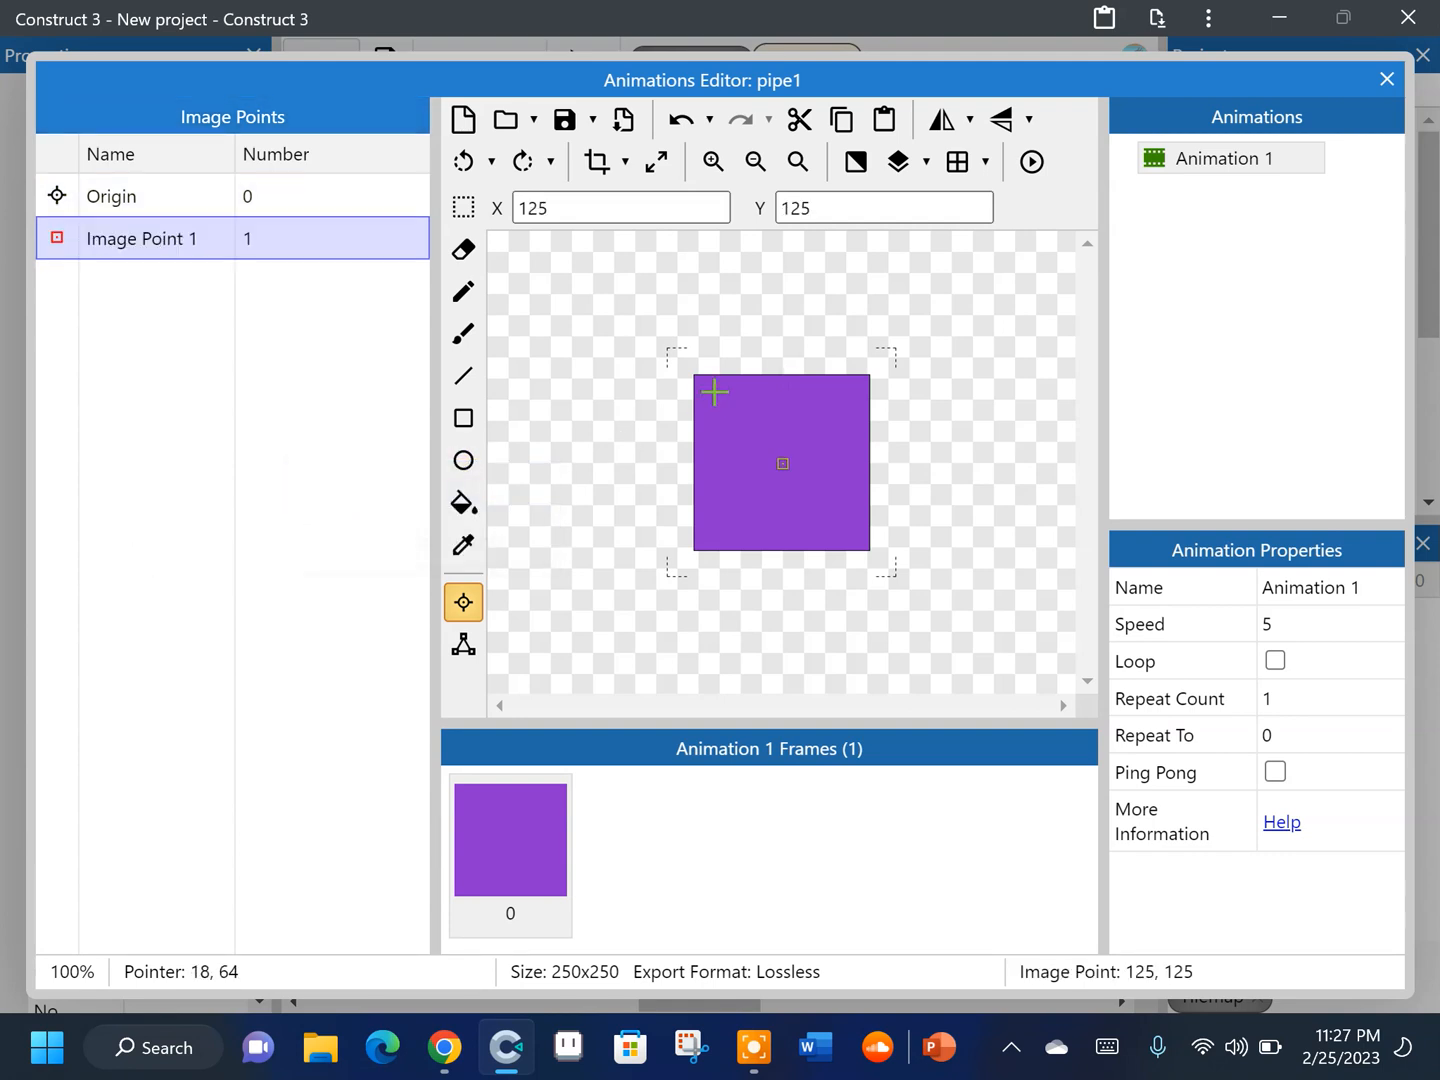
left_click(787, 324)
Add a second image point to pipe1, place it higher at about 127, -227, and close the animations editor
right_click(284, 599)
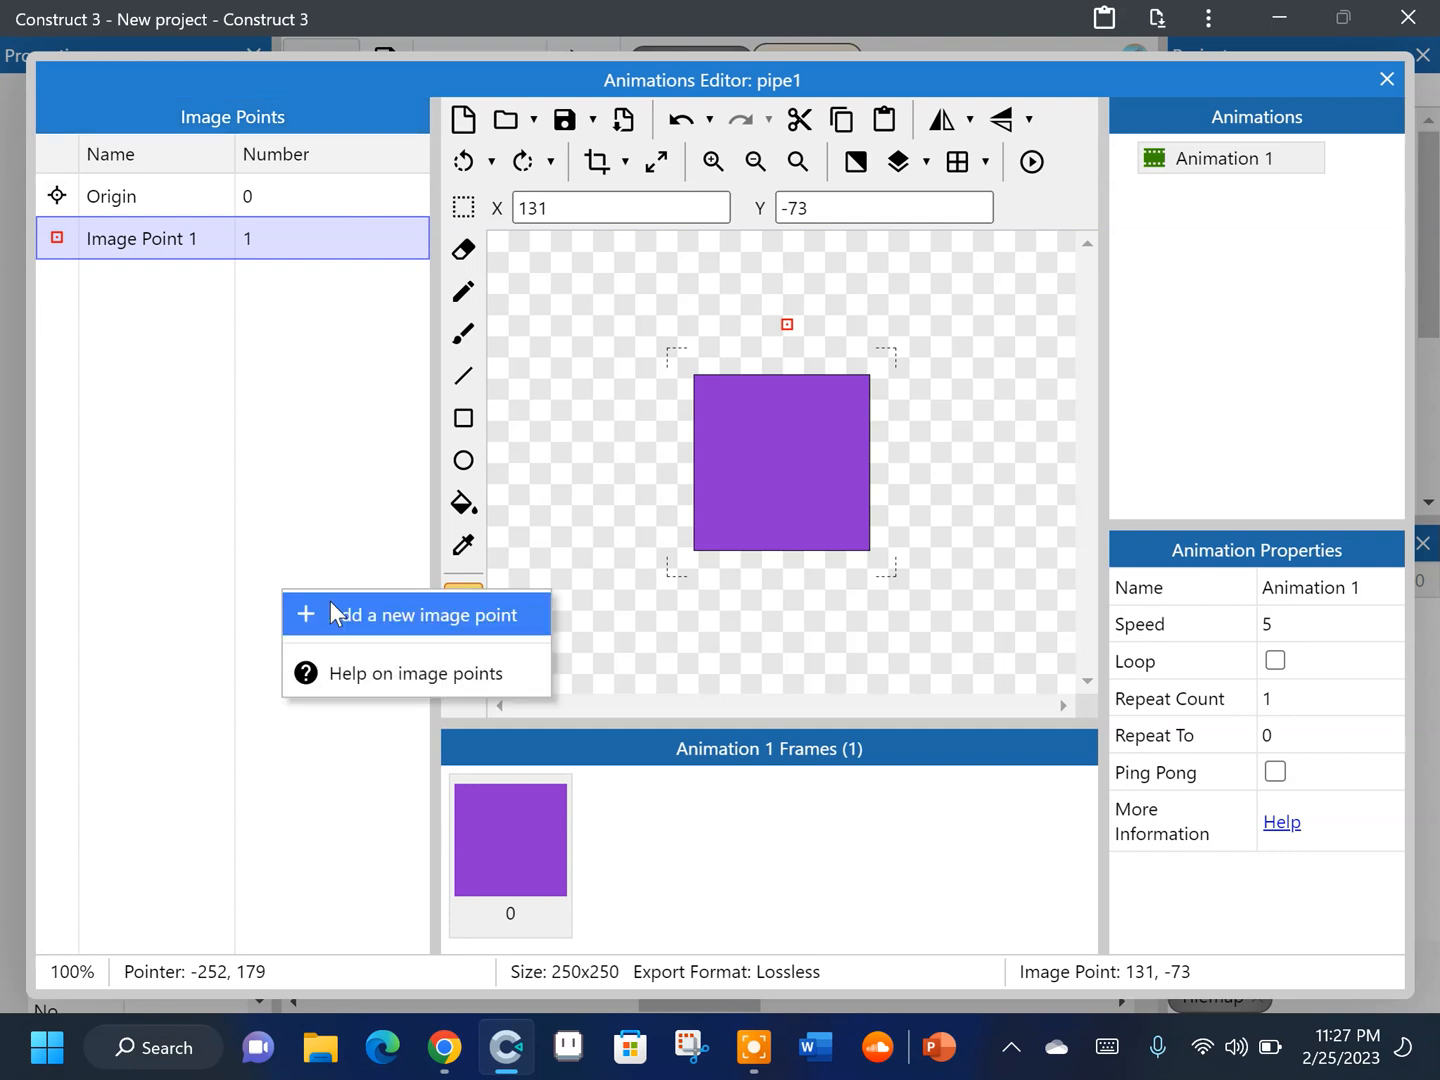
left_click(329, 612)
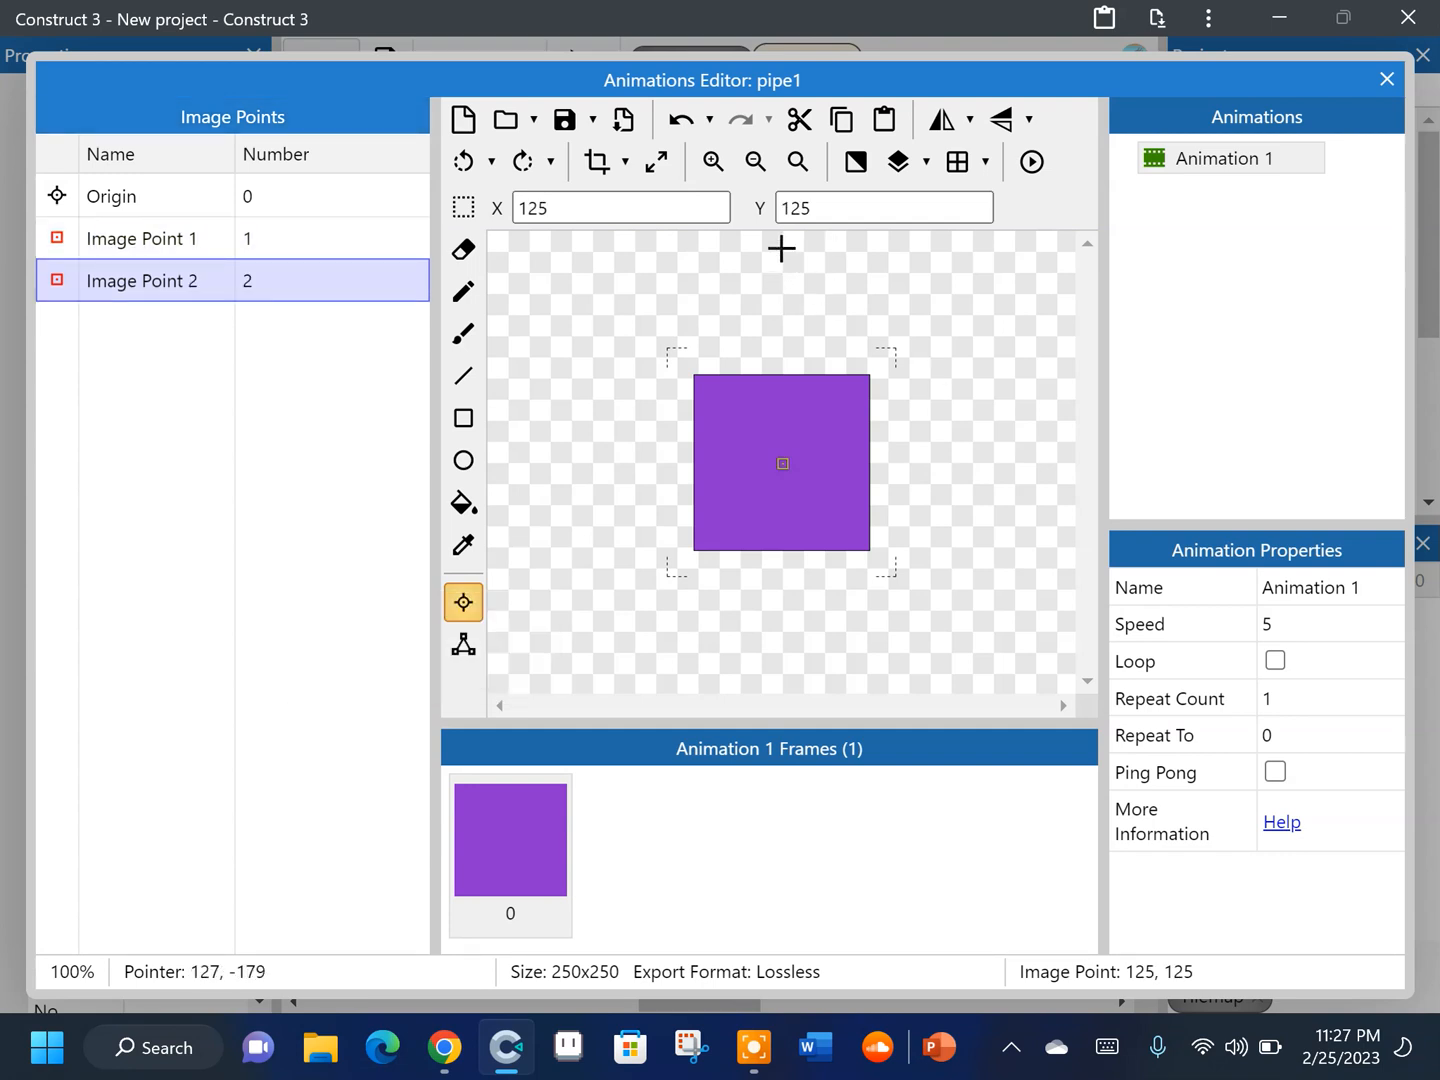
left_click(780, 243)
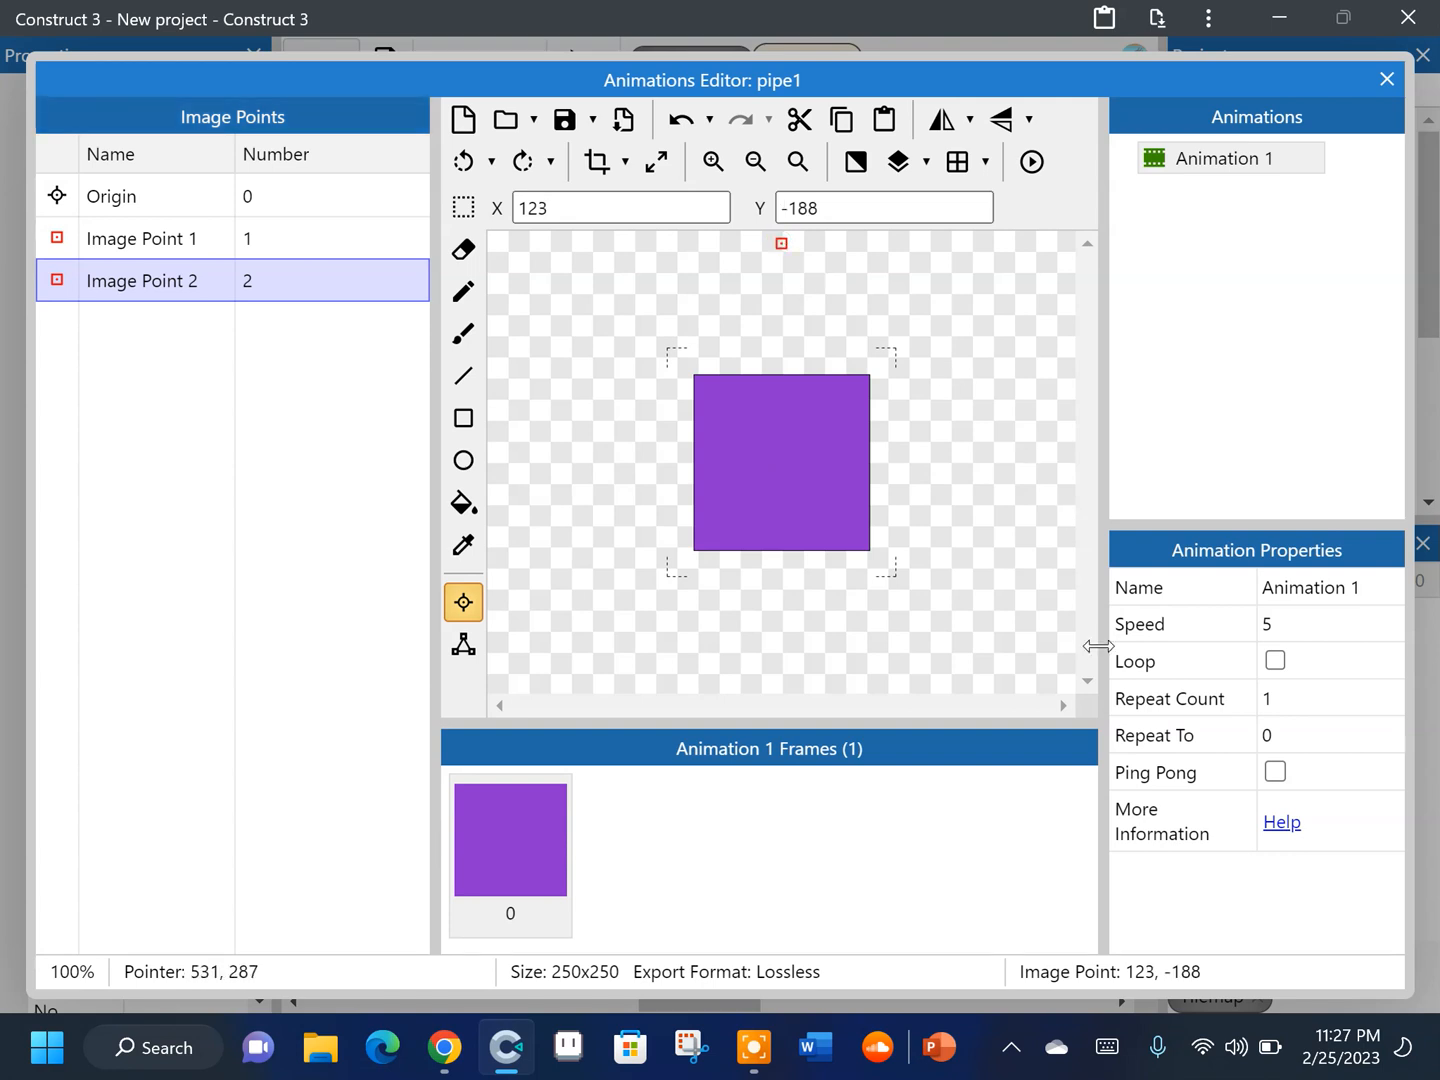
left_click(713, 160)
left_click(755, 161)
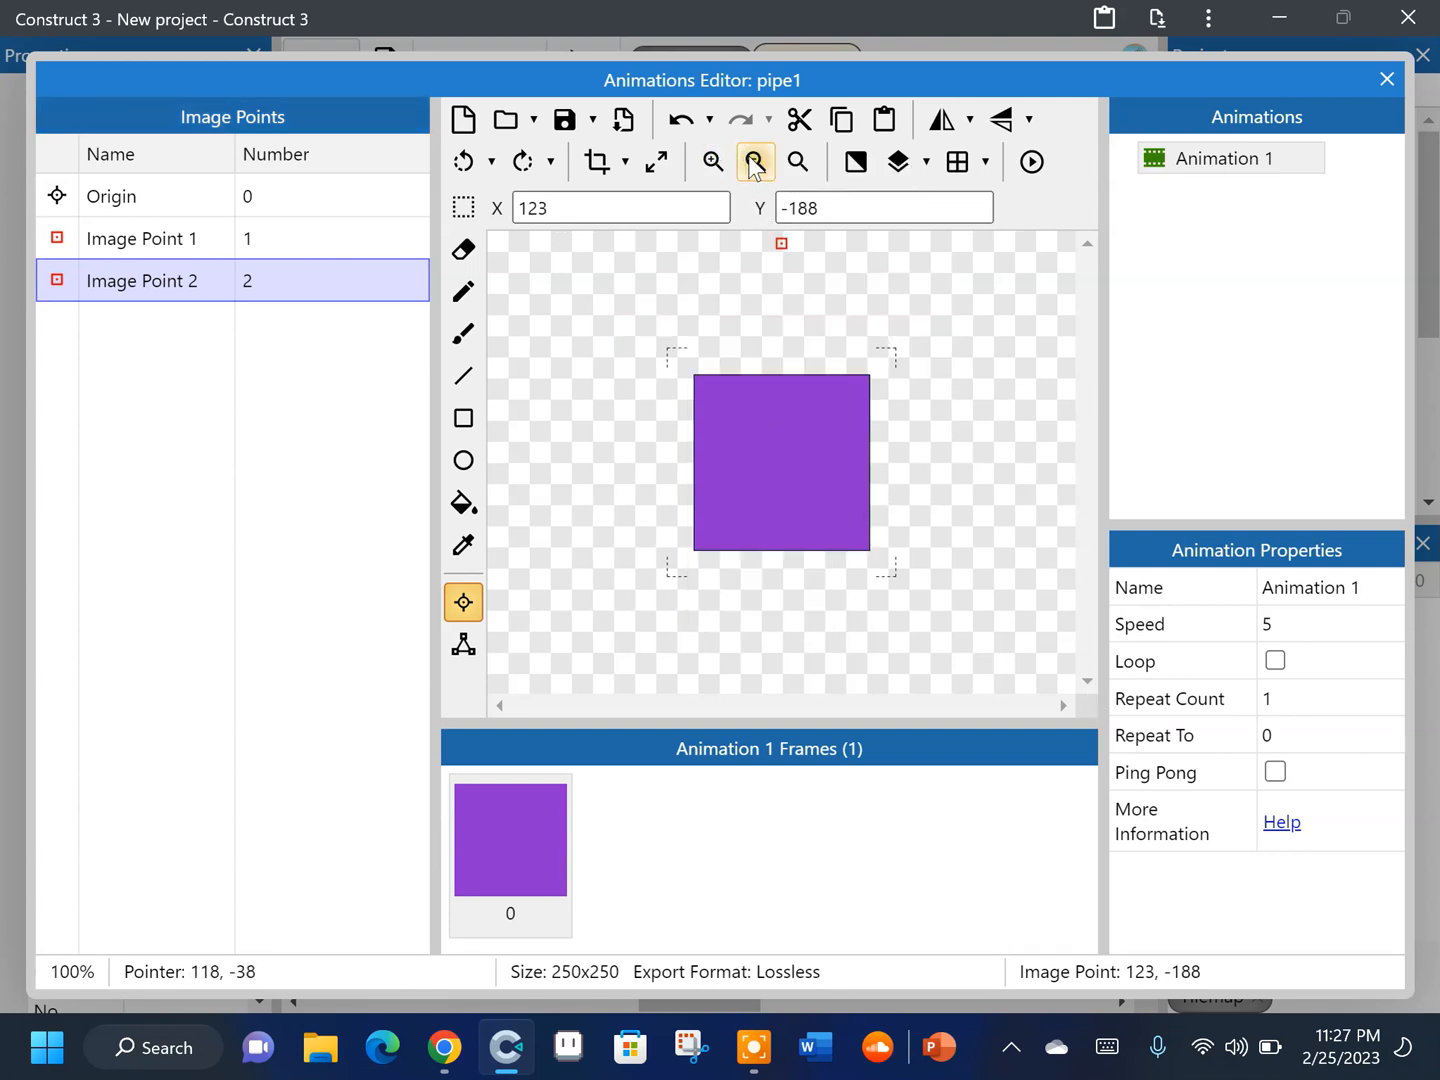
left_click(755, 161)
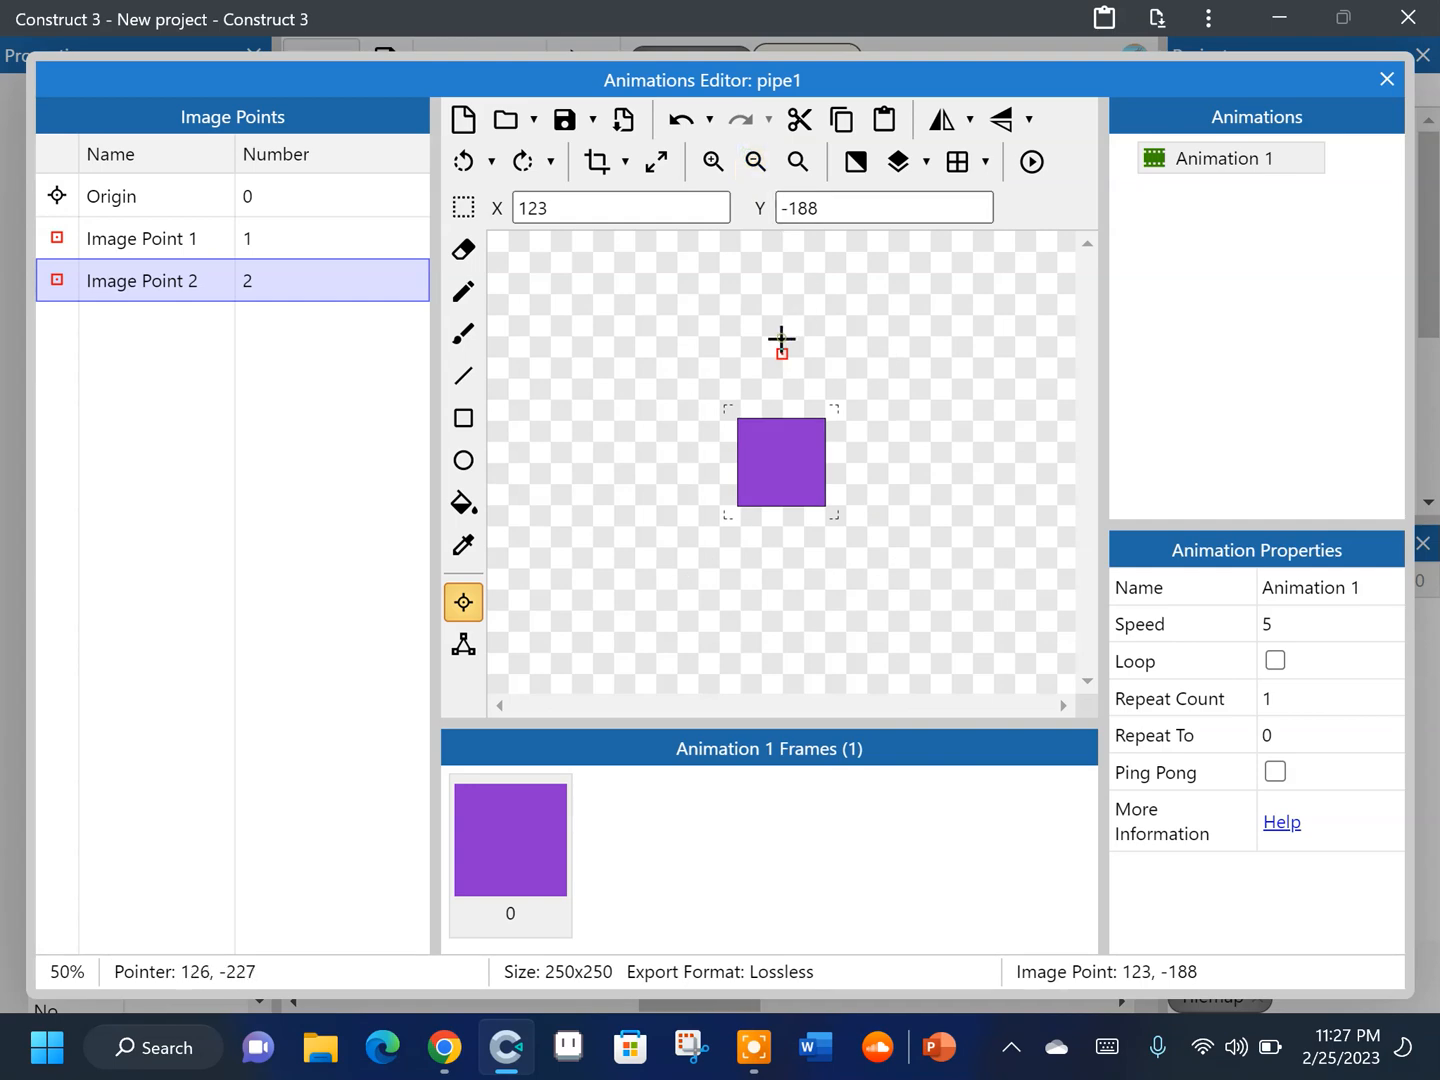
left_click(781, 338)
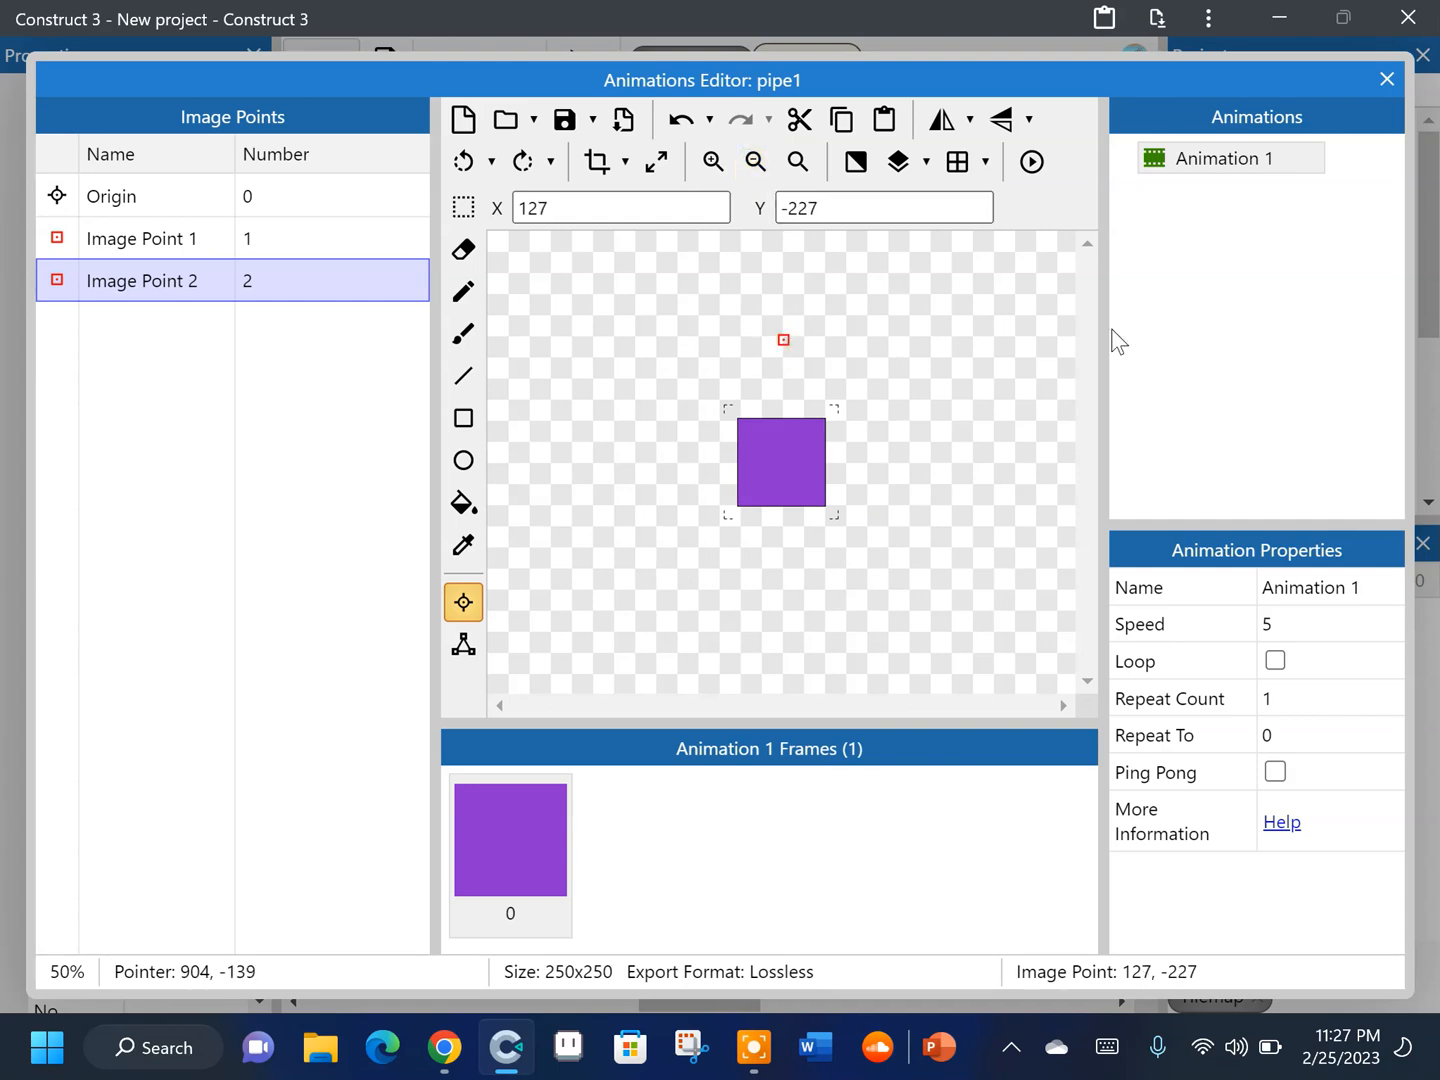
left_click(1386, 80)
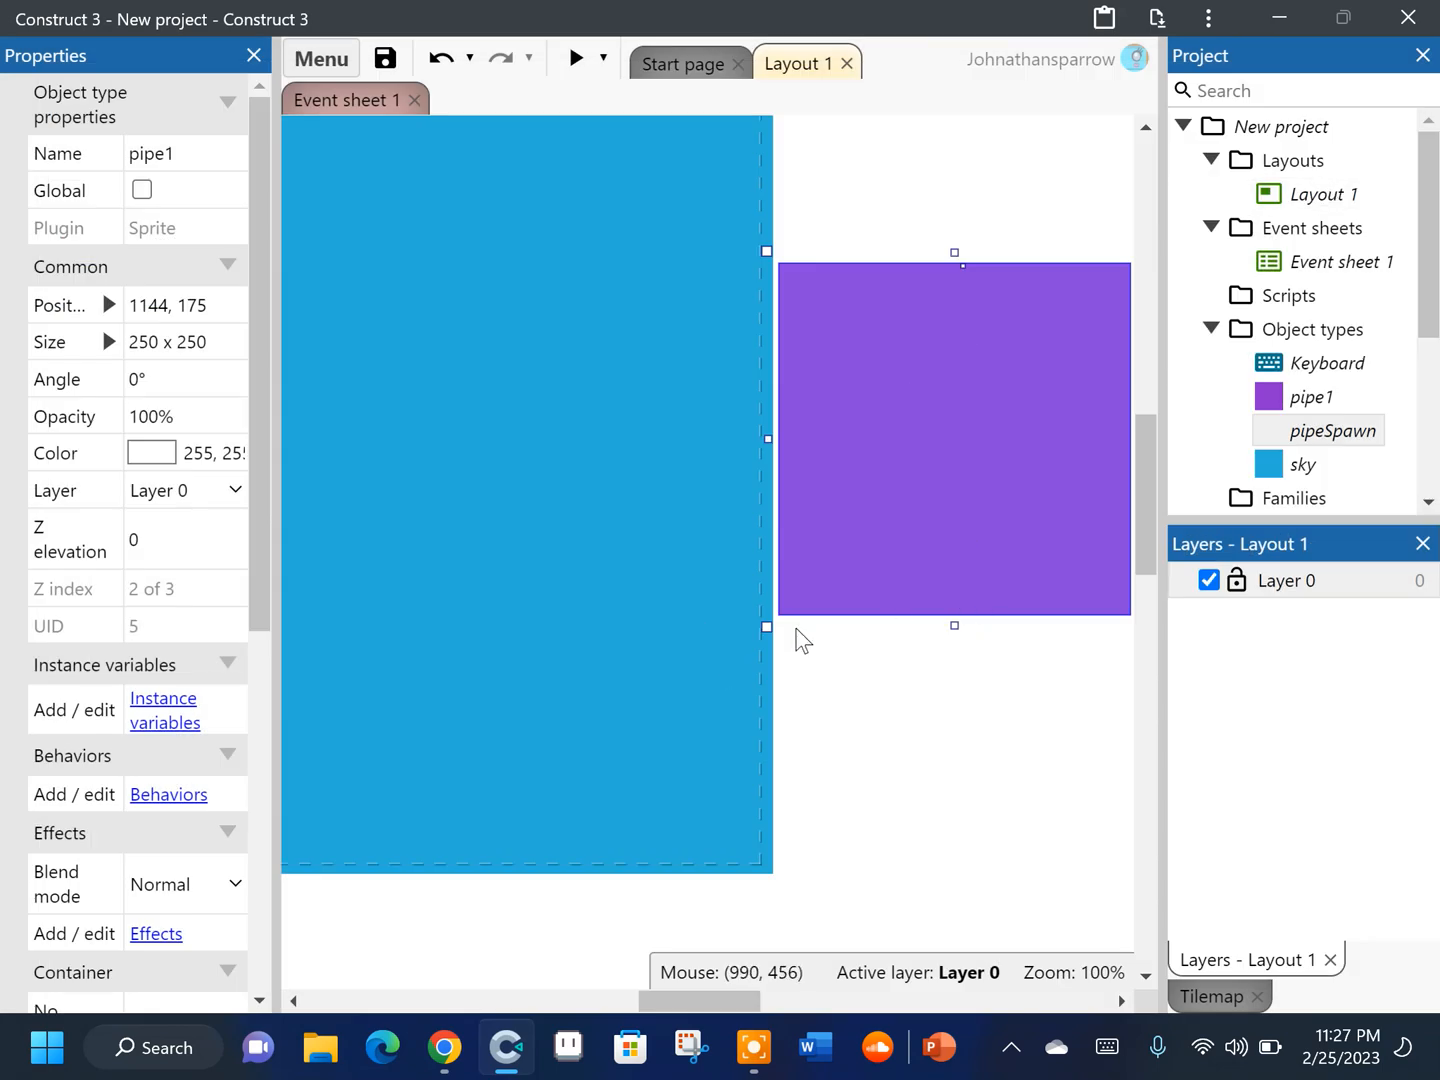
Add the Destroy outside layout behavior to pipe1 and close its behaviors dialog
left_click(166, 797)
left_click(727, 421)
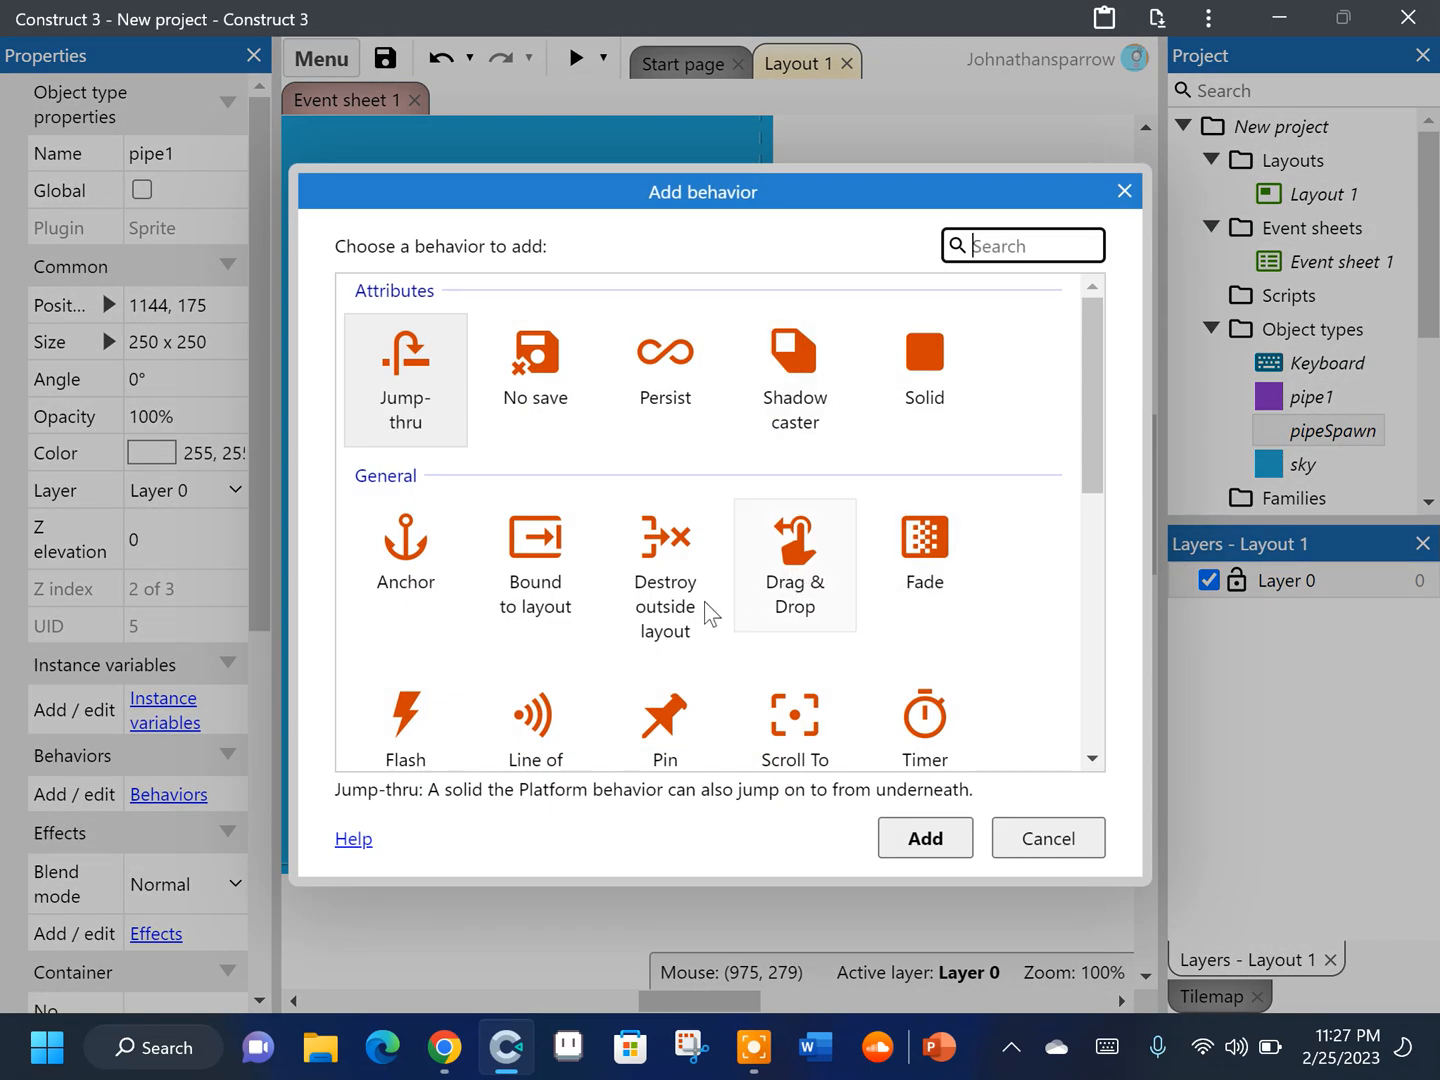
left_click(696, 620)
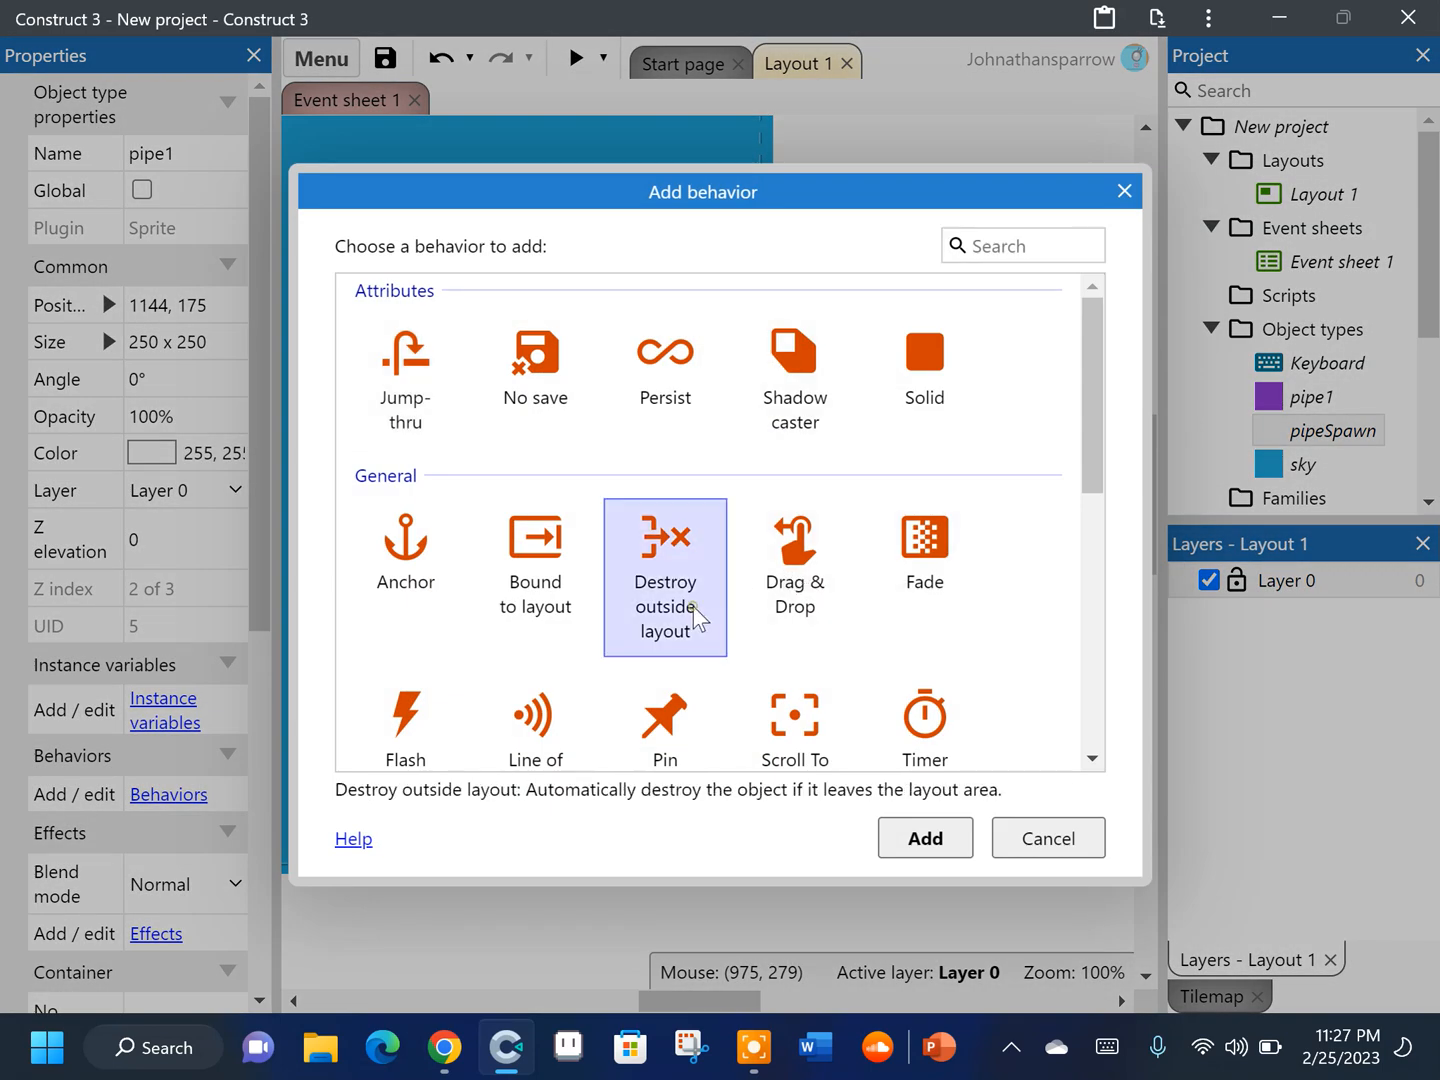
double_click(697, 623)
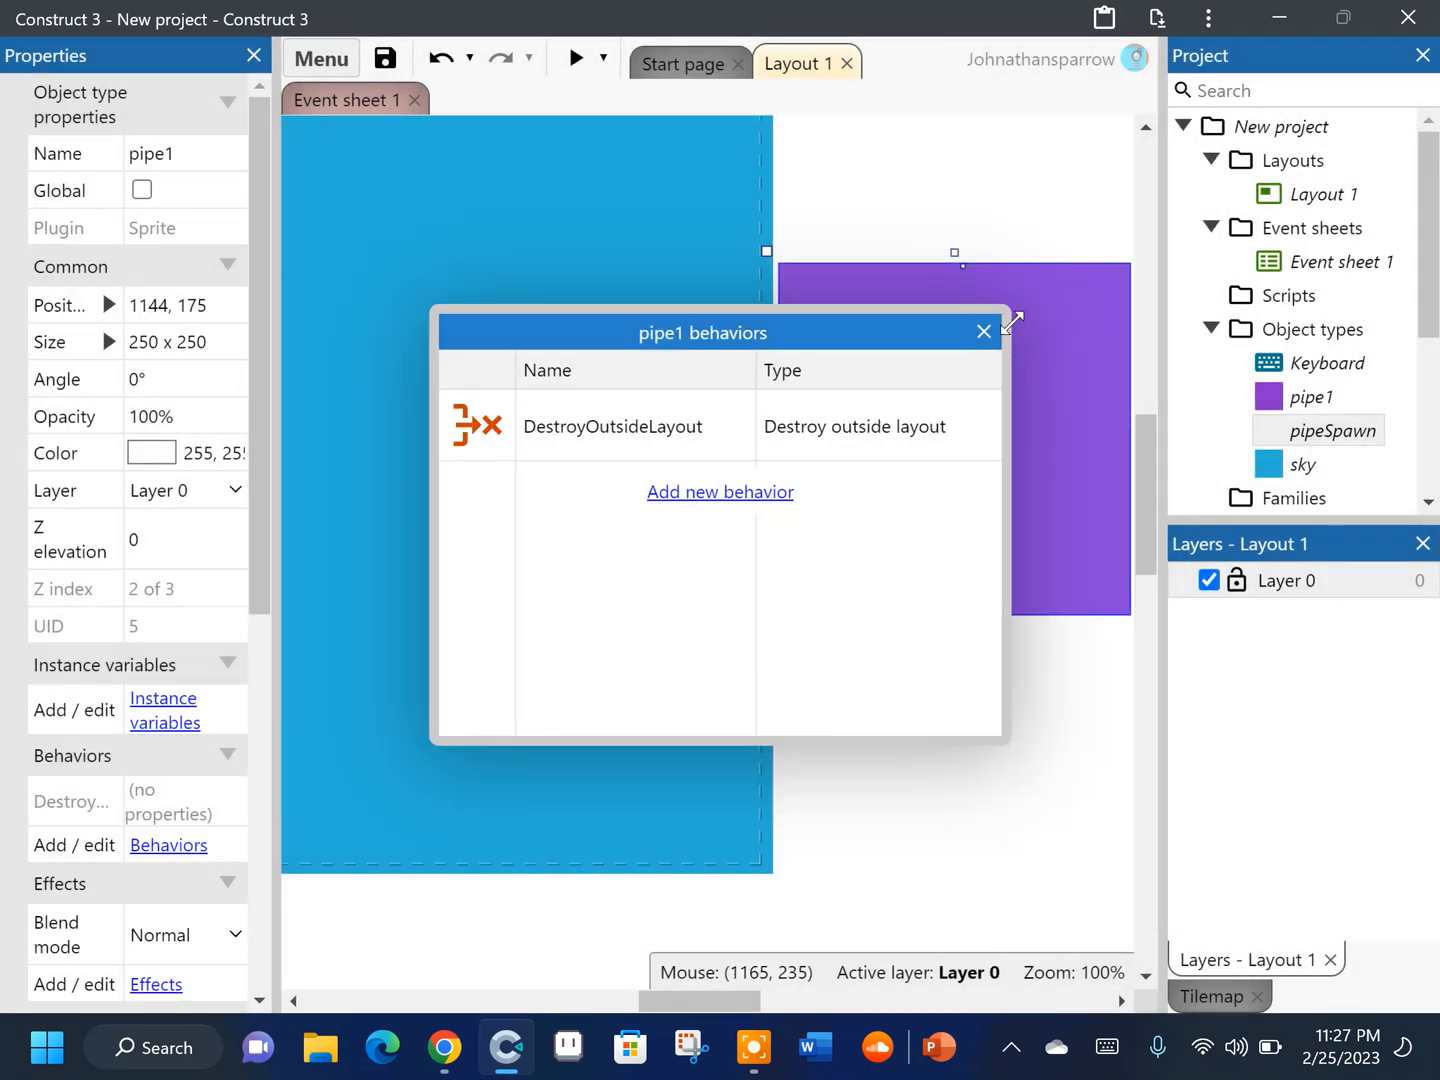
left_click(985, 331)
Clone the pipe1 object type in the project
left_click(1303, 398)
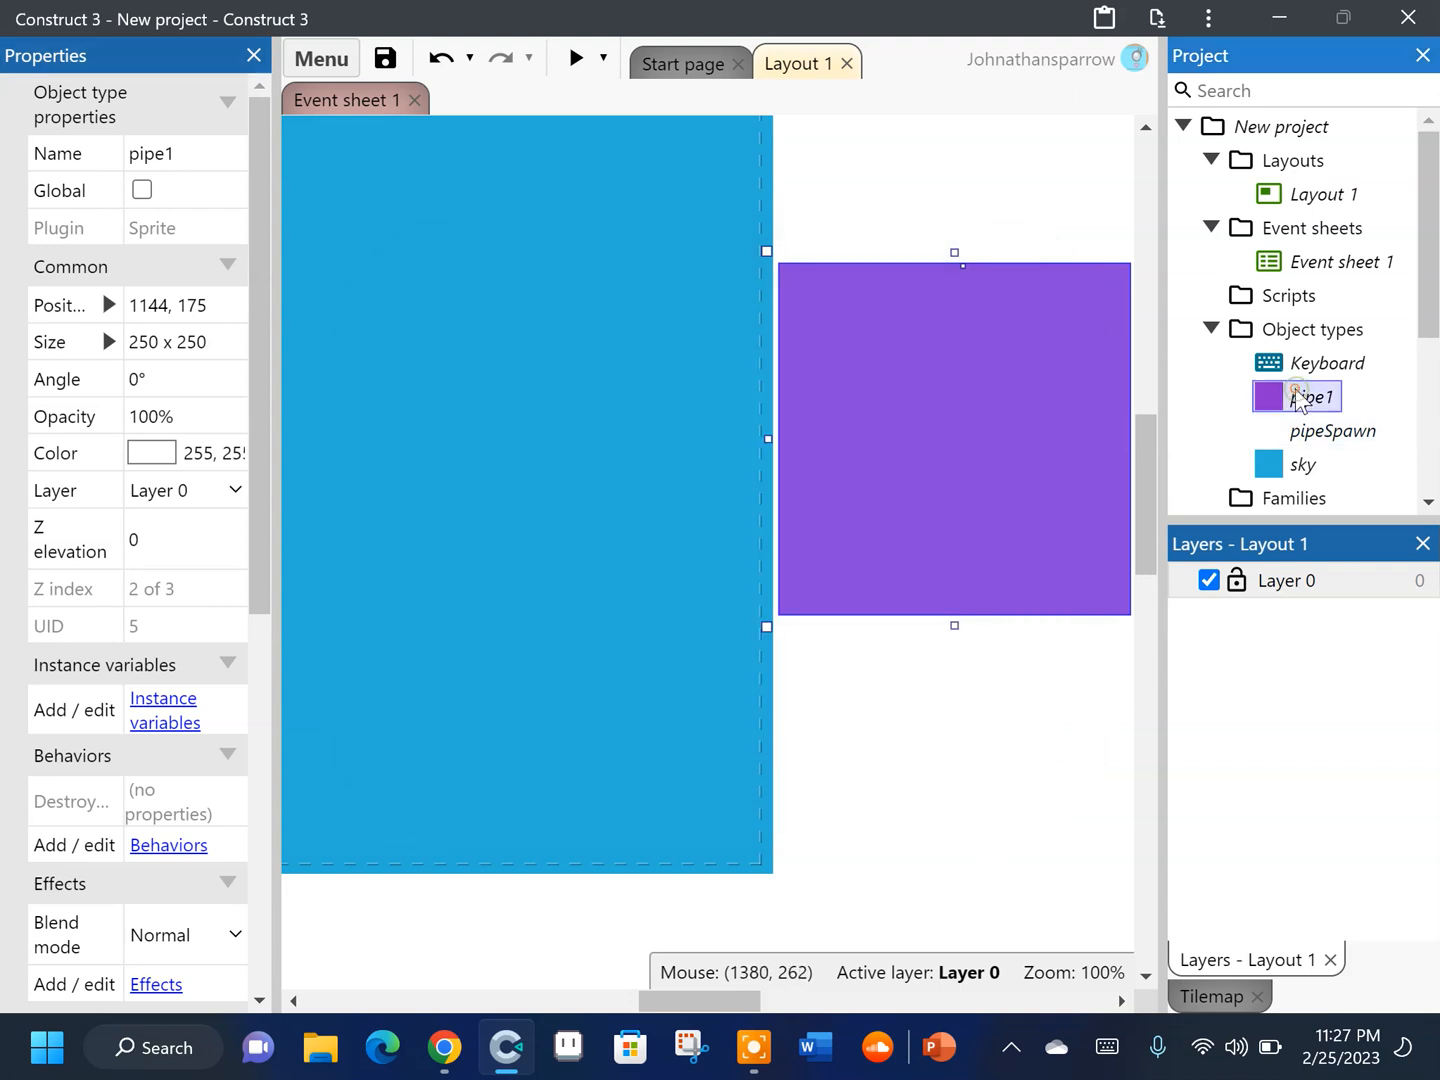
right_click(1298, 400)
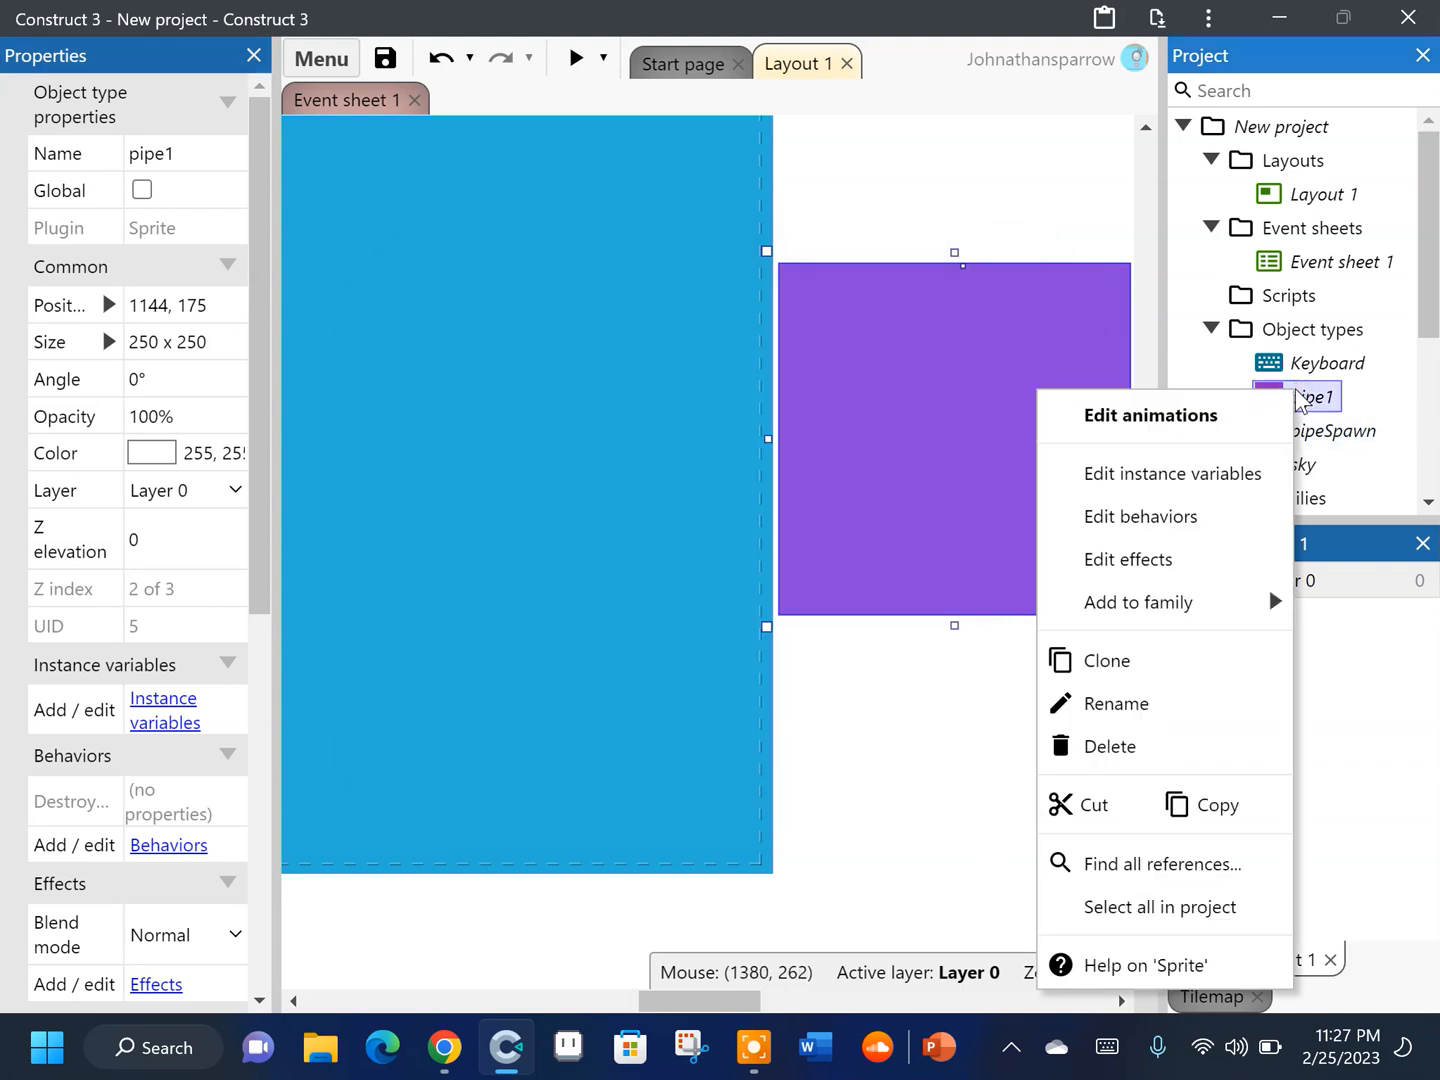
left_click(1160, 660)
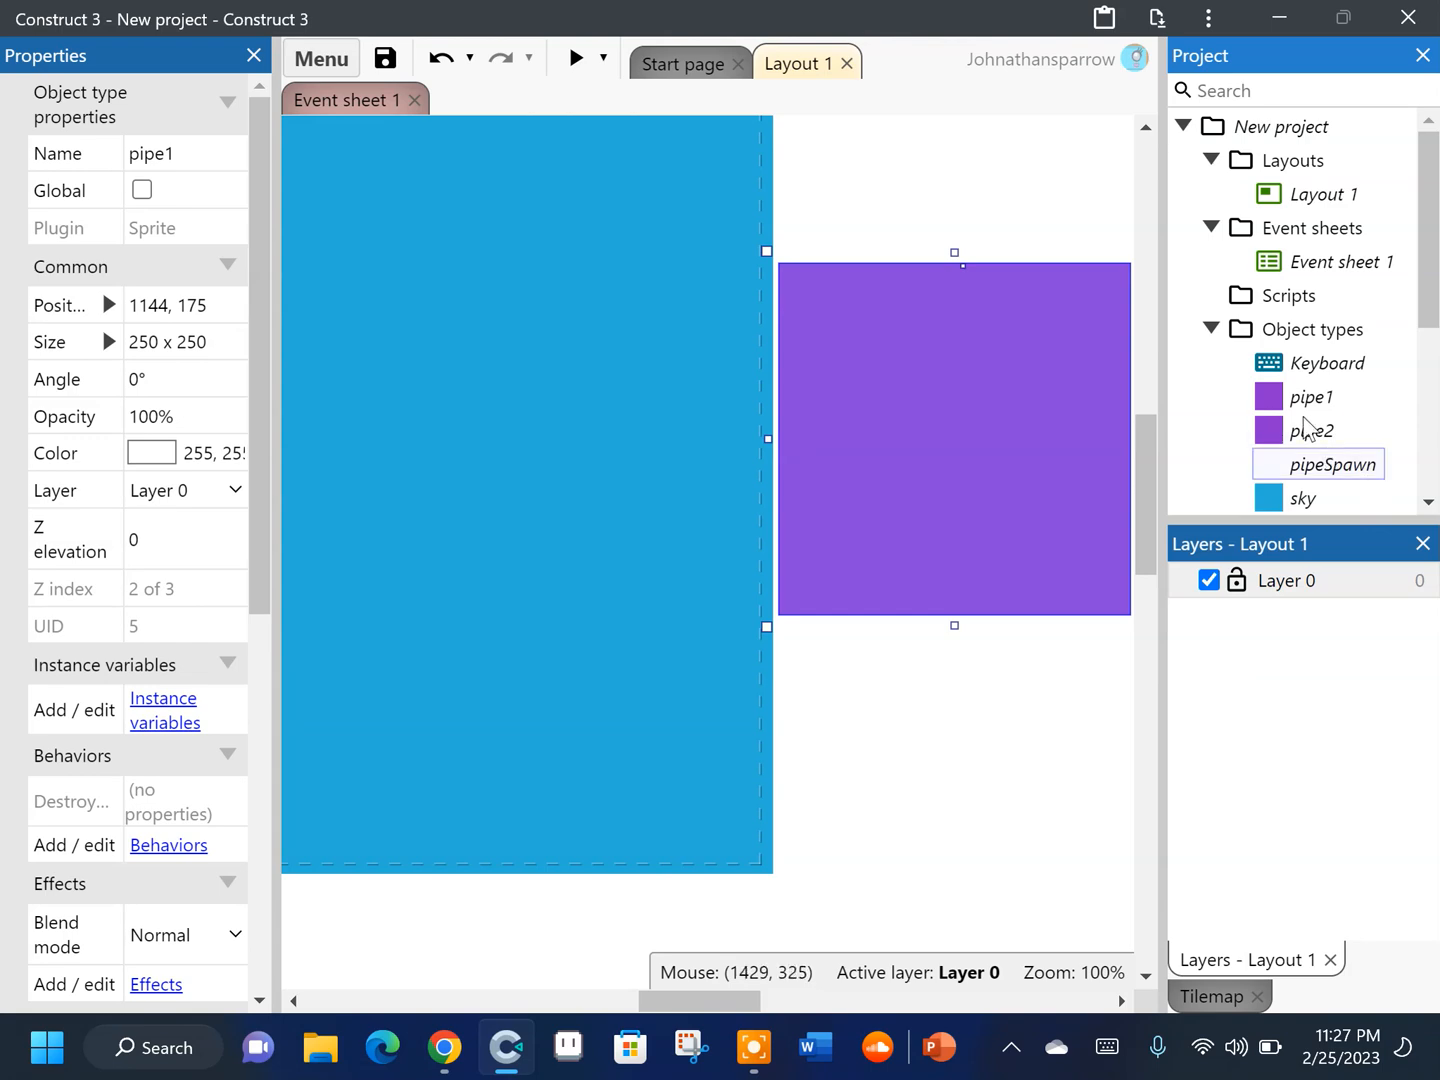
Open pipe2's animation image and delete both of its image points, leaving only the origin
left_click(1303, 427)
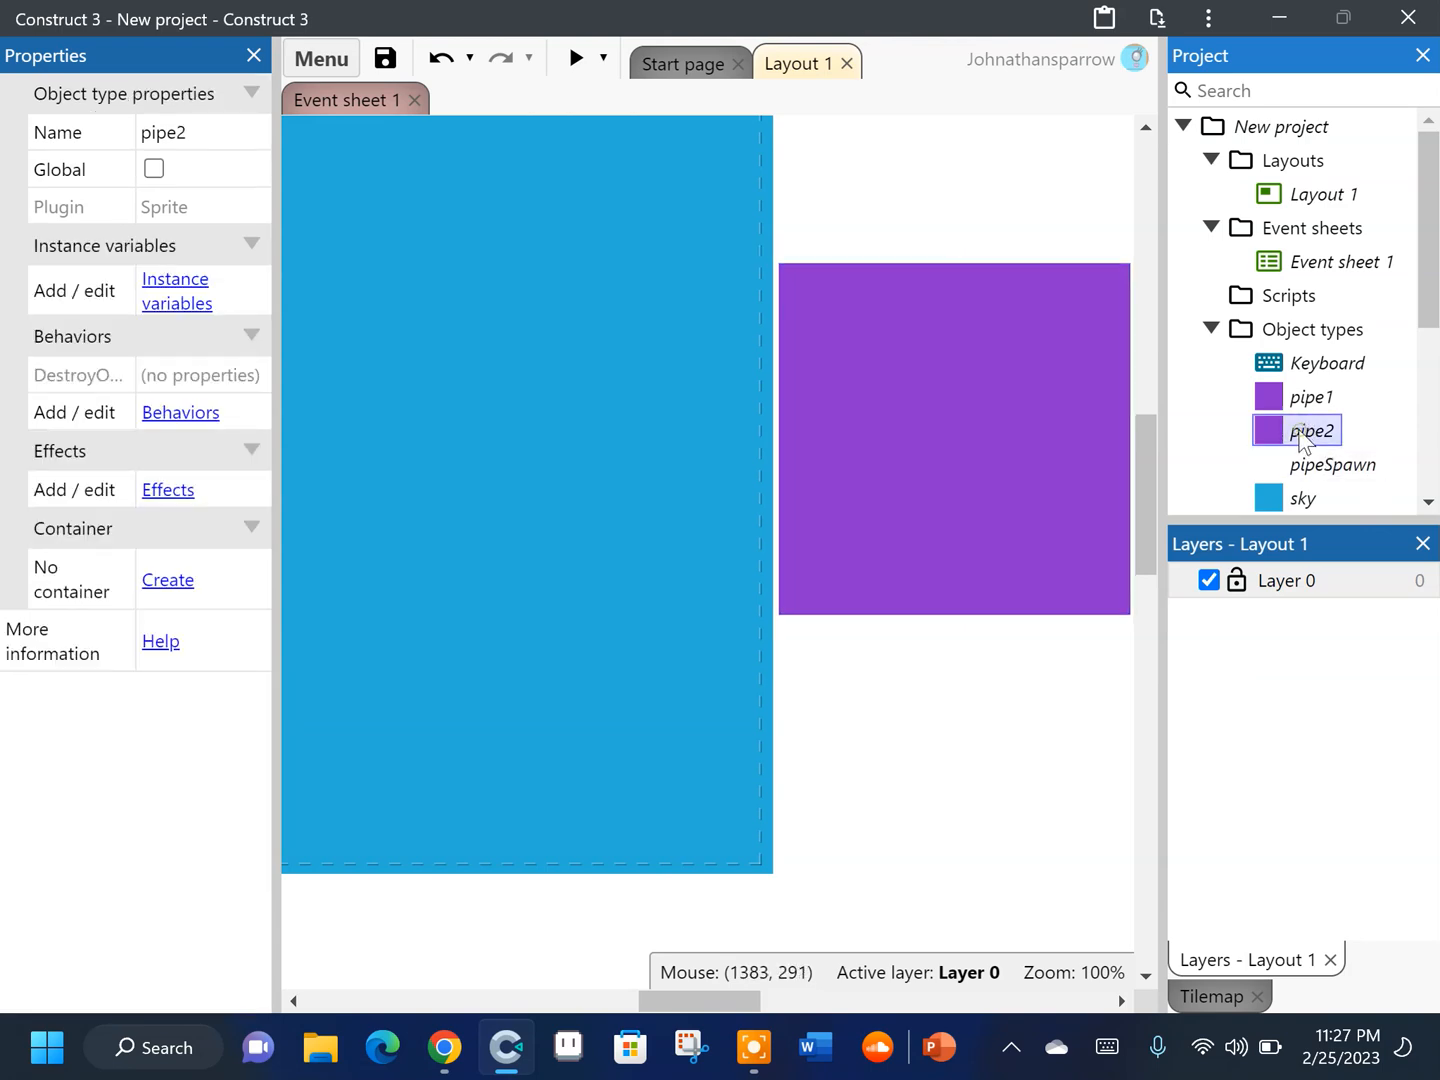
double_click(1303, 432)
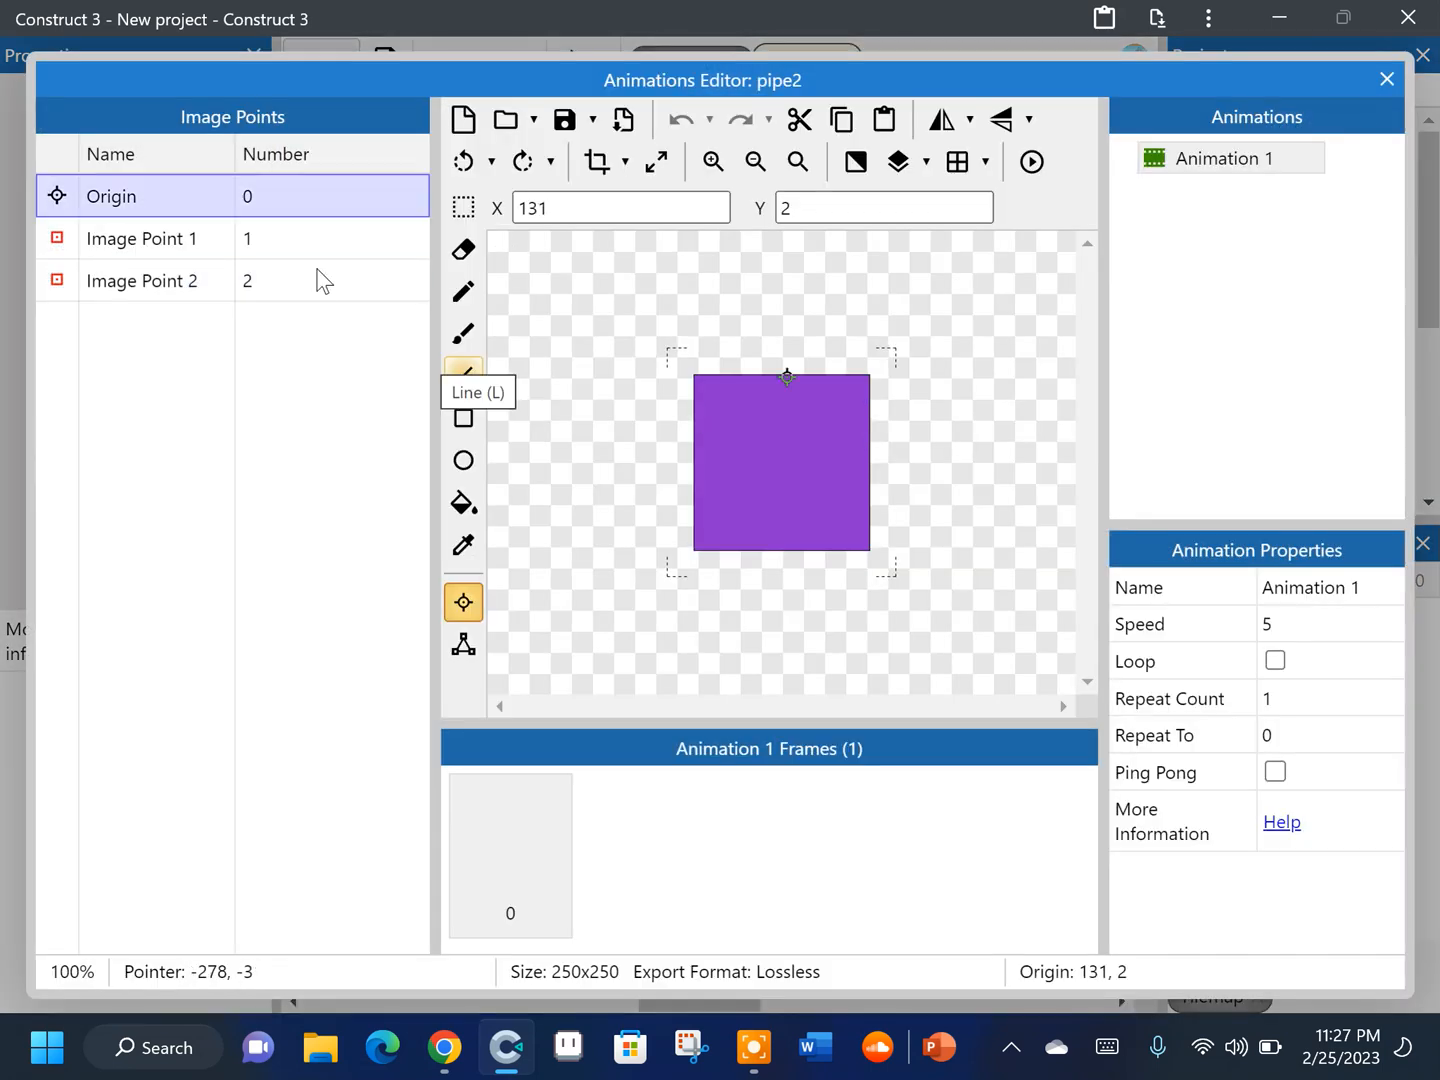
left_click(290, 229)
right_click(288, 224)
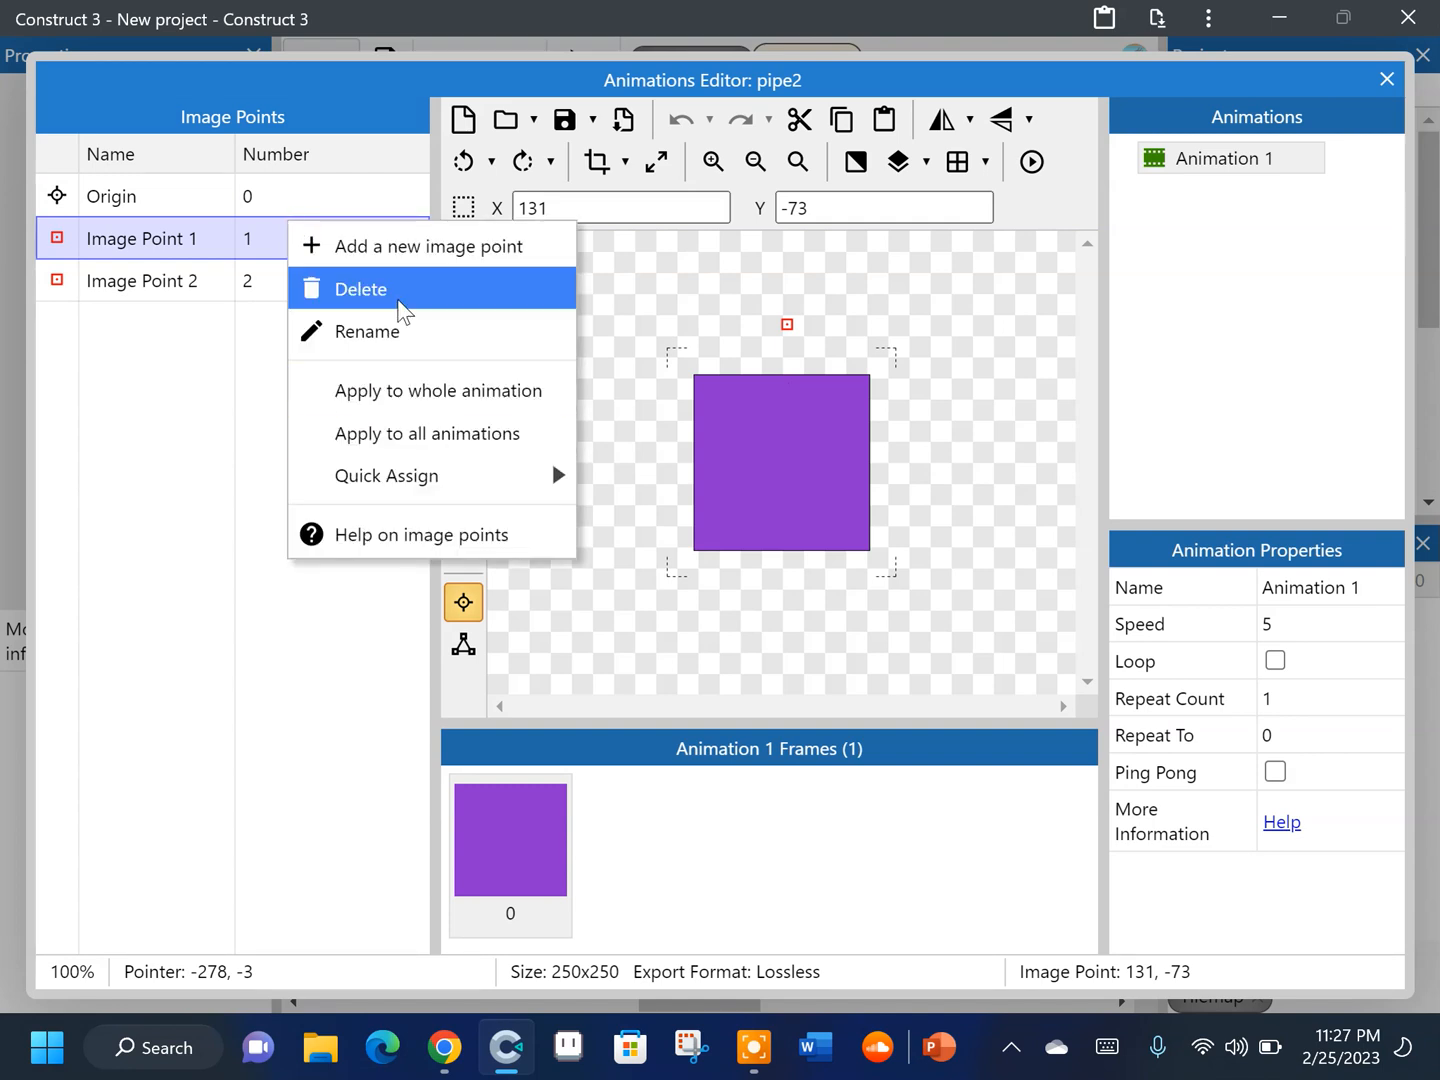
left_click(403, 296)
left_click(313, 226)
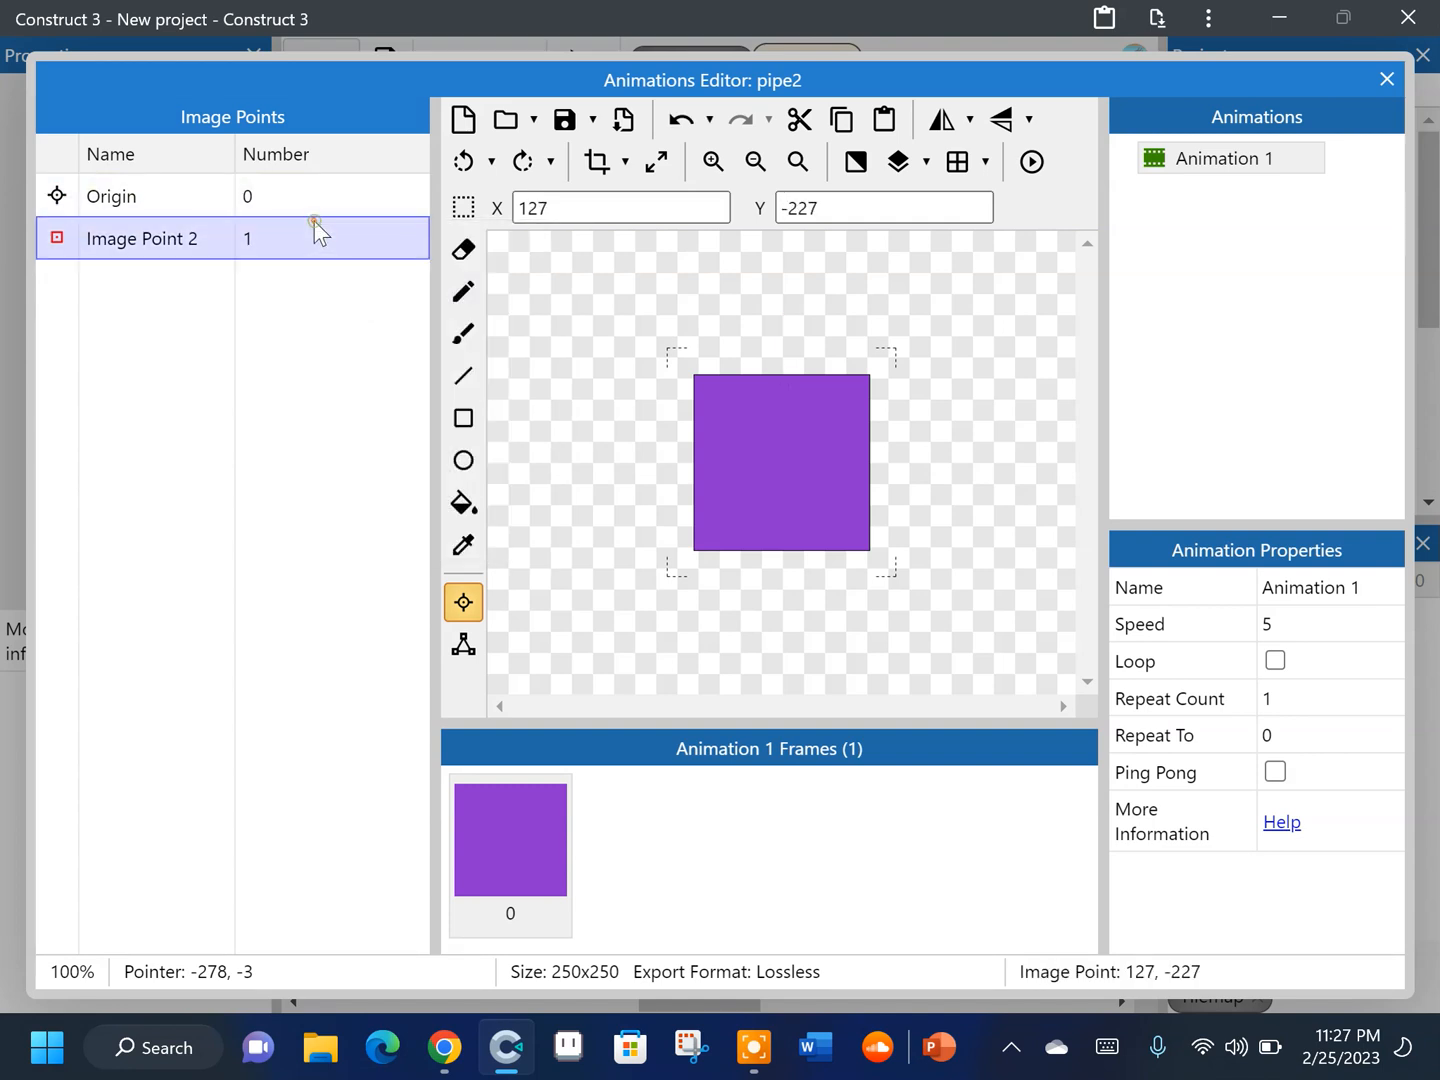
right_click(314, 223)
left_click(450, 296)
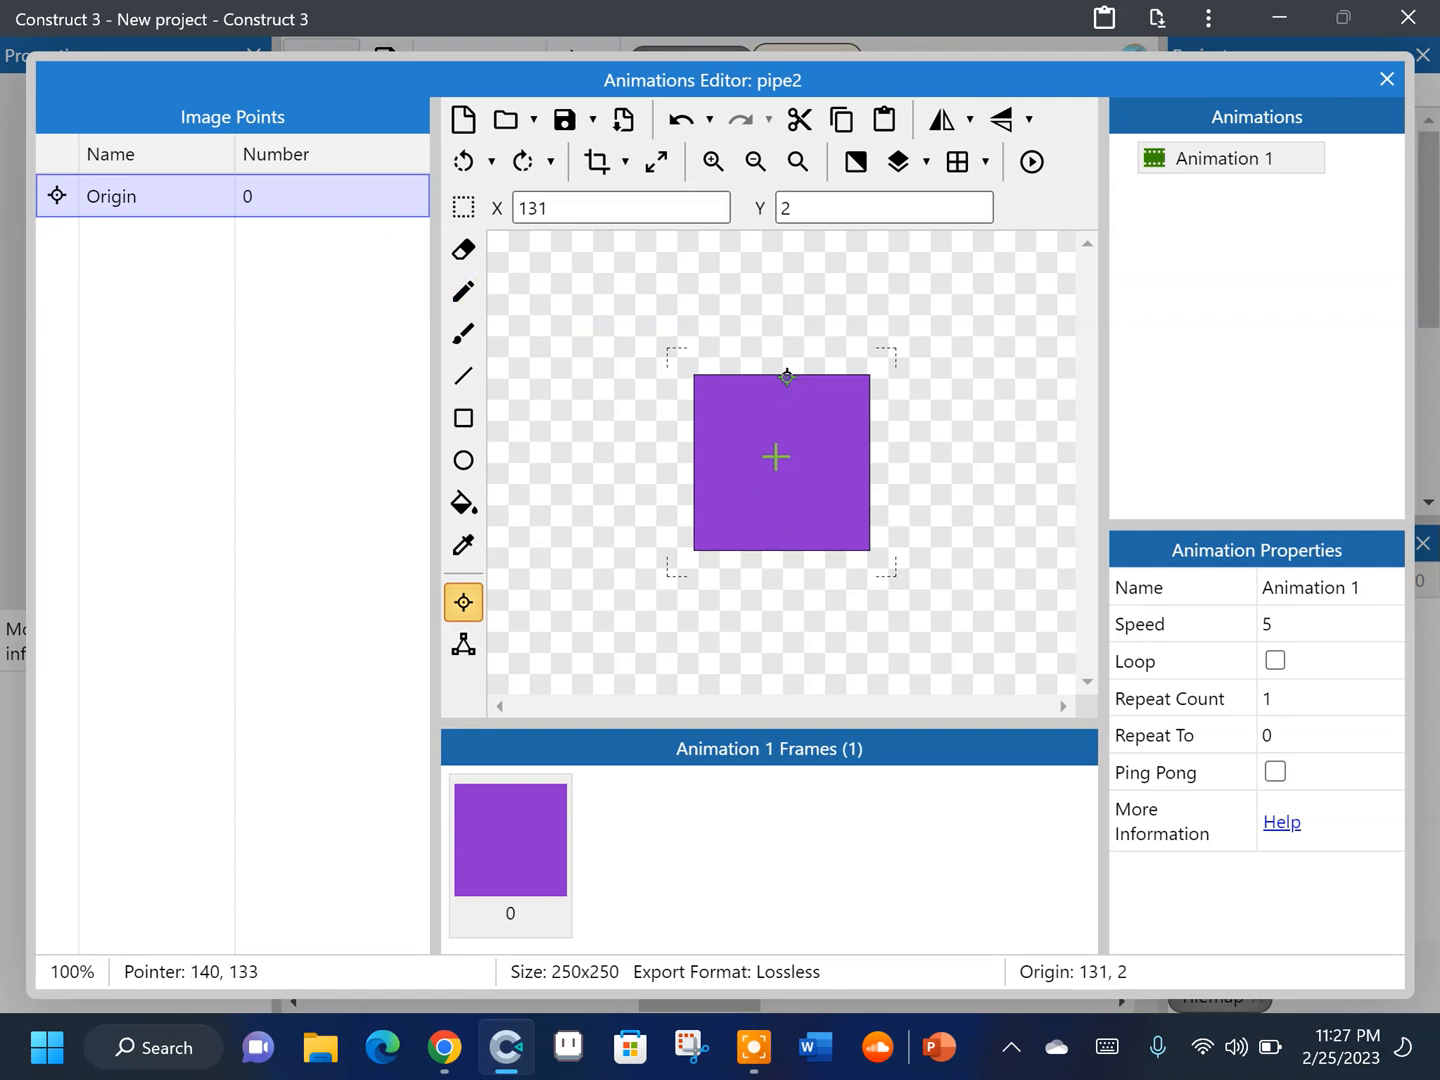
Quick-assign pipe2's origin to the middle of the image at 125, 125 and close the animations editor
right_click(213, 207)
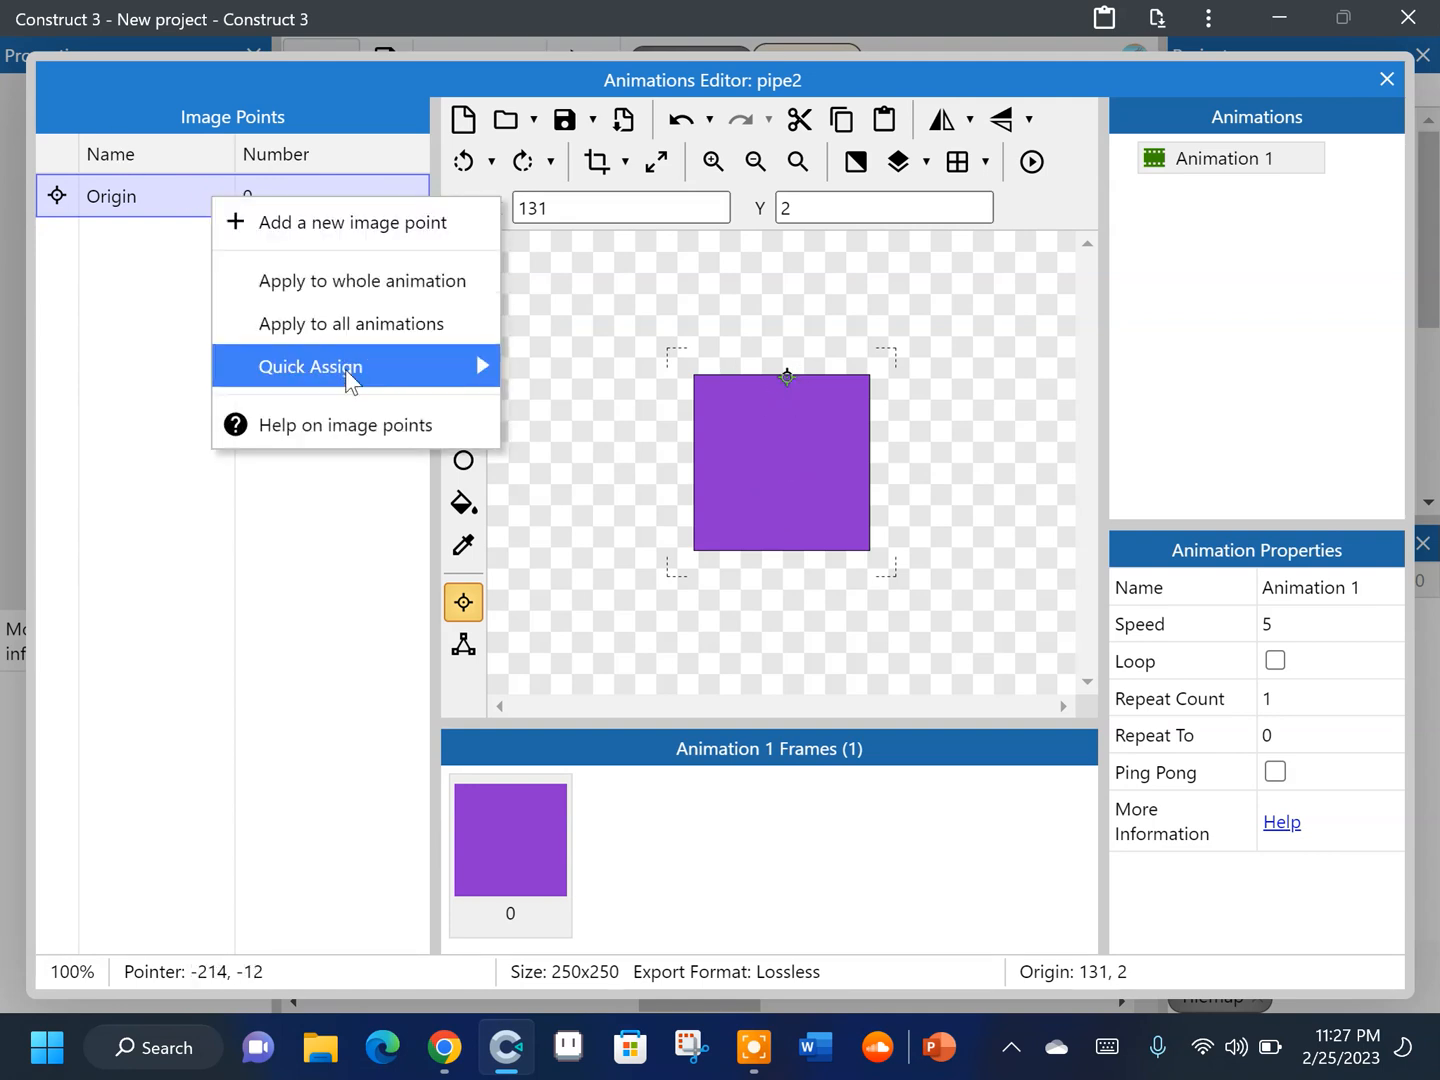
mouse_move(347, 370)
left_click(587, 554)
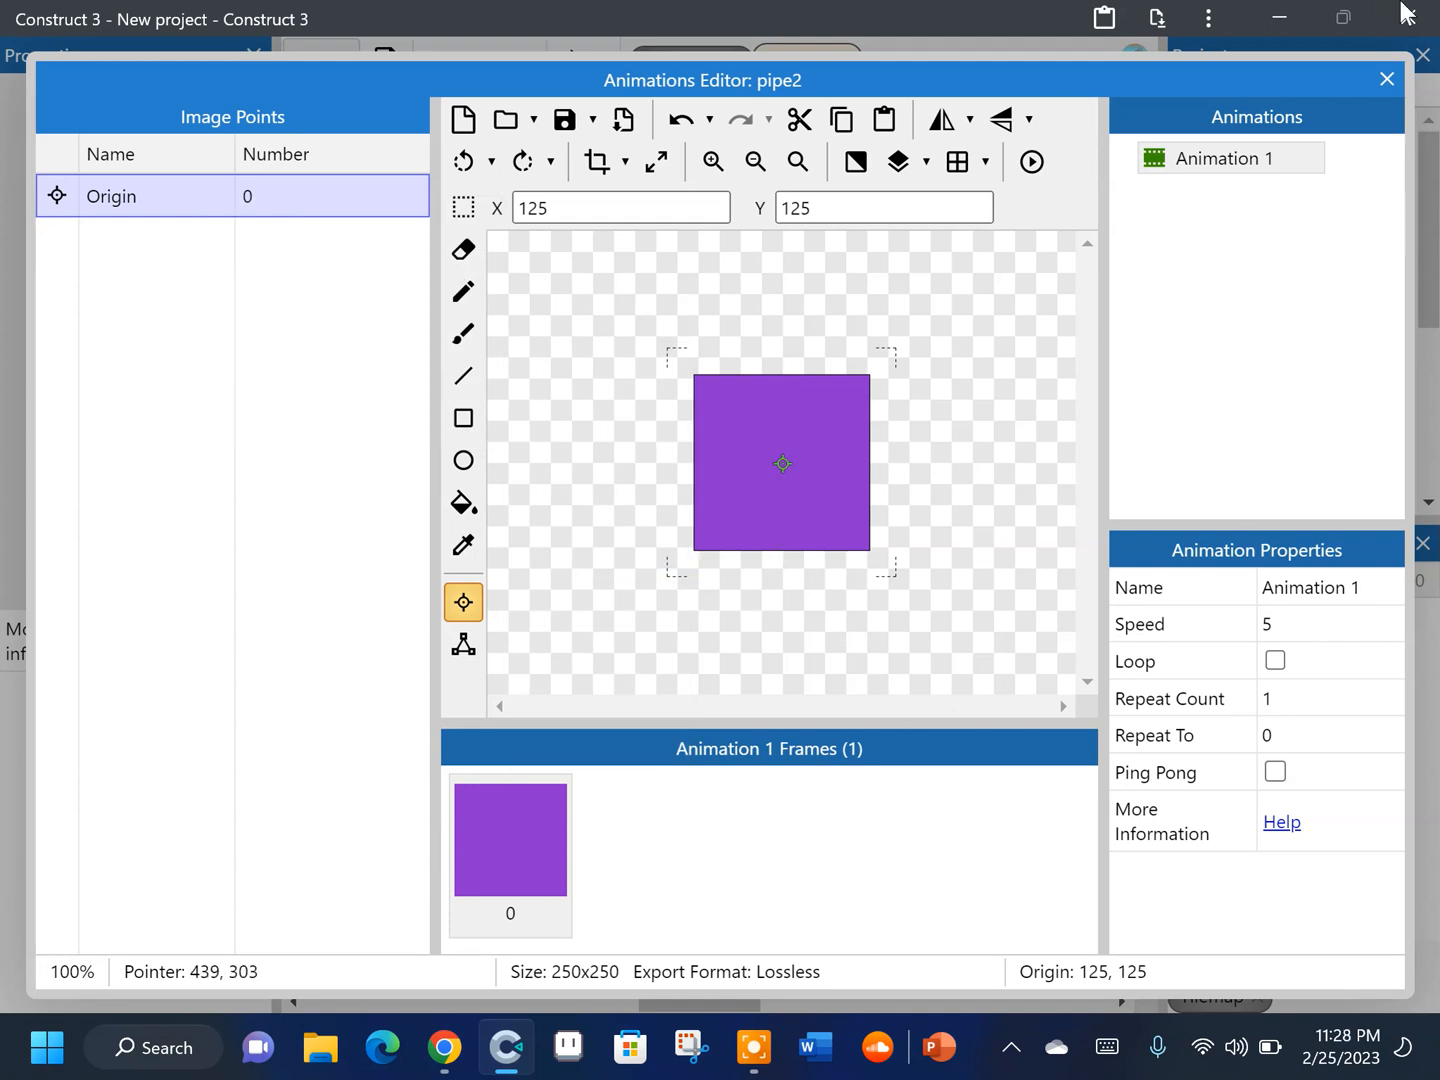
left_click(1386, 82)
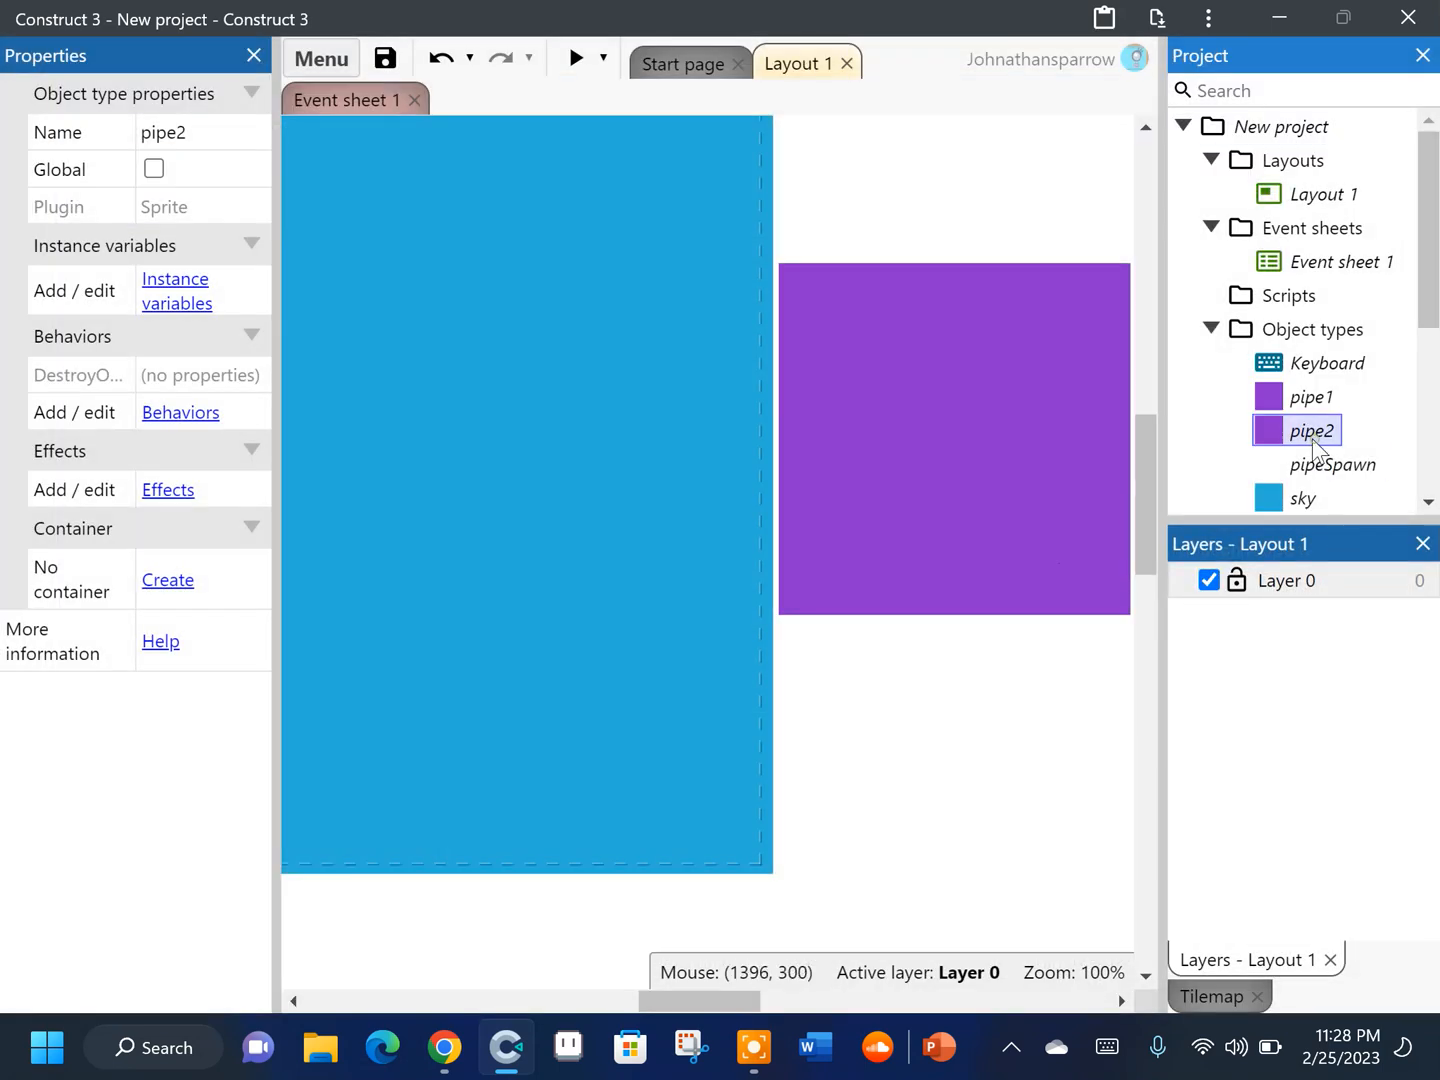
Move the pipe1 instance above the layout, outside its upper boundary, to about 1120, -623
left_click_drag(1325, 433, 960, 145)
scroll(1045, 428, "up", 5)
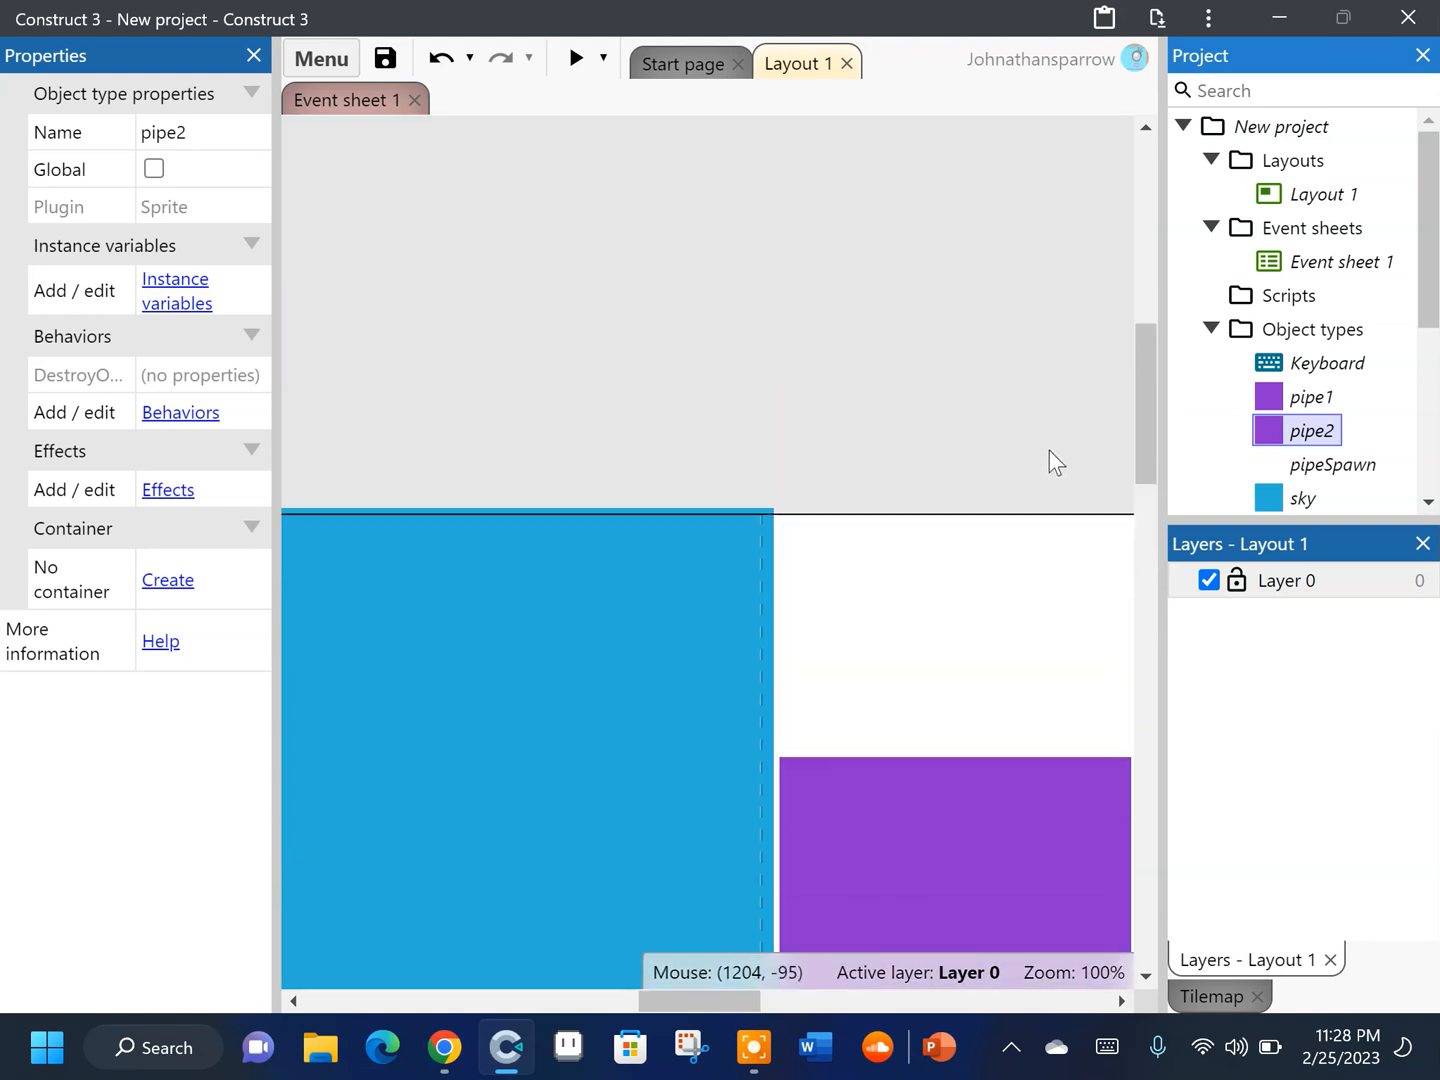
scroll(1049, 450, "down", 3)
left_click_drag(932, 712, 852, 419)
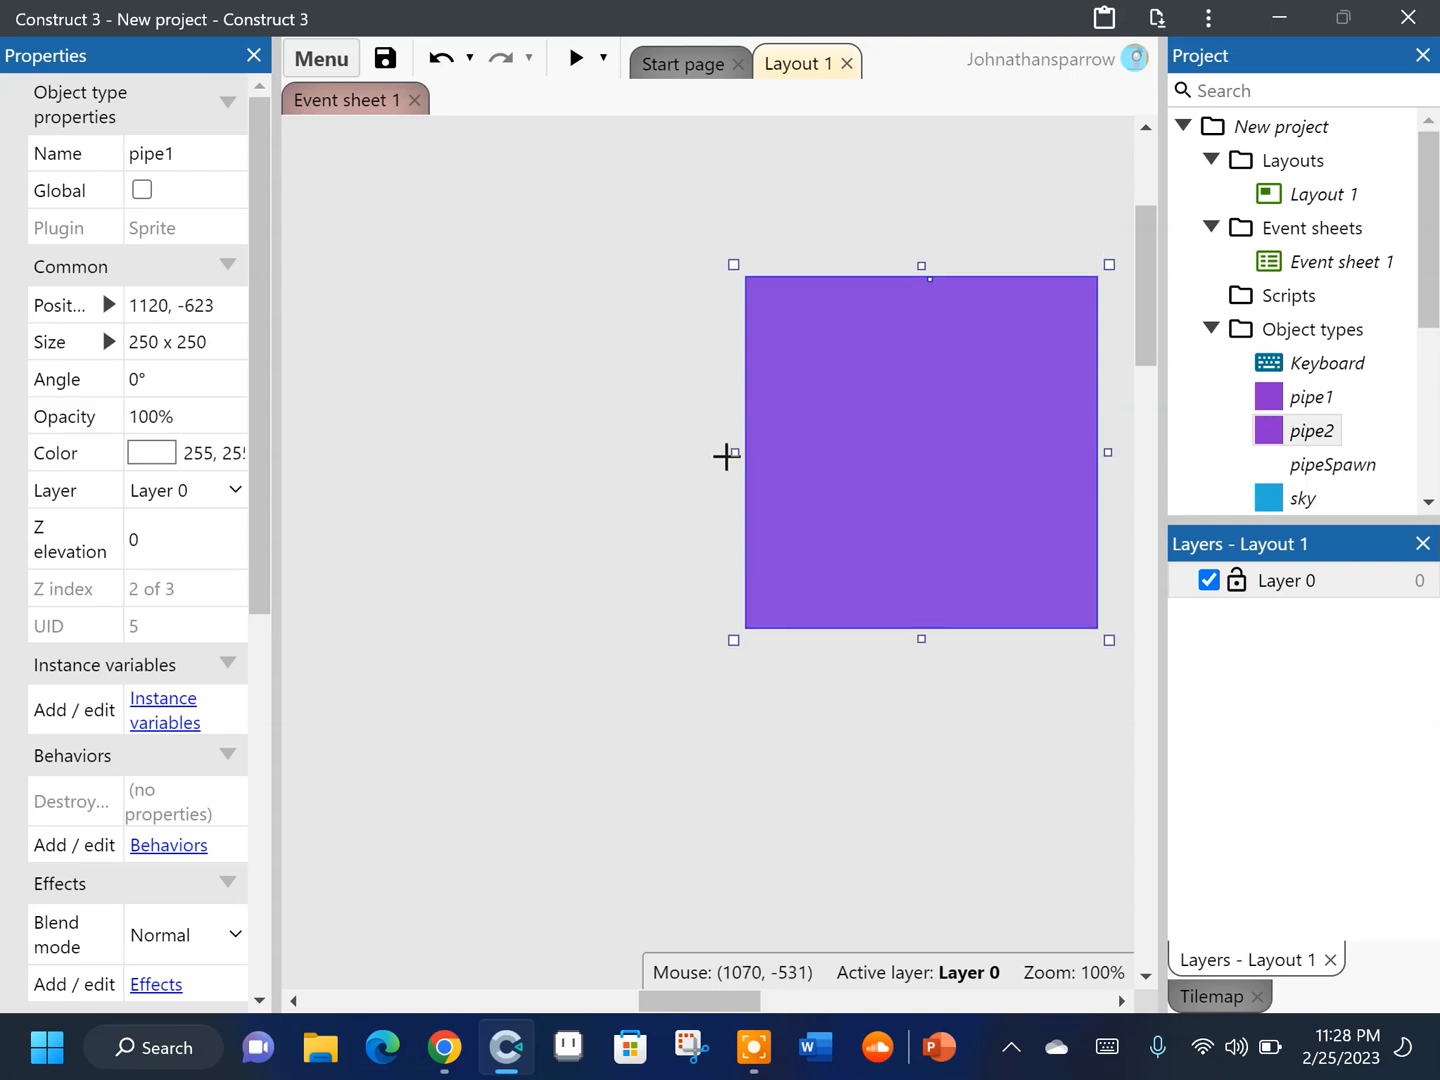
Resize the pipe1 instance into a tall, narrow pipe of about 88 x 589
left_click_drag(726, 455, 975, 480)
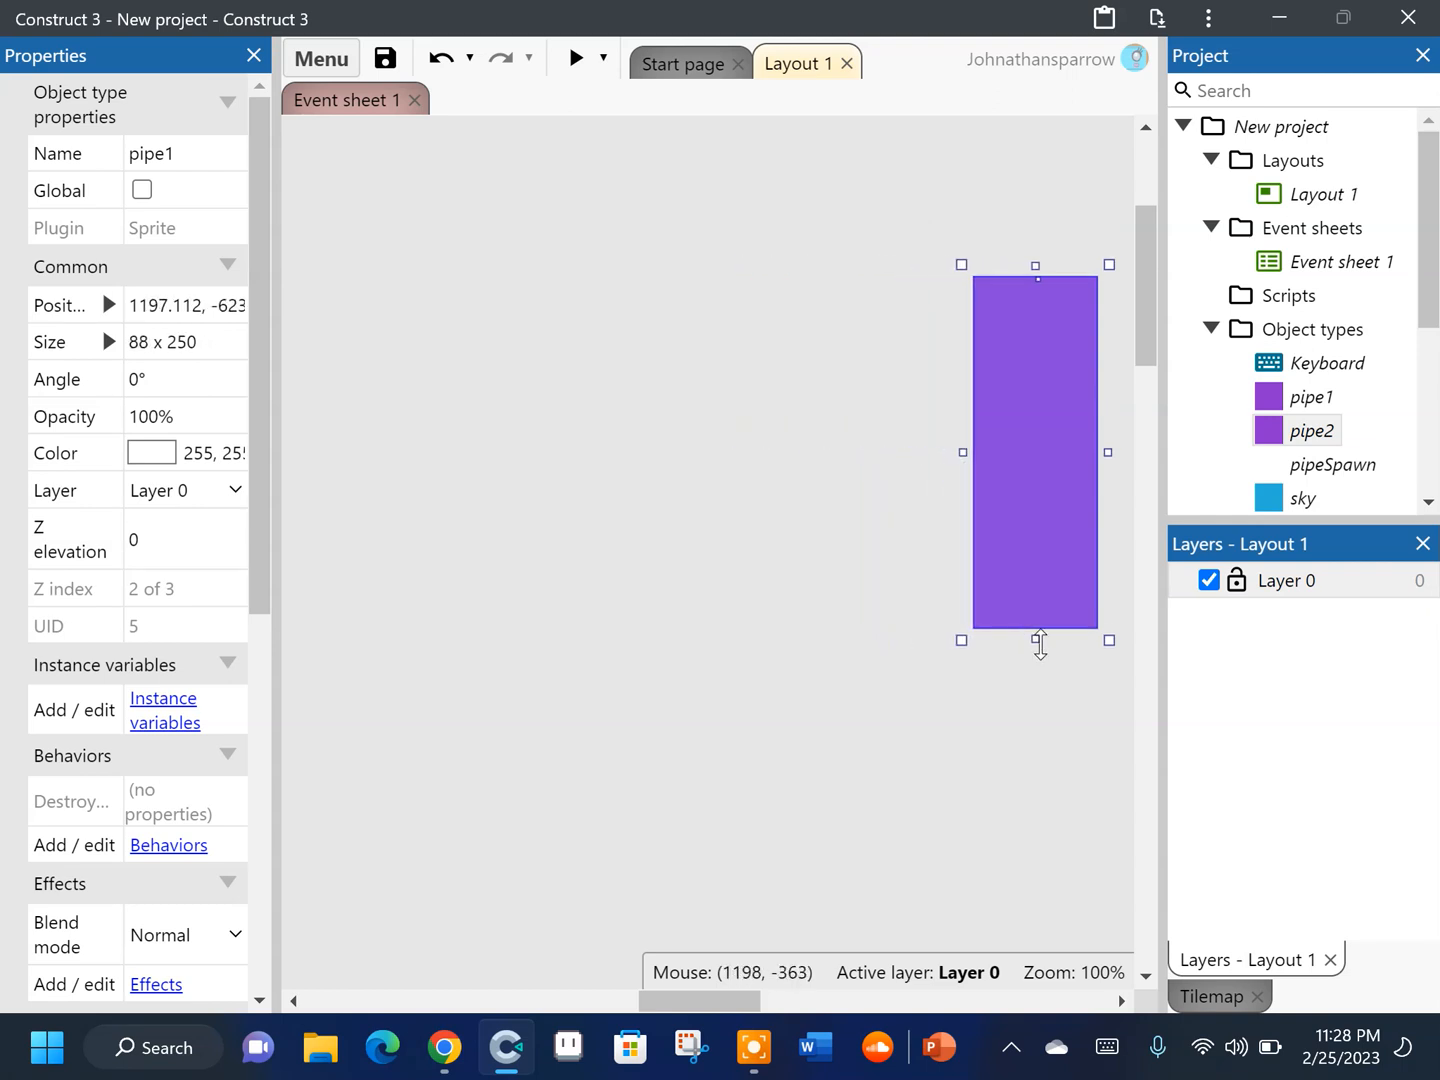
left_click_drag(1039, 640, 970, 865)
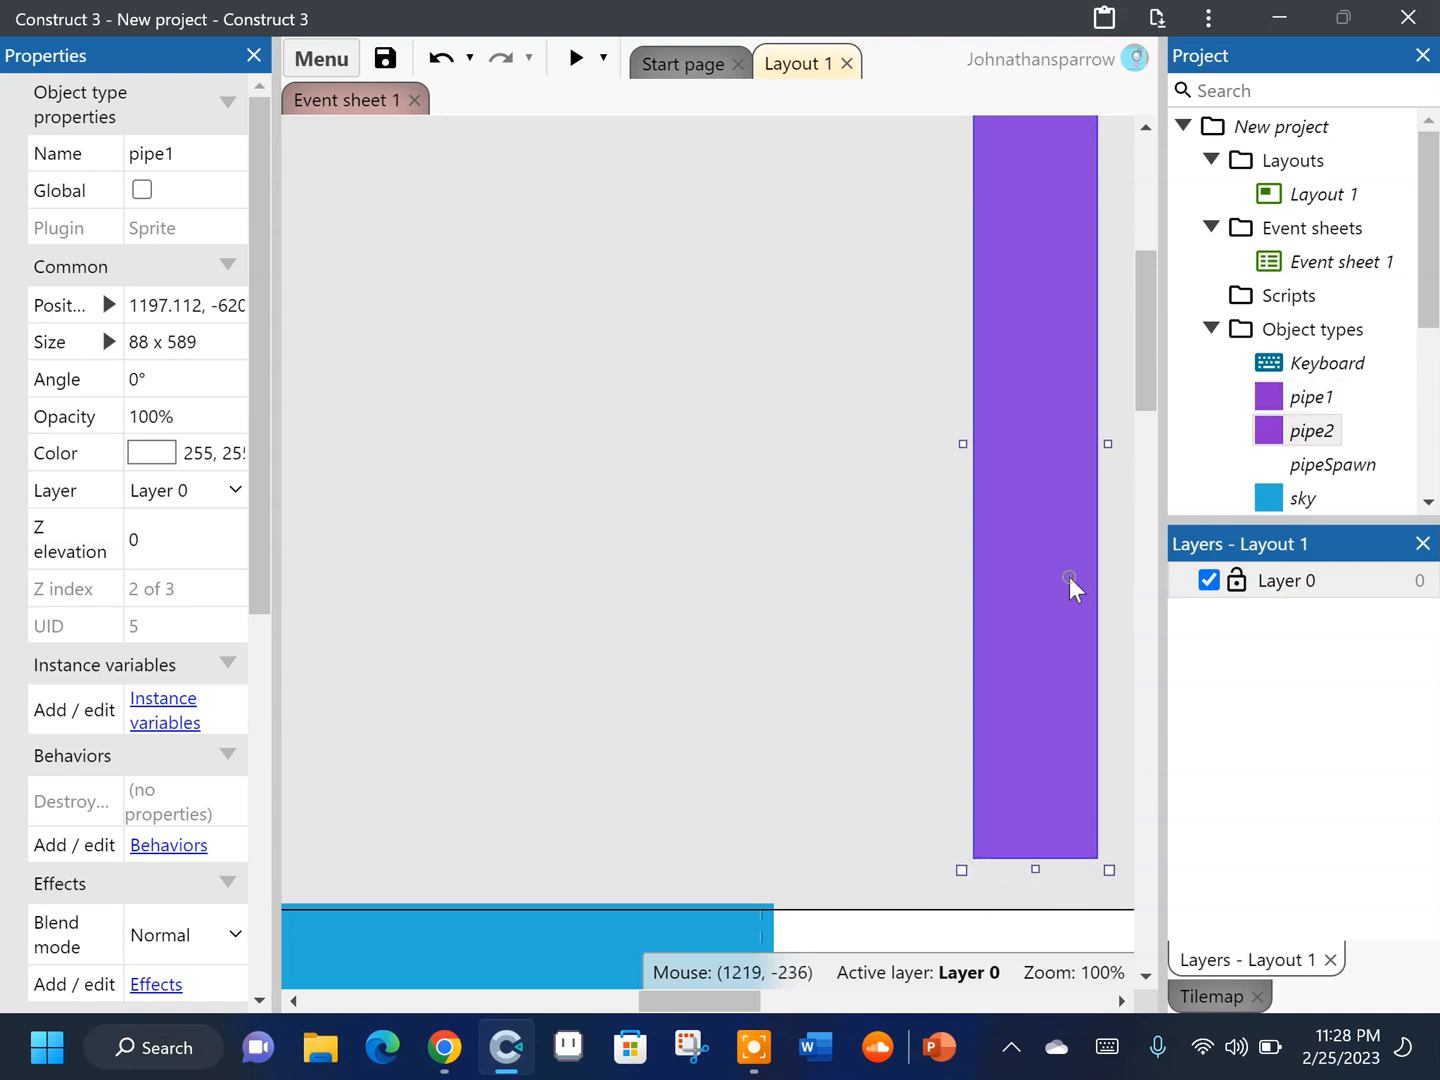
scroll(797, 575, "up", 2)
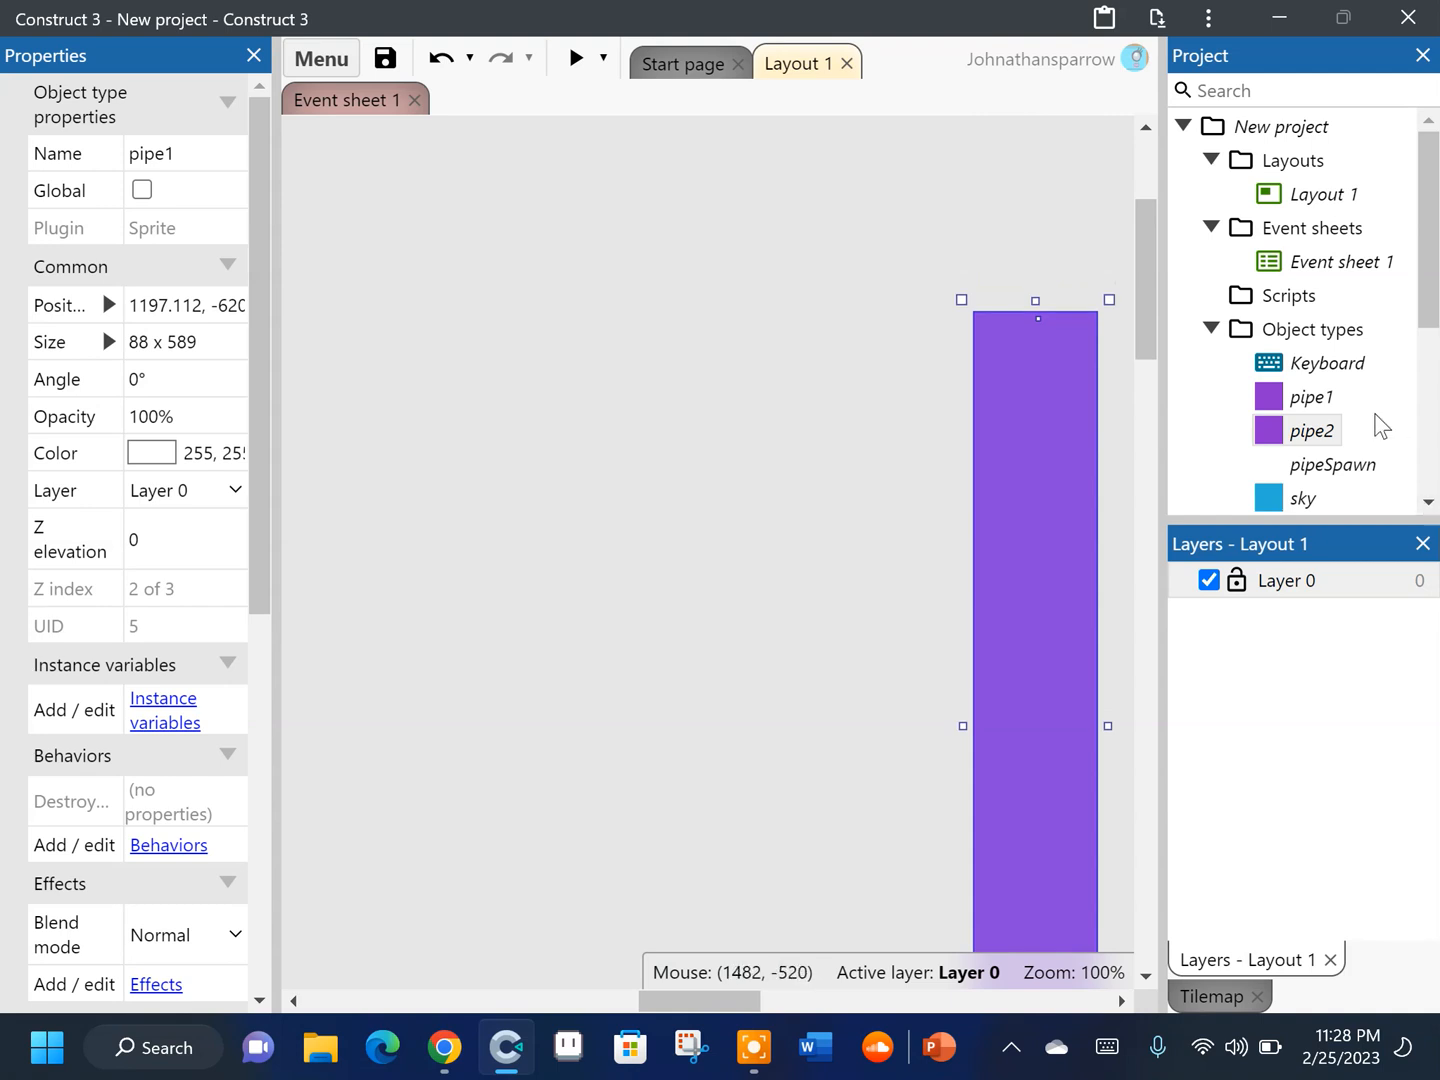
Place a pipe2 instance above the layout beside the pipe1 instance, at about 1078, -334
left_click_drag(1310, 430, 896, 764)
scroll(707, 563, "down", 4)
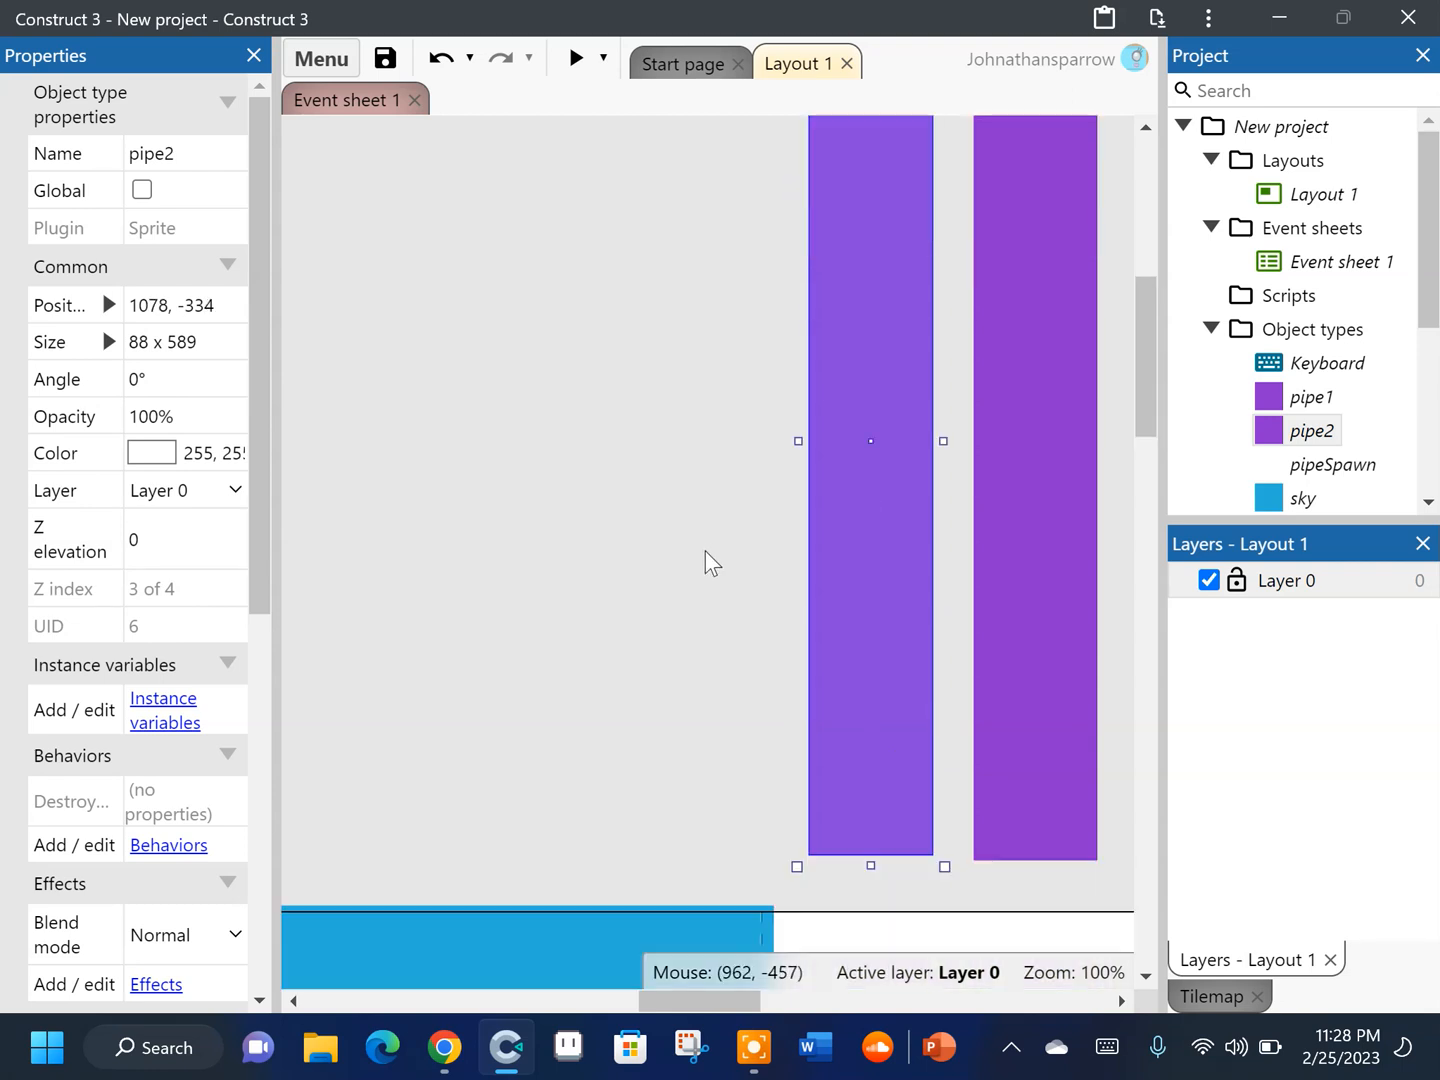
Add the Timer behavior to the pipeSpawn sprite and close its behaviors dialog
left_click(1315, 464)
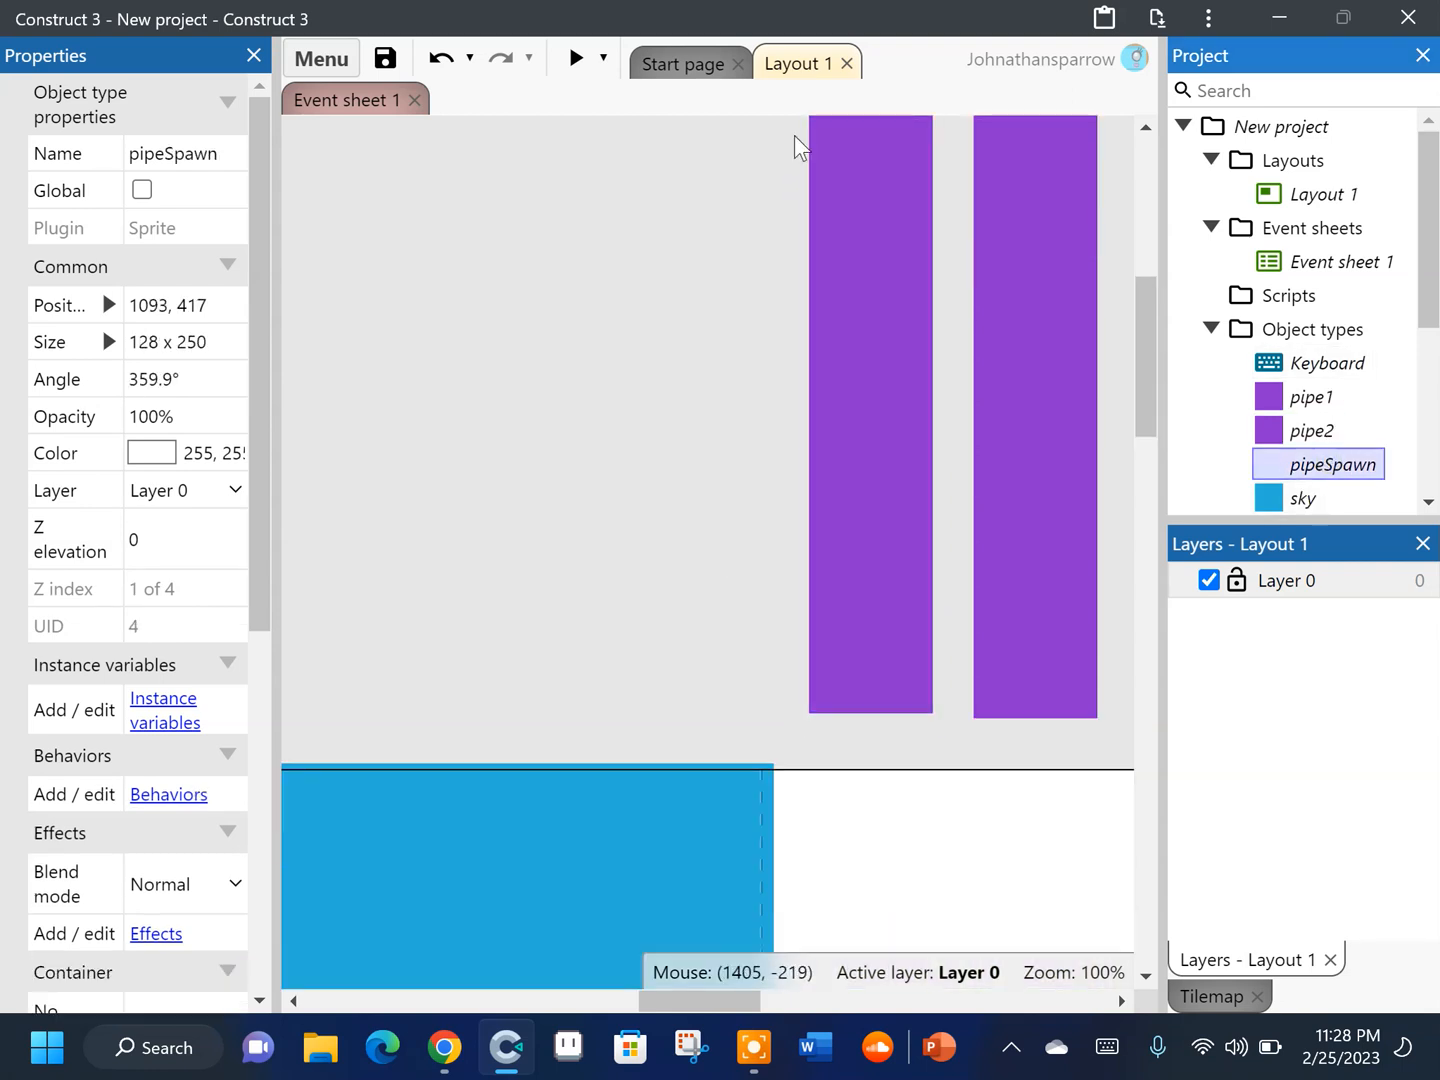
scroll(851, 828, "down", 4)
left_click(850, 828)
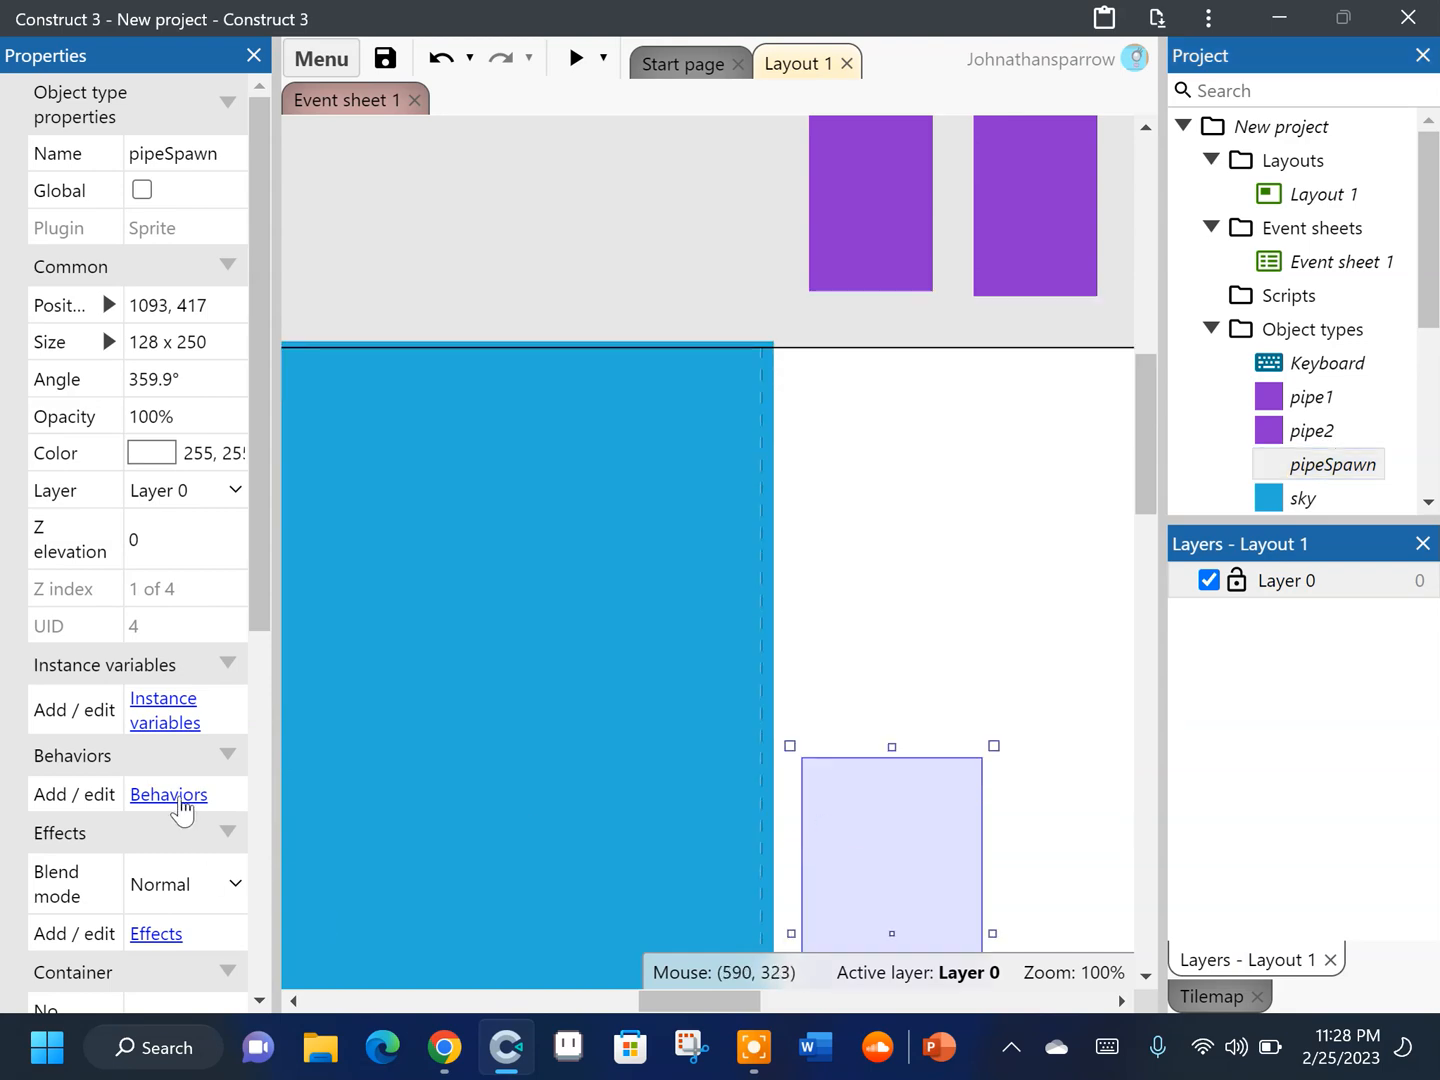
left_click(168, 795)
left_click(706, 412)
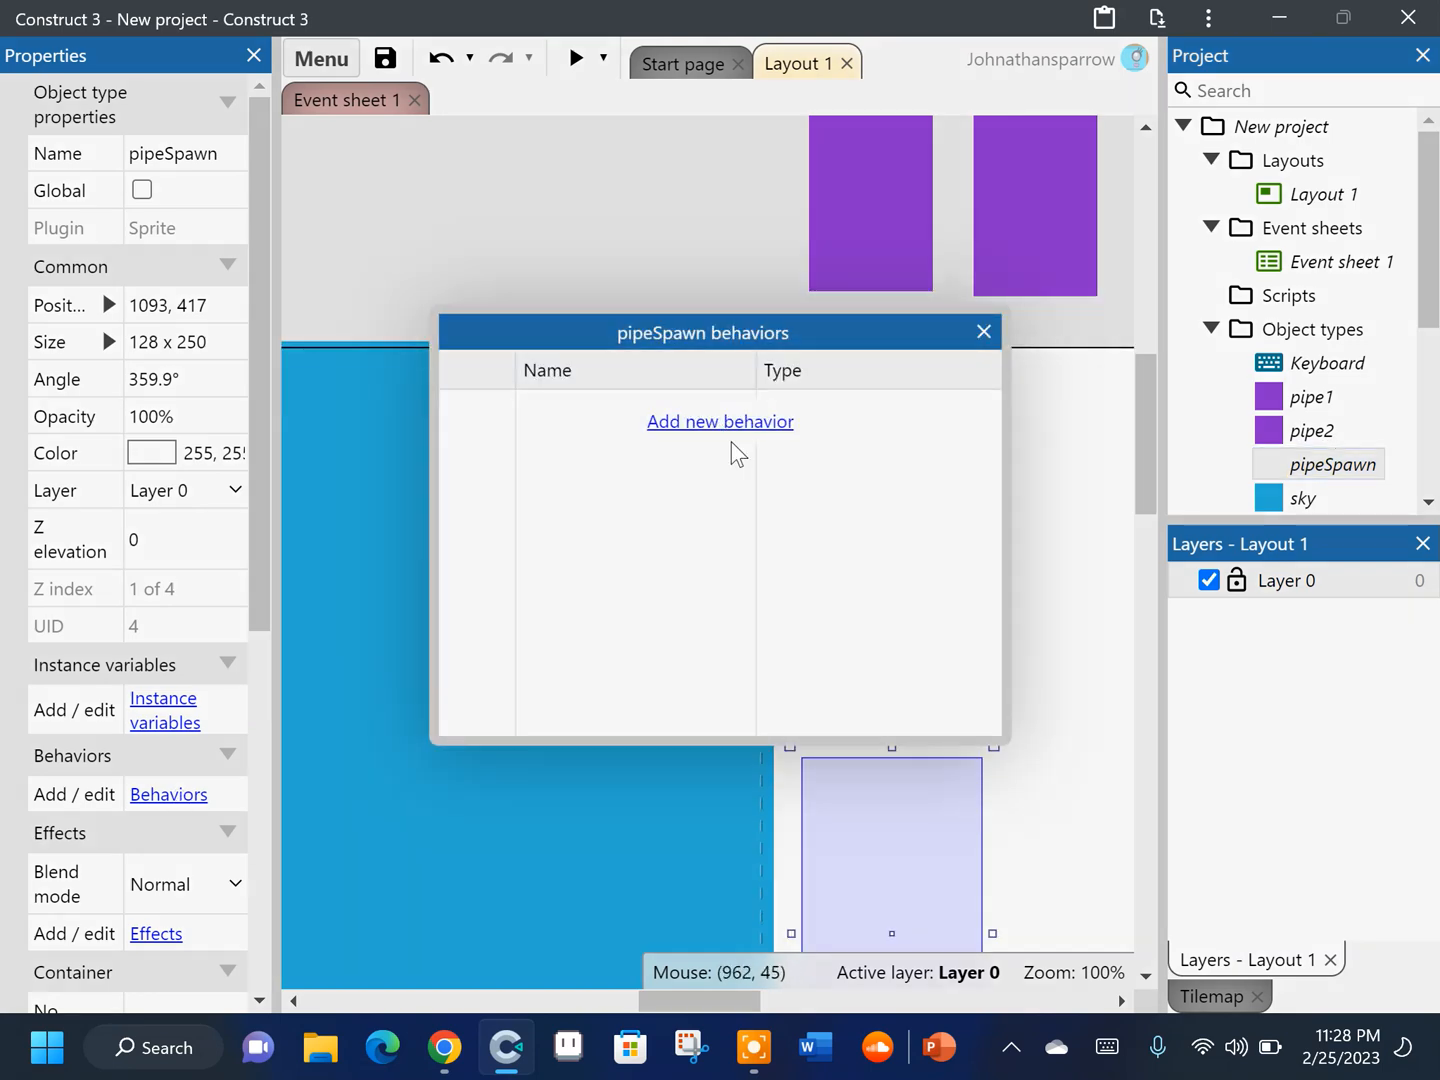
scroll(766, 524, "down", 5)
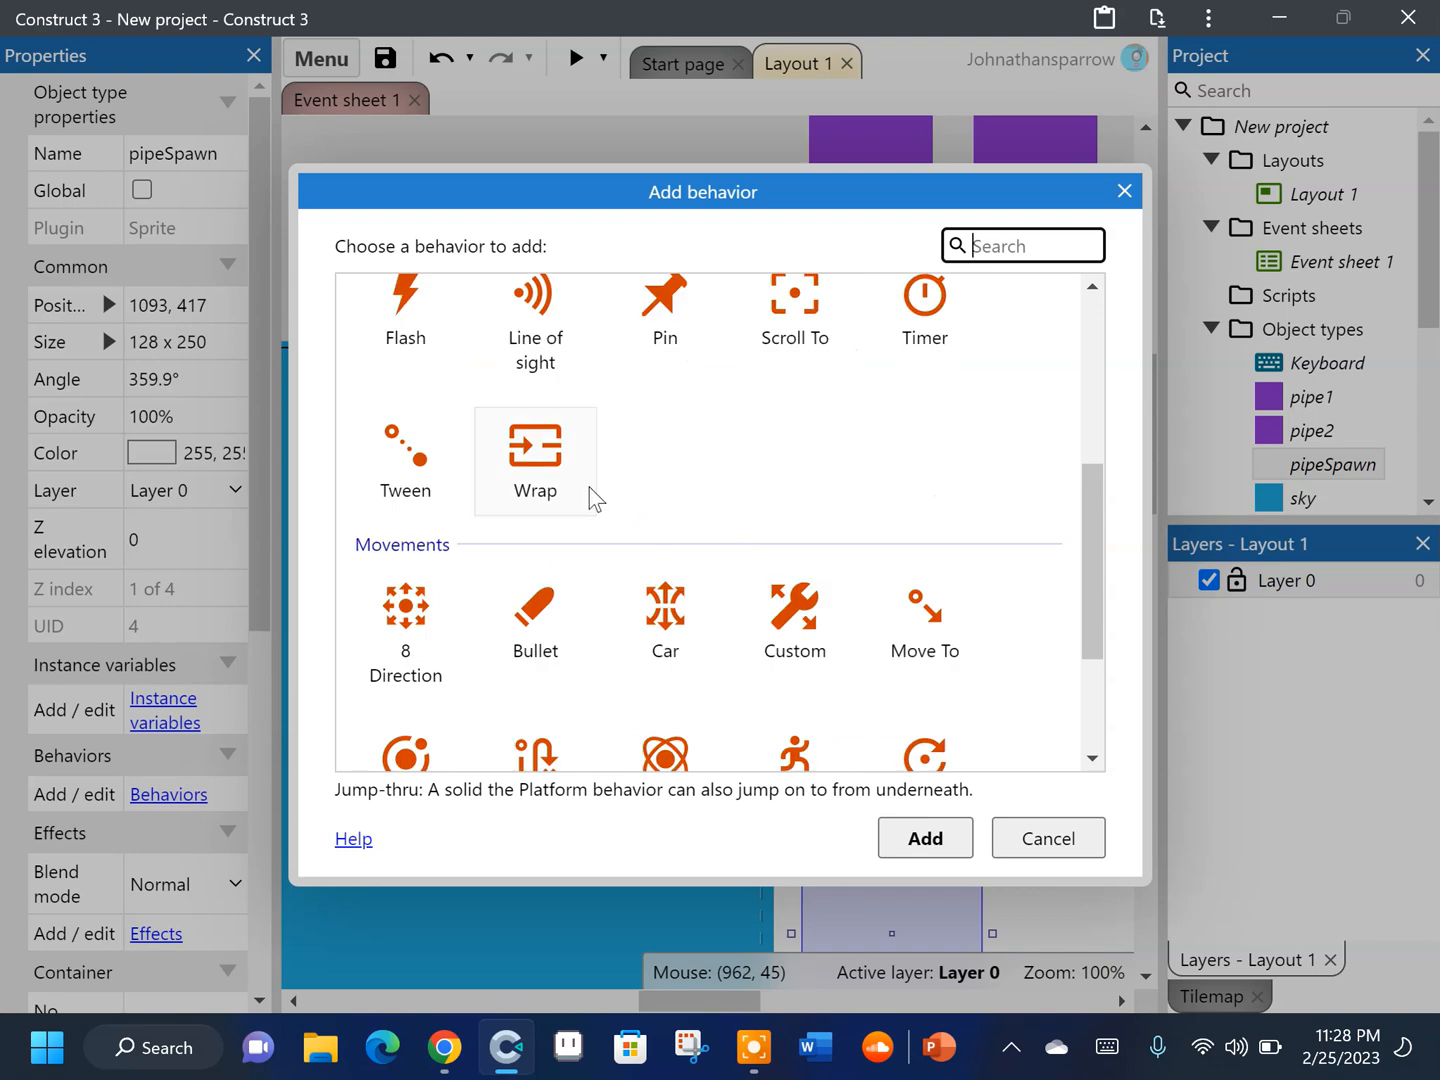
scroll(800, 640, "down", 2)
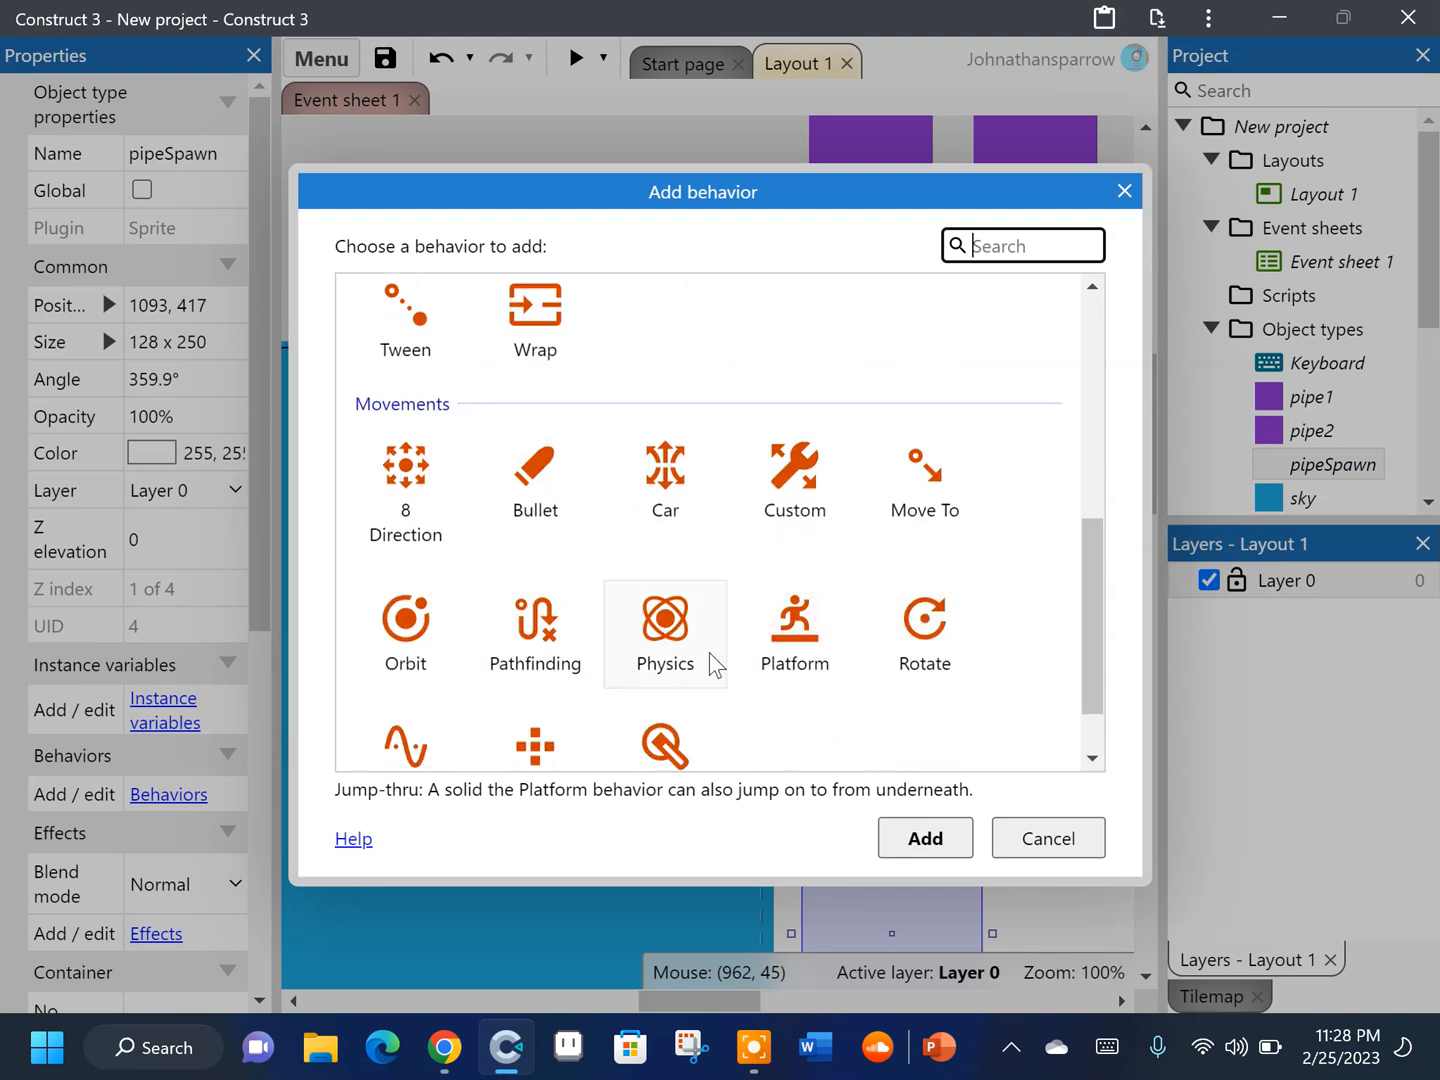
scroll(800, 599, "up", 2)
left_click(929, 310)
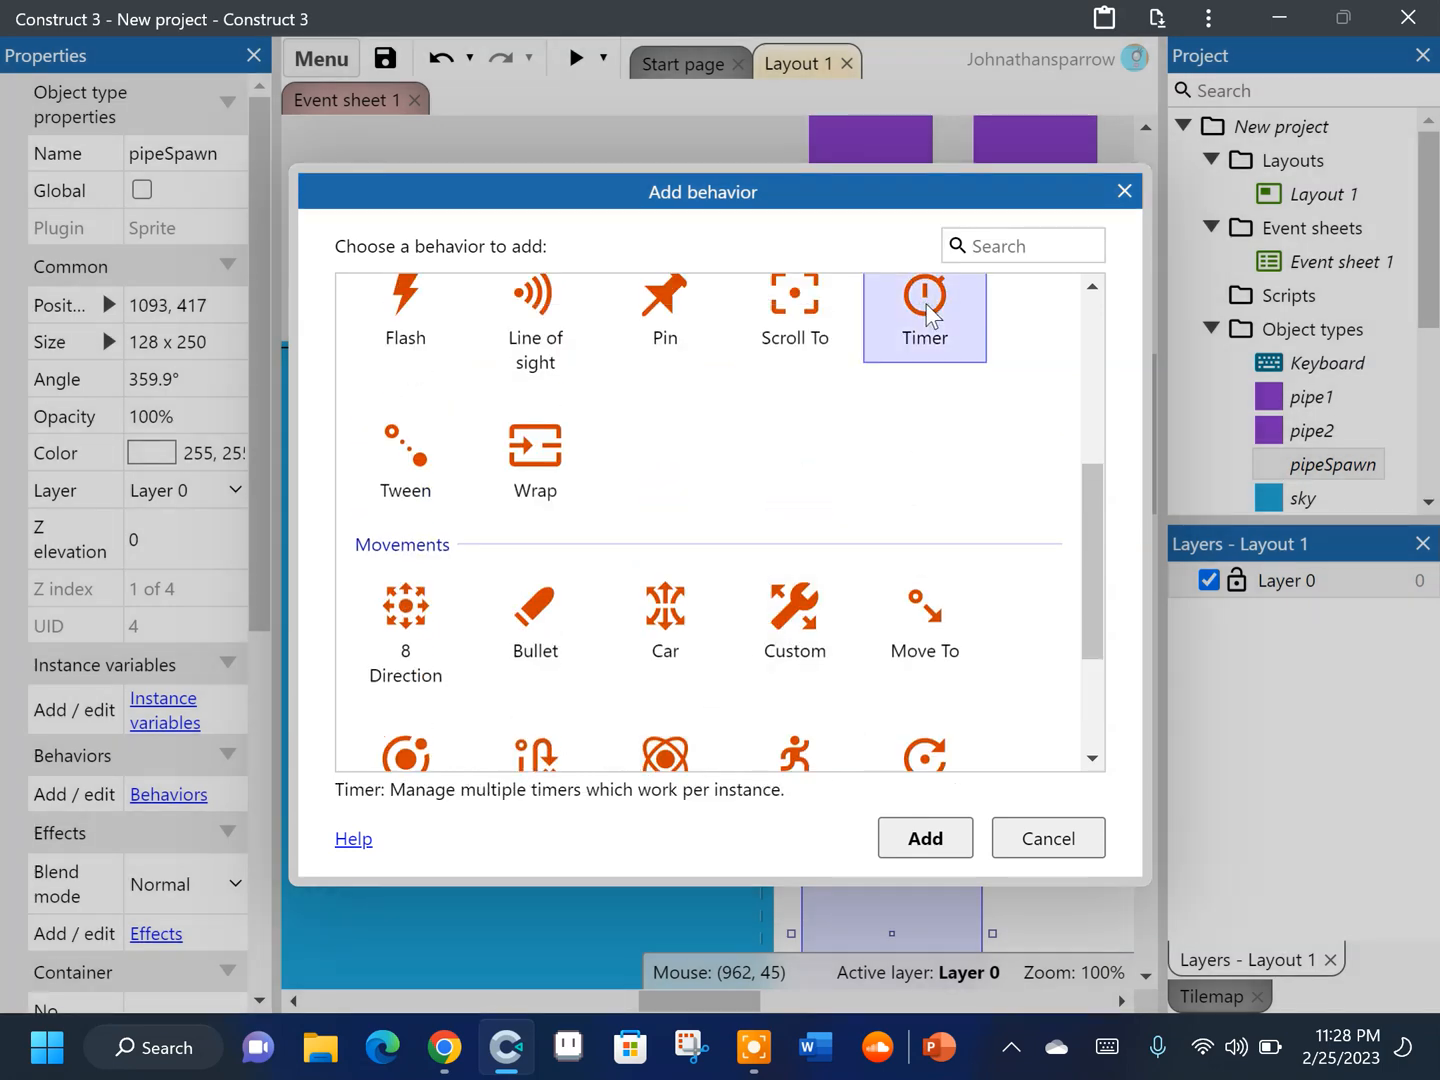
double_click(928, 311)
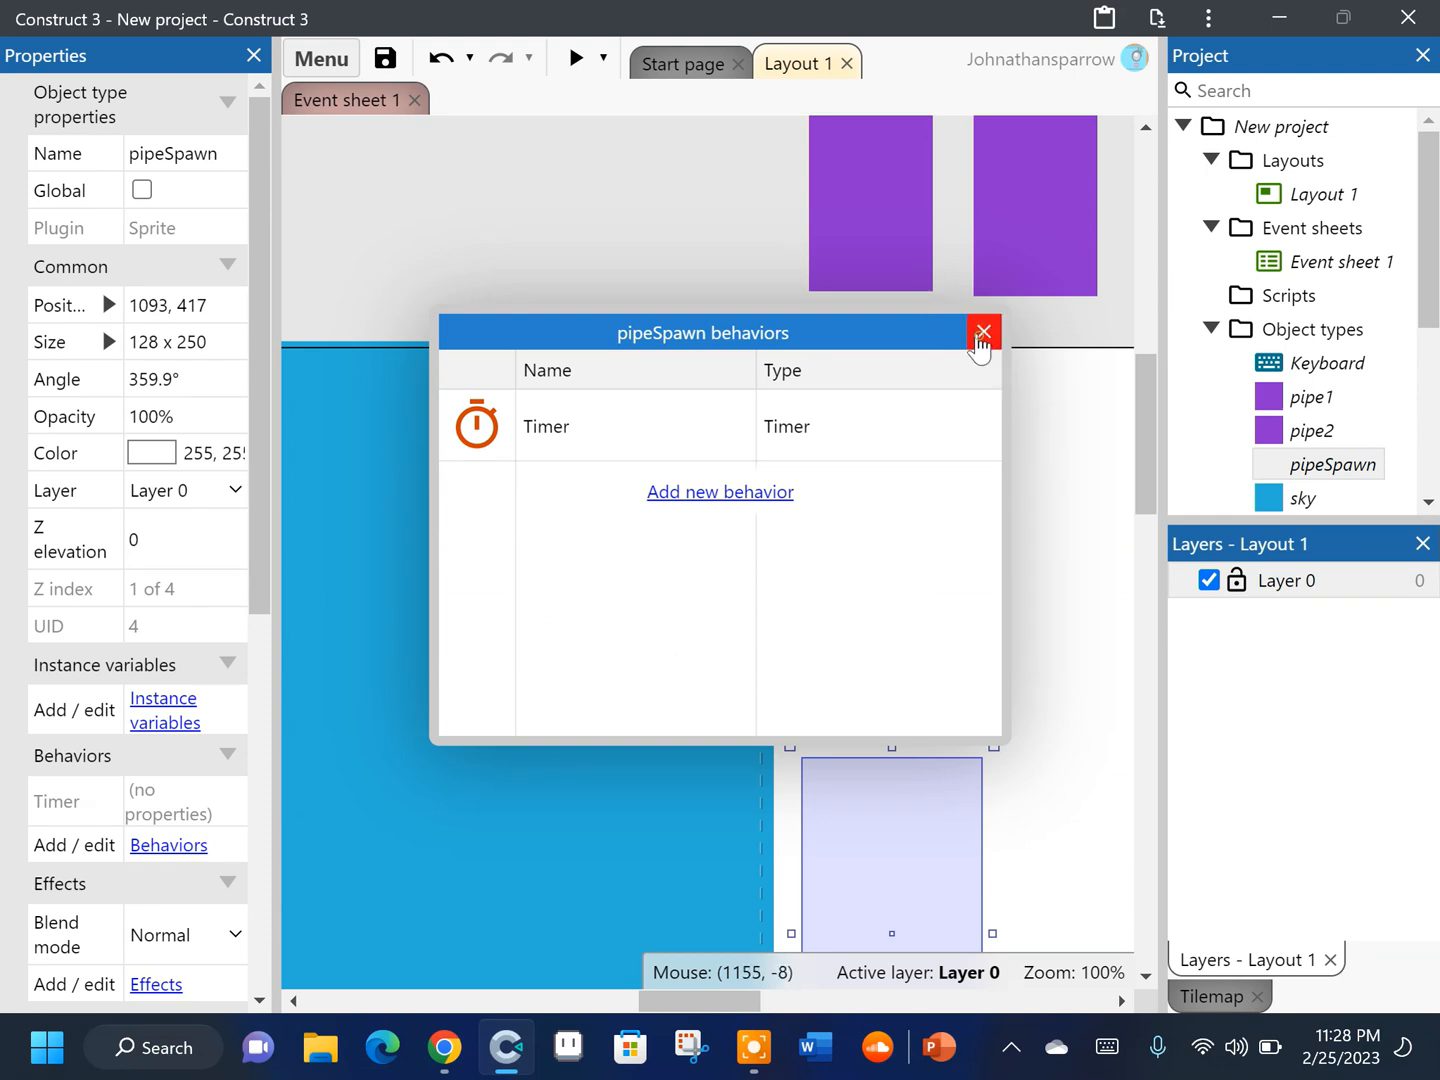
left_click(978, 338)
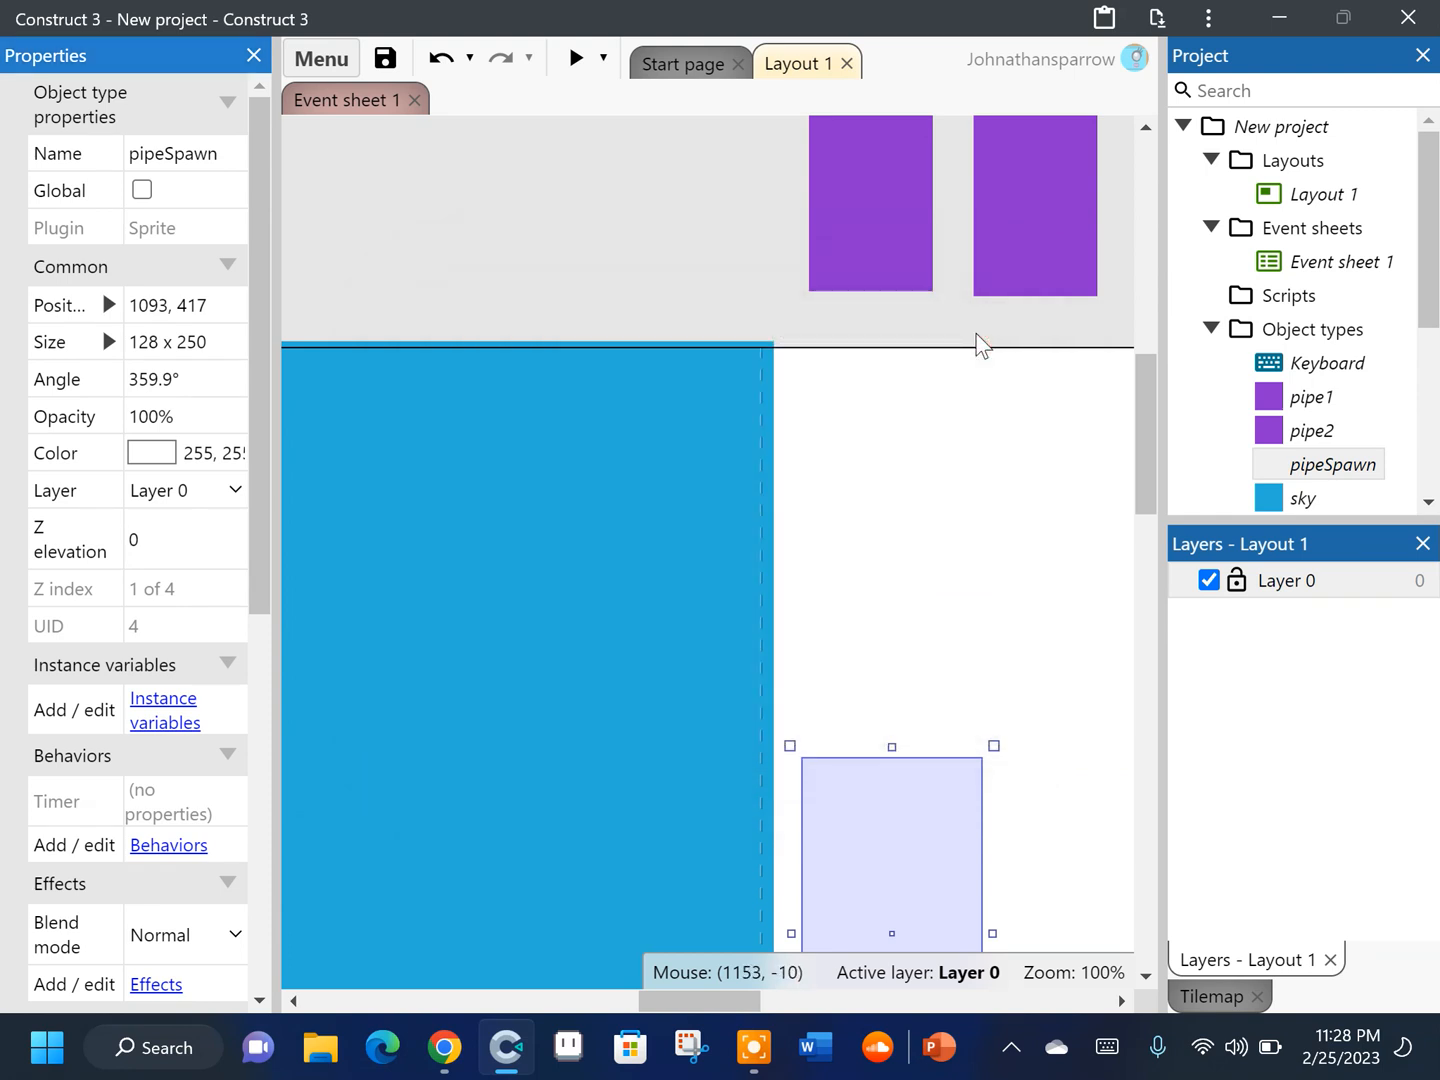
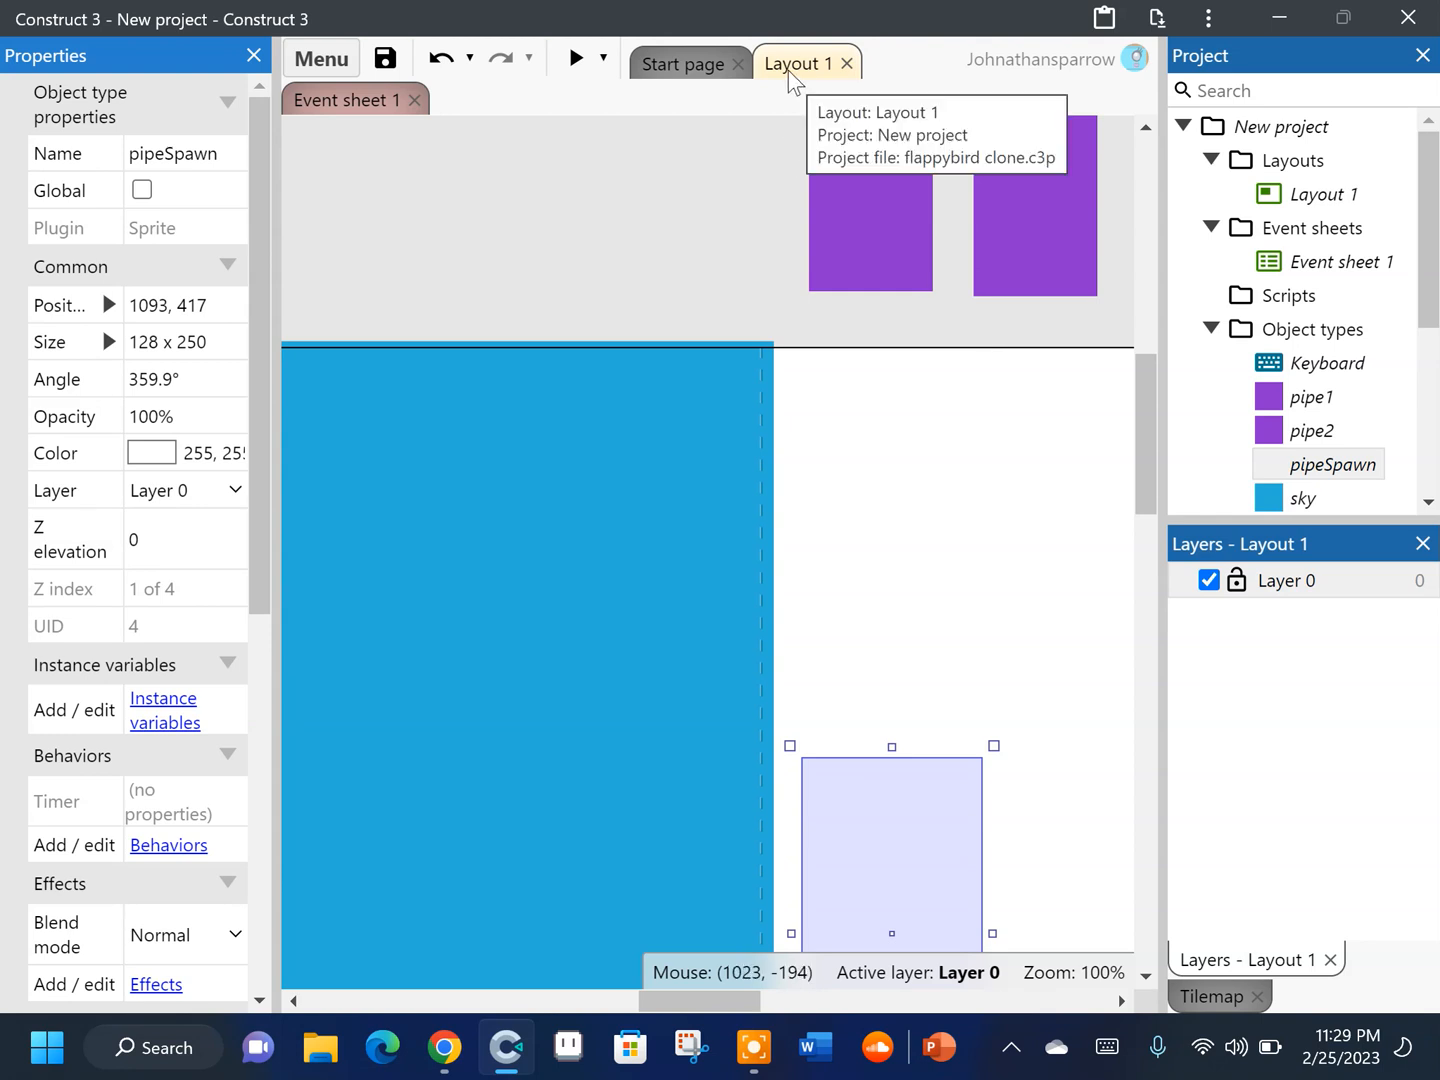
Close the start page and rename Layout 1 as "game"
left_click(736, 63)
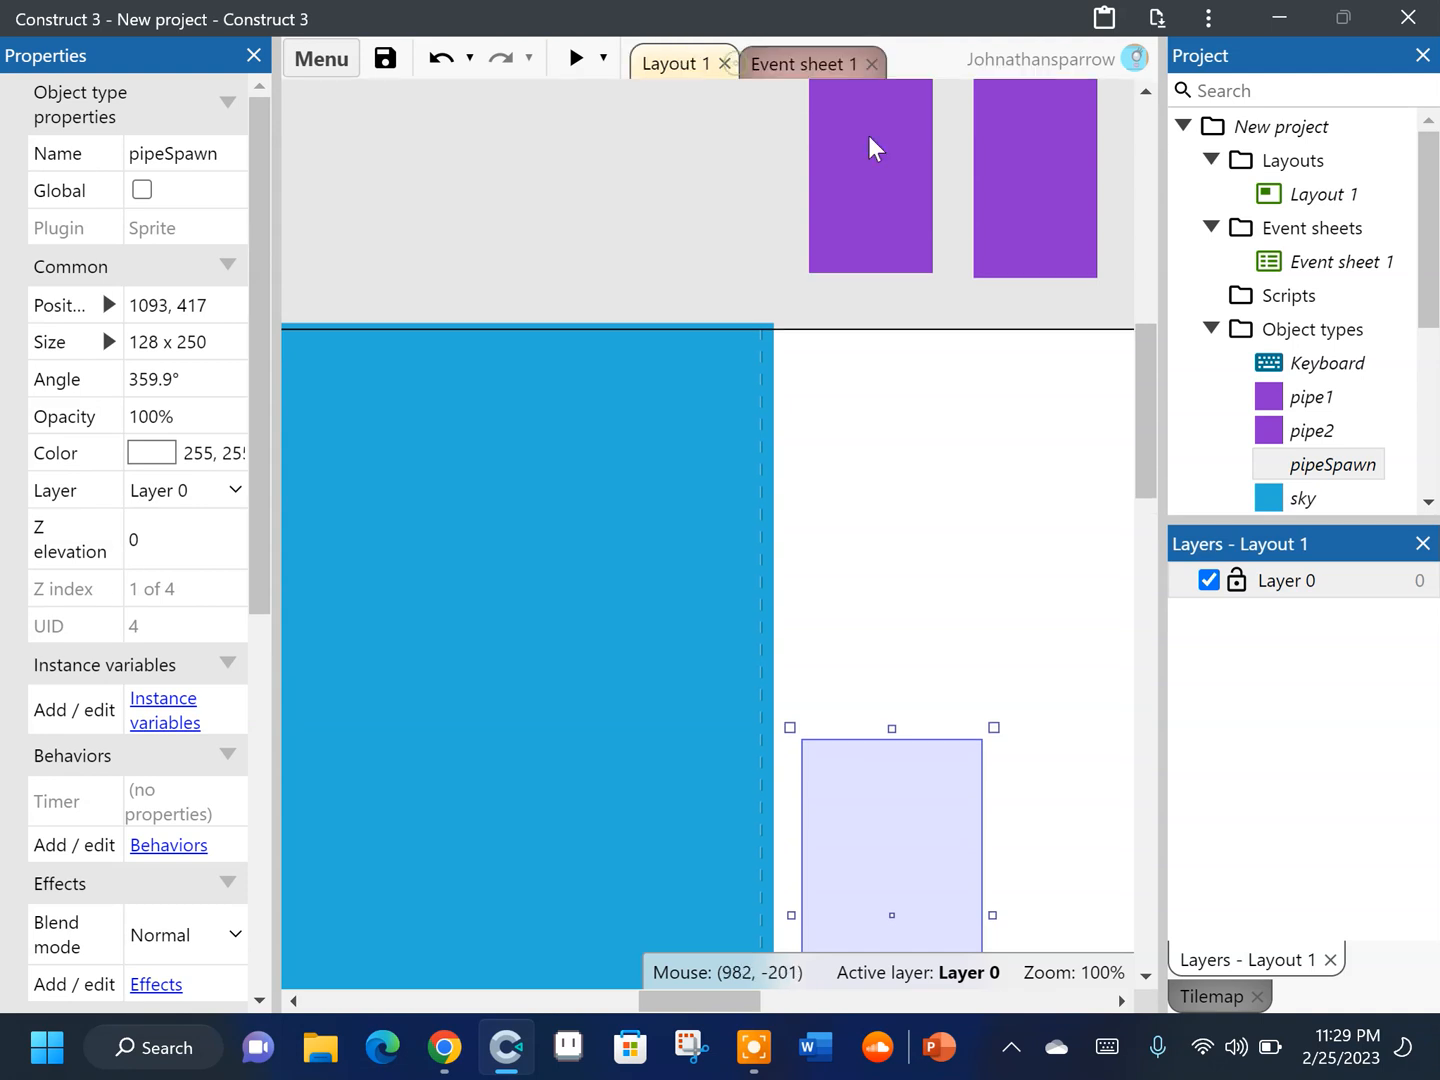
left_click(1262, 194)
right_click(1289, 192)
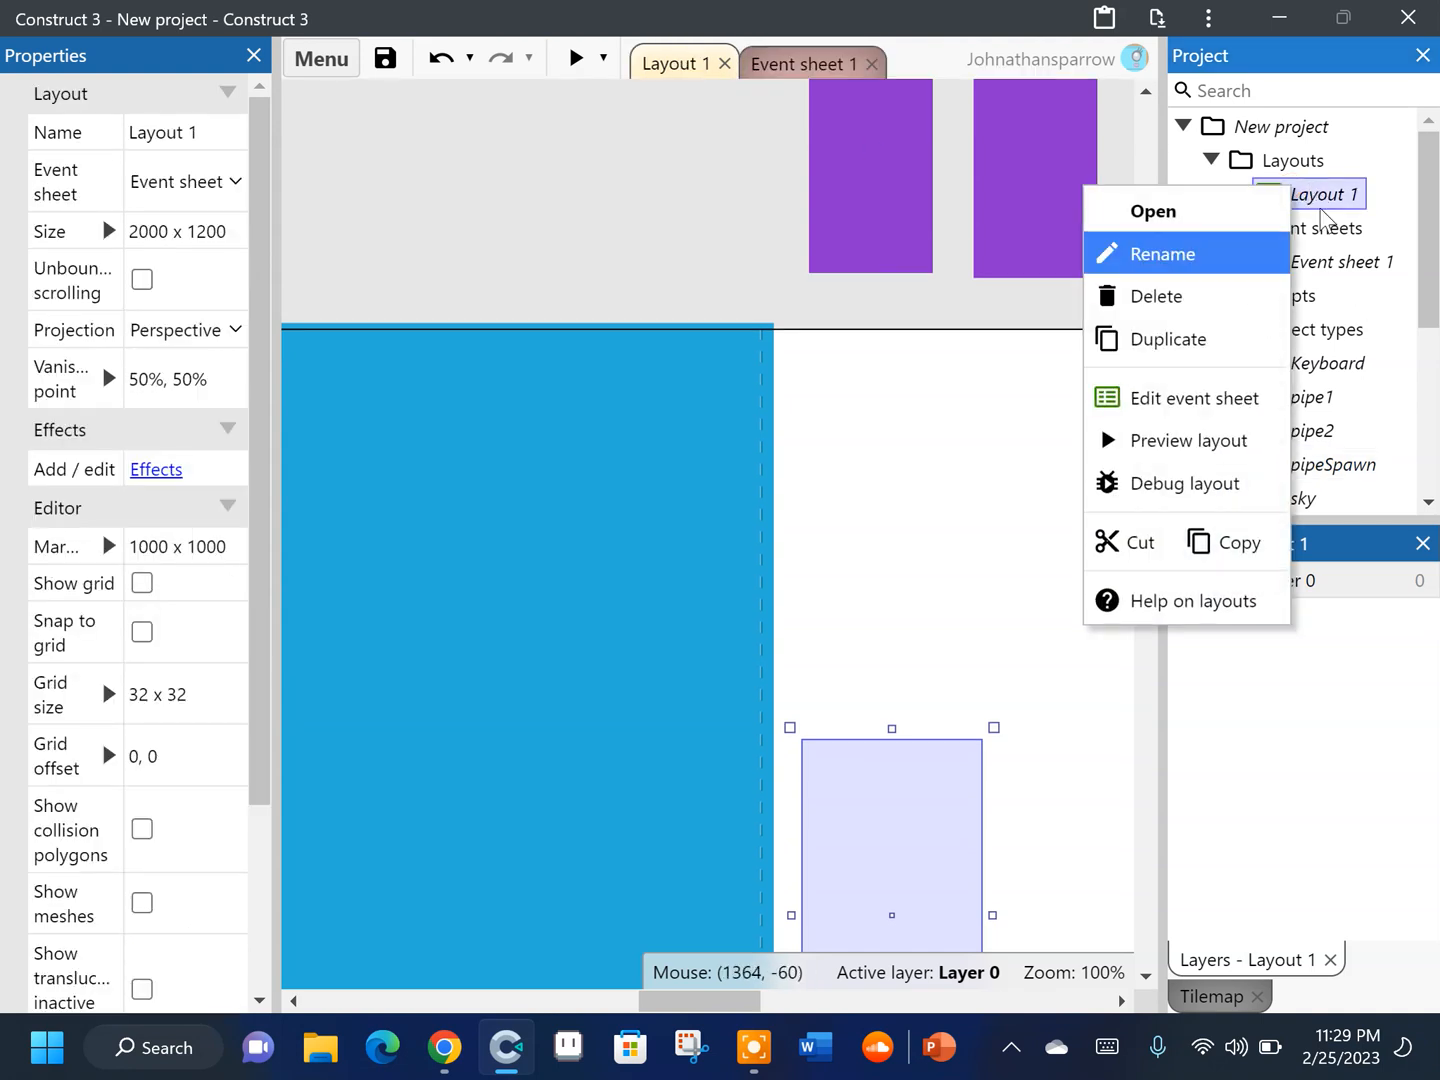
left_click(1229, 257)
type("g")
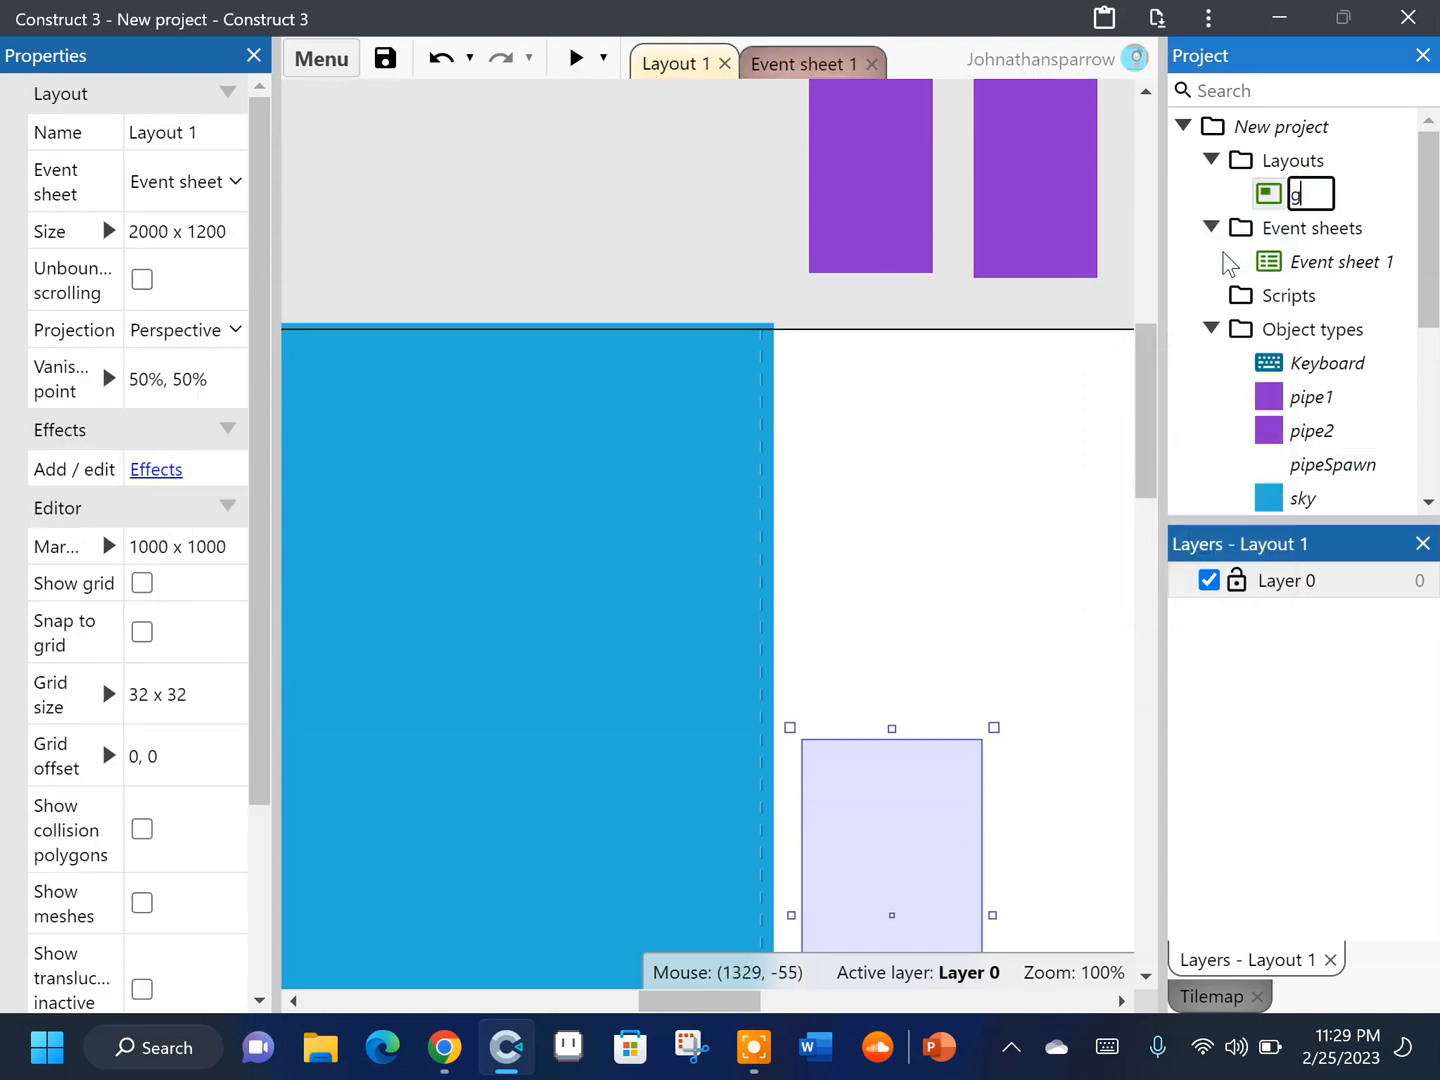
type("ame")
key("Return")
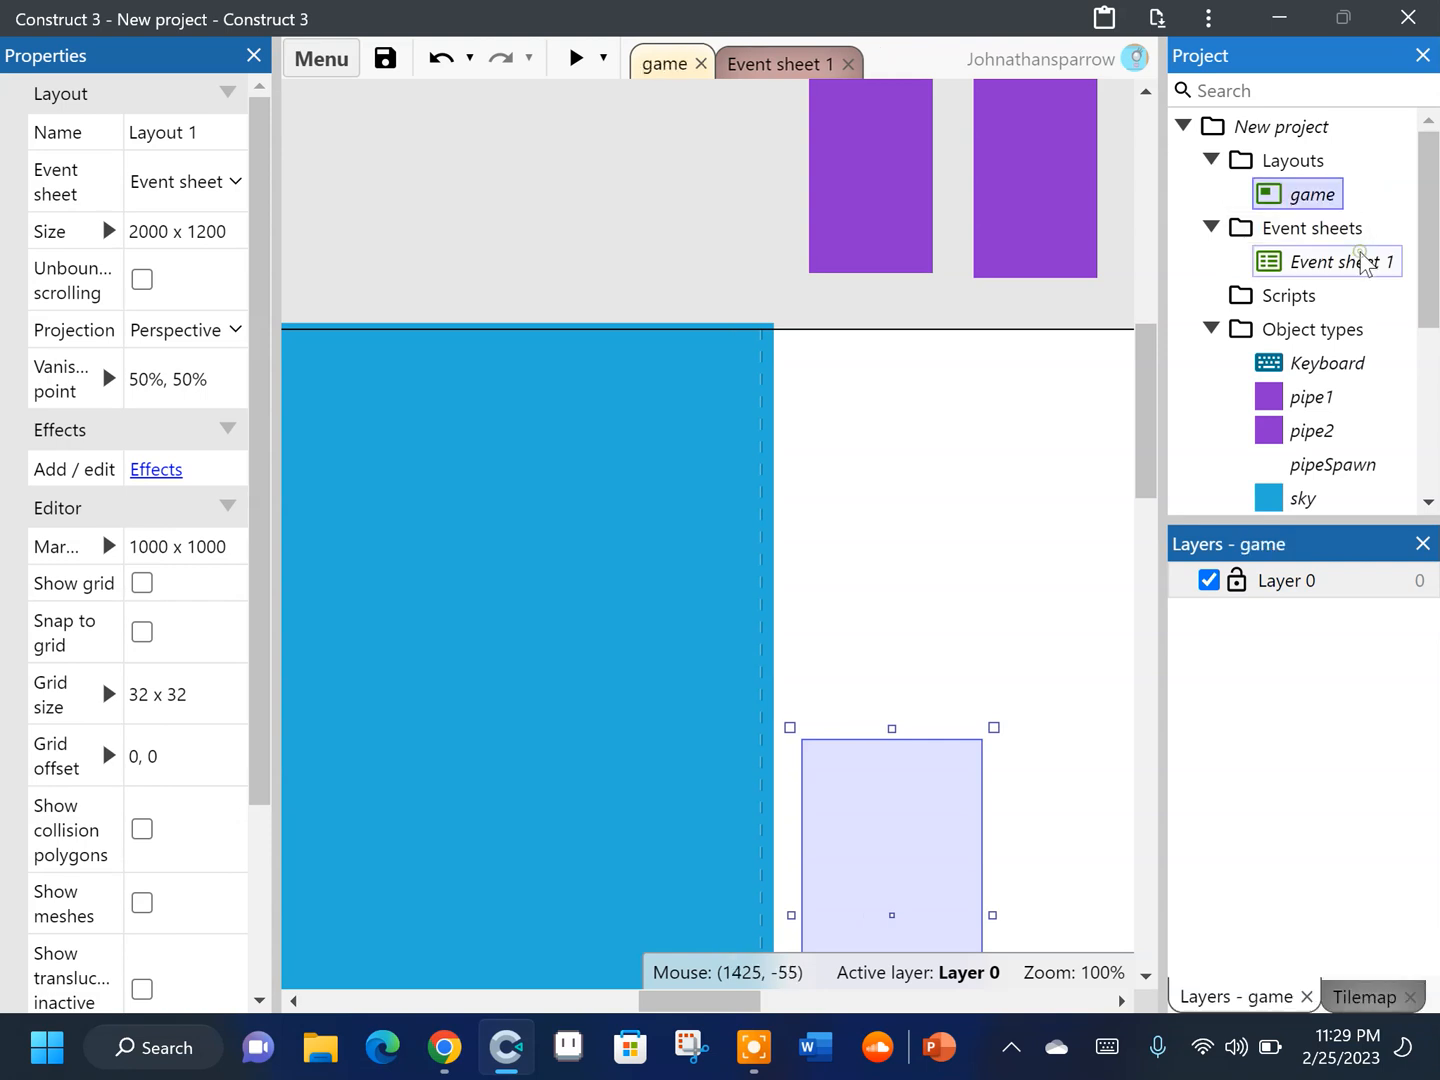
Rename Event sheet 1 as "game e"
right_click(1363, 262)
left_click(1263, 321)
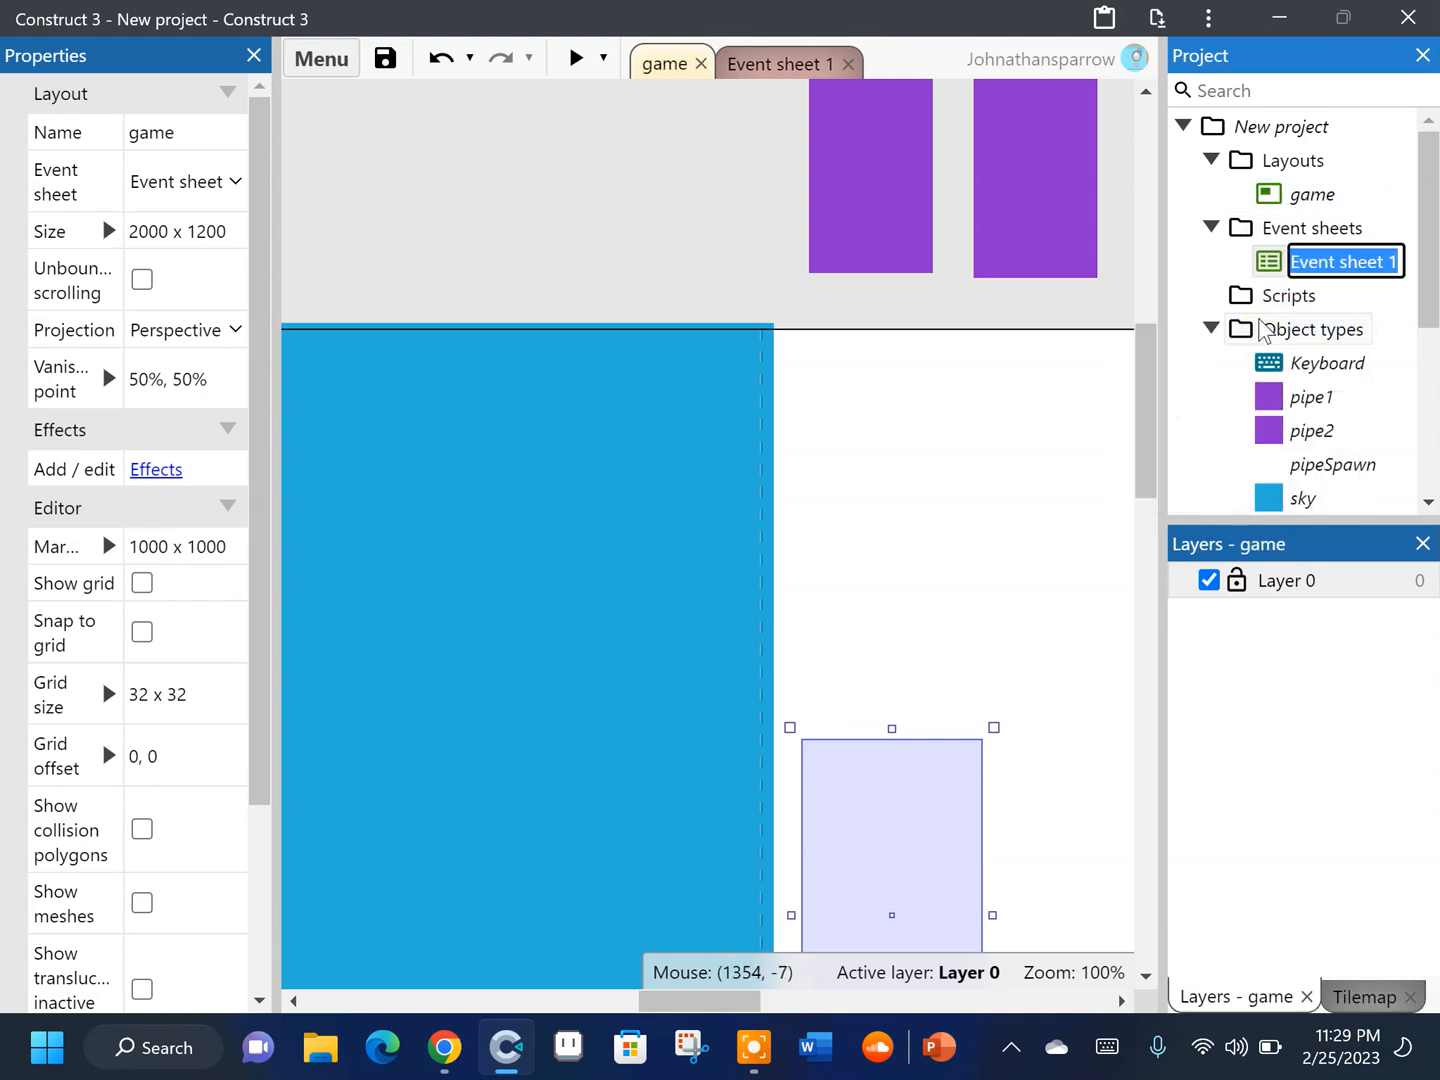
type("game e")
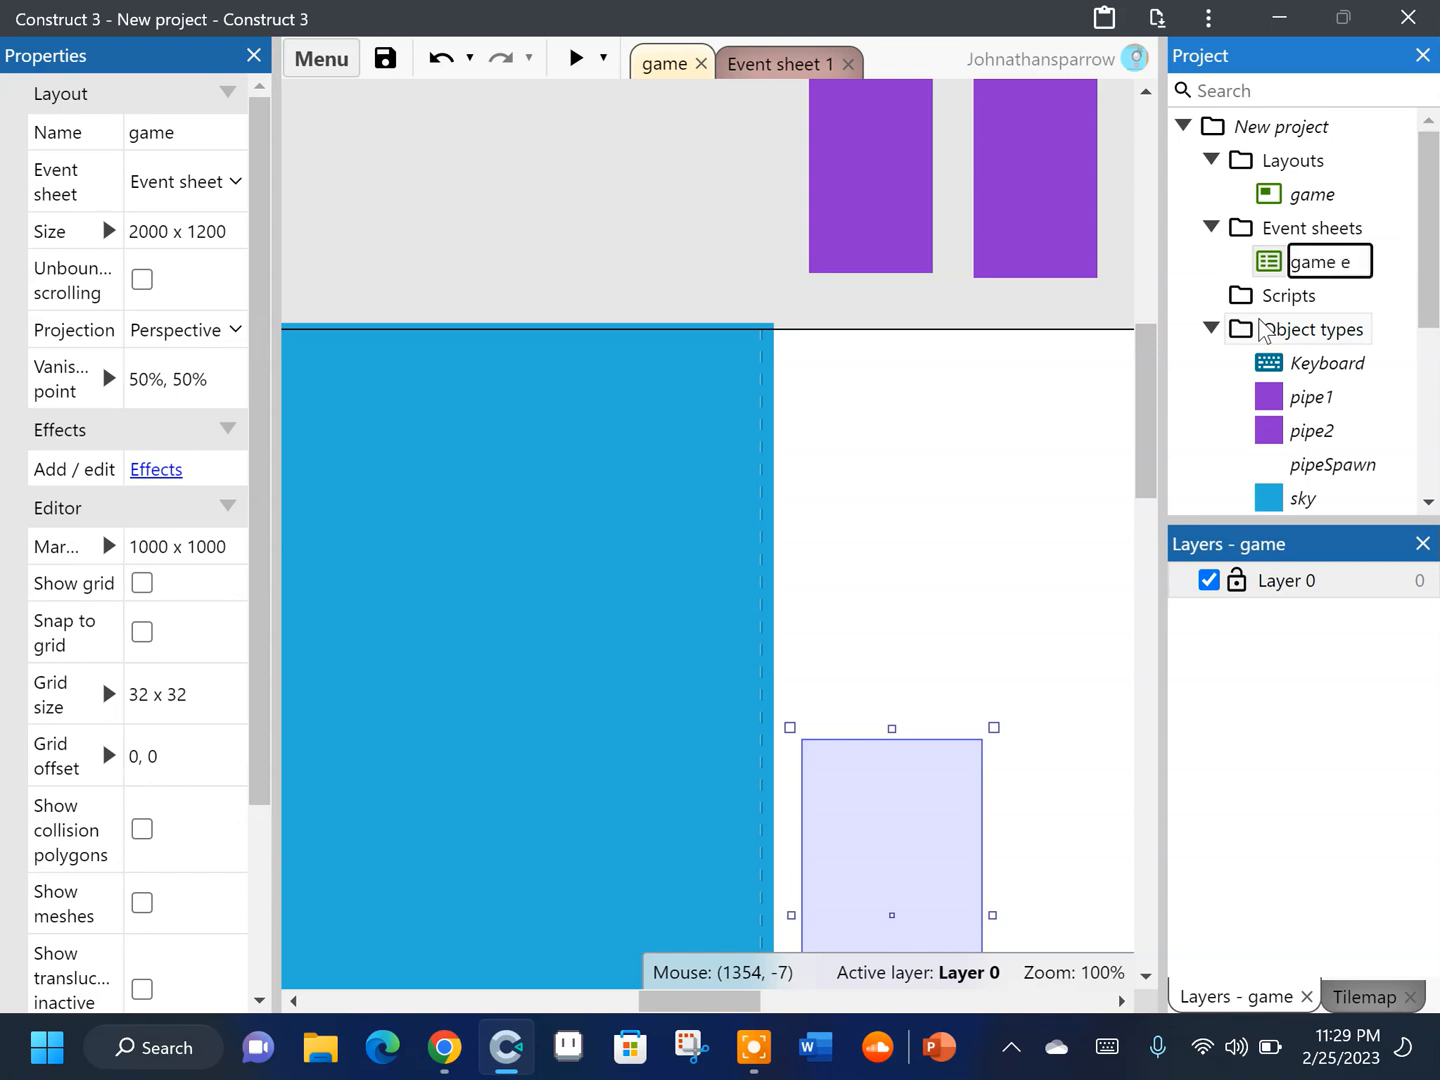
key("Return")
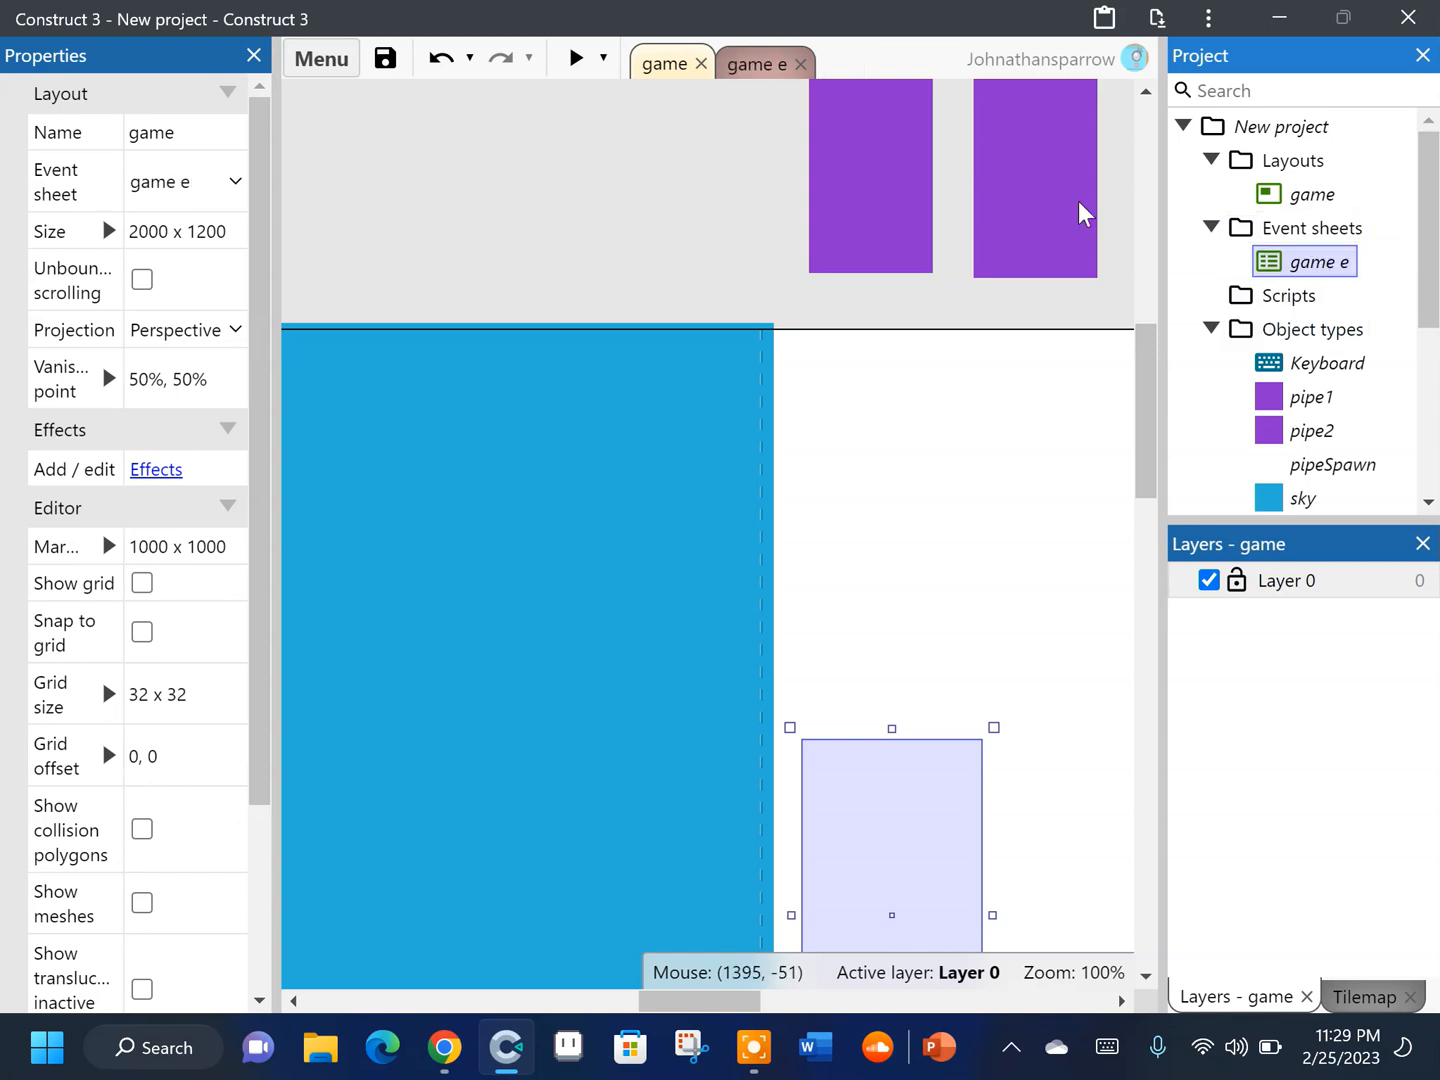
Open the "game e" event sheet and add an event group named "pipe" that is active on start
left_click(742, 62)
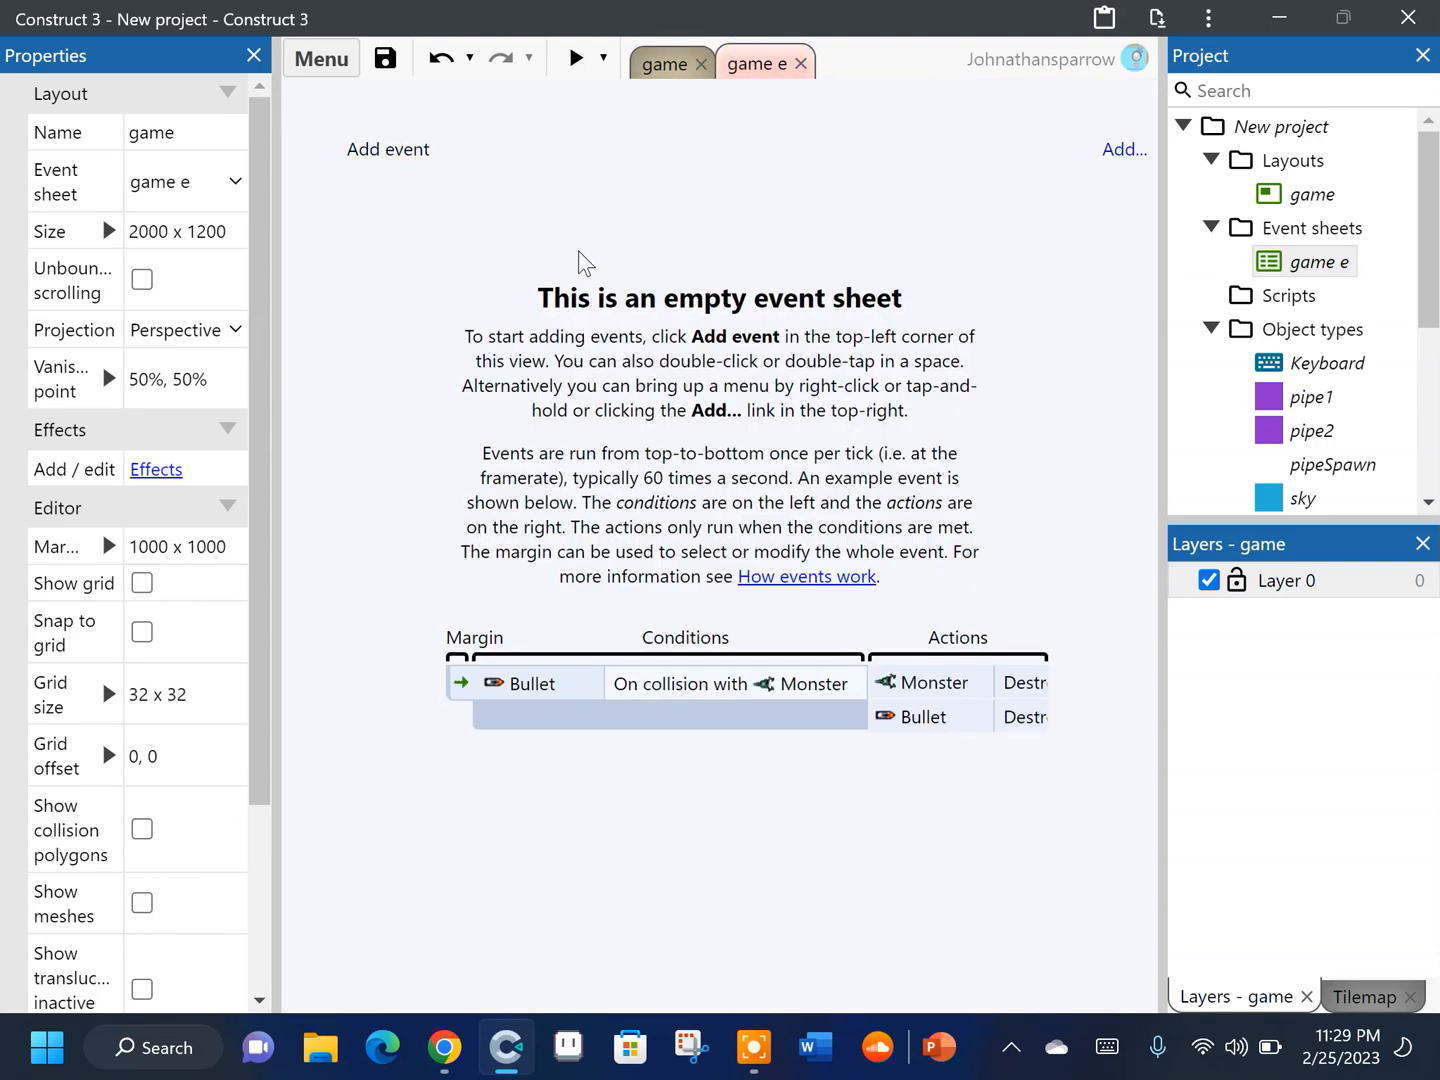
right_click(757, 346)
left_click(842, 545)
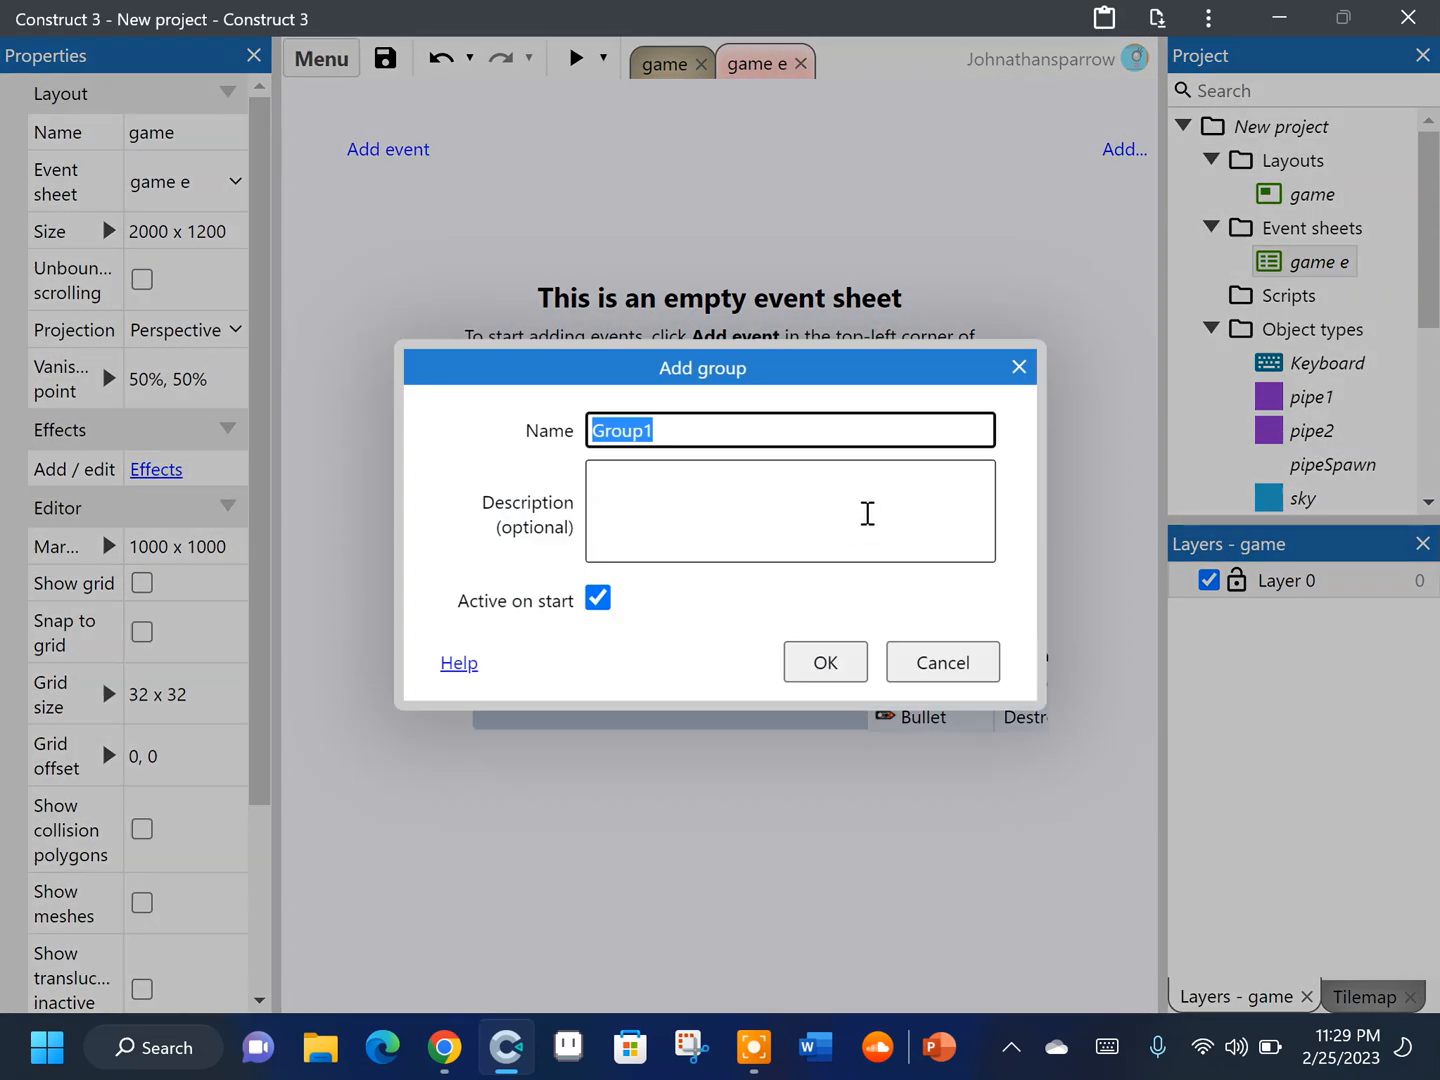
type("pip")
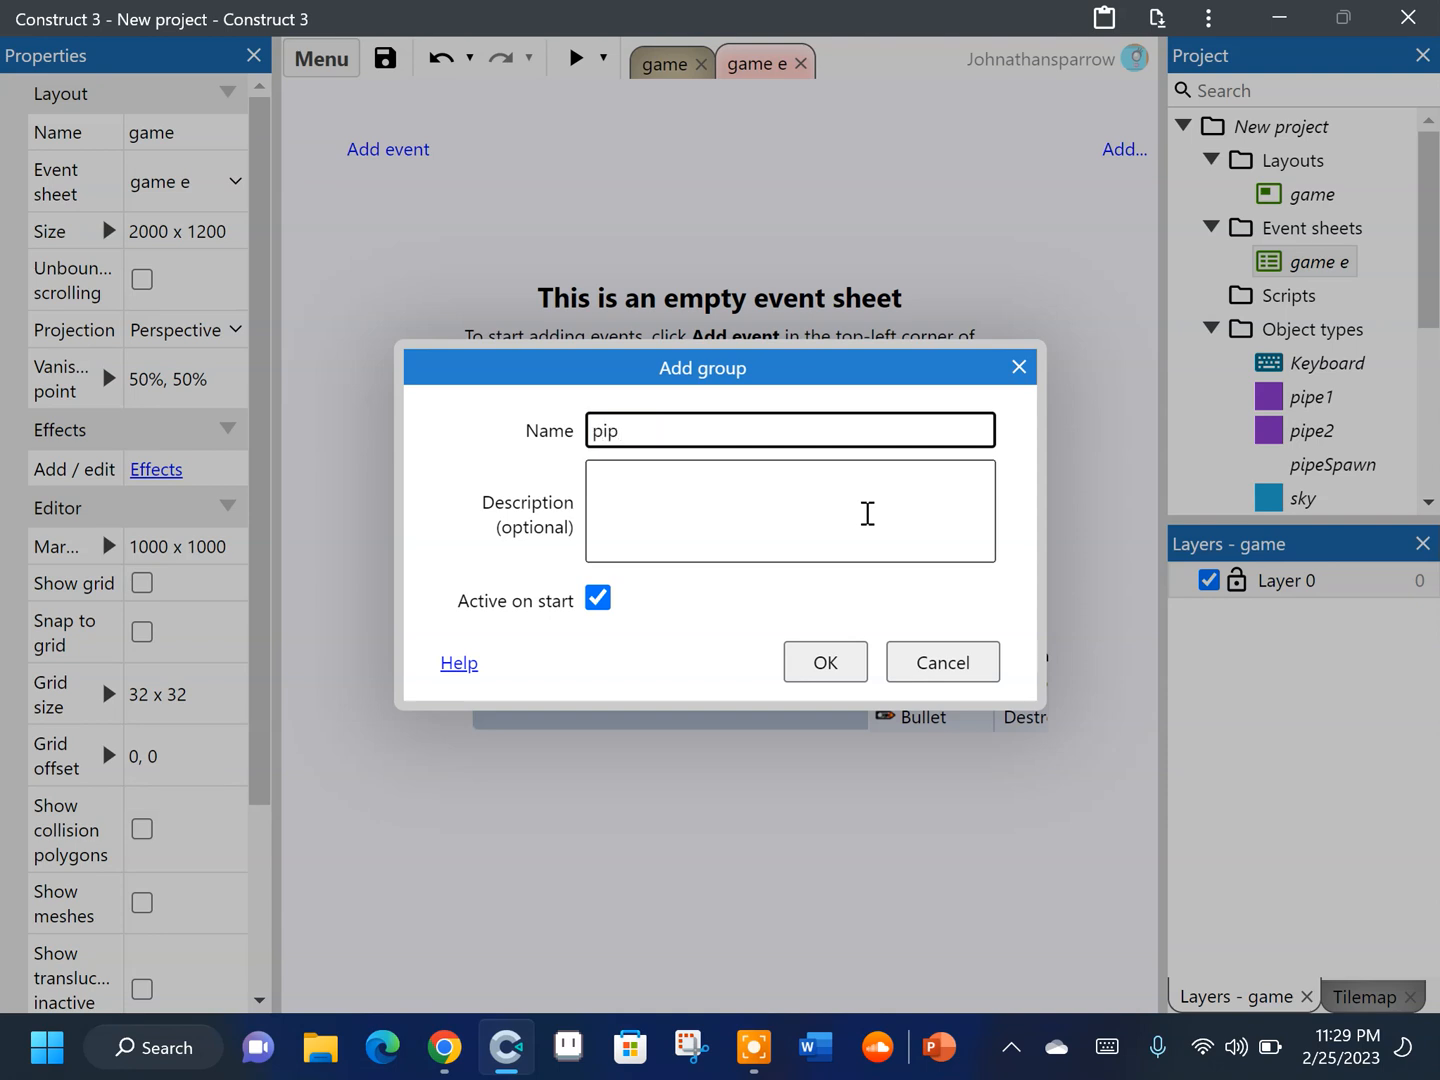
type("e")
key("Return")
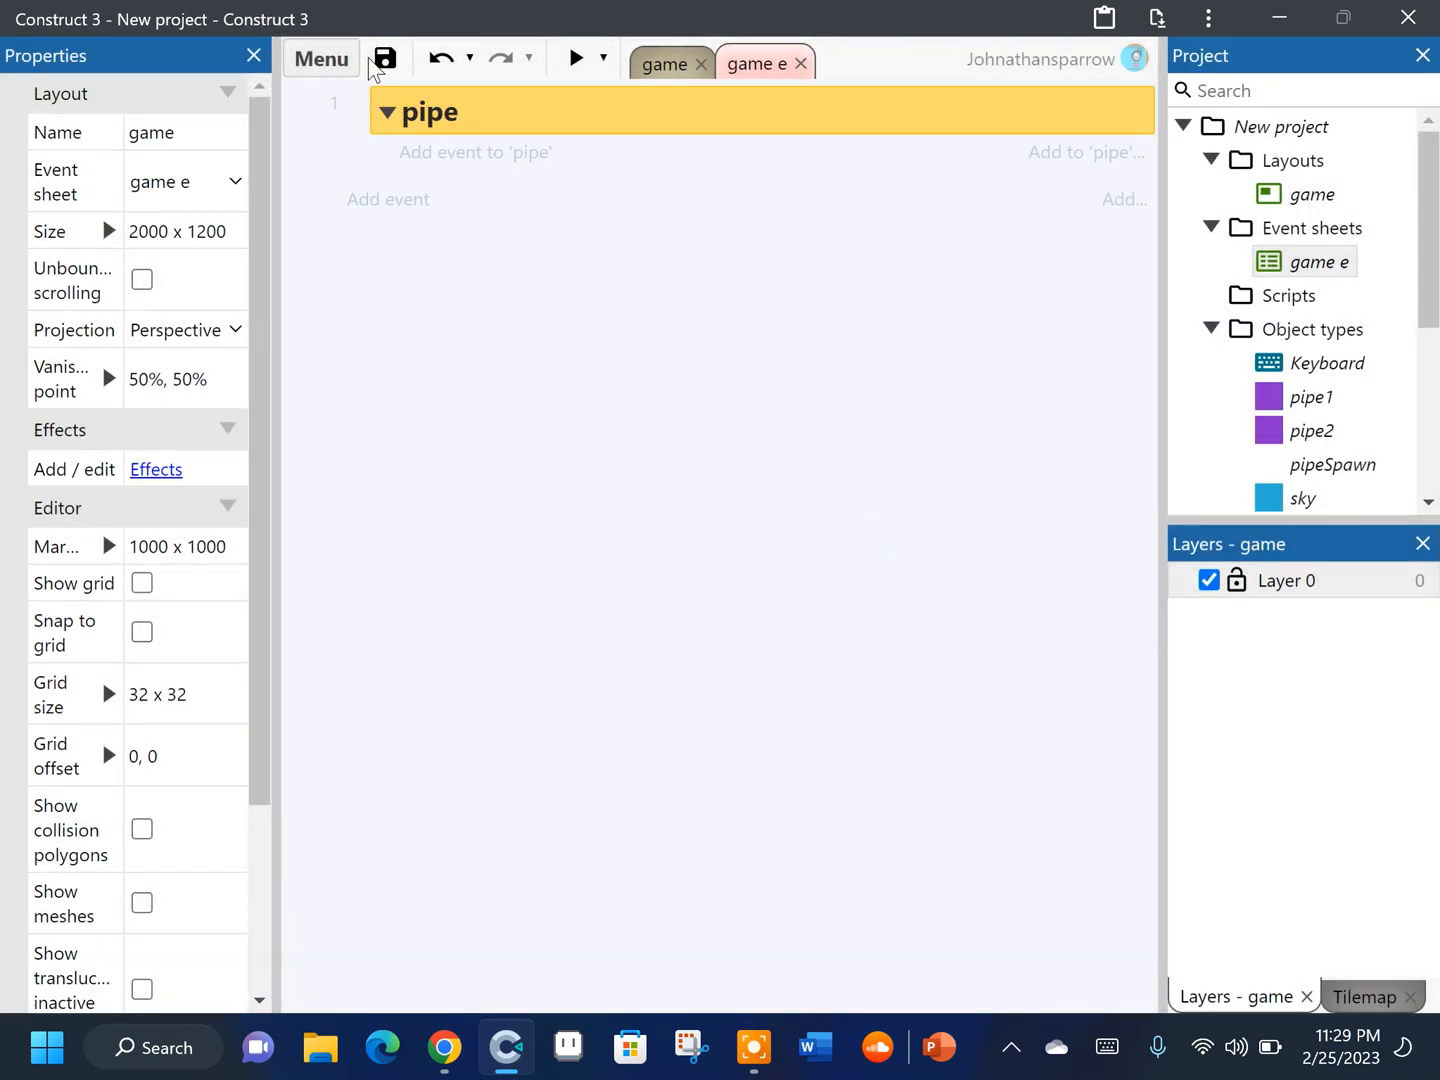
left_click(475, 154)
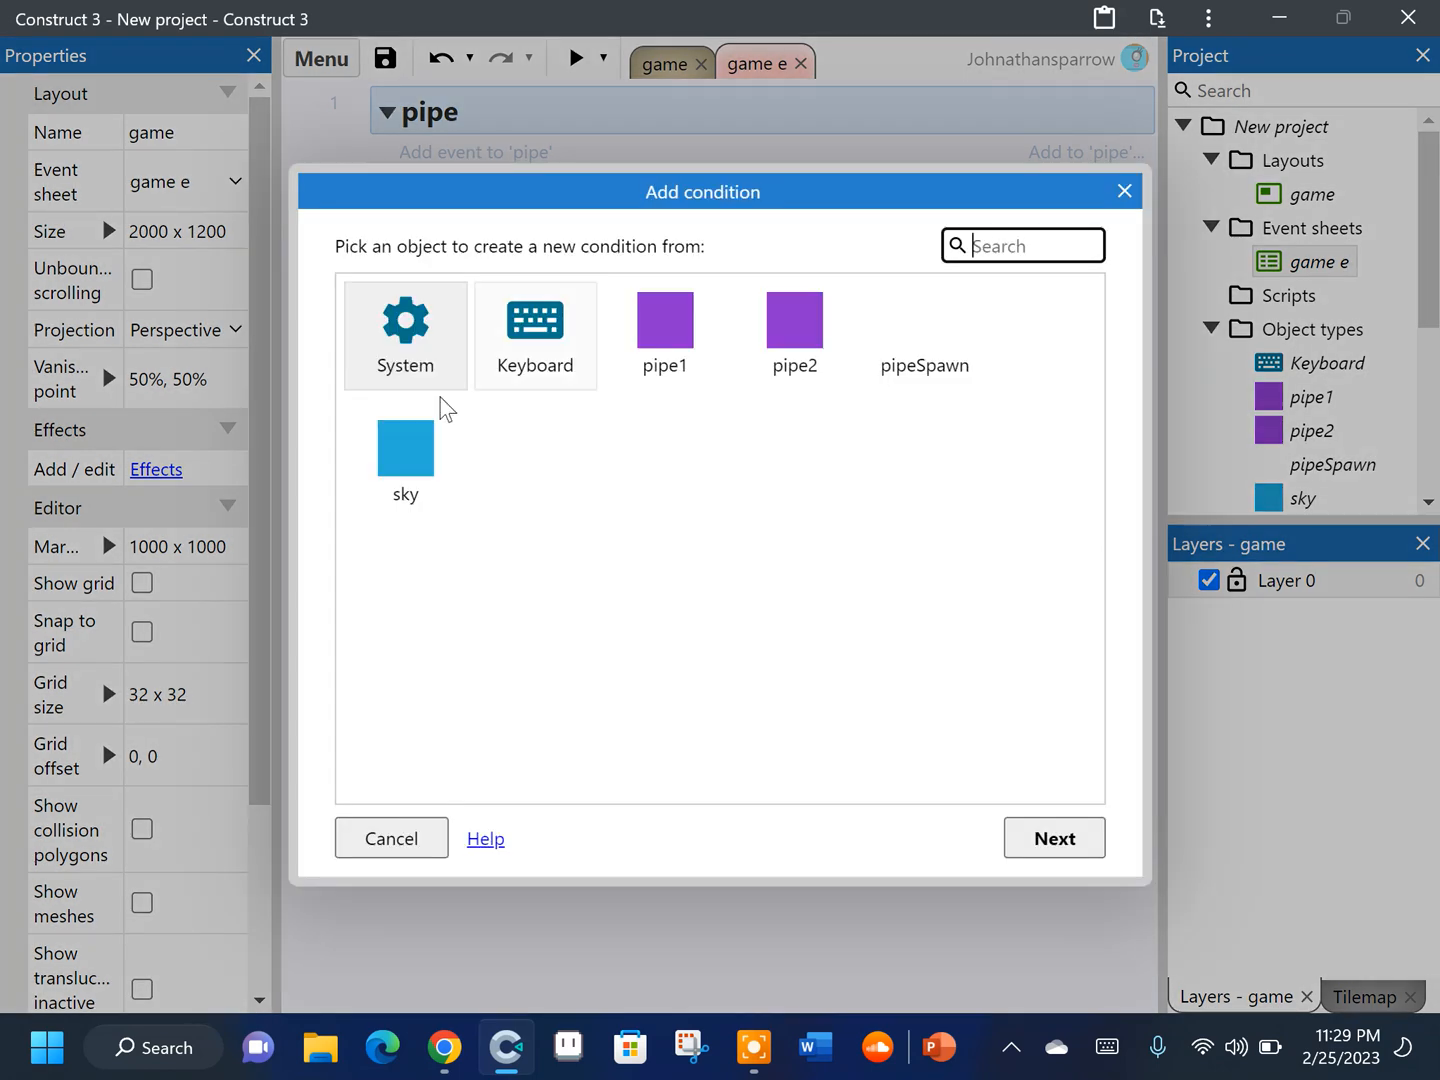
left_click(401, 368)
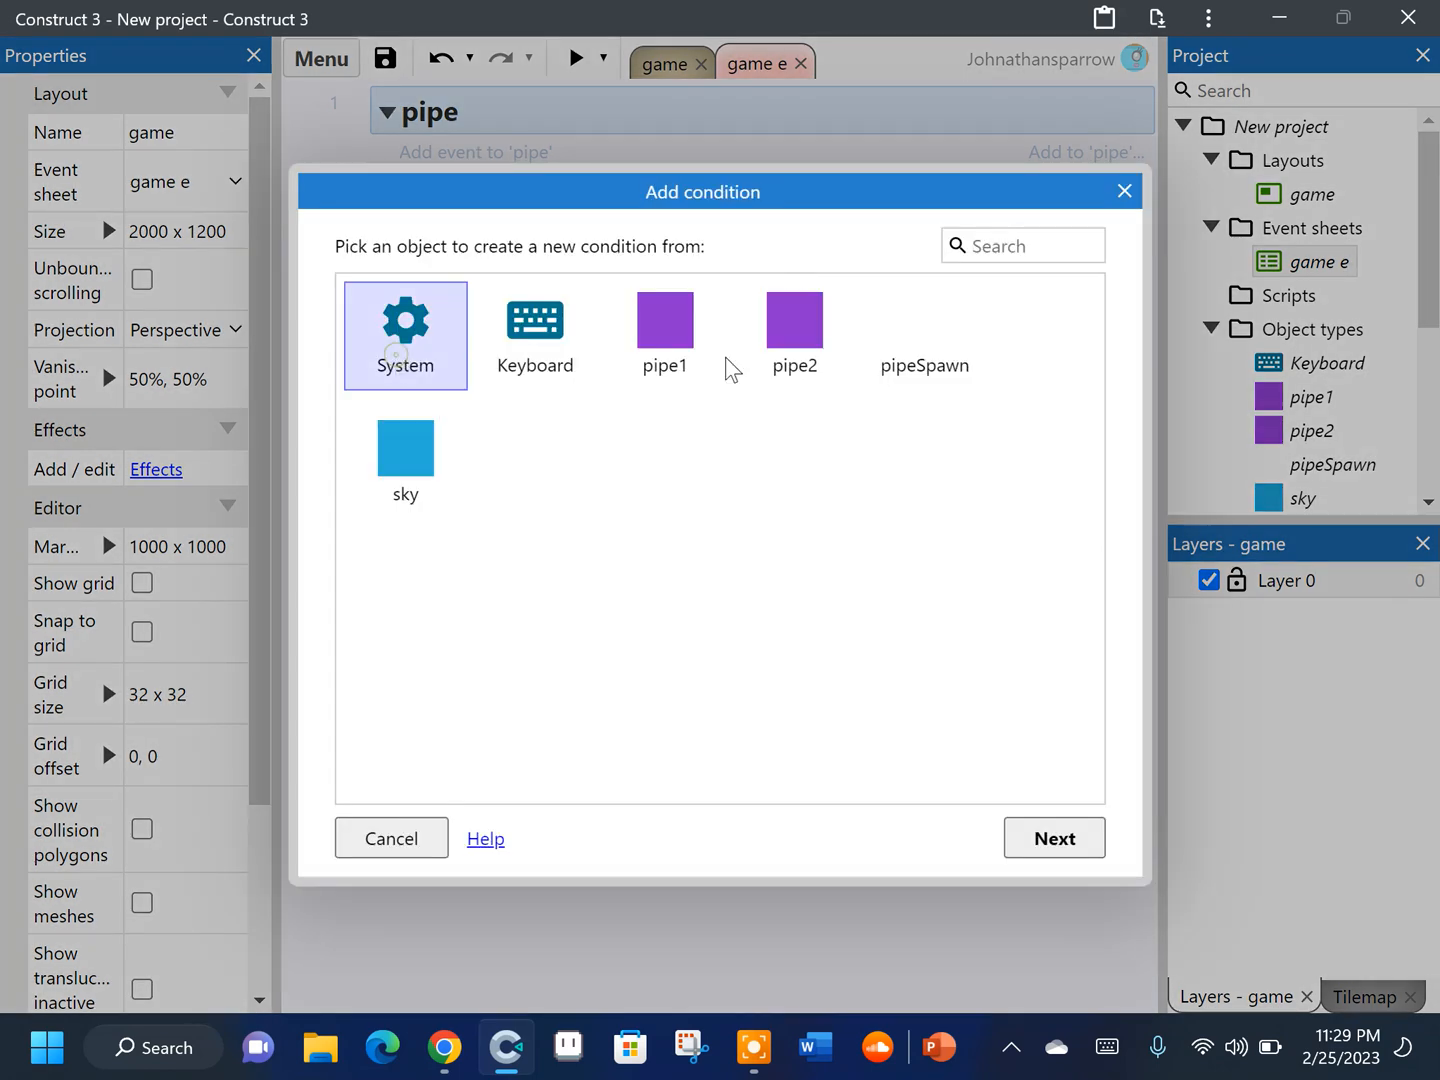
left_click(904, 378)
double_click(905, 375)
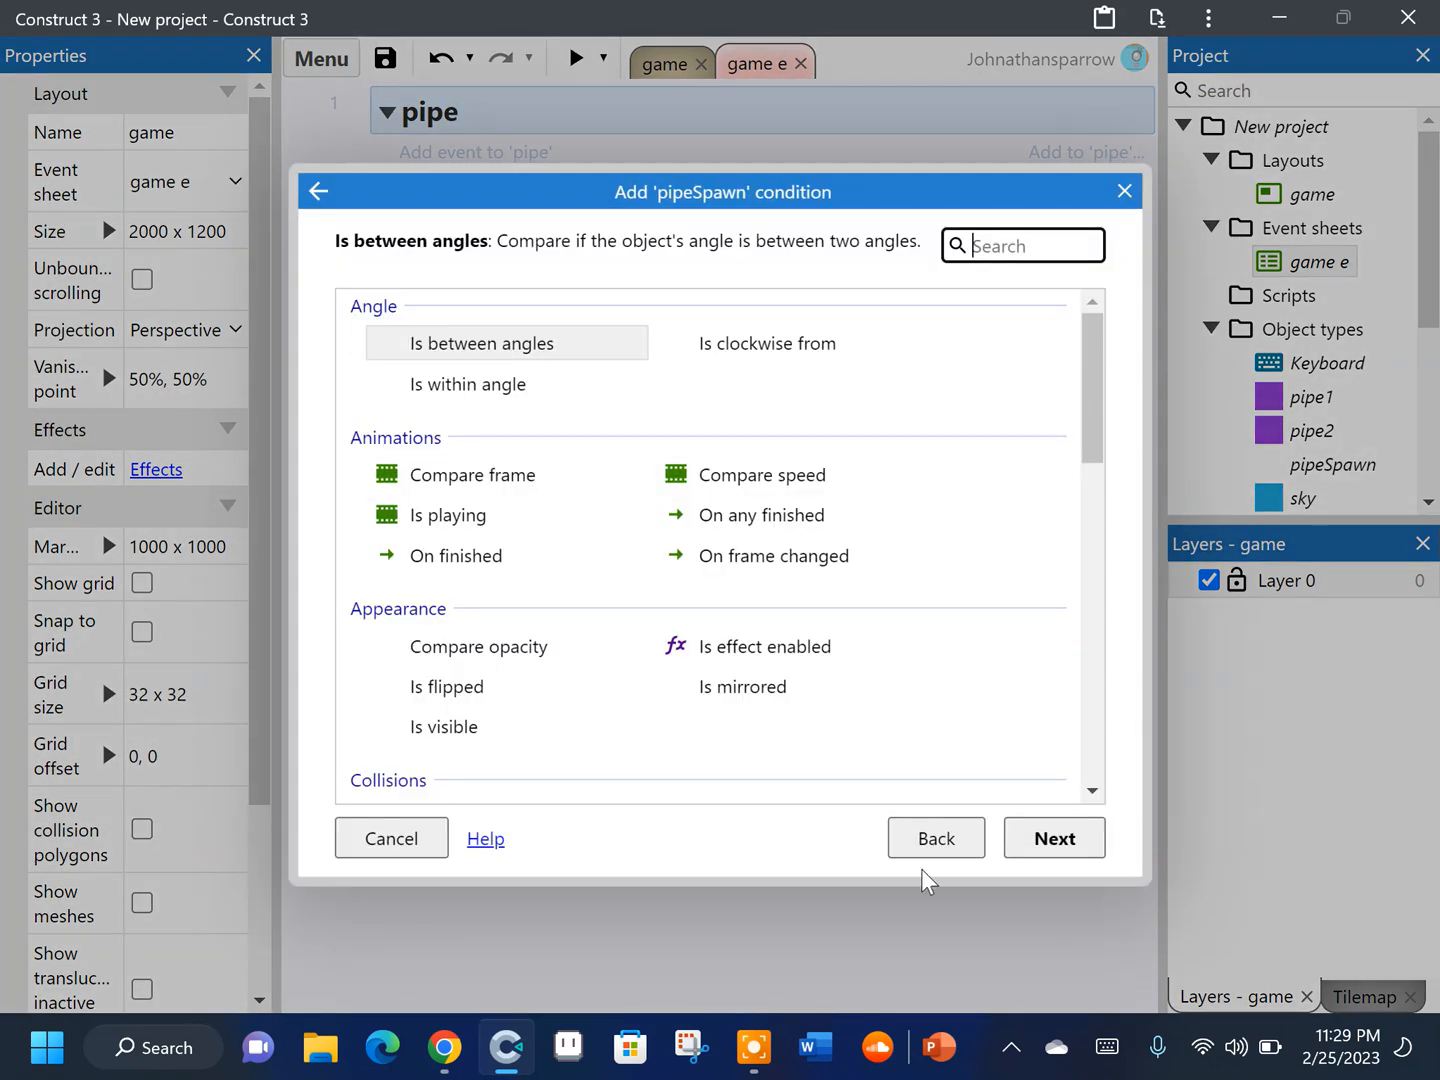
left_click(933, 839)
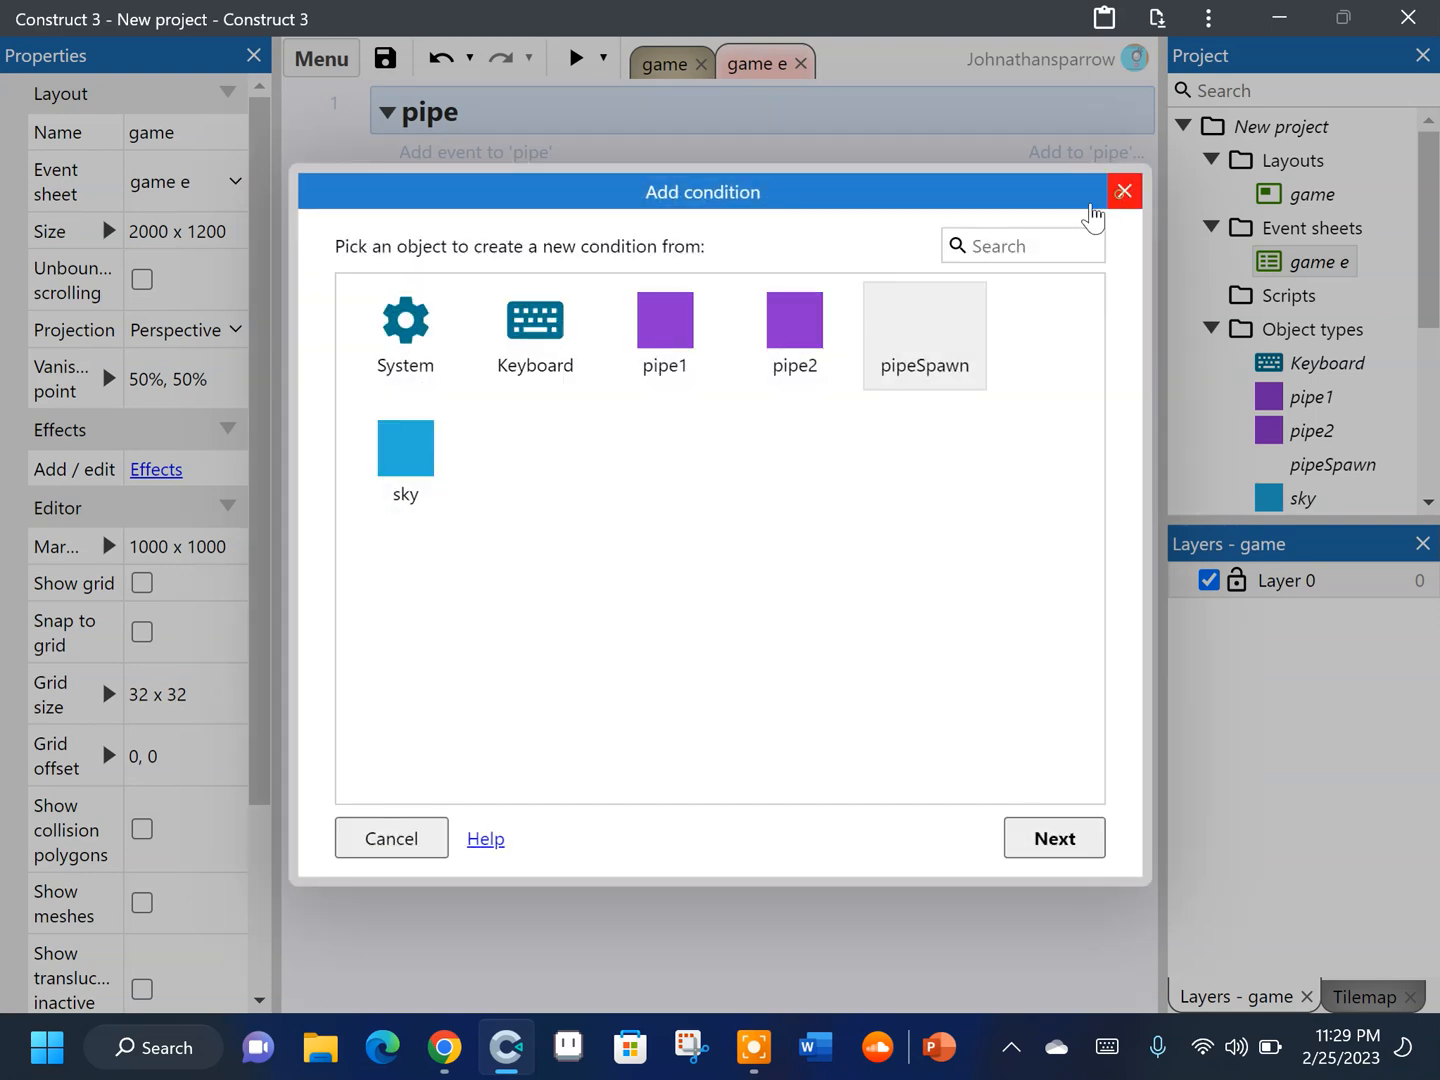
left_click(1114, 194)
Add an event to the pipe group with the System condition "On start of layout"
left_click(515, 150)
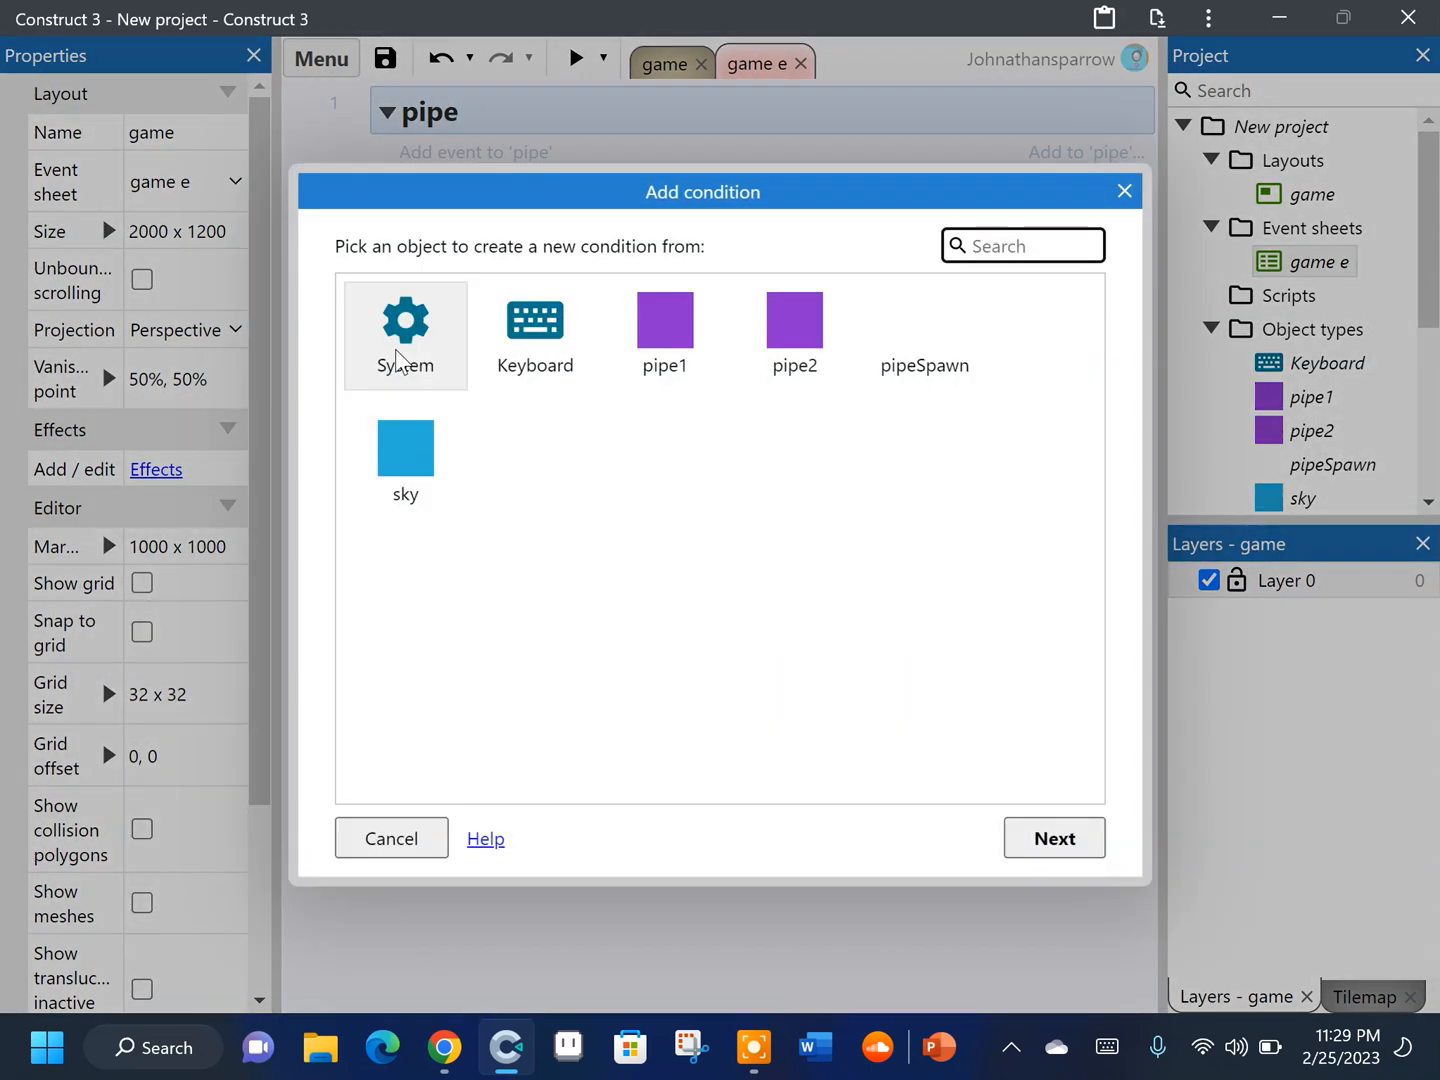
double_click(400, 361)
type("o")
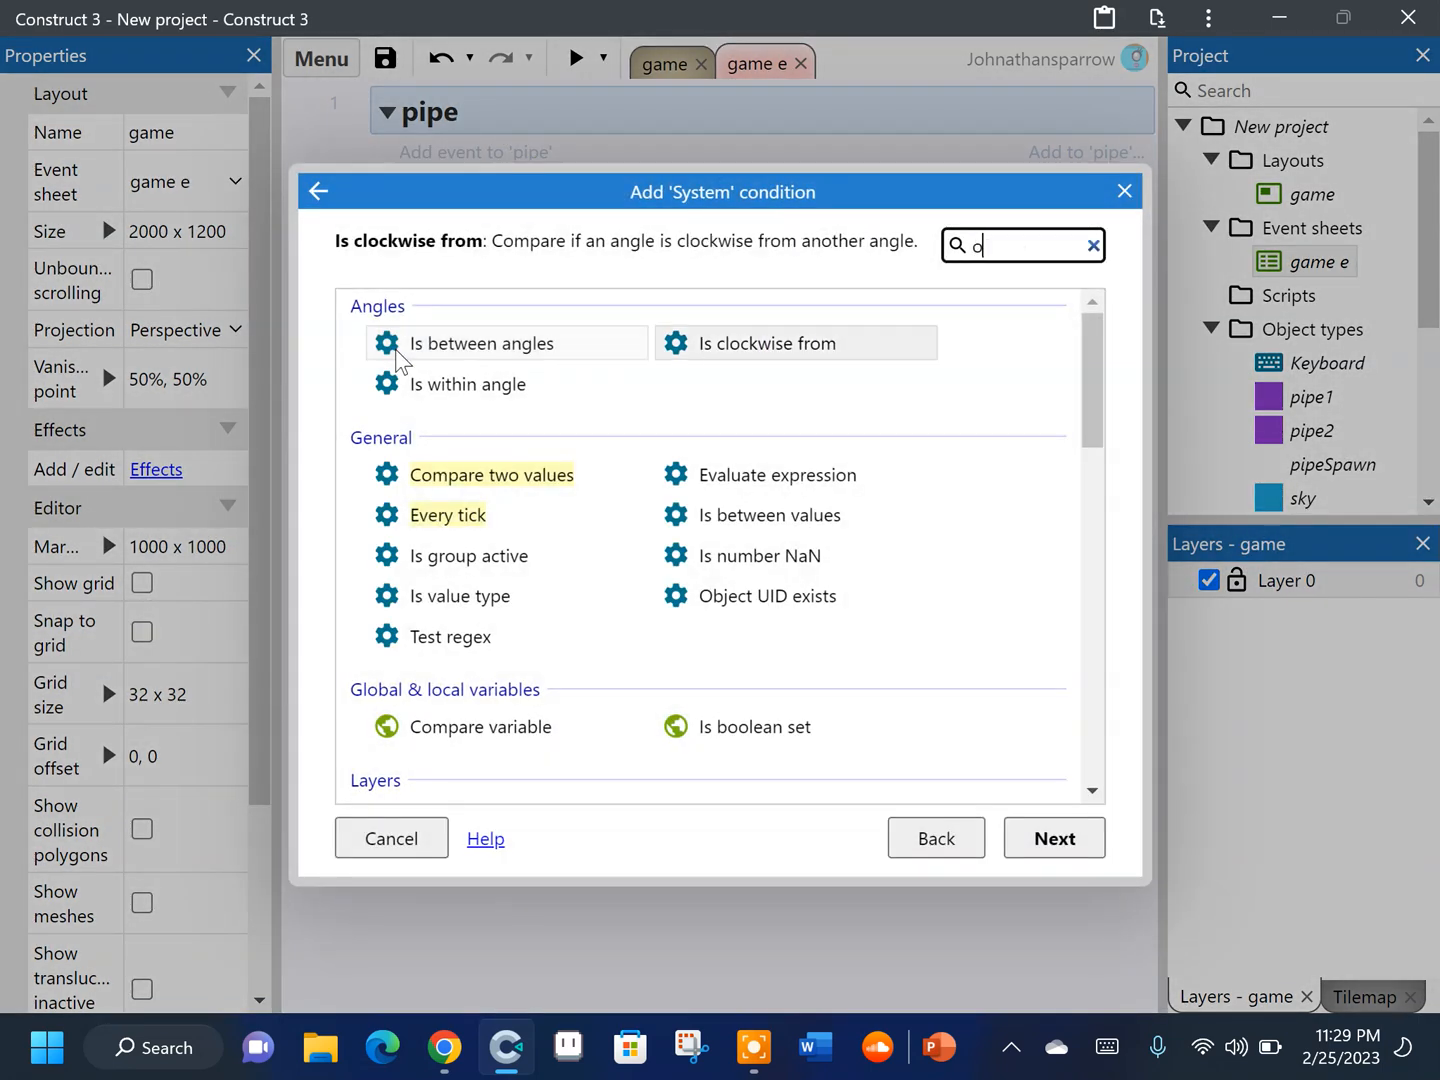
type("n st")
double_click(395, 352)
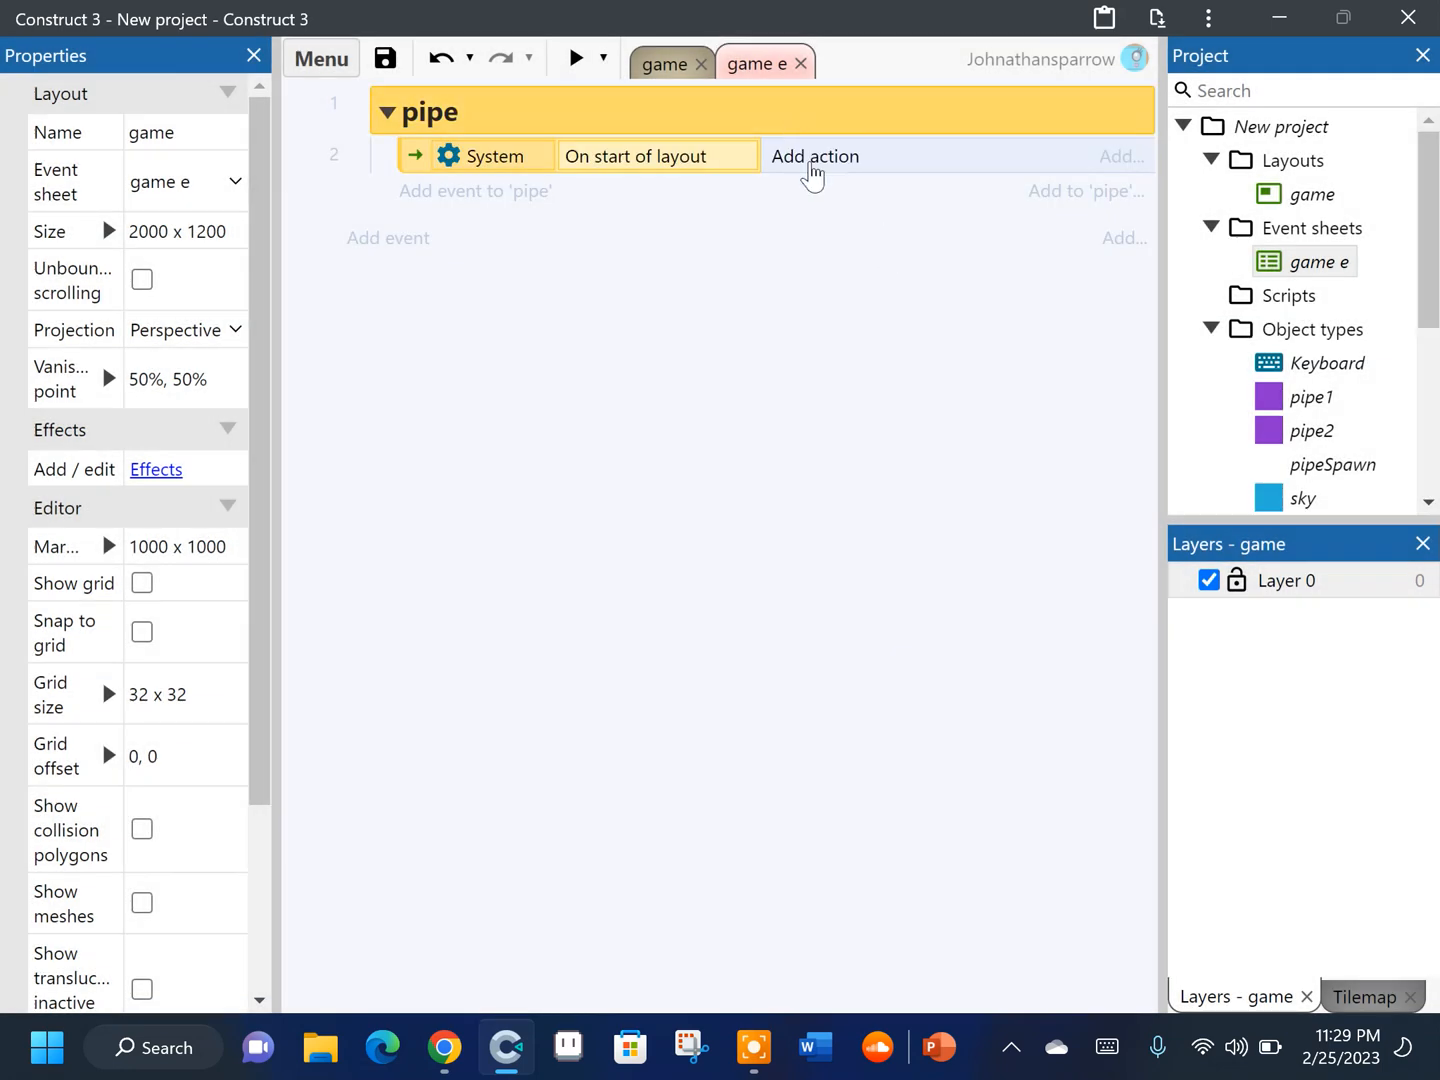
Add a pipeSpawn Start timer action to the start-of-layout event with duration 2, type Regular and tag "pspawn"
left_click(810, 162)
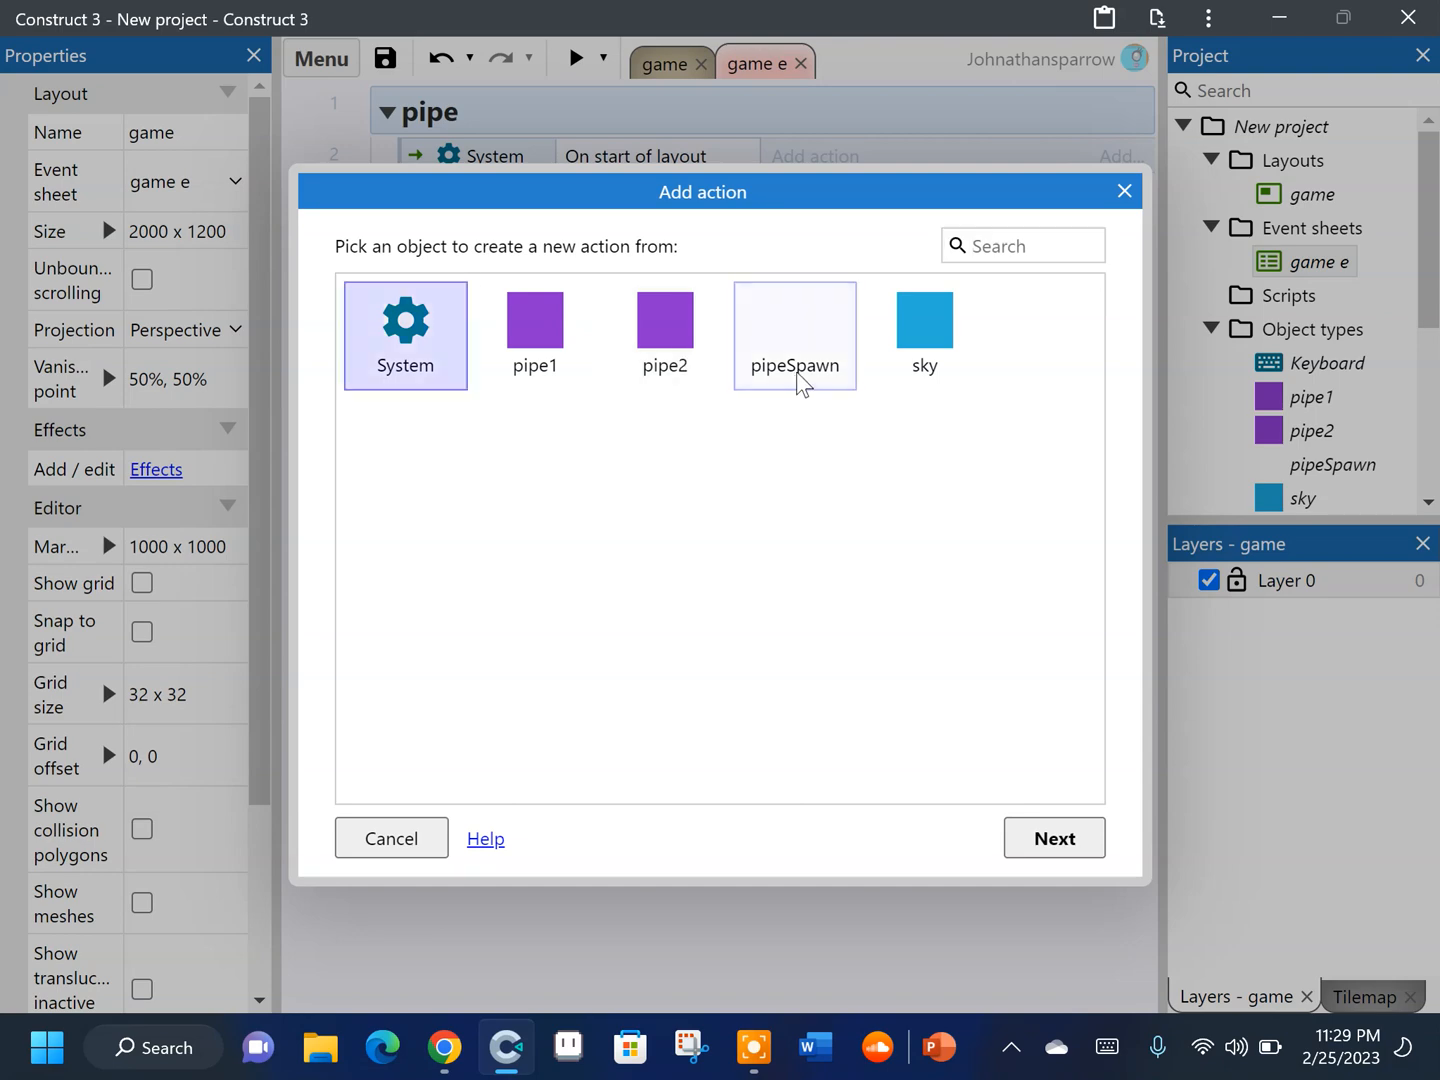
double_click(797, 373)
scroll(1039, 419, "down", 15)
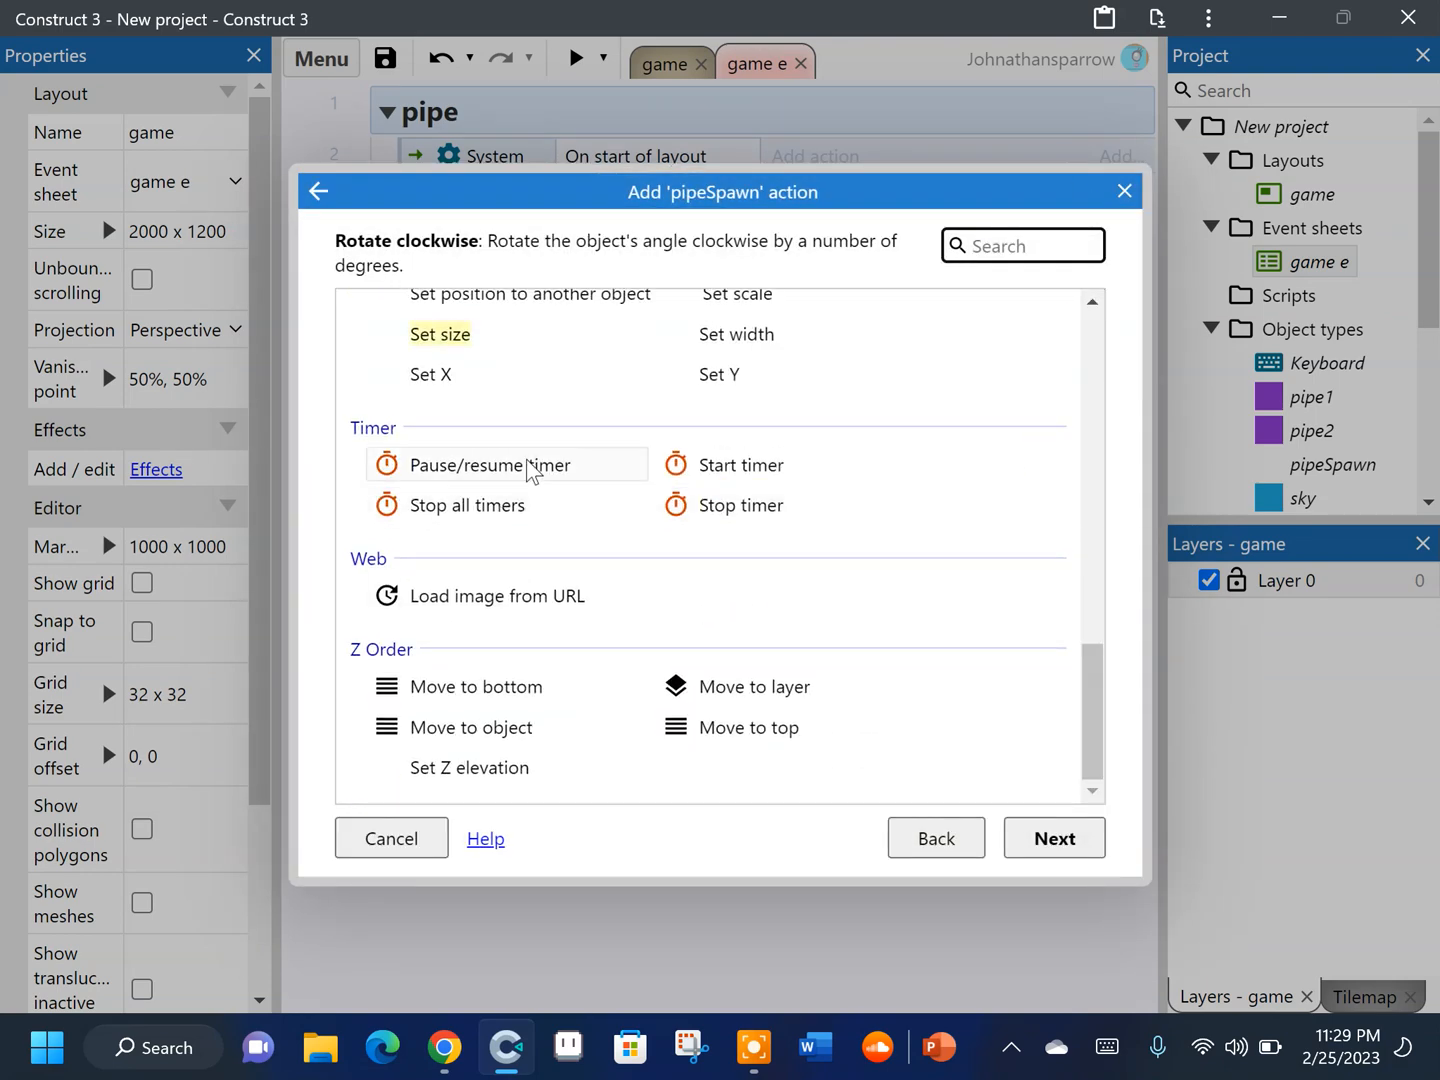
double_click(740, 464)
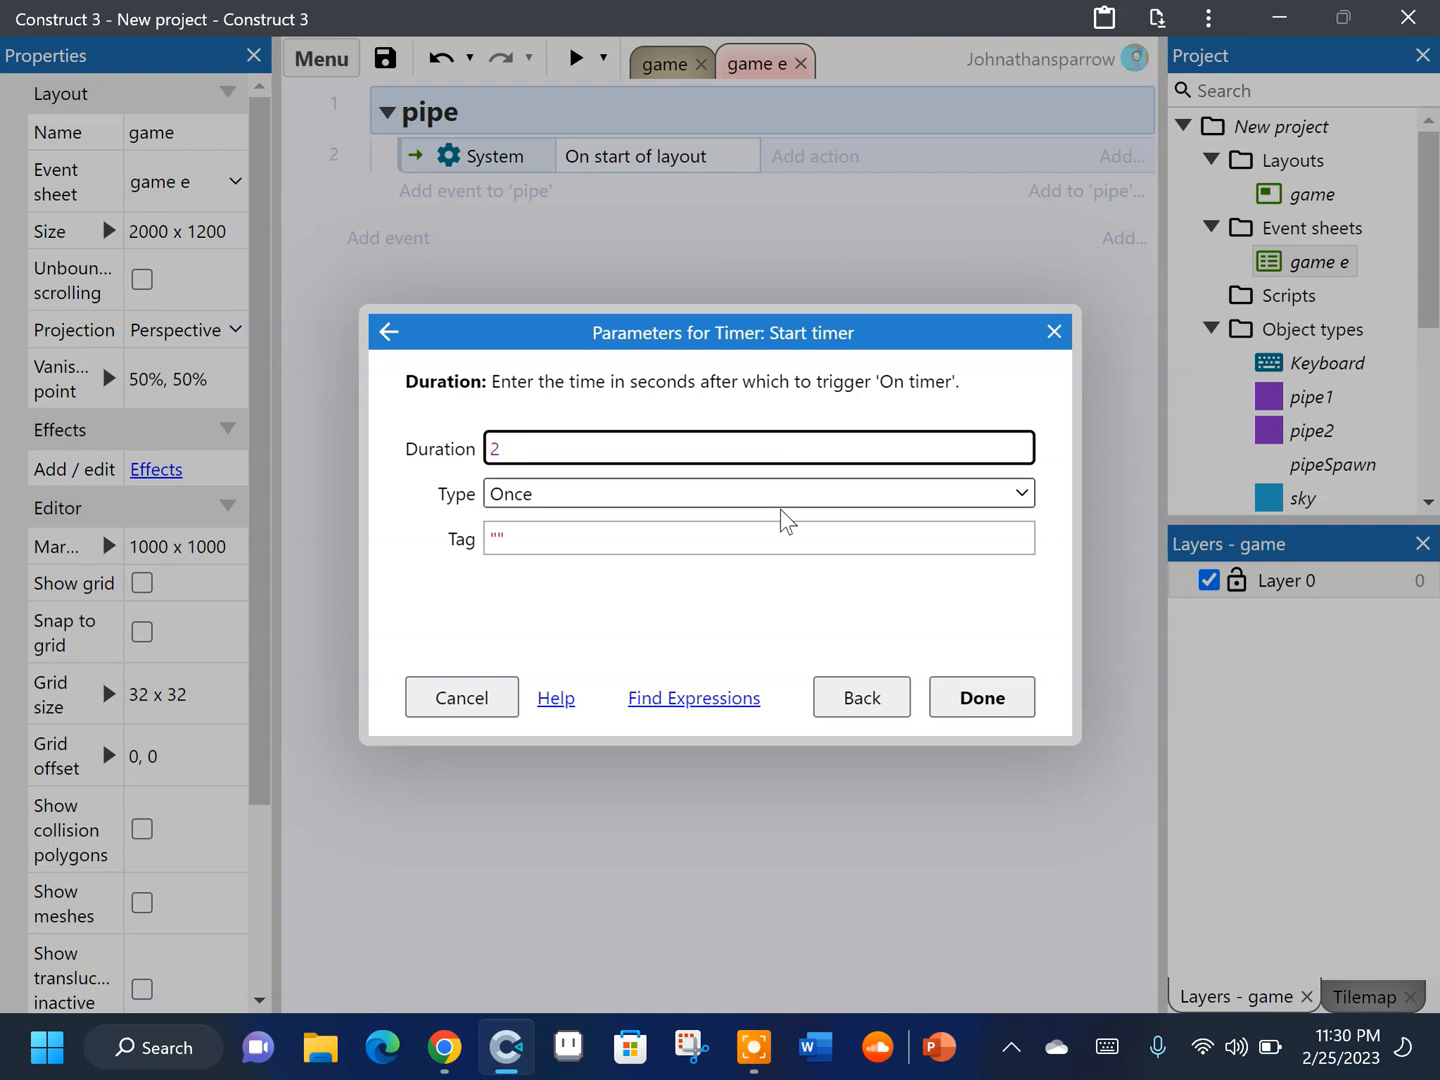
left_click(771, 497)
left_click(769, 546)
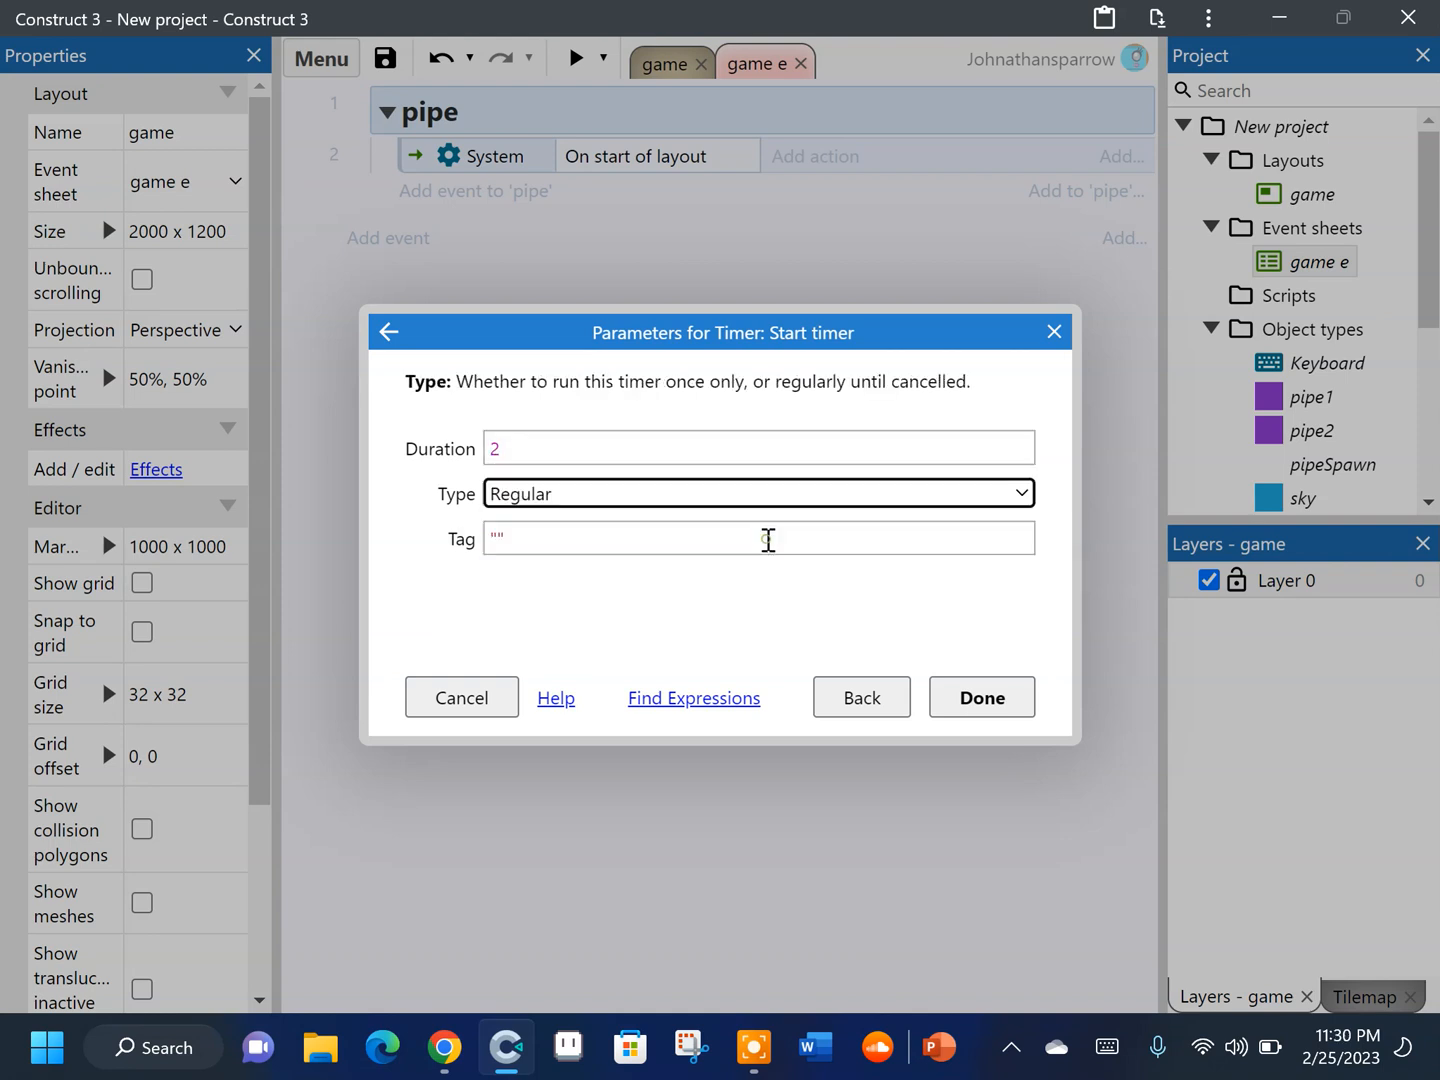
left_click(767, 540)
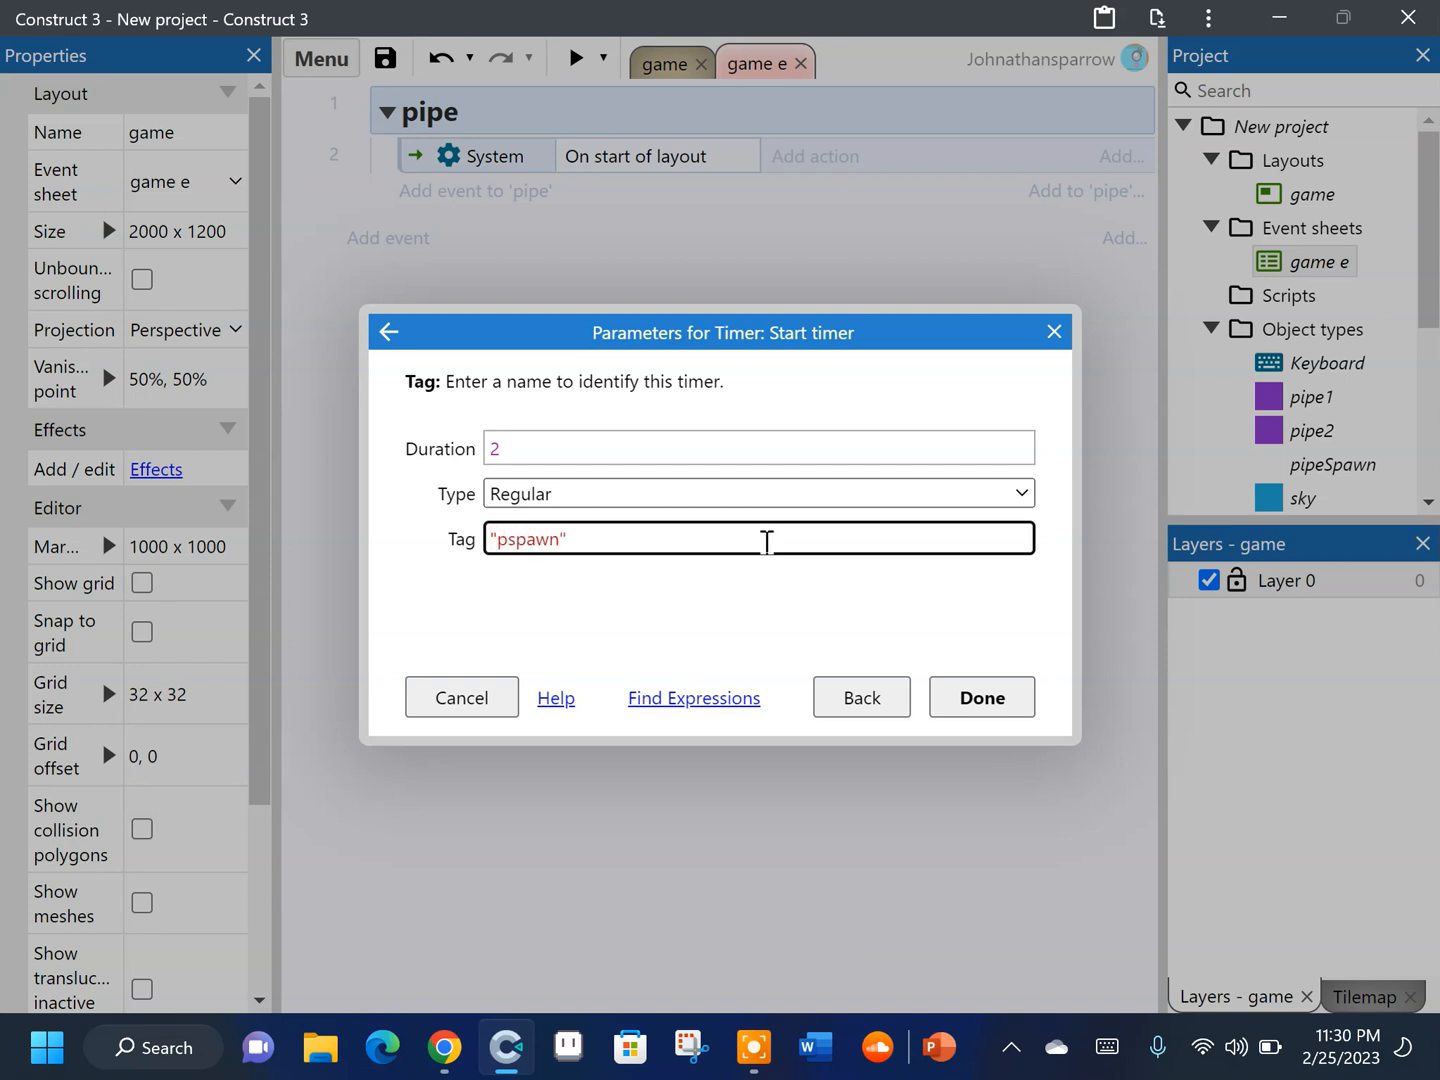
left_click(976, 697)
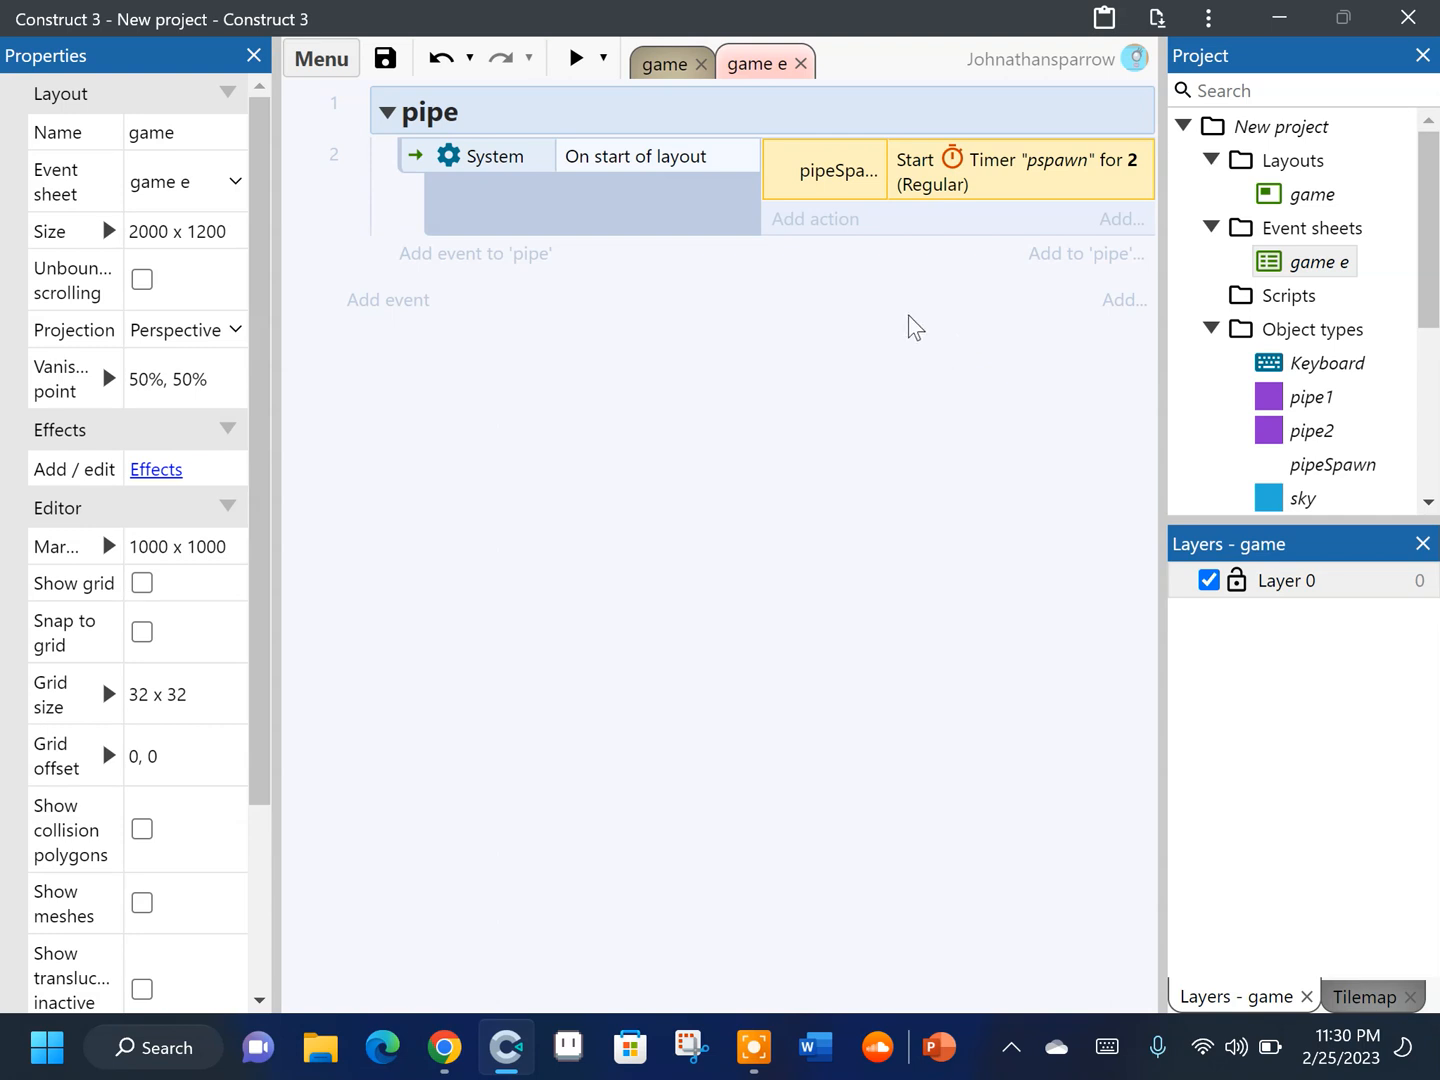
Add an event to the pipe group with the pipeSpawn condition "On timer" for the tag "pspawn"
left_click(521, 253)
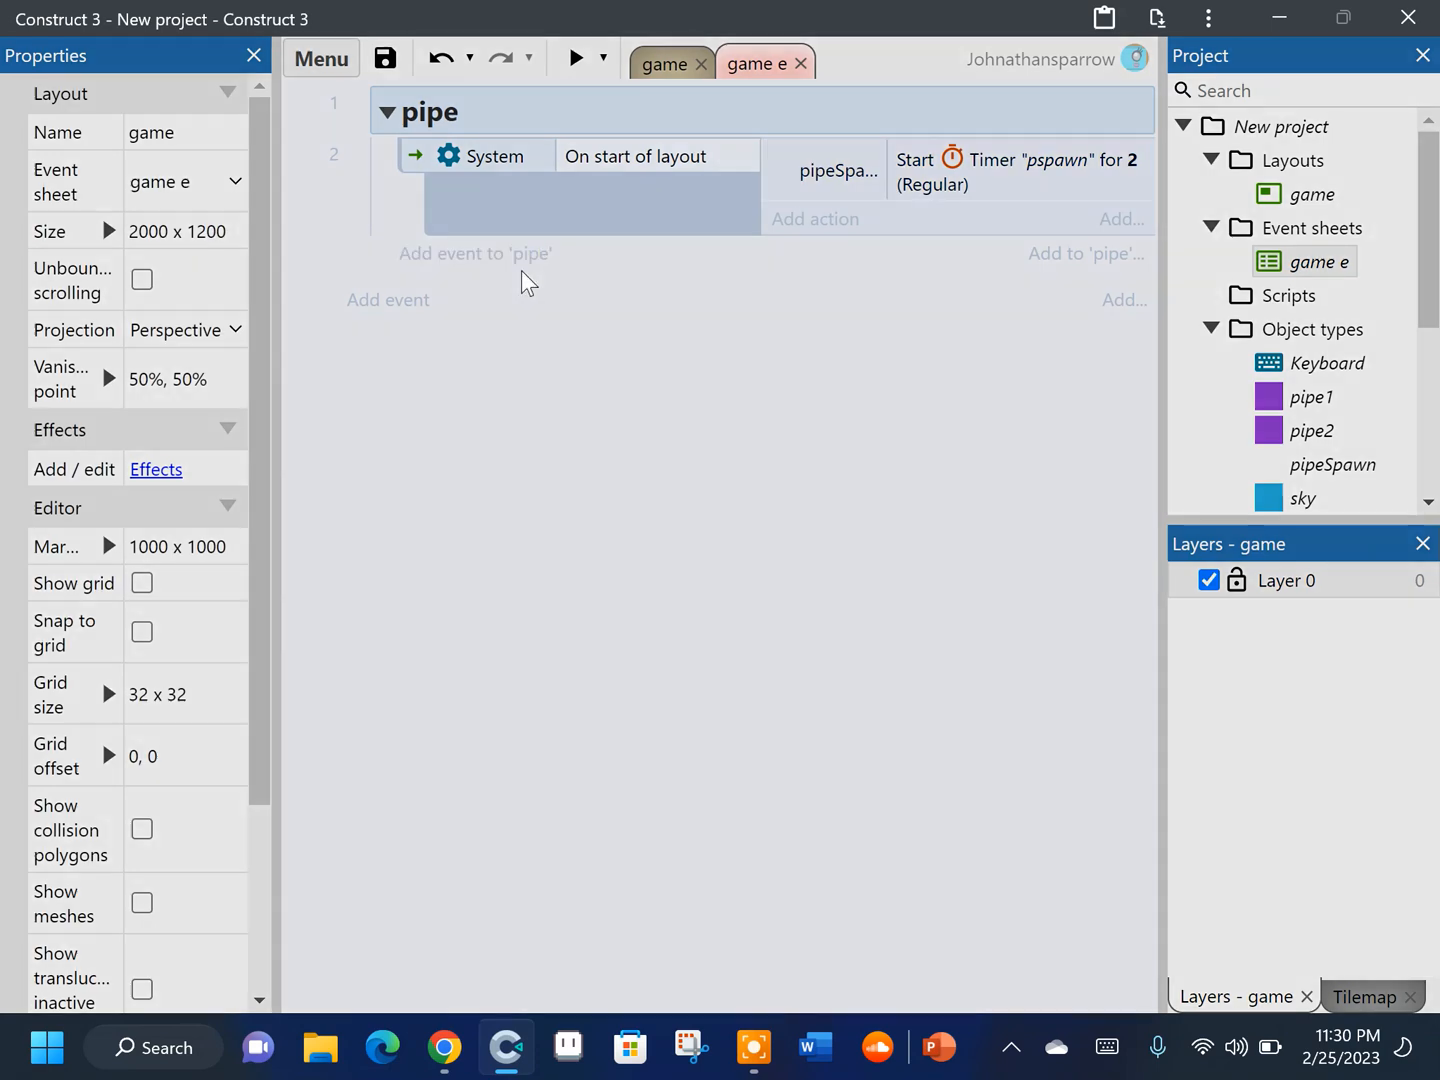
double_click(959, 360)
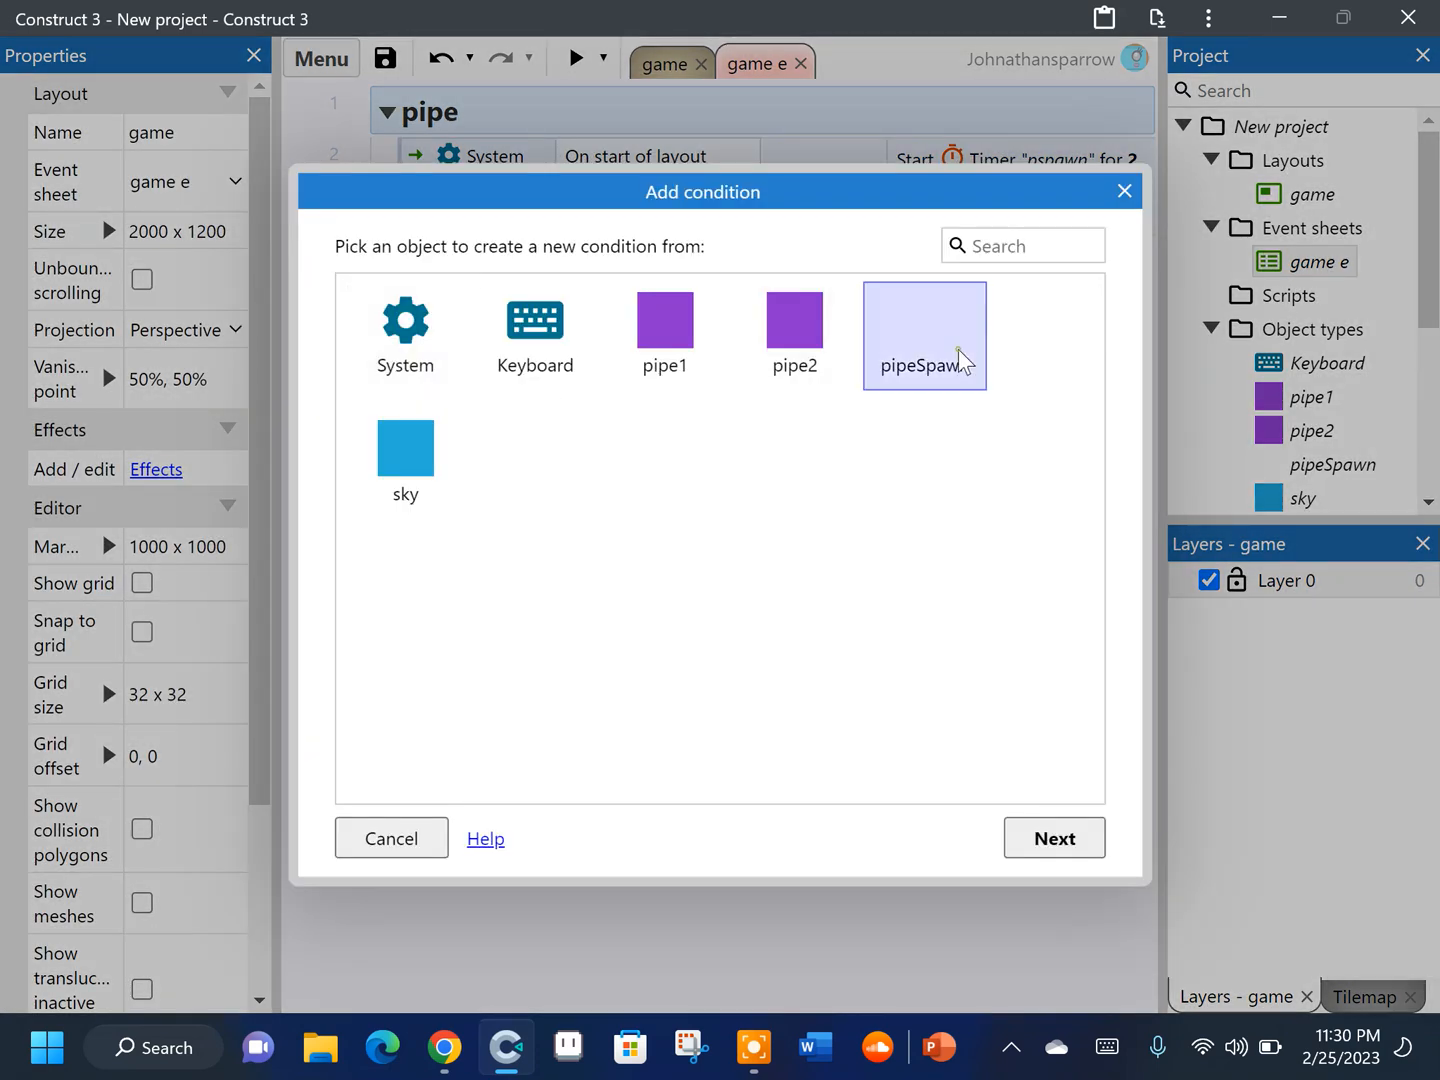
type("on")
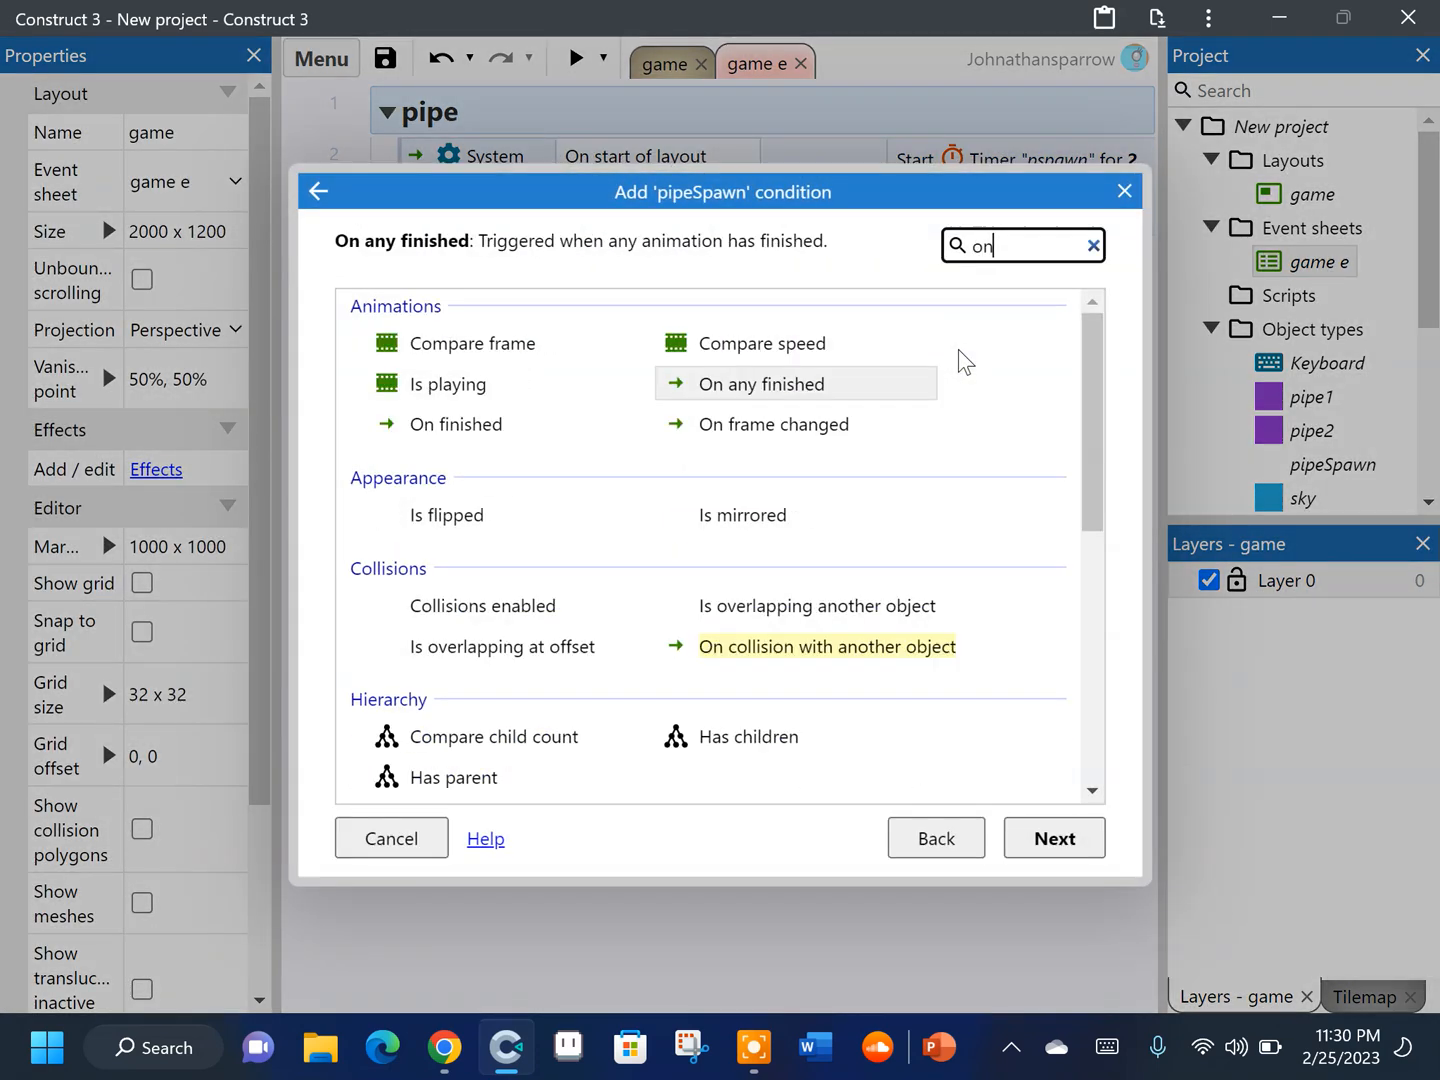
key("BackSpace")
type("tim")
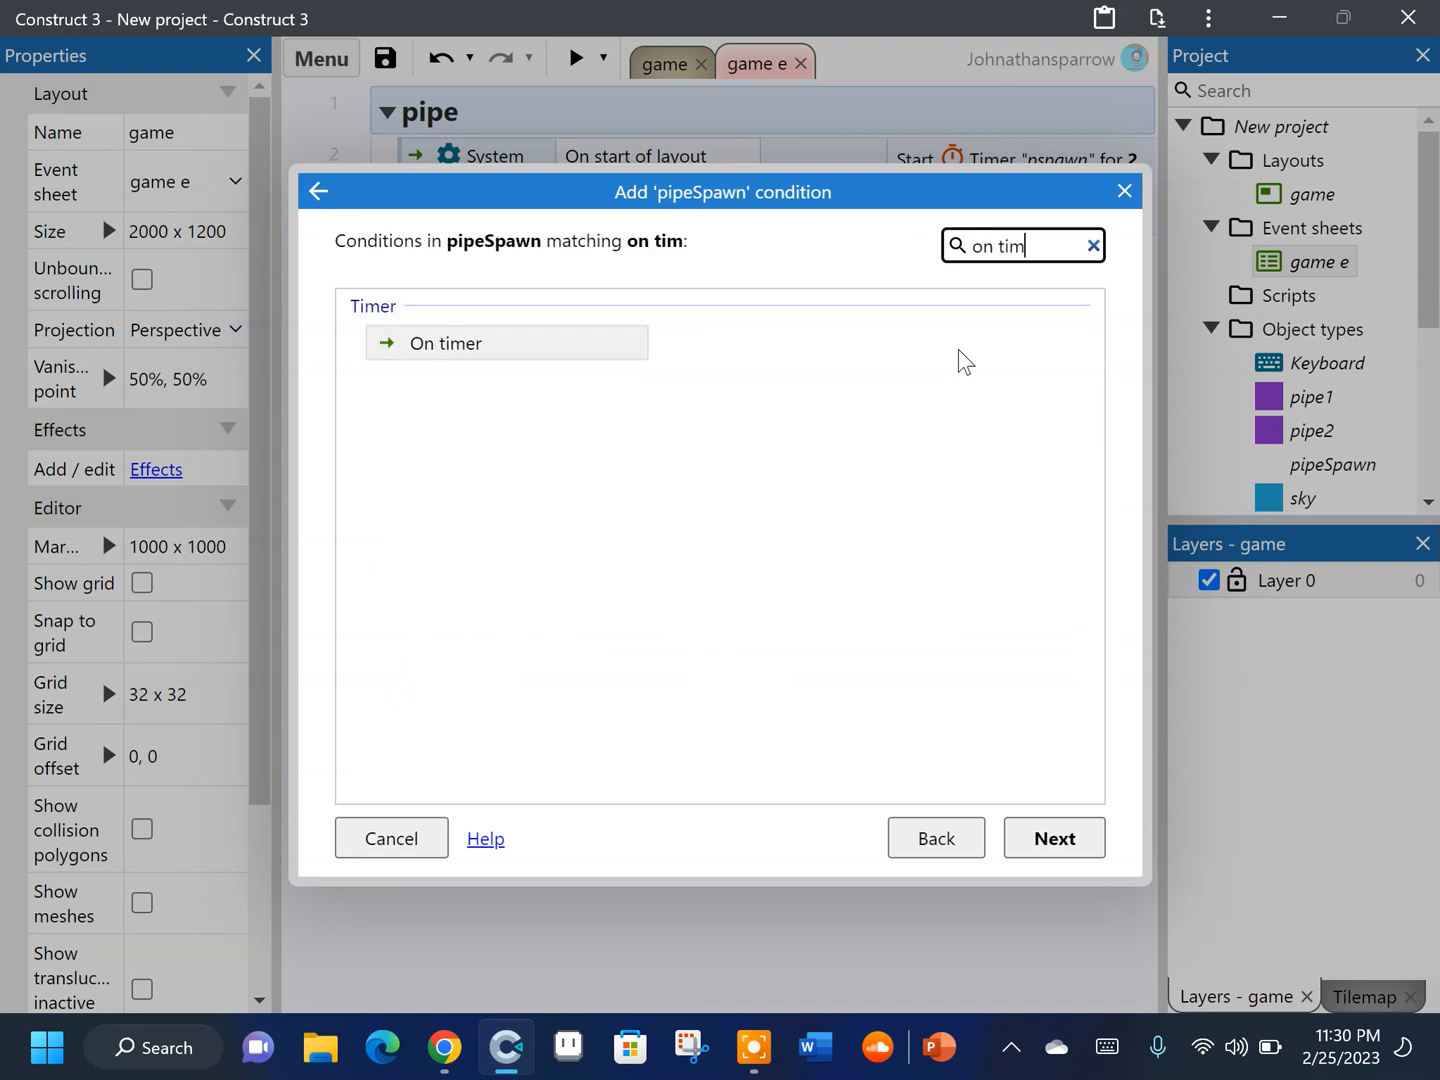
double_click(517, 345)
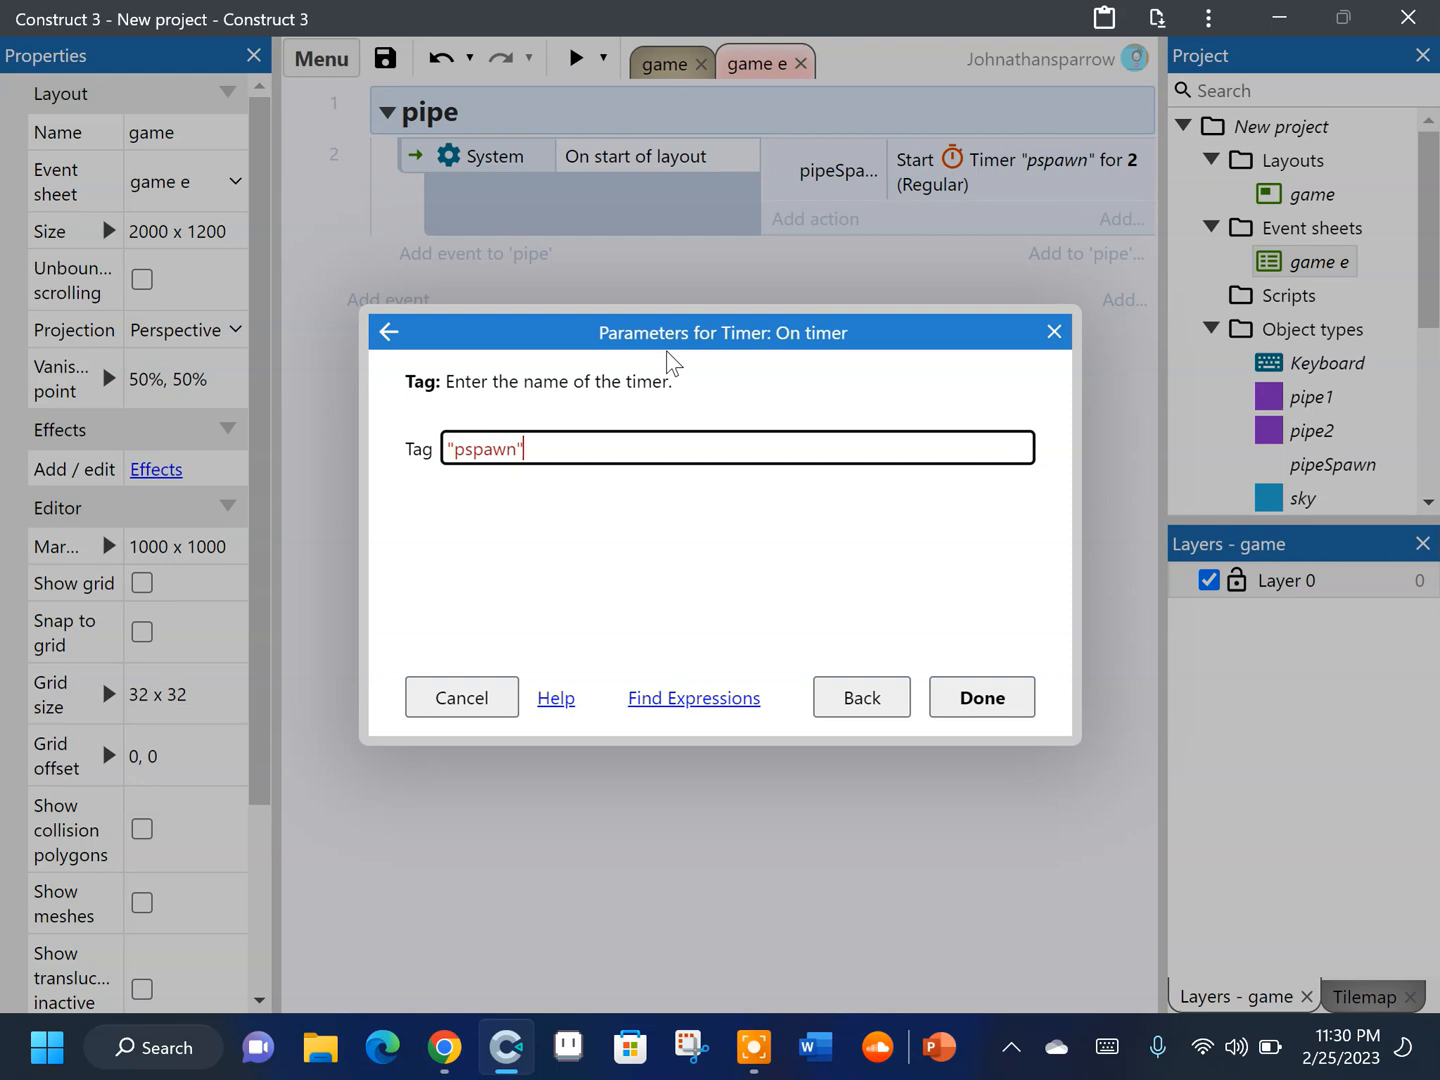
left_click(982, 698)
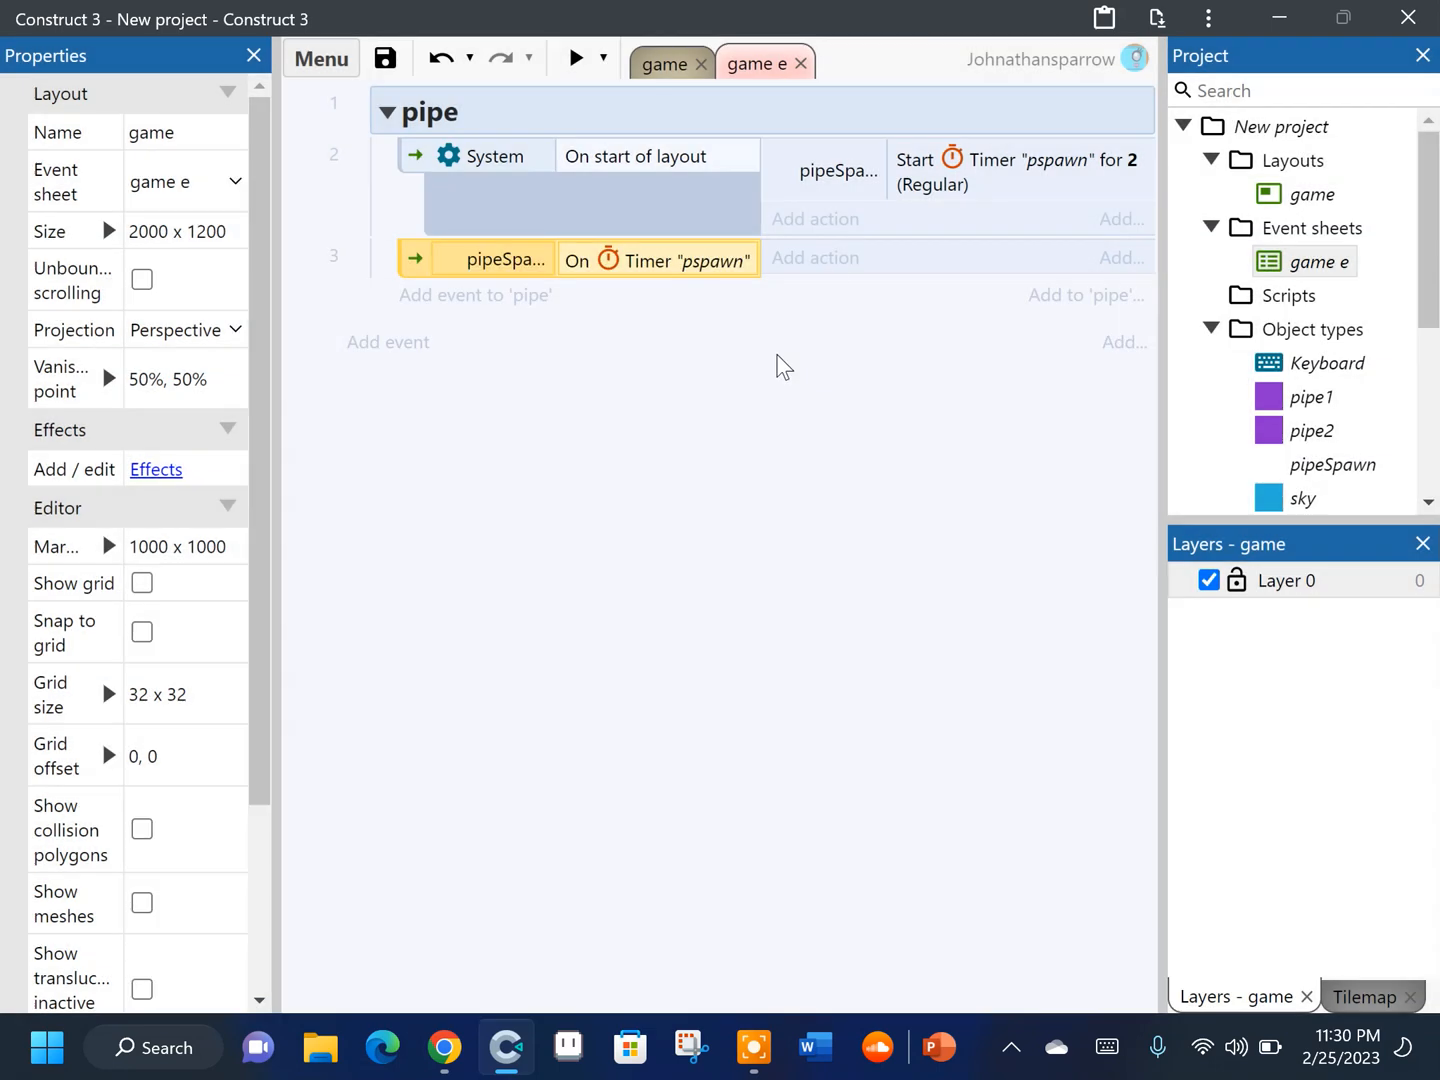
Start a pipeSpawn "Spawn another object" action in the "pspawn" timer event and choose pipe1 as its object
left_click(830, 262)
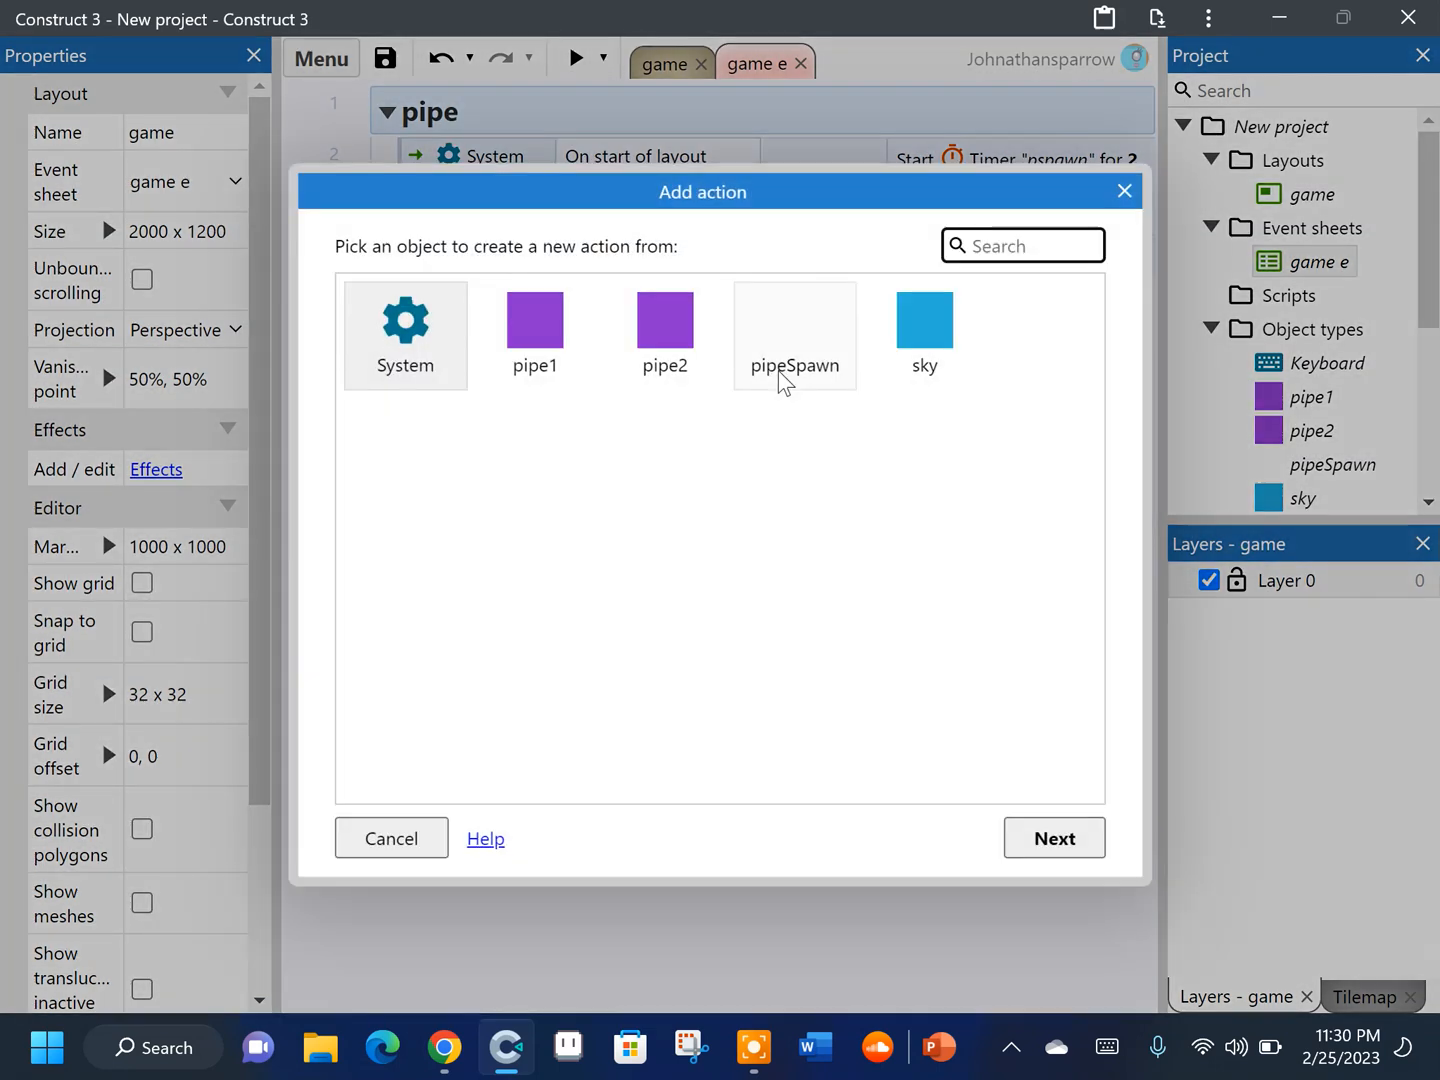
double_click(545, 372)
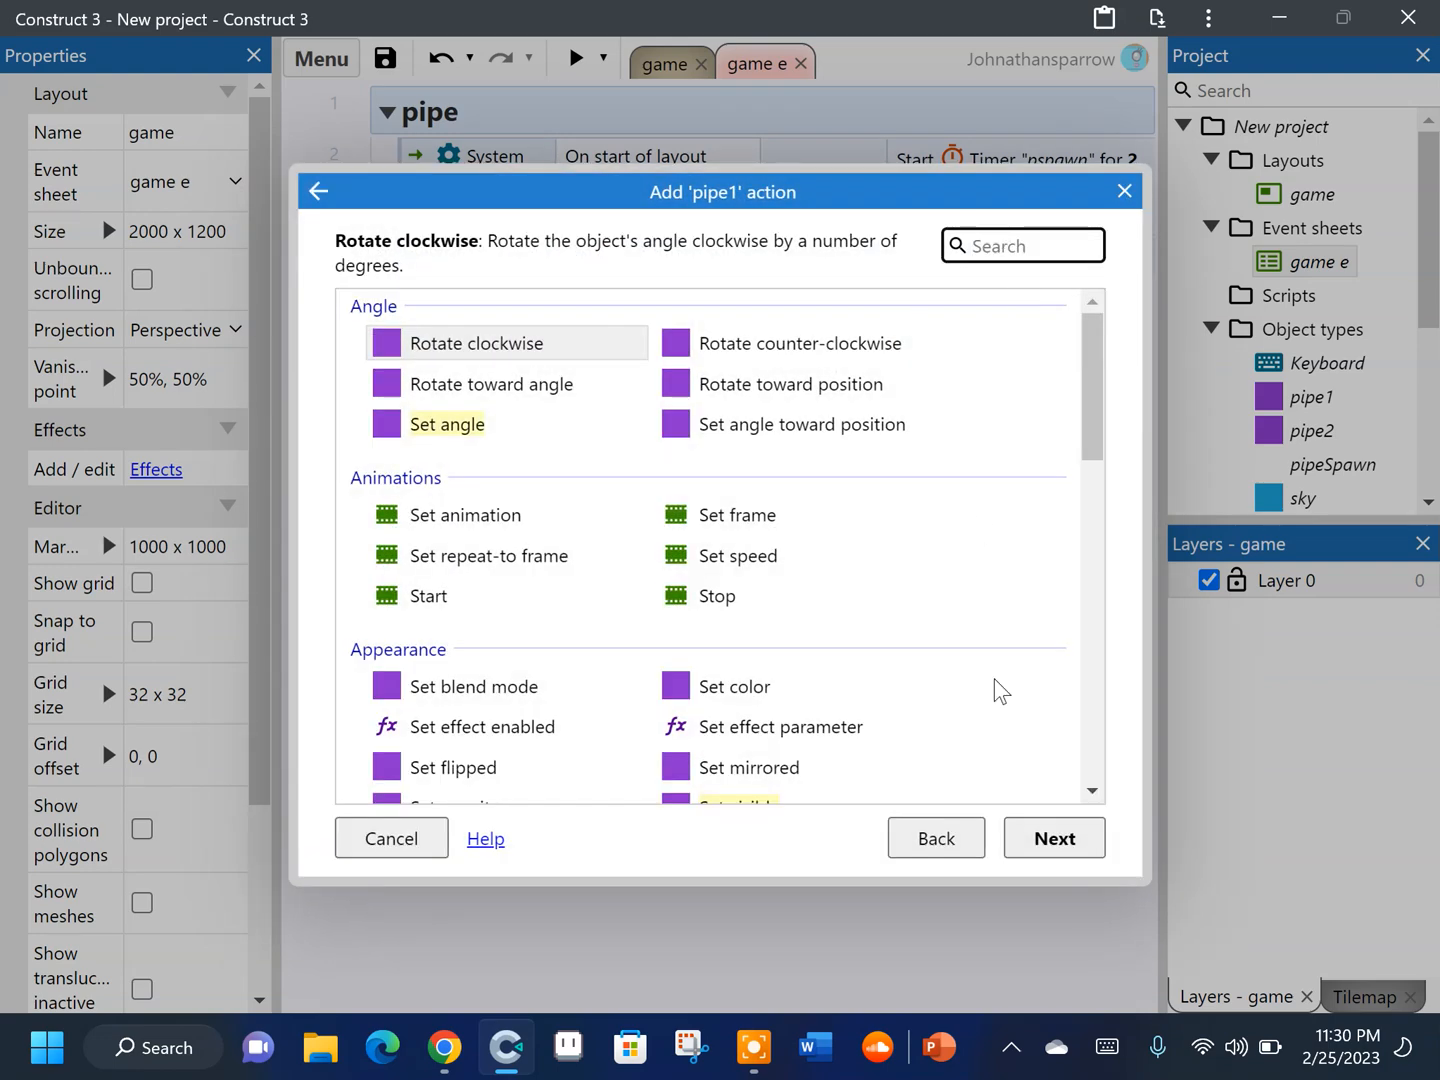
left_click(945, 841)
left_click(765, 355)
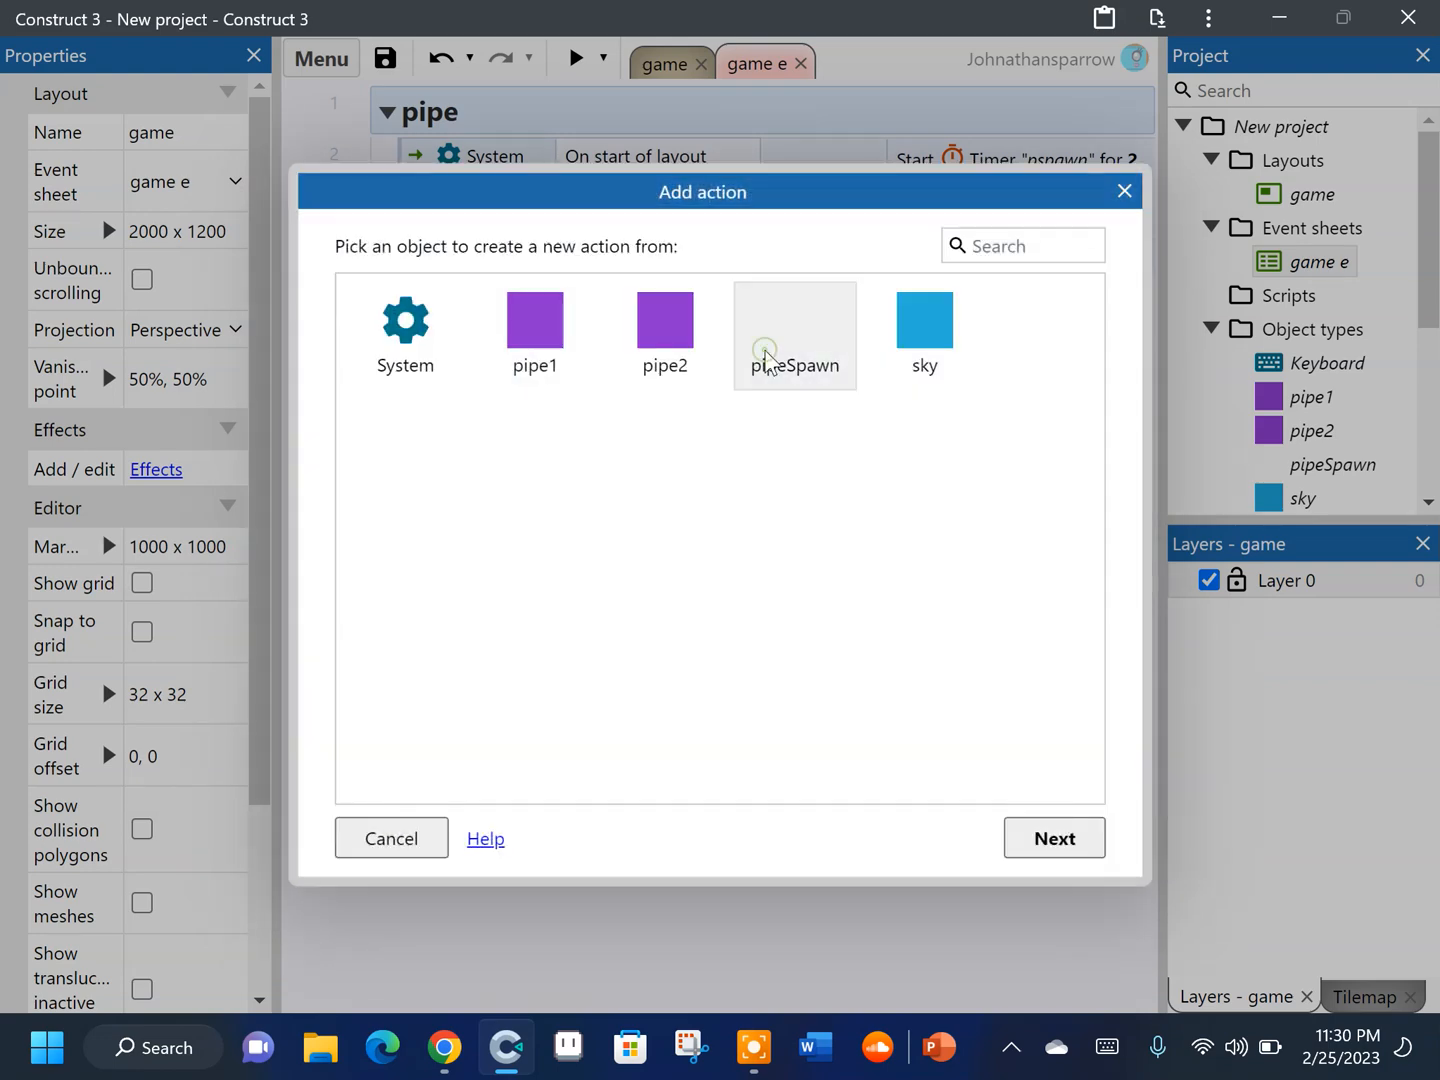
left_click(765, 355)
type("spa")
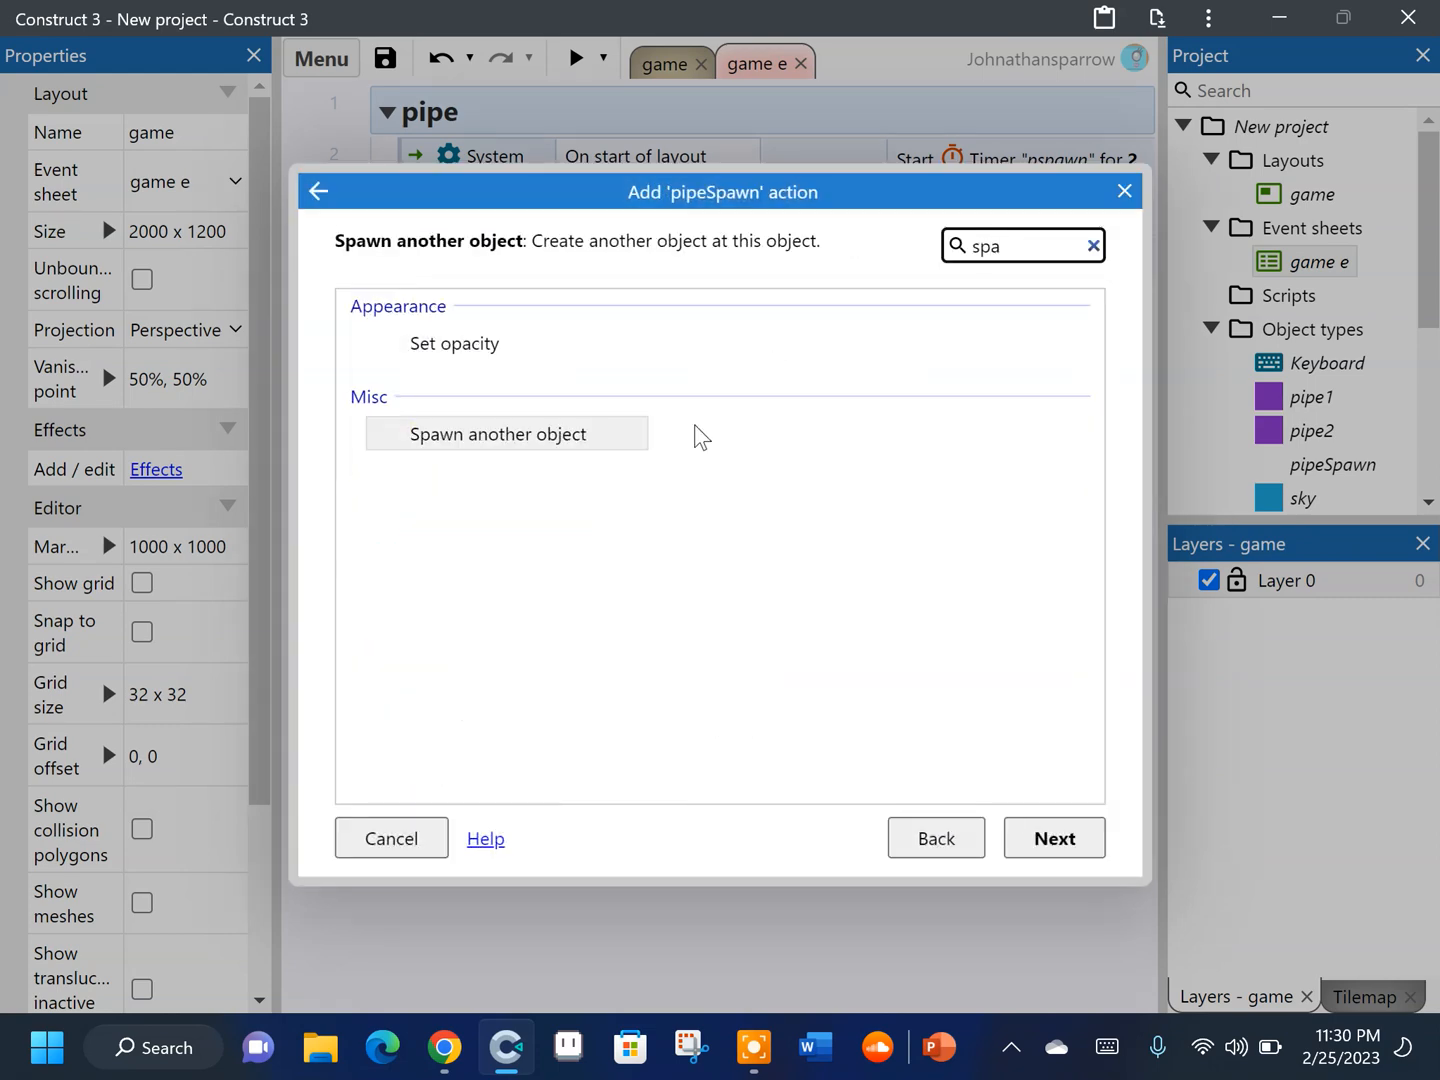
double_click(585, 440)
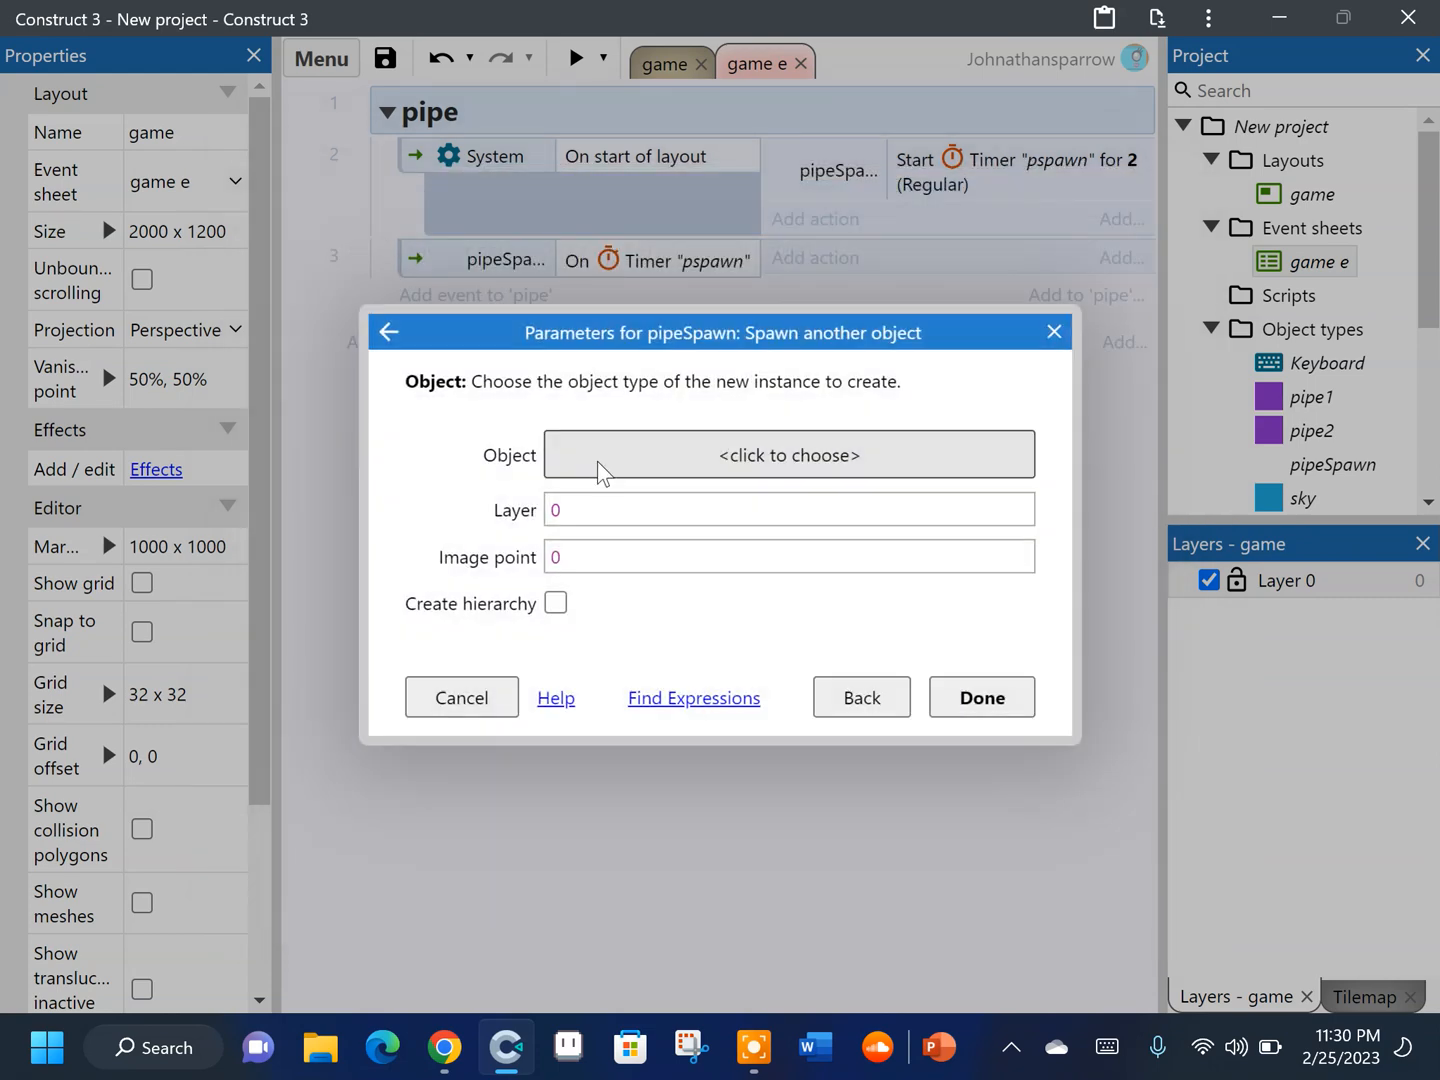
left_click(599, 470)
double_click(555, 412)
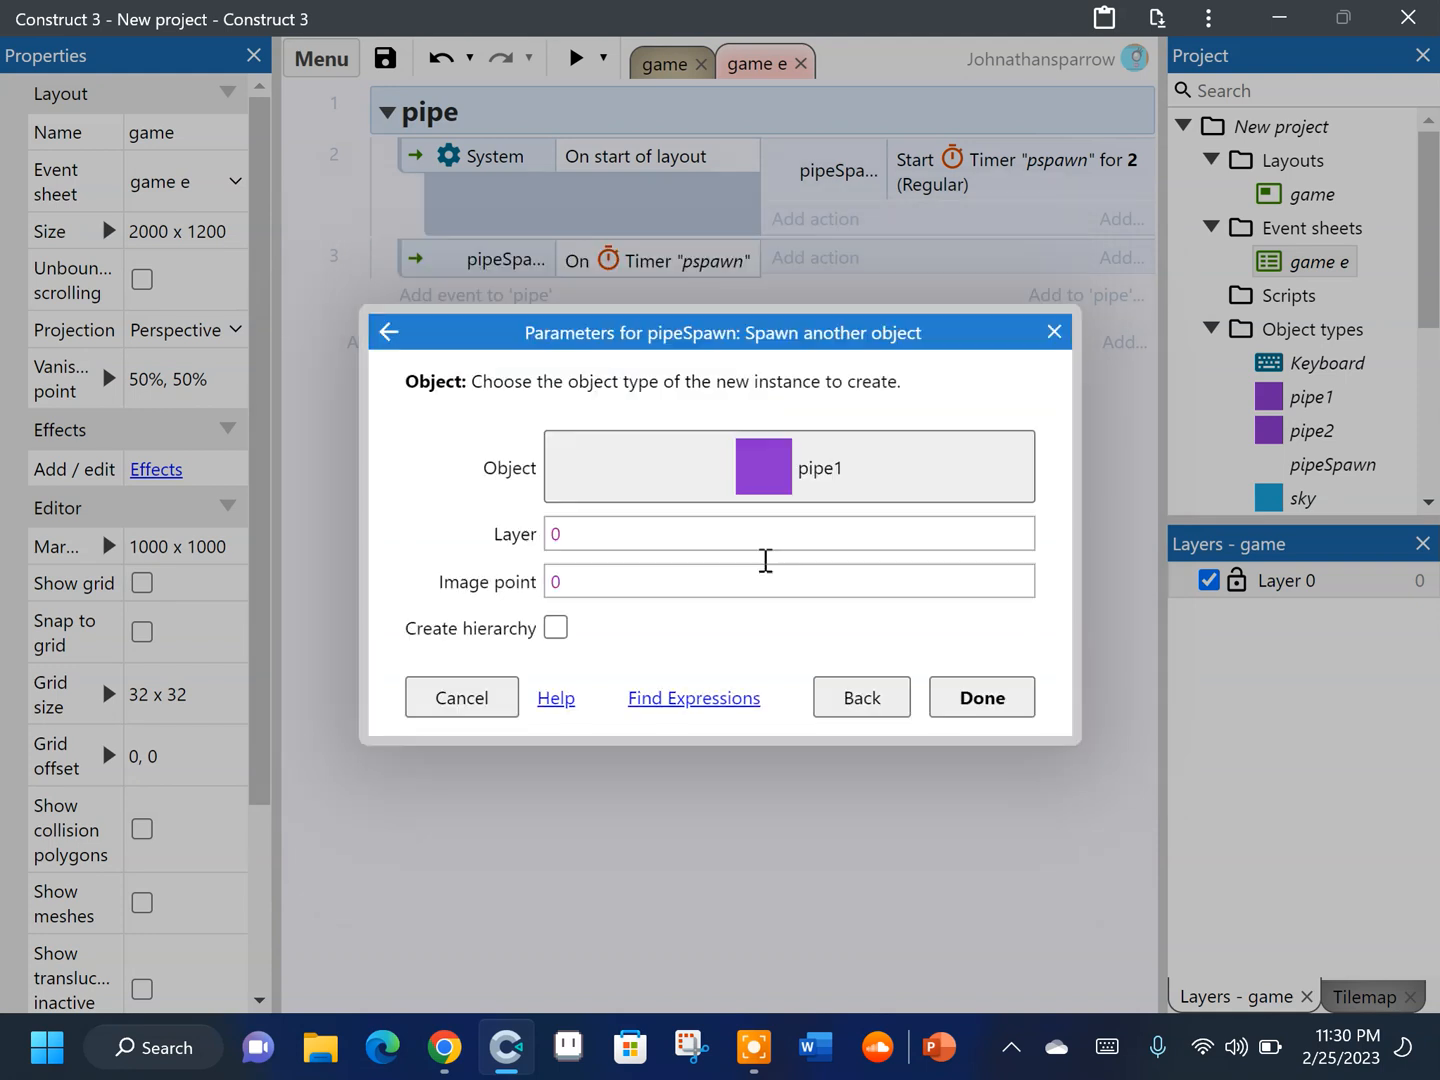
Set the spawn action's image point to choose(0, 1, 2) and finish the action
left_click(579, 577)
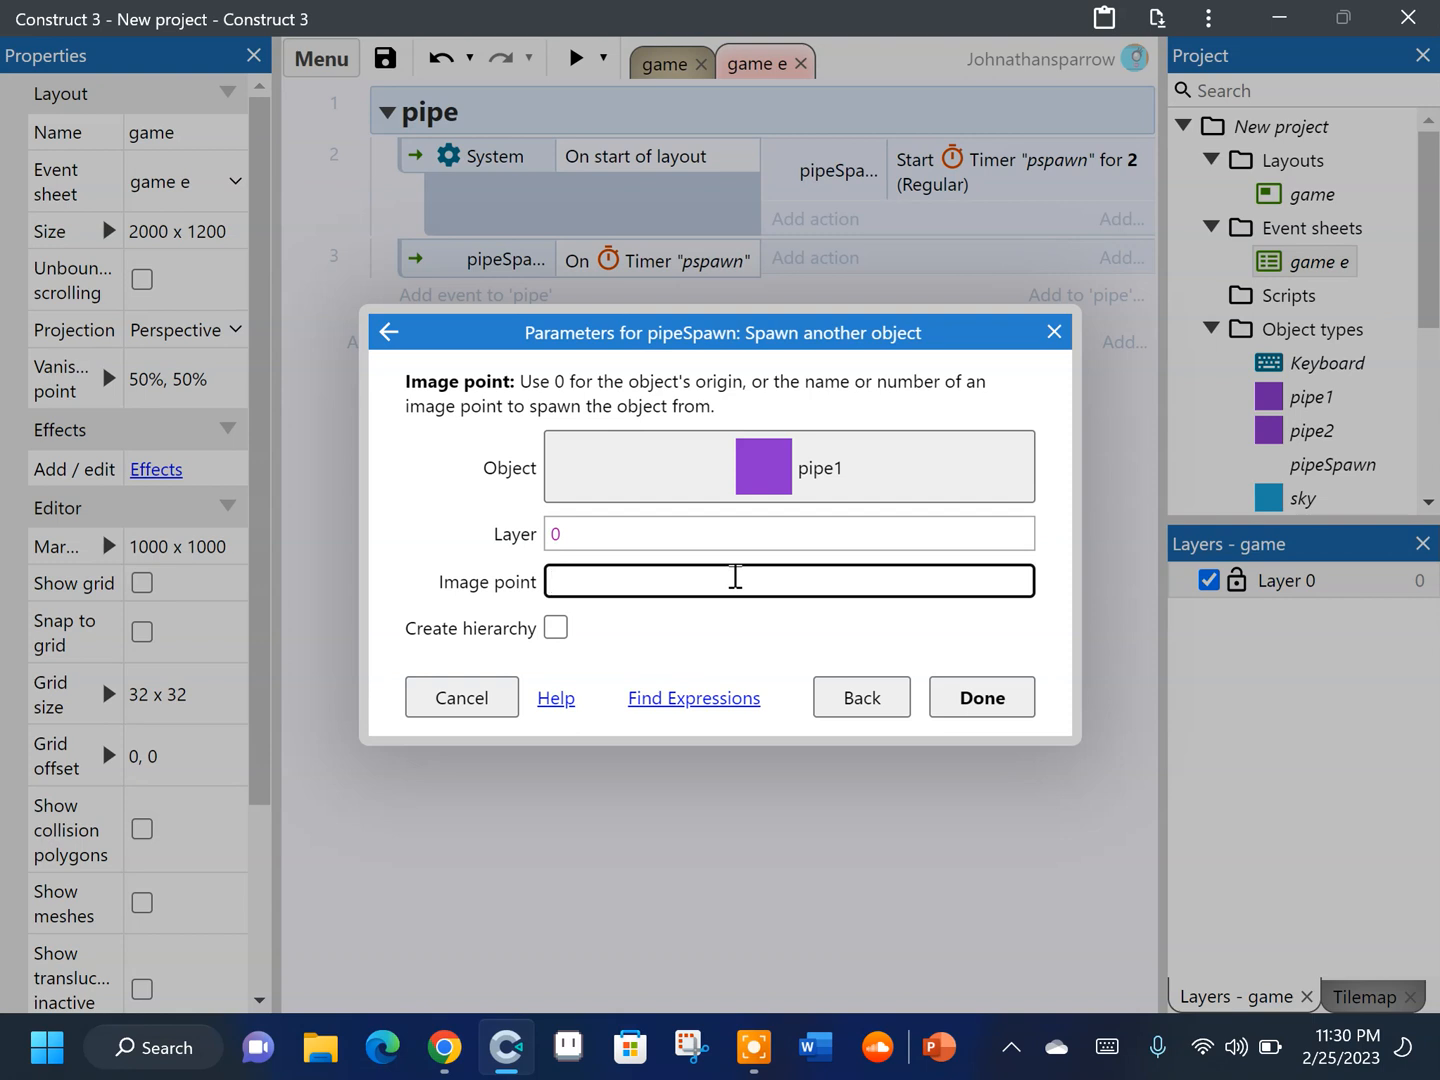
type("choose")
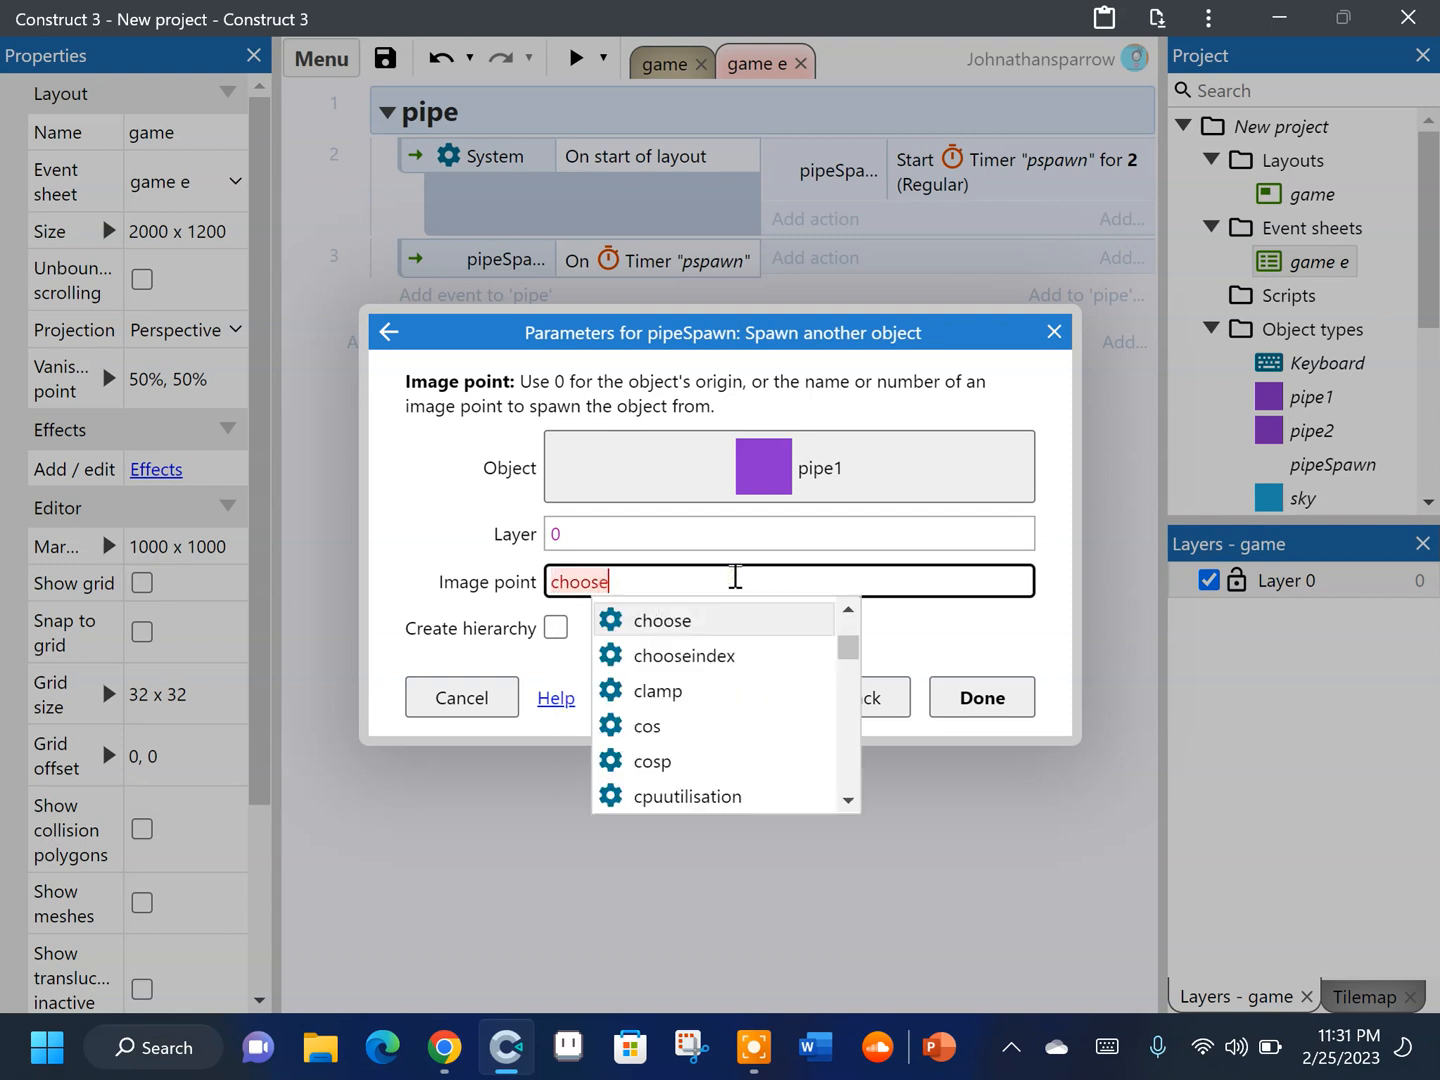
type("(")
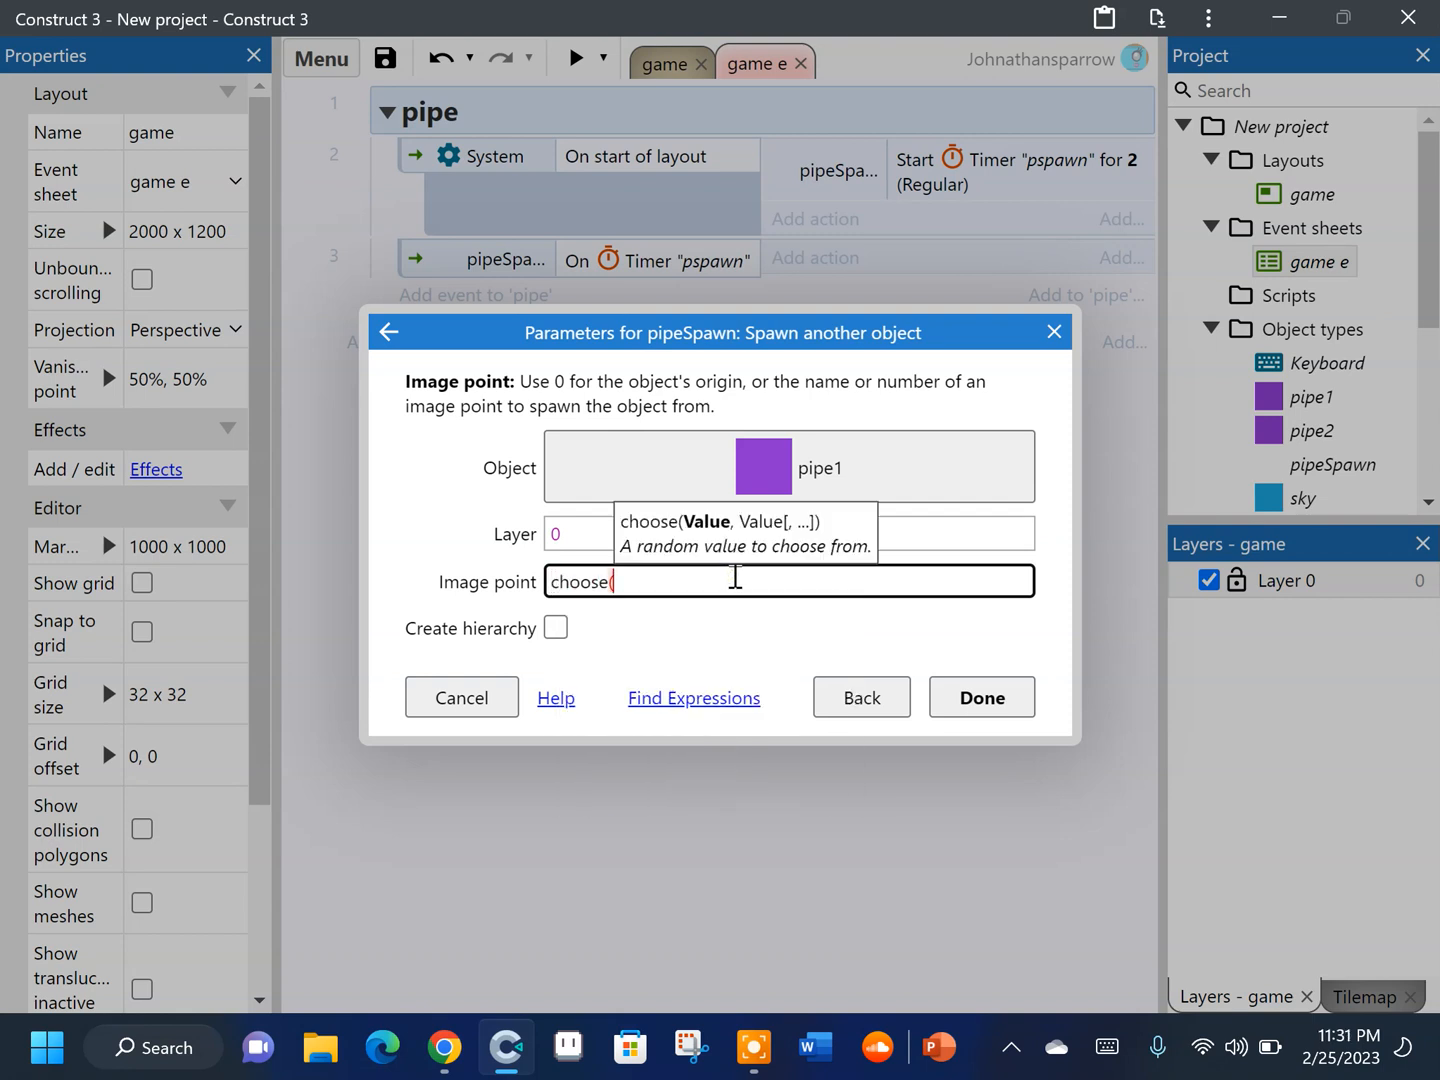
type("0, 1")
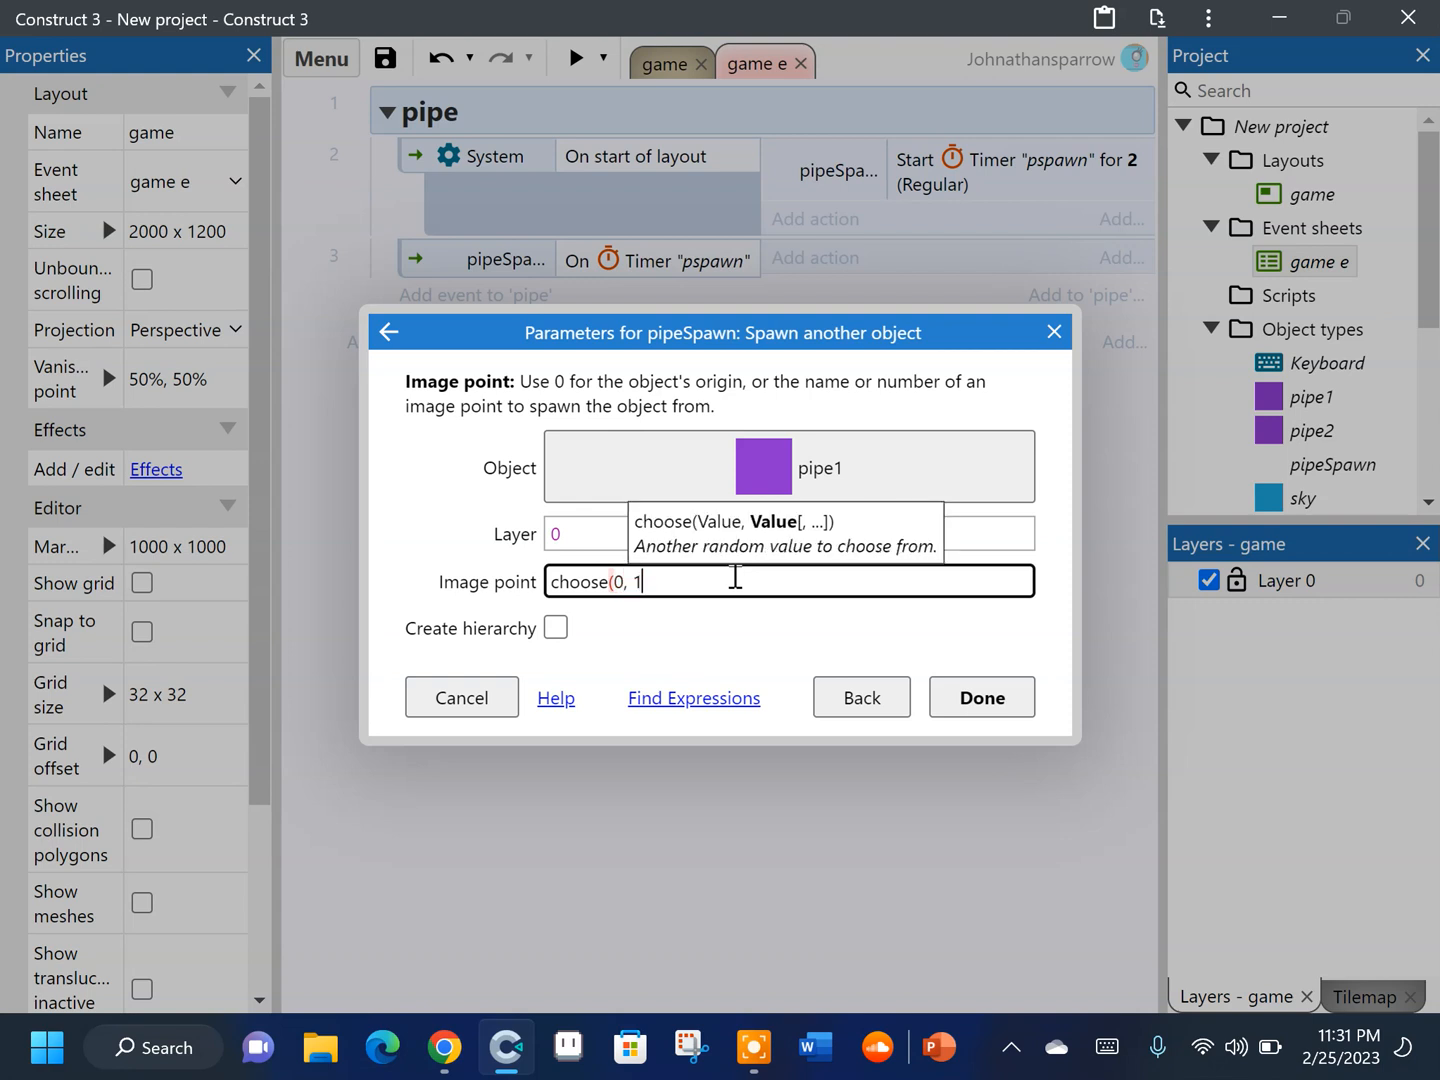
type(", 2")
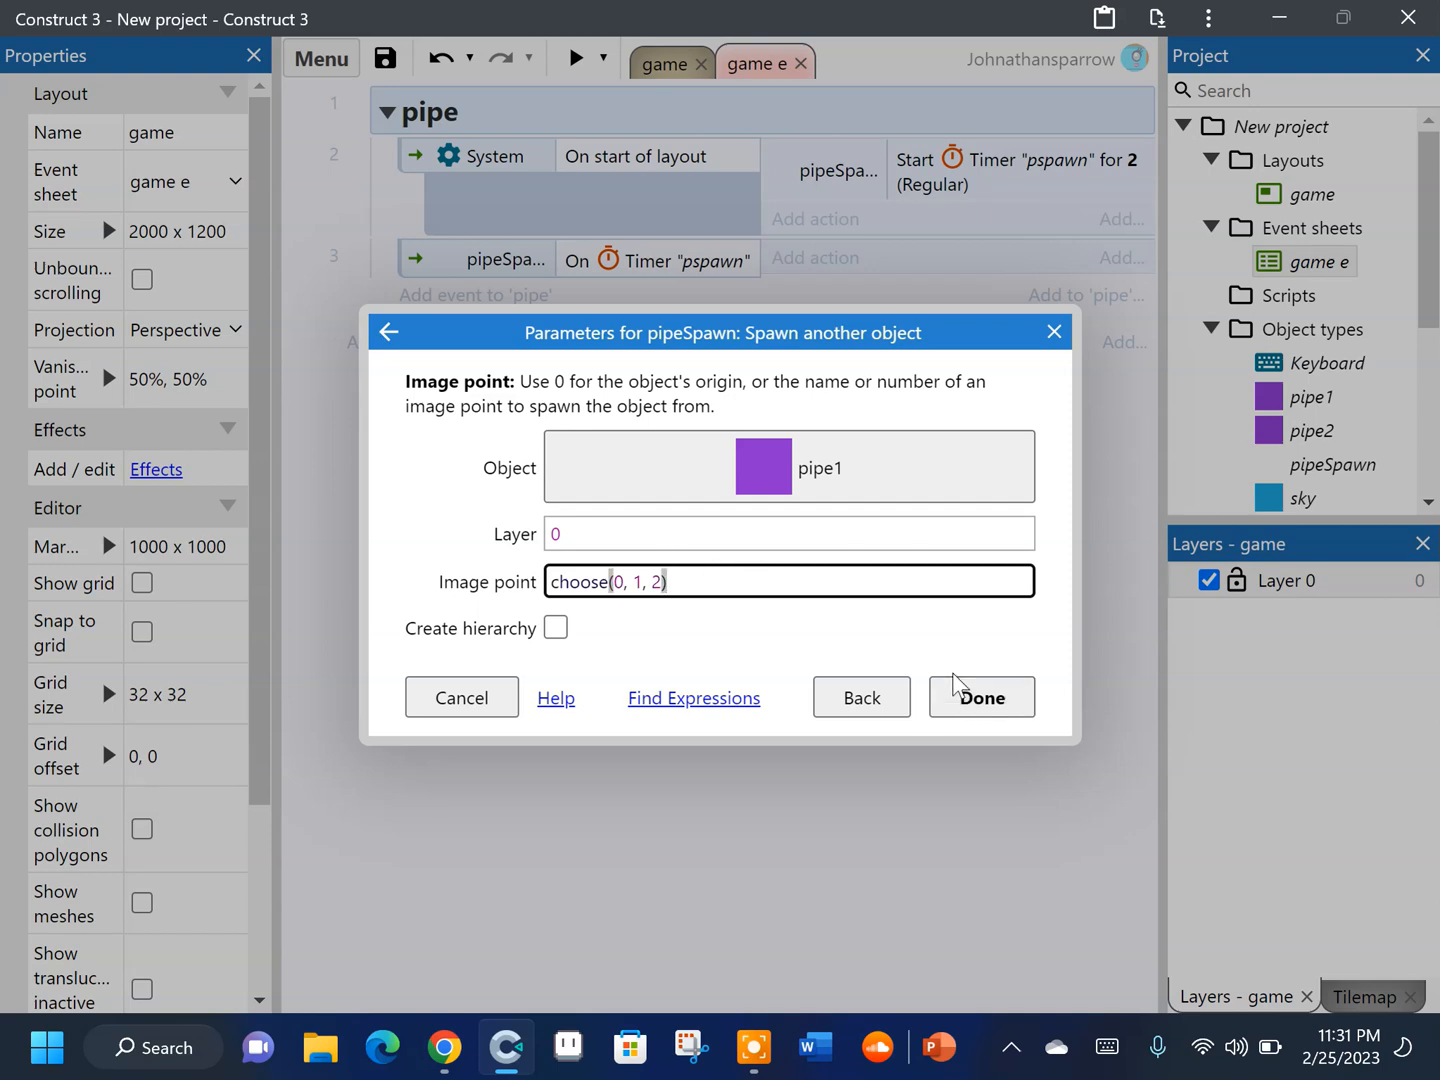
left_click(970, 705)
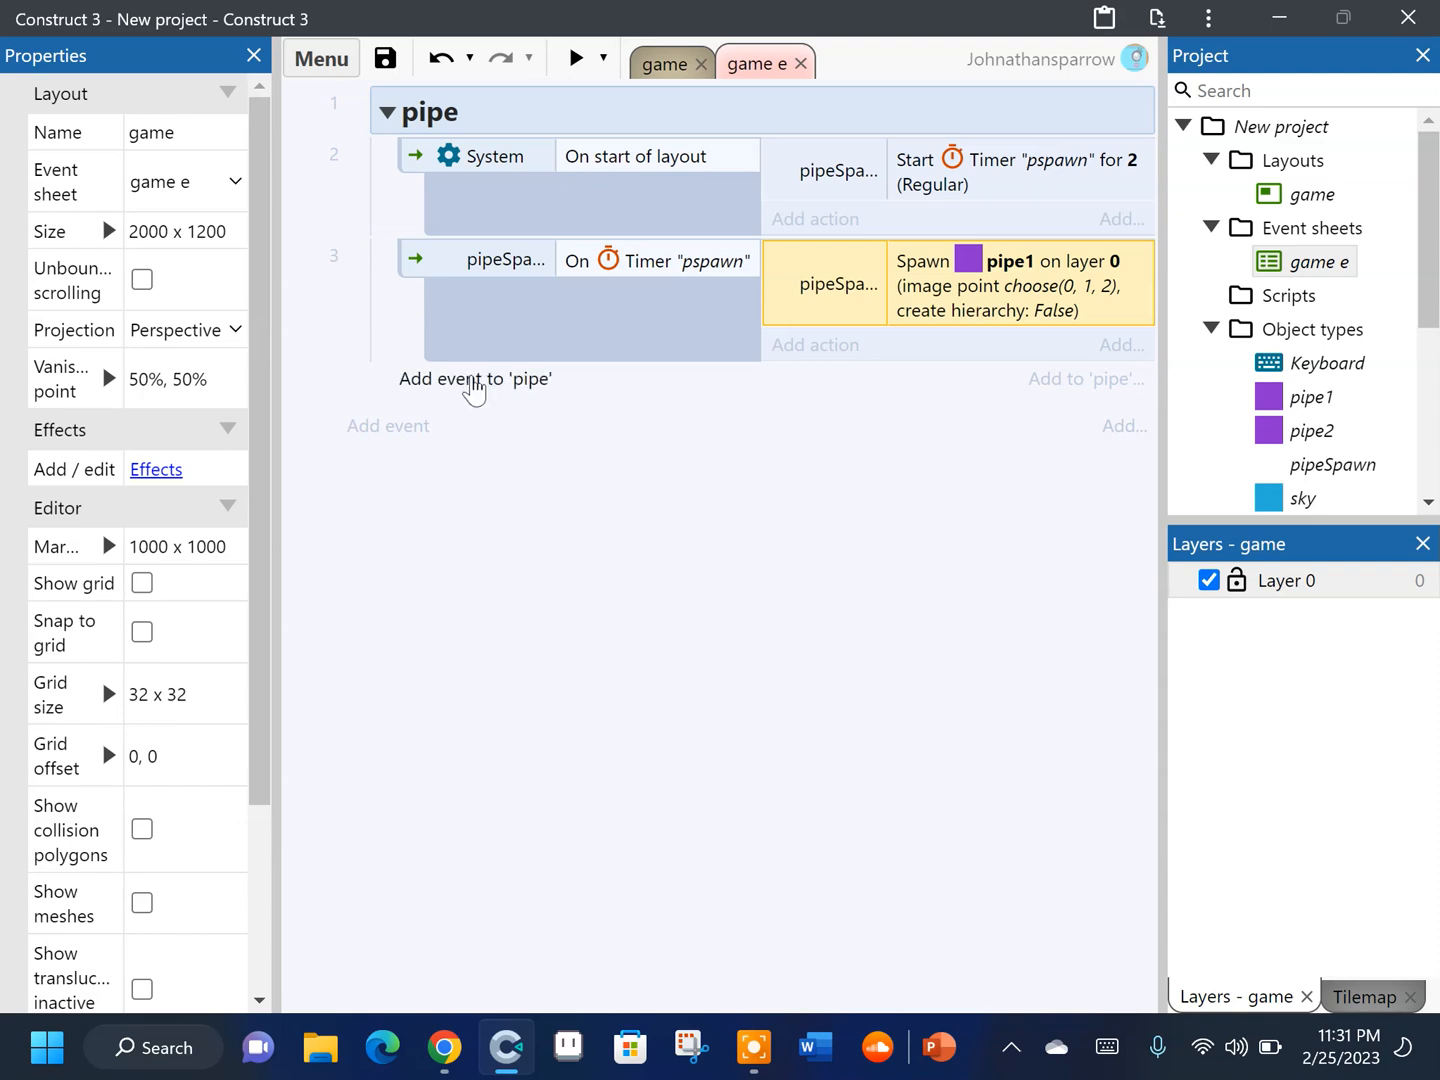
Add a pipe1 "Spawn another object" action to the timer event that spawns pipe2 on layer 0 at image point 2
left_click(476, 382)
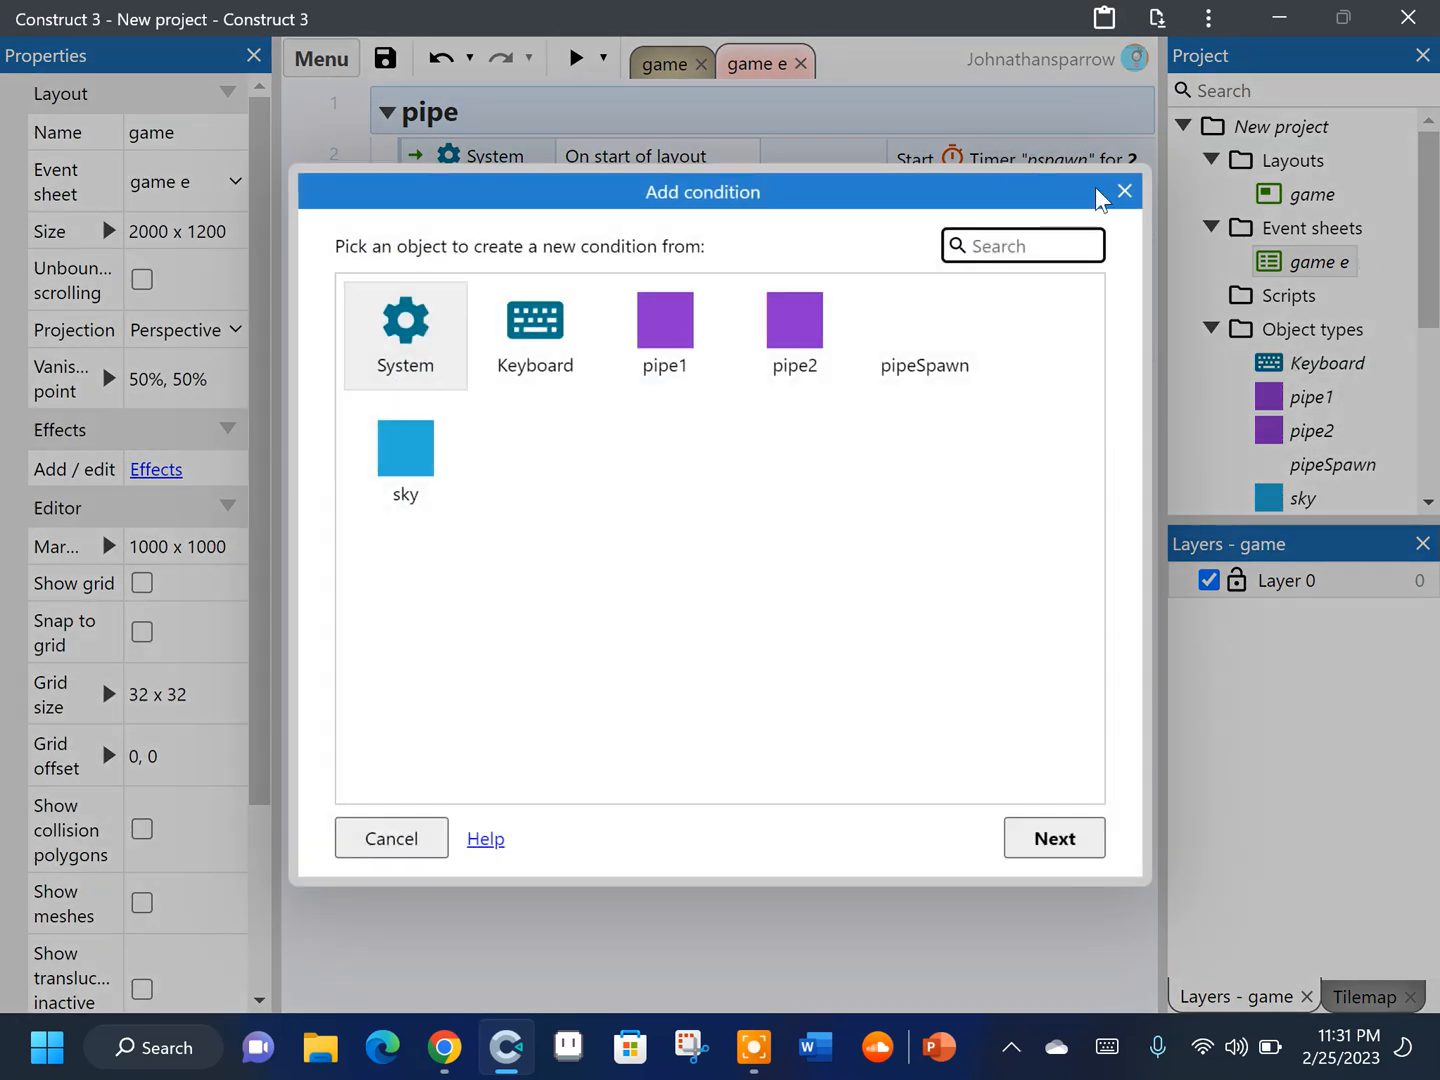
left_click(1122, 193)
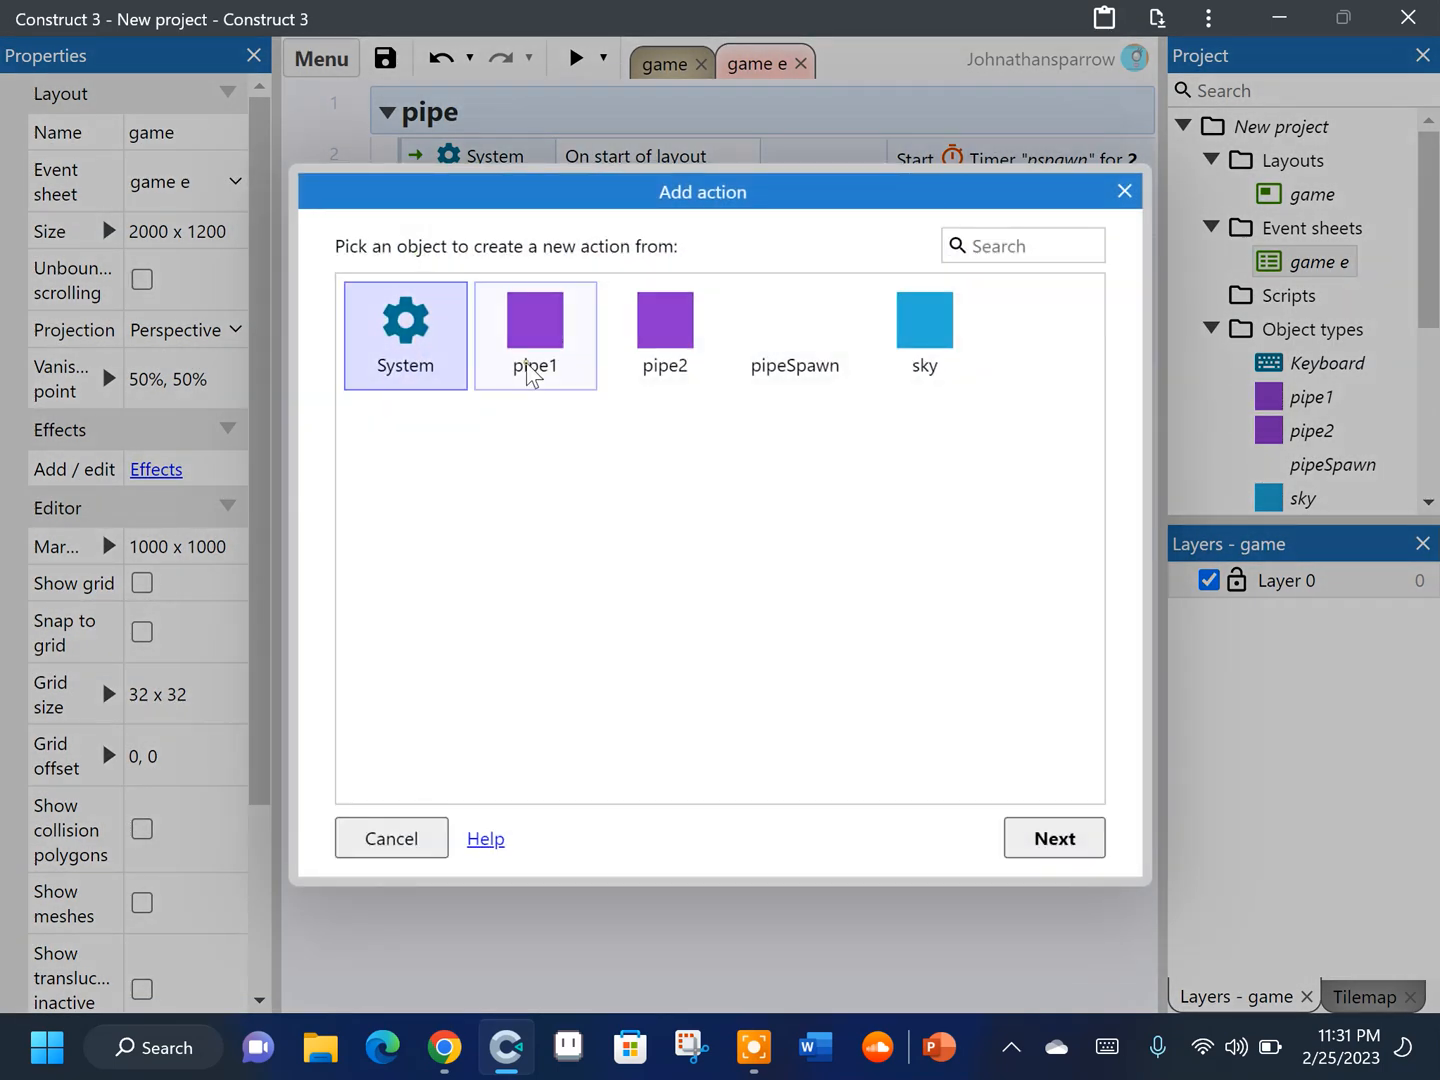
left_click(530, 372)
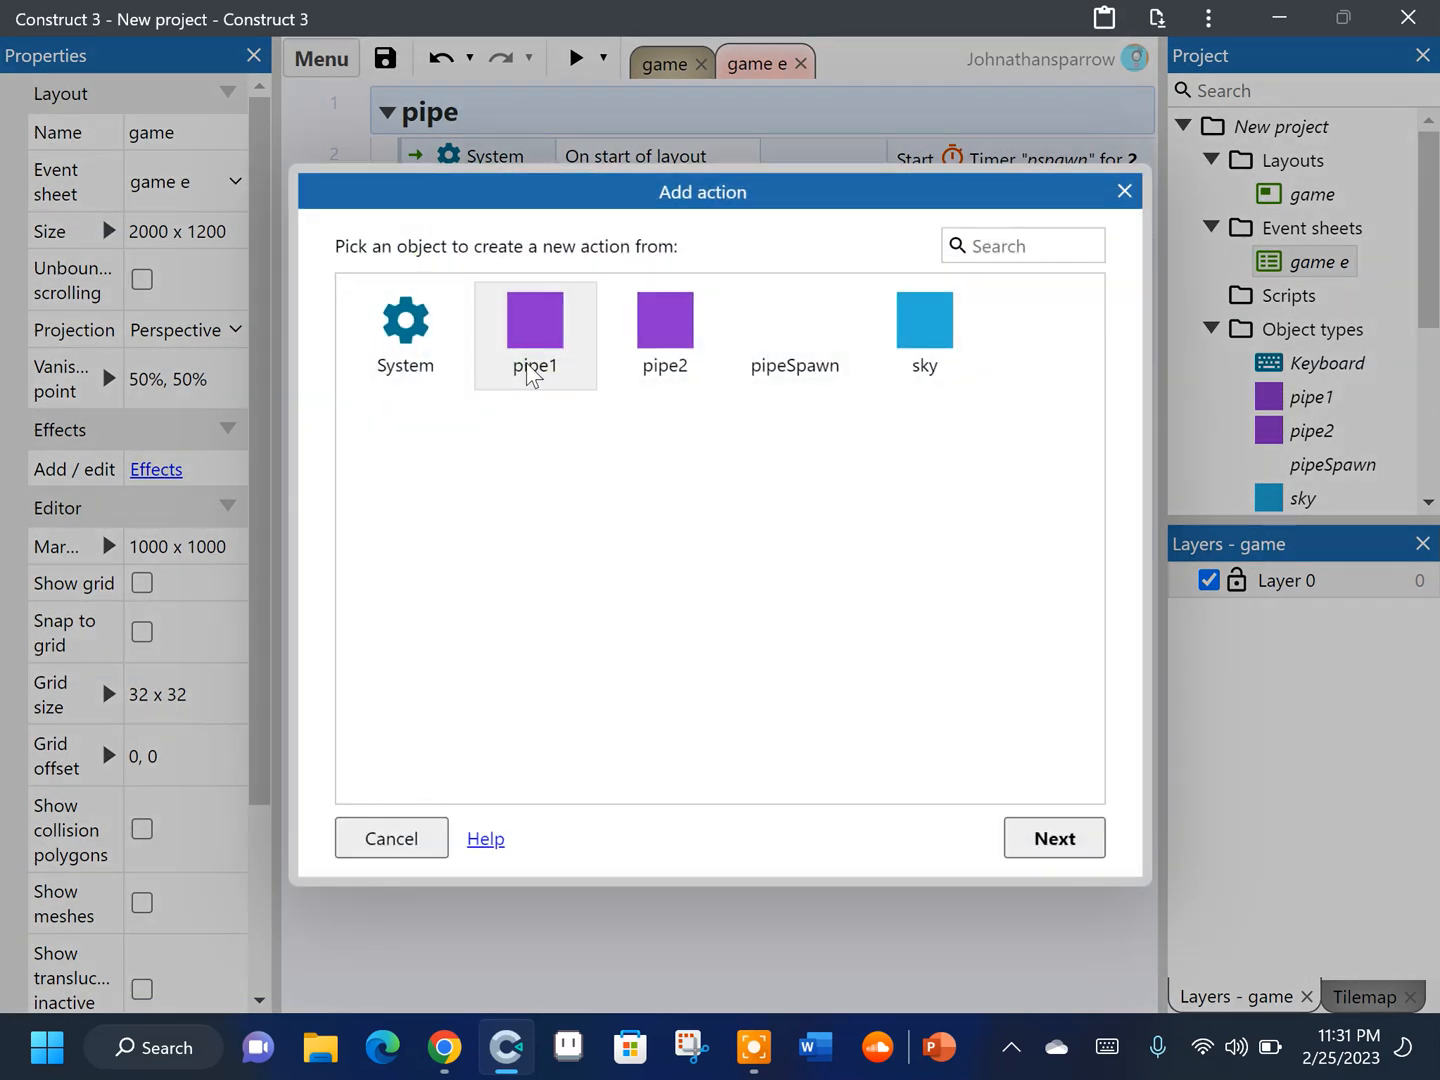
double_click(530, 373)
type("spawnn")
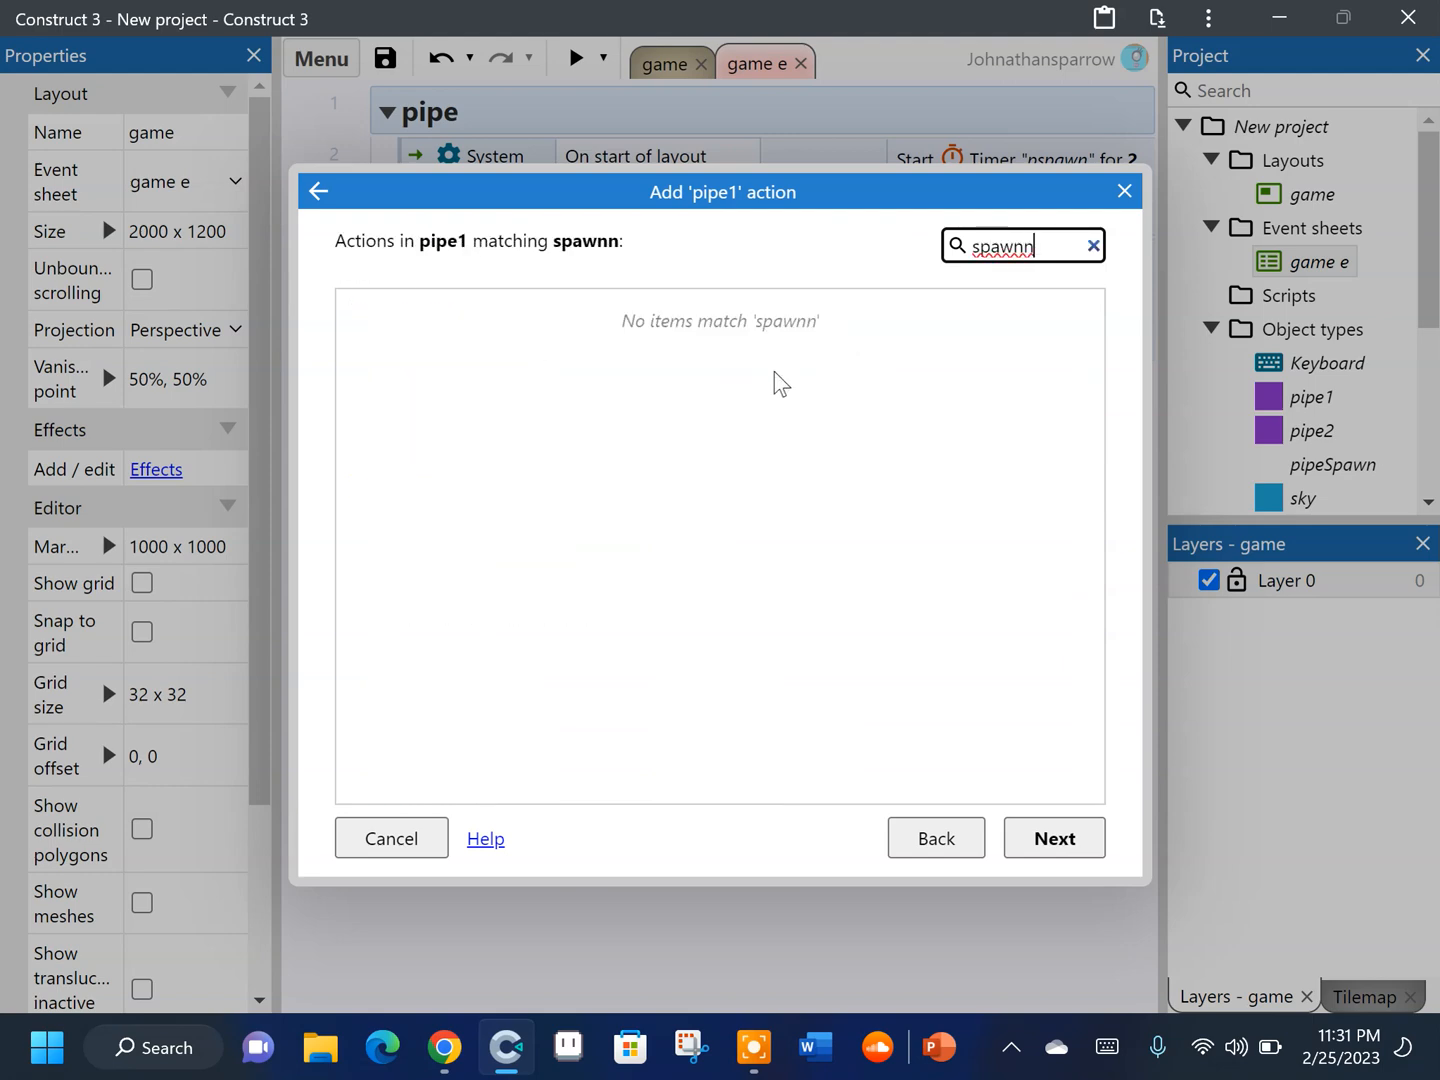
key("BackSpace")
double_click(616, 347)
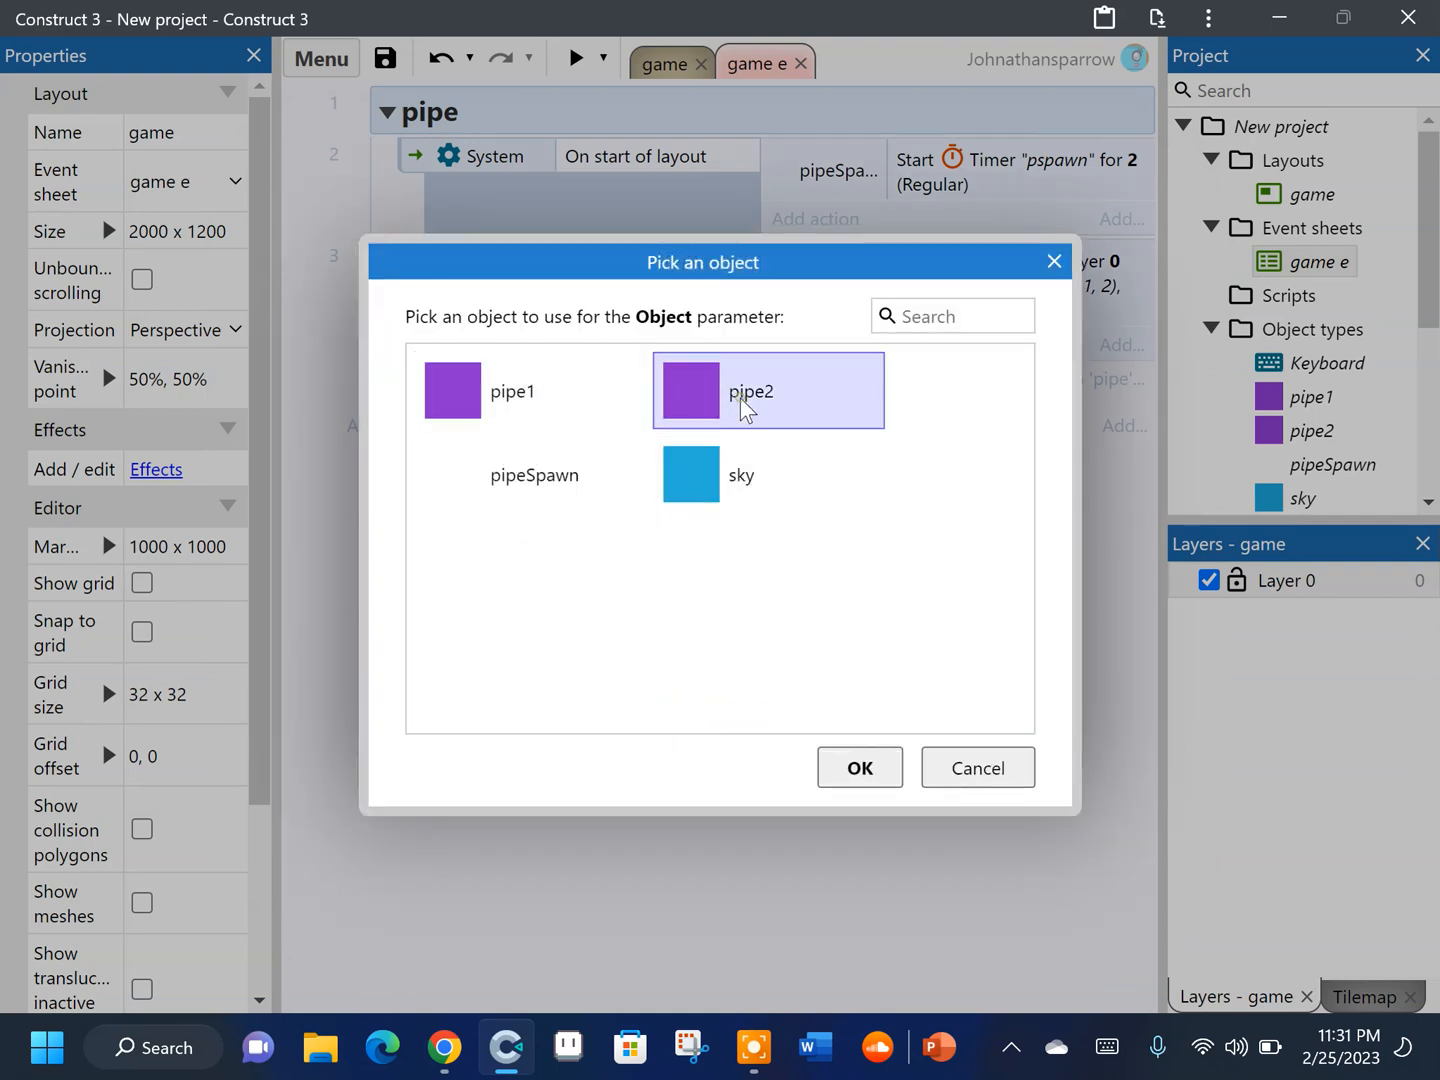
double_click(742, 405)
left_click(659, 581)
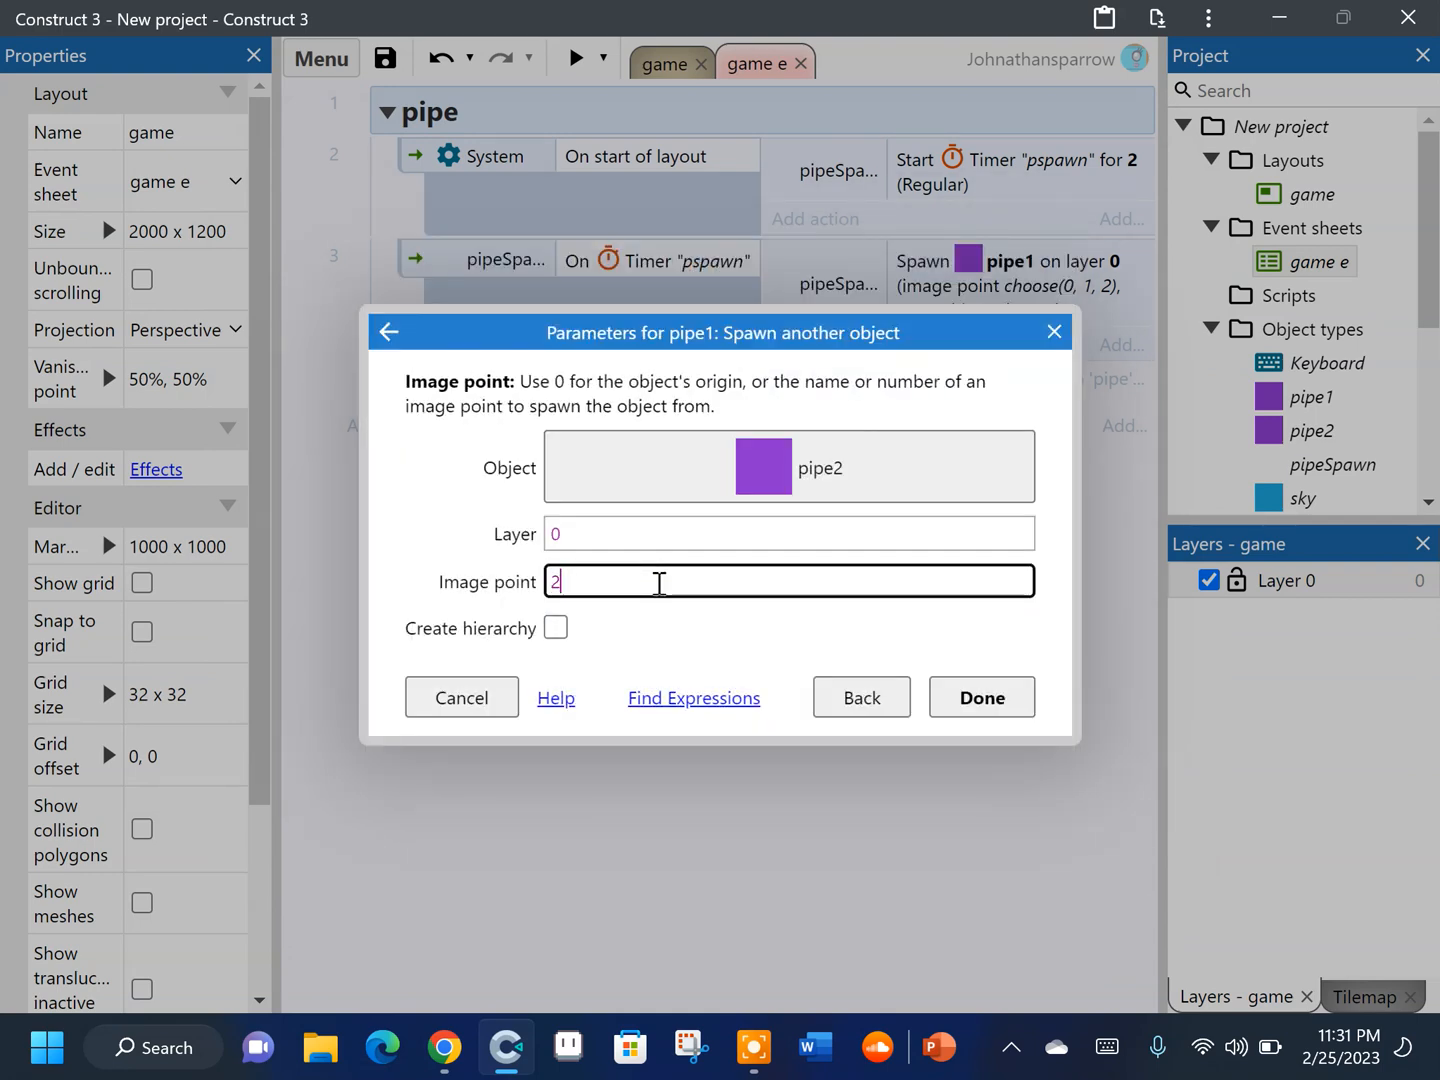
type("2")
left_click(1016, 694)
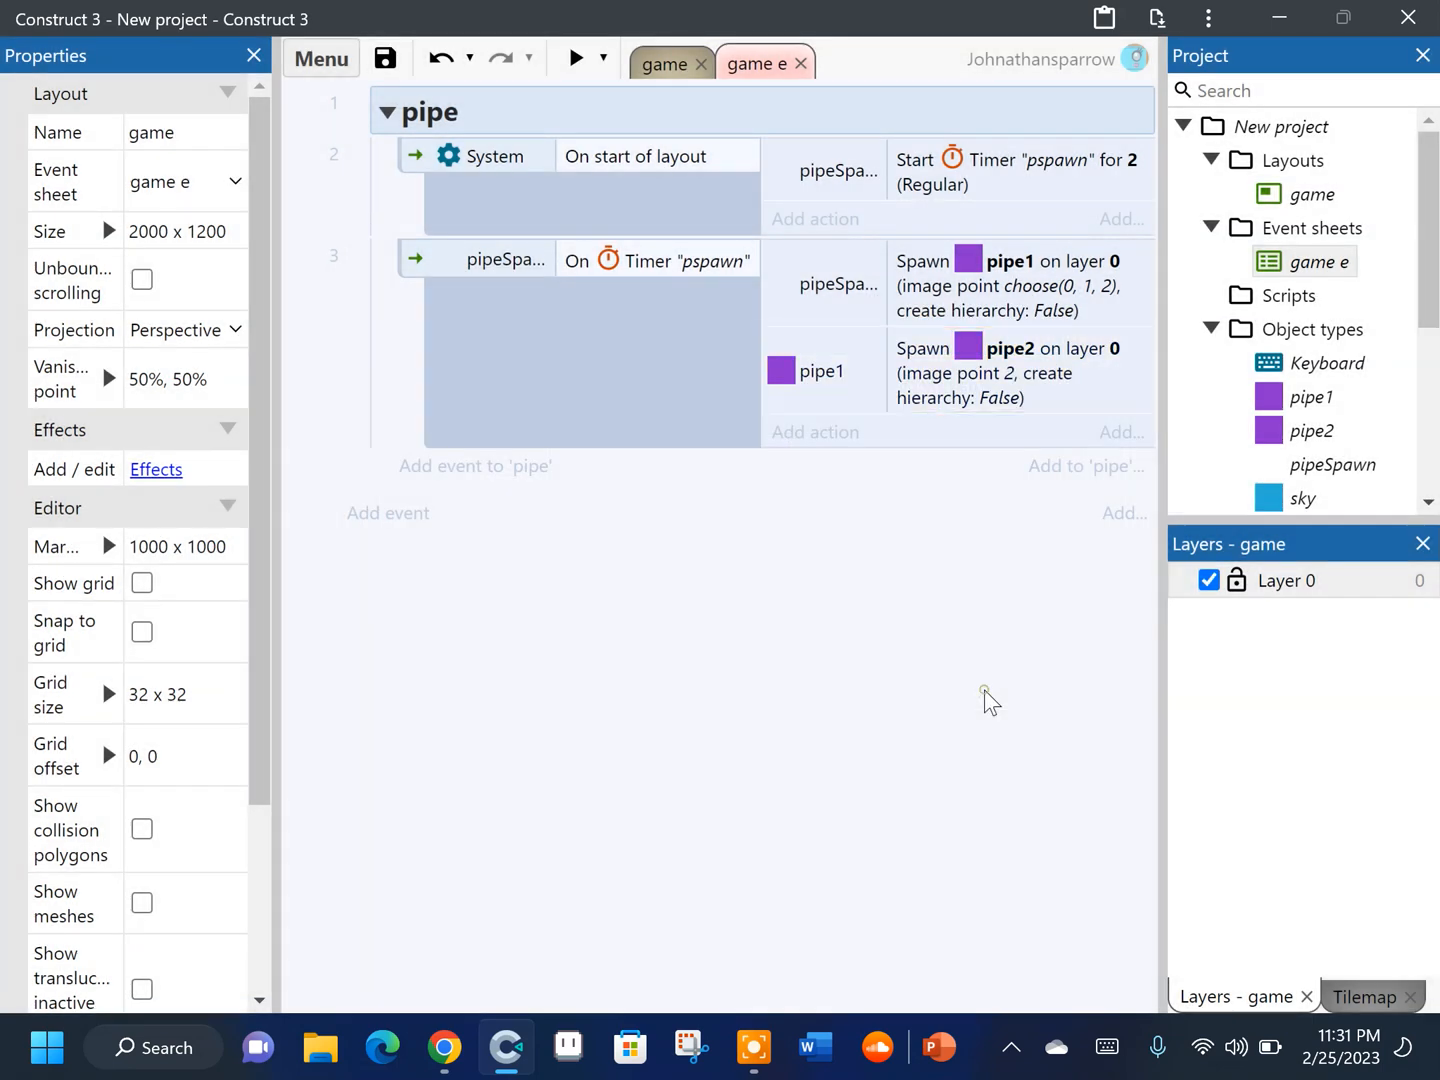
Add an event to the pipe group with the System condition "Every tick"
left_click(483, 468)
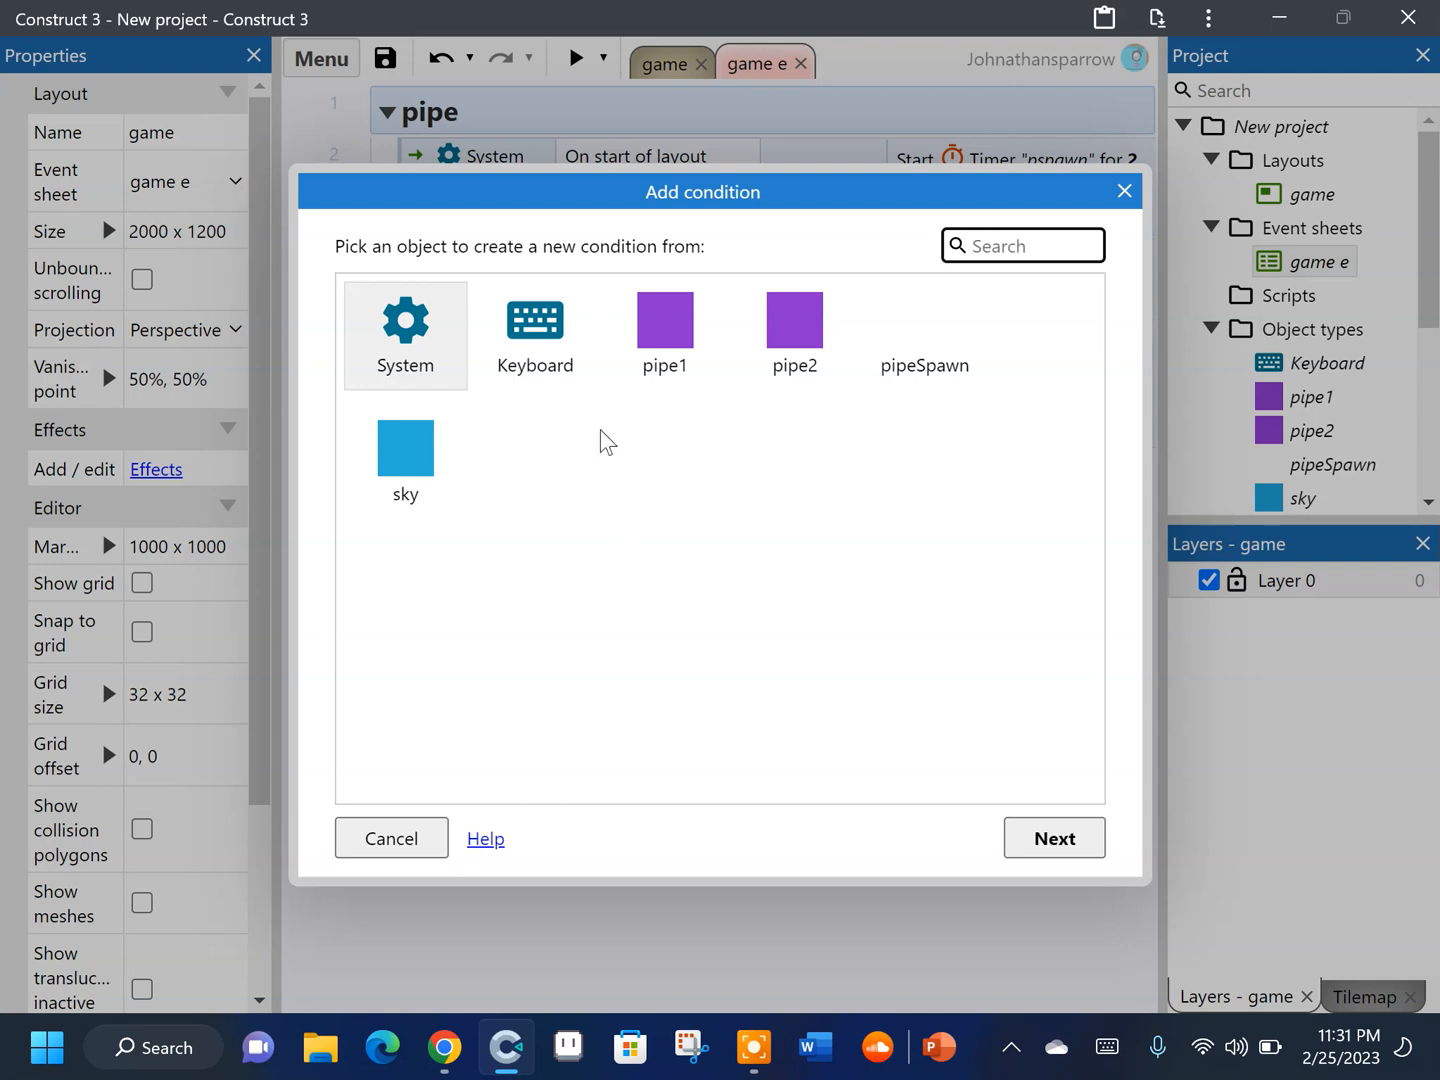
double_click(397, 311)
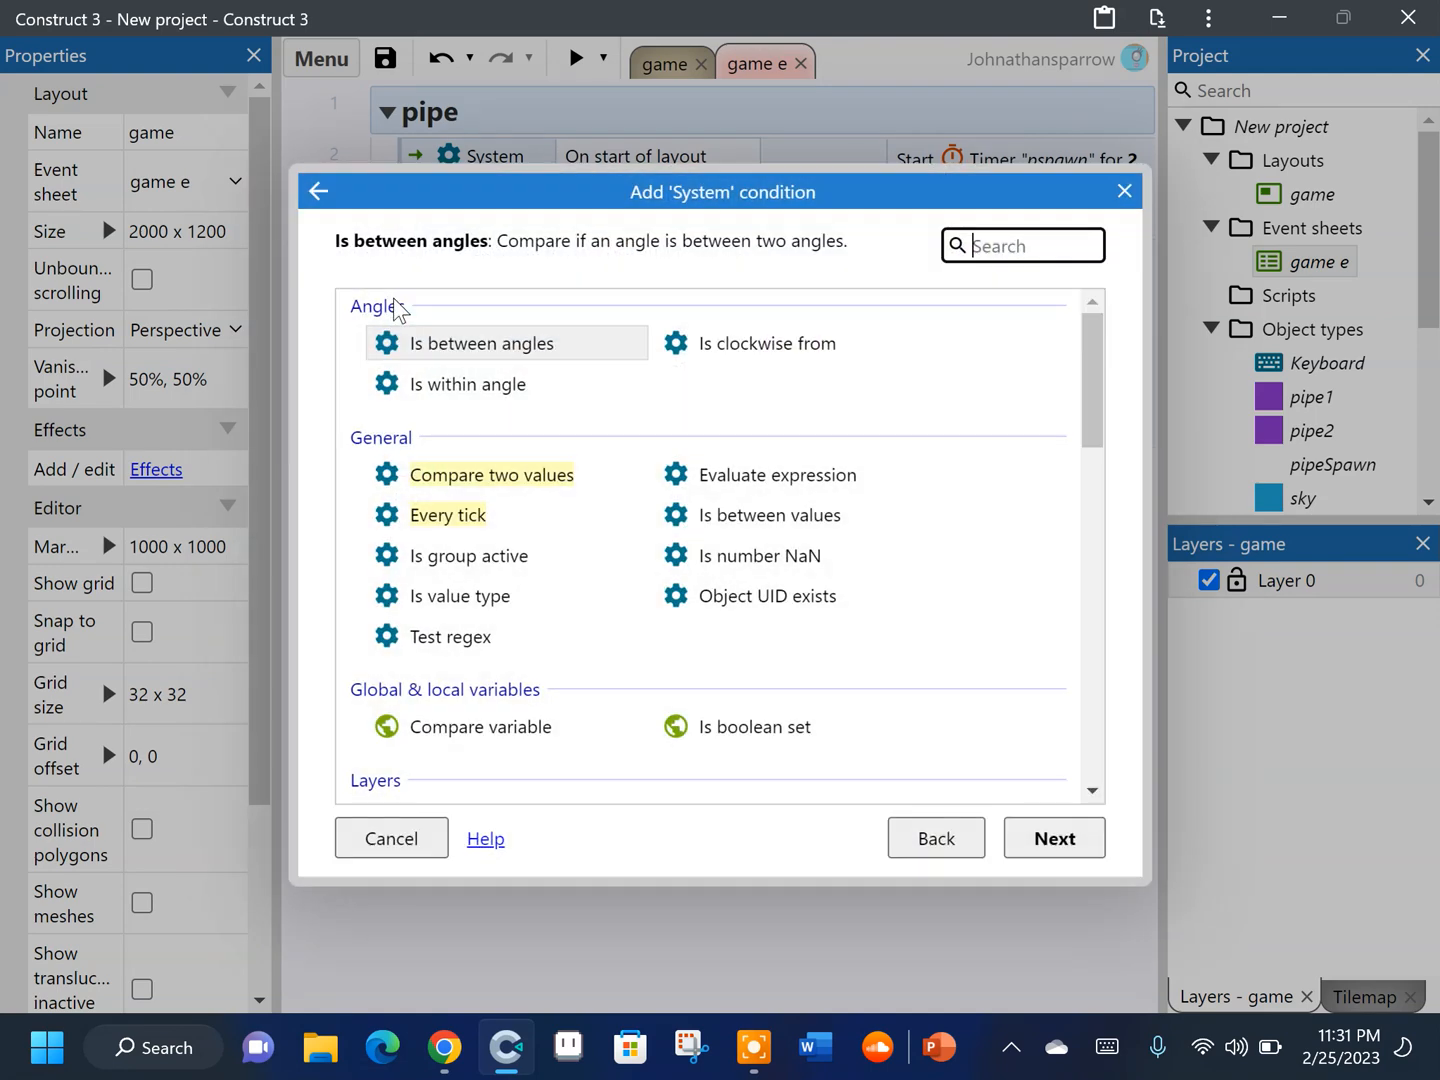
type("every")
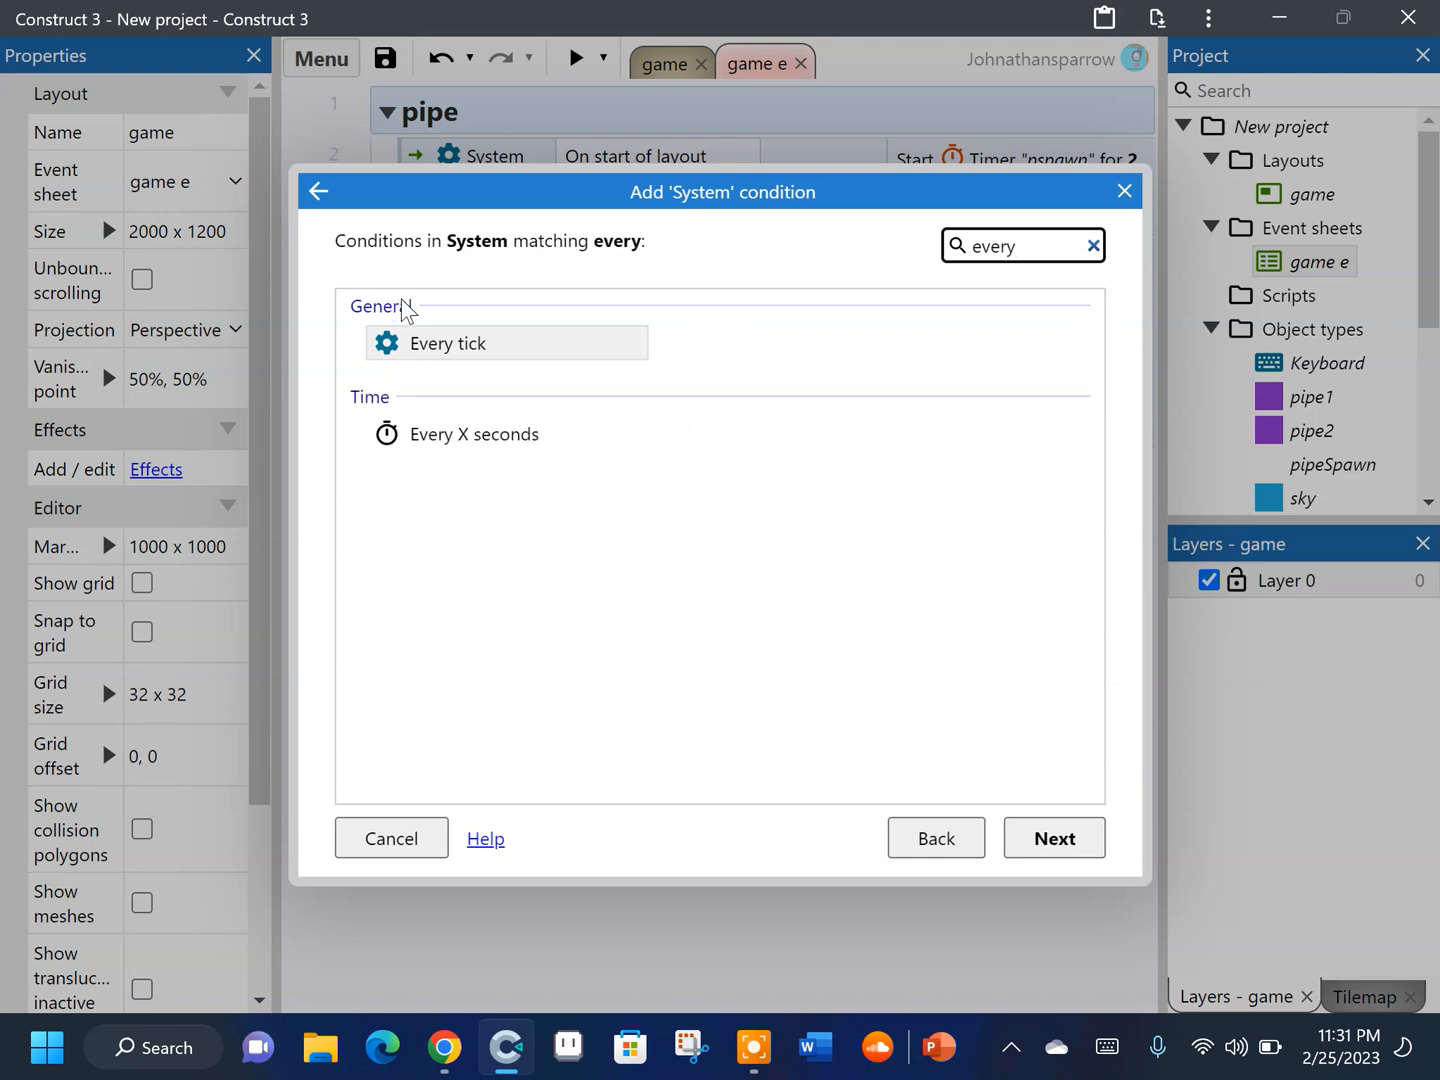
left_click(440, 340)
double_click(440, 340)
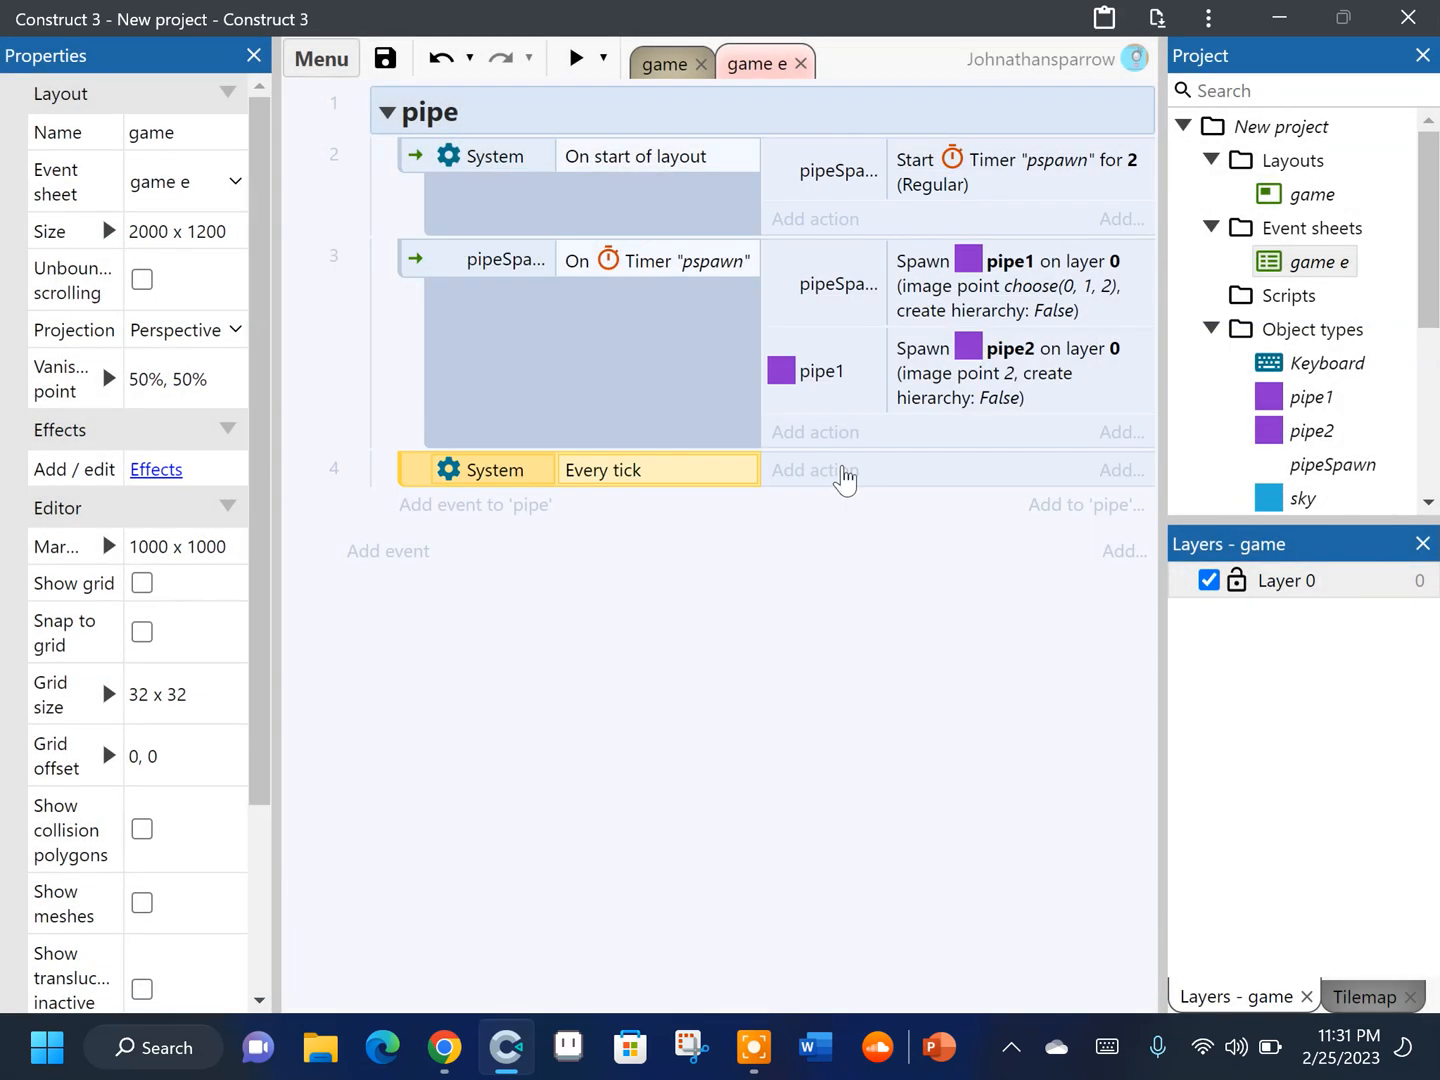
Add a pipe1 "Move forward" action to the every-tick event with a distance of -1 pixels
left_click(843, 478)
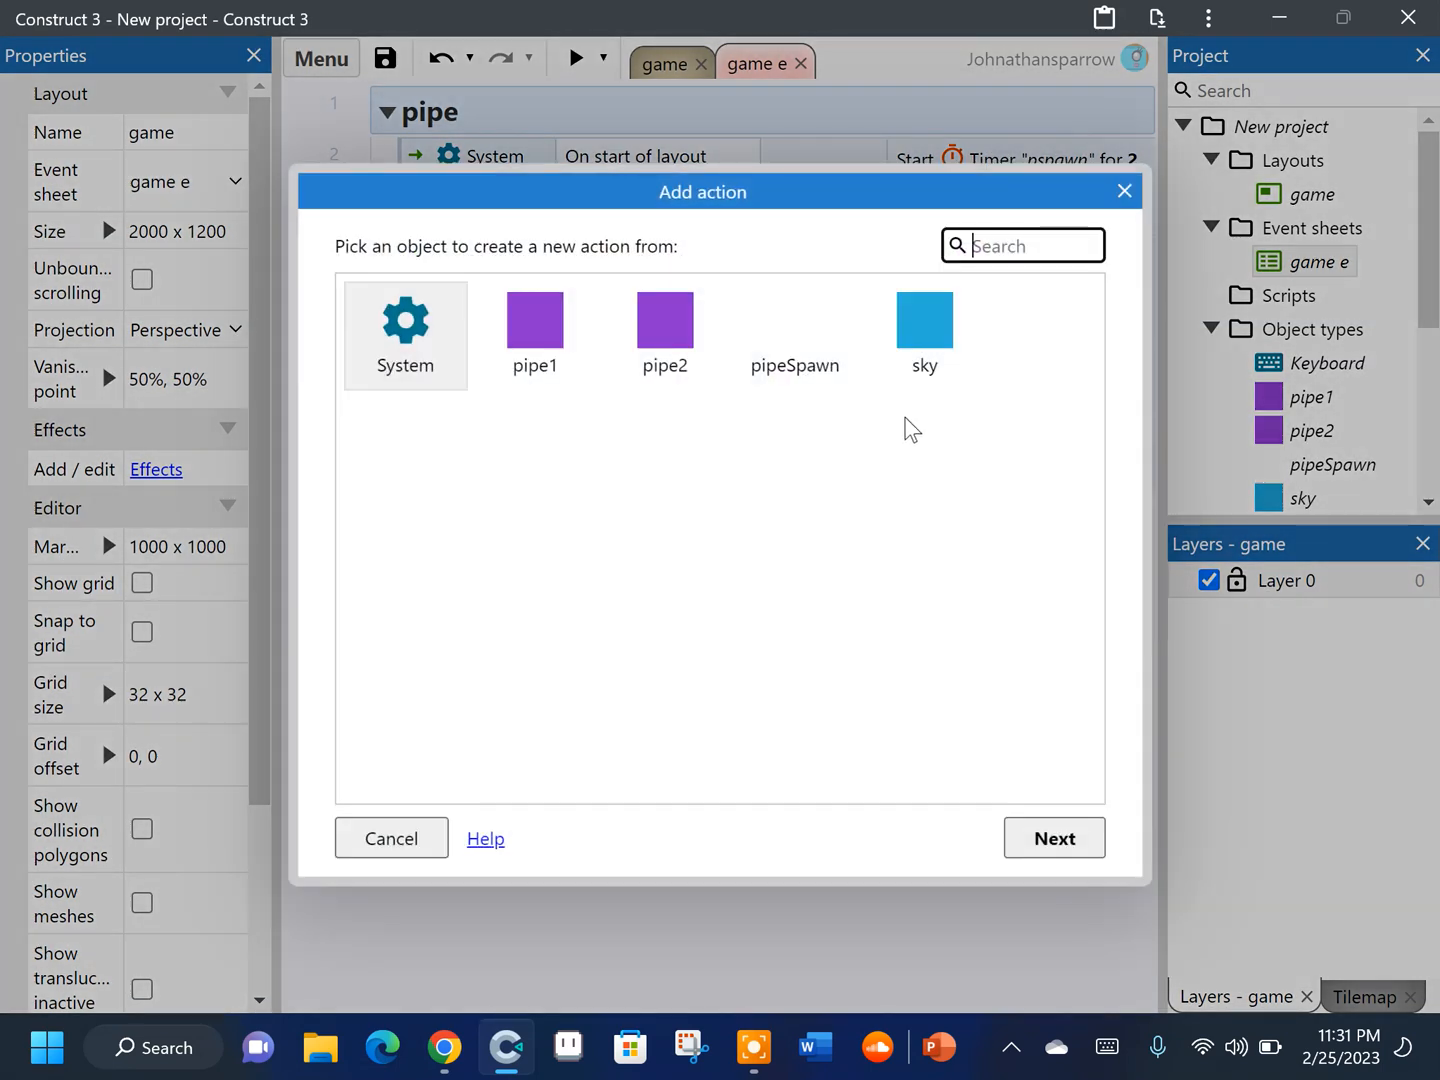
left_click(590, 354)
double_click(590, 355)
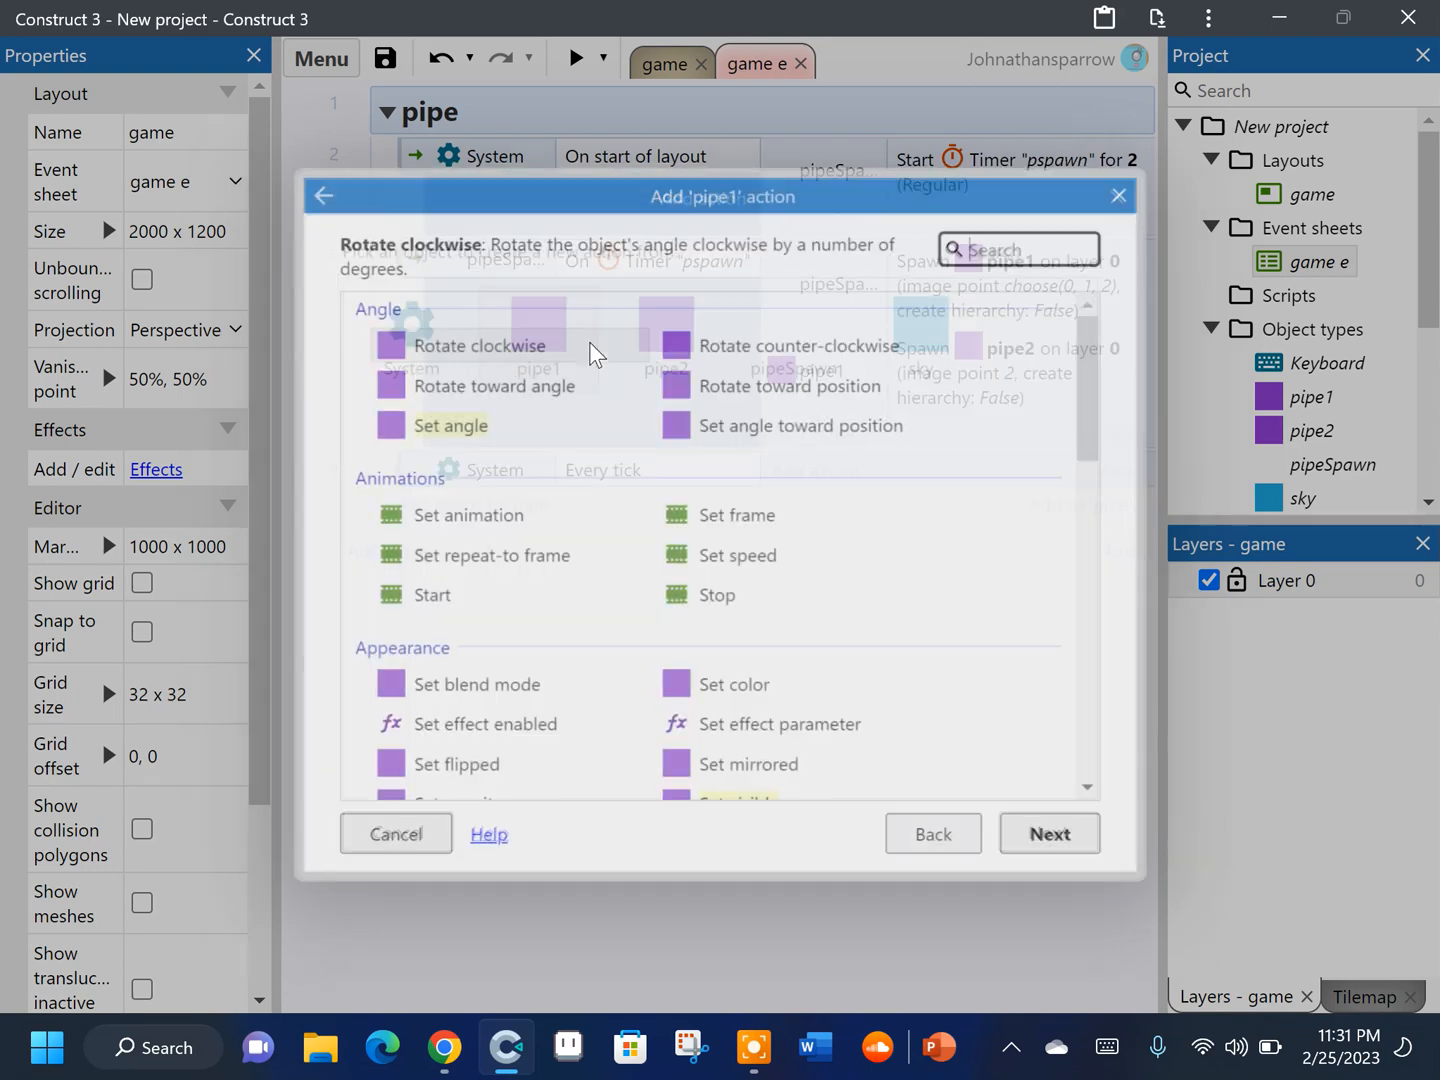
type("move")
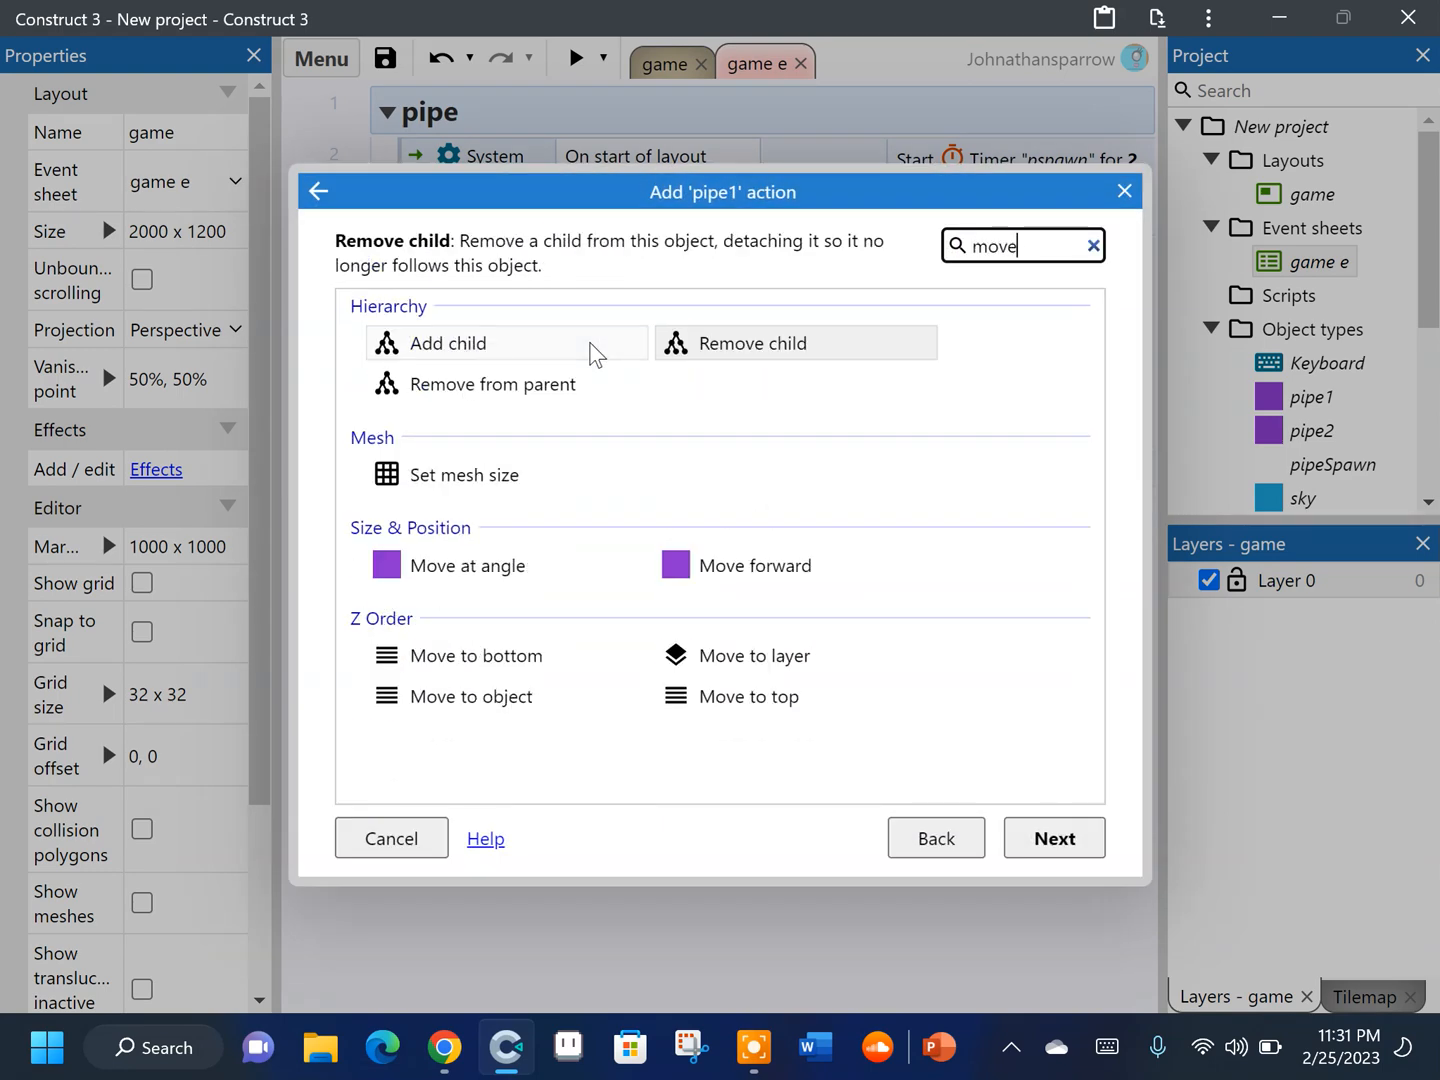
double_click(716, 566)
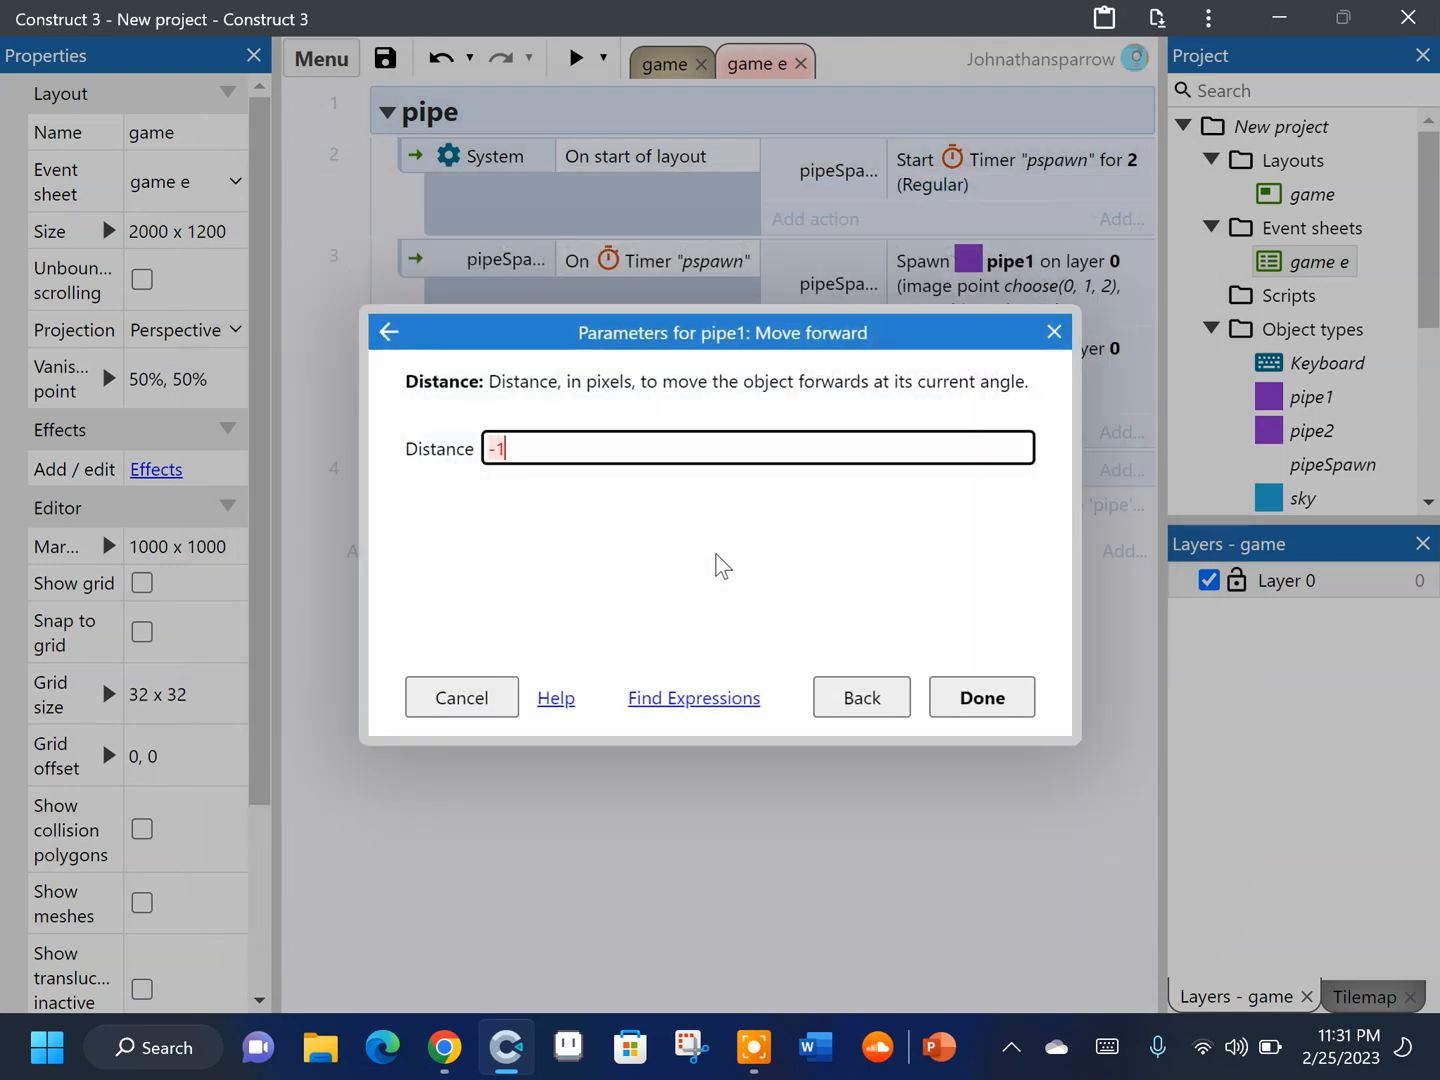
left_click(983, 698)
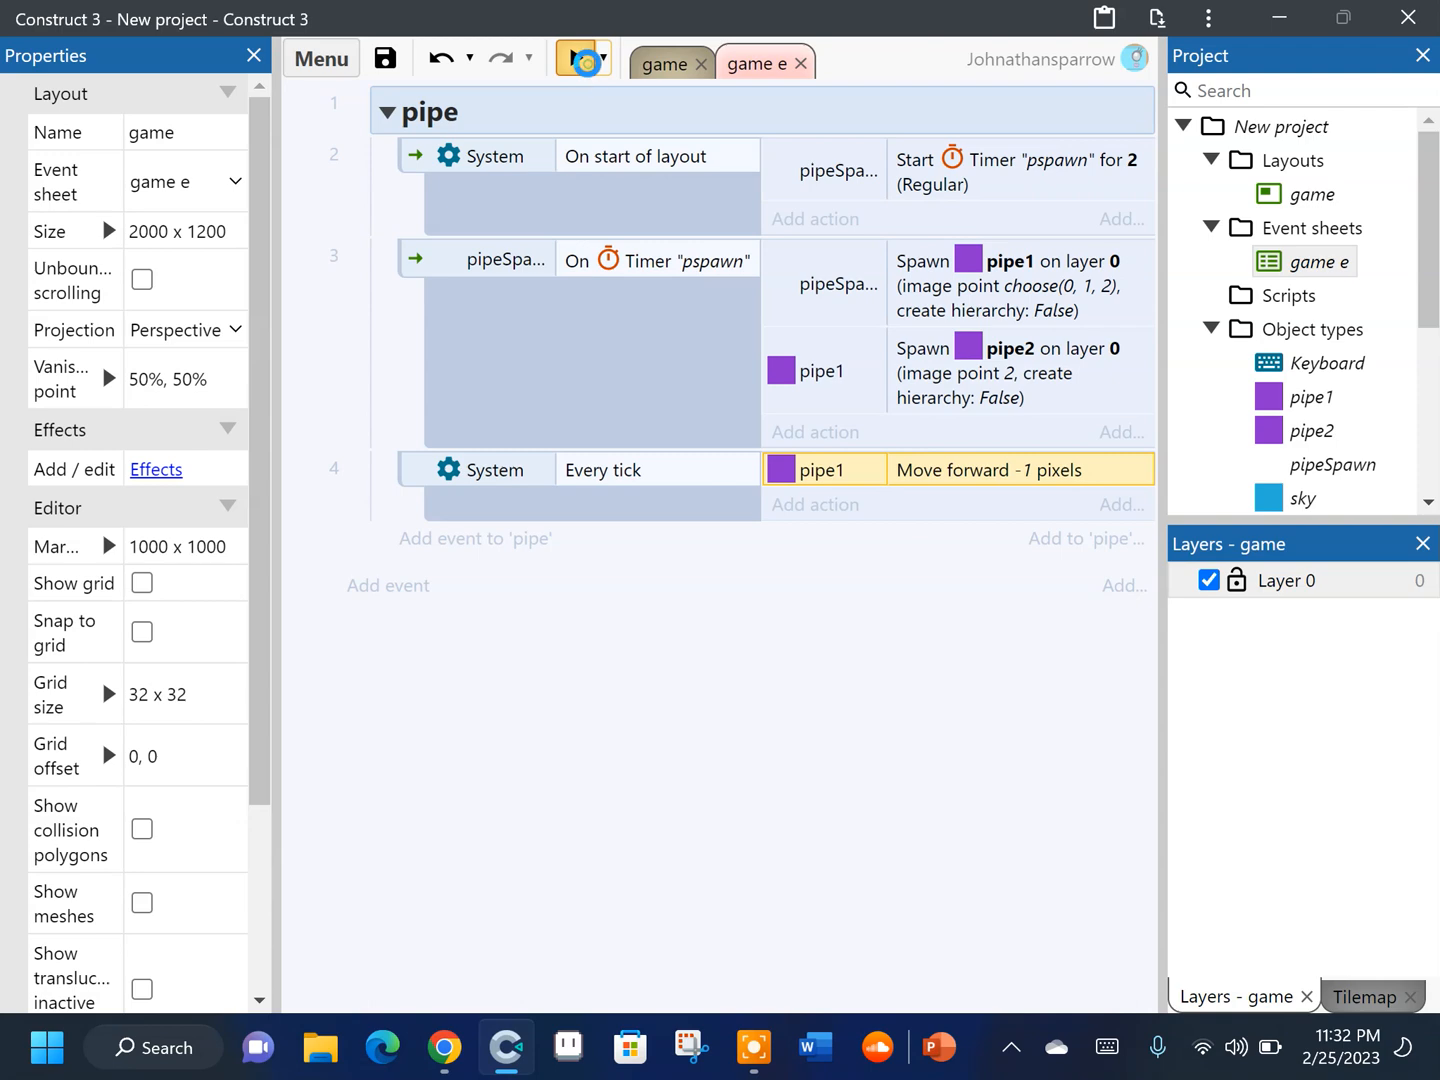
Preview the project to check how the pipes spawn and move
left_click(587, 63)
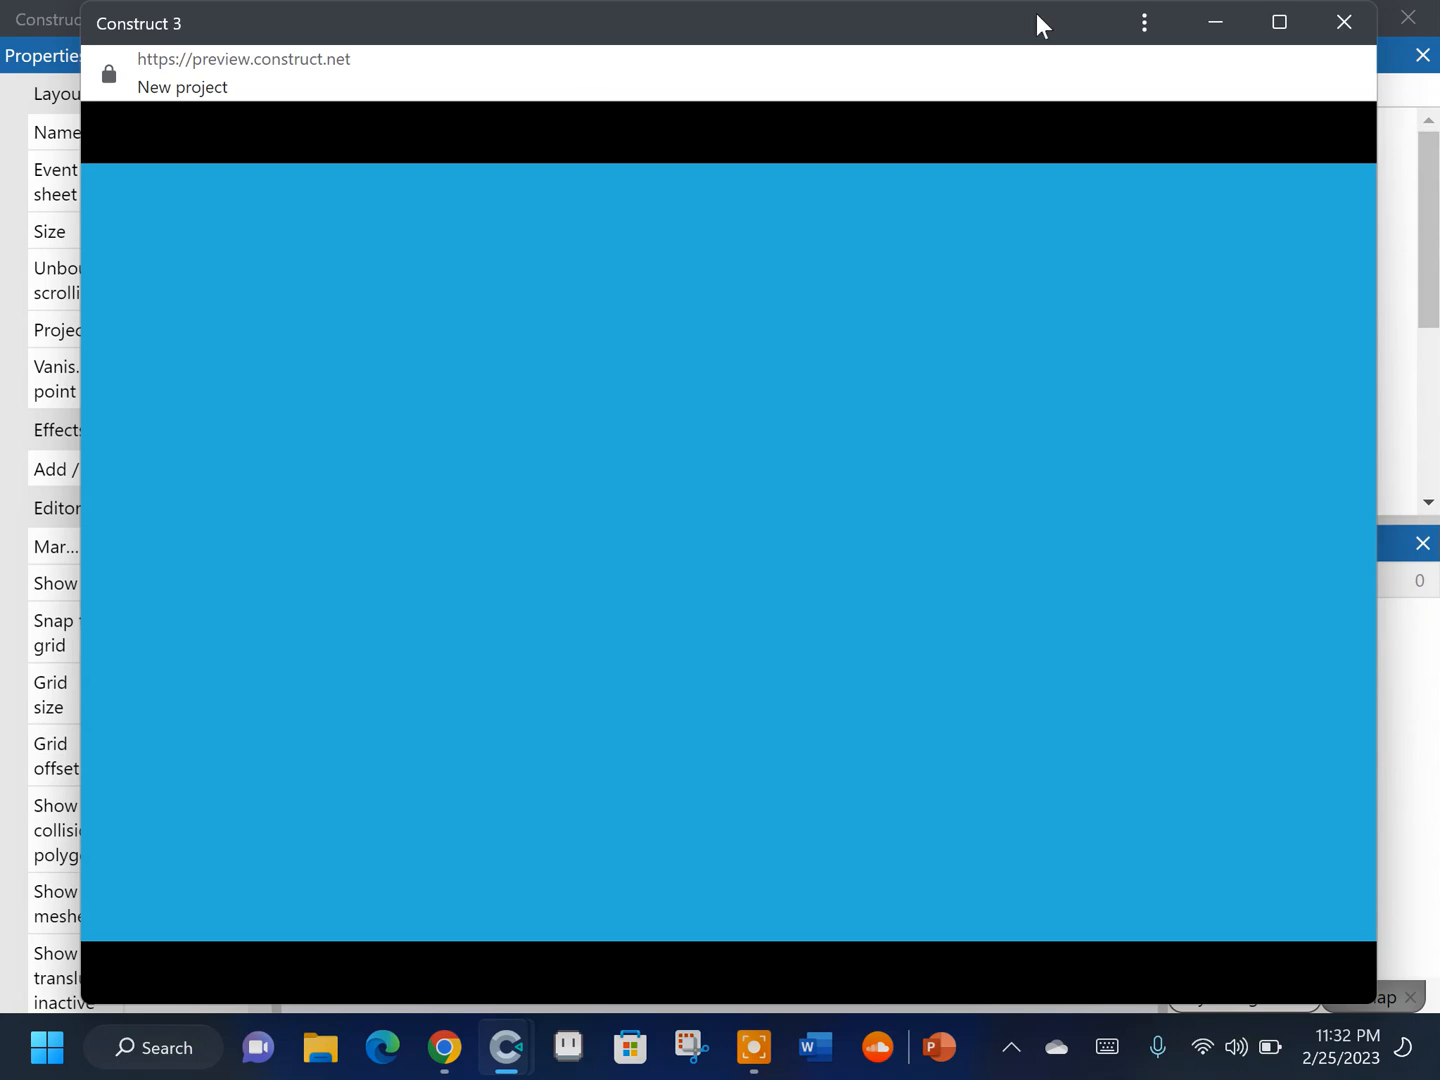
Set the distance of pipe1's every-tick Move forward action to 1 pixel and preview the project
left_click(1344, 22)
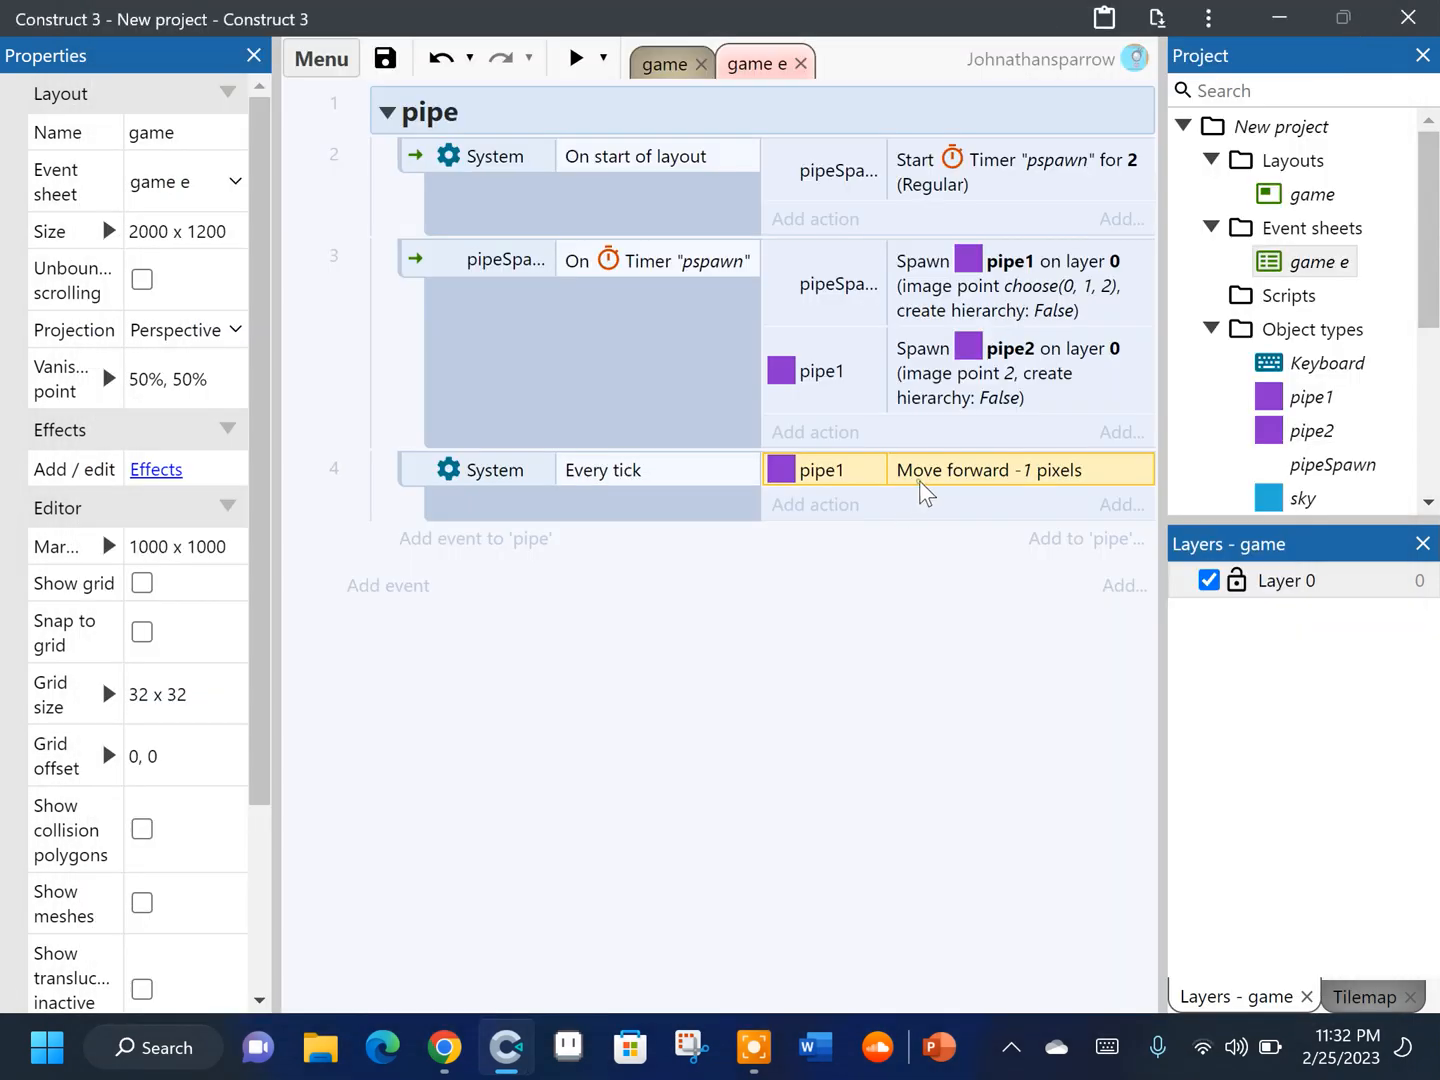
double_click(924, 490)
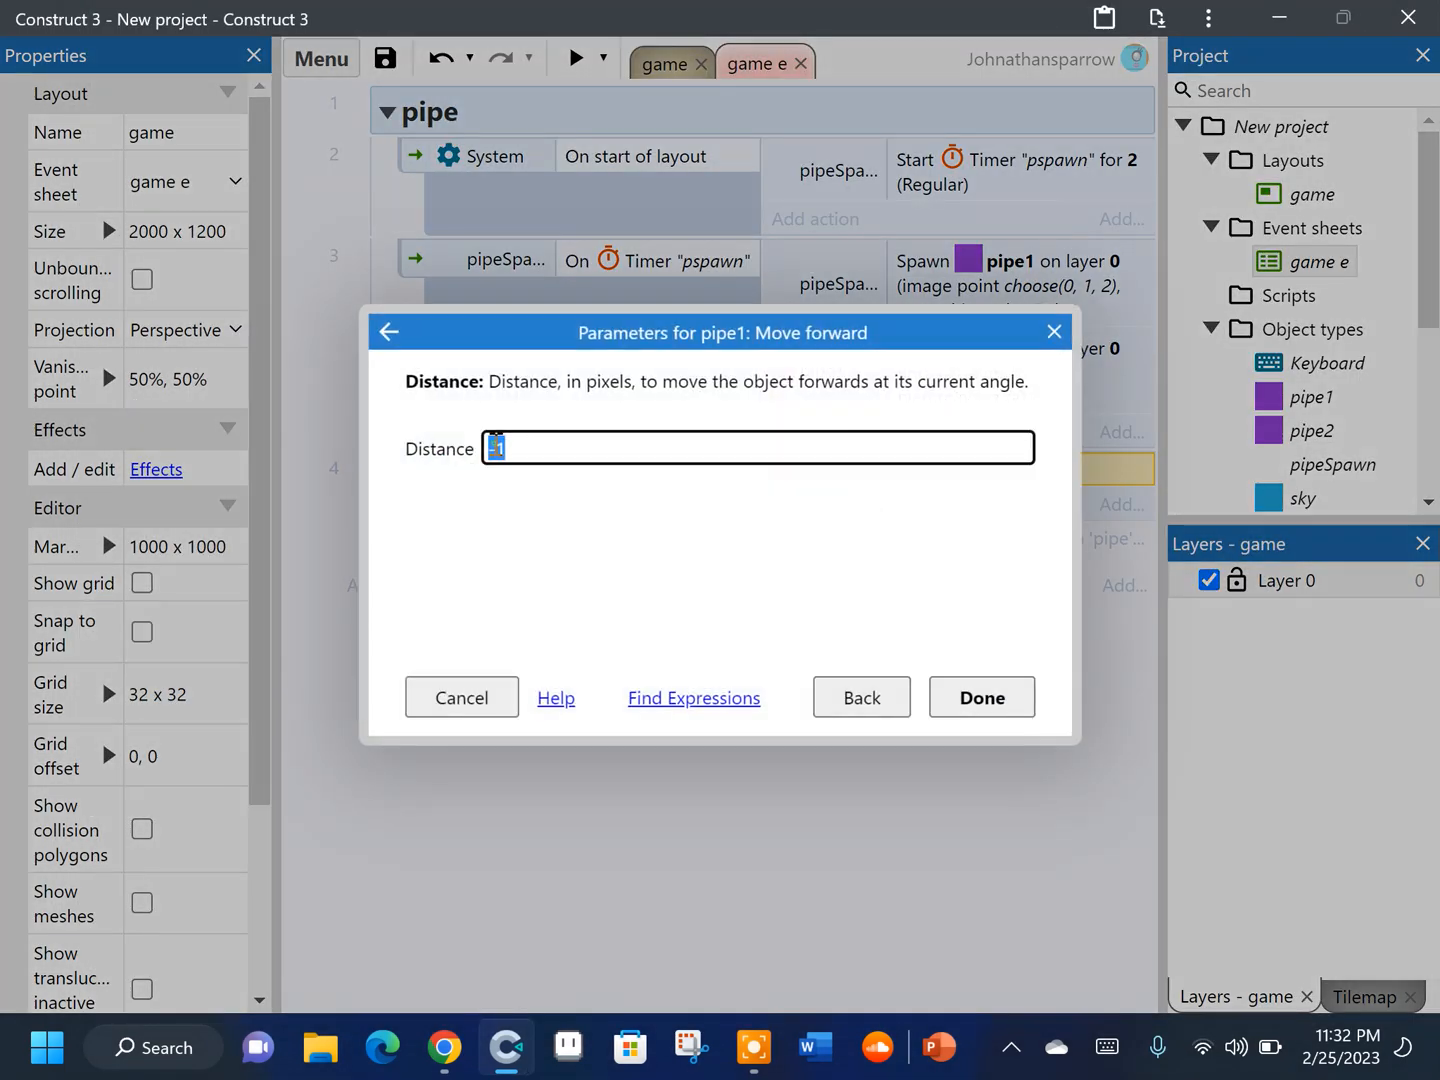
type("1")
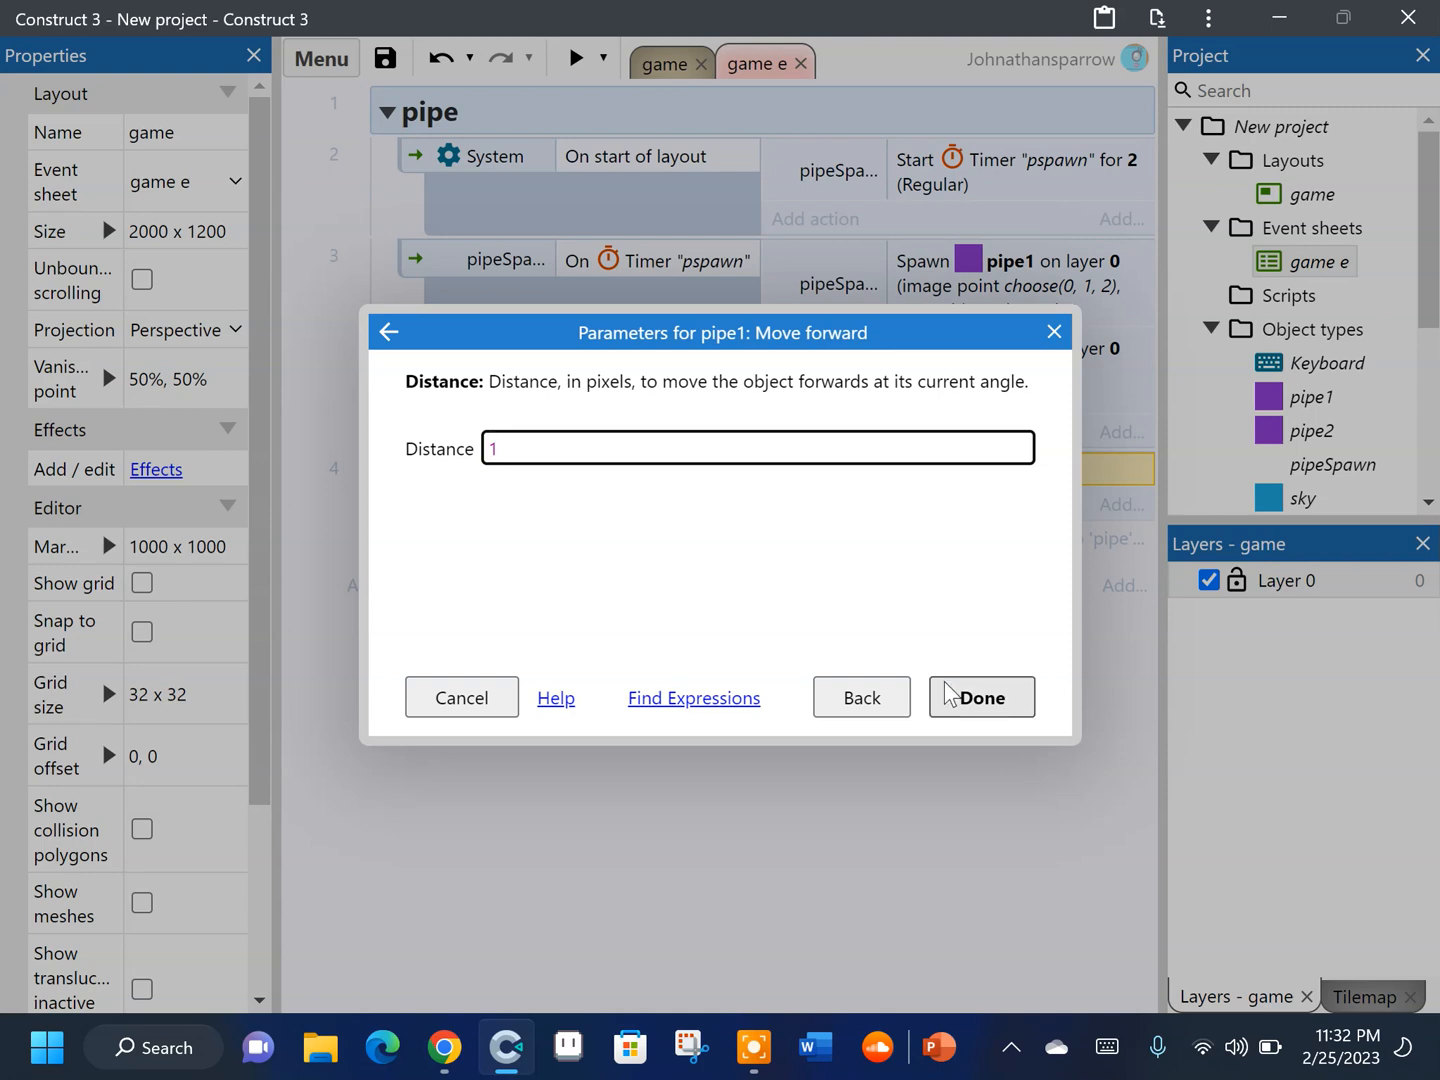
left_click(940, 695)
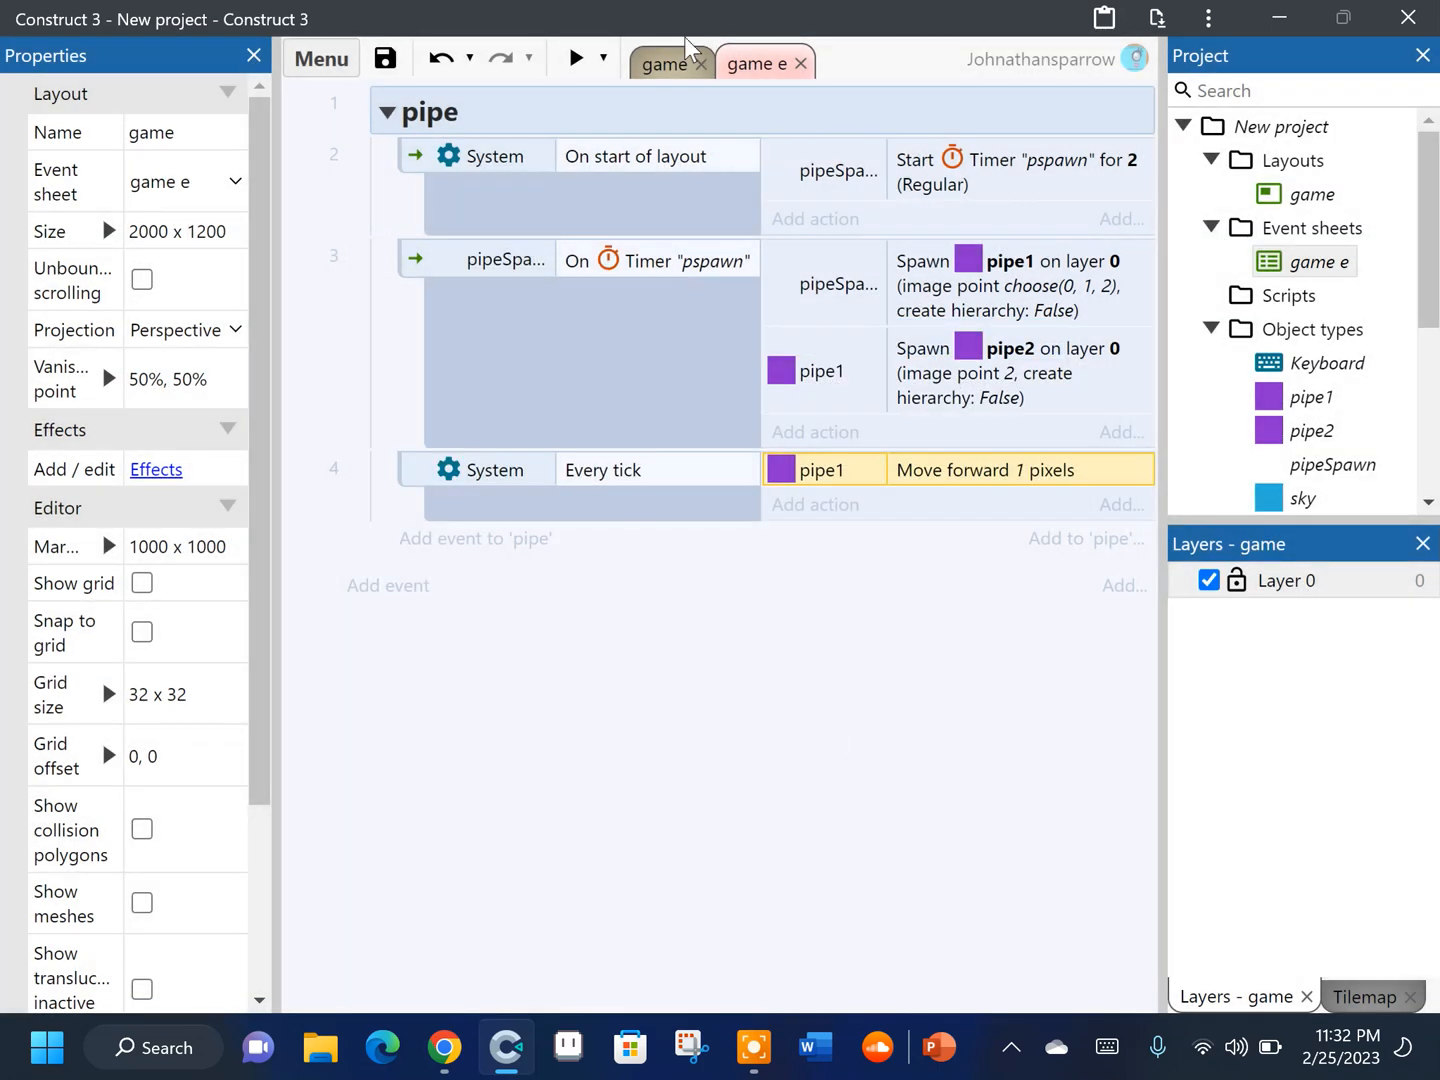
left_click(577, 58)
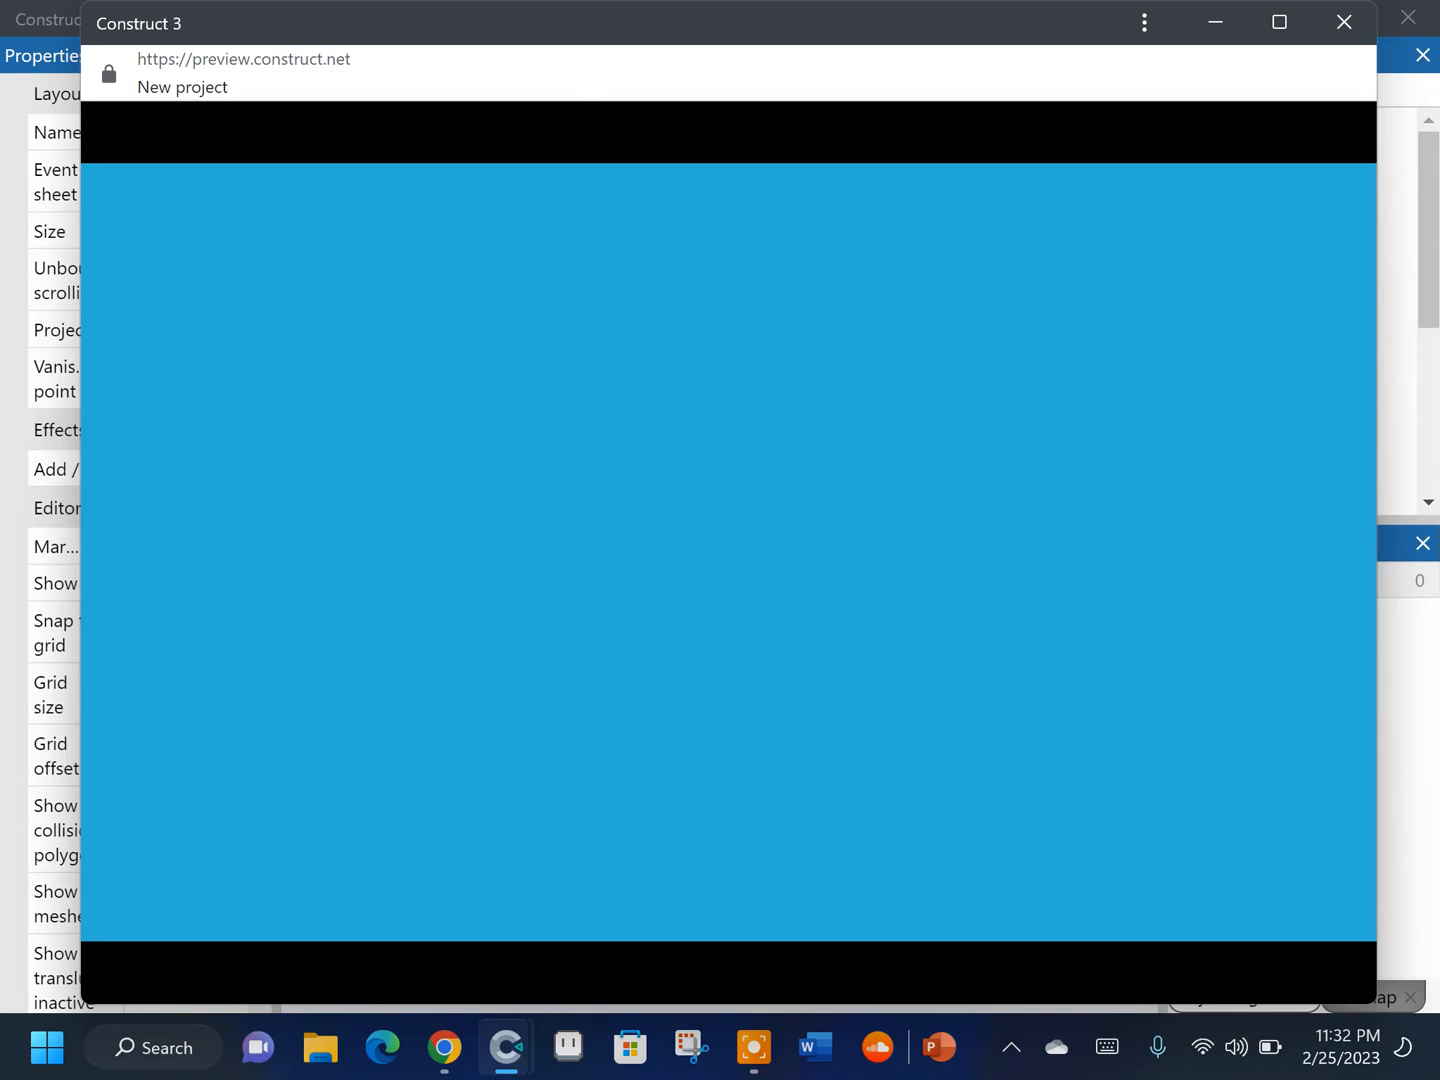
left_click(1344, 24)
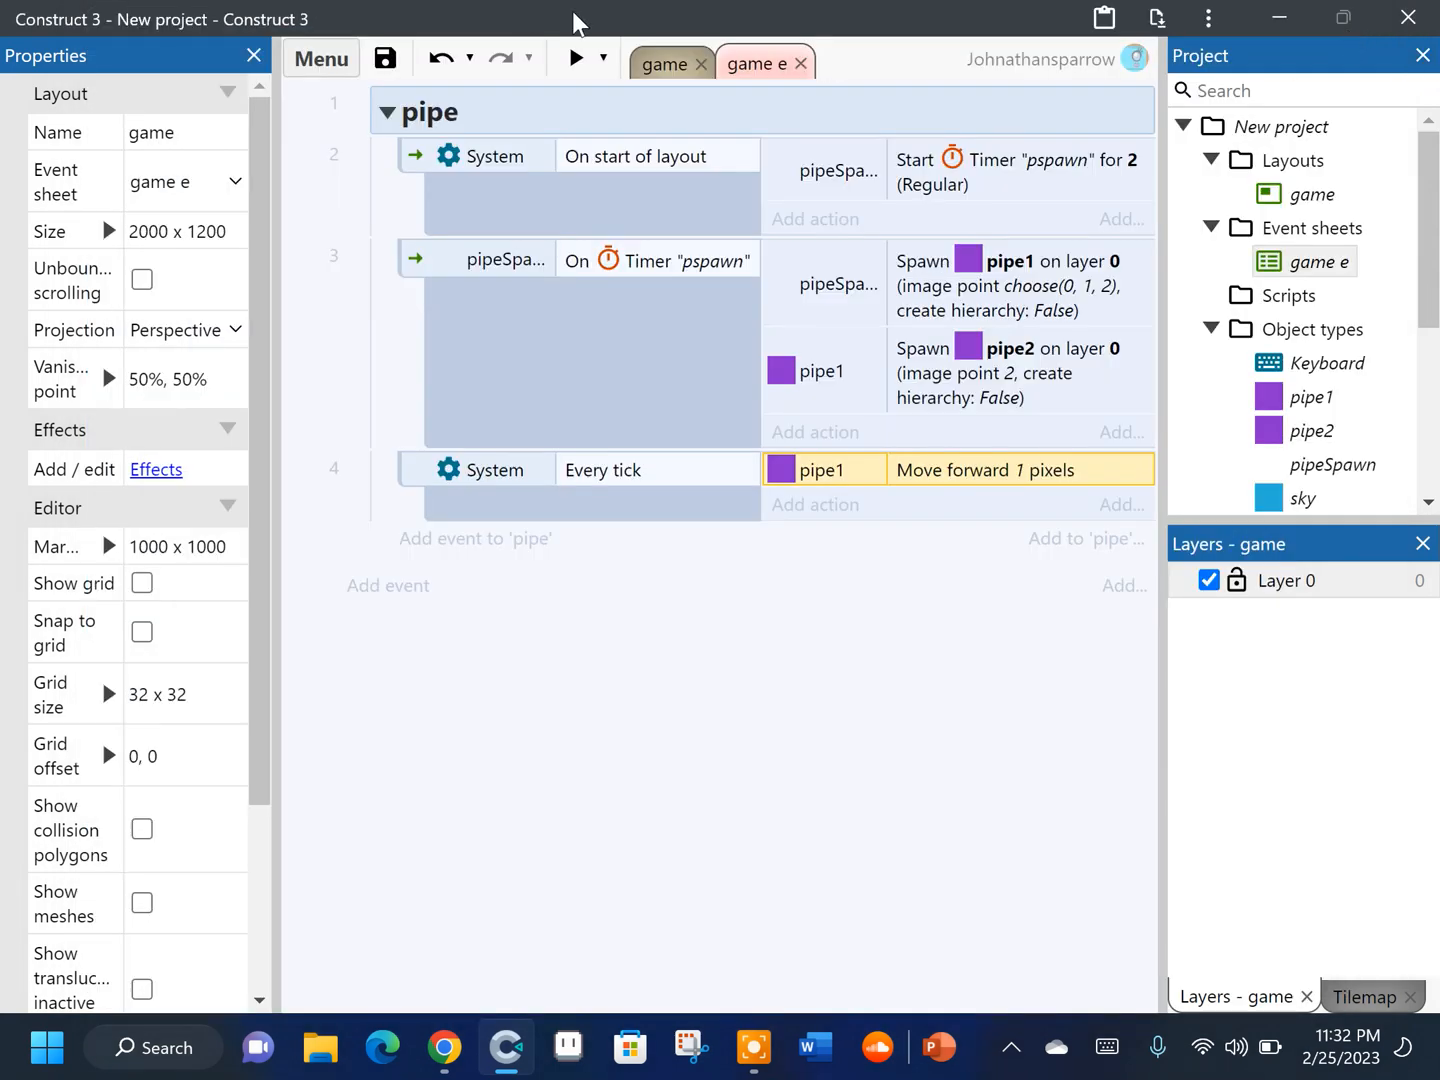
Move the pipe1 sprite onto the sky in the game layout, at about 730, 71, and preview its movement
left_click(675, 64)
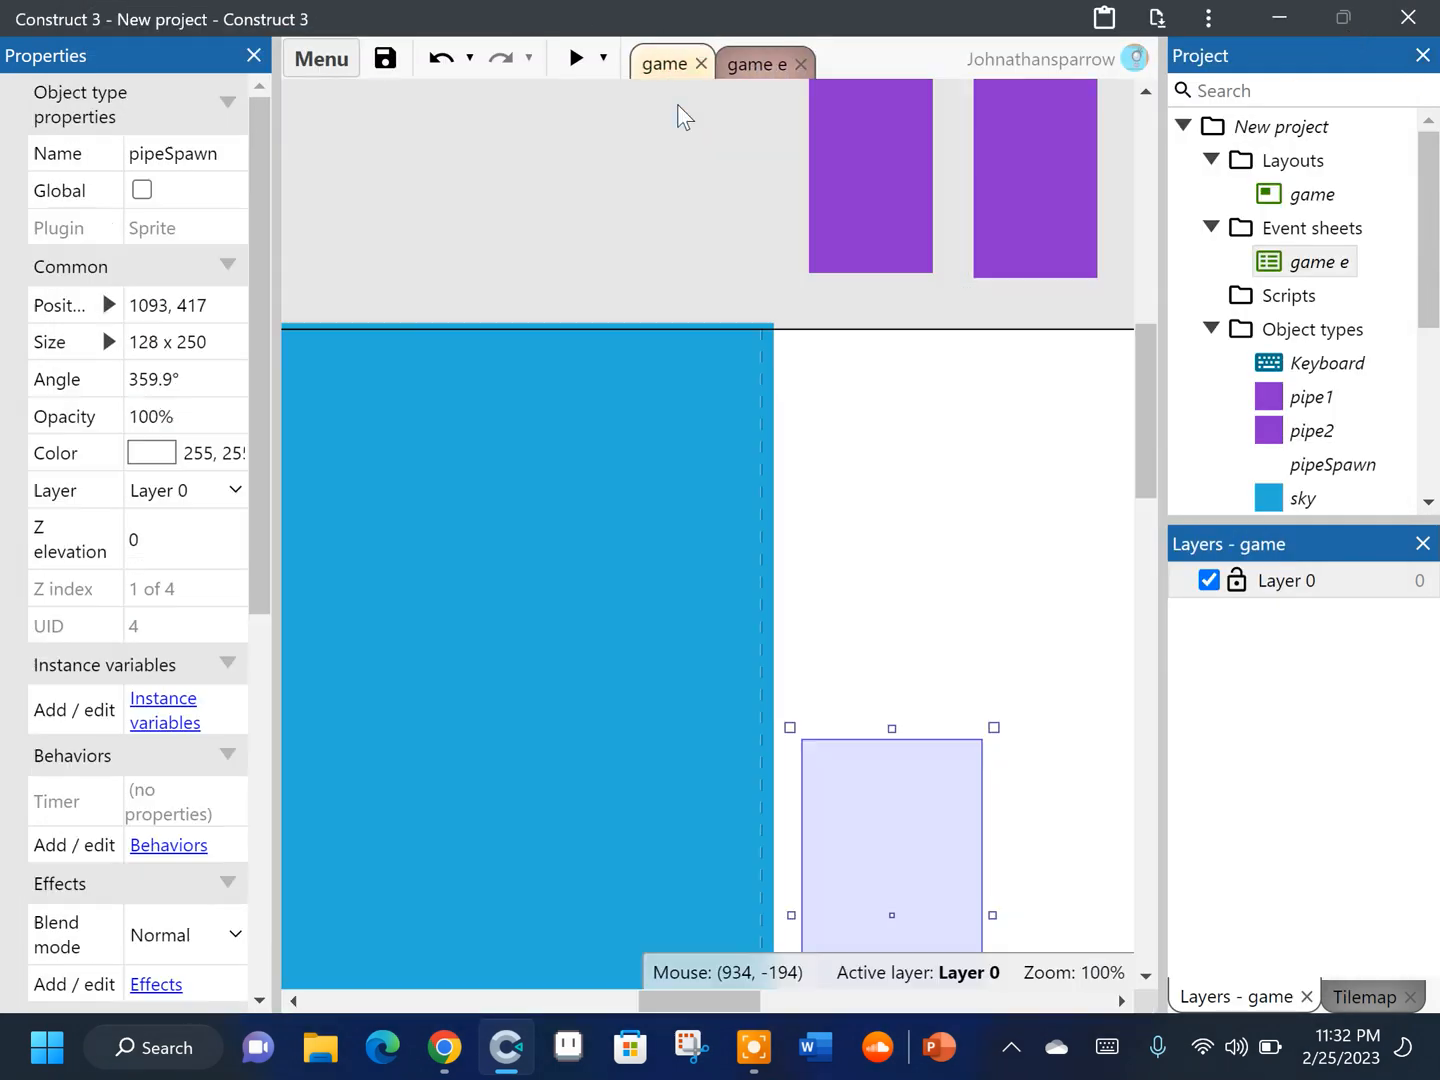
left_click(951, 123)
left_click(889, 186)
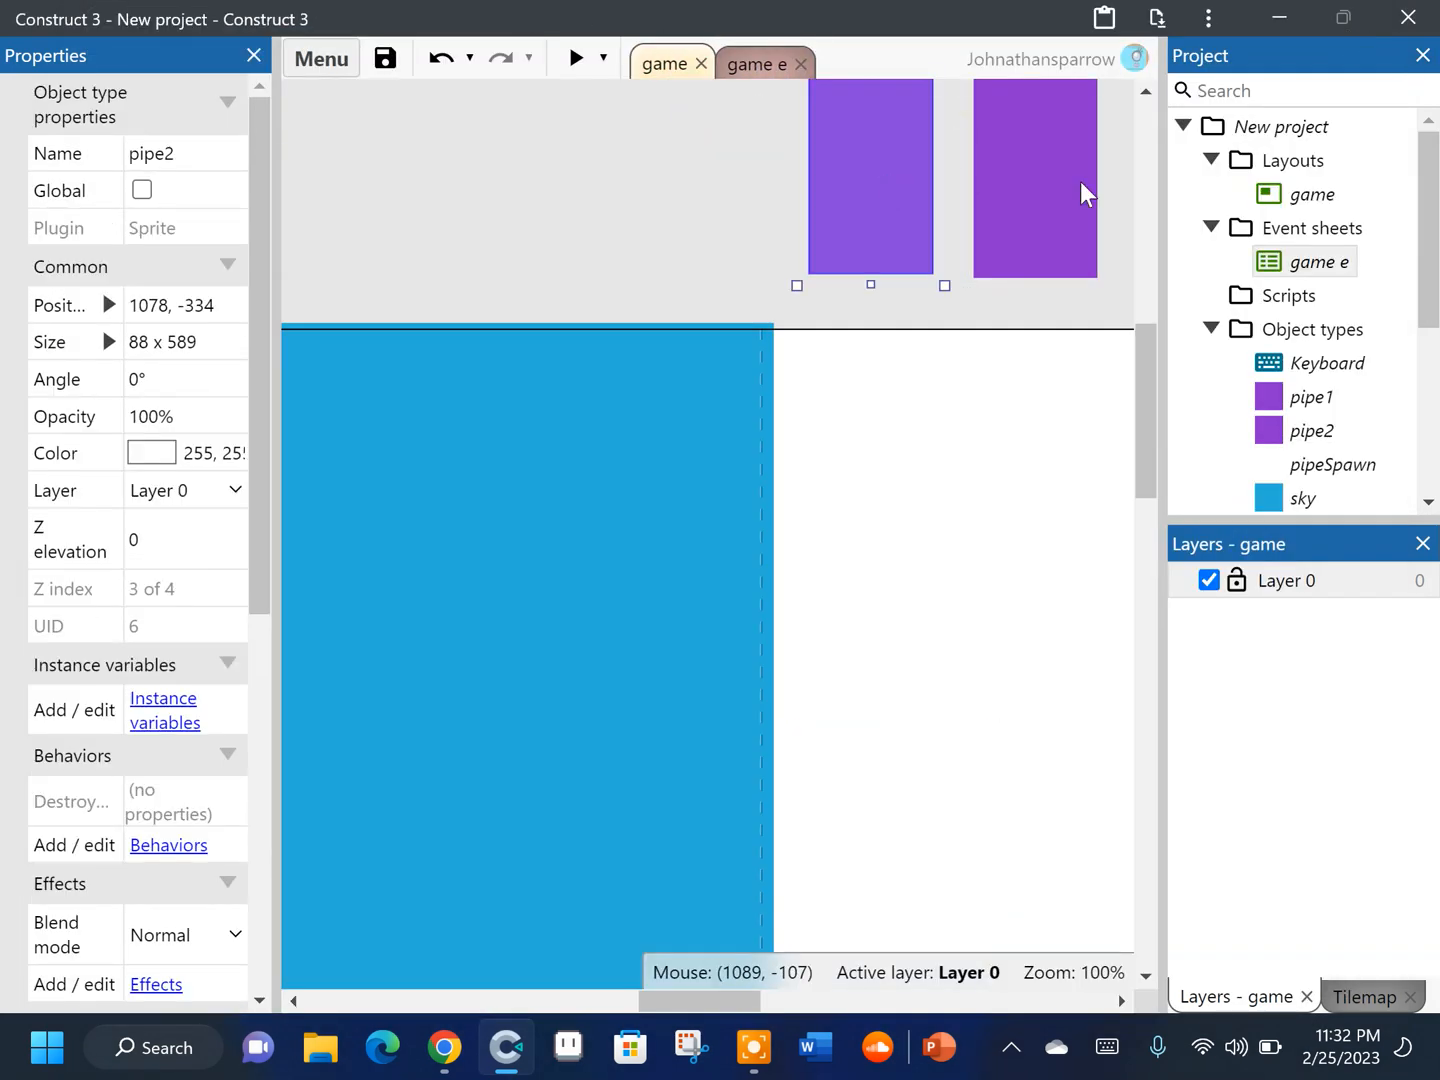
left_click_drag(1040, 250, 381, 890)
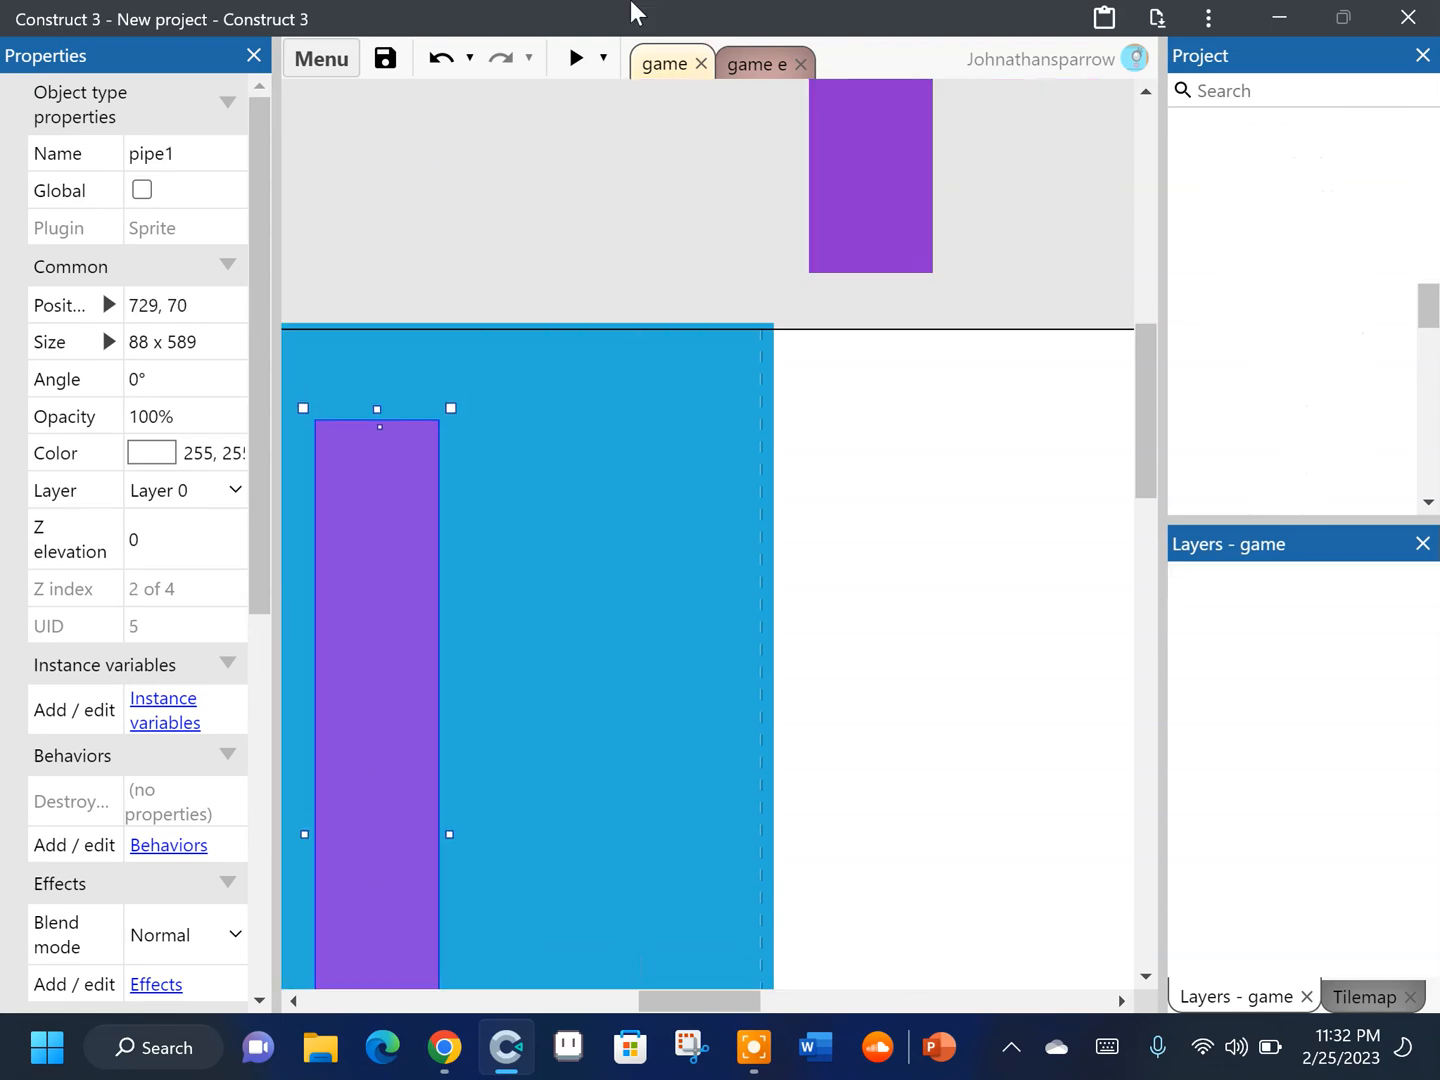
left_click(577, 58)
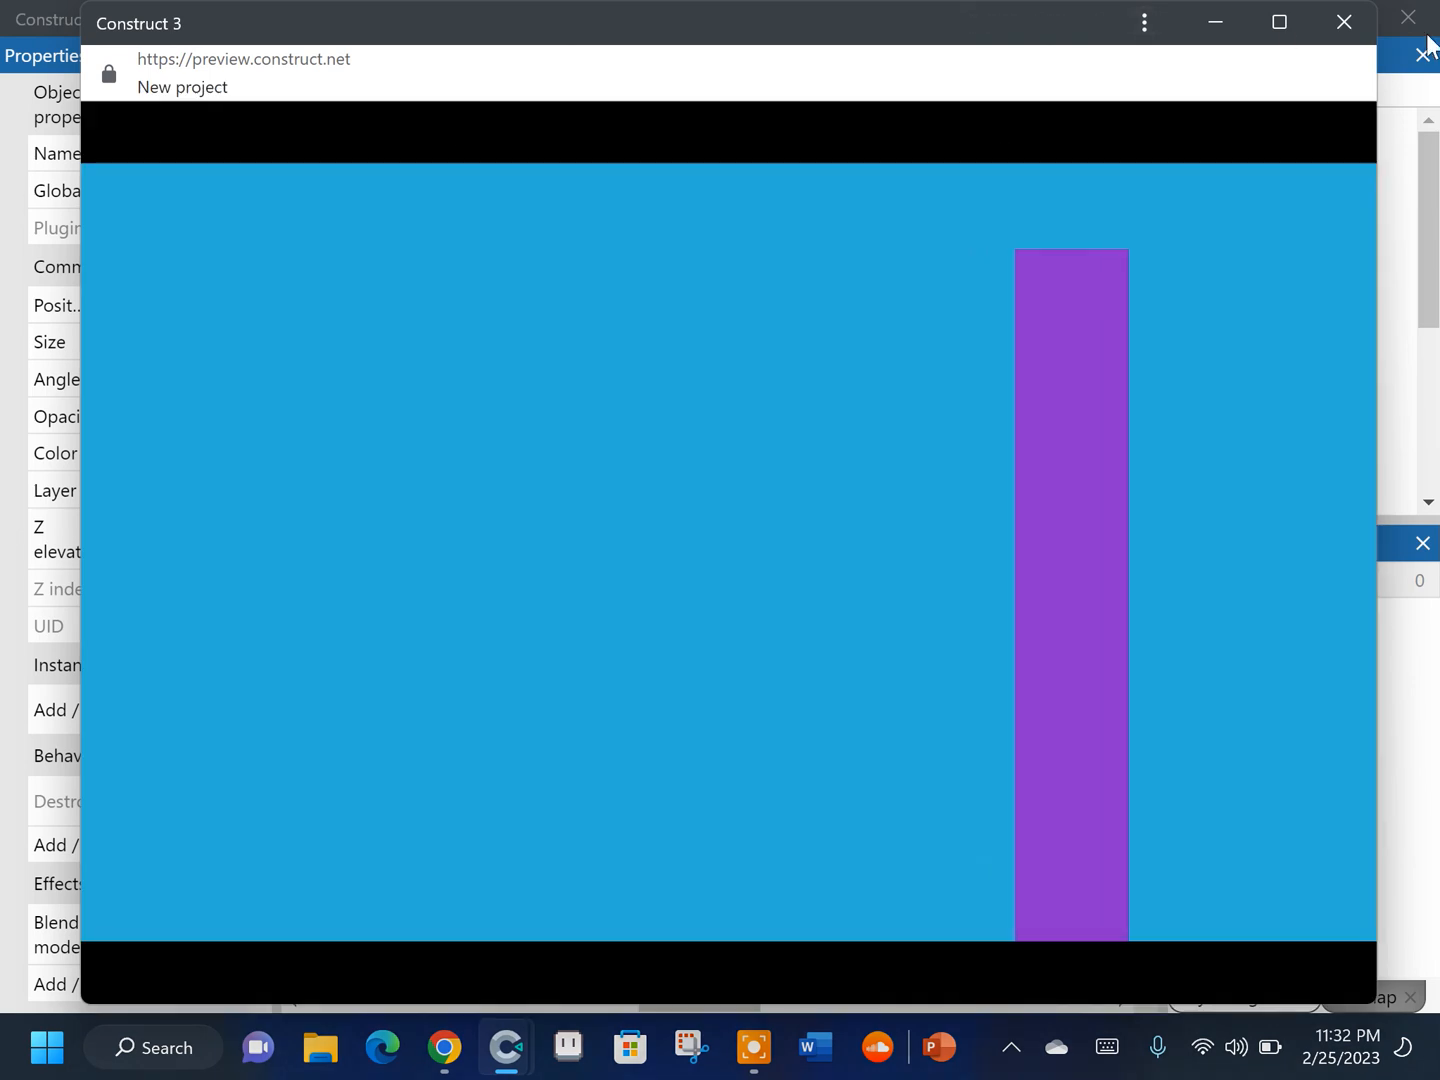
left_click(1367, 23)
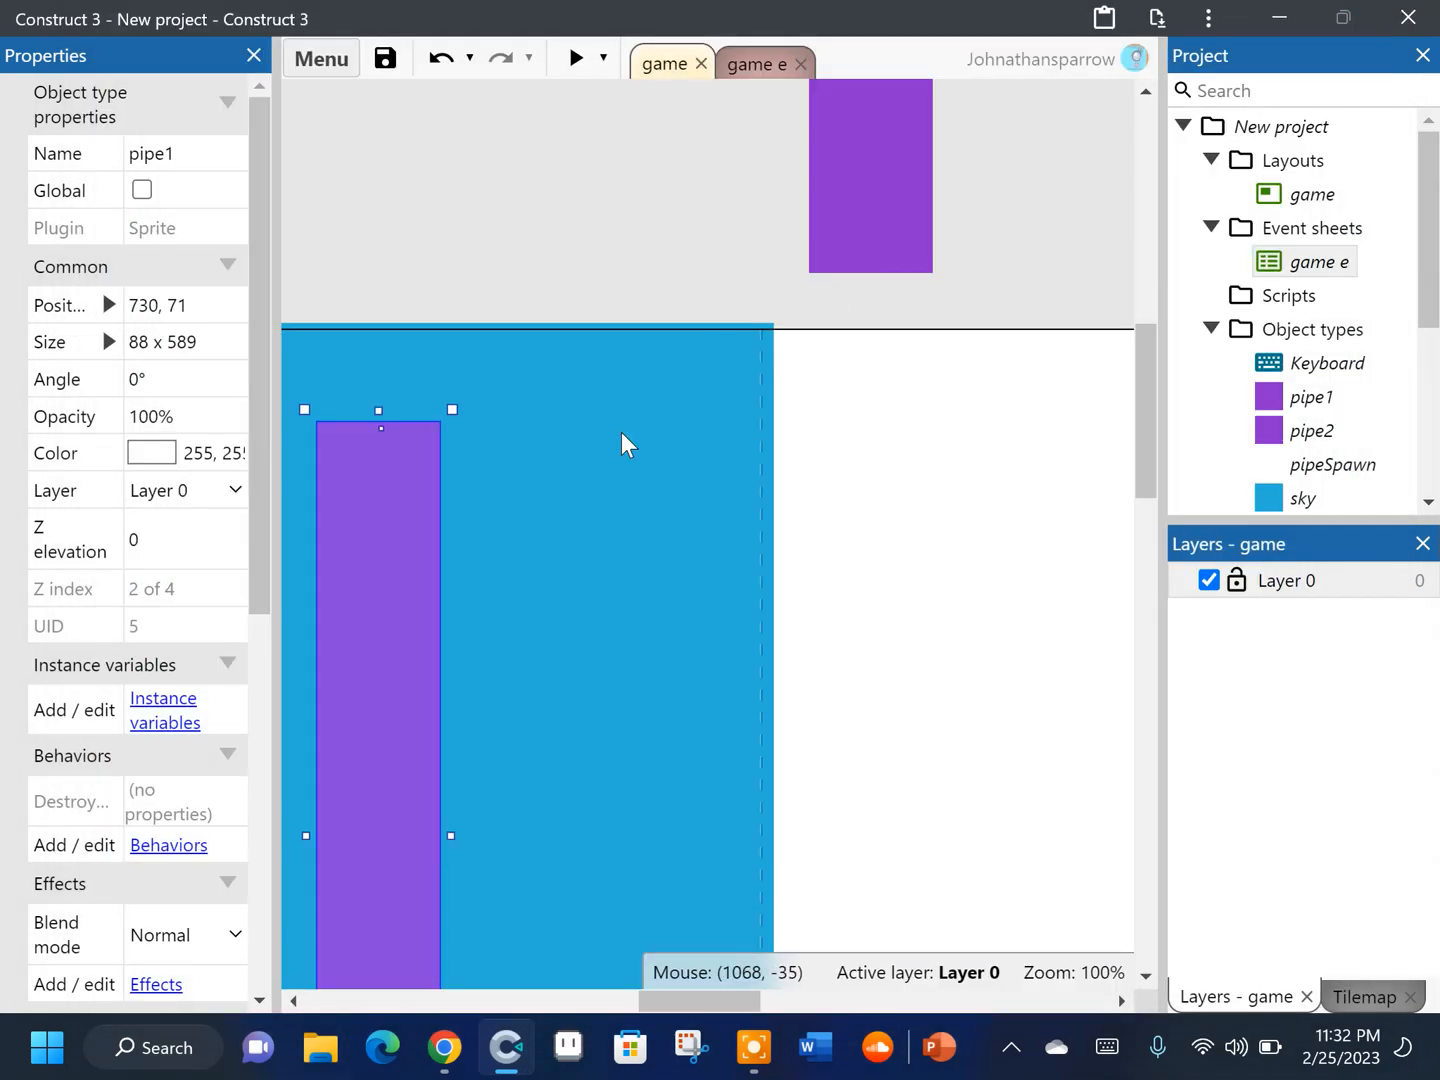
Set the distance of pipe1's every-tick Move forward action to -2 pixels and preview the project
left_click(770, 70)
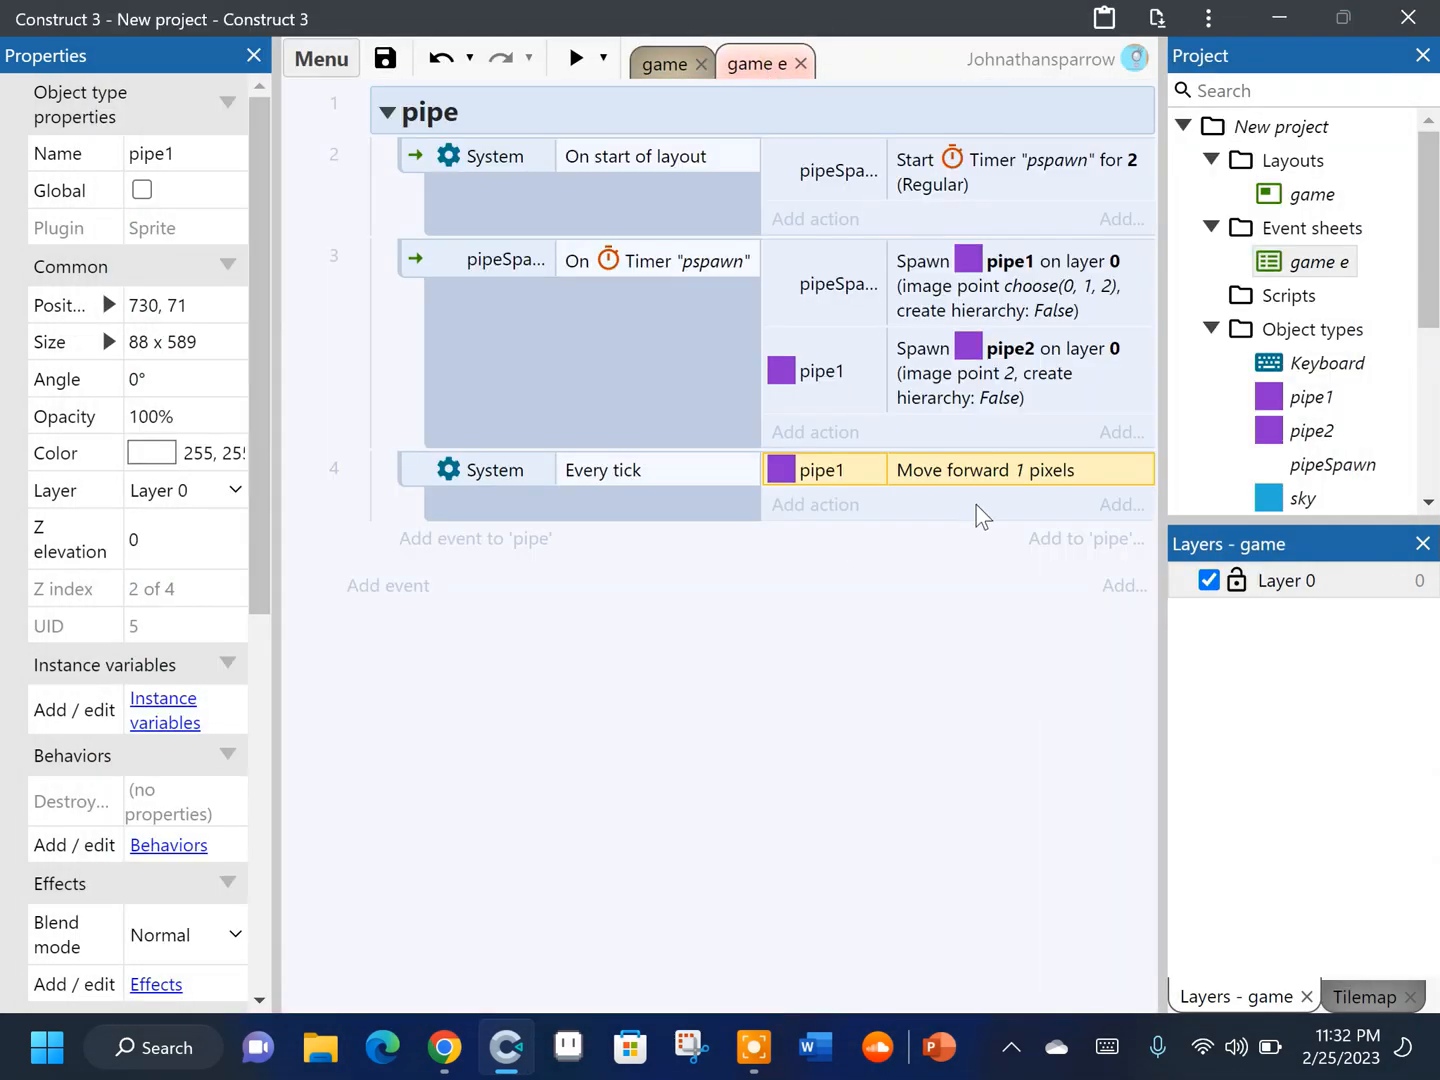
double_click(988, 473)
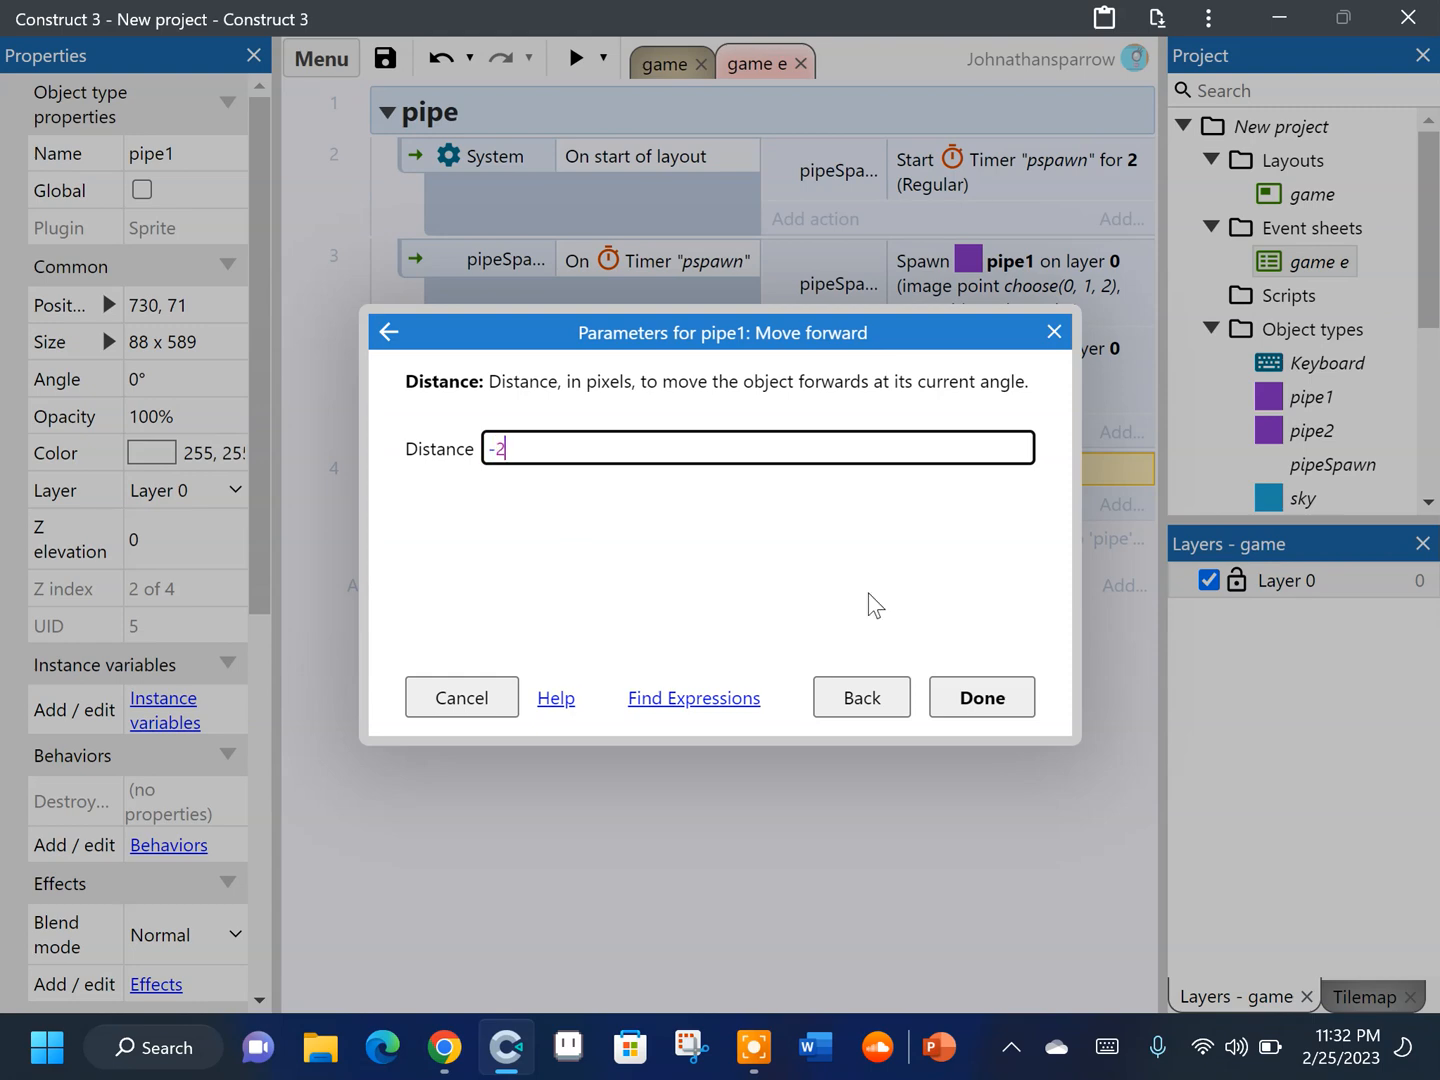
type("-2")
left_click(1021, 712)
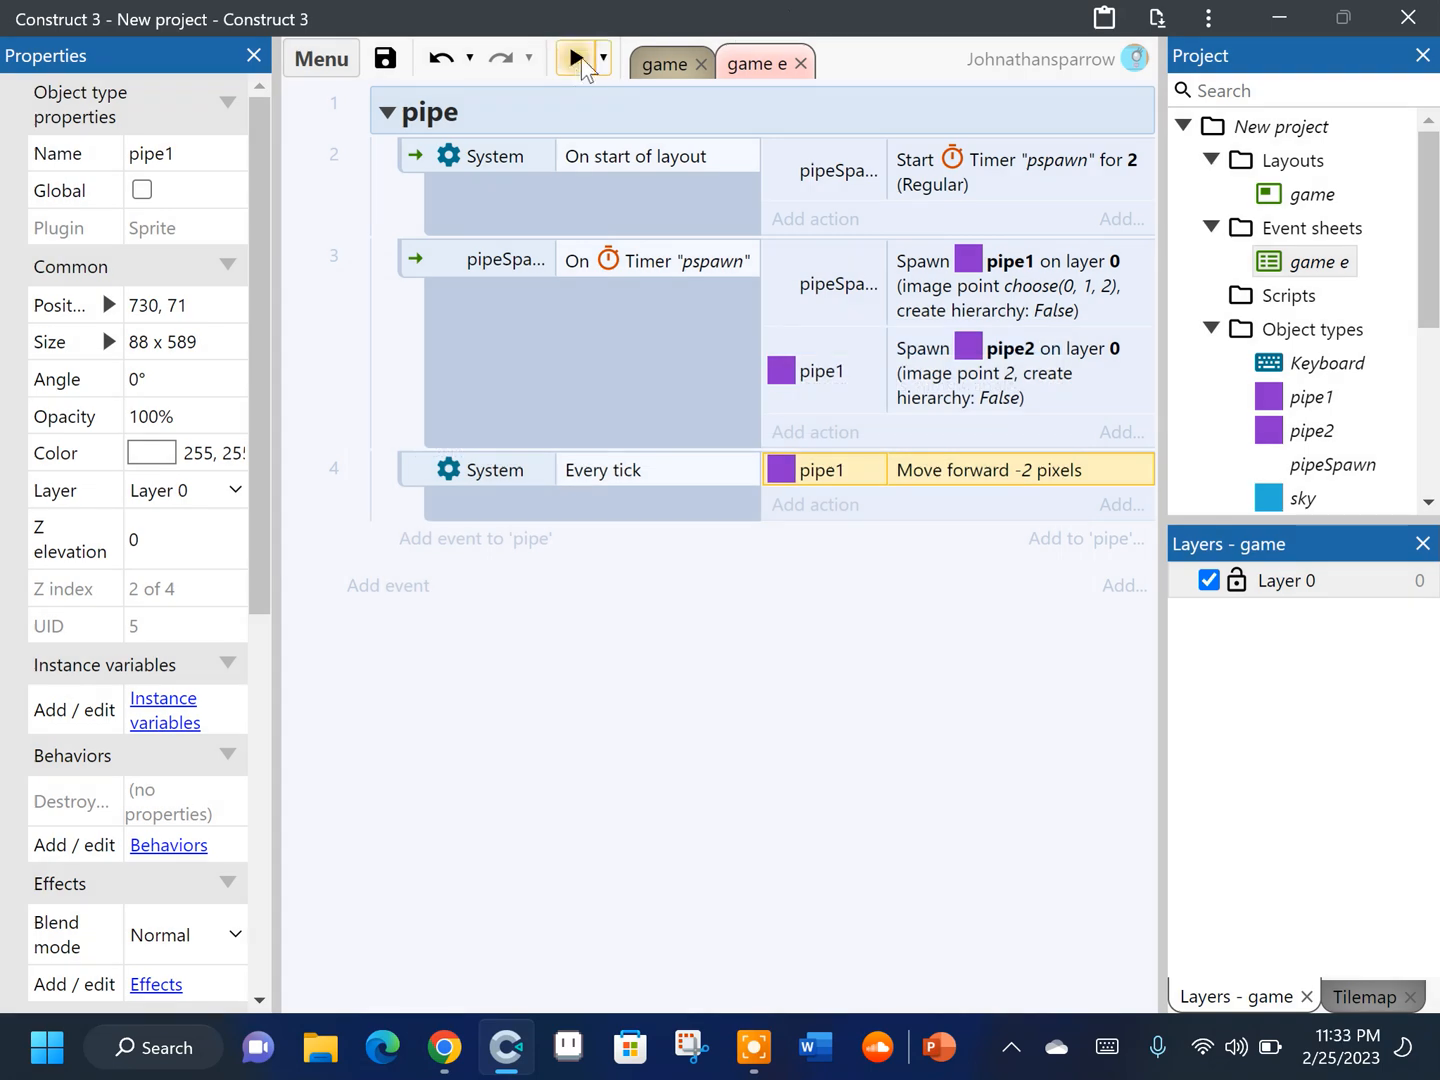
left_click(575, 62)
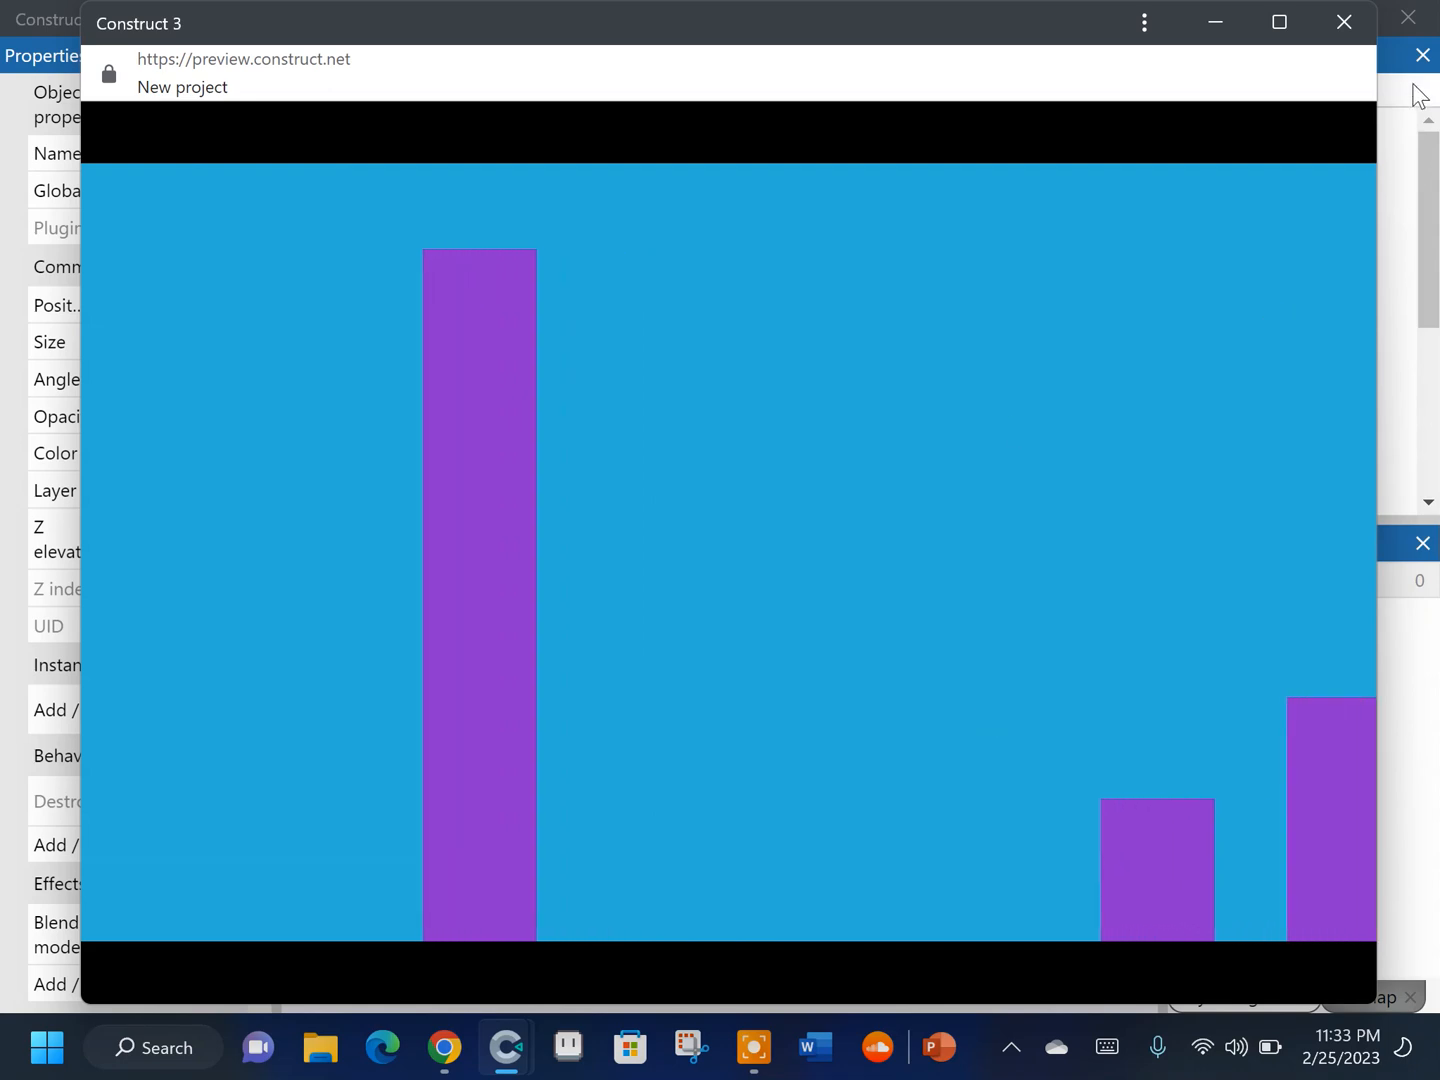
left_click(1346, 24)
Move the pipe1 sprite off the game layout to about 1196, -623, beside pipe2
left_click(651, 68)
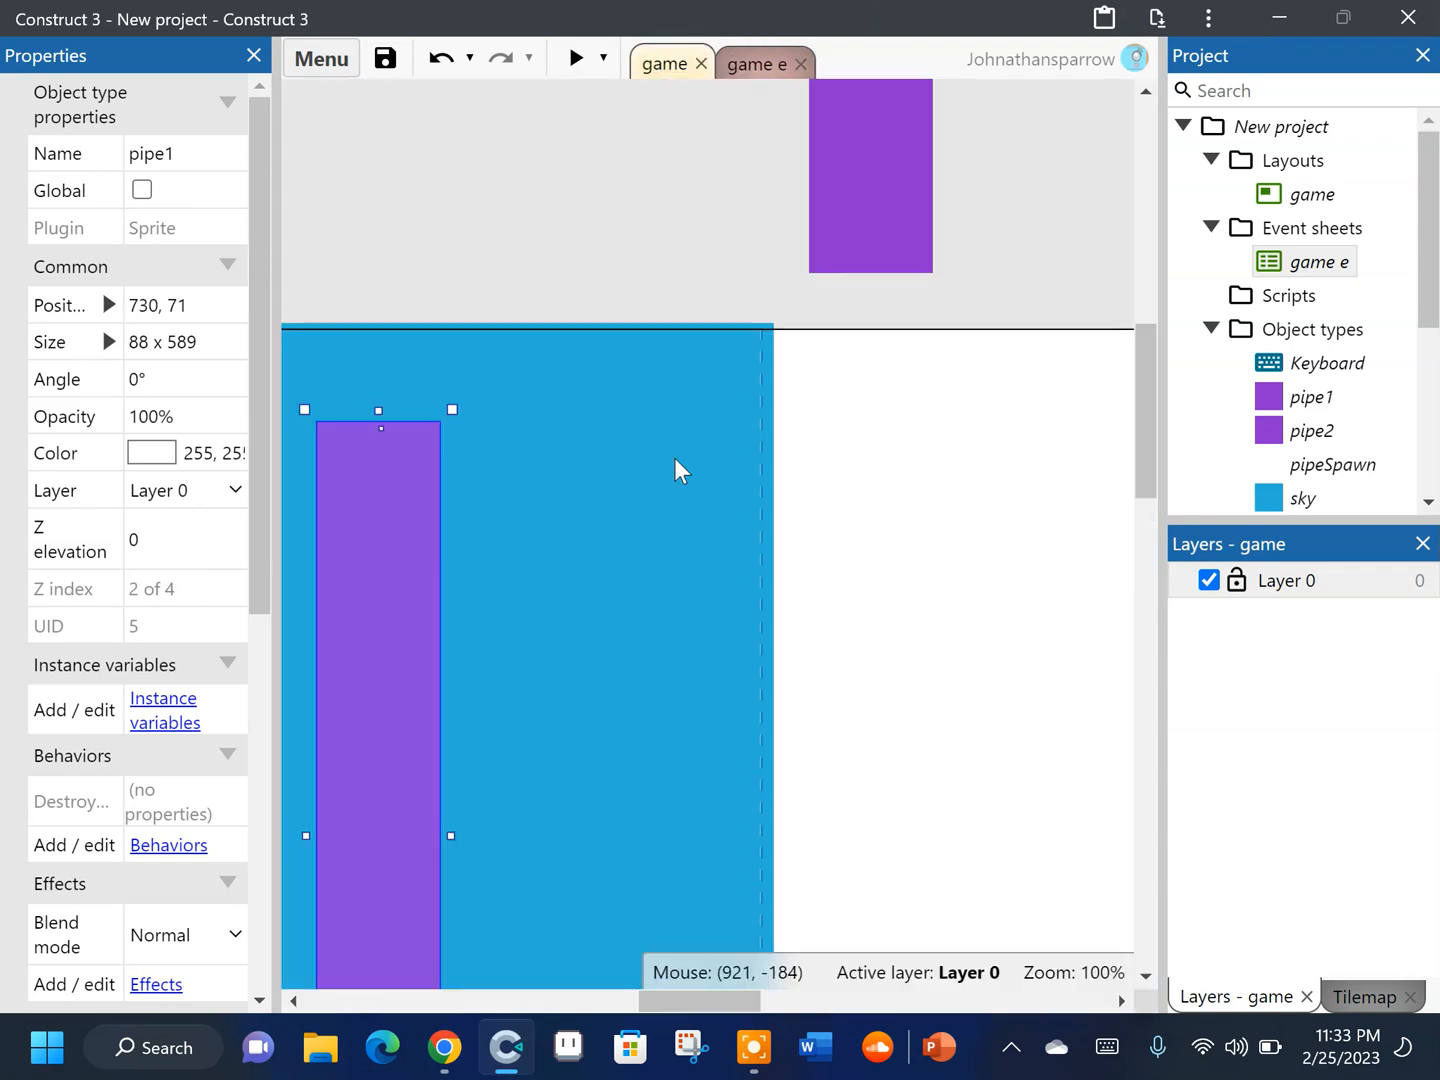
left_click_drag(348, 686, 1047, 140)
left_click_drag(1020, 590, 1011, 191)
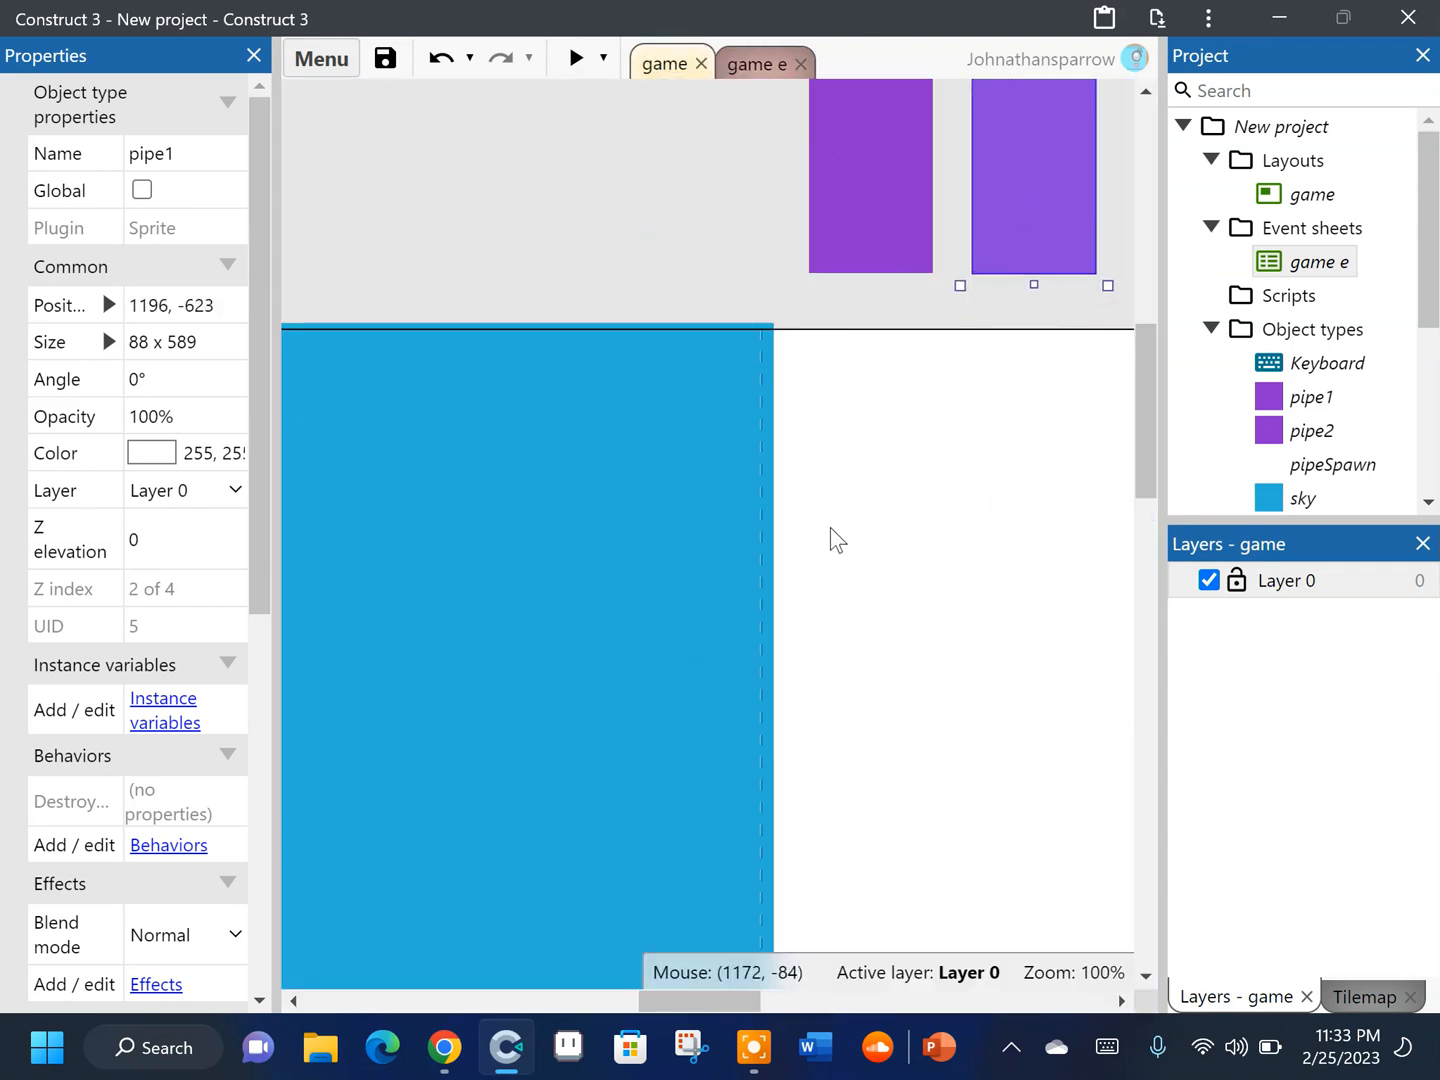
Duplicate pipe1's Move forward -2 pixels action within the every-tick event of the game e event sheet
left_click(763, 68)
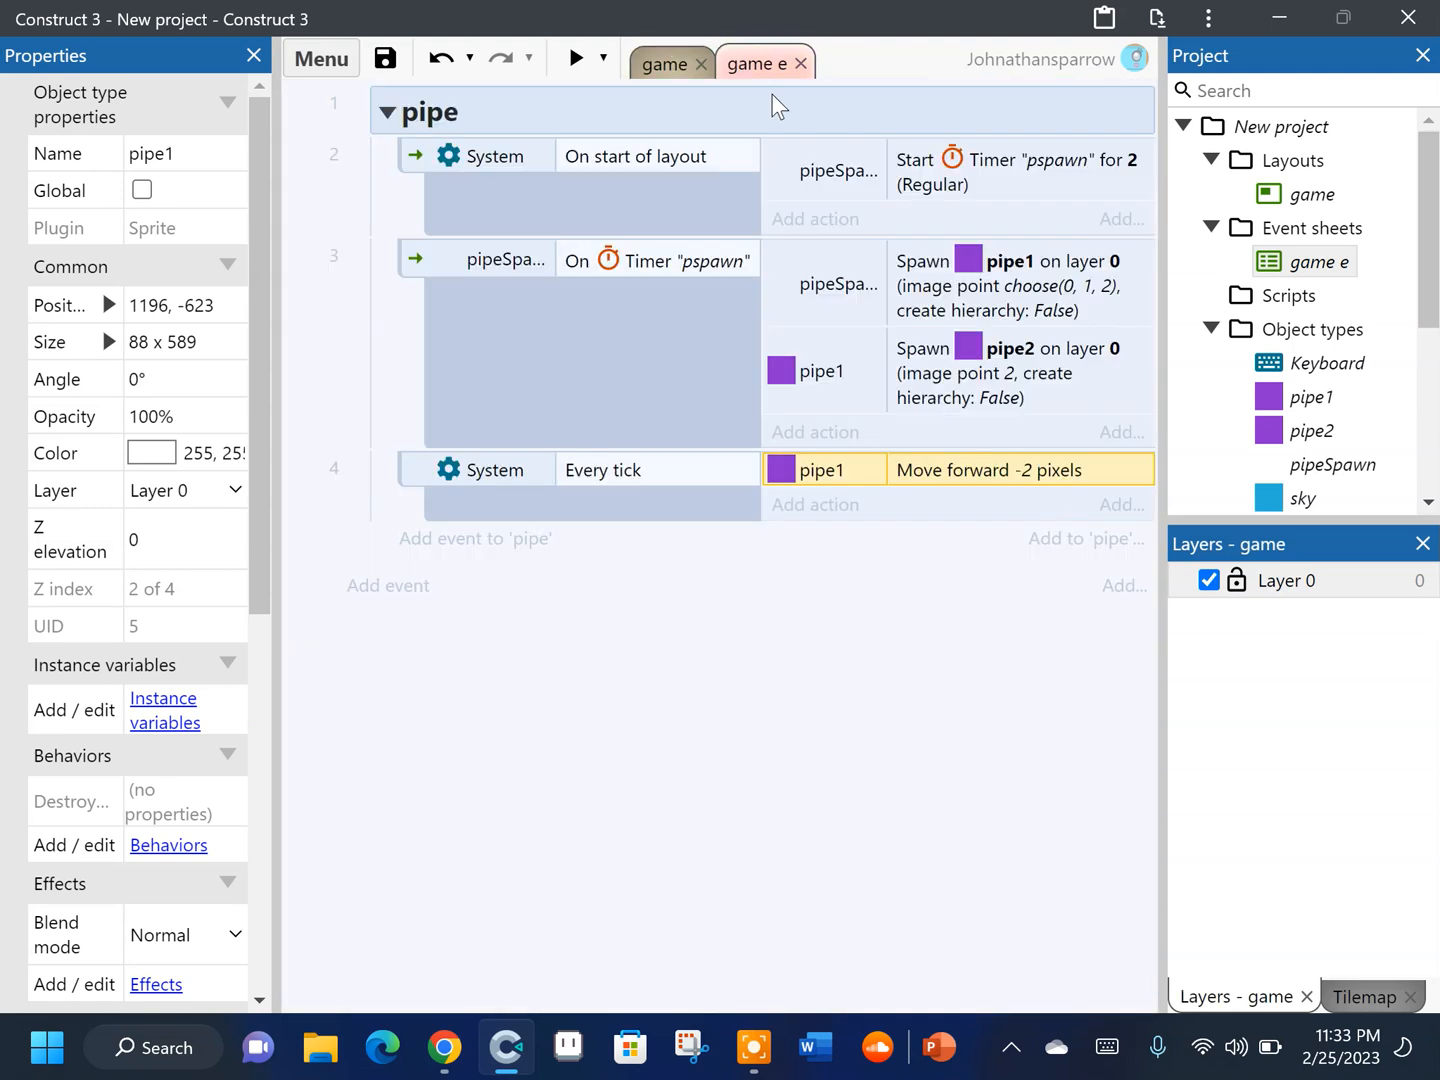
right_click(928, 472)
left_click(1066, 383)
right_click(836, 476)
left_click(1053, 806)
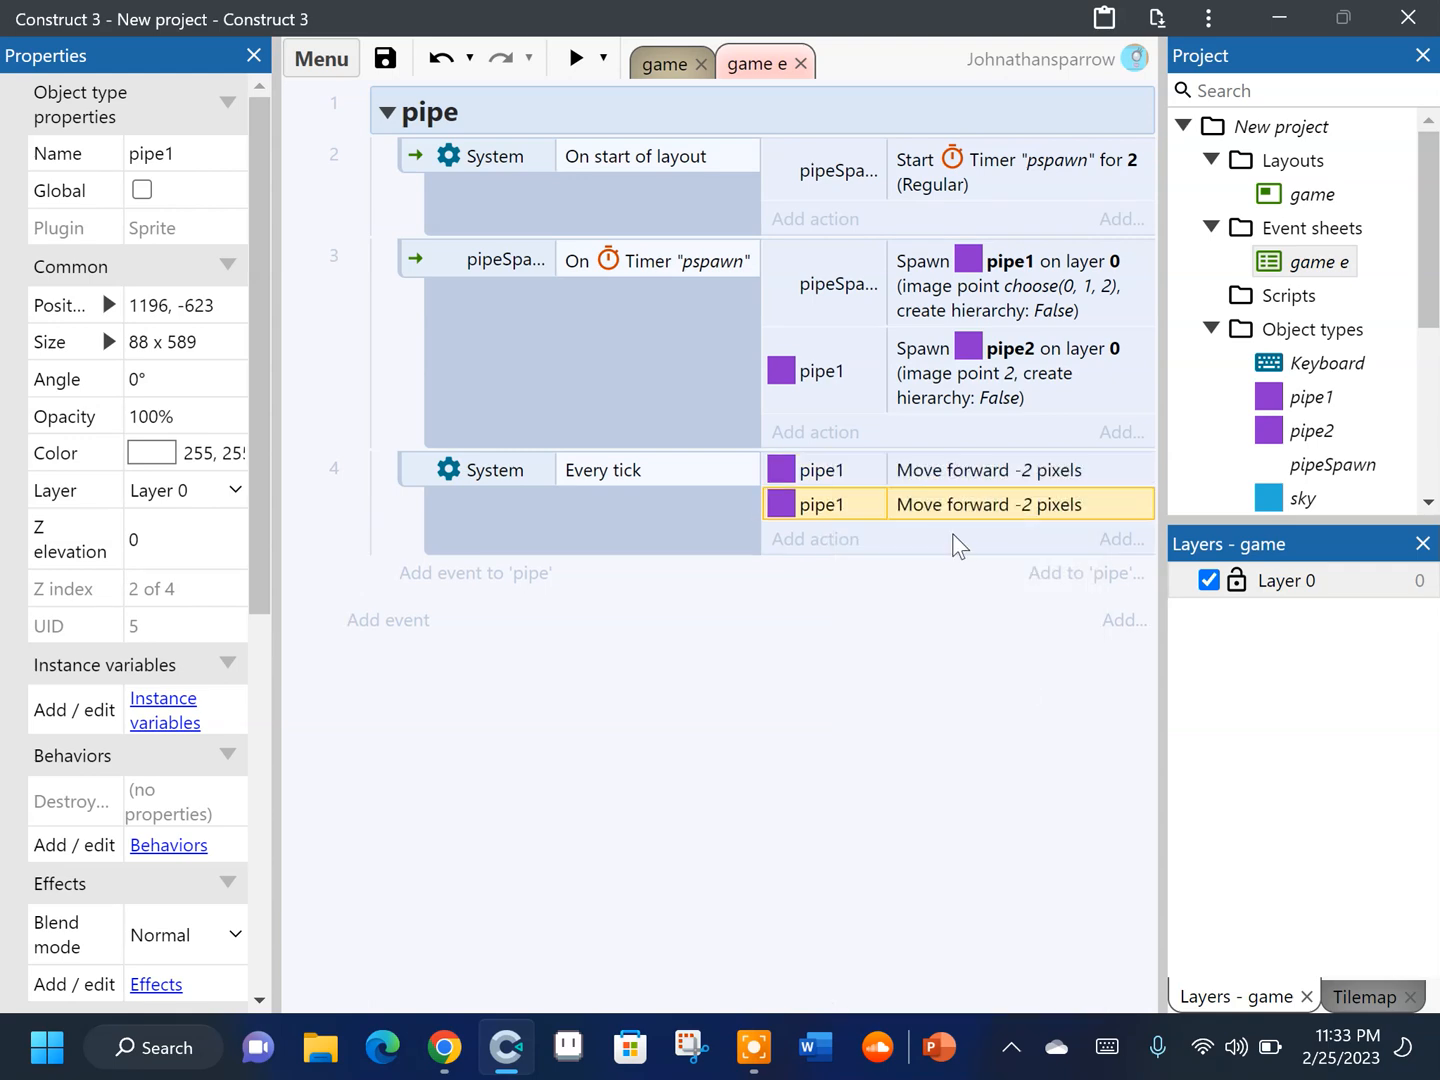
Change the duplicated Move forward action's object to pipe2 with a distance of -2 pixels, and preview the project
double_click(830, 504)
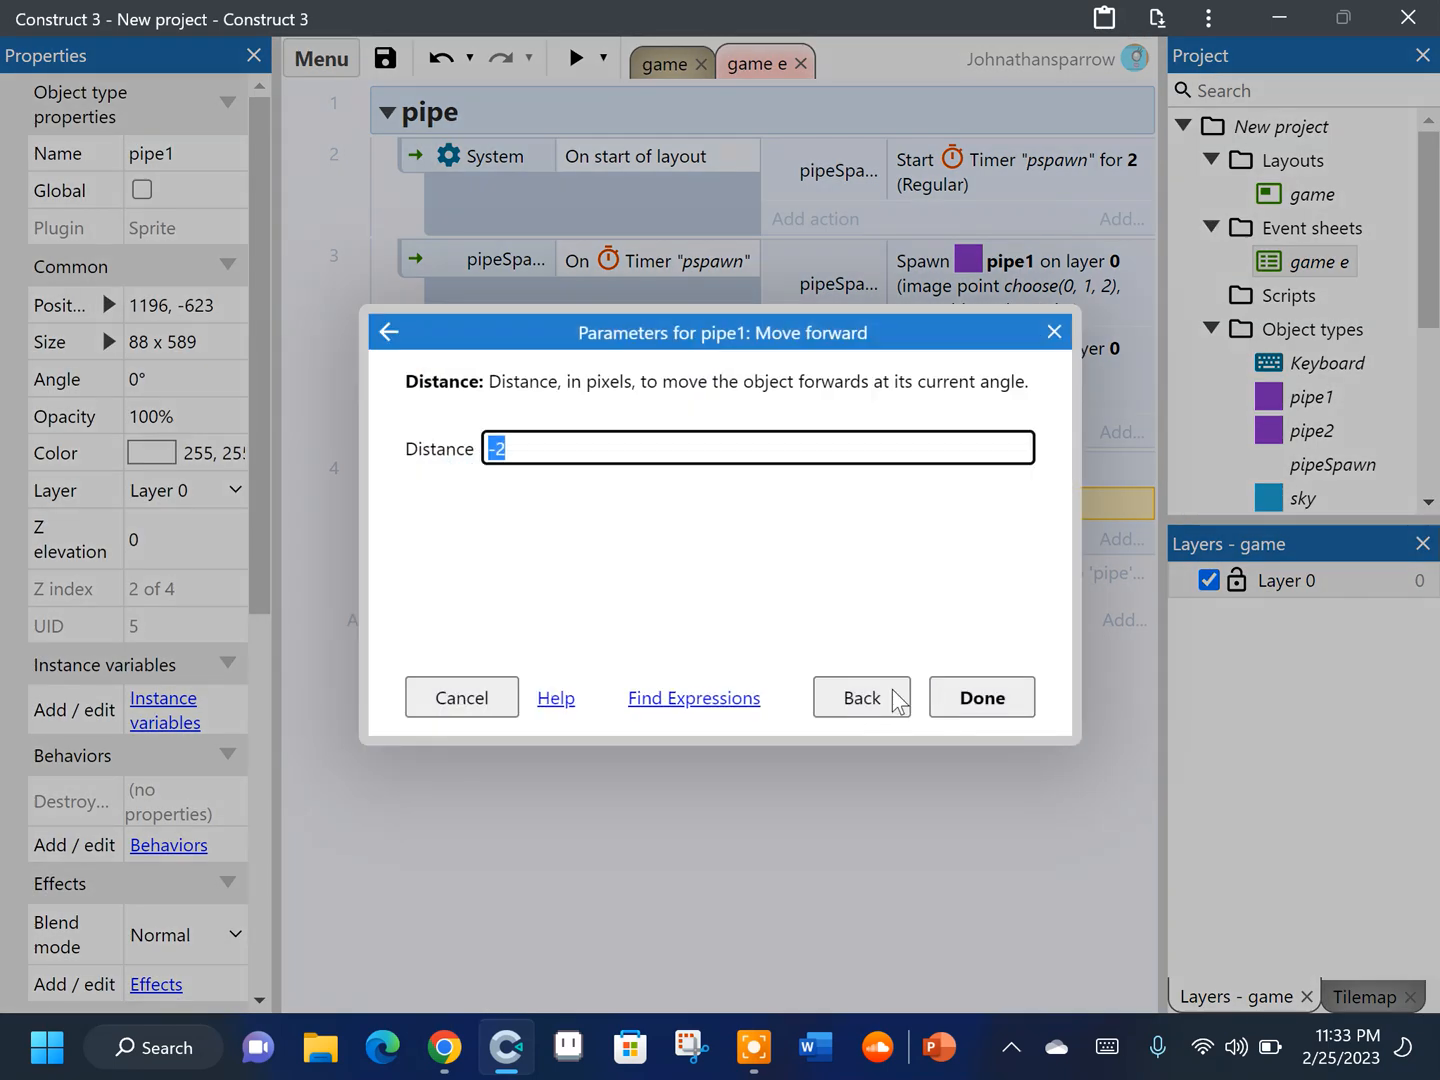
left_click(890, 694)
left_click(929, 839)
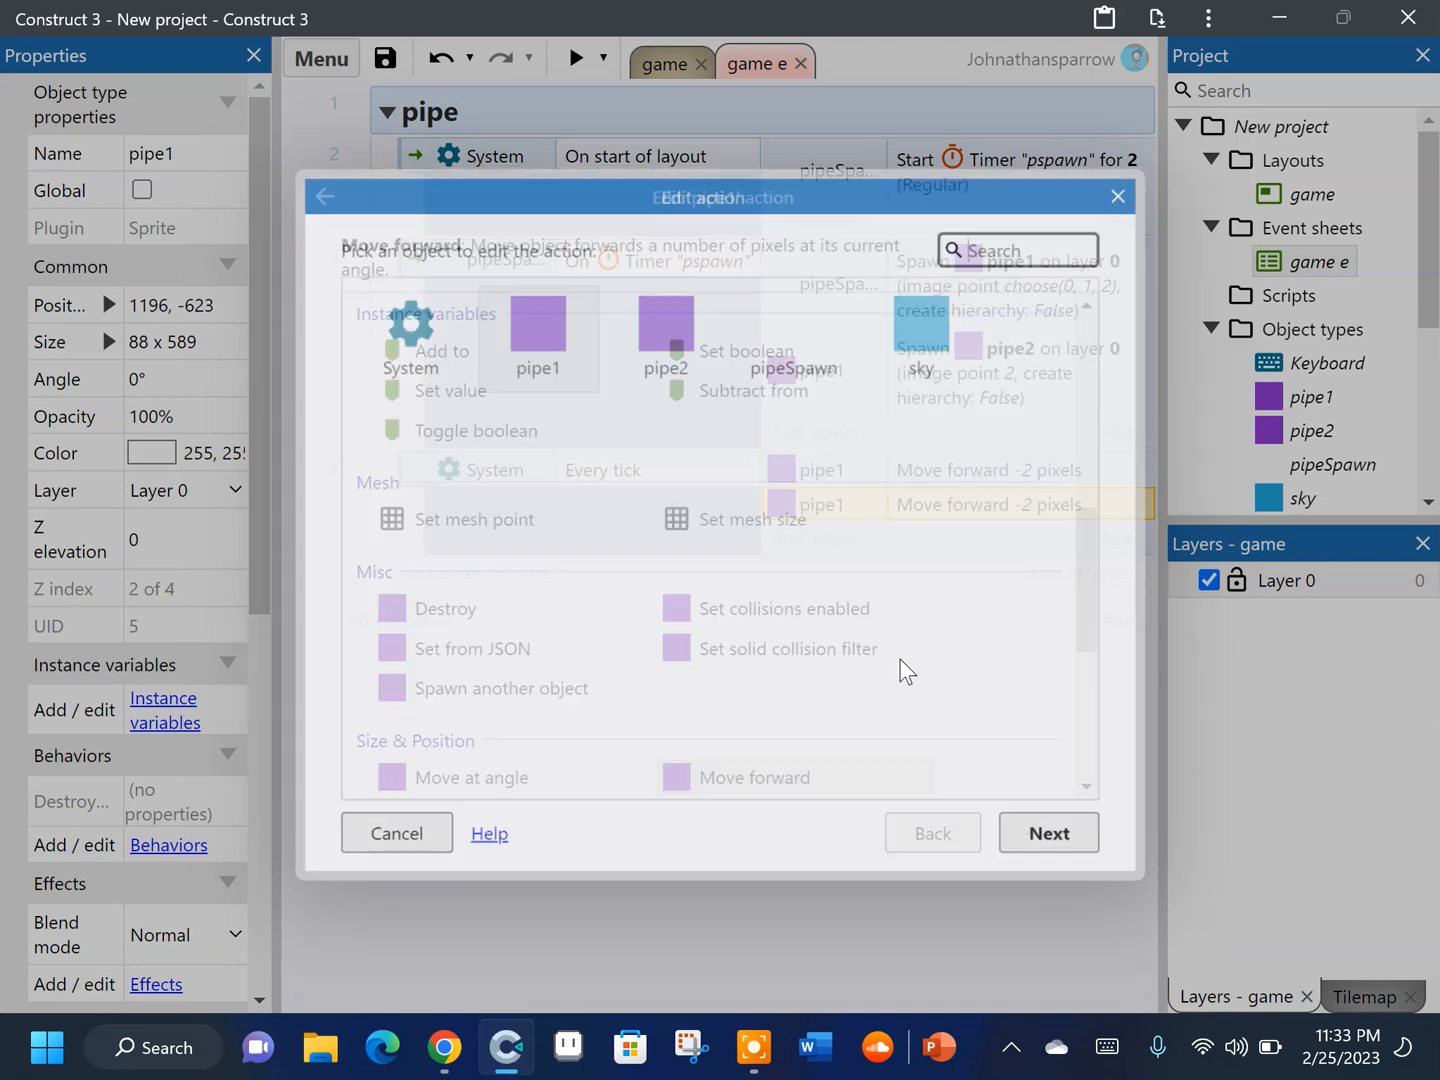
left_click(661, 372)
double_click(661, 374)
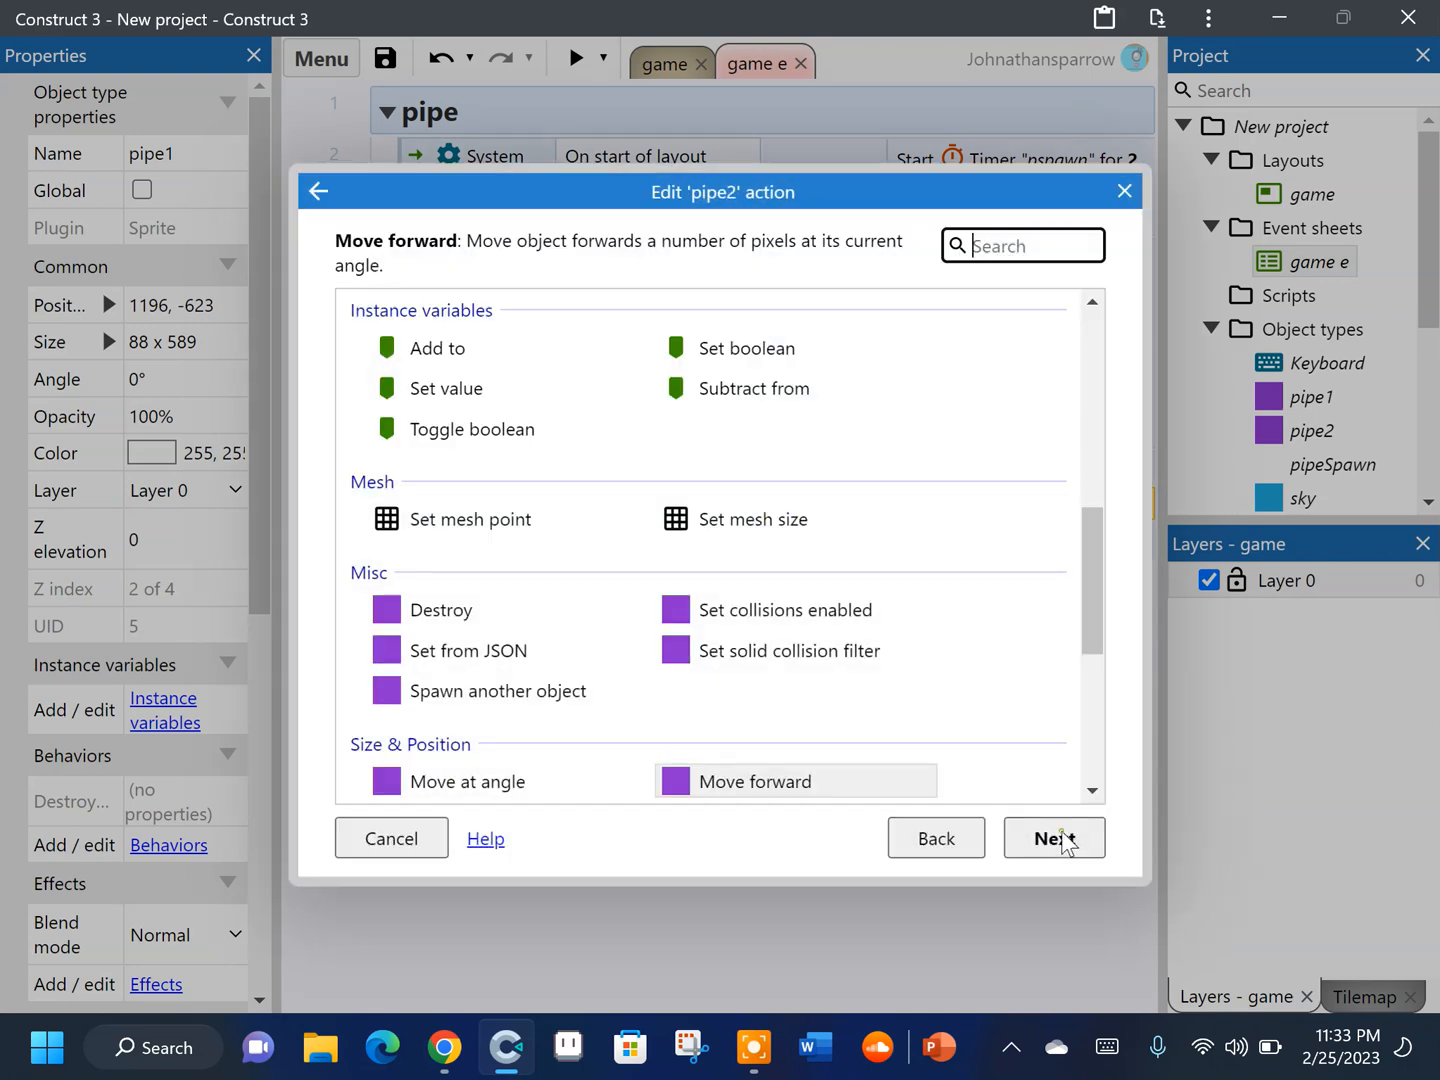
left_click(1052, 836)
left_click(987, 718)
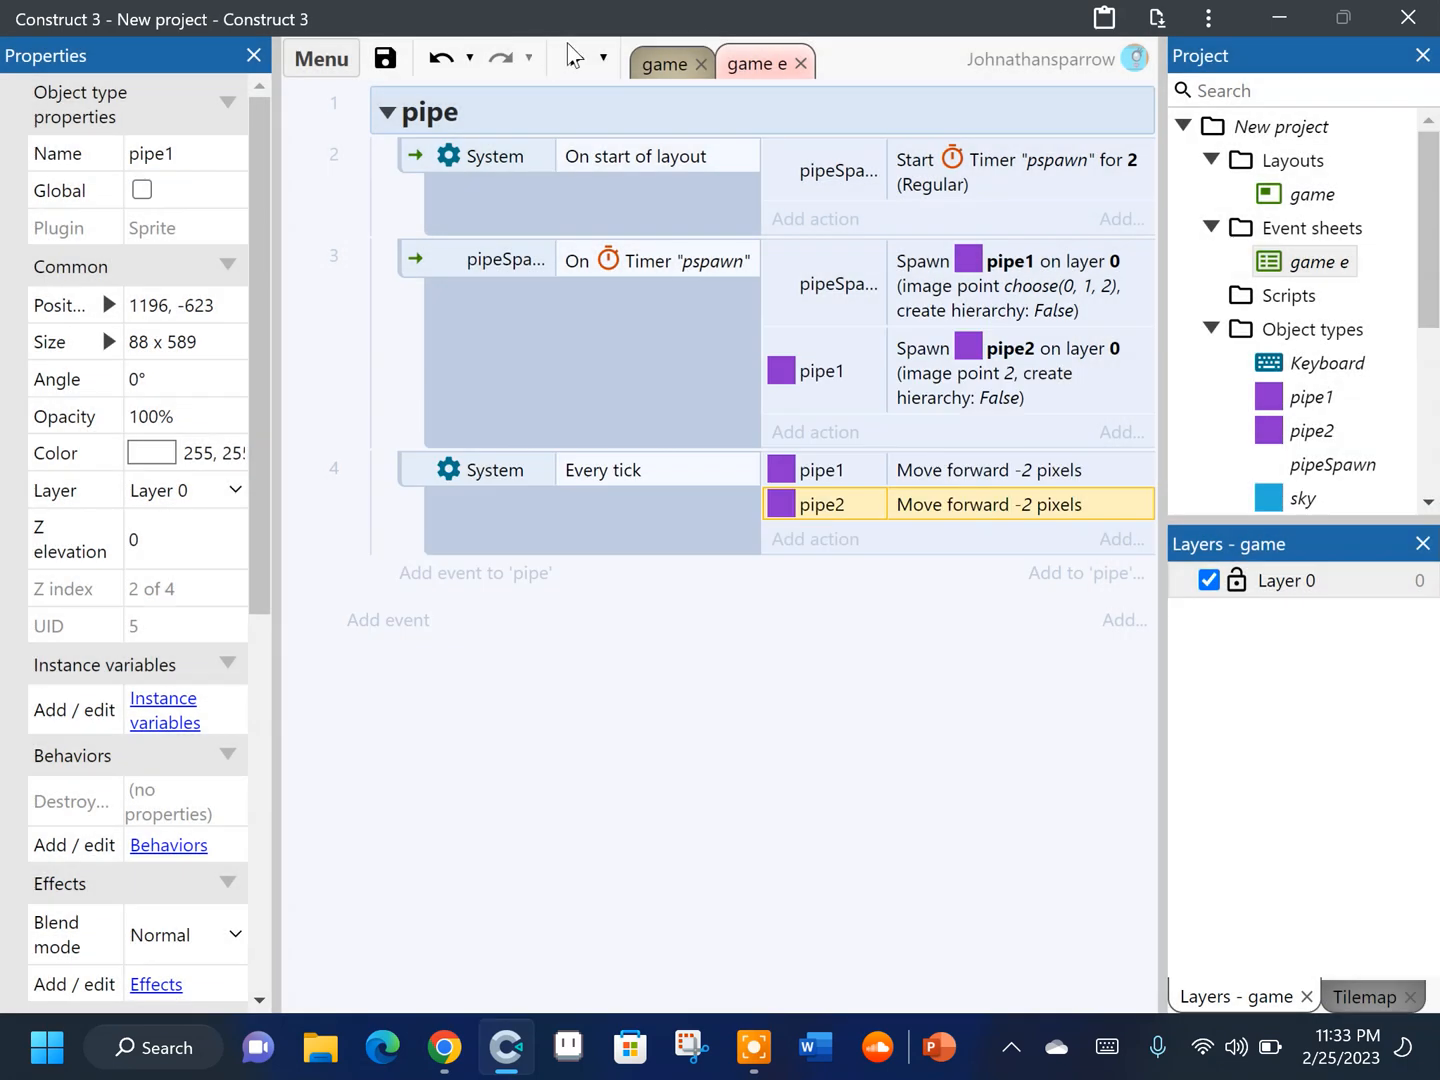
left_click(570, 48)
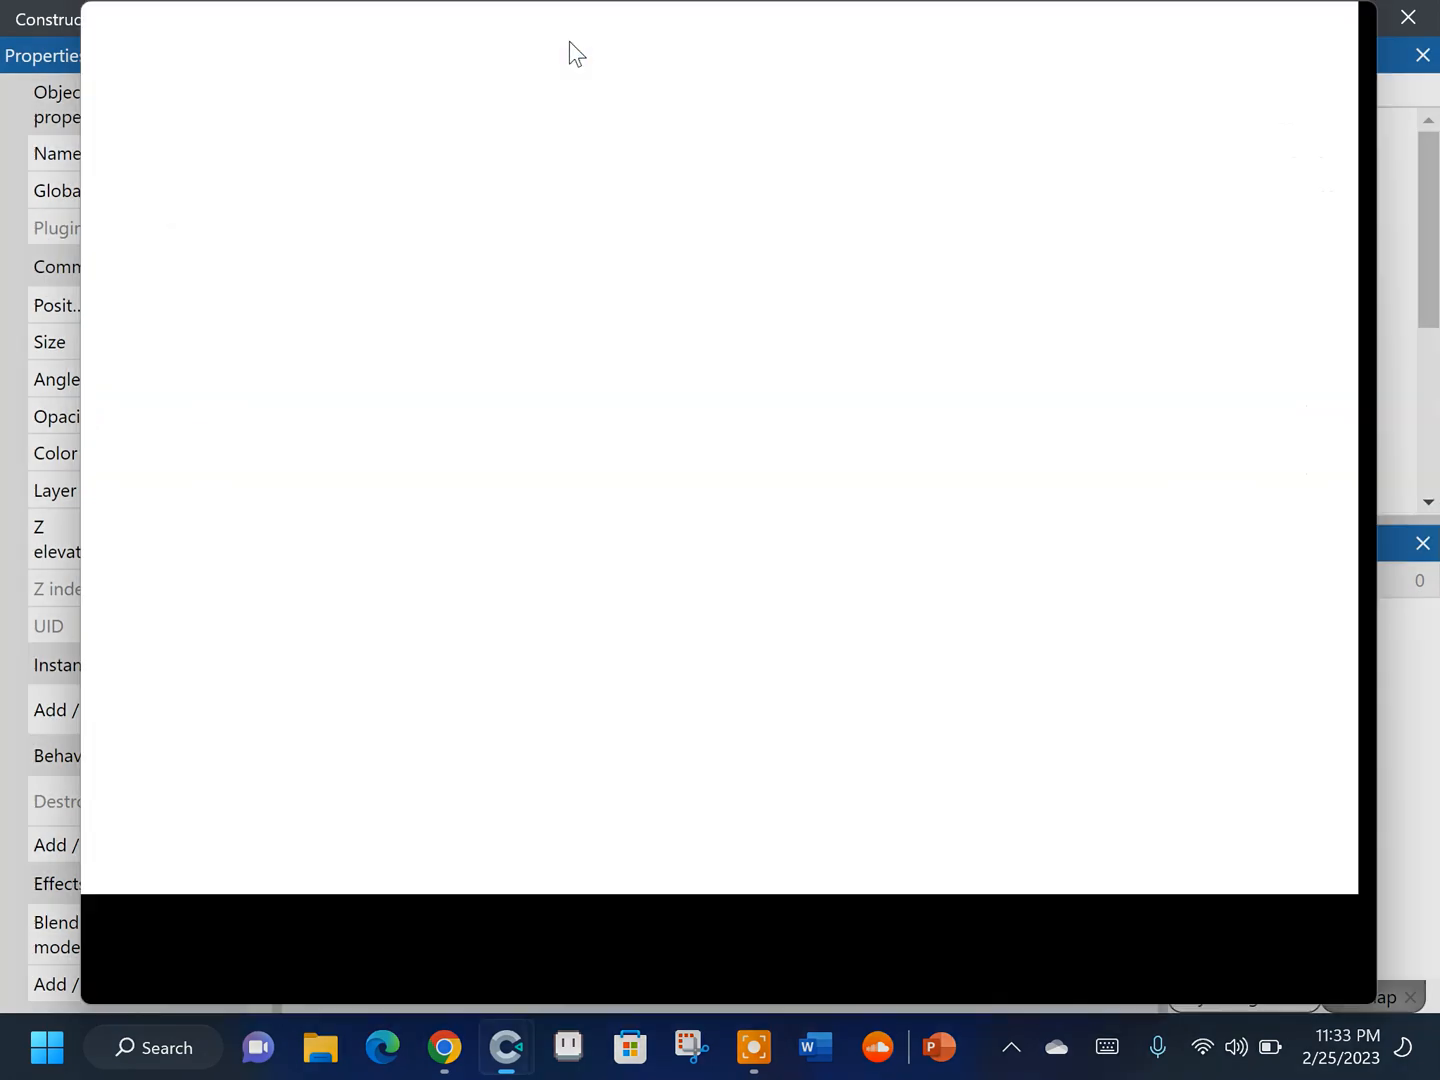